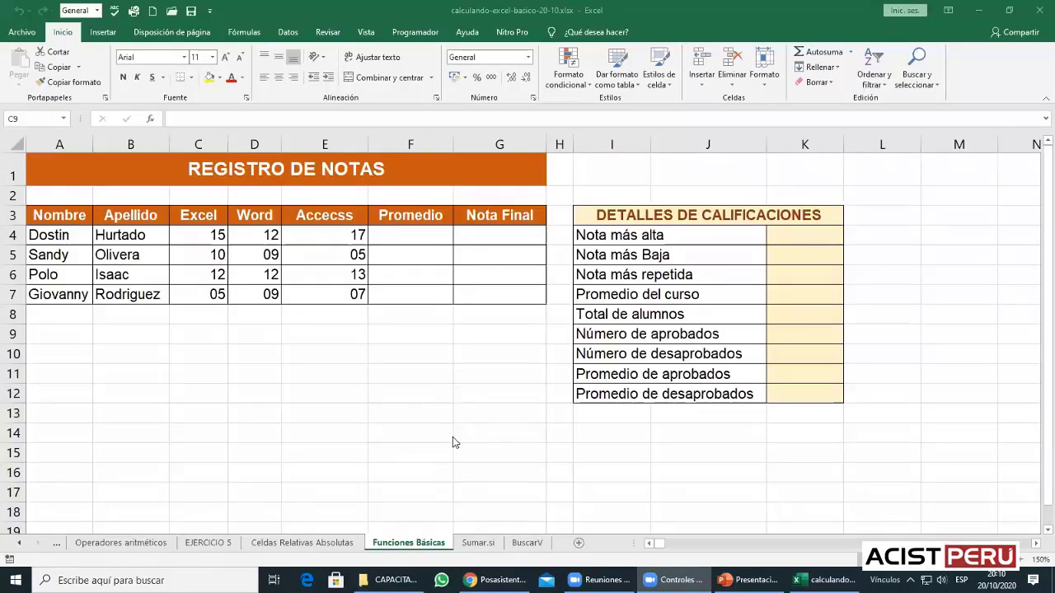
# - Browse the Datos Formatos, Formatos de fecha, Formatos de Número and EJERCICIO 5 sheets
pyautogui.click(20, 543)
pyautogui.click(20, 543)
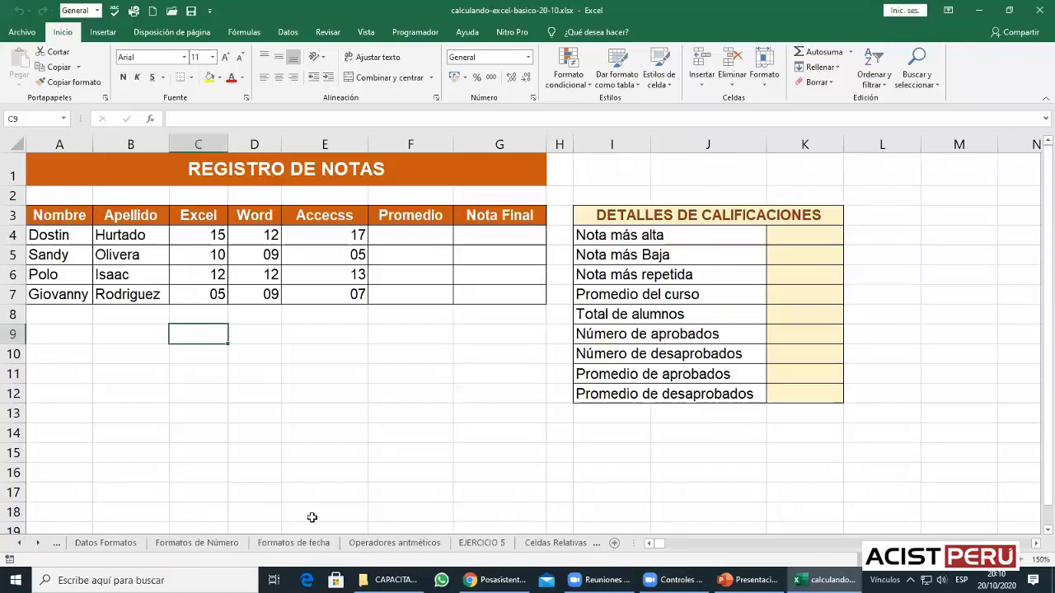
pyautogui.click(115, 543)
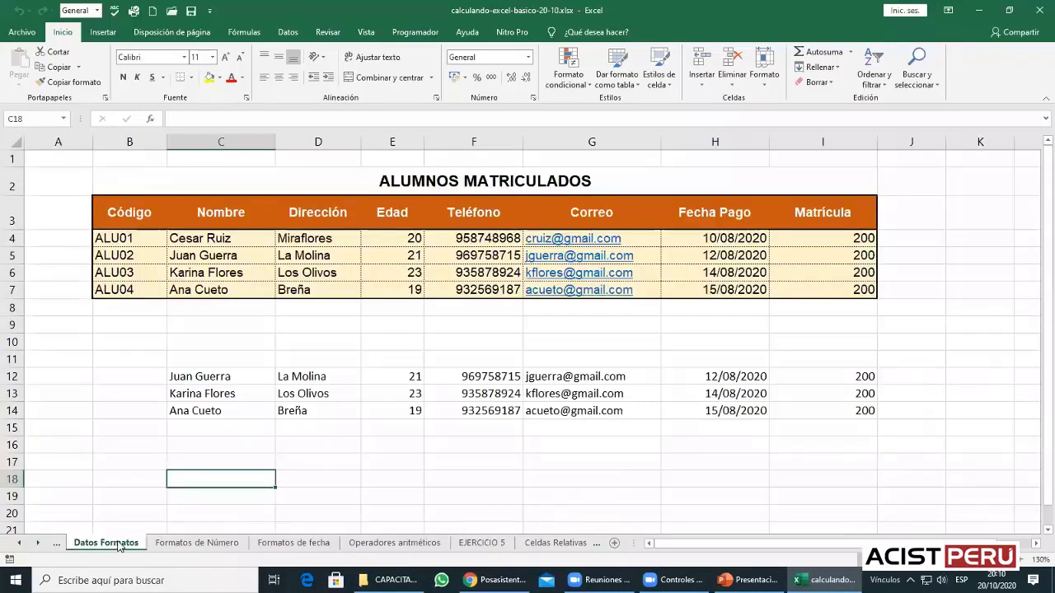
pyautogui.click(128, 487)
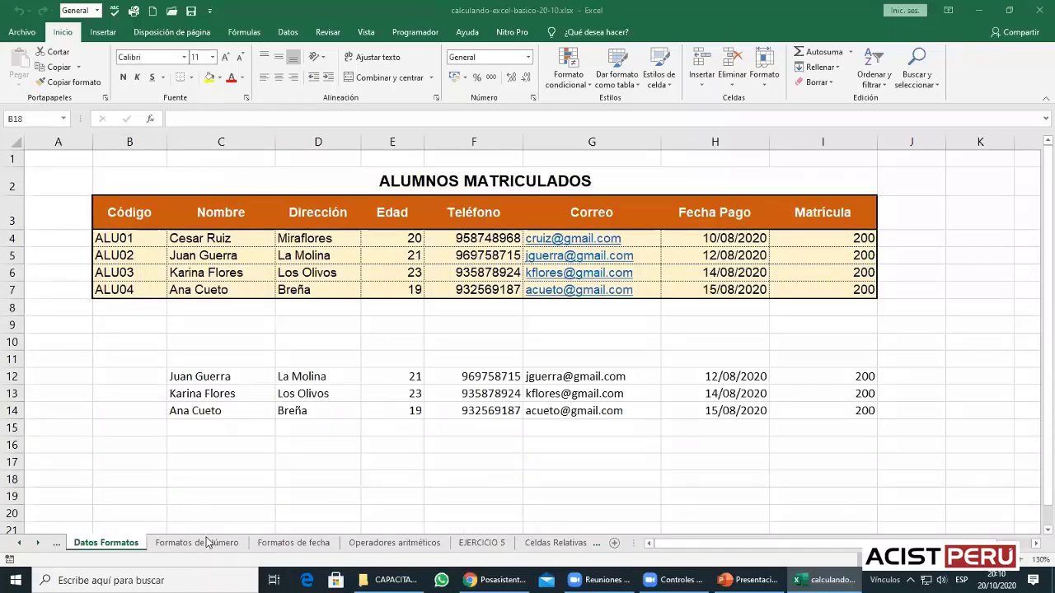
pyautogui.click(289, 544)
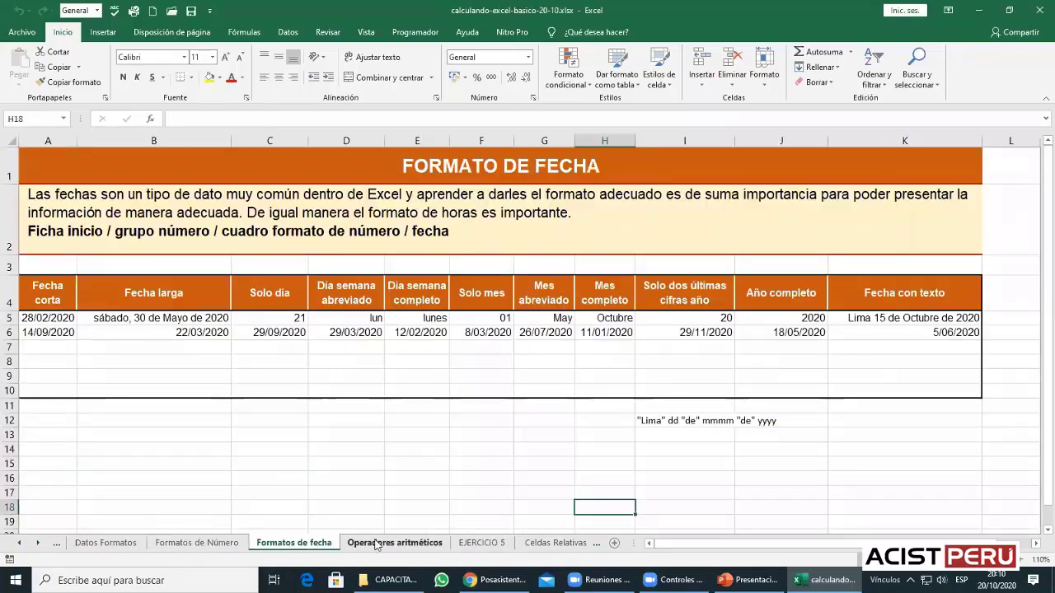
pyautogui.click(244, 544)
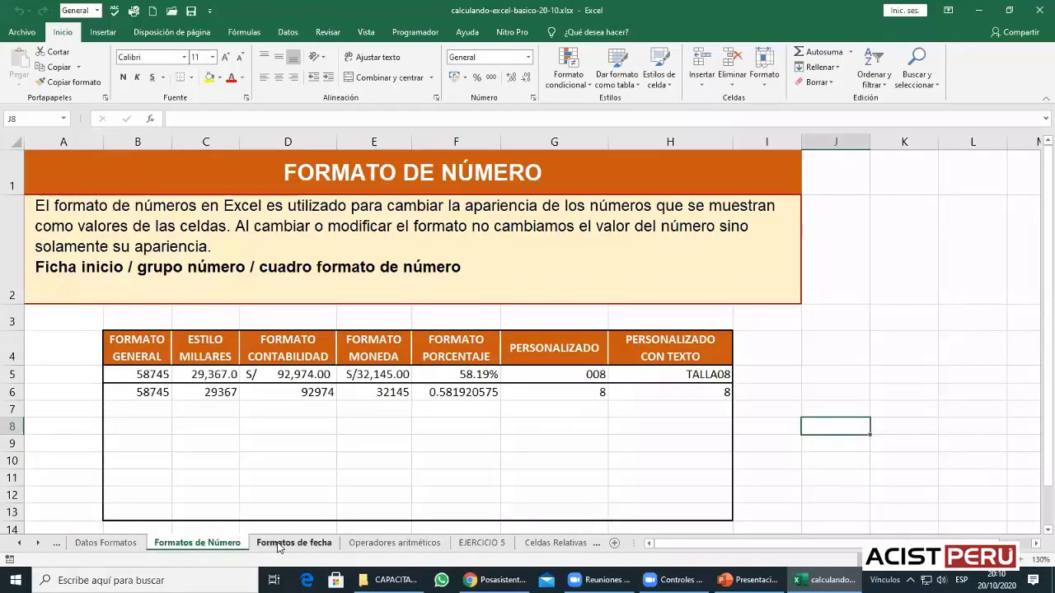
pyautogui.click(278, 547)
pyautogui.click(395, 543)
pyautogui.click(493, 548)
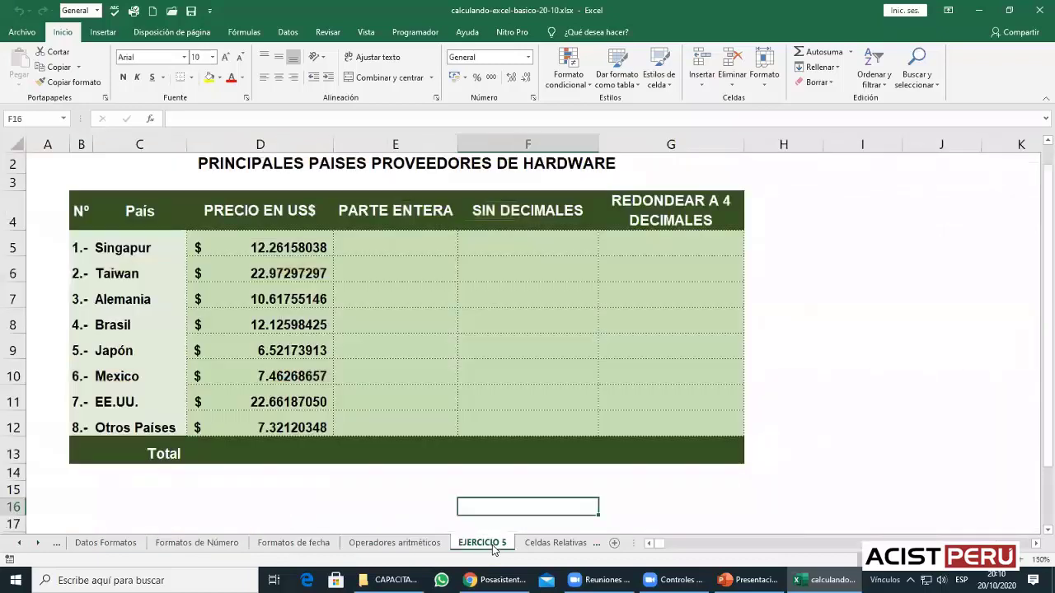
# - Continue to the Funciones Básicas and Sumar.si sheets, then return to Datos Formatos
pyautogui.click(540, 547)
pyautogui.click(577, 546)
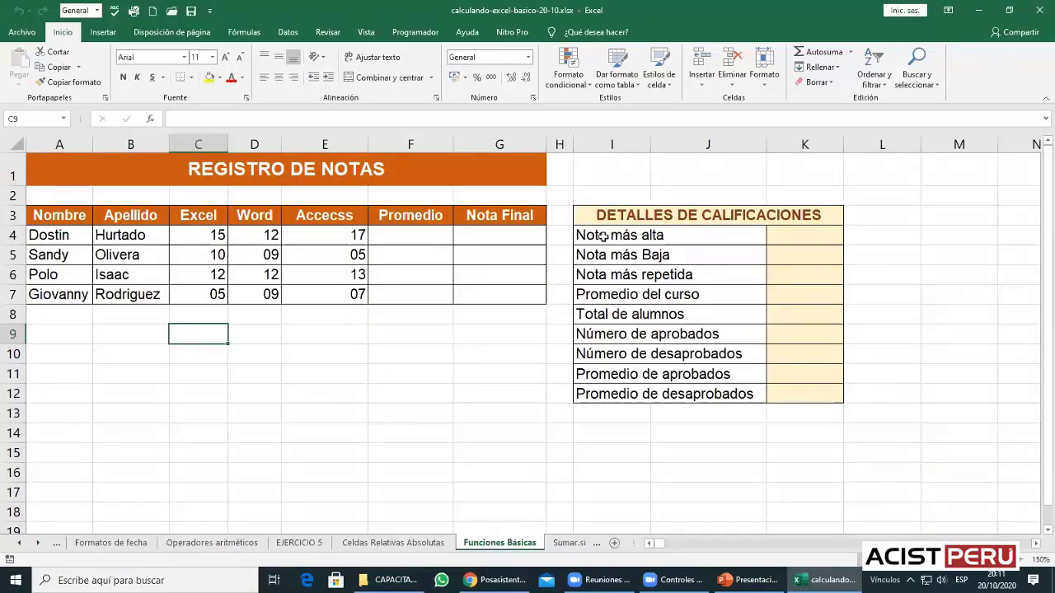
pyautogui.click(567, 543)
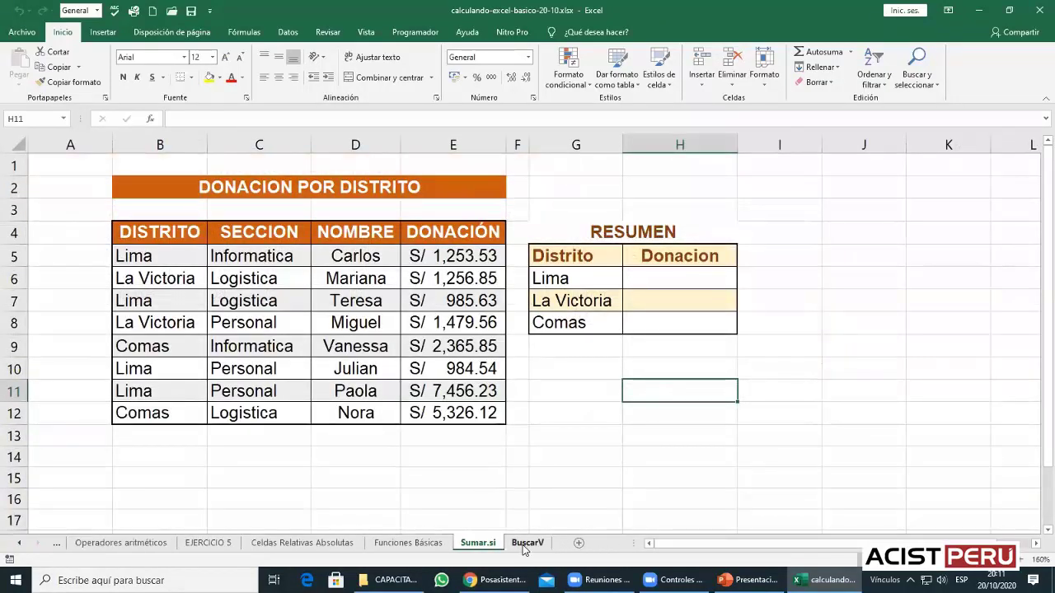
pyautogui.click(18, 543)
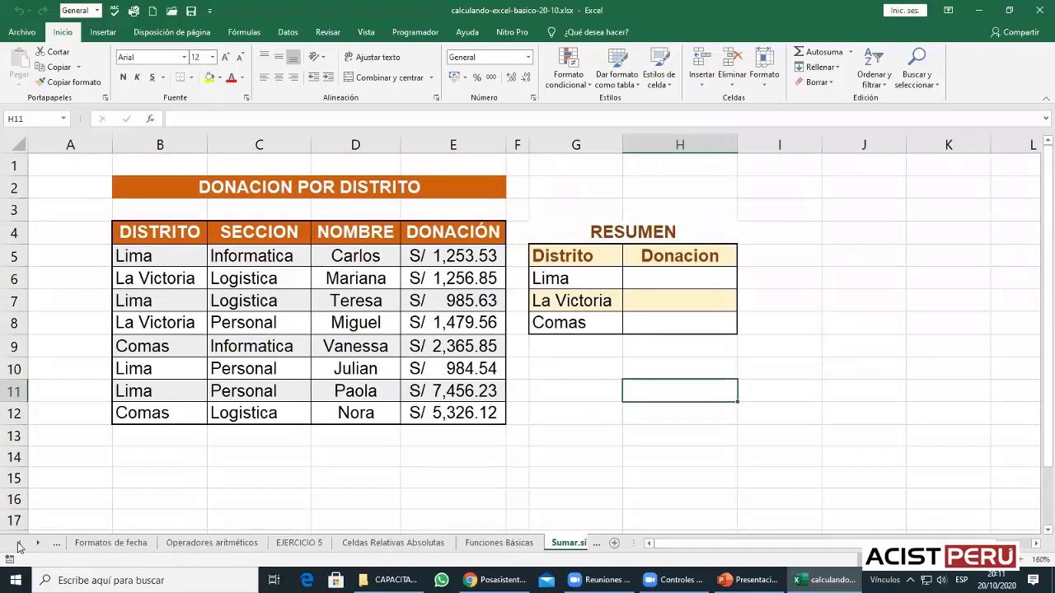
pyautogui.click(19, 546)
pyautogui.click(19, 546)
pyautogui.click(19, 547)
pyautogui.click(177, 543)
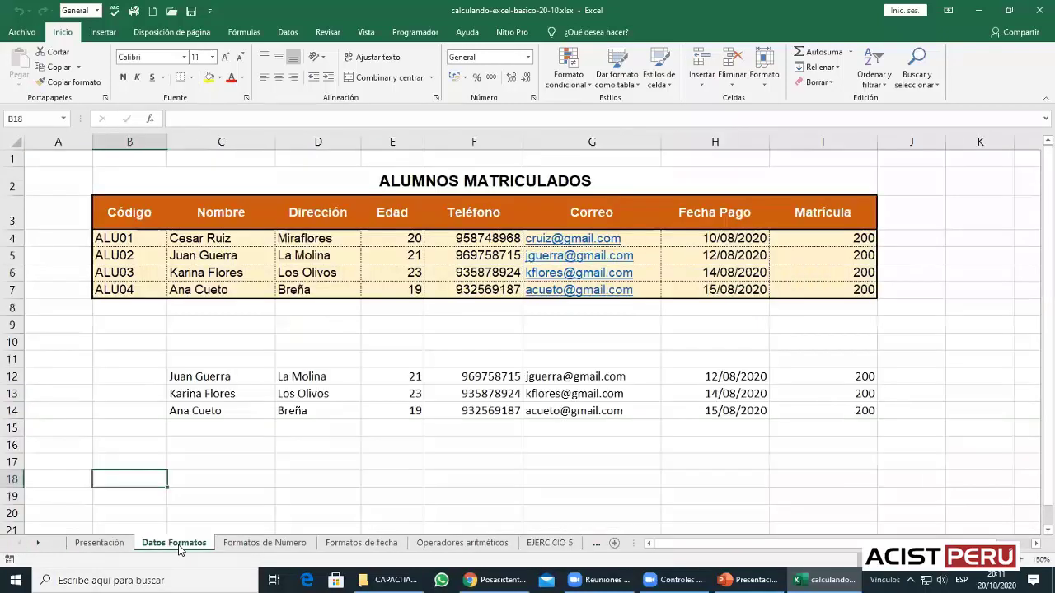
pyautogui.press('Up')
pyautogui.press('Right')
pyautogui.press('Right')
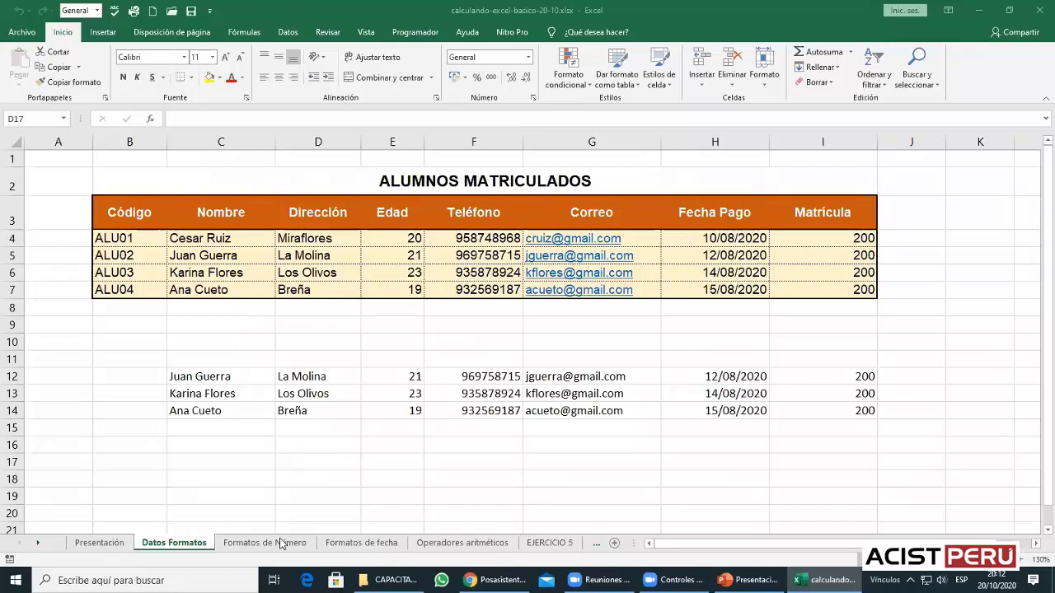
pyautogui.click(622, 7)
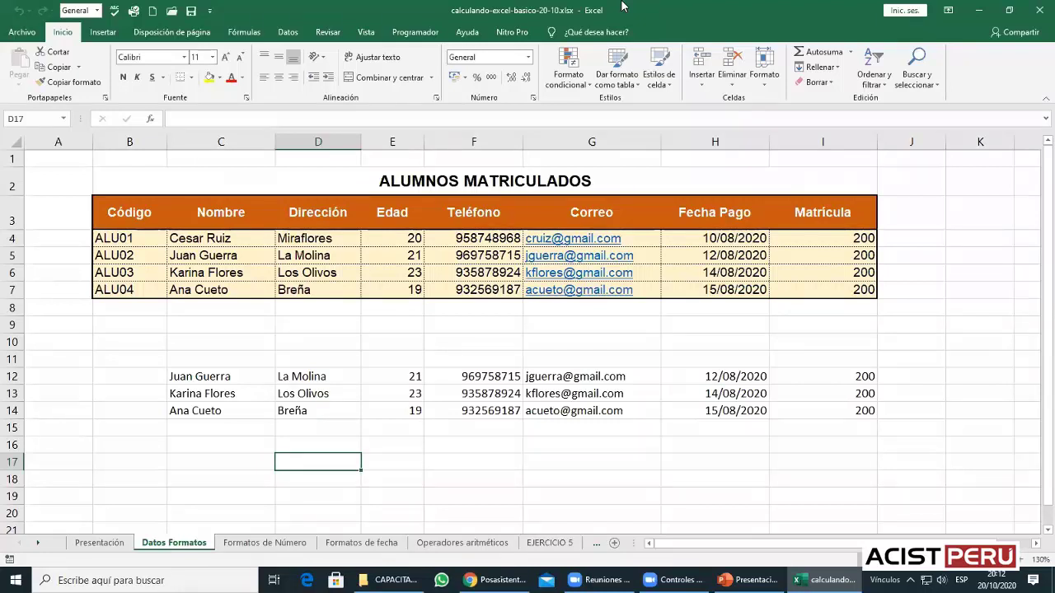
pyautogui.click(232, 389)
pyautogui.click(140, 356)
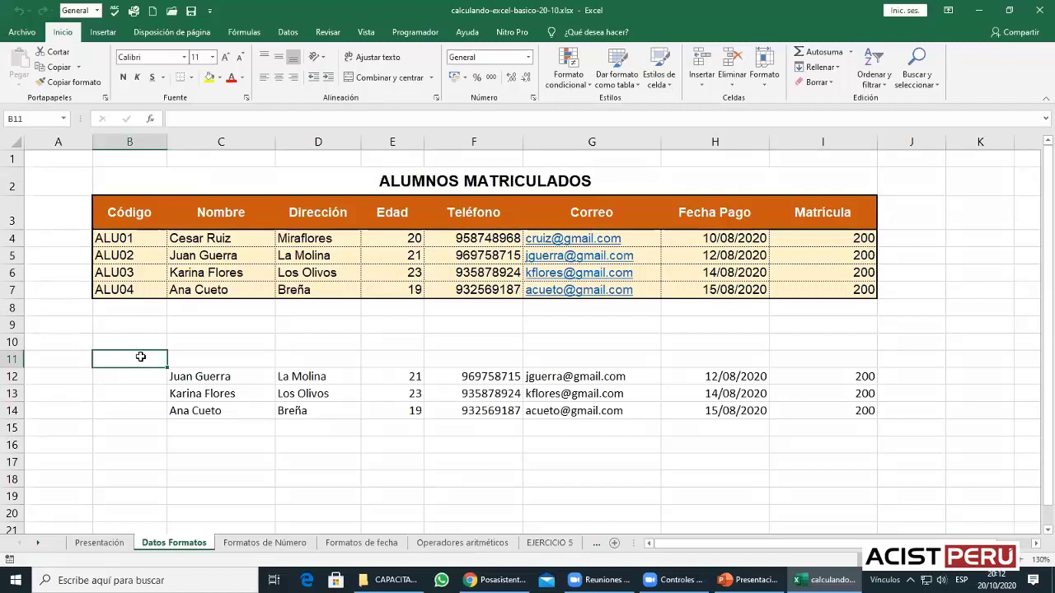
# - Enter the headers Código, Nombre, Dirección, Edad, Teléfono and Correo across B11:G11
pyautogui.write('C')
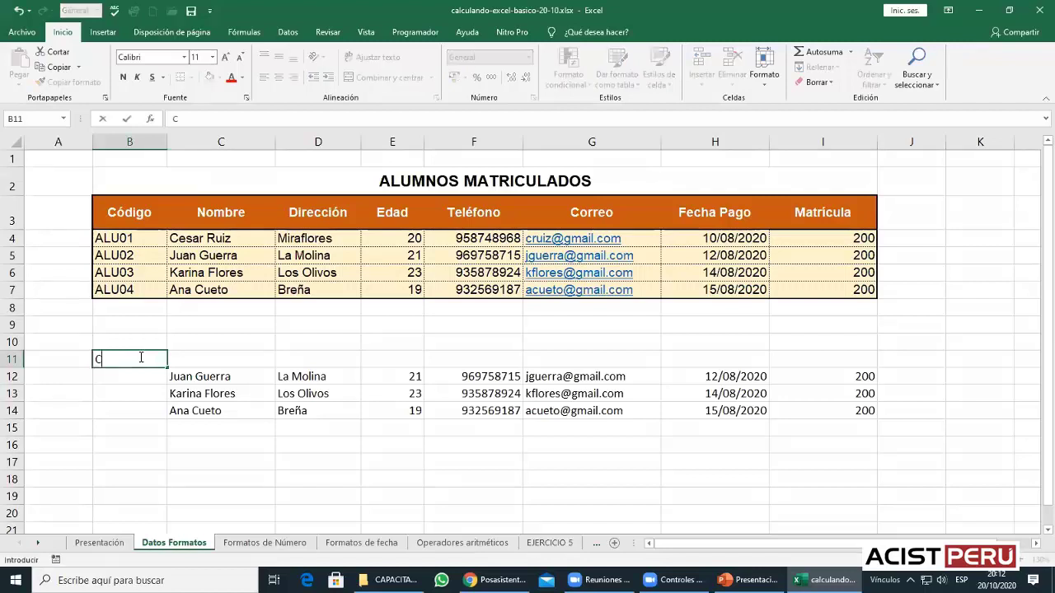
pyautogui.write('ód')
pyautogui.write('igo')
pyautogui.press('Tab')
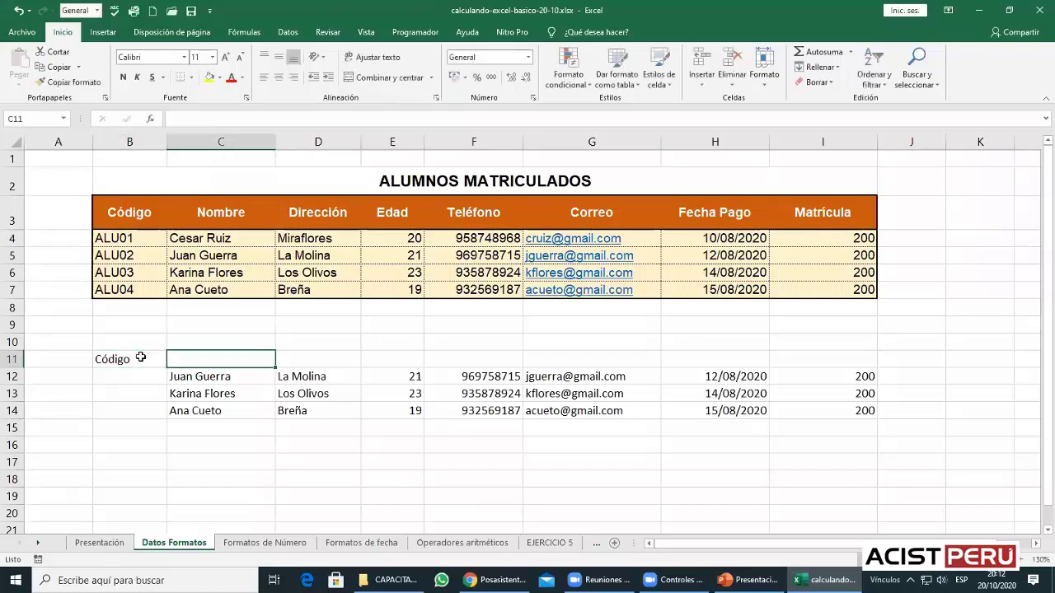
pyautogui.write('Nombre')
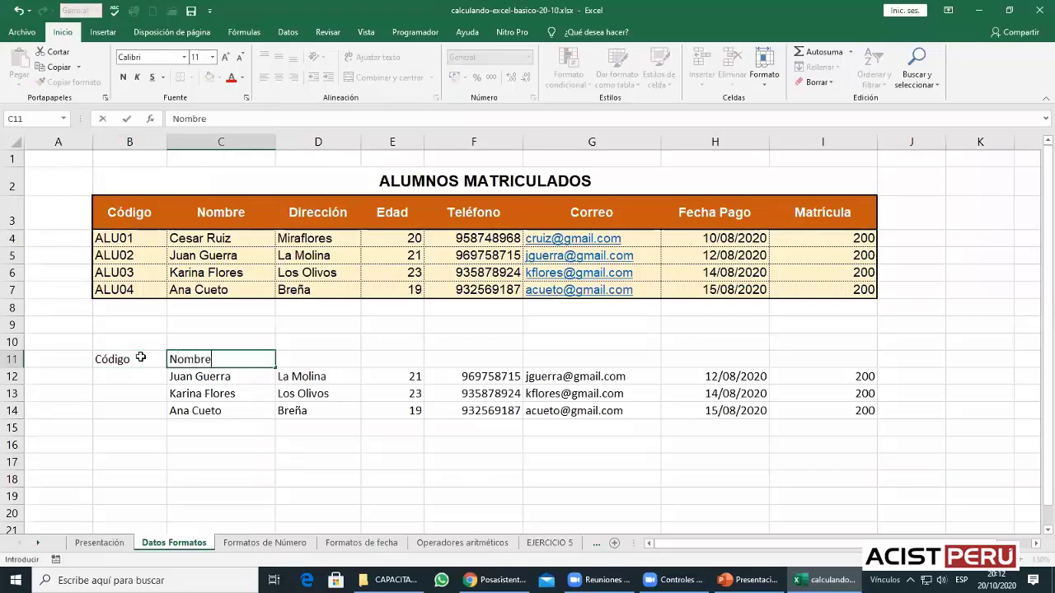
pyautogui.press('Tab')
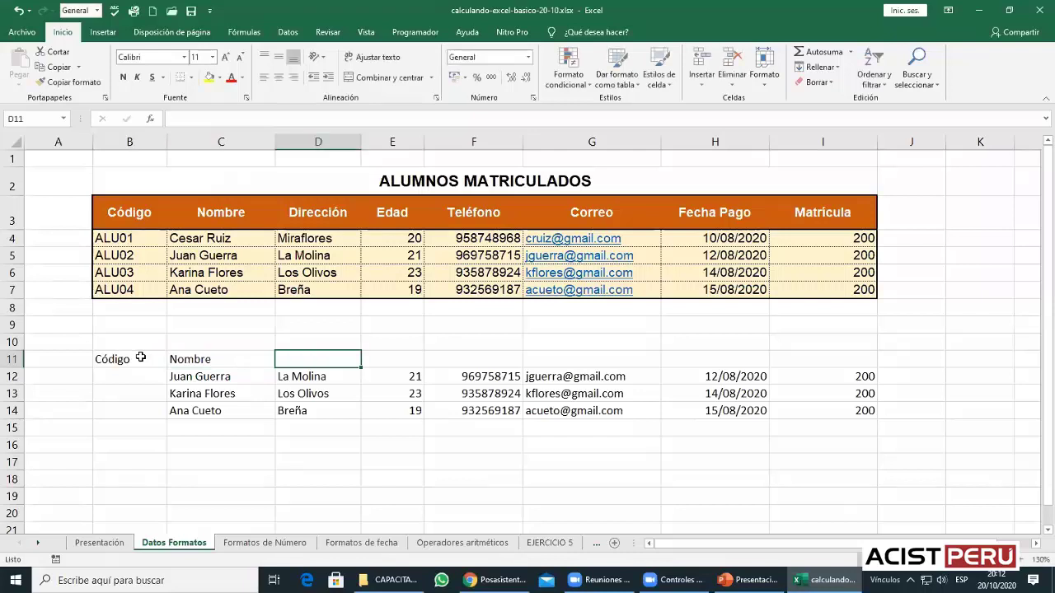
pyautogui.write('Direcci')
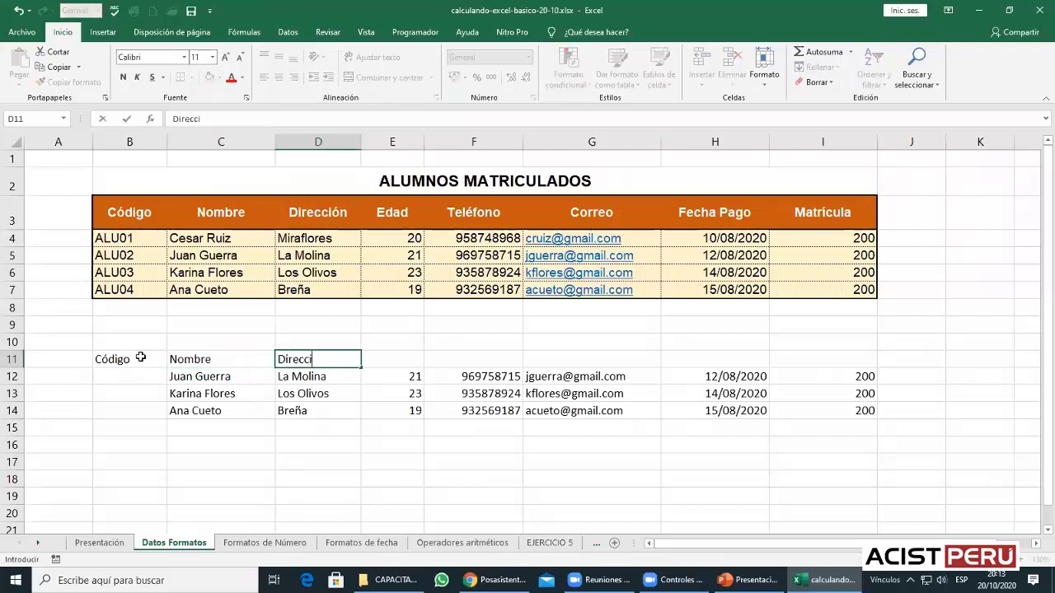
pyautogui.write('ón')
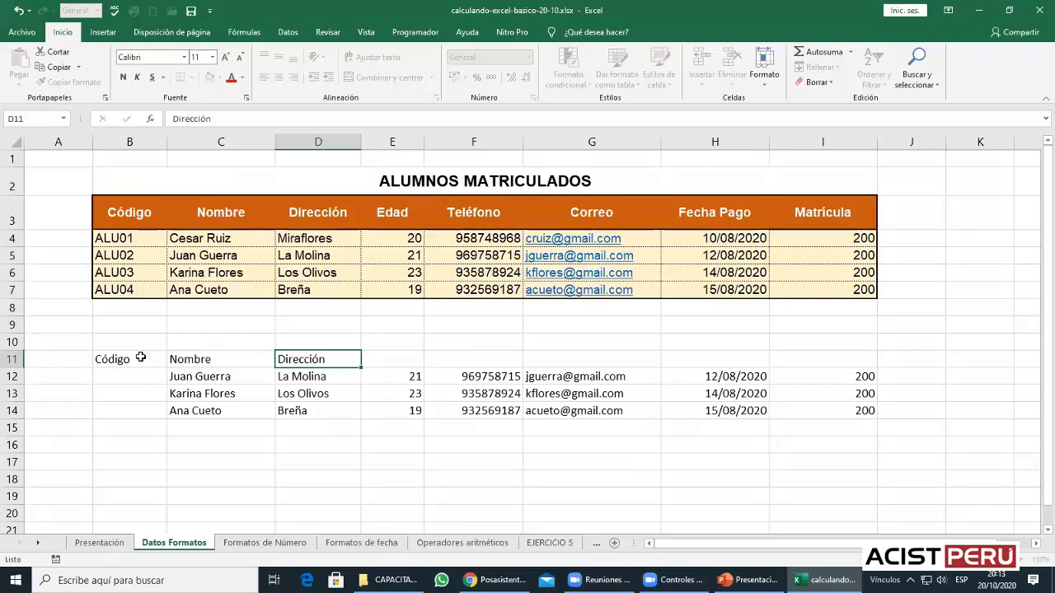
pyautogui.press('Tab')
pyautogui.write('Edad')
pyautogui.press('Tab')
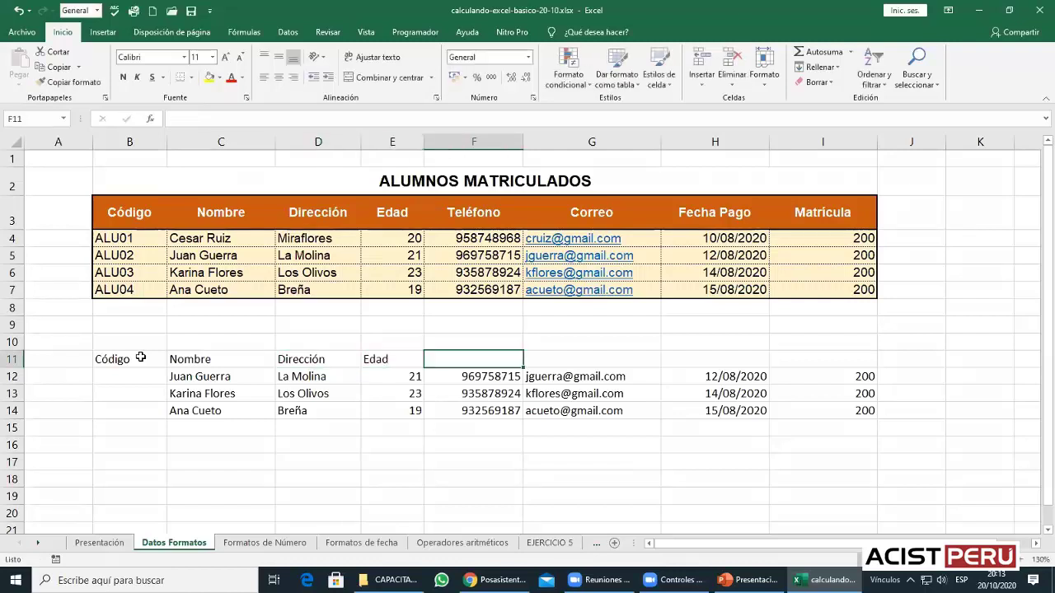
pyautogui.write('Tel')
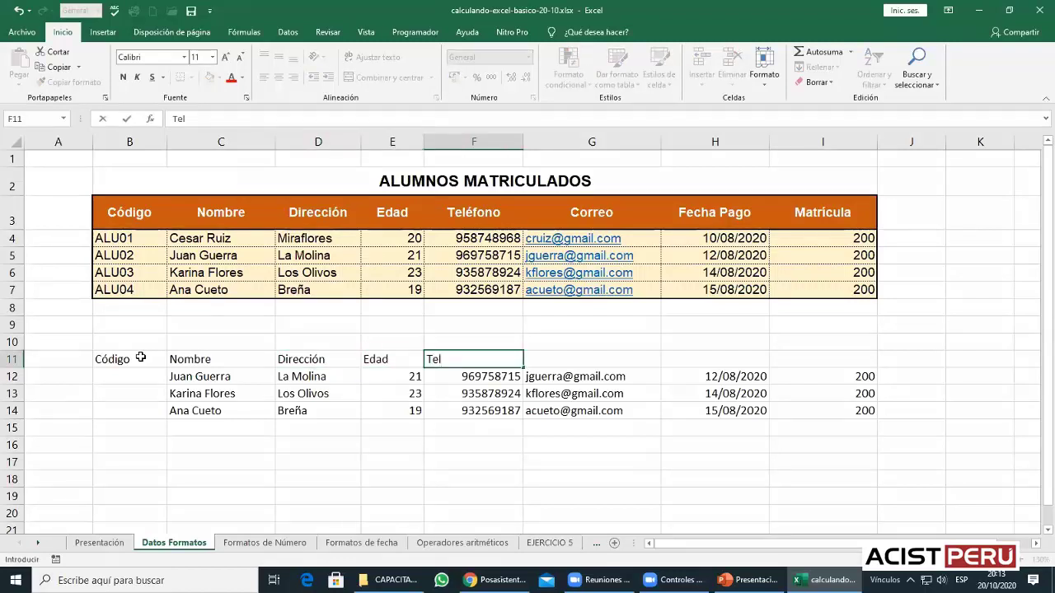
pyautogui.write('é')
pyautogui.write('fono')
pyautogui.press('Tab')
pyautogui.write('Corr')
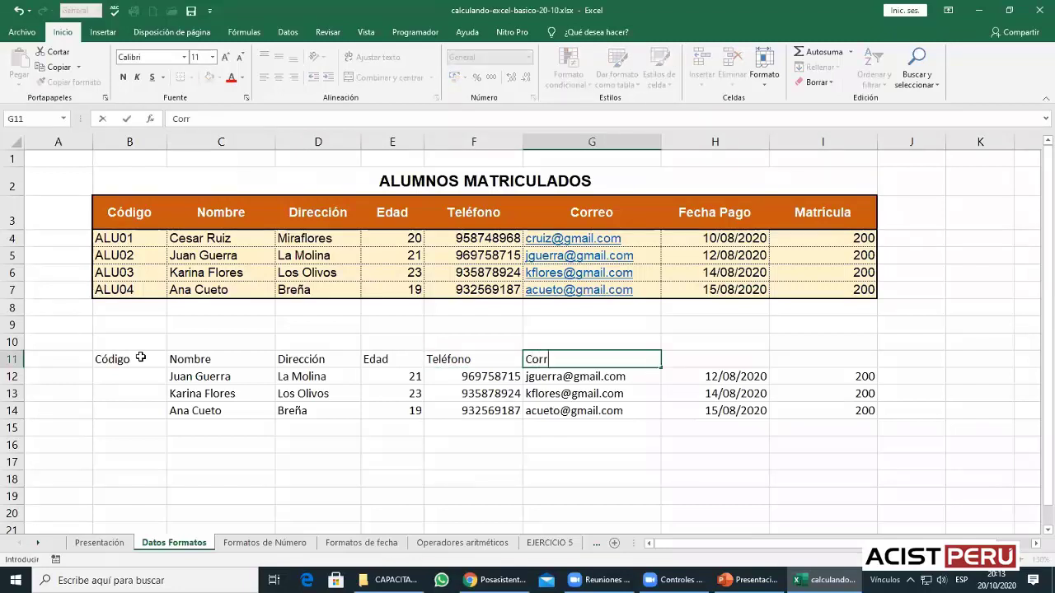
pyautogui.write('o')
pyautogui.press('BackSpace')
pyautogui.write('eo')
pyautogui.press('Tab')
# - Add a two-line 'Fecha Pago' header in H11 and 'Matricula' in I11, then select B11:I11
pyautogui.write('Fech')
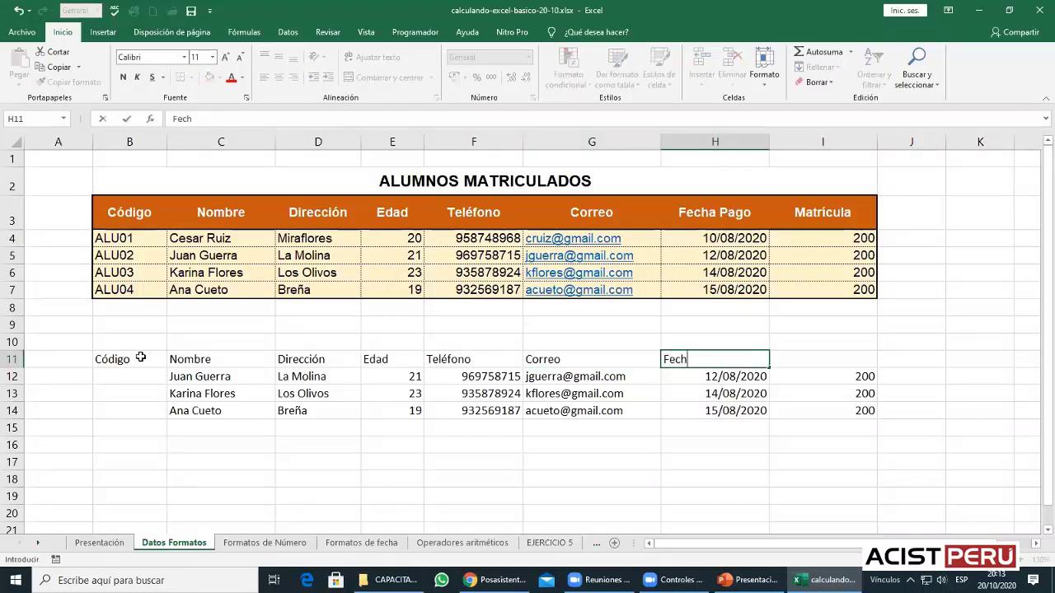
pyautogui.write('a Pag')
pyautogui.write('o')
pyautogui.click(664, 484)
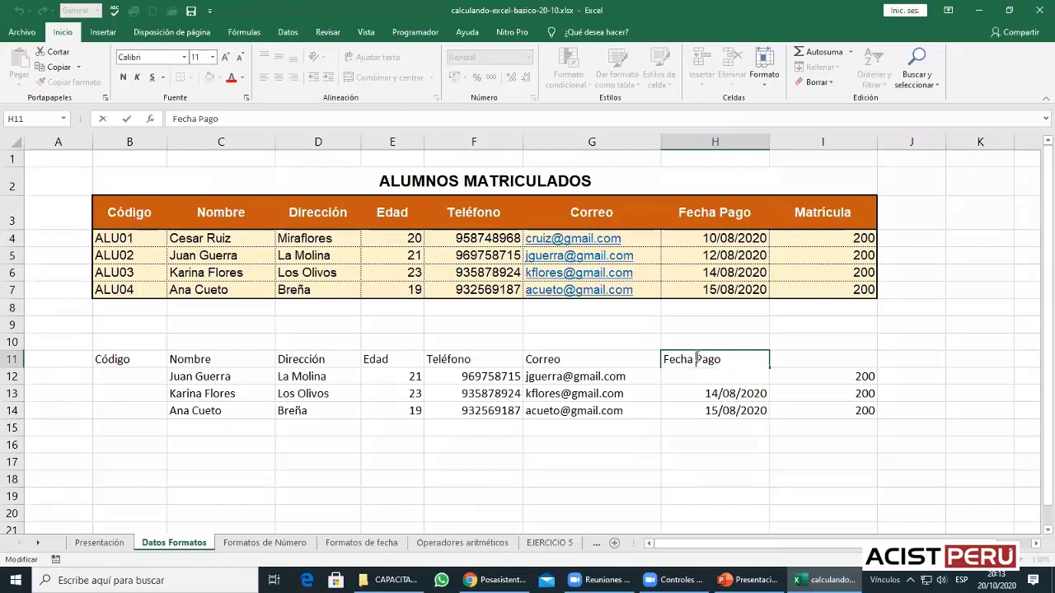
pyautogui.hotkey('alt', 'Return')
pyautogui.press('Return')
pyautogui.click(696, 356)
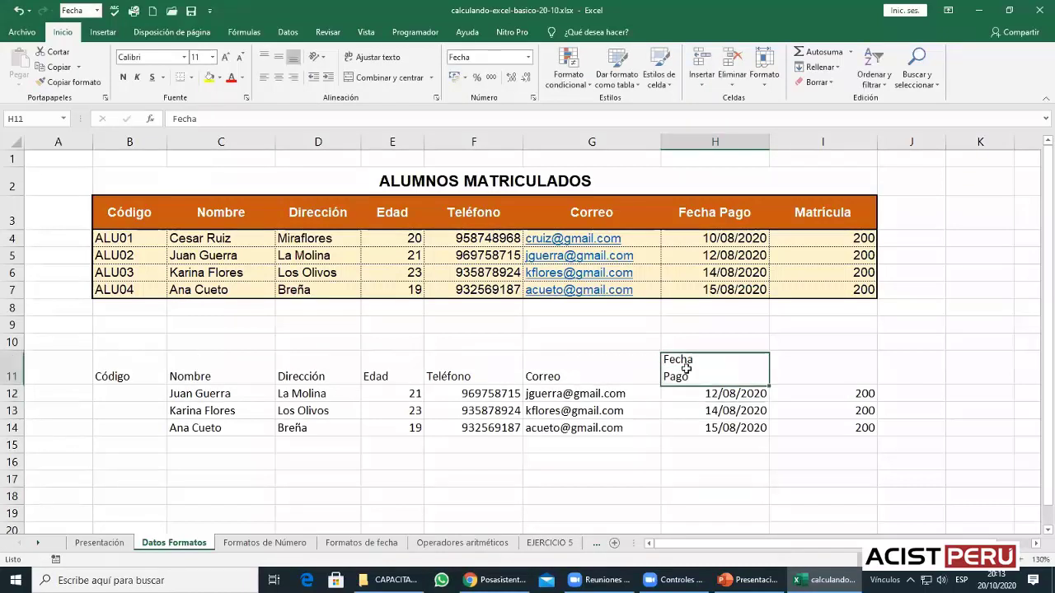
pyautogui.click(805, 365)
pyautogui.write('Mat')
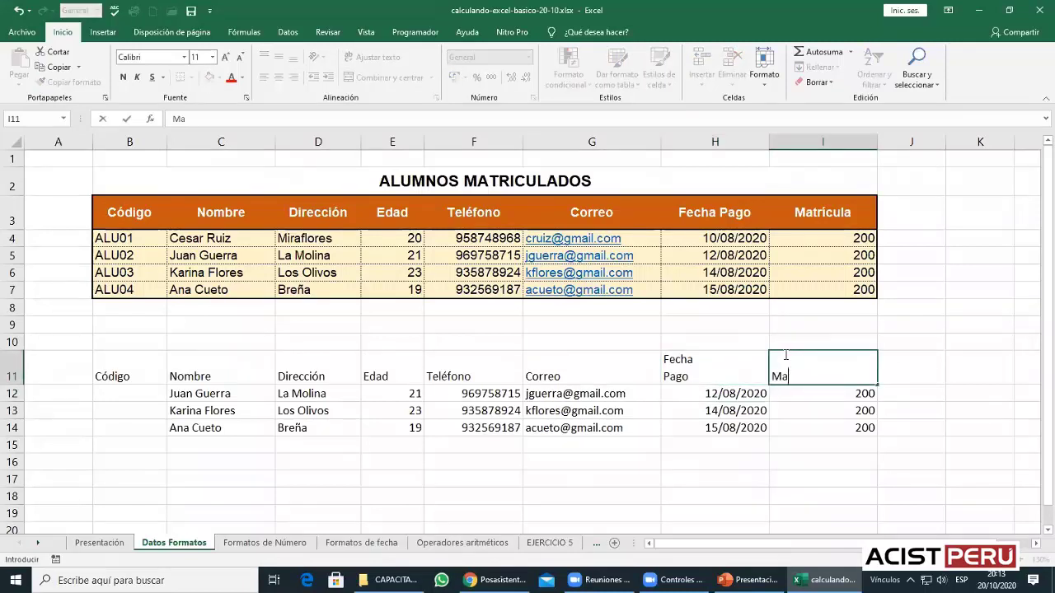
pyautogui.write('ricula')
pyautogui.press('Return')
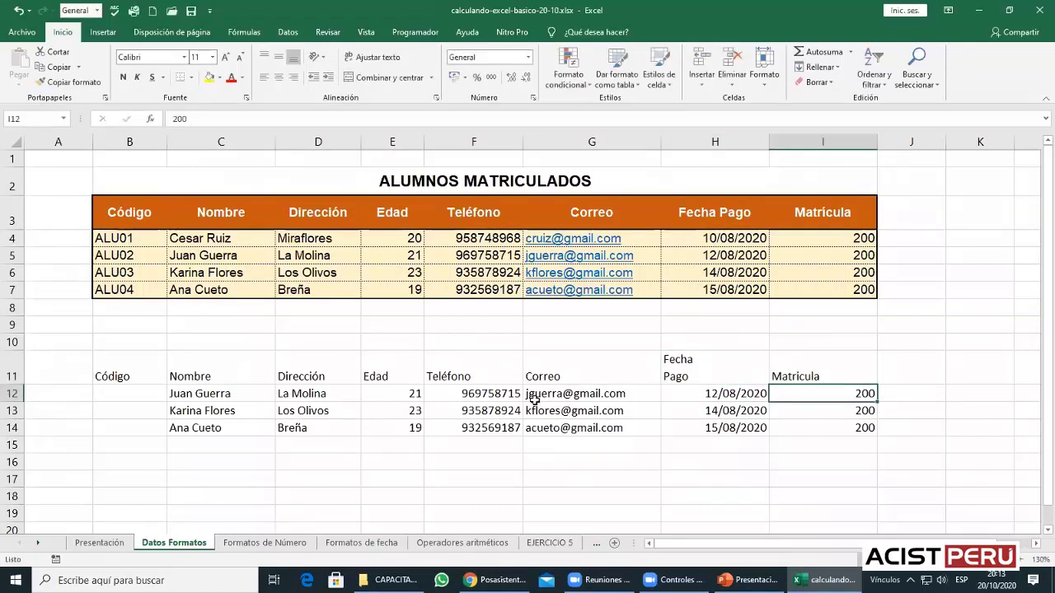
pyautogui.click(534, 373)
pyautogui.moveTo(129, 369); pyautogui.dragTo(803, 371)
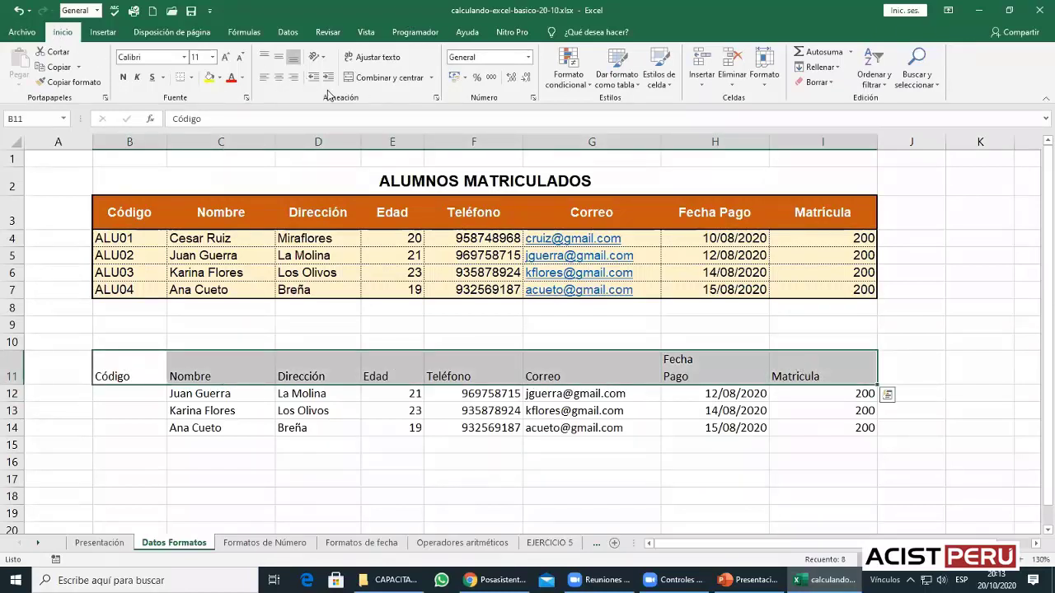
# - Vertically centre the row 11 headers, leaving the horizontal alignment unchanged
pyautogui.click(279, 59)
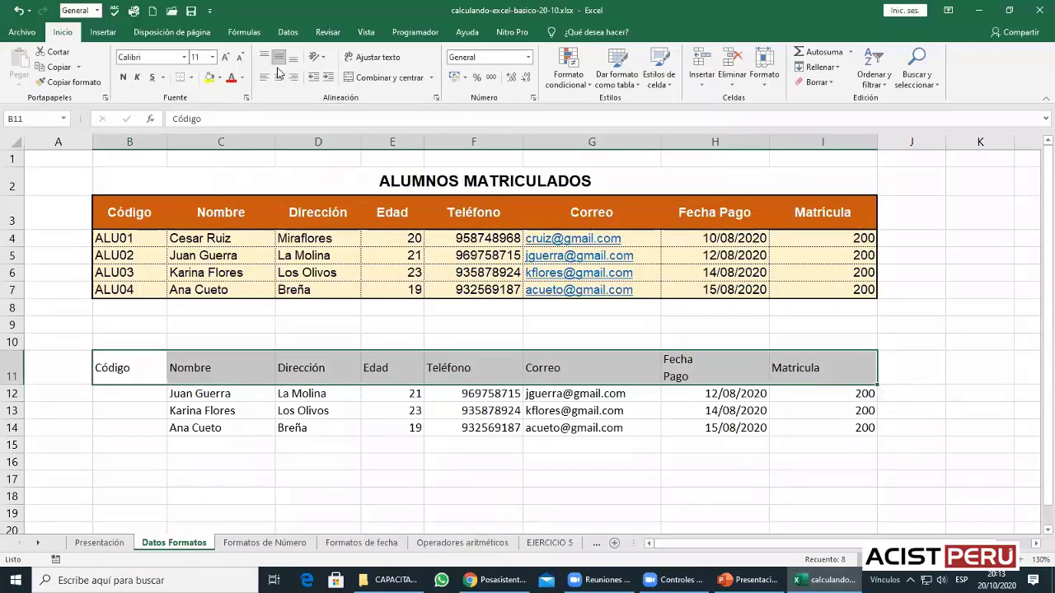
pyautogui.click(279, 78)
pyautogui.click(278, 78)
# - Re-enter the payment date 12/08/2020 in H12
pyautogui.click(148, 390)
pyautogui.moveTo(206, 394); pyautogui.dragTo(815, 438)
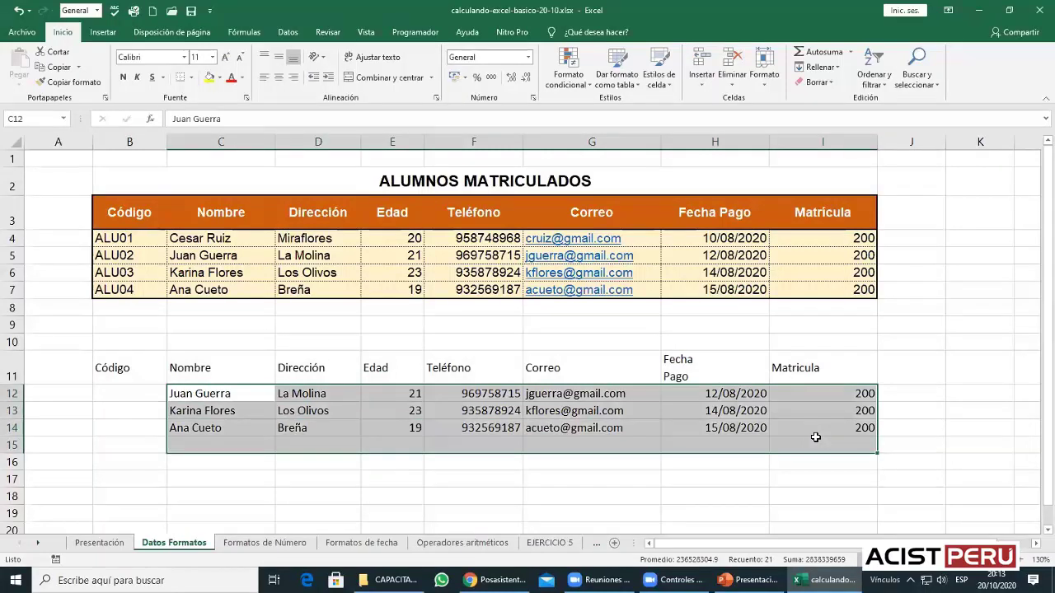
pyautogui.click(723, 394)
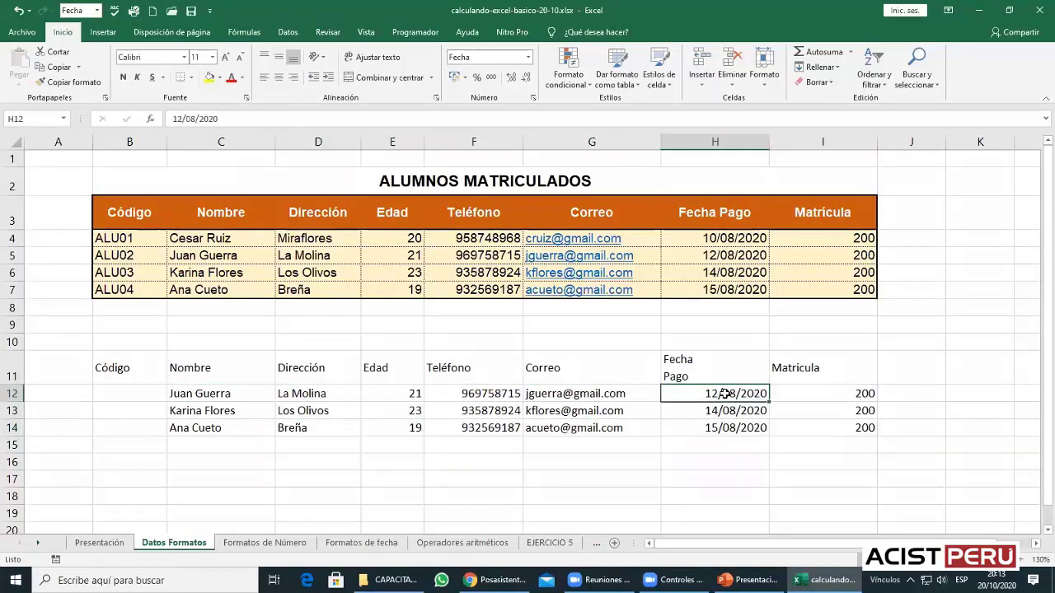
pyautogui.press('Delete')
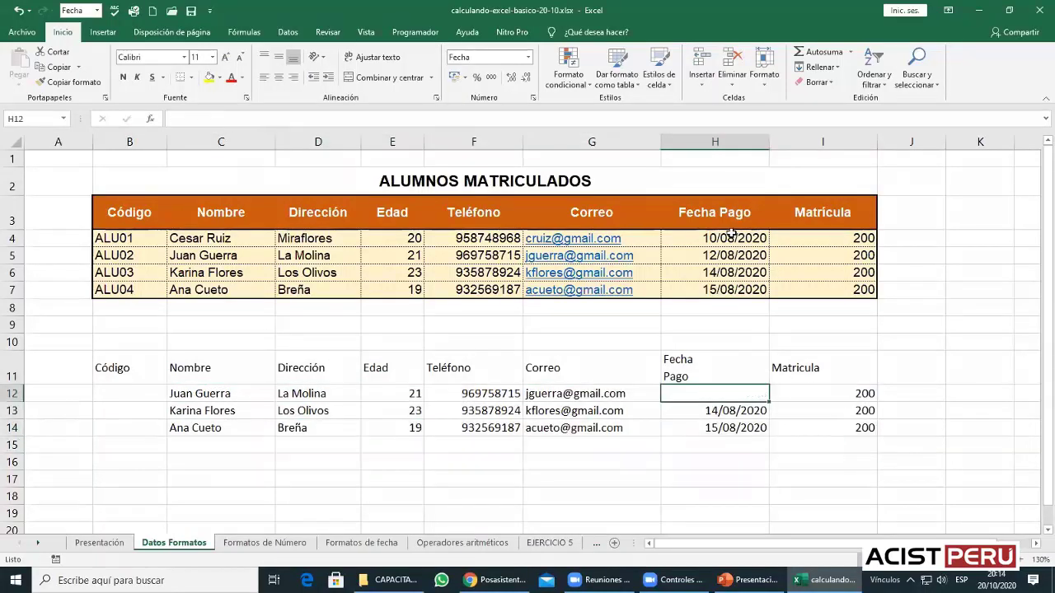
pyautogui.write('12/')
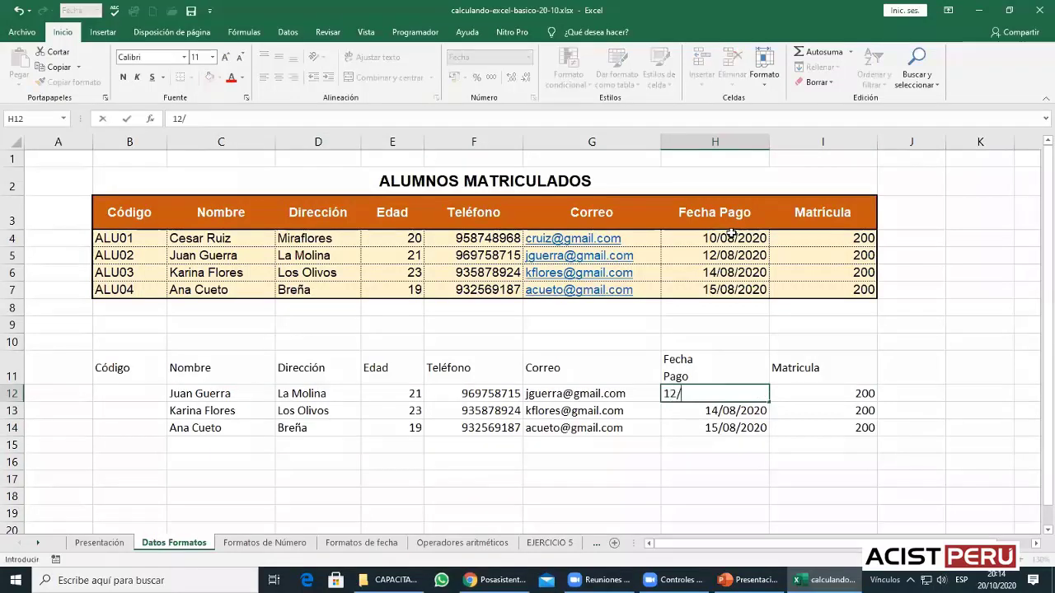
pyautogui.write('08')
pyautogui.write('/2020')
pyautogui.press('Return')
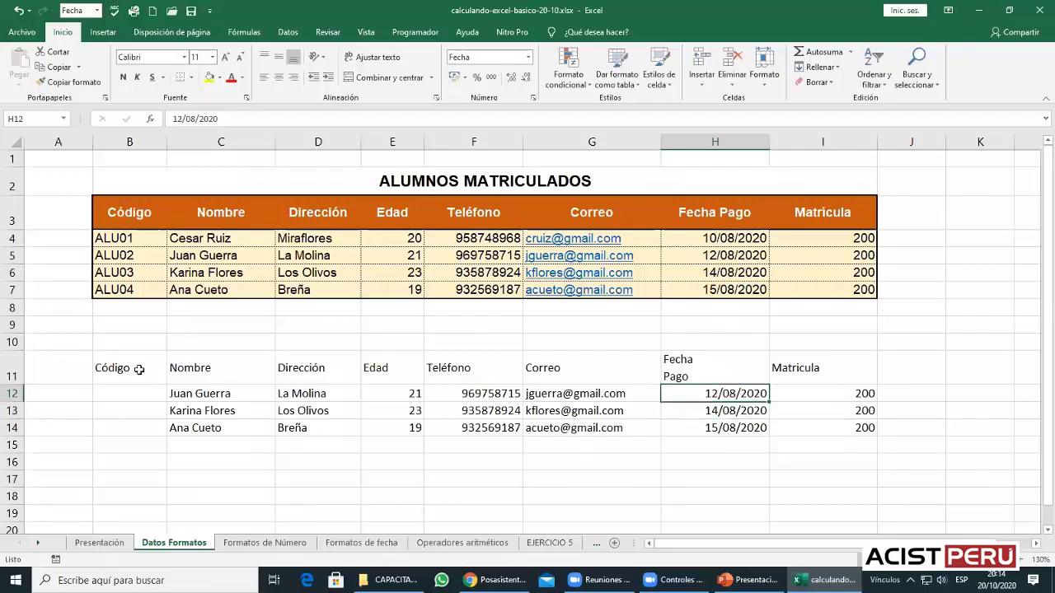
# - Review the header row and the Edad, Matricula and payment date columns of the lower table
pyautogui.moveTo(119, 374); pyautogui.dragTo(810, 368)
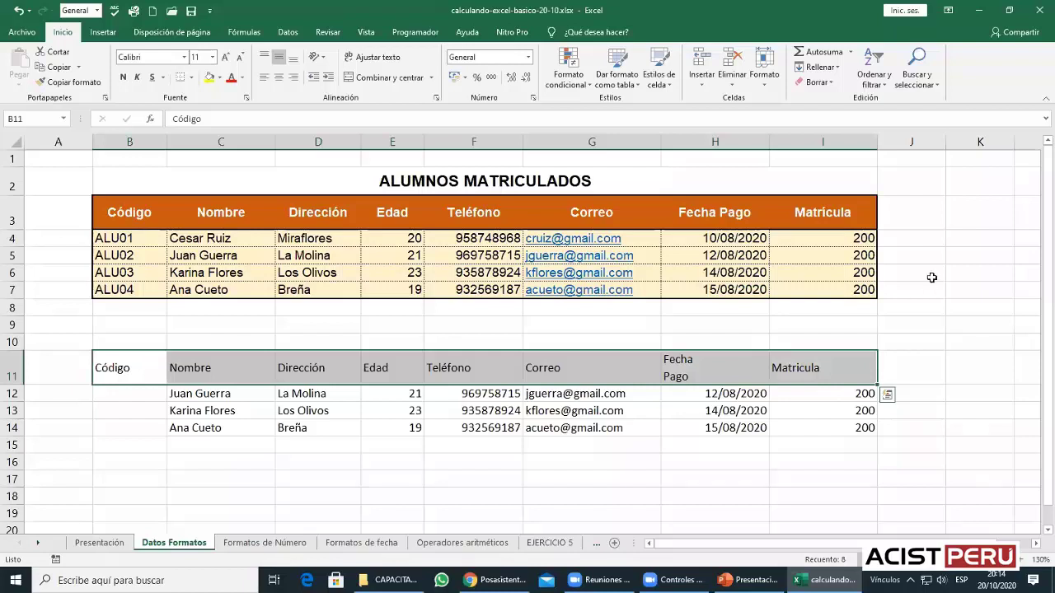
pyautogui.click(111, 361)
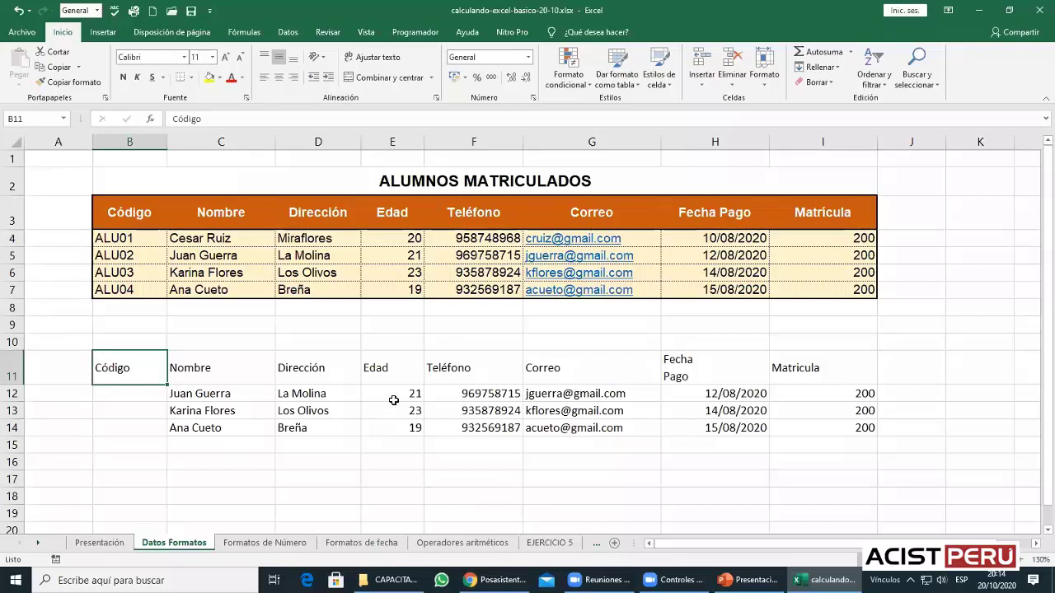
pyautogui.moveTo(395, 392)
pyautogui.mouseDown()
pyautogui.moveTo(397, 421)
pyautogui.moveTo(414, 427)
pyautogui.mouseUp()
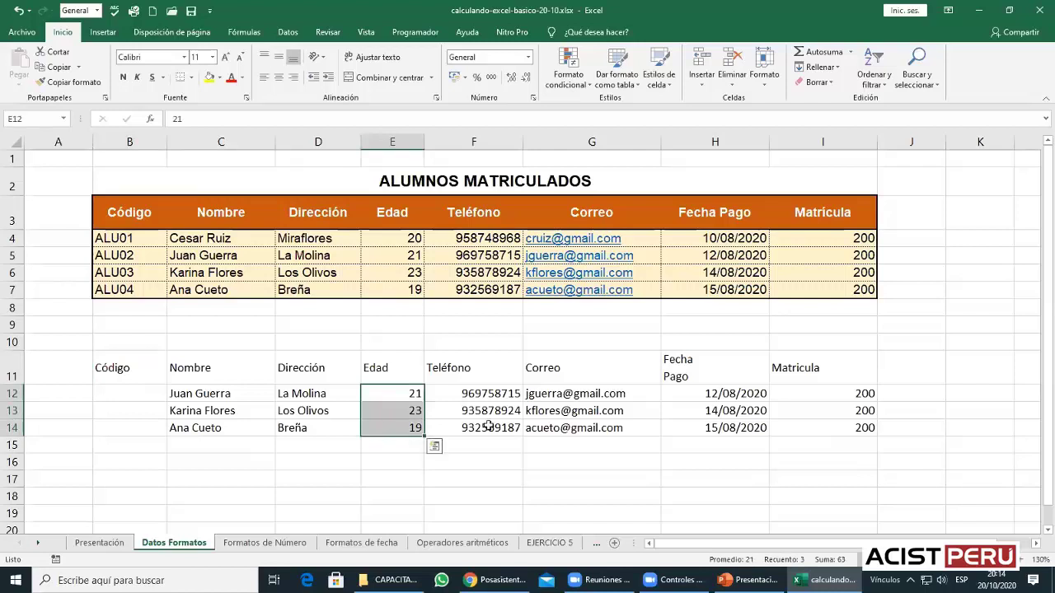
pyautogui.moveTo(826, 392); pyautogui.dragTo(824, 428)
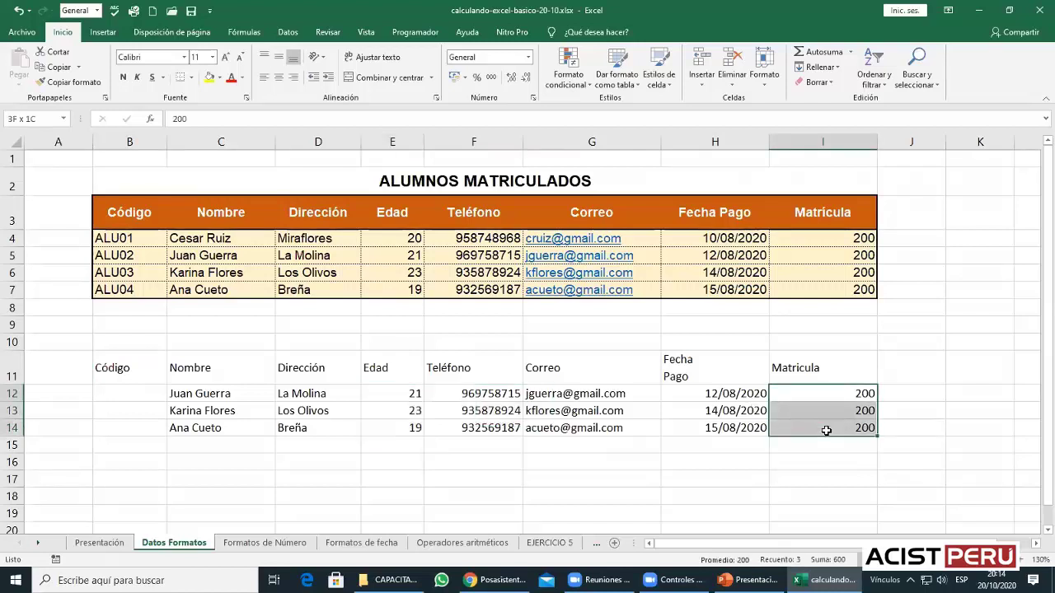
pyautogui.moveTo(725, 393); pyautogui.dragTo(721, 427)
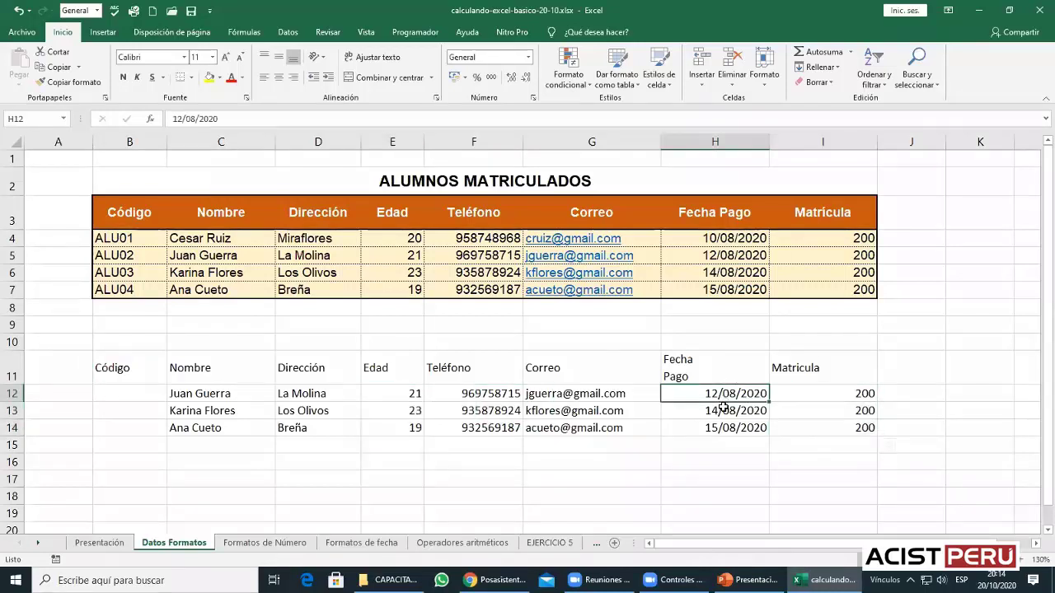
pyautogui.click(705, 465)
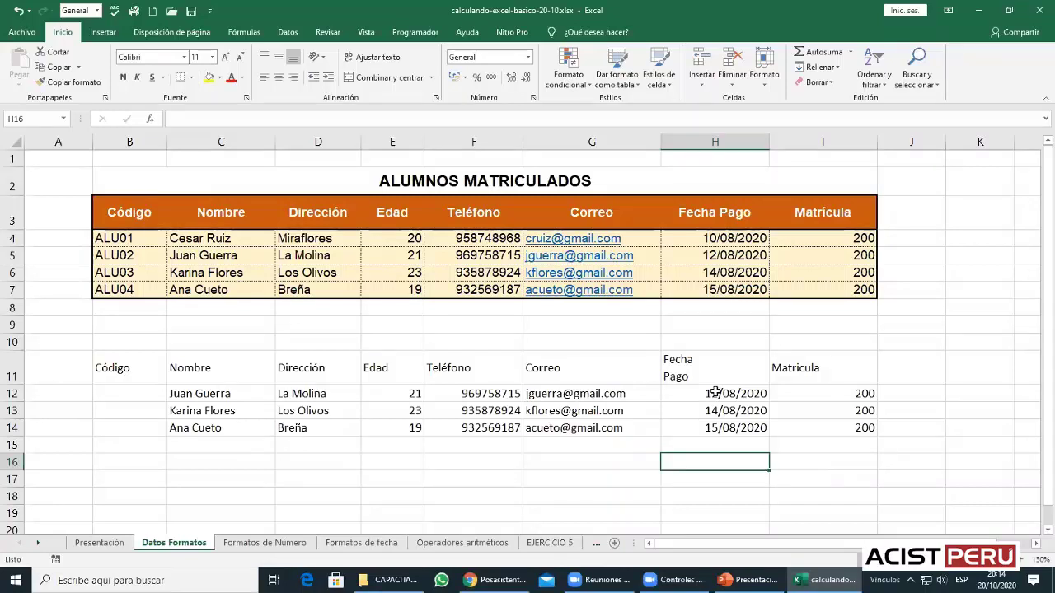
pyautogui.click(697, 429)
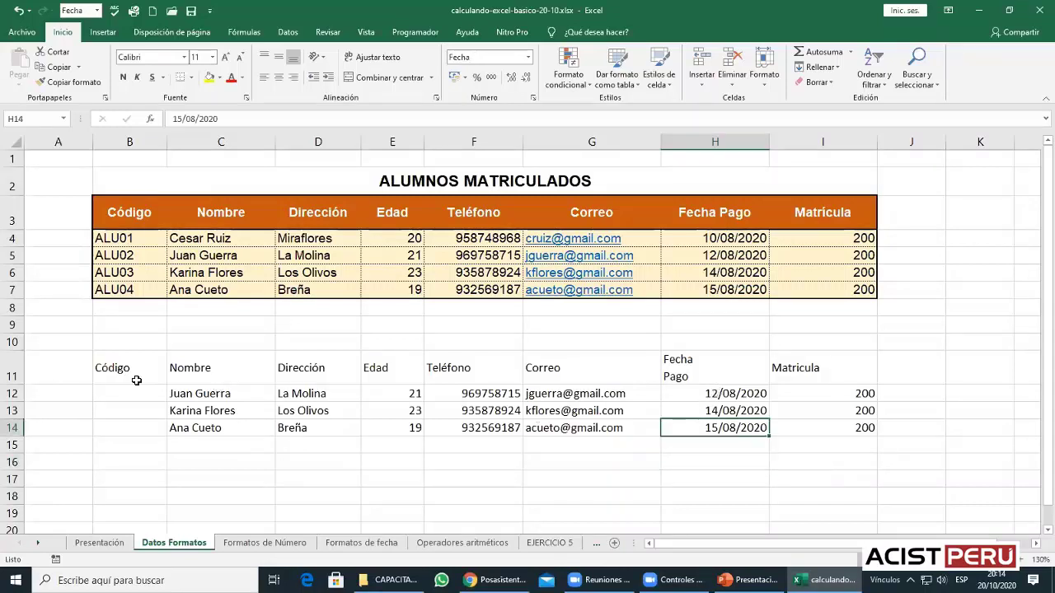
pyautogui.click(116, 368)
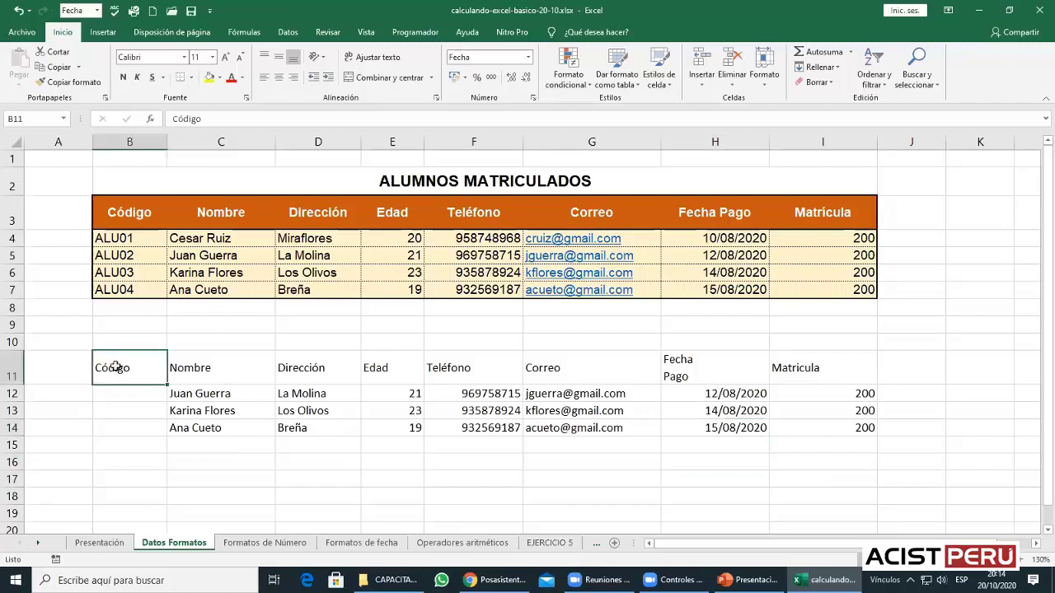
# - Type ALU01 in B12 and fill the codes down to ALU03 in B14
pyautogui.click(125, 389)
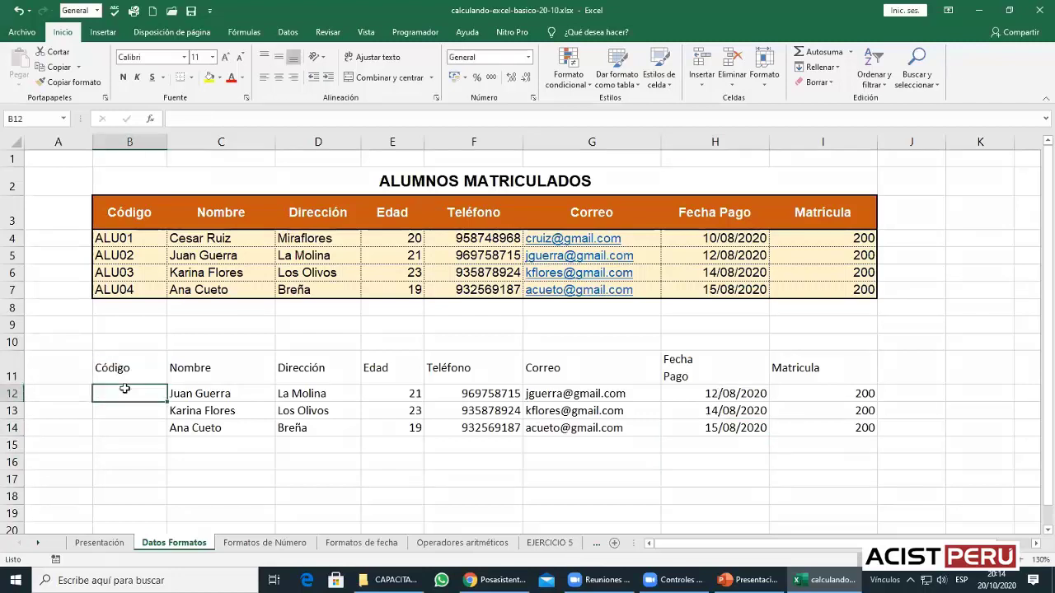
pyautogui.write('ALU')
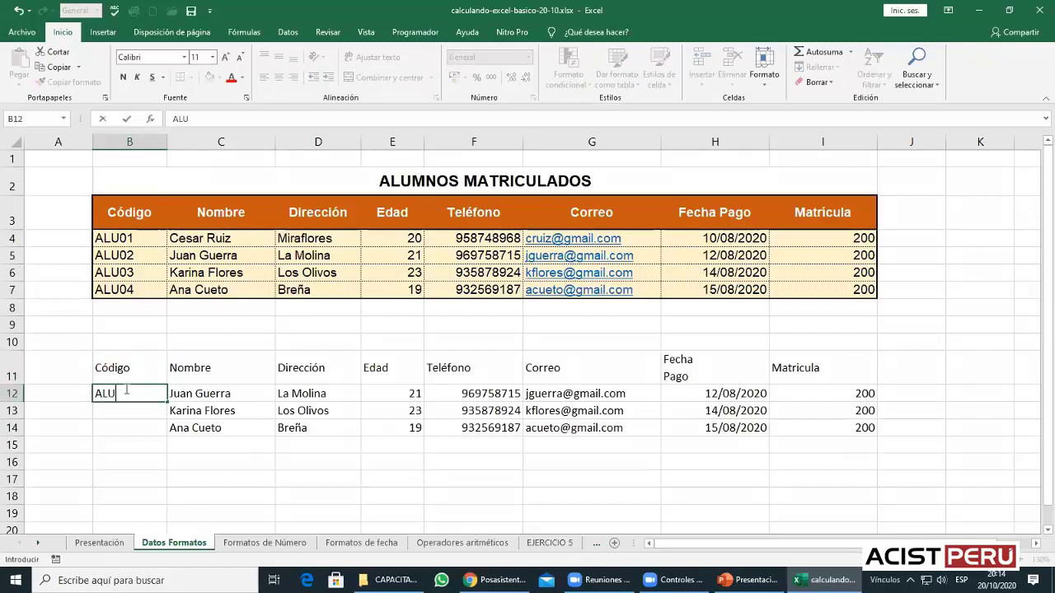
pyautogui.write('01')
pyautogui.press('Return')
pyautogui.click(124, 390)
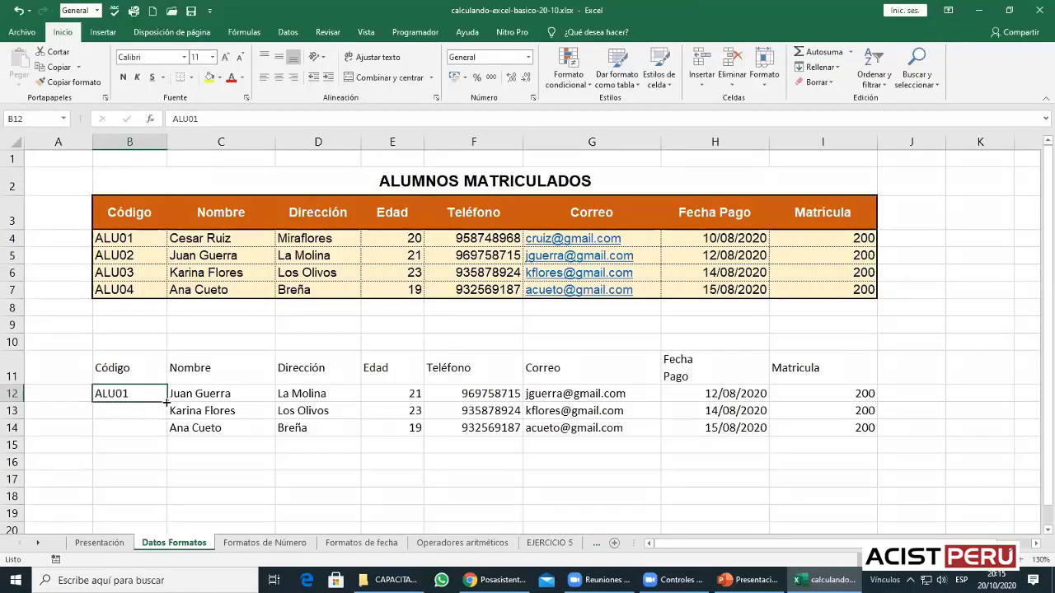
pyautogui.moveTo(167, 402); pyautogui.dragTo(167, 438)
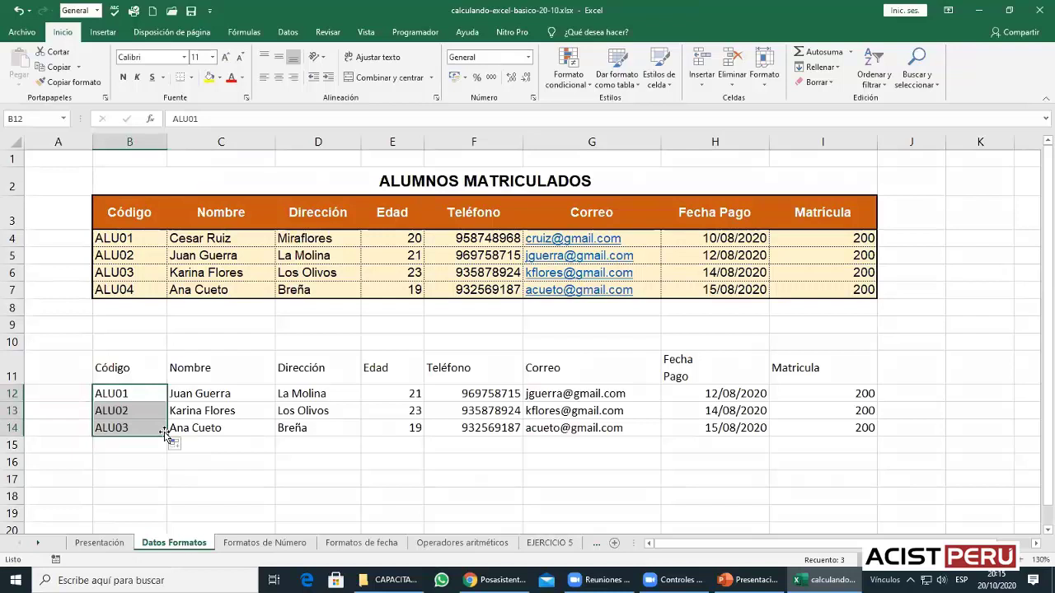
pyautogui.press('Down')
pyautogui.press('Down')
pyautogui.press('Down')
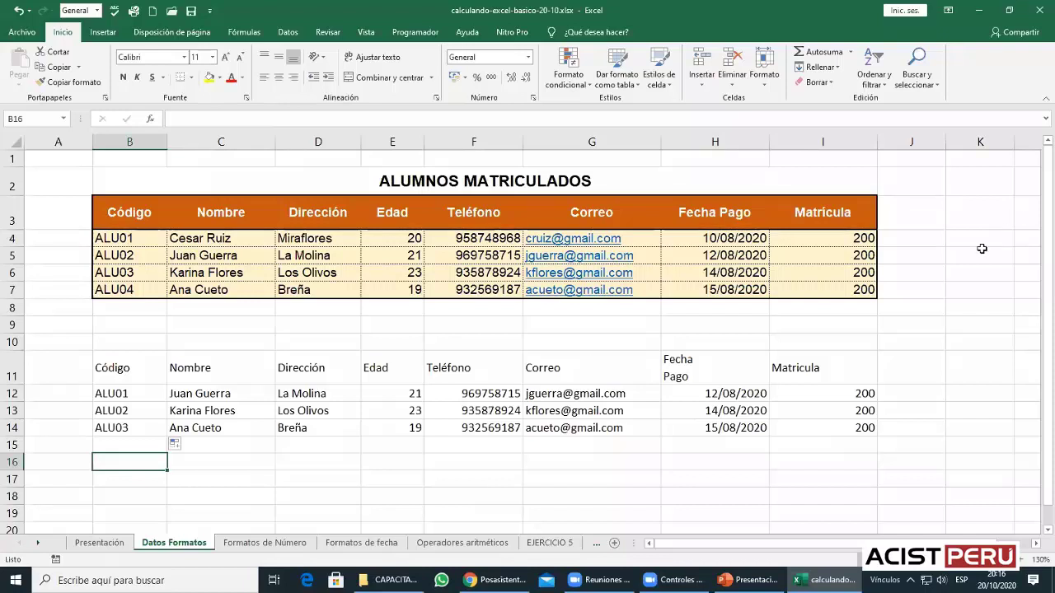
# - Keep the row 11 header texts vertically centred, without horizontal centring
pyautogui.moveTo(99, 363); pyautogui.dragTo(808, 361)
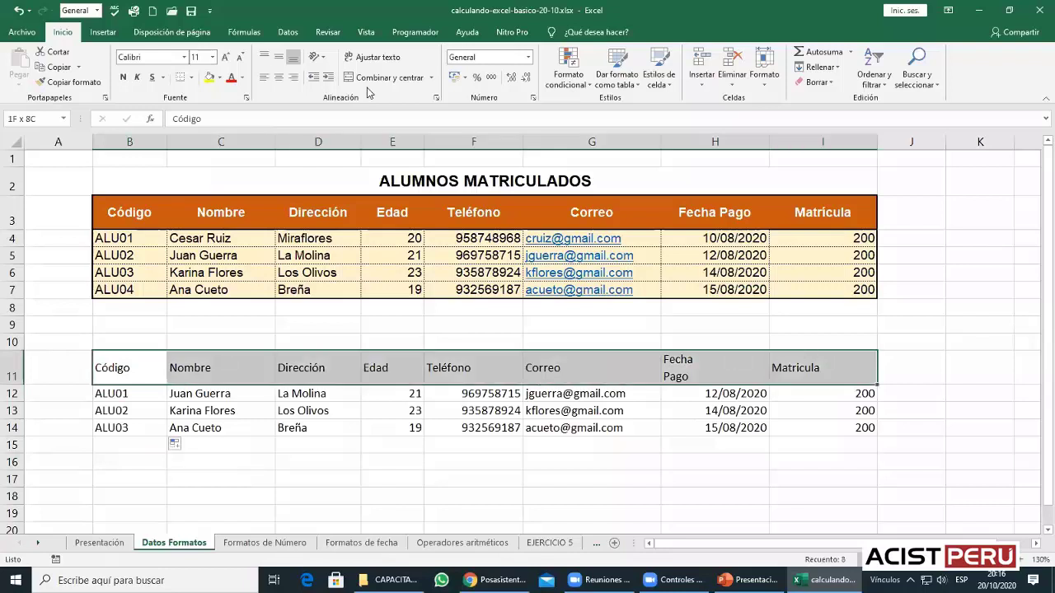
pyautogui.click(279, 78)
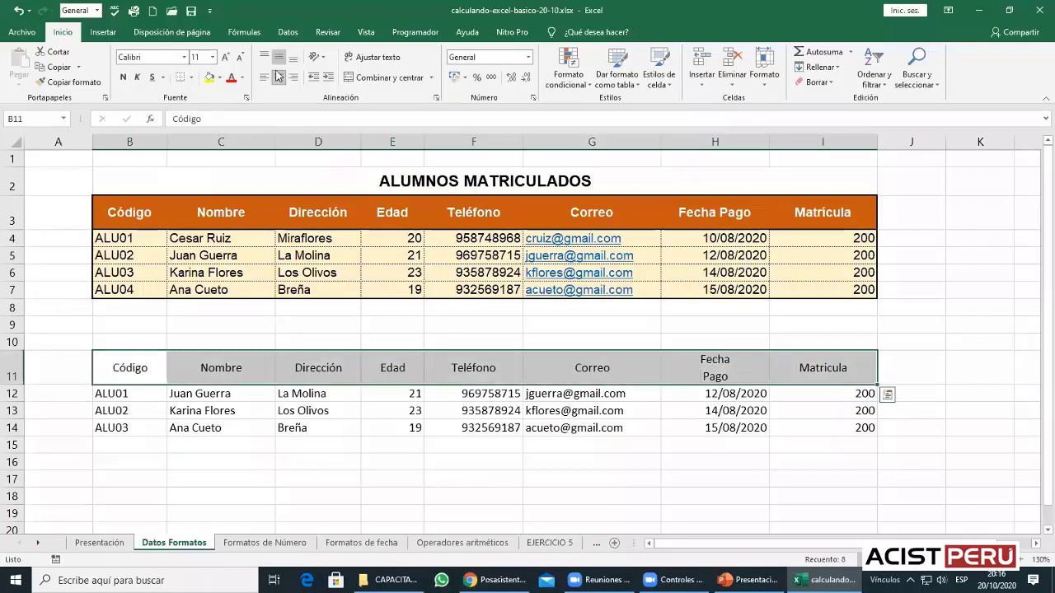
pyautogui.click(279, 58)
pyautogui.click(278, 59)
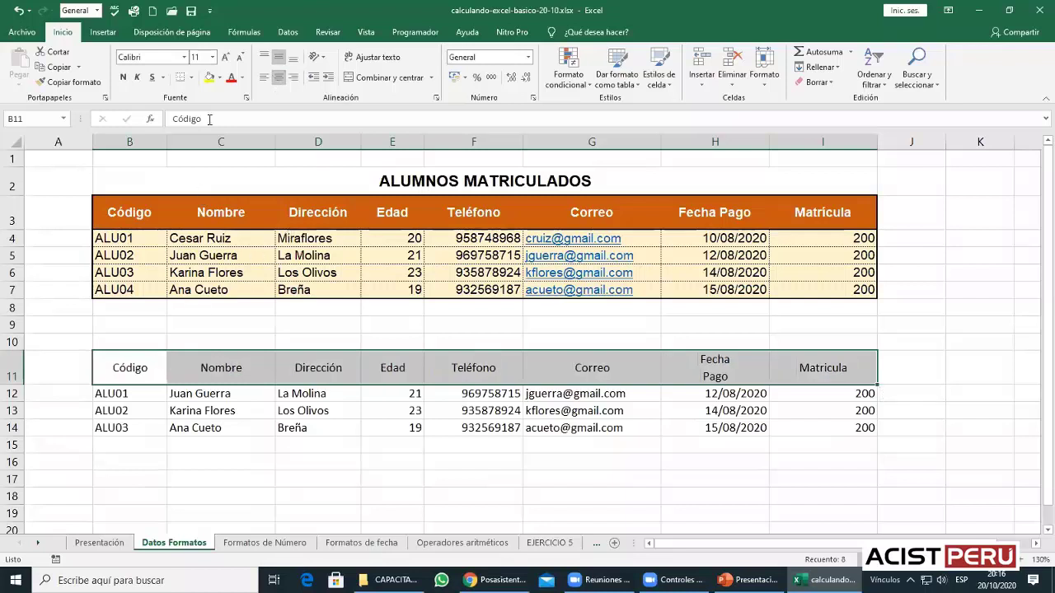
# - Give the row 11 headers a dark orange fill with white bold text
pyautogui.click(219, 77)
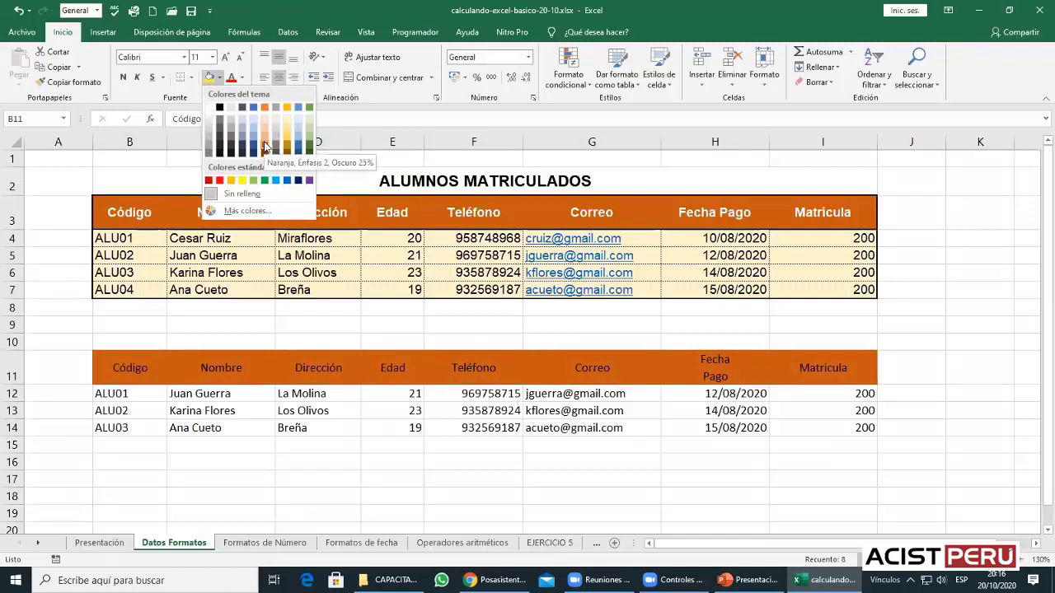
pyautogui.click(265, 147)
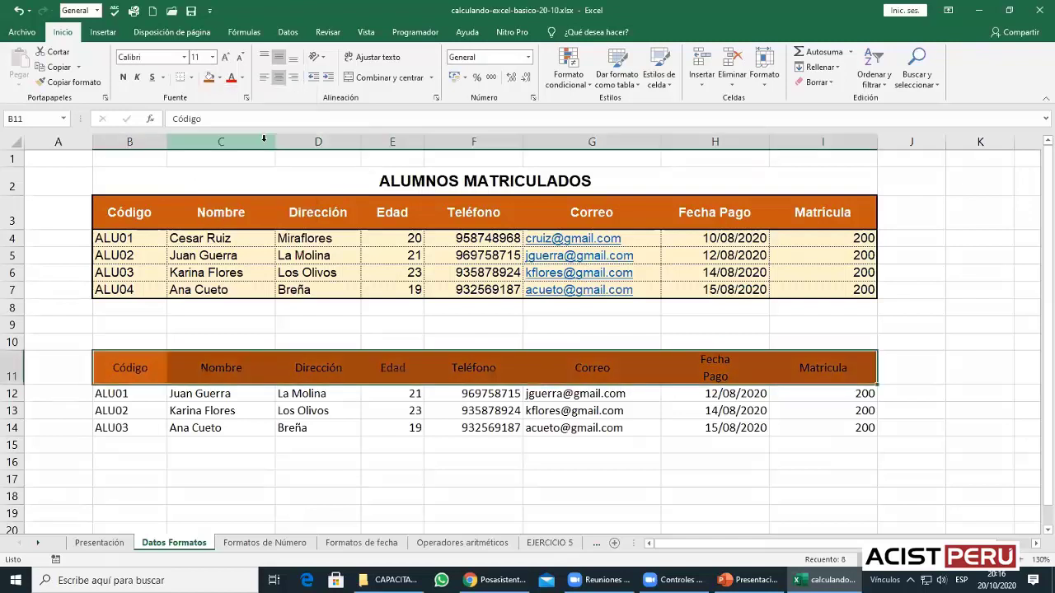
pyautogui.click(242, 78)
pyautogui.click(239, 122)
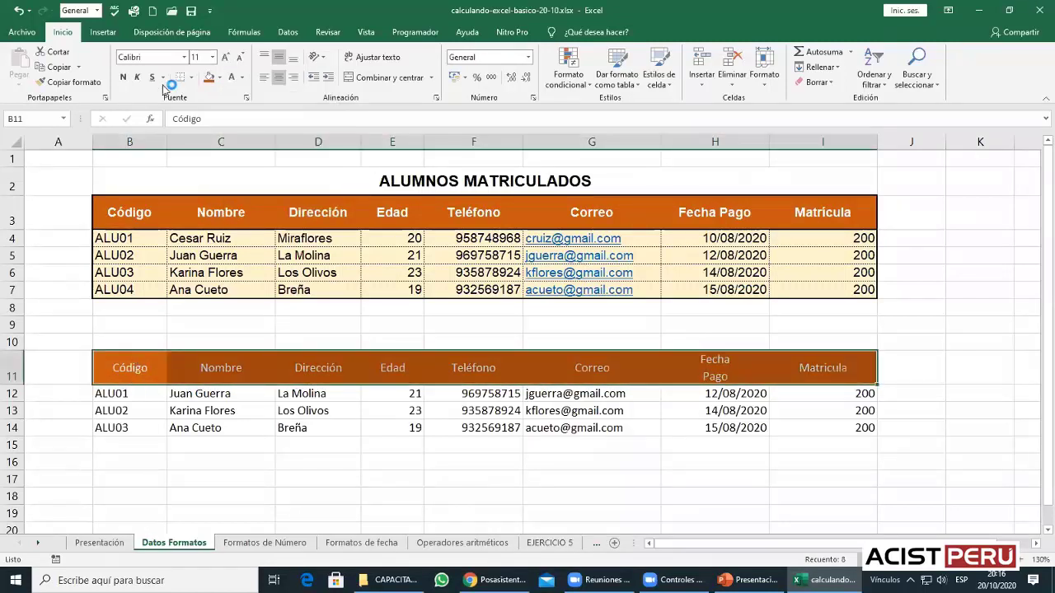
pyautogui.click(125, 77)
pyautogui.click(115, 394)
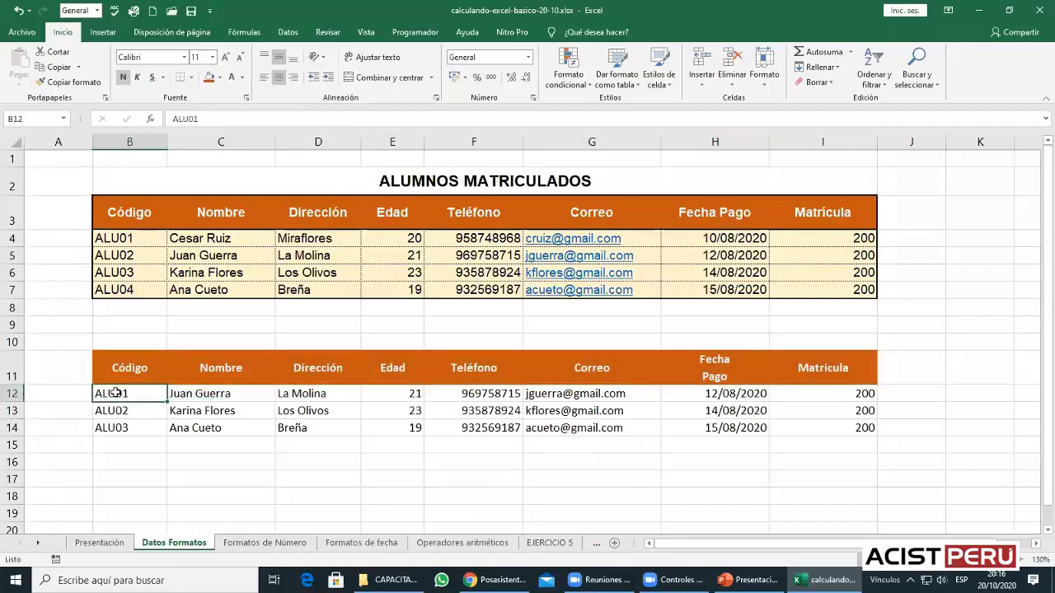
# - Add a thick outside border to the header row B11:I11
pyautogui.moveTo(115, 366); pyautogui.dragTo(821, 366)
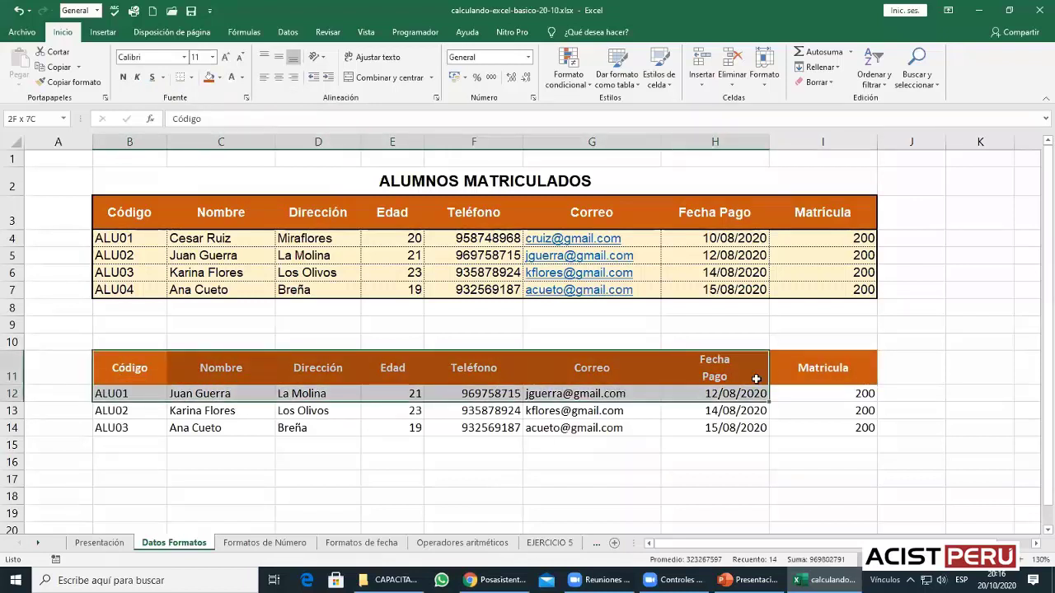
pyautogui.click(190, 77)
pyautogui.click(233, 223)
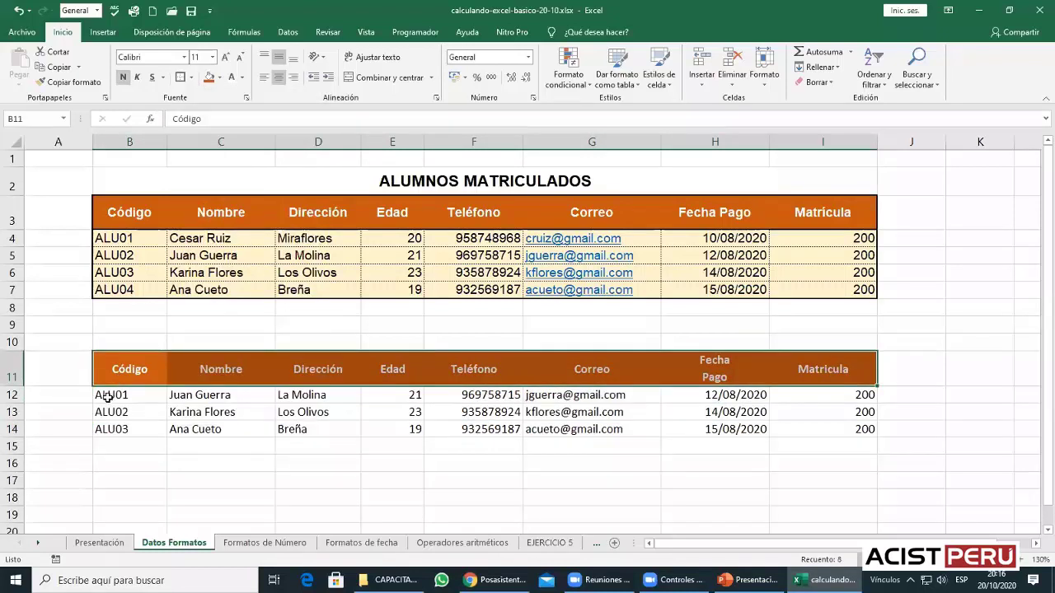
pyautogui.click(154, 395)
pyautogui.moveTo(154, 395); pyautogui.dragTo(833, 427)
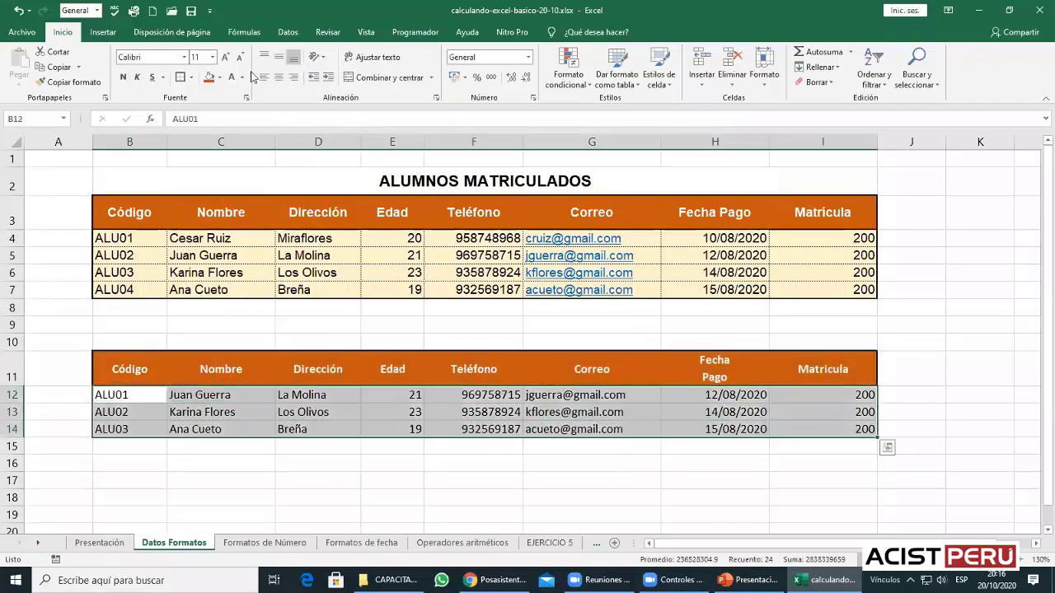
# - Fill the data rows B12:I14 with a light cream colour
pyautogui.click(219, 76)
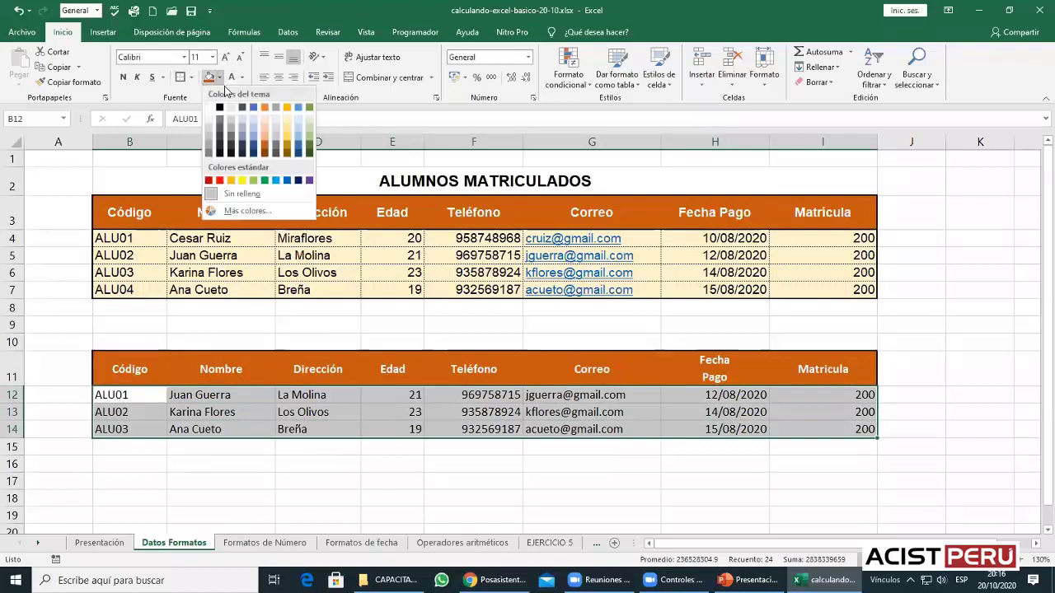
pyautogui.click(287, 123)
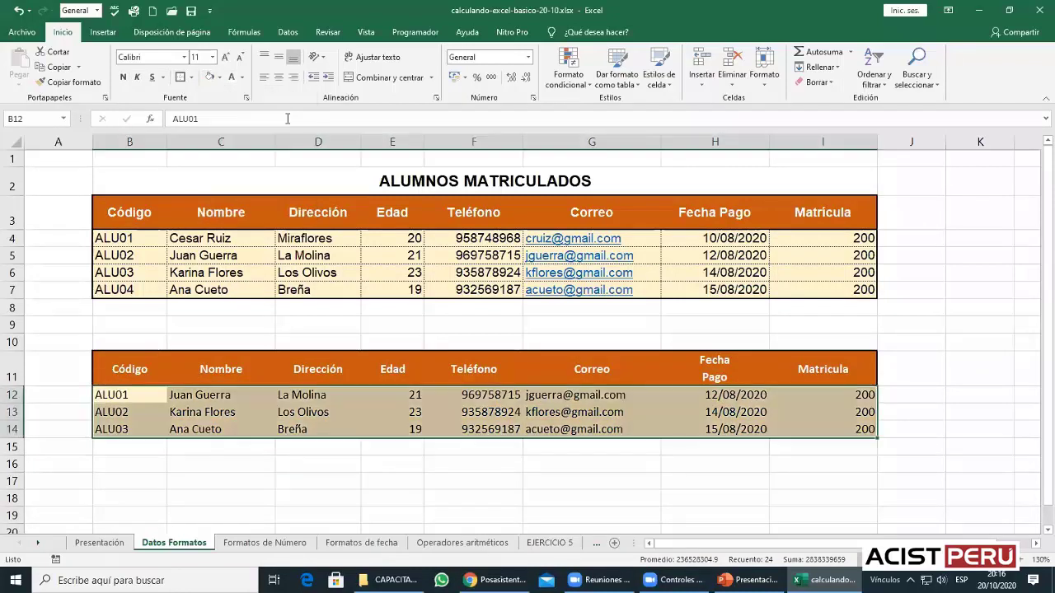
pyautogui.click(352, 413)
pyautogui.moveTo(128, 392)
pyautogui.mouseDown()
pyautogui.moveTo(800, 415)
pyautogui.moveTo(800, 430)
pyautogui.mouseUp()
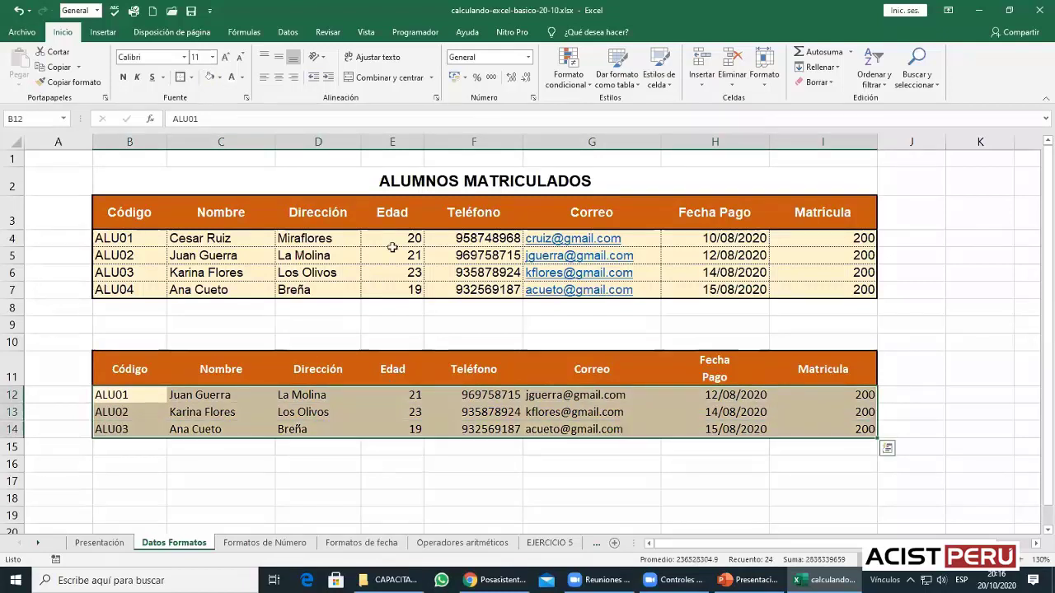
# - Give B12:I14 dotted inner borders through the full border settings
pyautogui.click(192, 78)
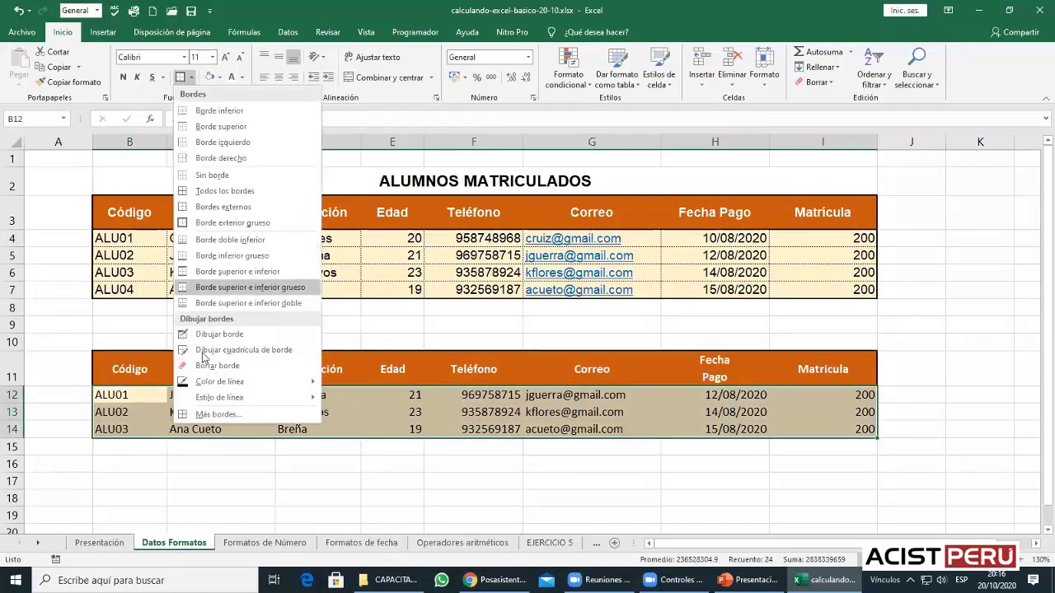
pyautogui.click(211, 421)
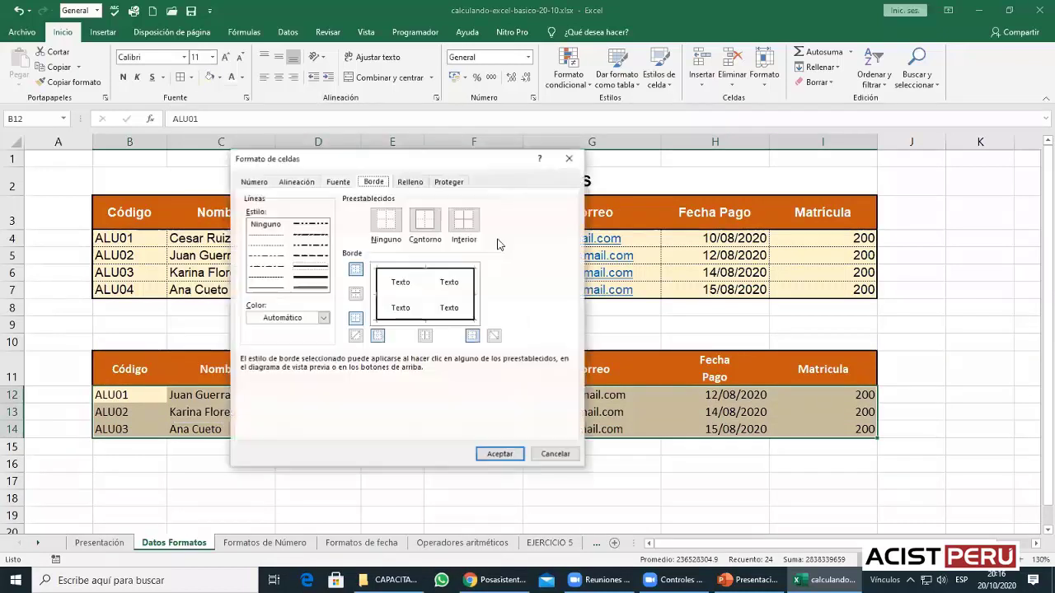
pyautogui.click(264, 280)
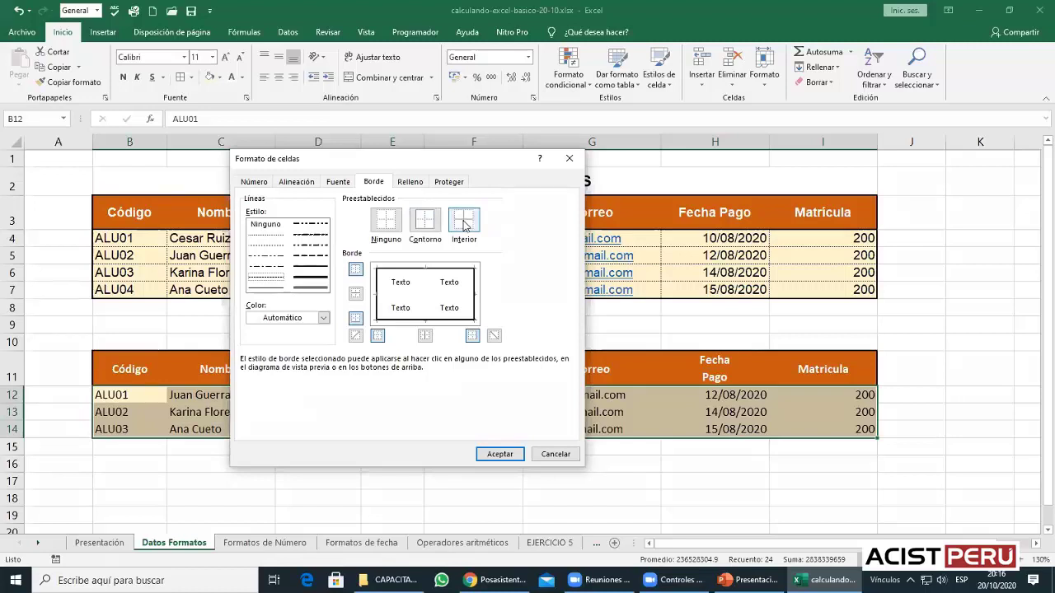
pyautogui.click(463, 222)
pyautogui.press('Return')
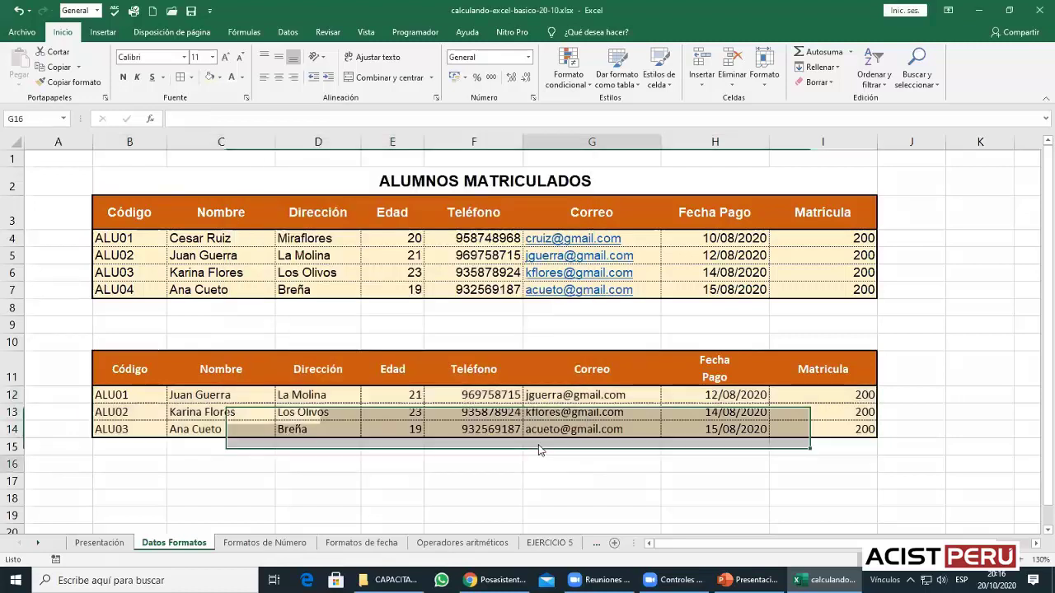
pyautogui.click(540, 450)
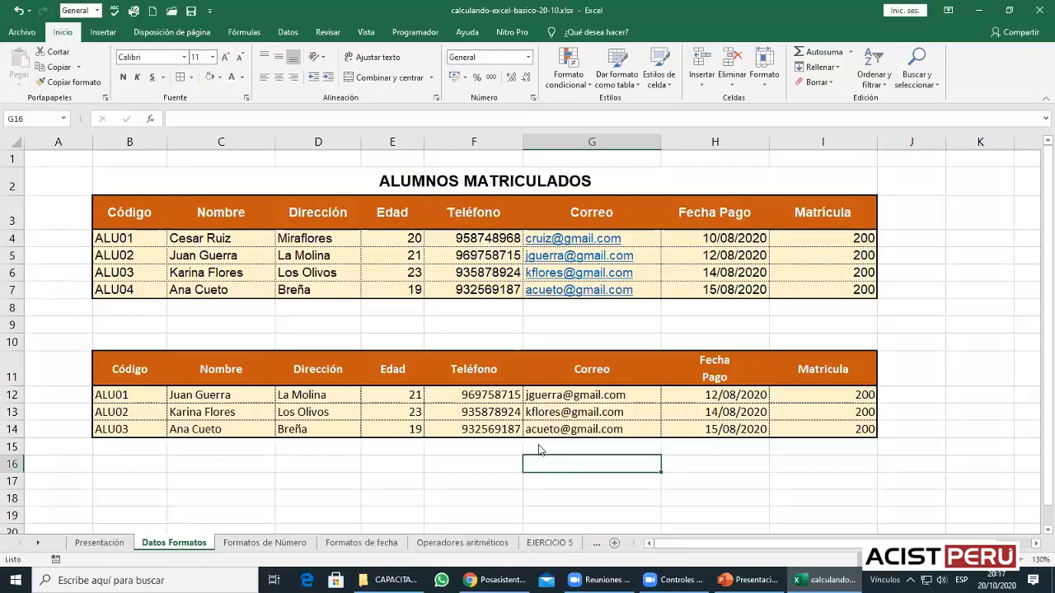
pyautogui.click(258, 544)
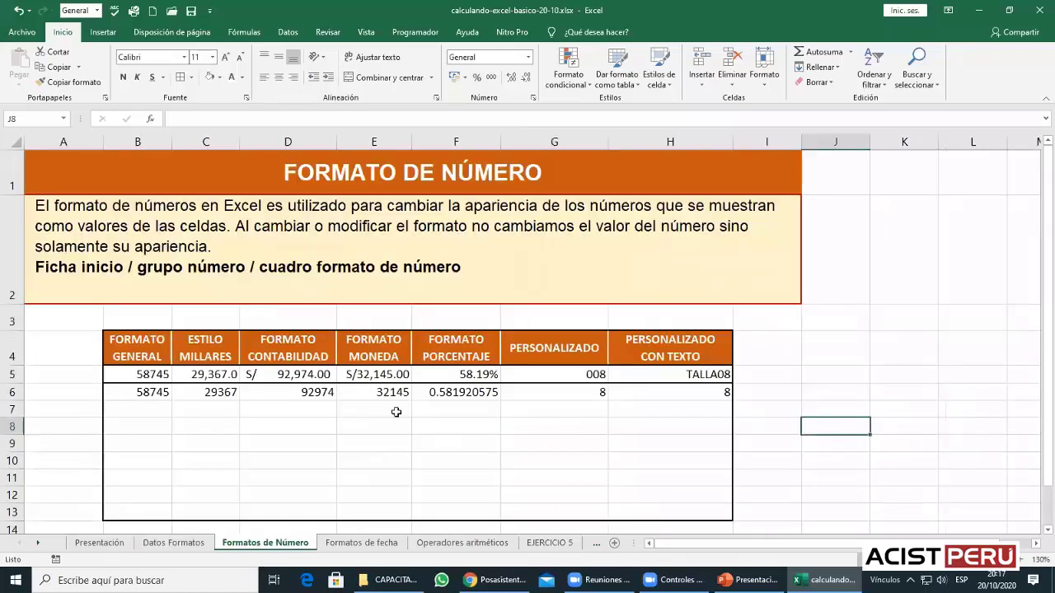
pyautogui.click(394, 409)
pyautogui.click(465, 443)
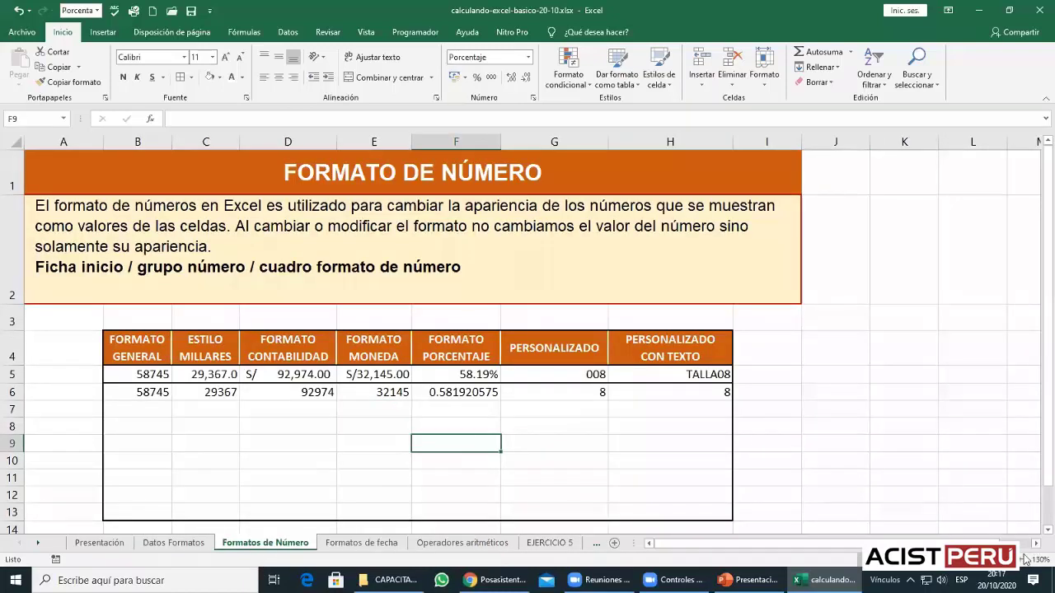
pyautogui.click(1026, 559)
pyautogui.scroll(1, 508, 397)
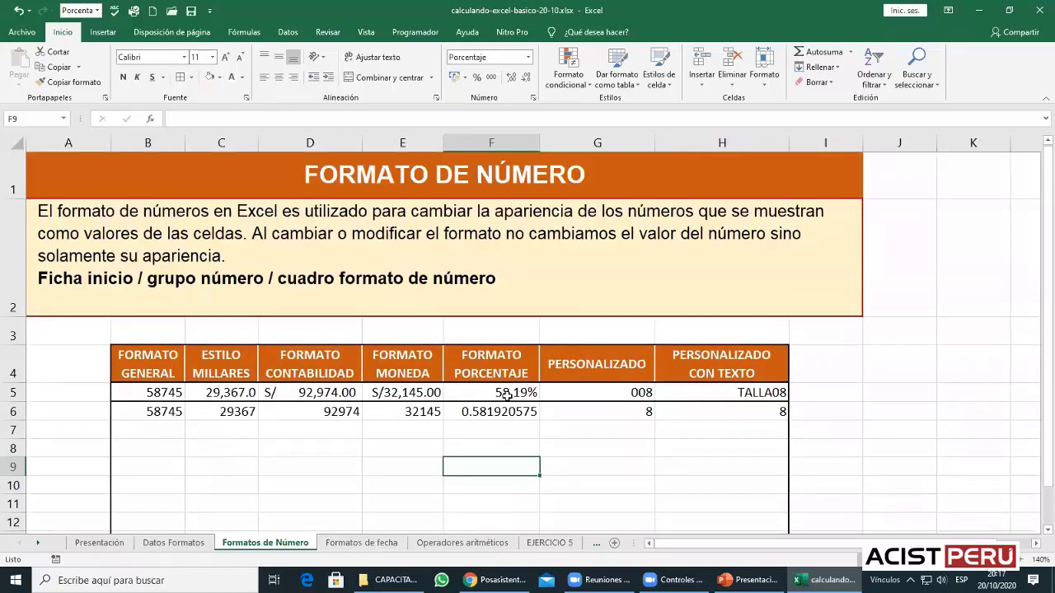
pyautogui.click(170, 411)
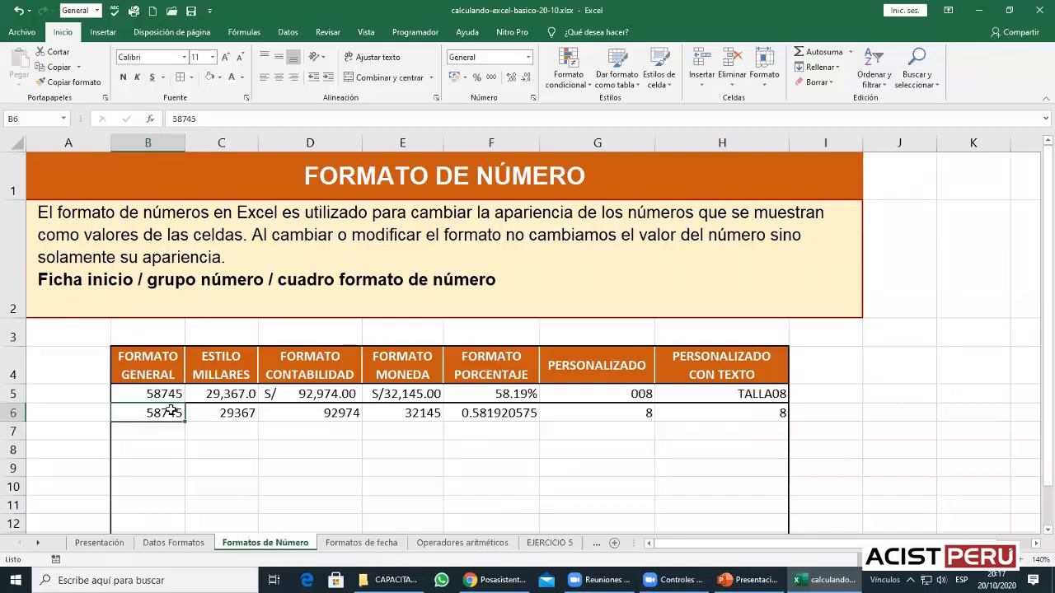
pyautogui.scroll(-1, 170, 411)
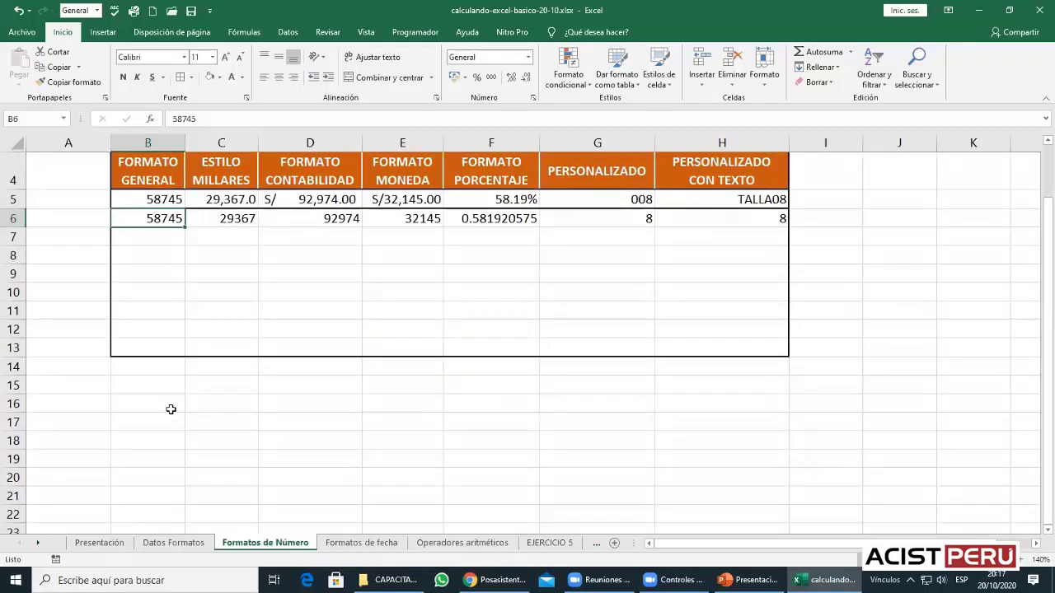
pyautogui.click(201, 404)
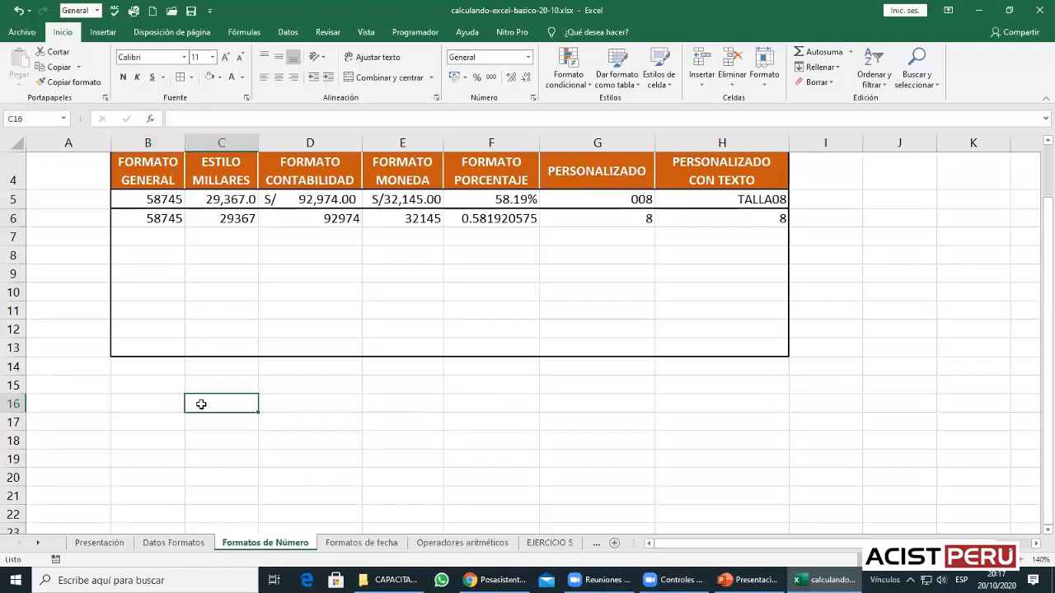
pyautogui.write('145')
pyautogui.press('Return')
pyautogui.click(206, 403)
pyautogui.press('Delete')
pyautogui.scroll(1, 244, 378)
pyautogui.scroll(1, 245, 377)
pyautogui.click(167, 394)
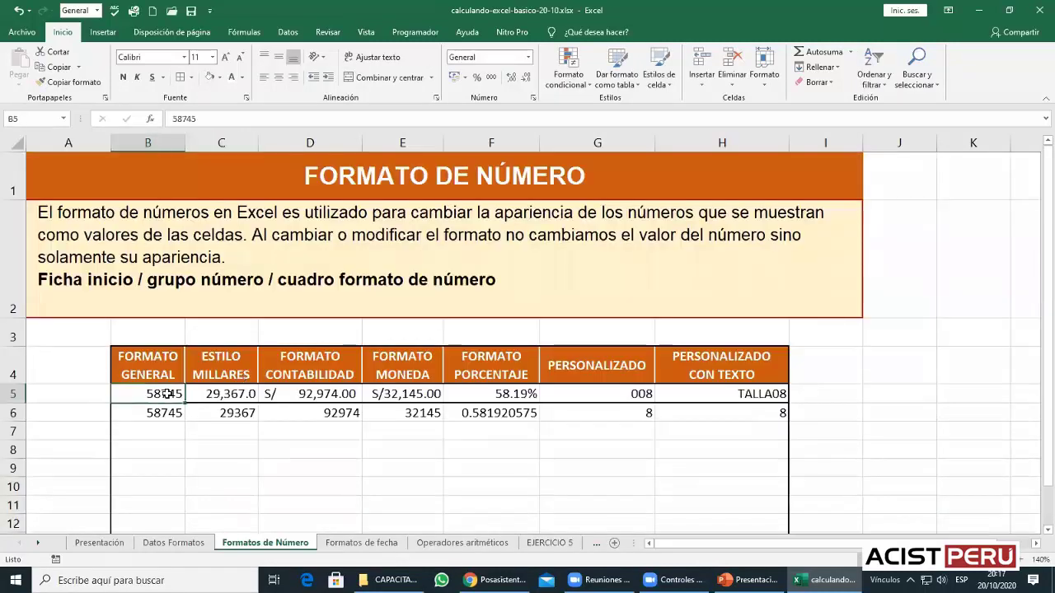
pyautogui.click(225, 413)
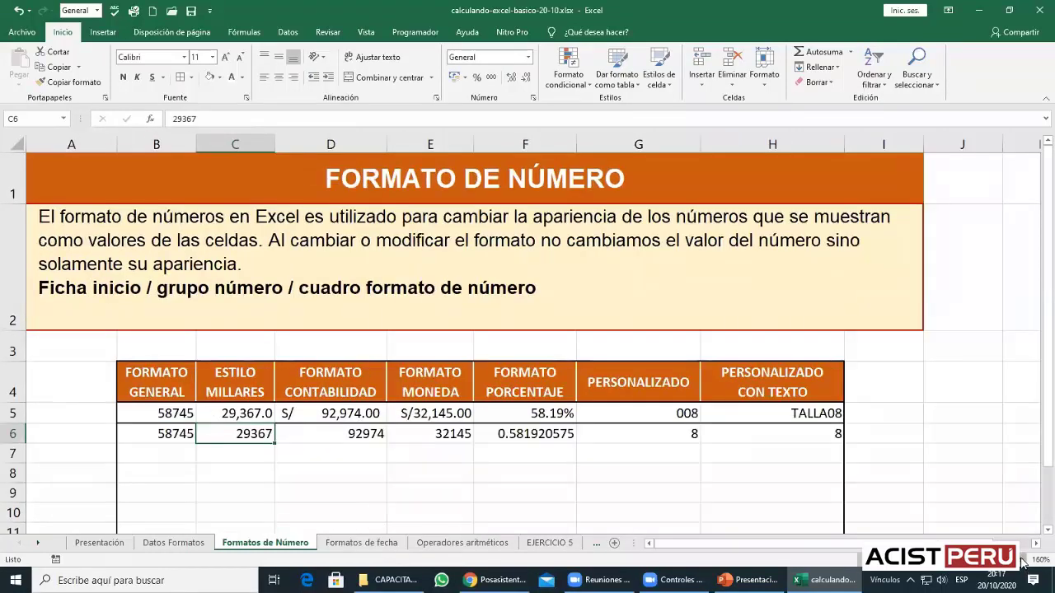
pyautogui.click(1023, 560)
pyautogui.scroll(-1, 381, 377)
pyautogui.scroll(1, 309, 344)
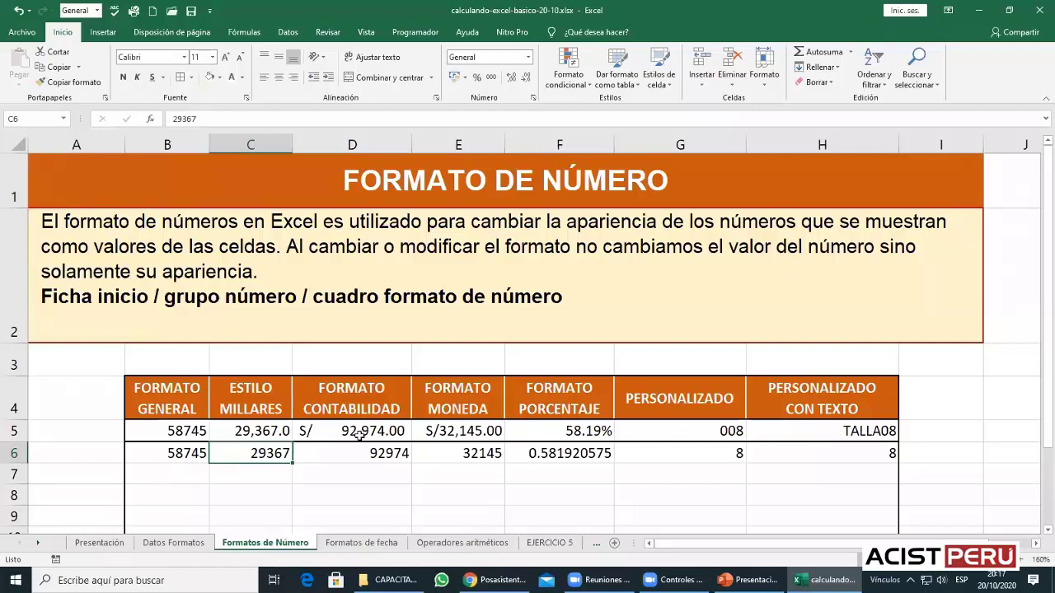
# - Format C6 in thousands style with one decimal (29,367.0) and widen column C
pyautogui.moveTo(1048, 192); pyautogui.dragTo(1048, 206)
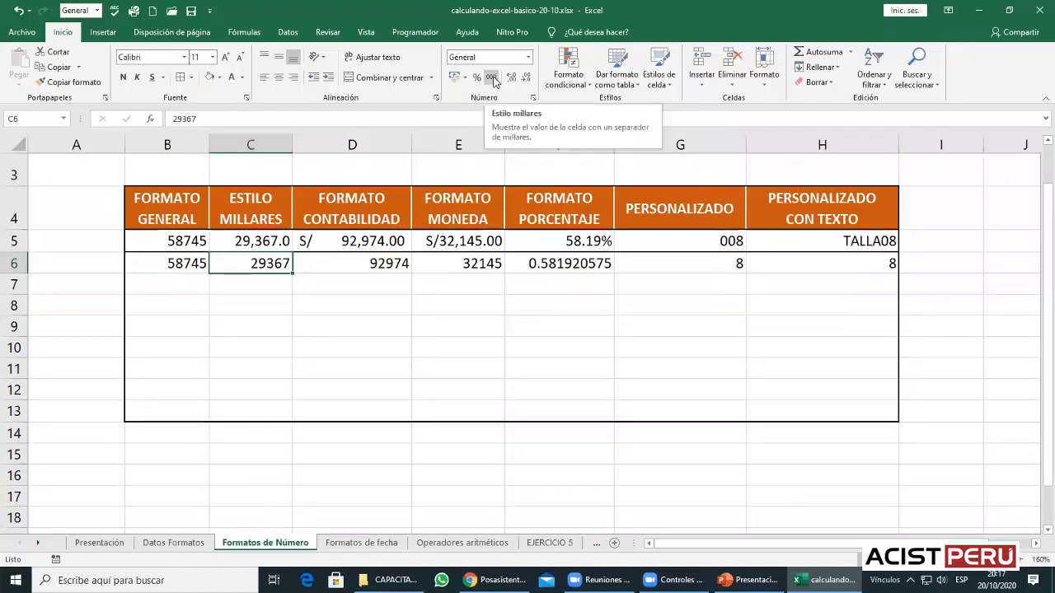
pyautogui.click(492, 78)
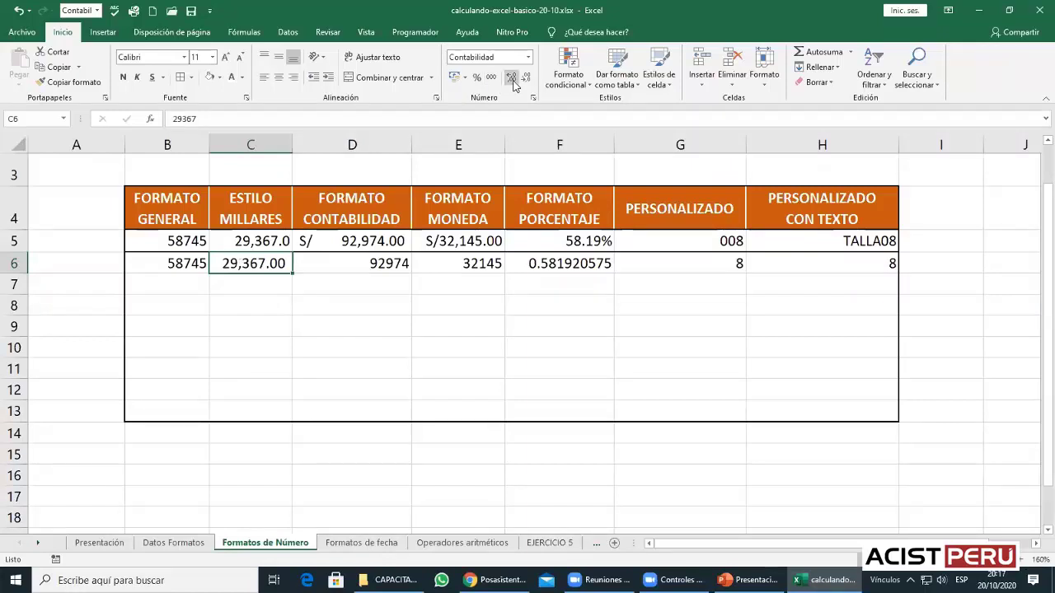
pyautogui.click(512, 80)
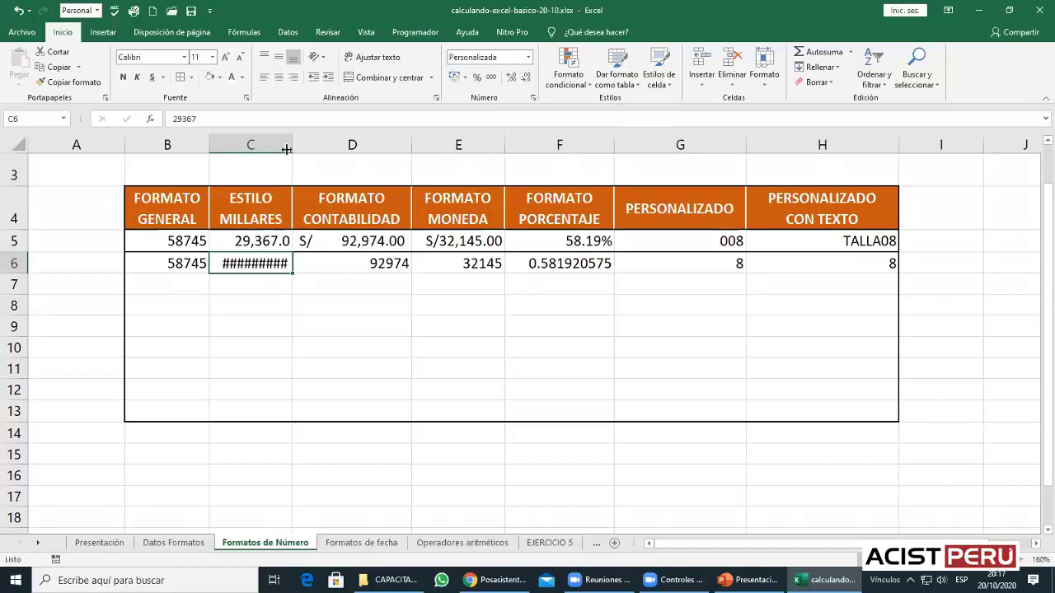
pyautogui.moveTo(292, 145); pyautogui.dragTo(305, 145)
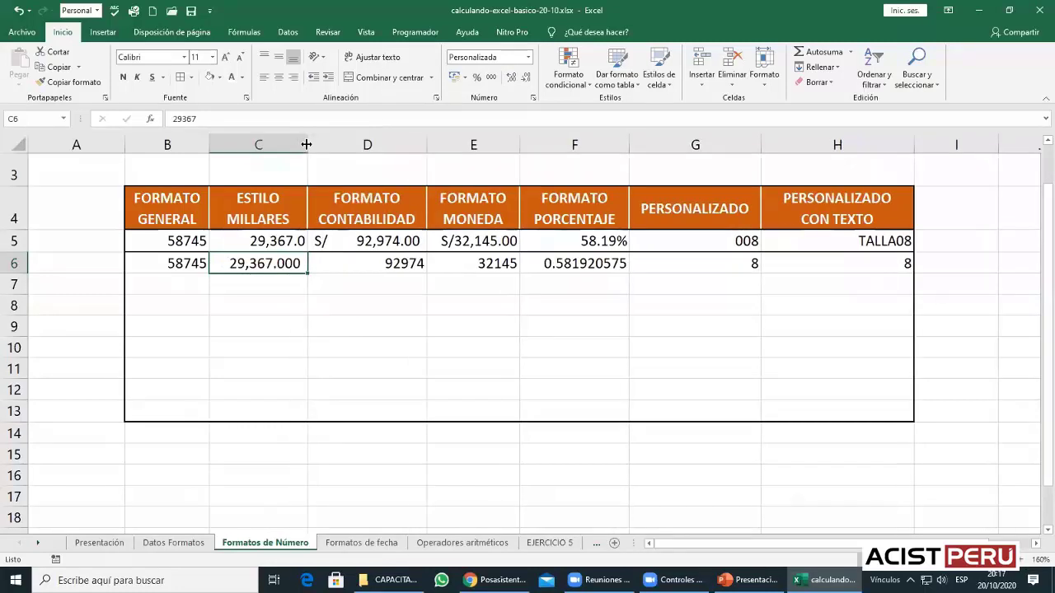
pyautogui.click(521, 78)
pyautogui.click(521, 78)
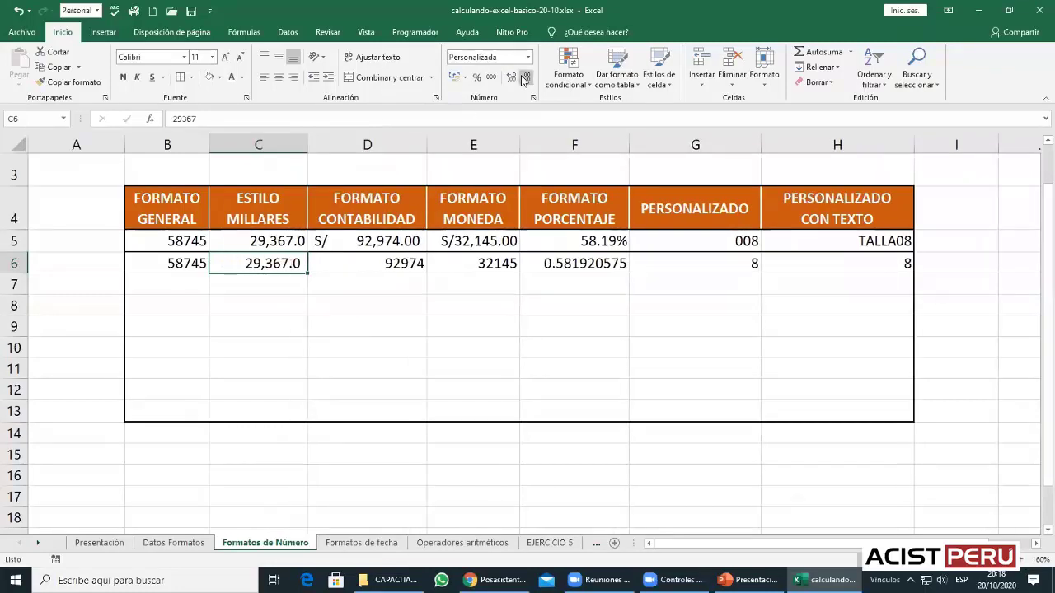
pyautogui.click(384, 264)
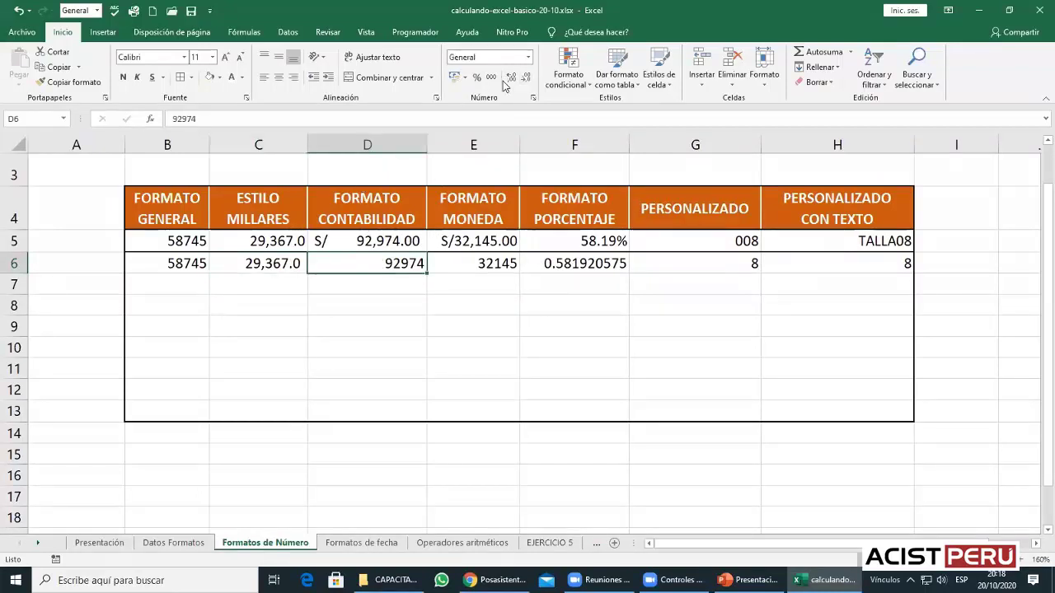
# - Apply the accounting number format to D6 so it reads S/ 92,974.00
pyautogui.click(465, 78)
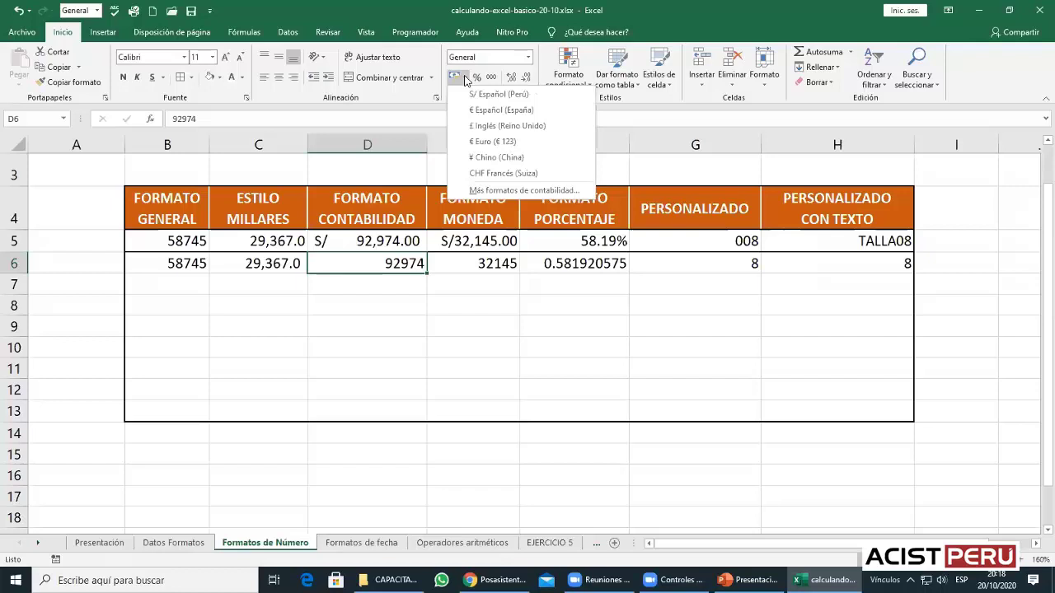
pyautogui.click(467, 78)
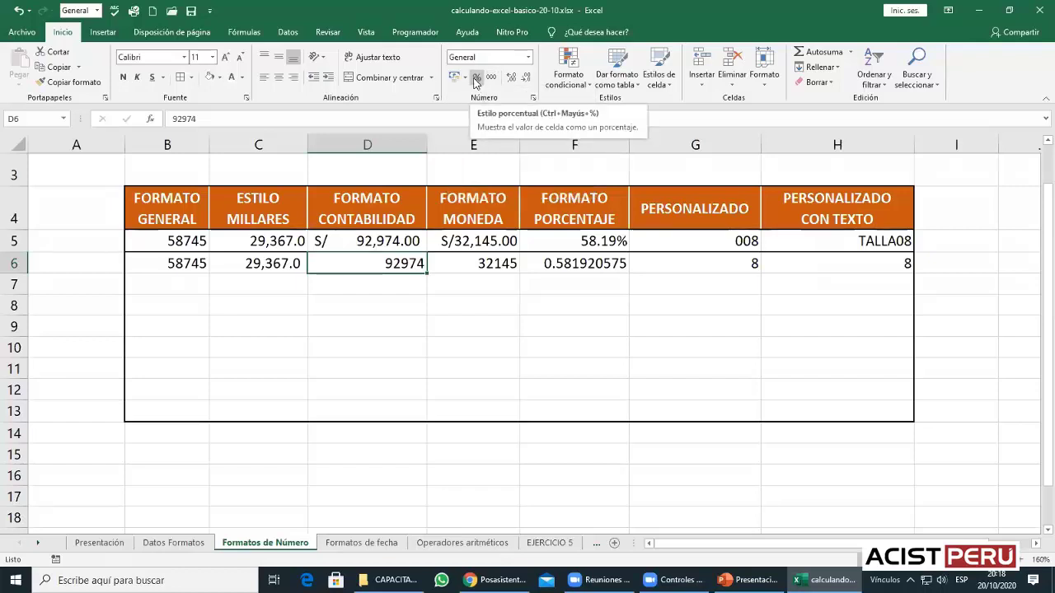
pyautogui.click(455, 76)
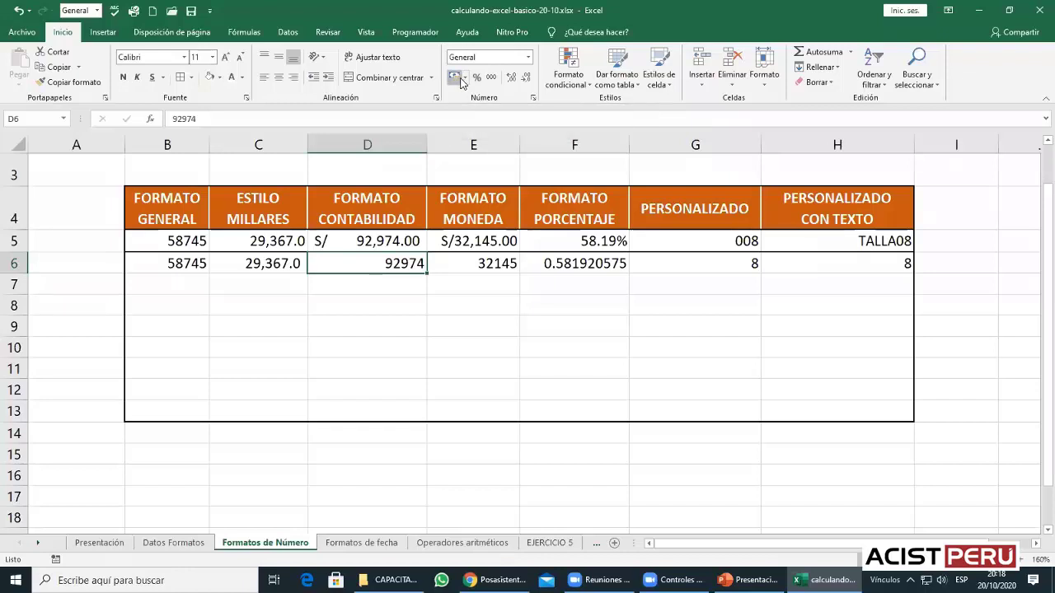
pyautogui.click(465, 78)
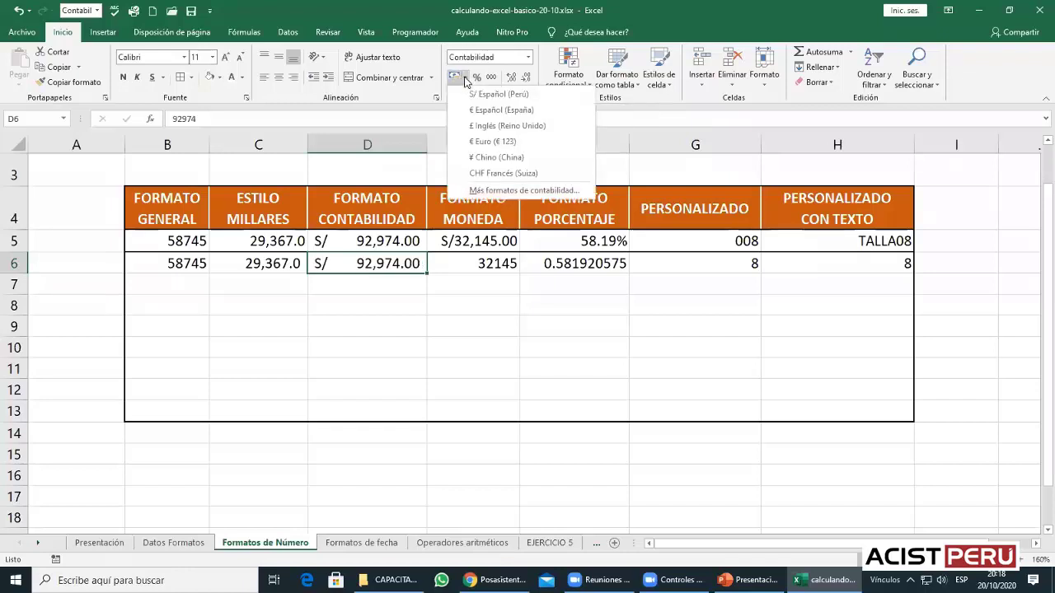
pyautogui.click(481, 96)
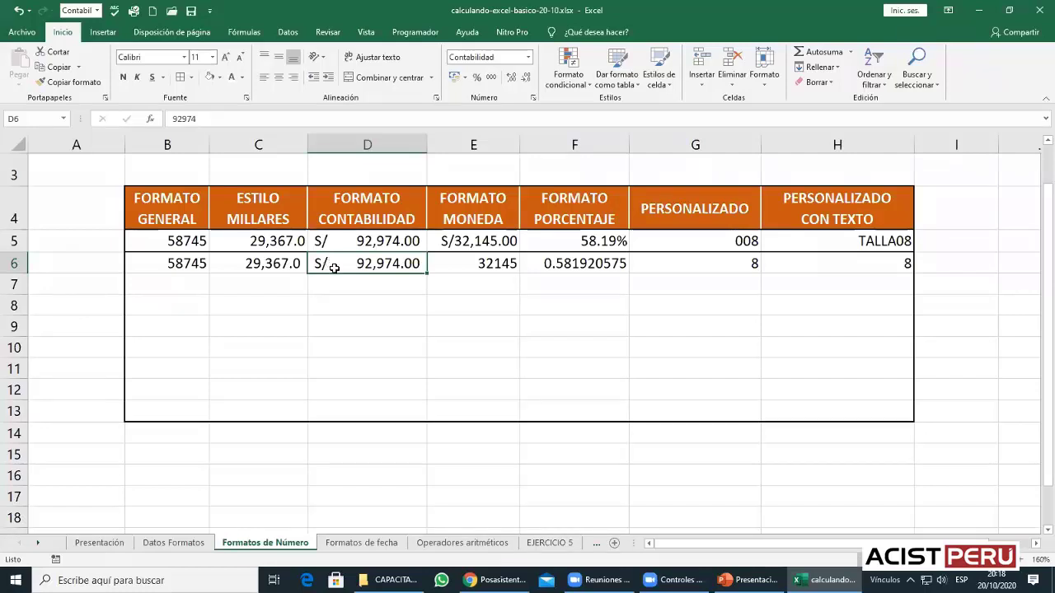
# - Set D6 to Contabilidad in Formato de celdas after briefly trying Moneda
pyautogui.click(533, 97)
pyautogui.click(262, 228)
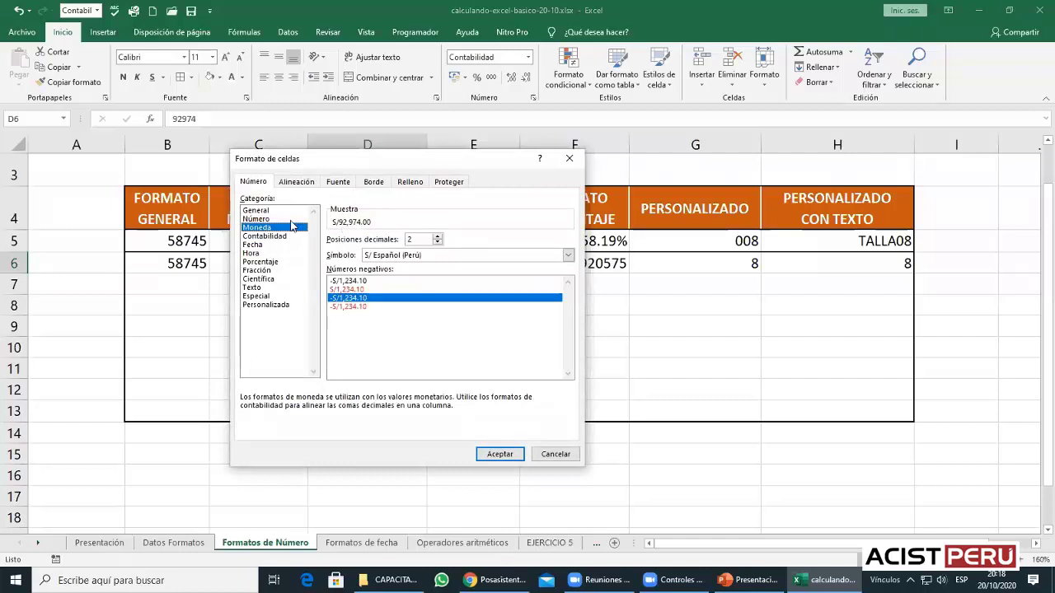
pyautogui.click(497, 453)
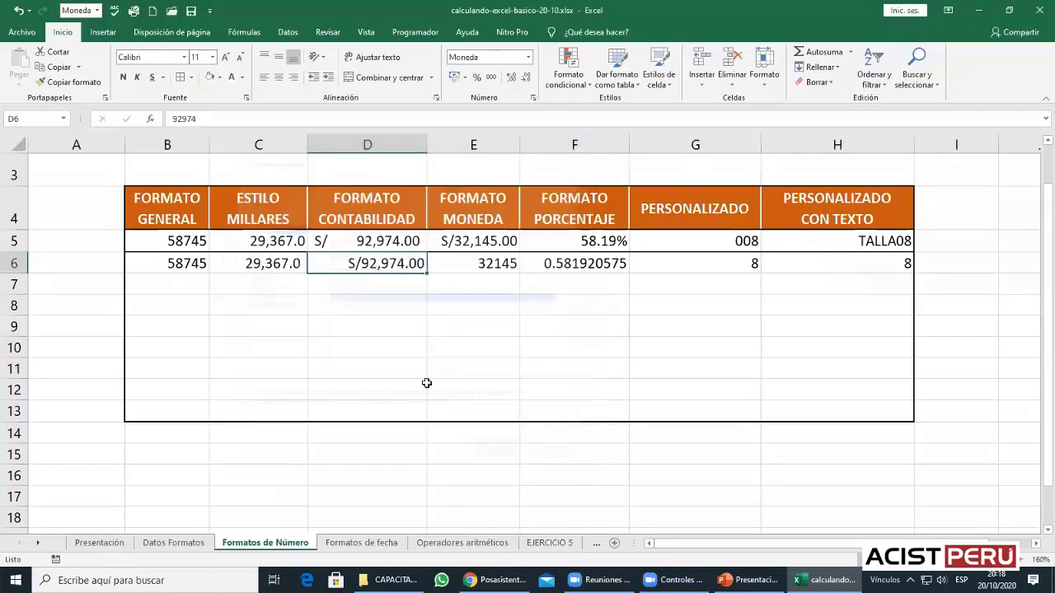
pyautogui.click(415, 342)
pyautogui.press('Up')
pyautogui.click(384, 266)
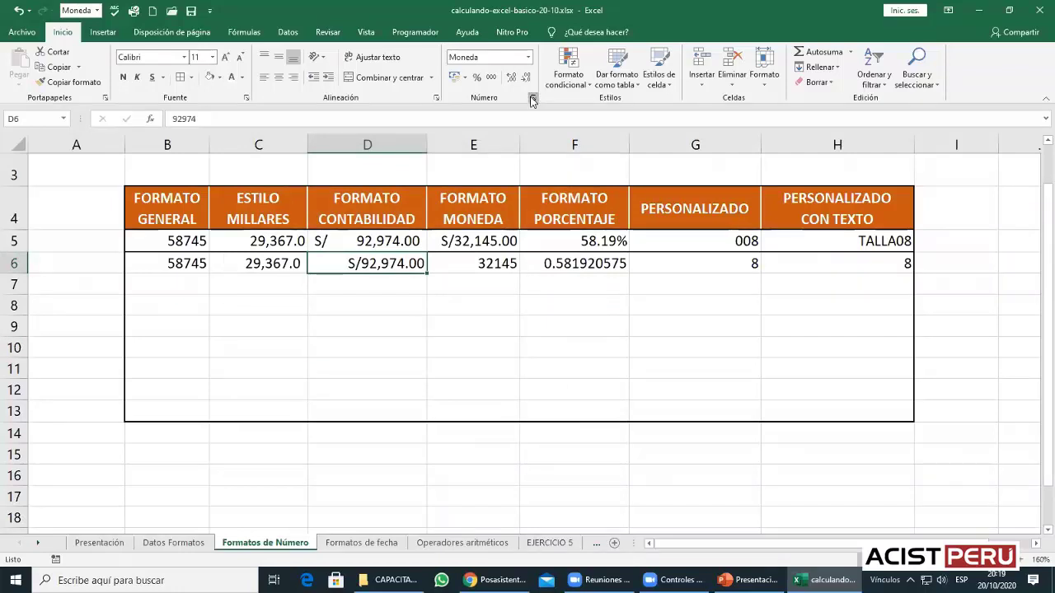
pyautogui.click(533, 101)
pyautogui.click(264, 236)
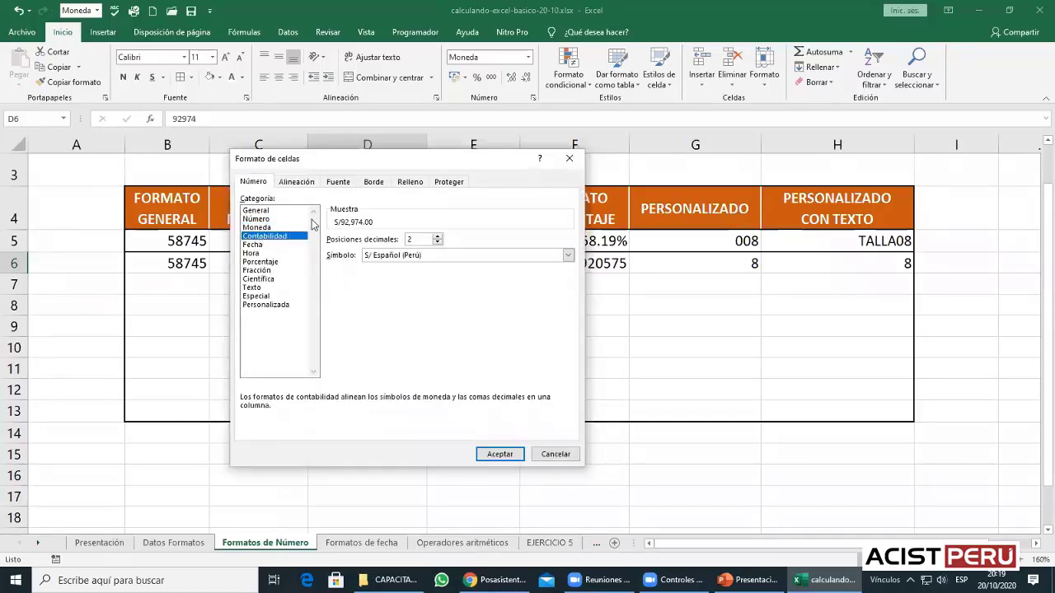
pyautogui.click(499, 454)
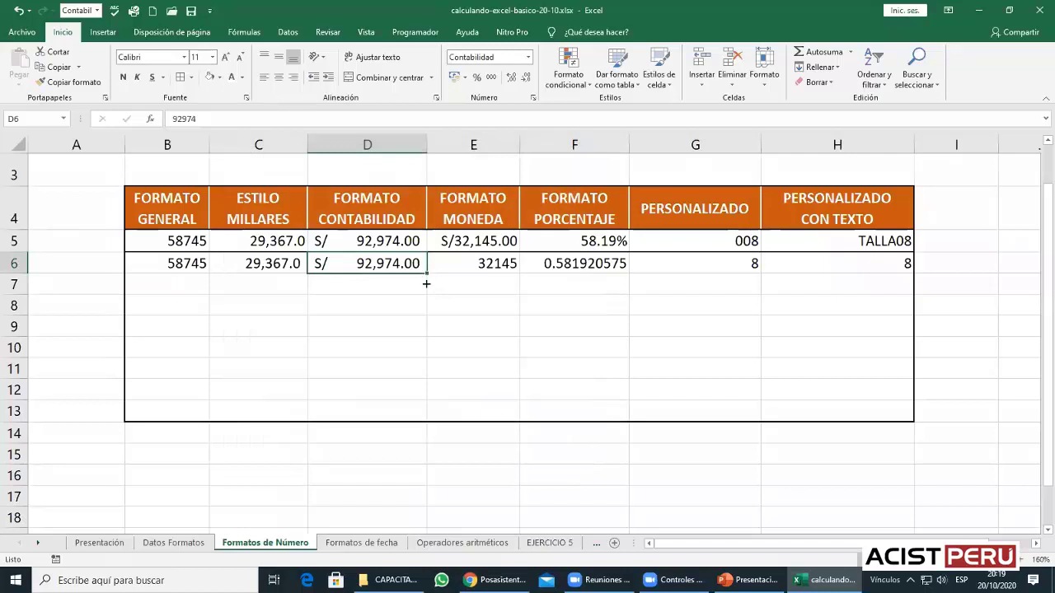
pyautogui.moveTo(426, 283); pyautogui.dragTo(424, 415)
pyautogui.click(490, 368)
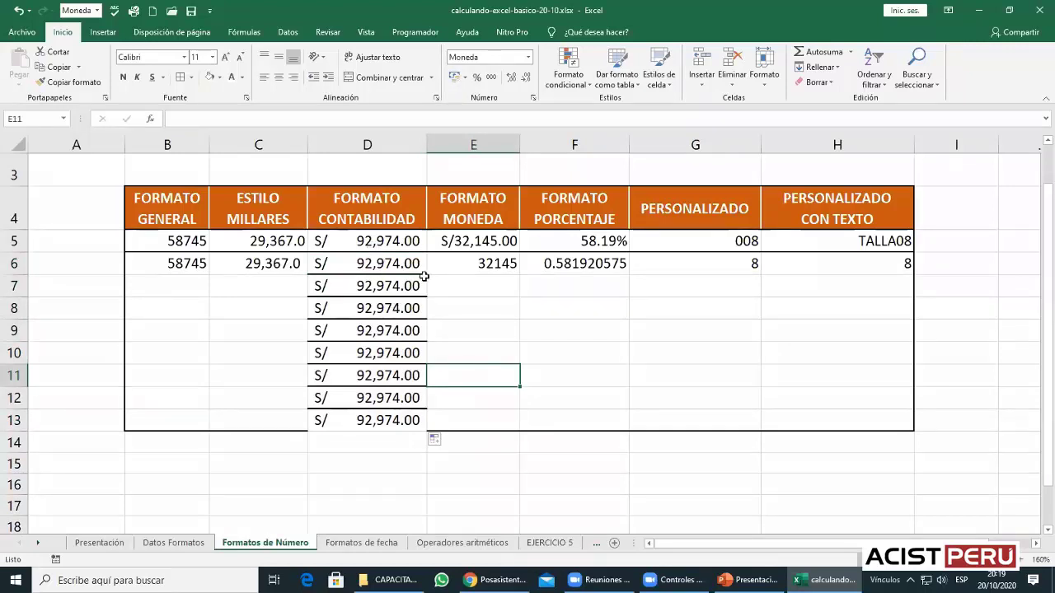
pyautogui.hotkey('ctrl', 'z')
pyautogui.click(434, 310)
pyautogui.click(373, 265)
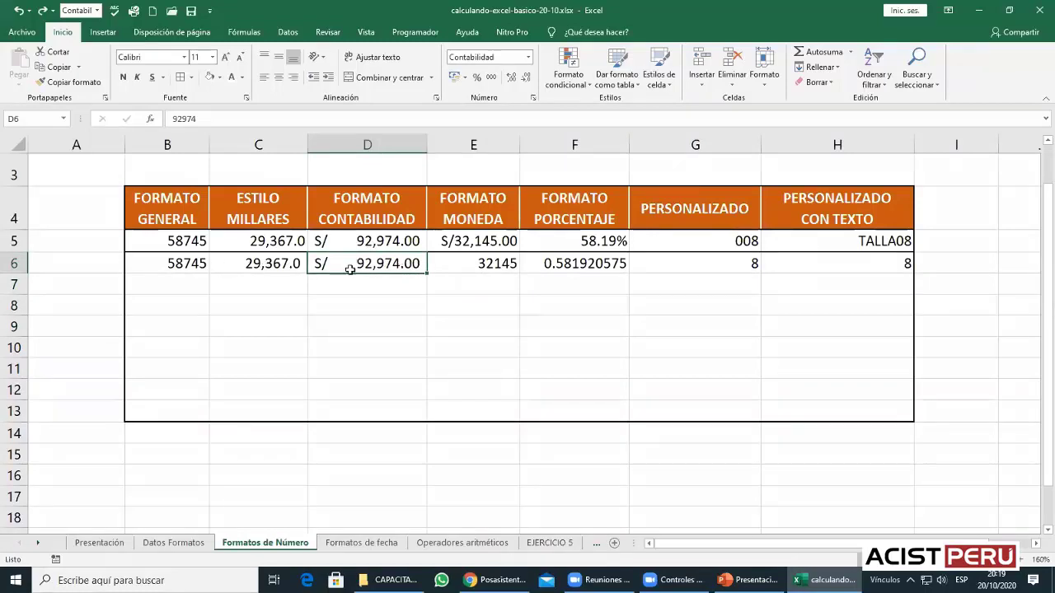
pyautogui.moveTo(424, 396); pyautogui.dragTo(425, 414)
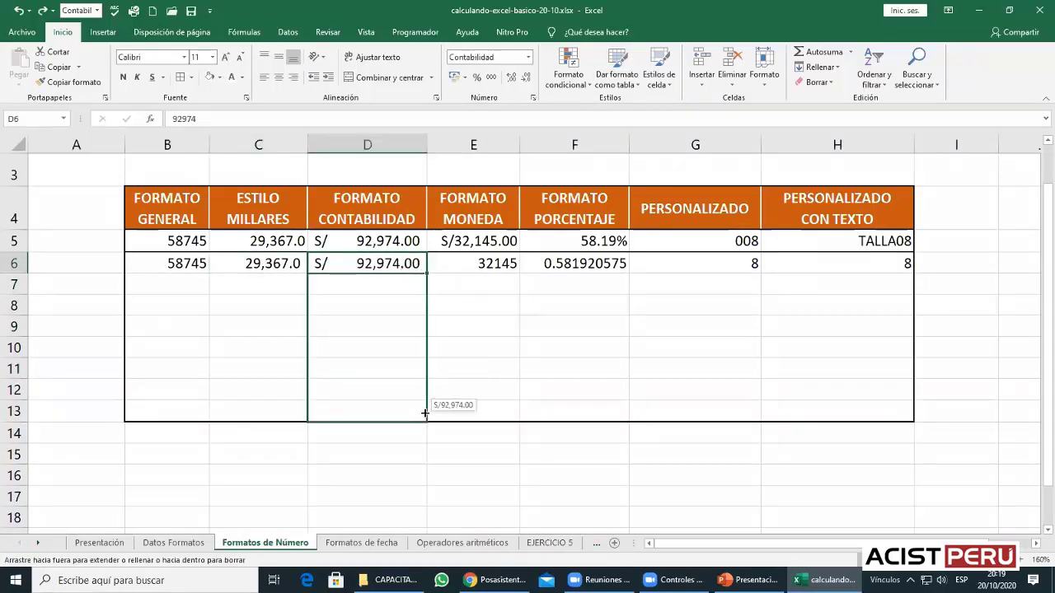
pyautogui.click(447, 354)
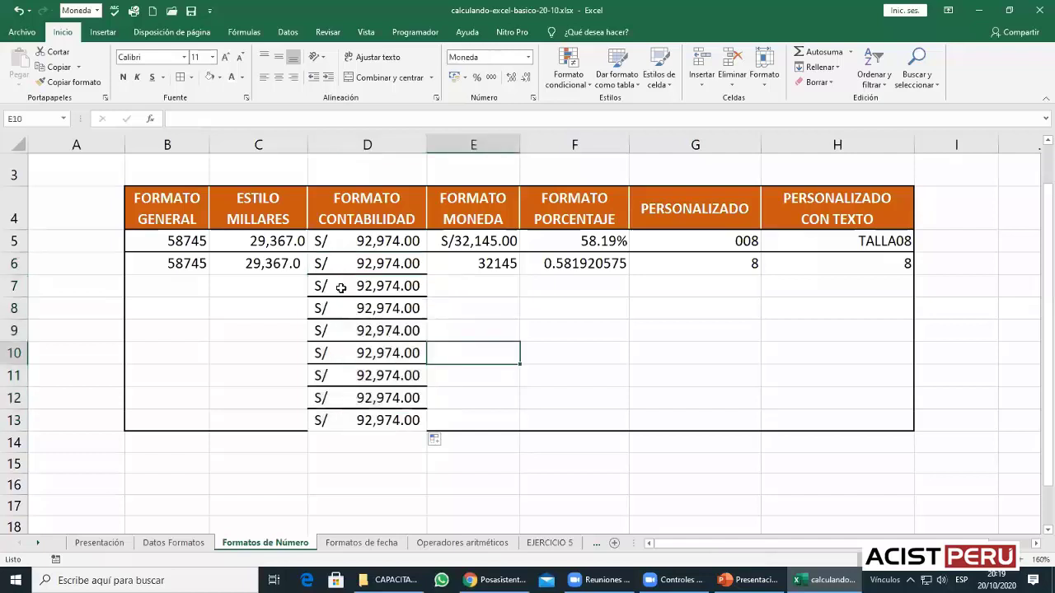
pyautogui.moveTo(344, 288)
pyautogui.mouseDown()
pyautogui.moveTo(391, 385)
pyautogui.moveTo(388, 419)
pyautogui.mouseUp()
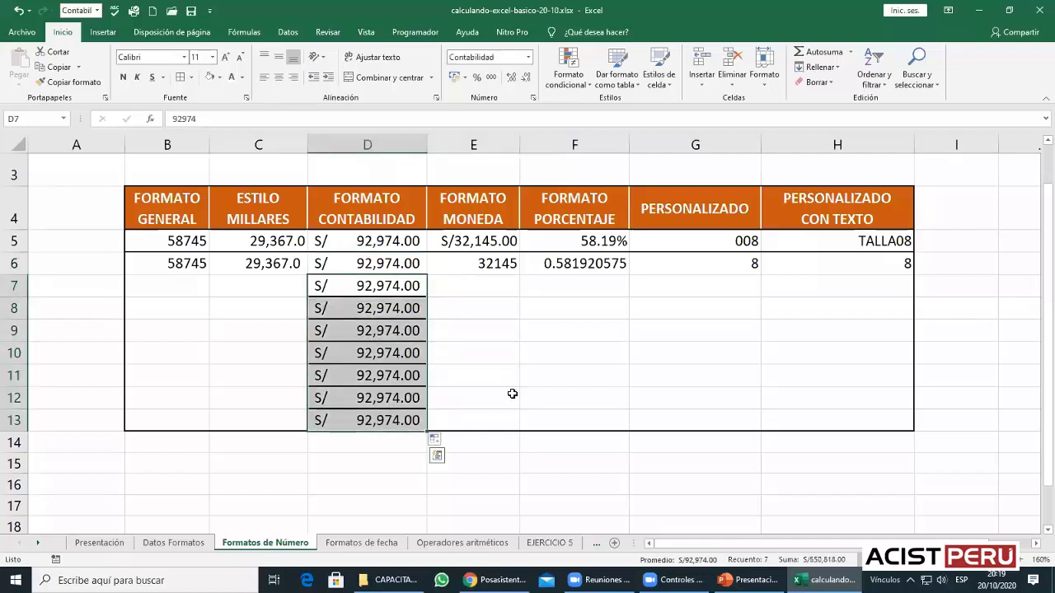
pyautogui.hotkey('ctrl', 'z')
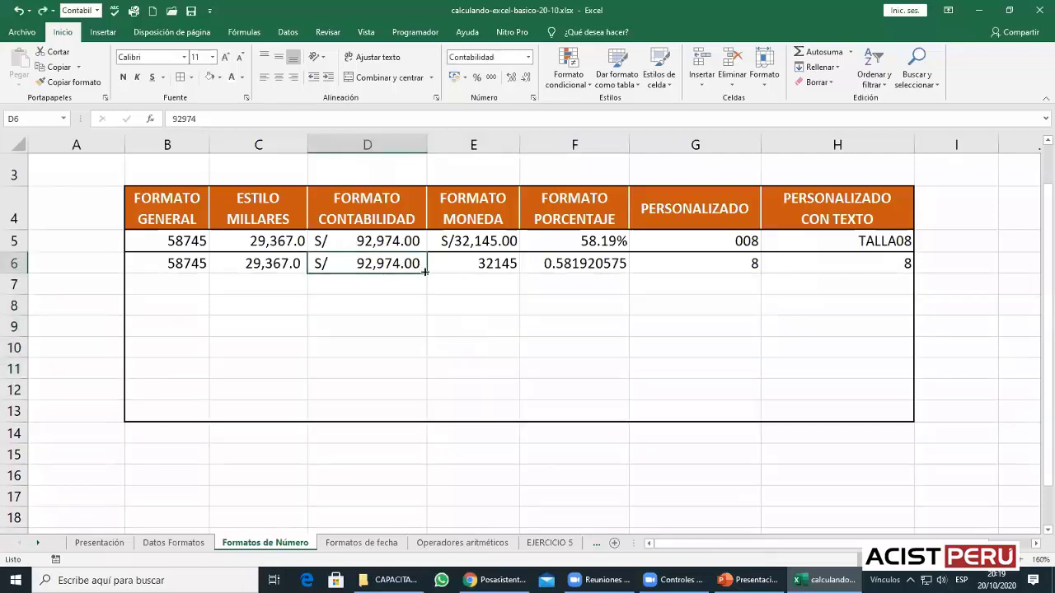
pyautogui.moveTo(426, 273); pyautogui.dragTo(420, 417)
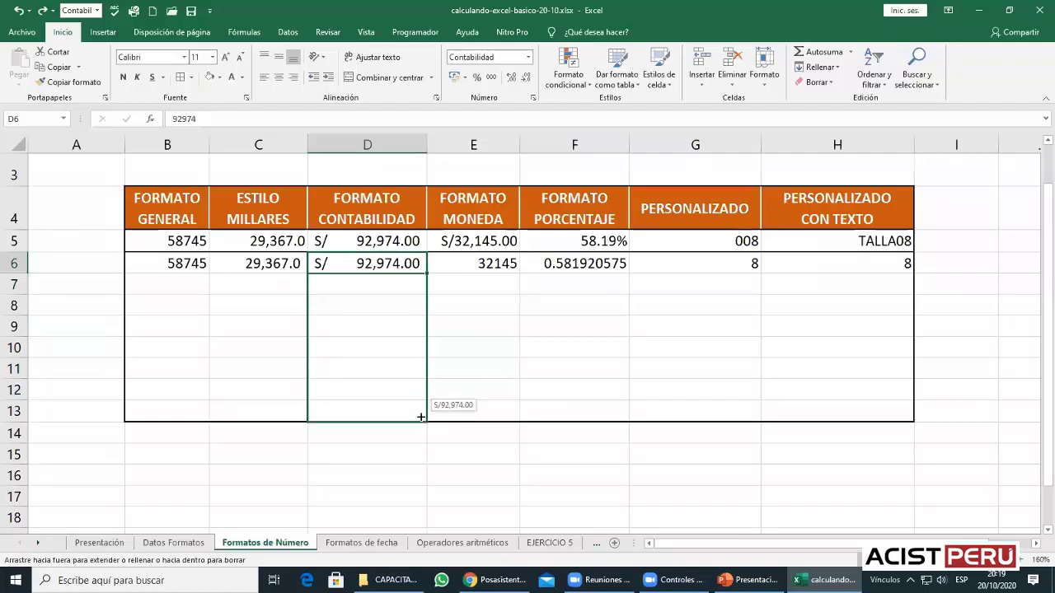
pyautogui.click(502, 370)
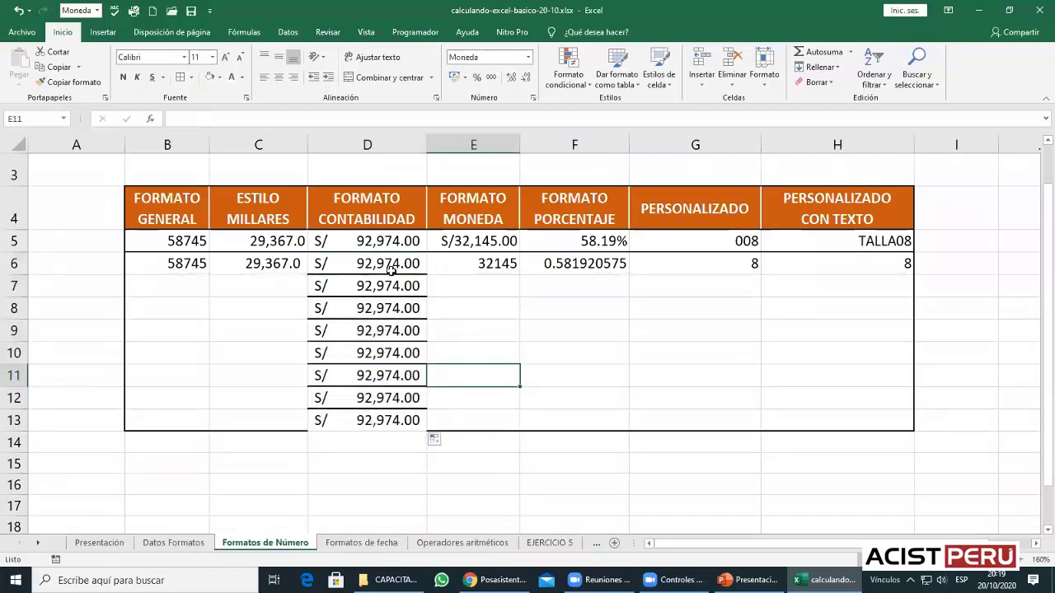
pyautogui.hotkey('ctrl', 'z')
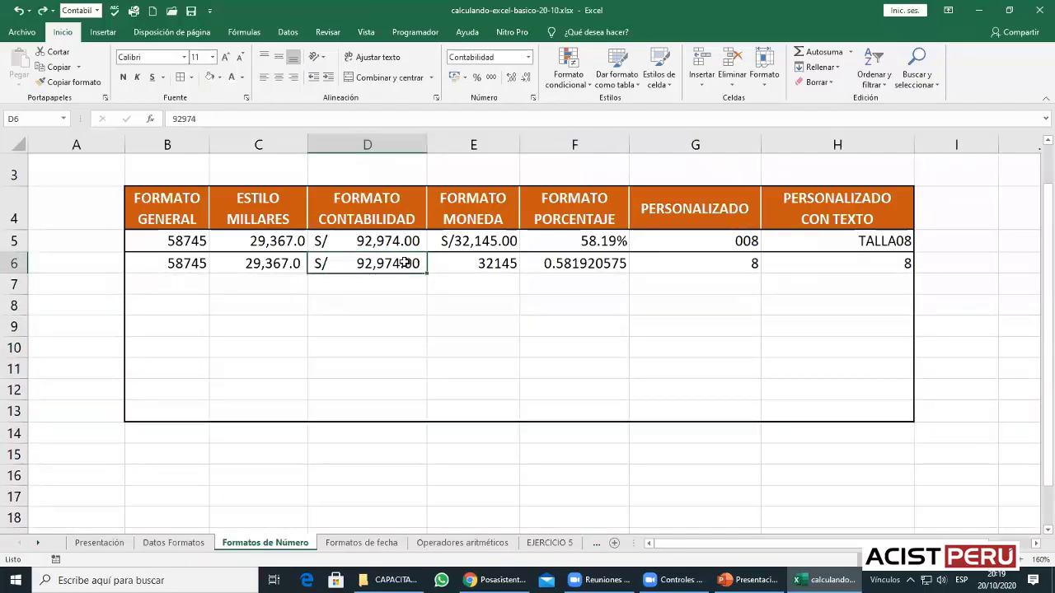
pyautogui.moveTo(422, 269); pyautogui.dragTo(429, 420)
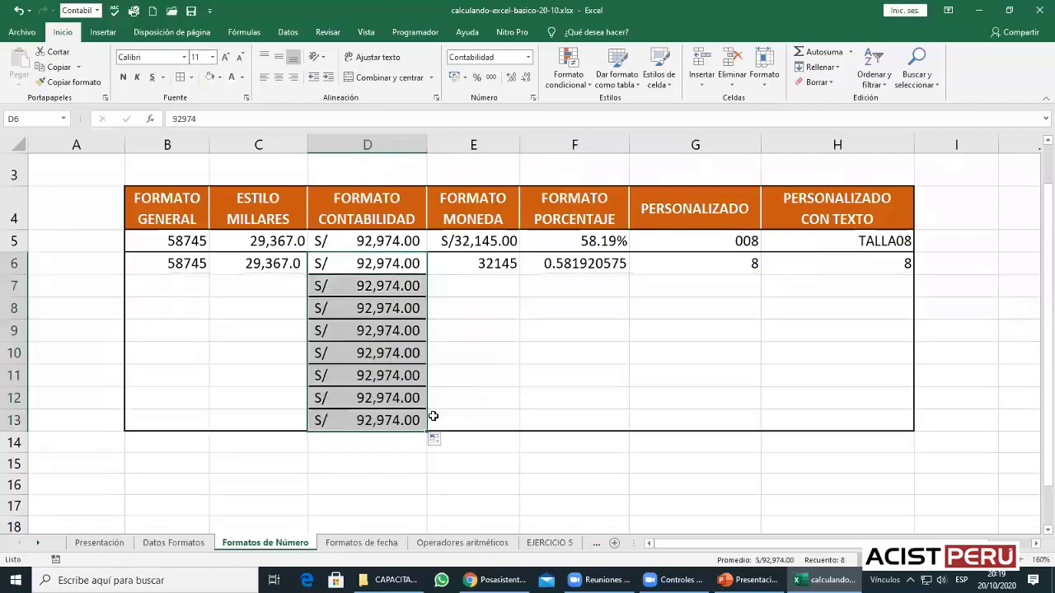
pyautogui.click(435, 440)
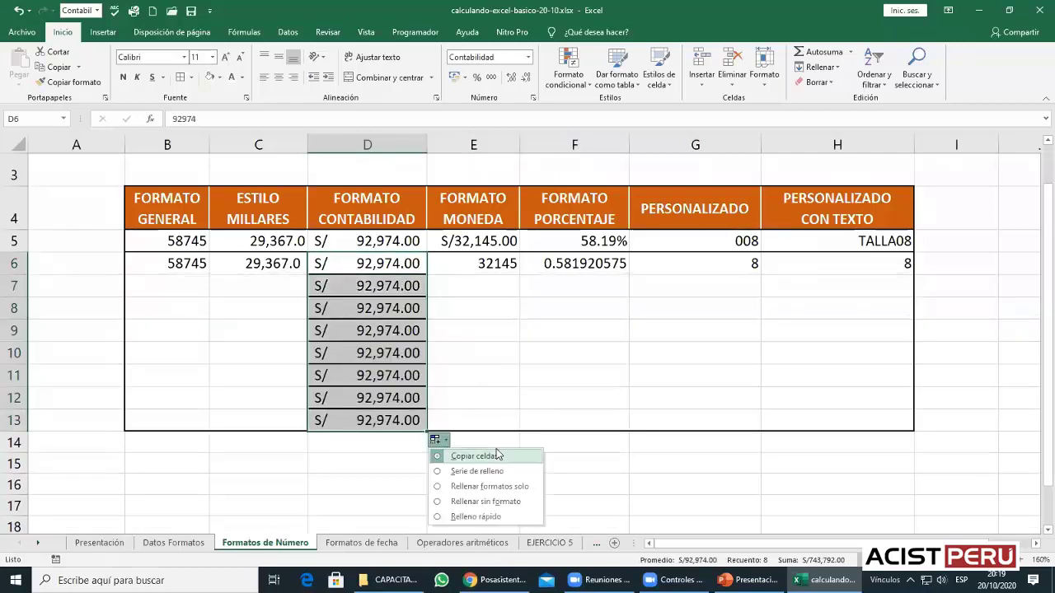
pyautogui.click(504, 503)
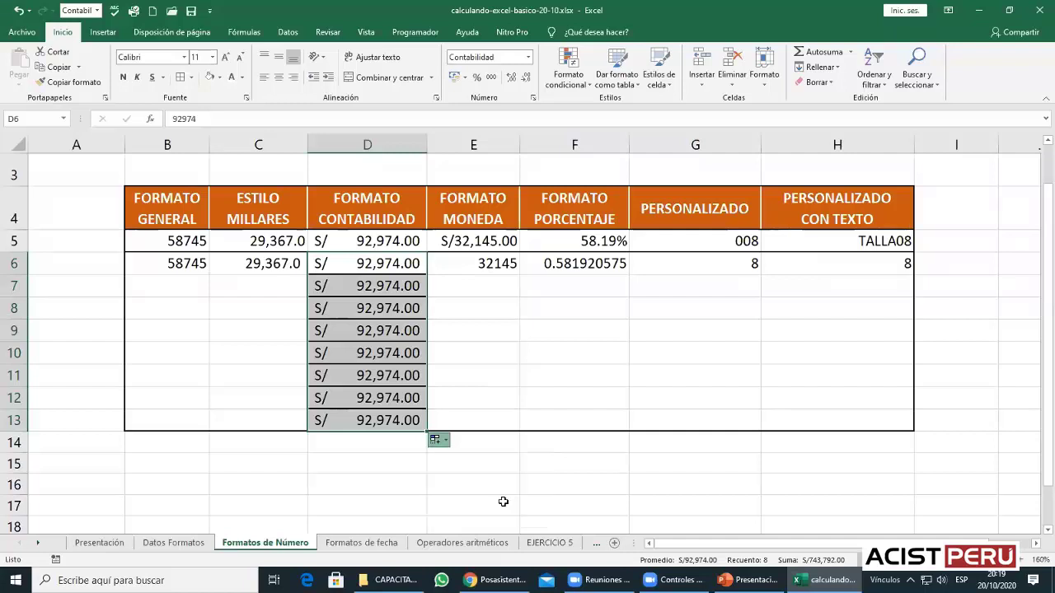
pyautogui.click(488, 357)
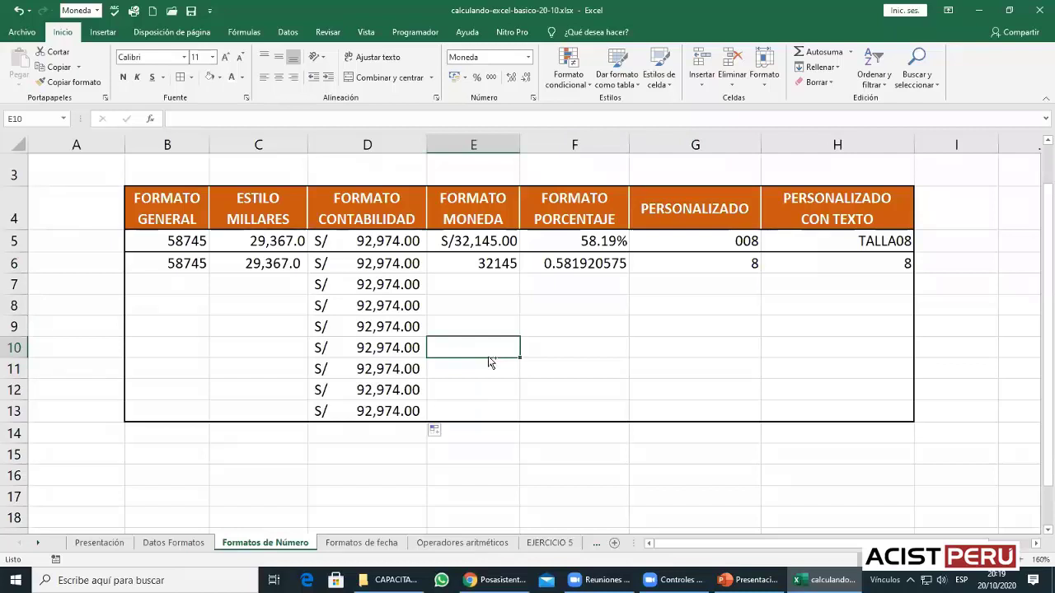
pyautogui.hotkey('ctrl', 'z')
pyautogui.hotkey('ctrl', 'z')
pyautogui.click(507, 310)
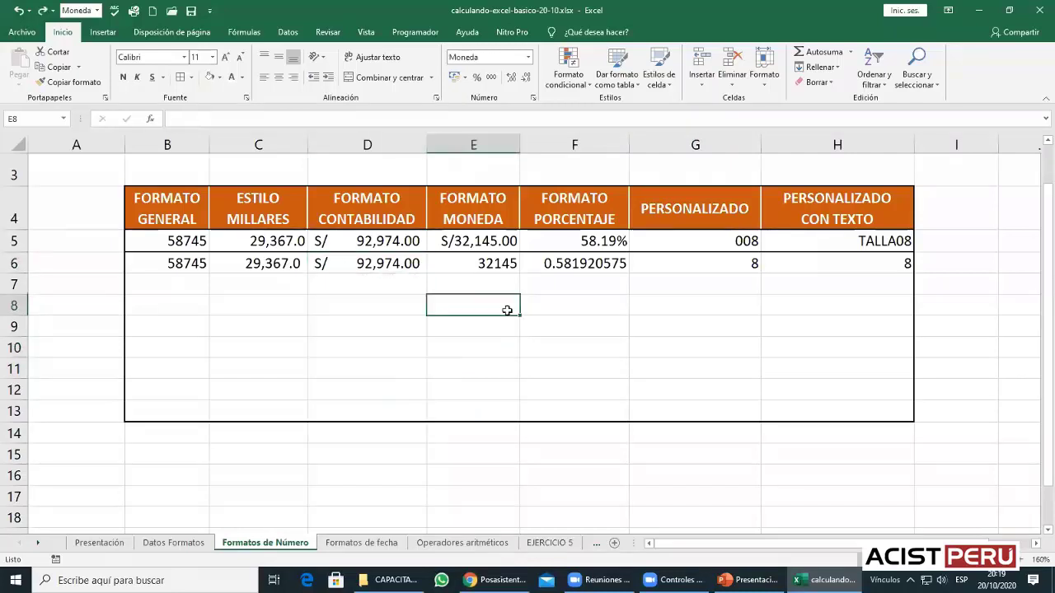
# - Give E6 the currency format so it reads S/32,145.00
pyautogui.click(476, 263)
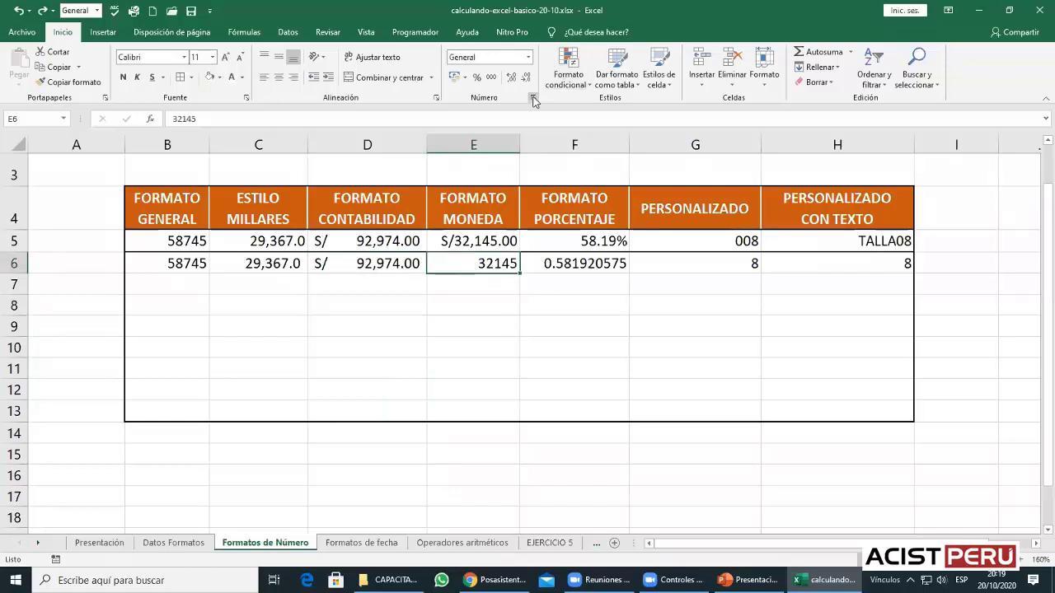
pyautogui.click(532, 97)
pyautogui.click(256, 228)
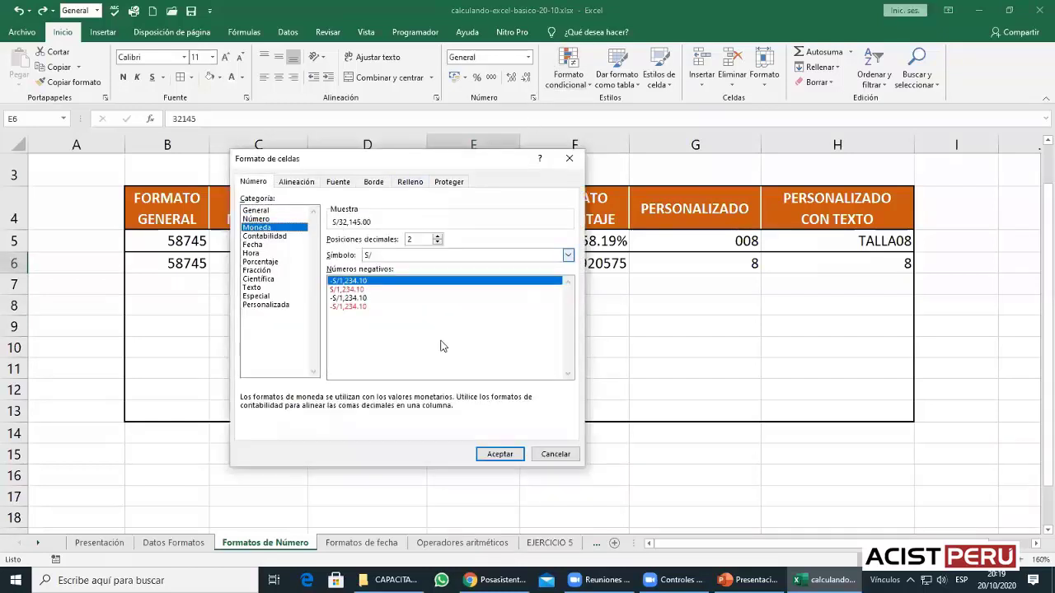
pyautogui.click(493, 453)
pyautogui.click(500, 341)
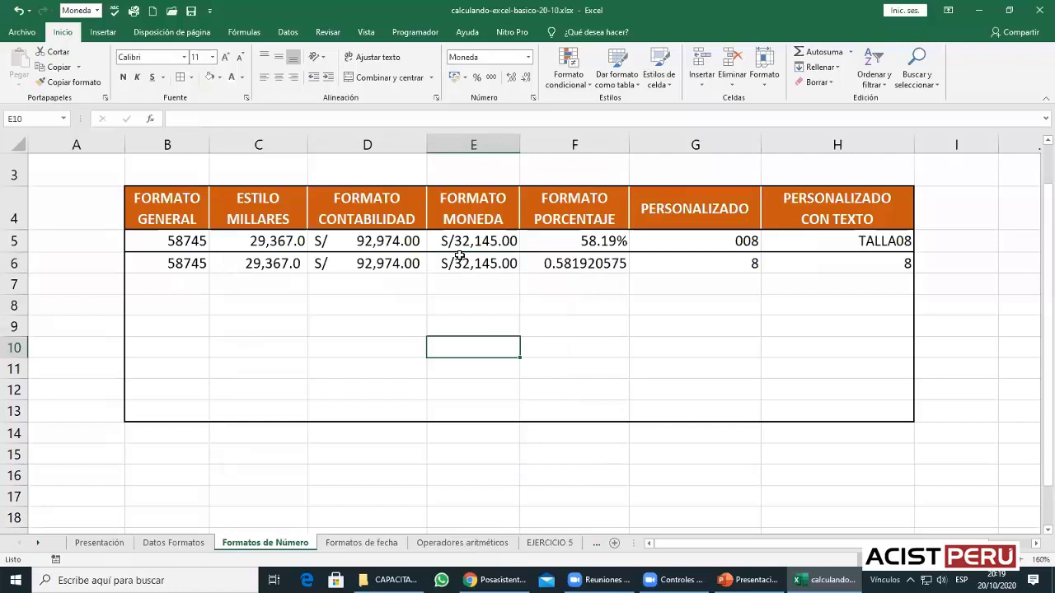
# - Format F6 as a two-decimal percentage reading 58.19%
pyautogui.click(557, 266)
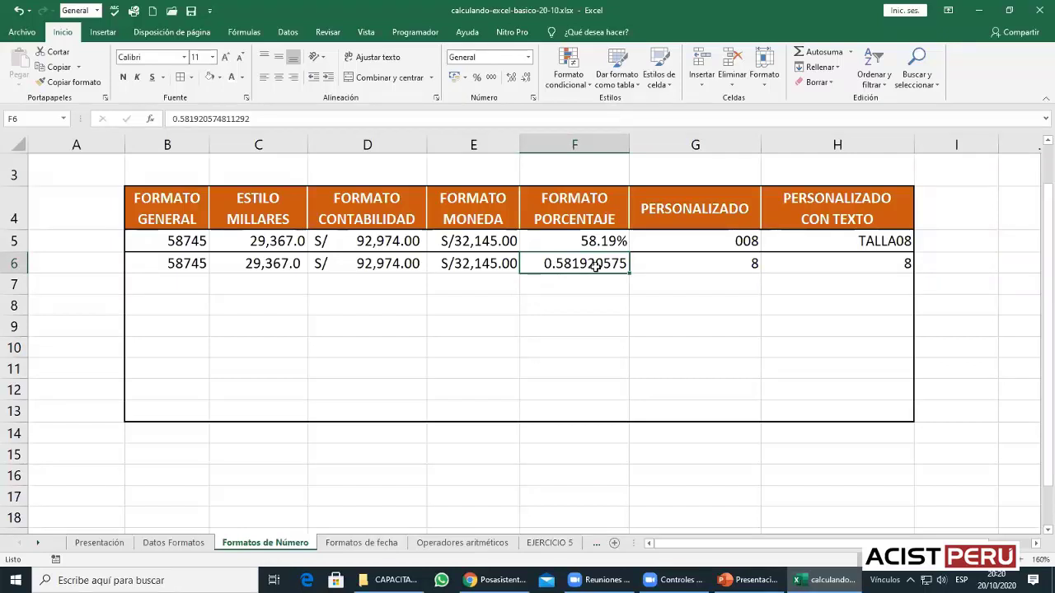
pyautogui.click(610, 241)
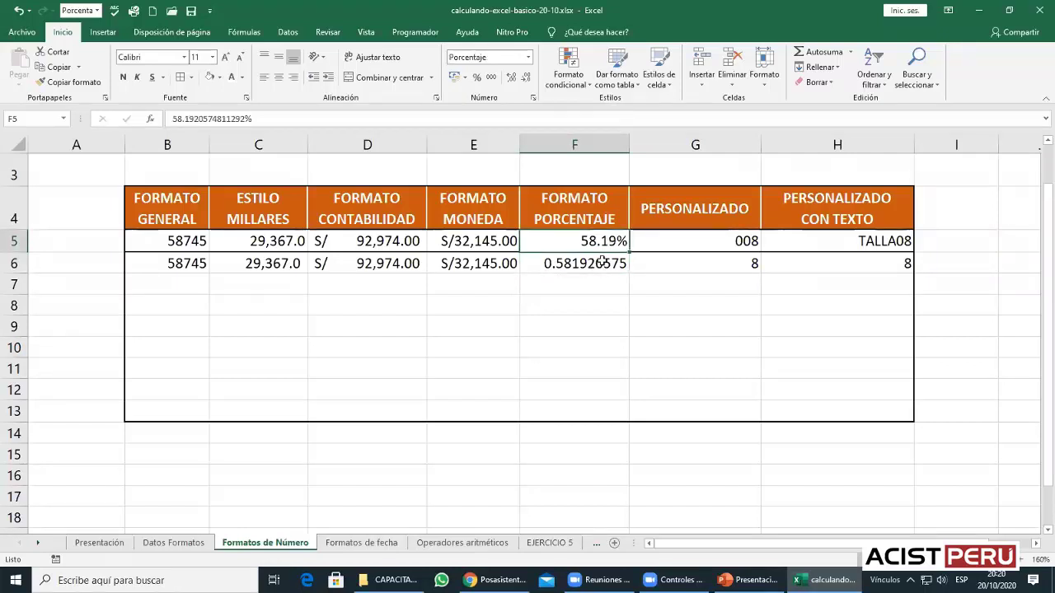
pyautogui.click(601, 263)
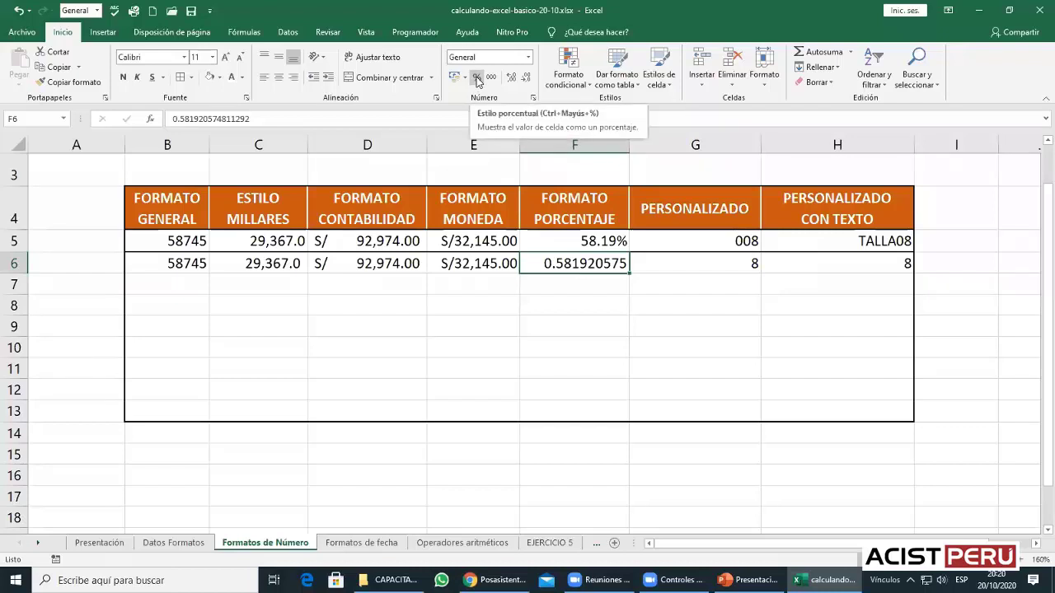
pyautogui.click(477, 81)
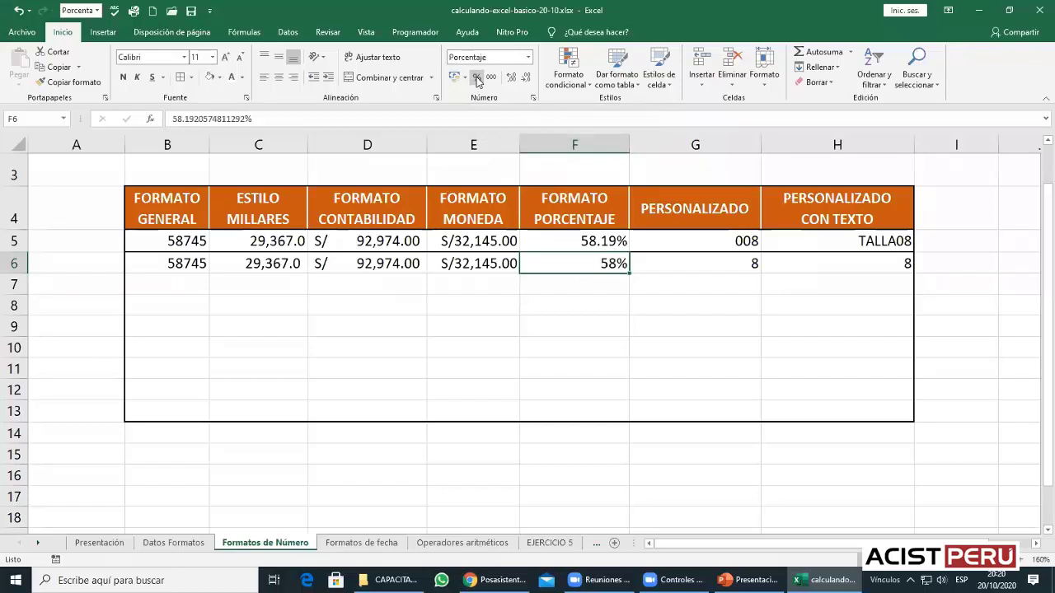
pyautogui.click(512, 77)
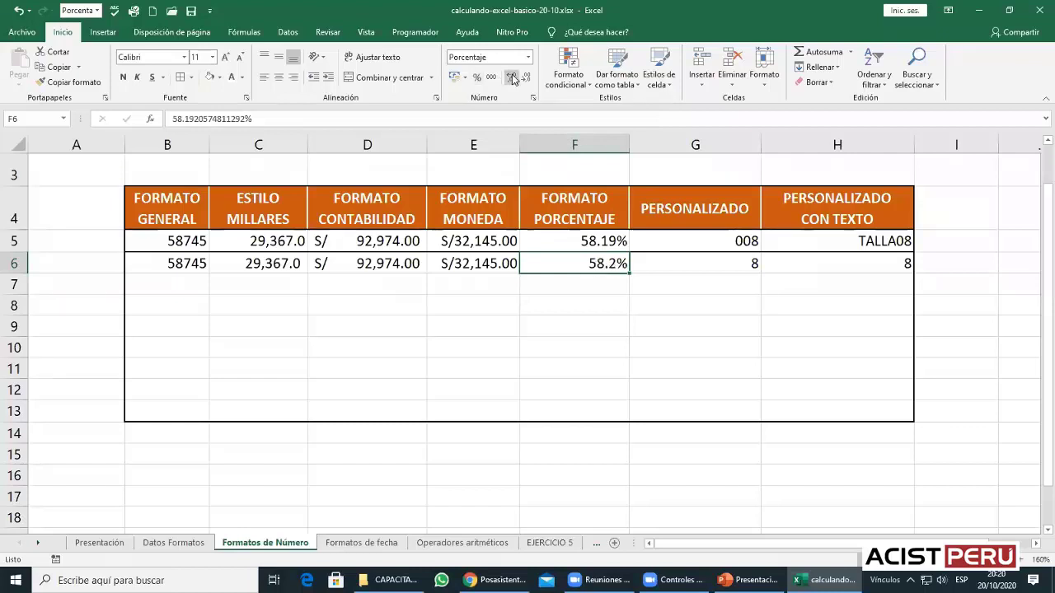
pyautogui.click(512, 77)
pyautogui.click(511, 78)
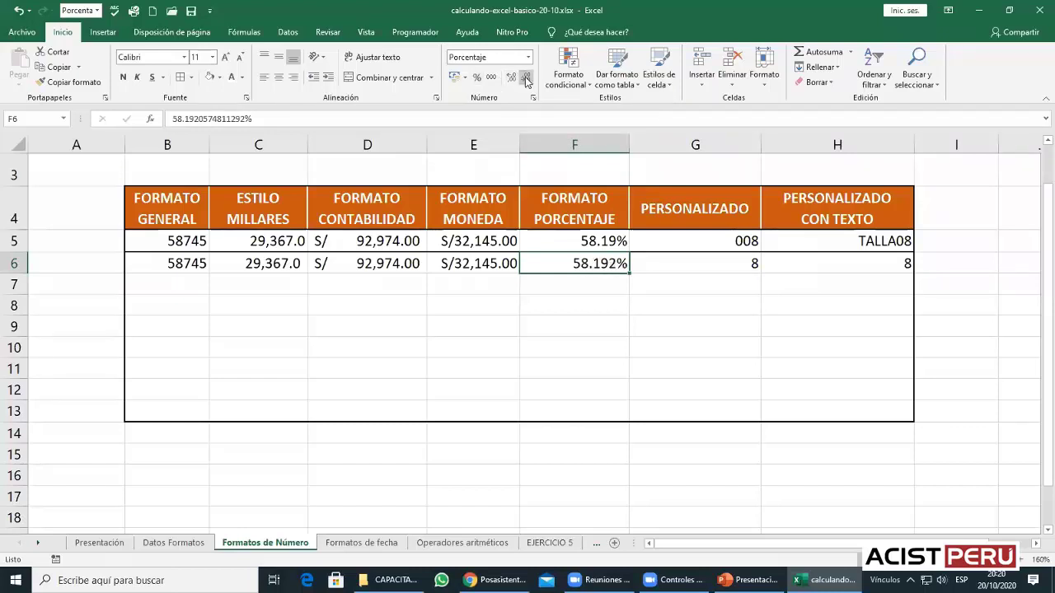
pyautogui.click(526, 78)
pyautogui.click(533, 100)
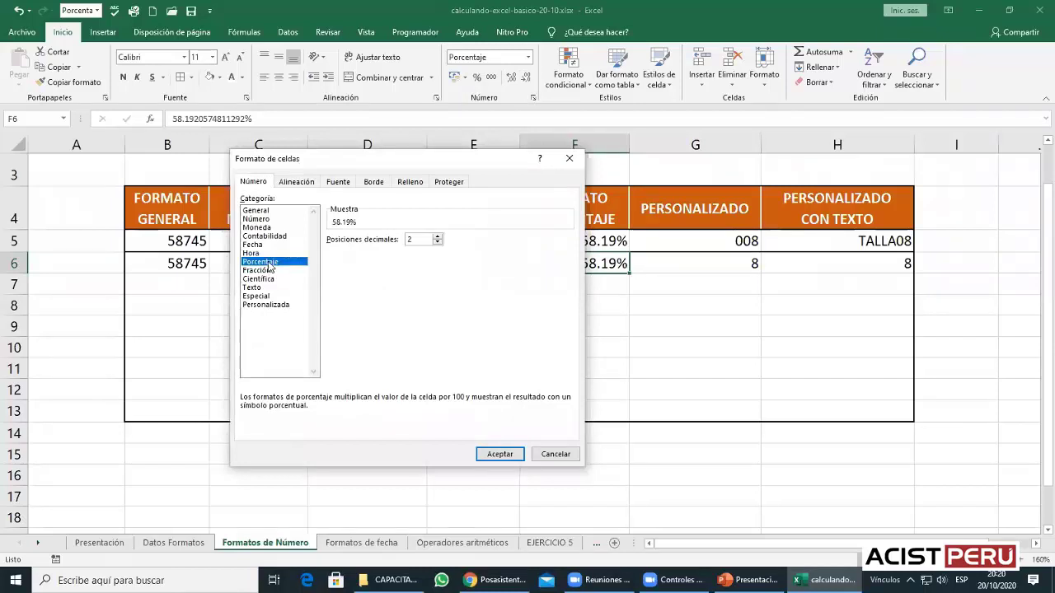
pyautogui.click(492, 454)
pyautogui.click(677, 348)
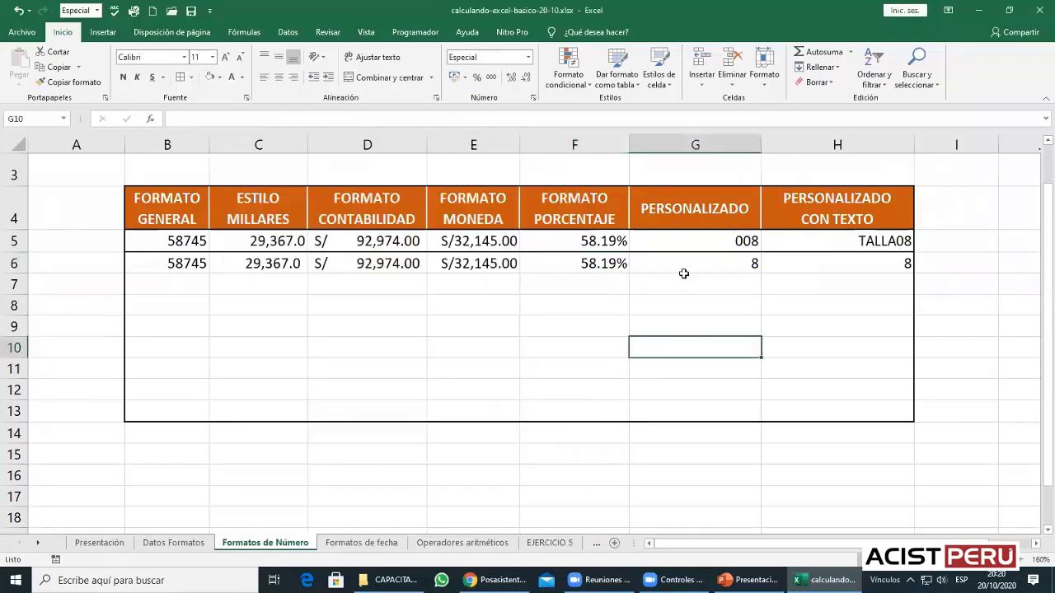
pyautogui.click(684, 279)
pyautogui.click(686, 263)
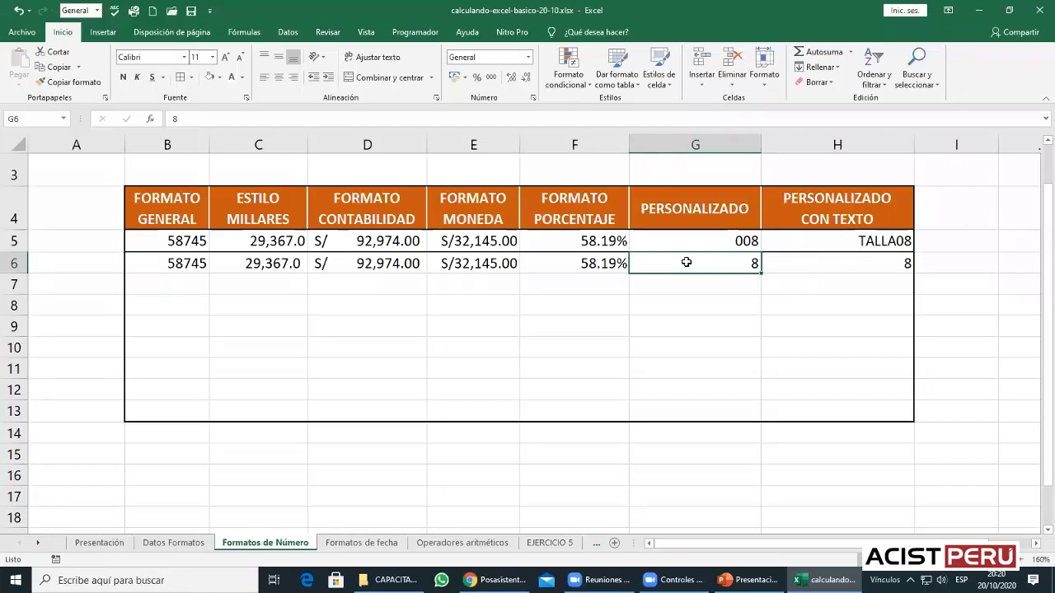
pyautogui.click(738, 240)
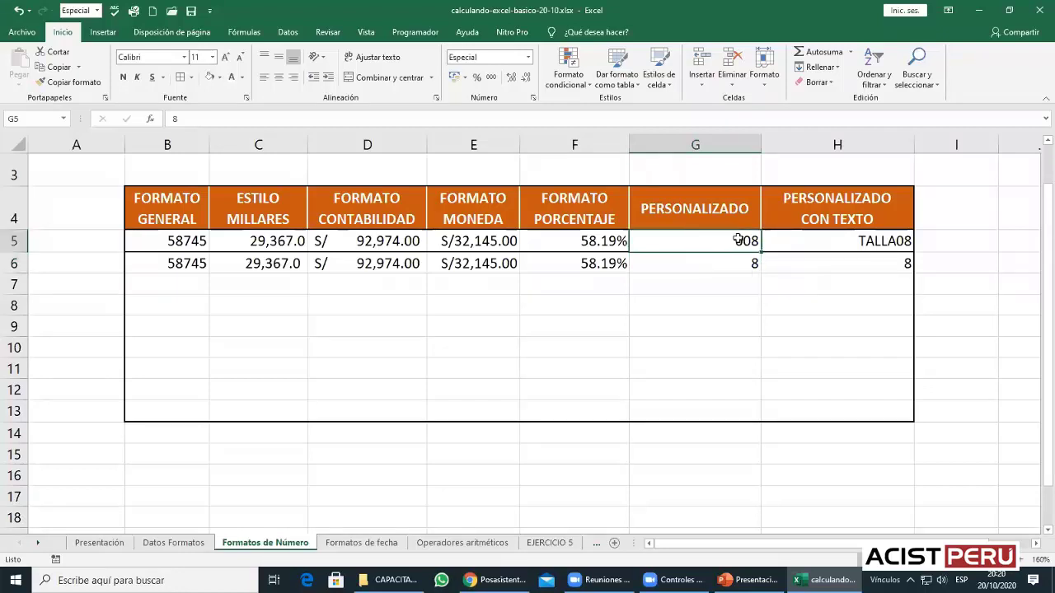
pyautogui.click(742, 260)
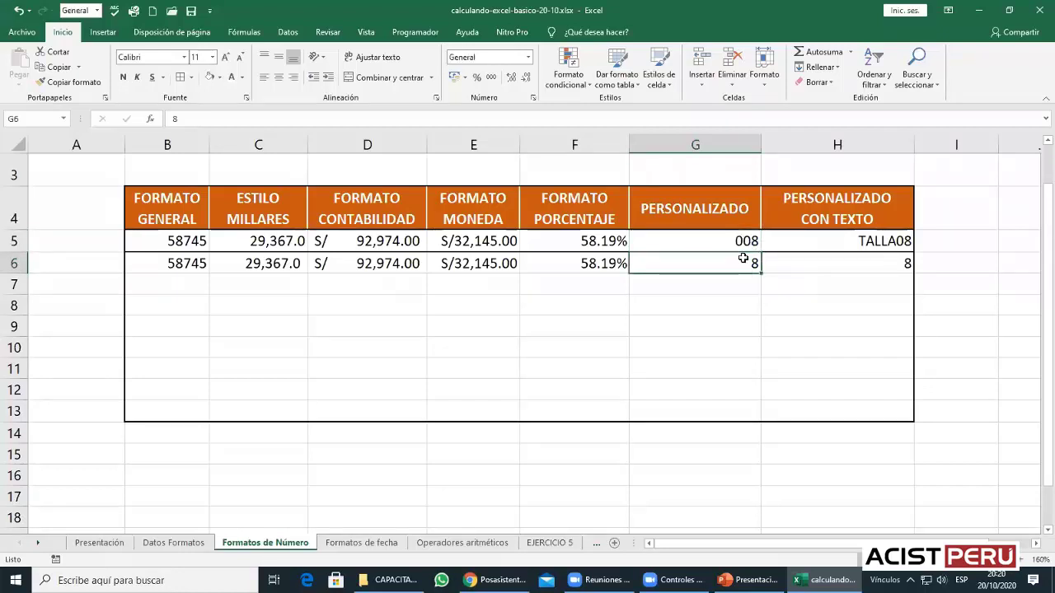
pyautogui.click(659, 302)
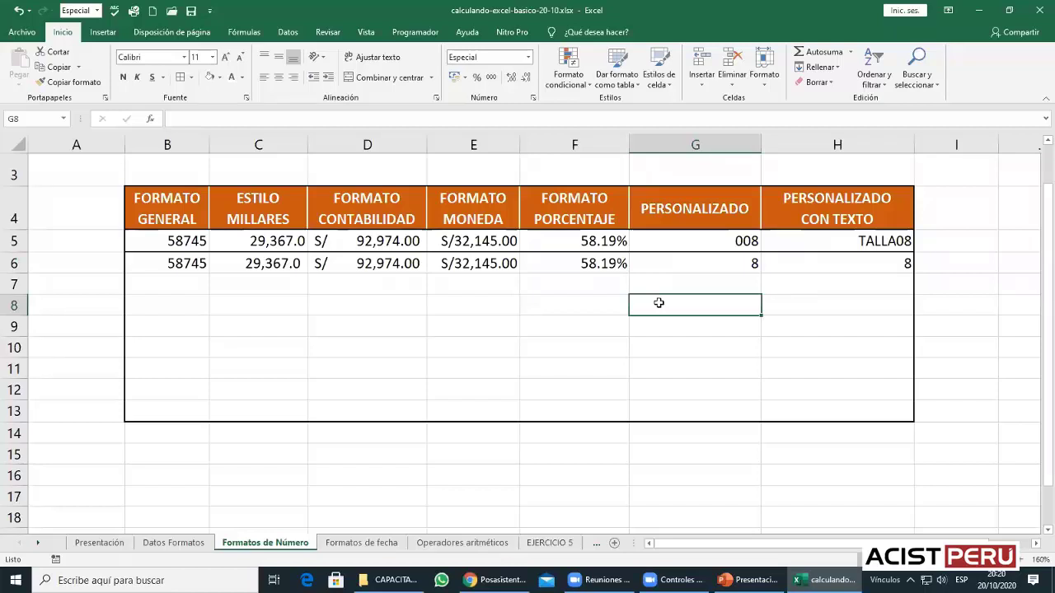
pyautogui.doubleClick(659, 303)
pyautogui.write('5')
pyautogui.hotkey('ctrl', 'Return')
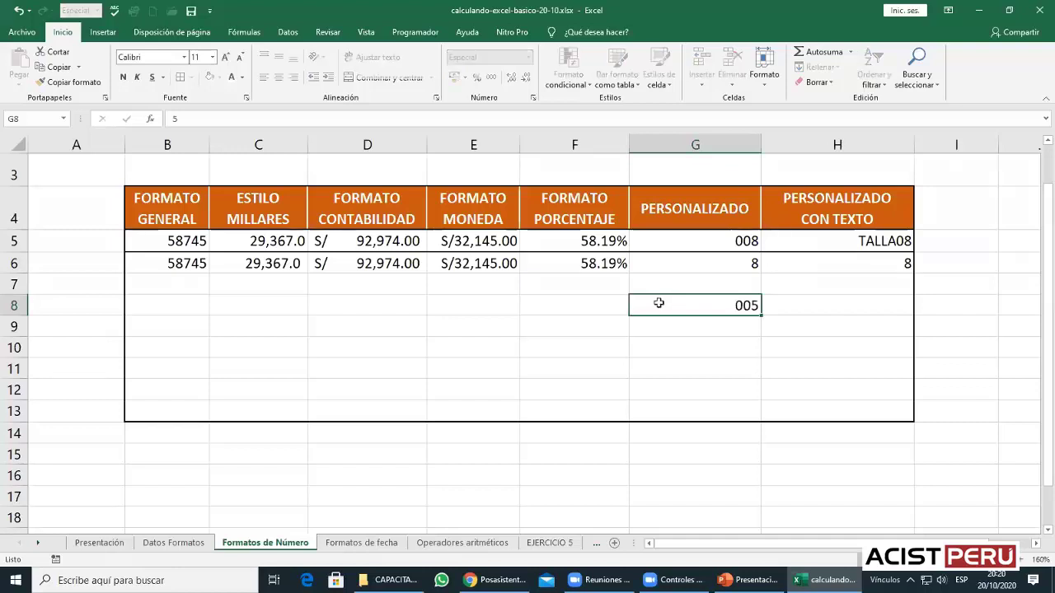
pyautogui.press('Delete')
# - Enter the test number 05104315 in cell D19, fixing the mistyped digits
pyautogui.scroll(-1, 333, 416)
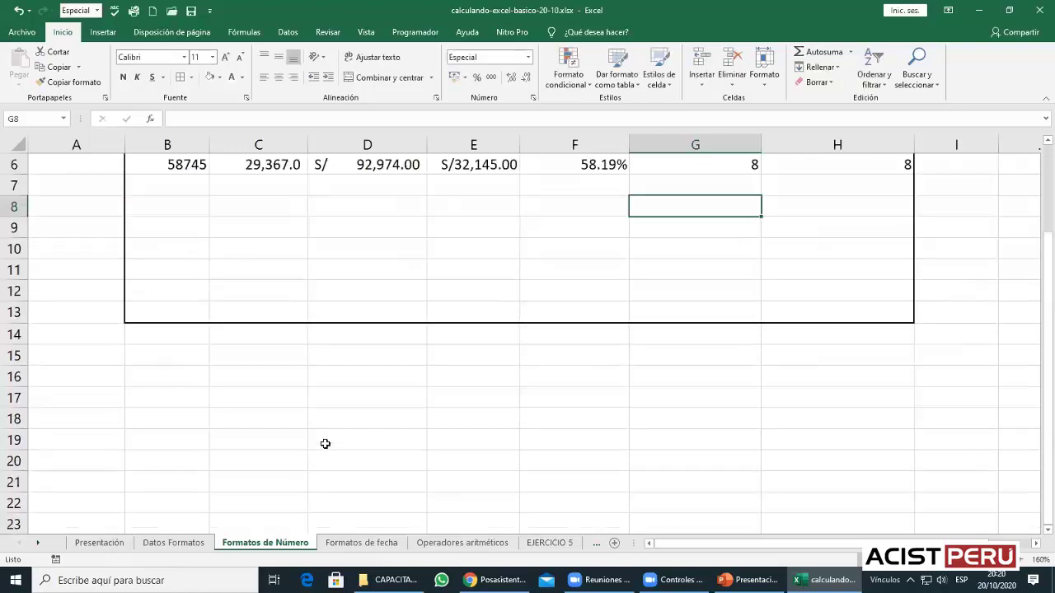
pyautogui.click(331, 439)
pyautogui.write('5')
pyautogui.press('Return')
pyautogui.click(331, 438)
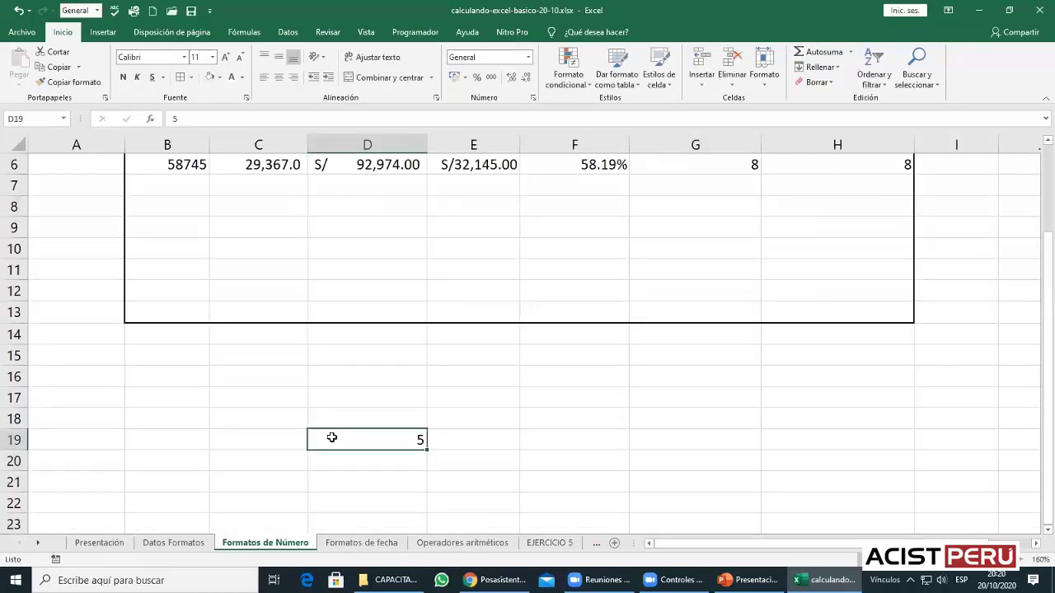
pyautogui.write('05102')
pyautogui.write('4')
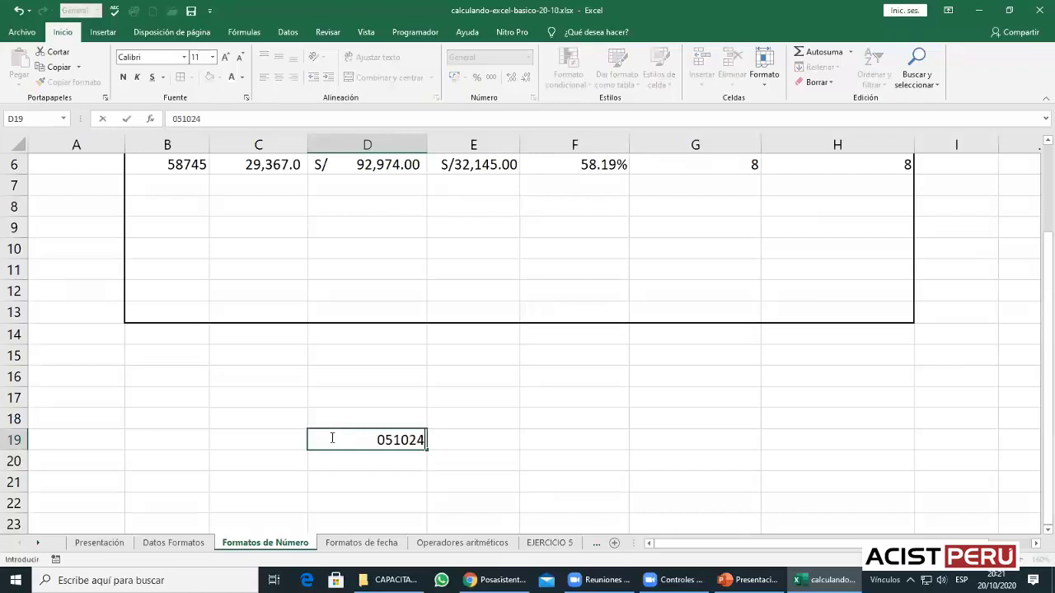
pyautogui.write('3154')
pyautogui.press('BackSpace')
pyautogui.moveTo(383, 440); pyautogui.dragTo(392, 440)
pyautogui.press('Delete')
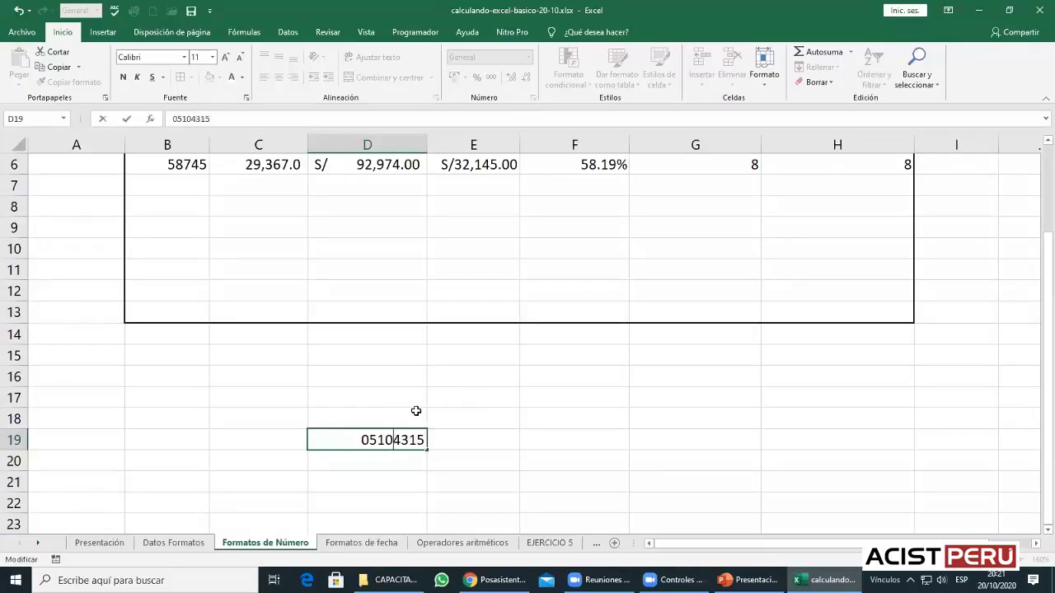
pyautogui.press('Return')
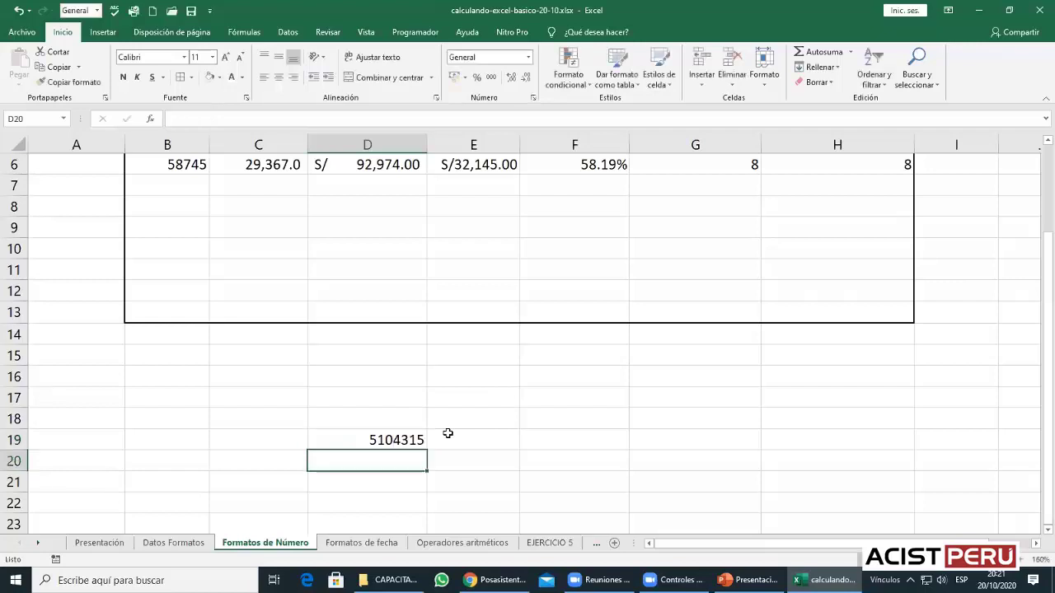
pyautogui.click(388, 444)
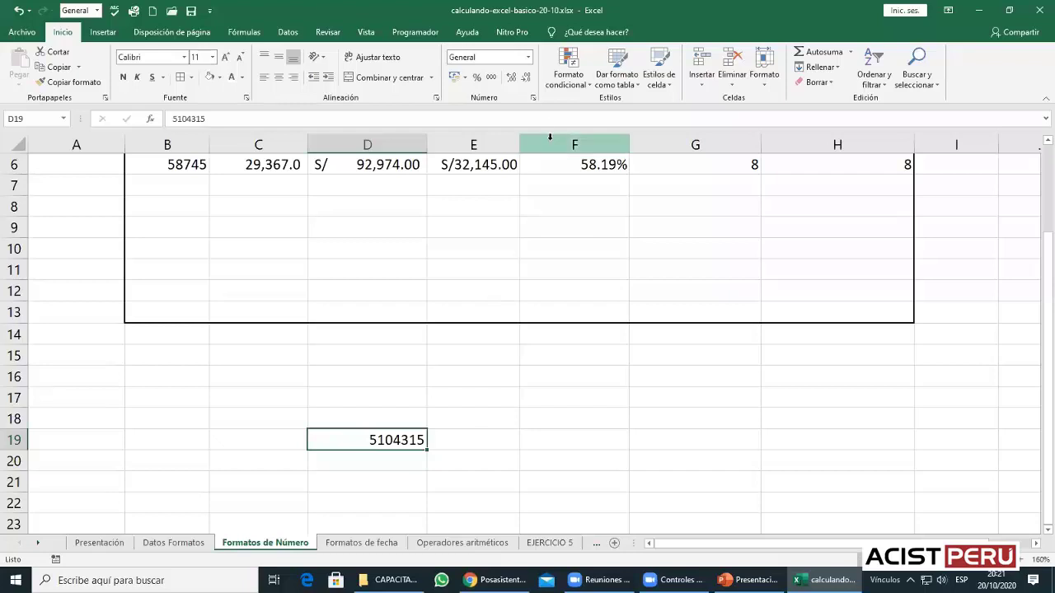
# - Give D19 the custom format 00000000 so it shows 05104315, then clear it
pyautogui.click(533, 97)
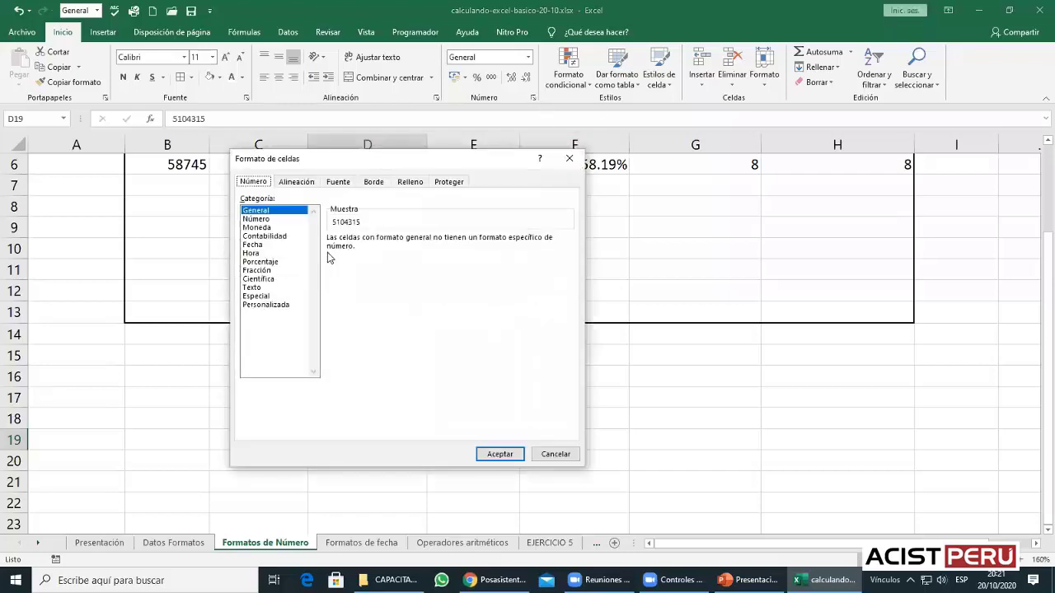
pyautogui.click(265, 305)
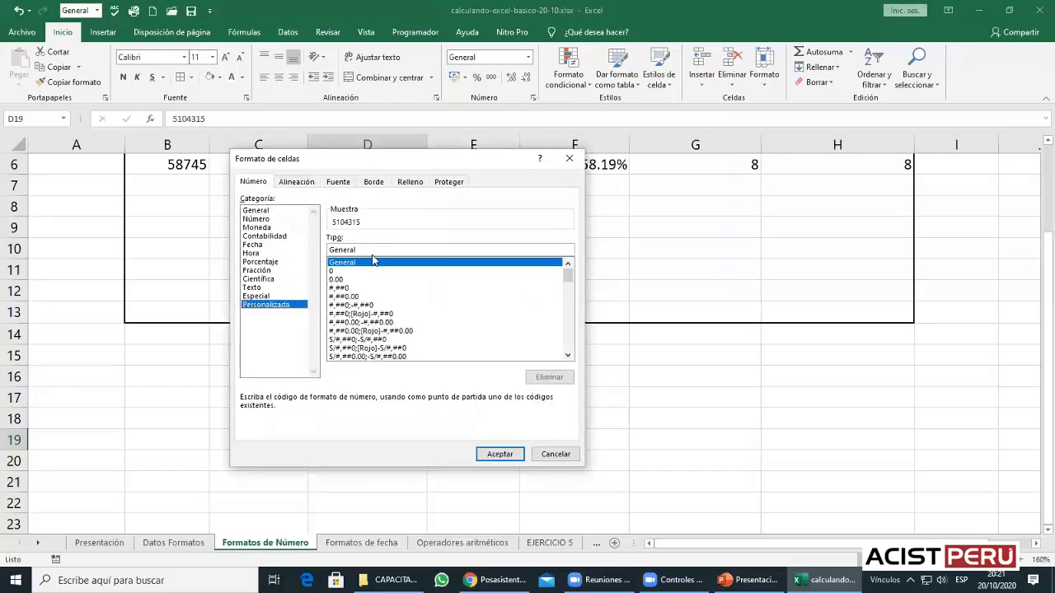
pyautogui.doubleClick(365, 249)
pyautogui.moveTo(349, 167); pyautogui.dragTo(333, 77)
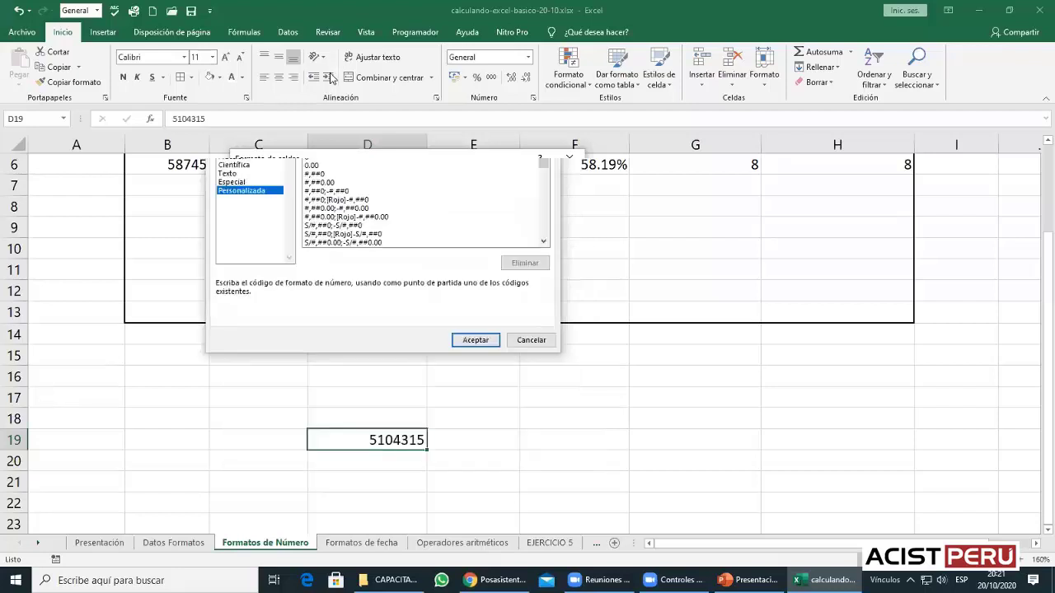
pyautogui.write('0')
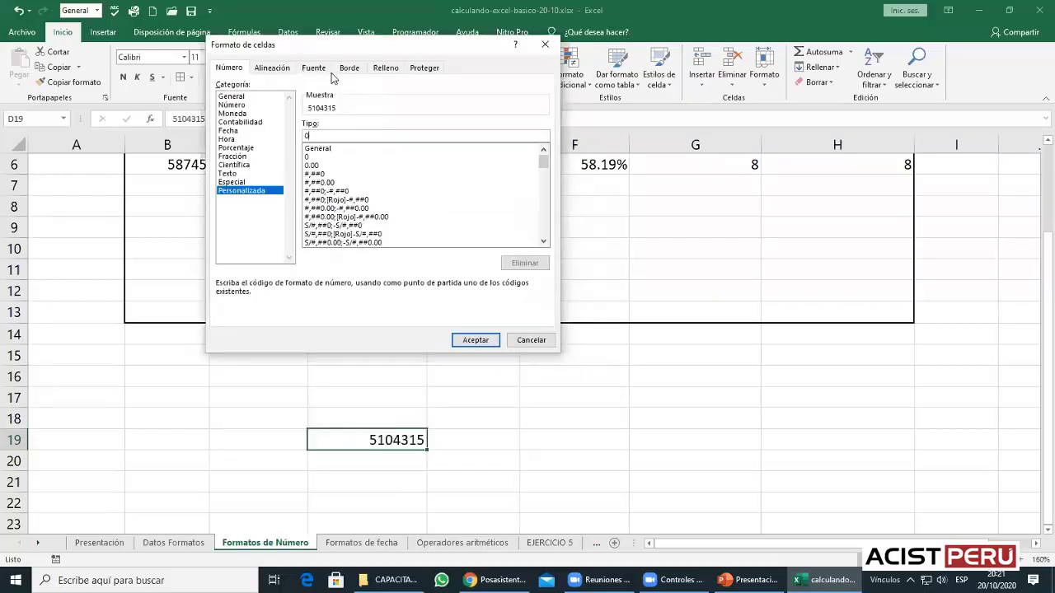
pyautogui.write('00')
pyautogui.write('00000')
pyautogui.press('Return')
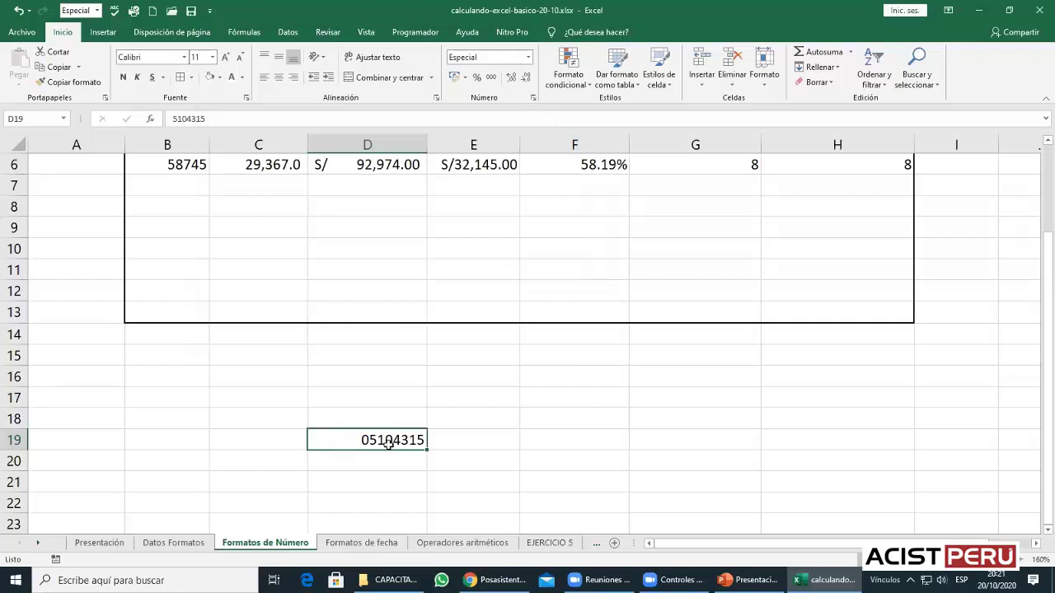
pyautogui.press('Delete')
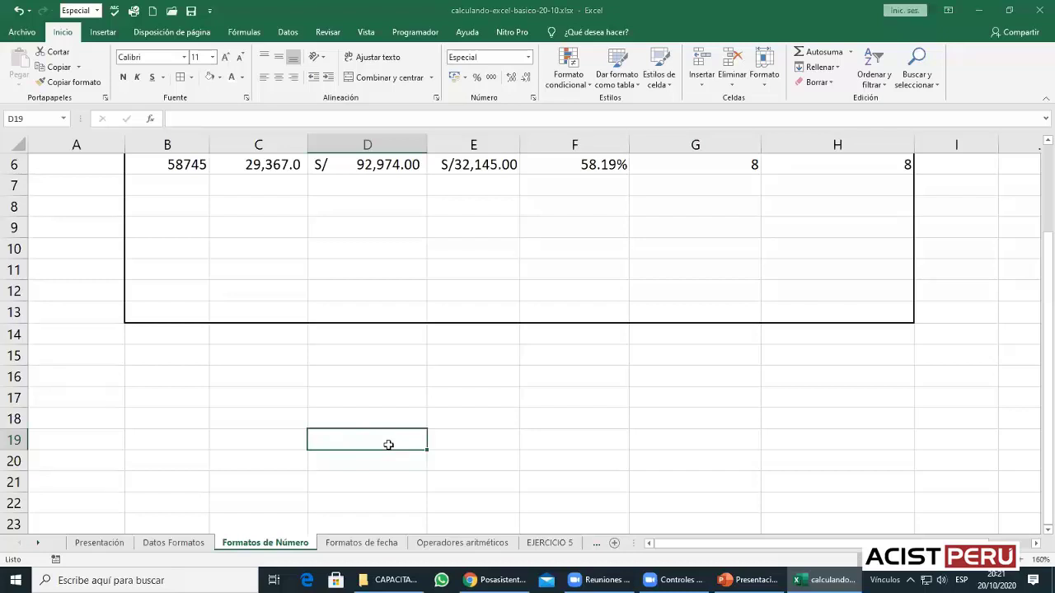
# - Apply the custom format 000 to G6 so its 8 displays as 008
pyautogui.scroll(2, 722, 369)
pyautogui.scroll(-1, 725, 370)
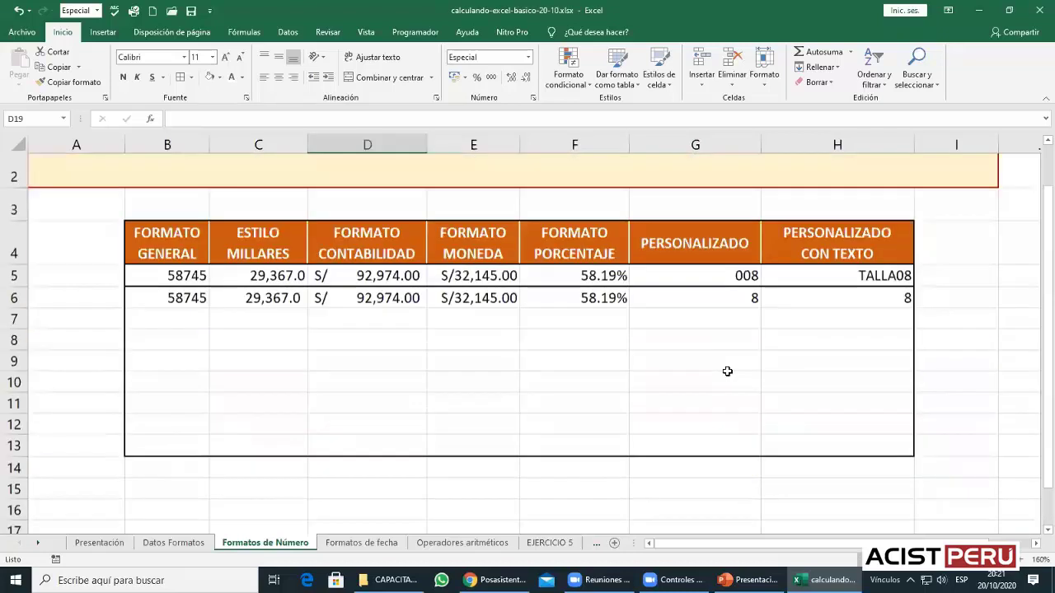
pyautogui.scroll(-1, 725, 370)
pyautogui.click(709, 231)
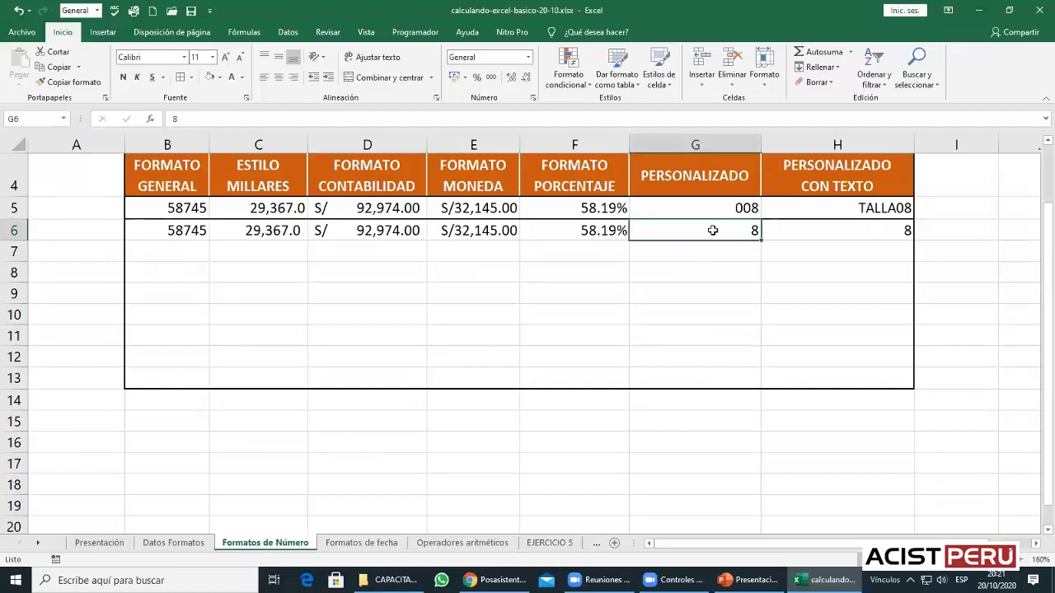
pyautogui.hotkey('ctrl', '1')
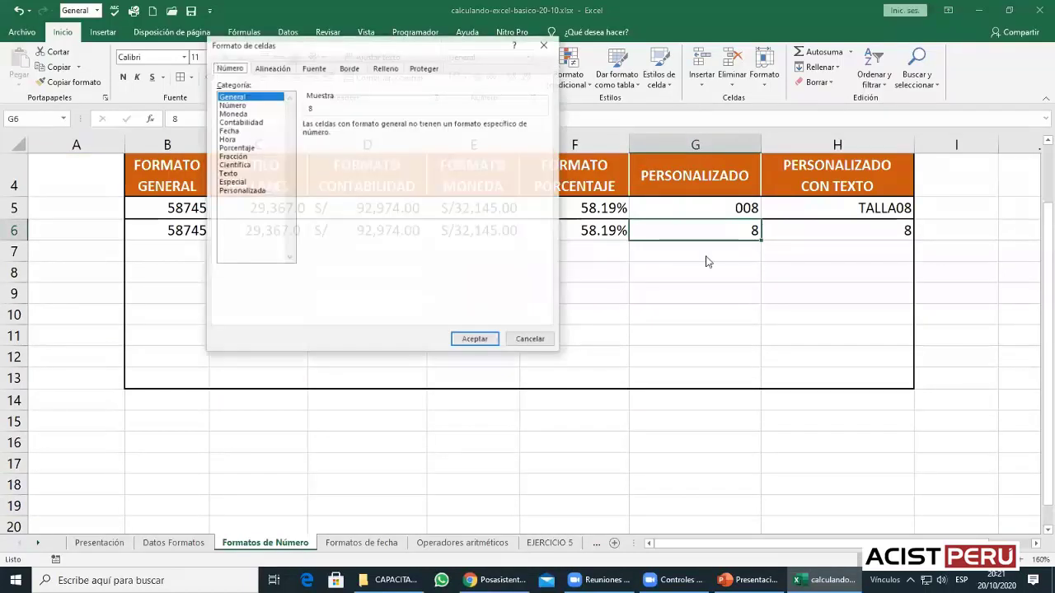
pyautogui.click(239, 190)
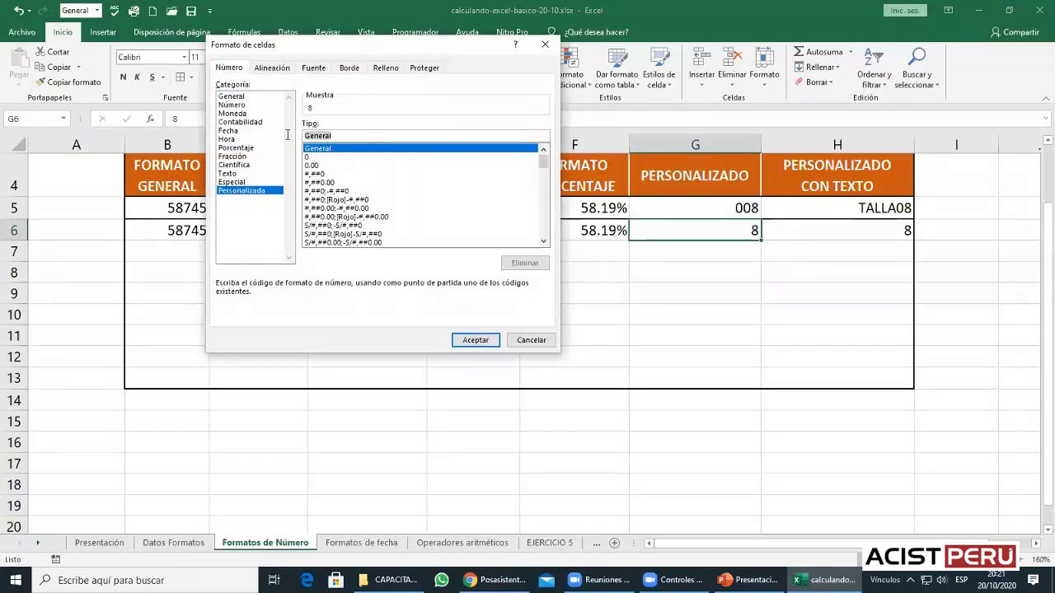
pyautogui.write('00')
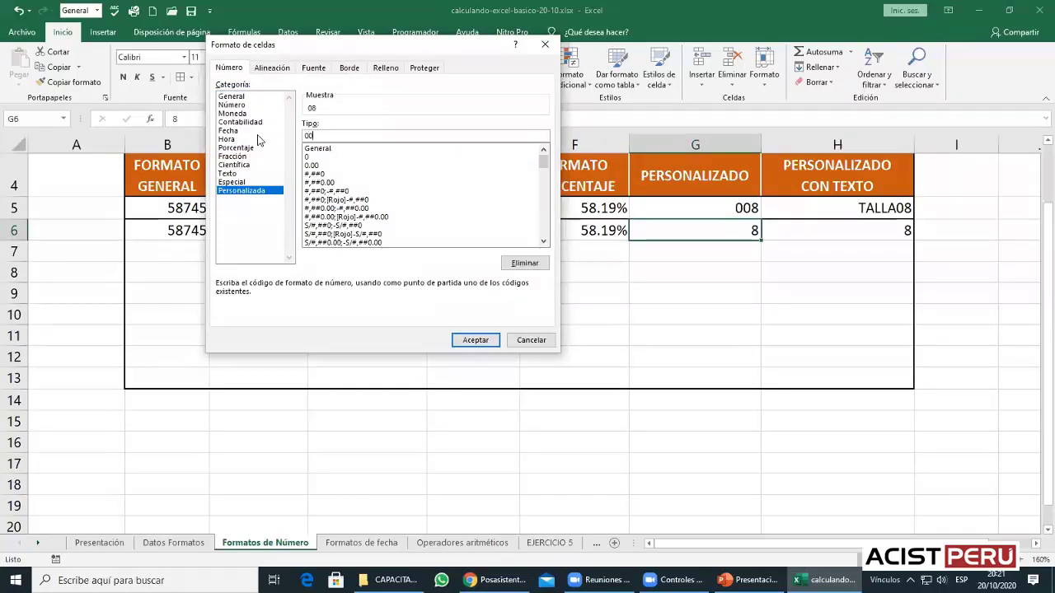
pyautogui.write('0')
pyautogui.press('Return')
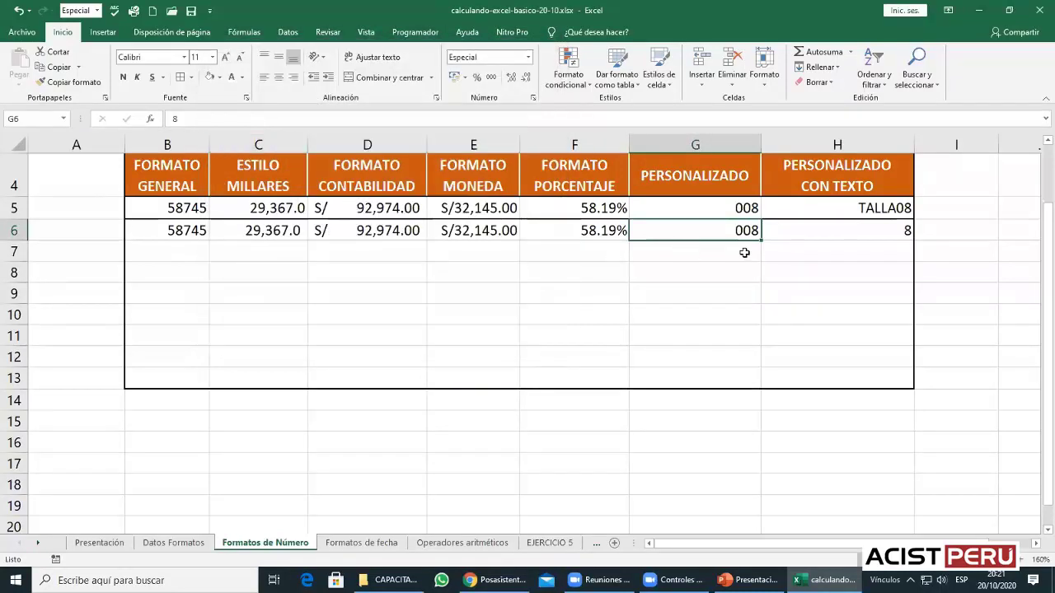
pyautogui.click(742, 252)
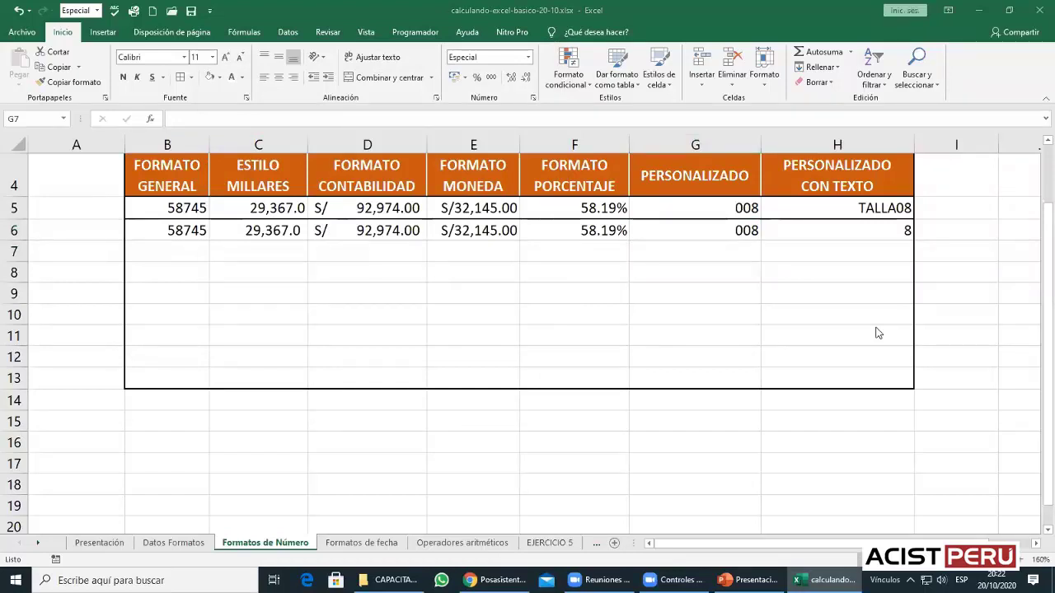
pyautogui.click(876, 230)
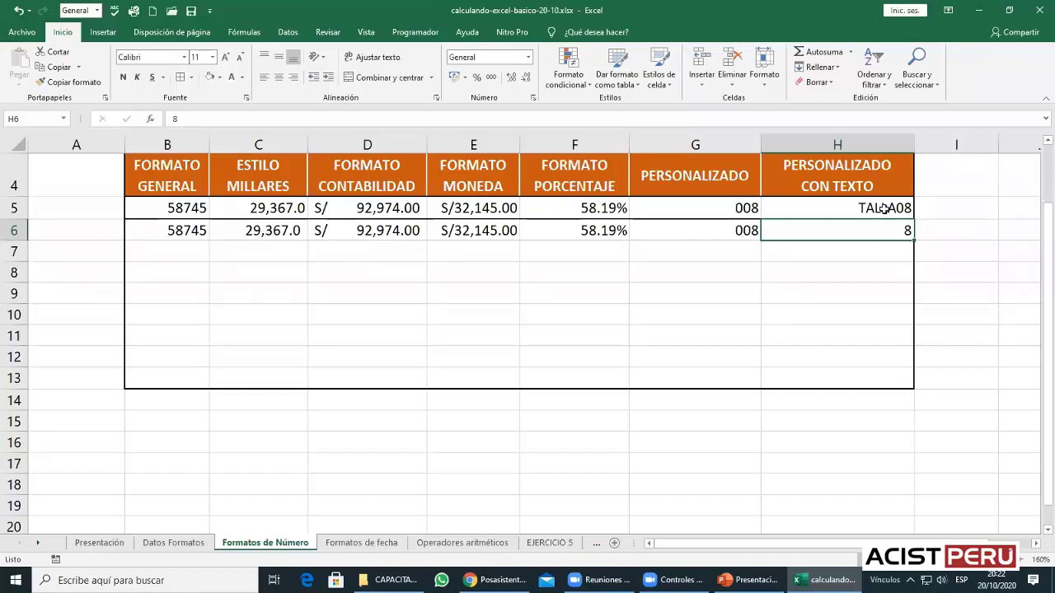
pyautogui.click(878, 207)
pyautogui.click(890, 230)
pyautogui.click(491, 438)
pyautogui.scroll(-1, 491, 439)
pyautogui.write('TA')
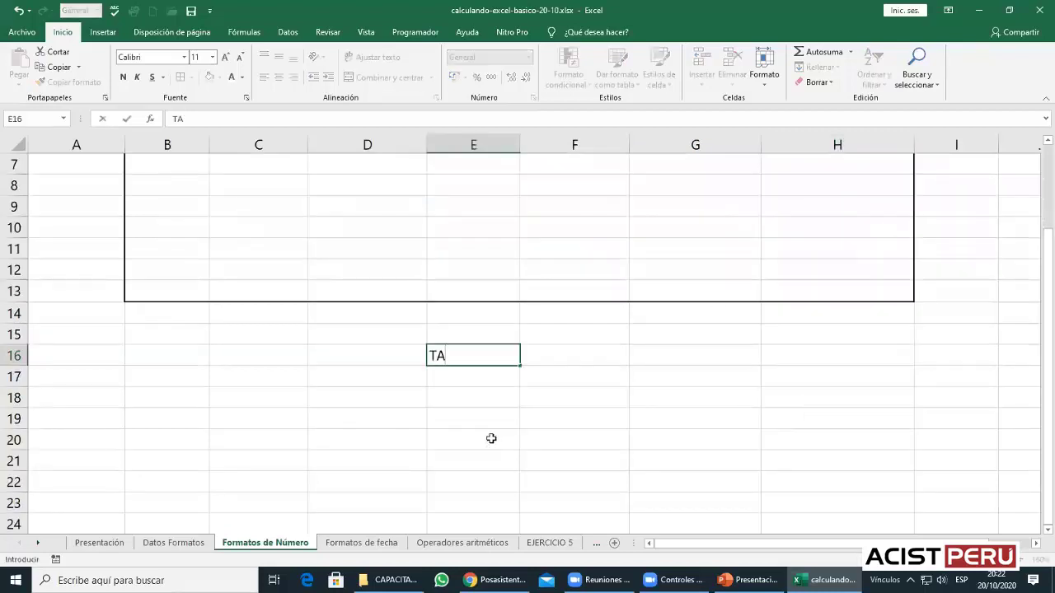
pyautogui.write('LLA0')
pyautogui.write('8')
pyautogui.press('Return')
pyautogui.press('Up')
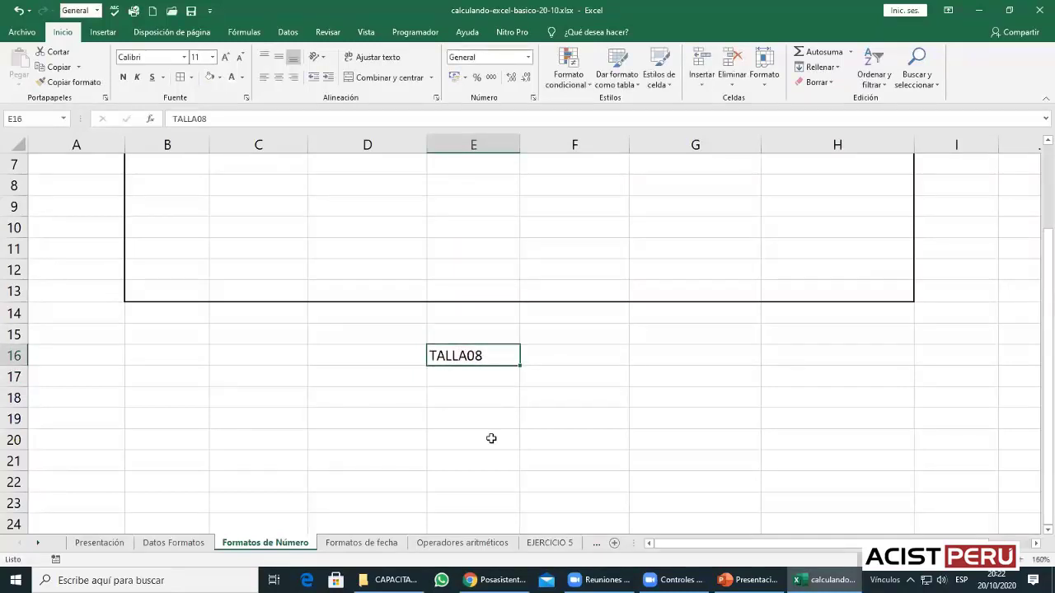
pyautogui.press('Delete')
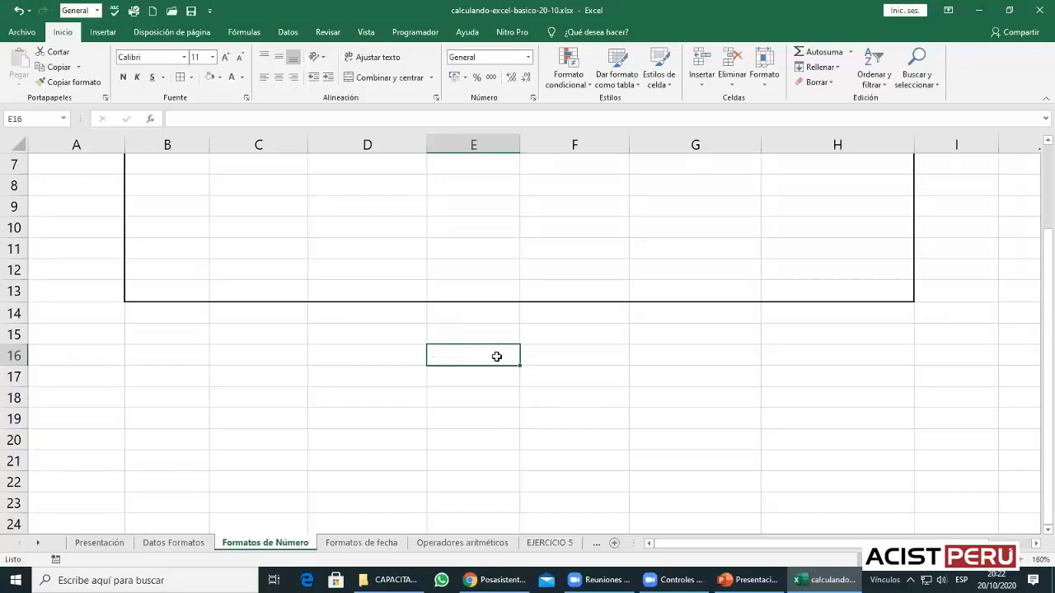
pyautogui.scroll(2, 495, 358)
pyautogui.scroll(-1, 540, 351)
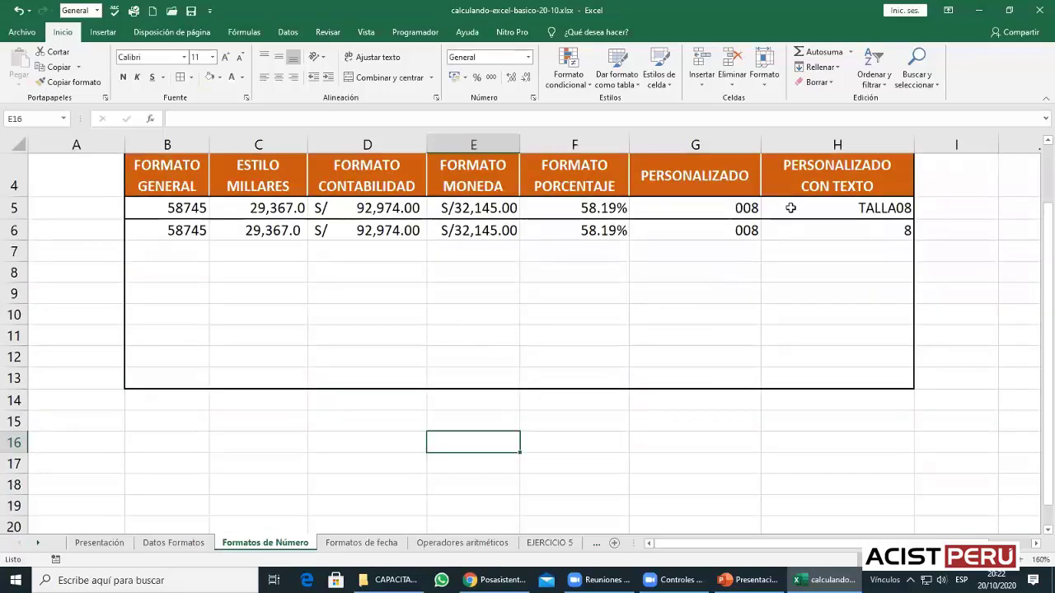
pyautogui.click(790, 208)
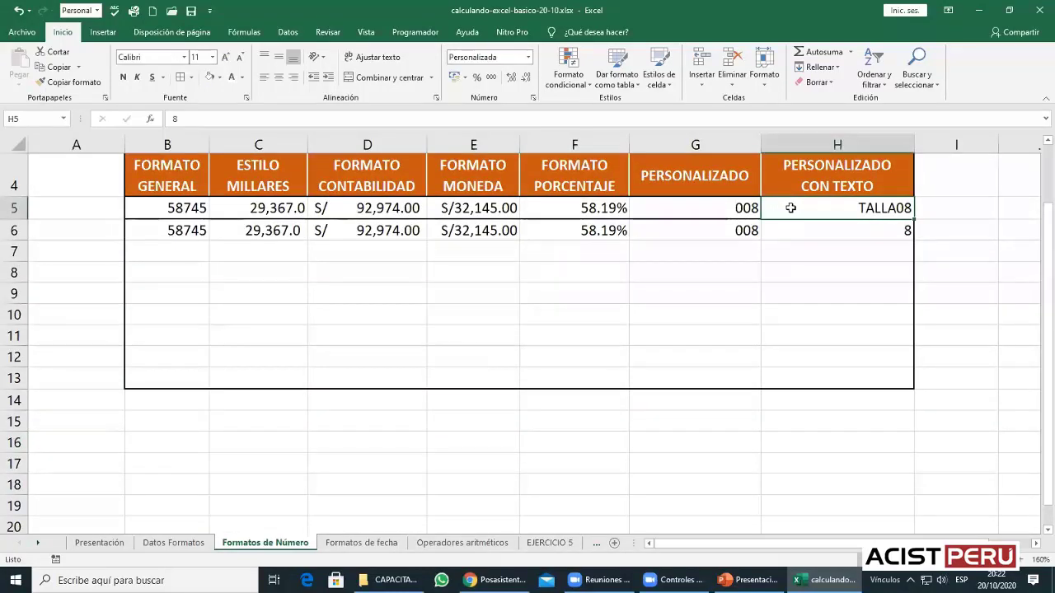
pyautogui.click(533, 98)
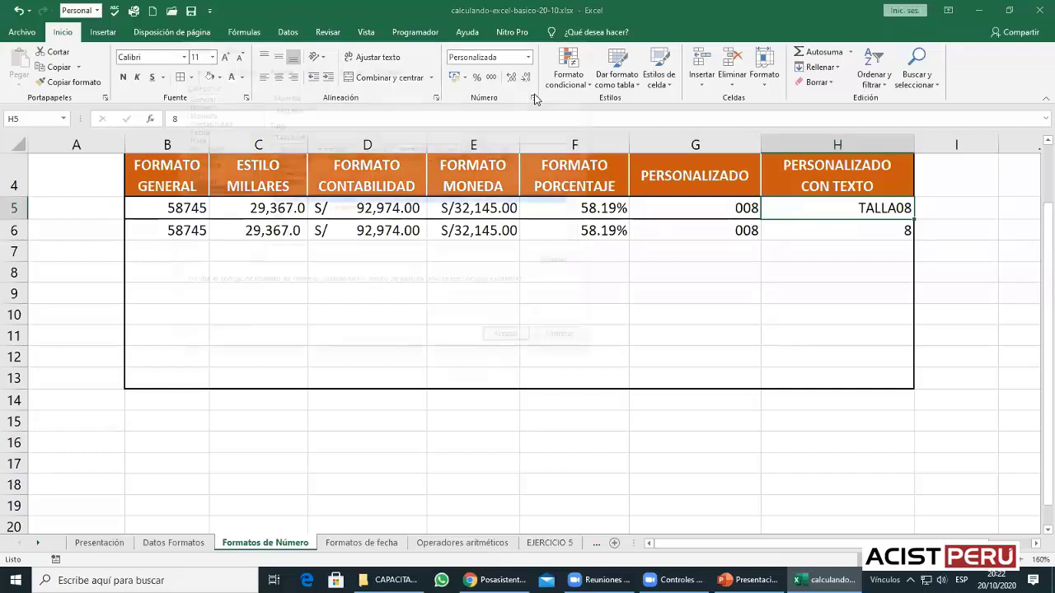
pyautogui.click(216, 182)
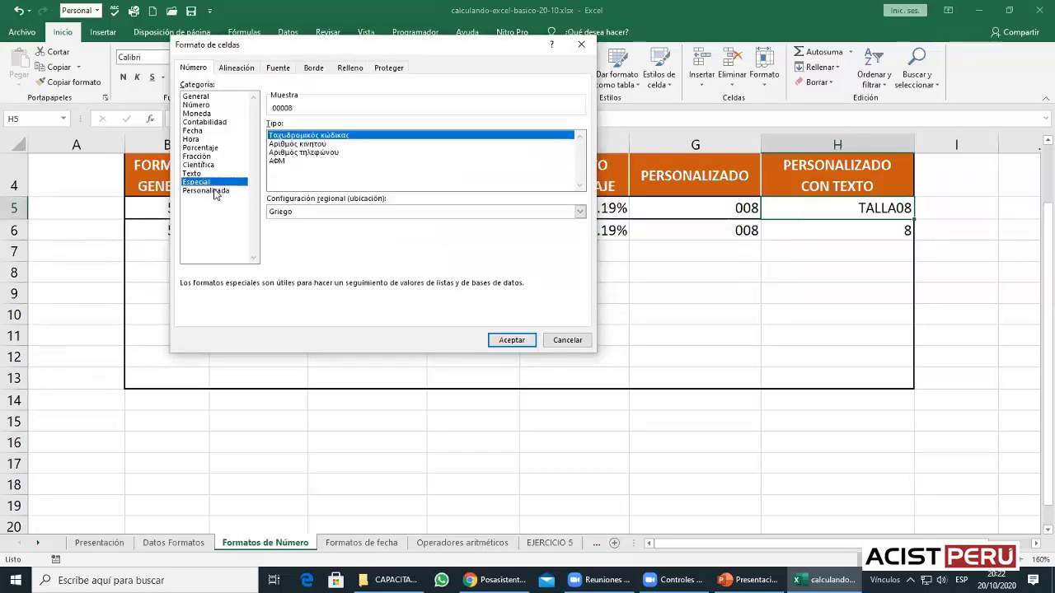
pyautogui.click(216, 190)
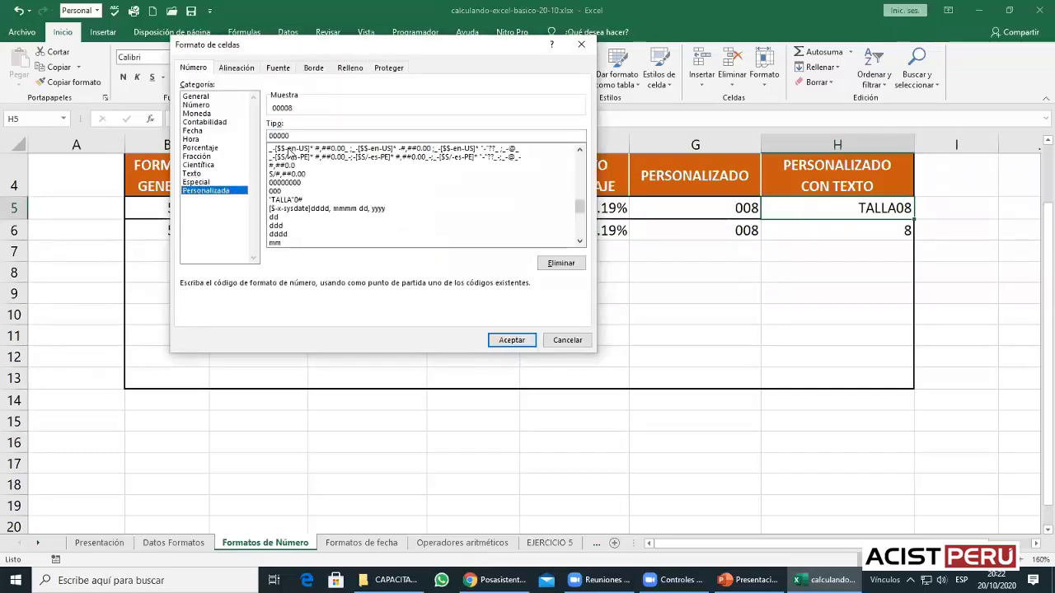
pyautogui.click(566, 340)
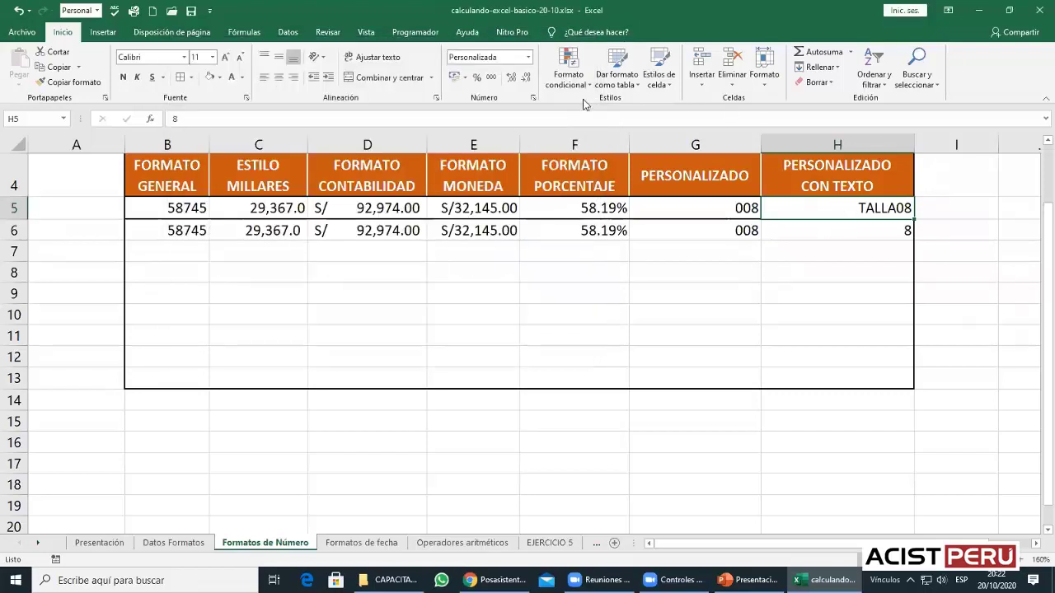
pyautogui.click(533, 98)
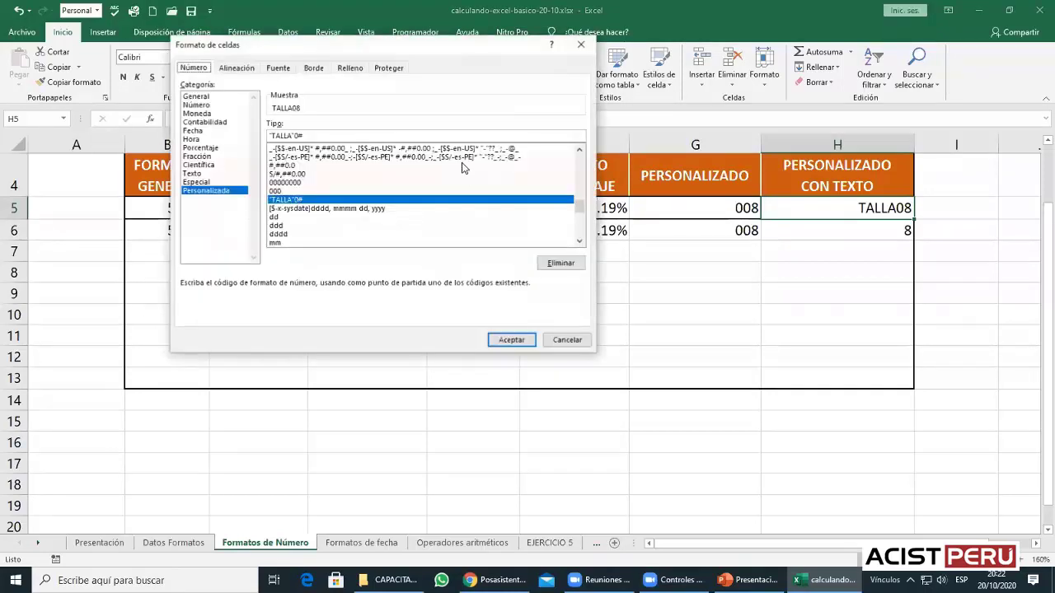
pyautogui.click(307, 133)
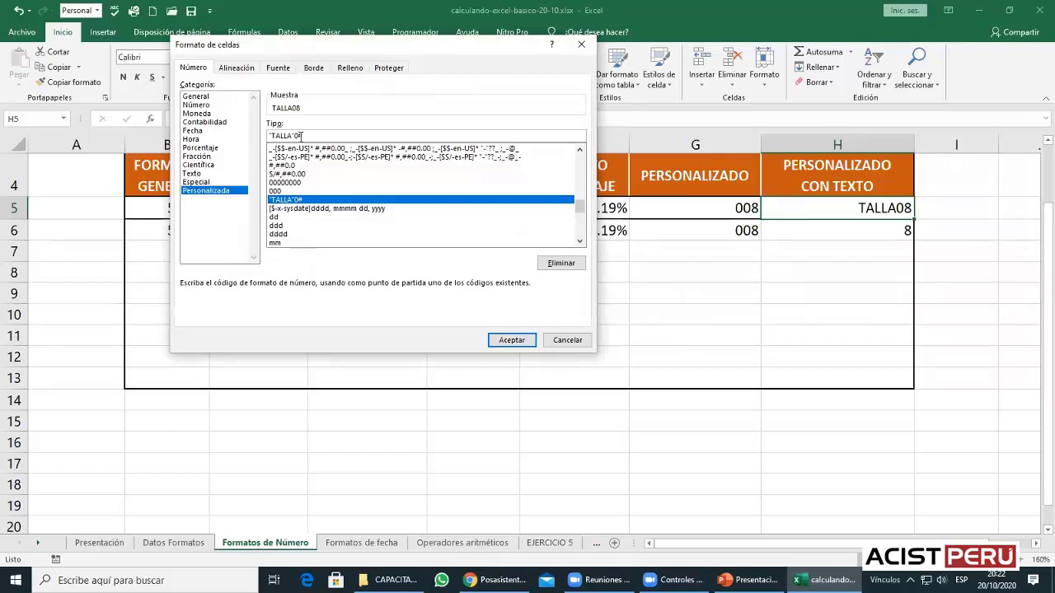
pyautogui.doubleClick(299, 135)
pyautogui.click(567, 341)
# - Format H6 with the custom code "TALLA"0# so it displays TALLA08
pyautogui.click(827, 231)
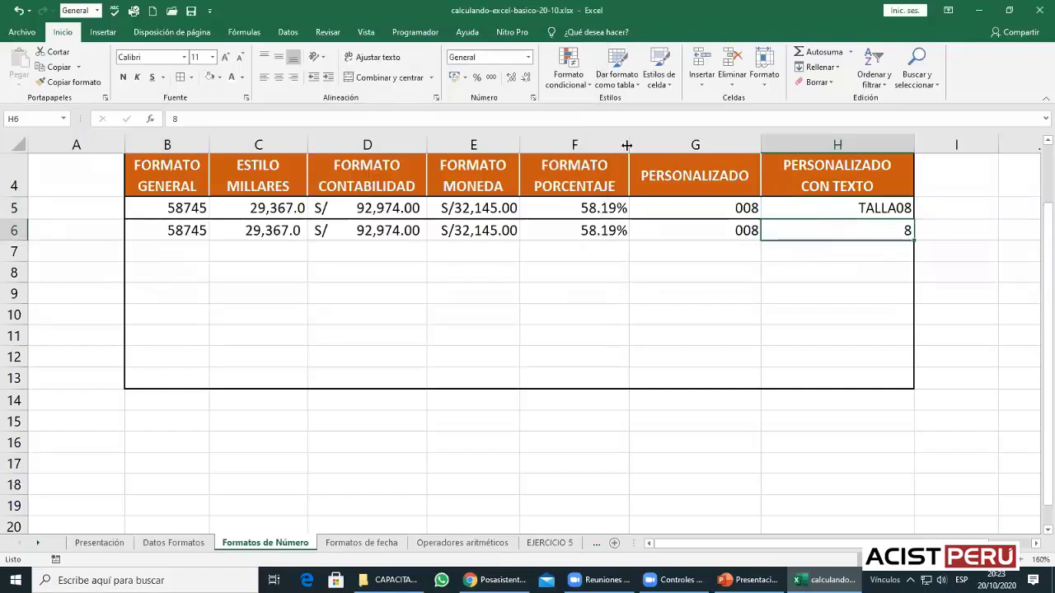
pyautogui.click(533, 97)
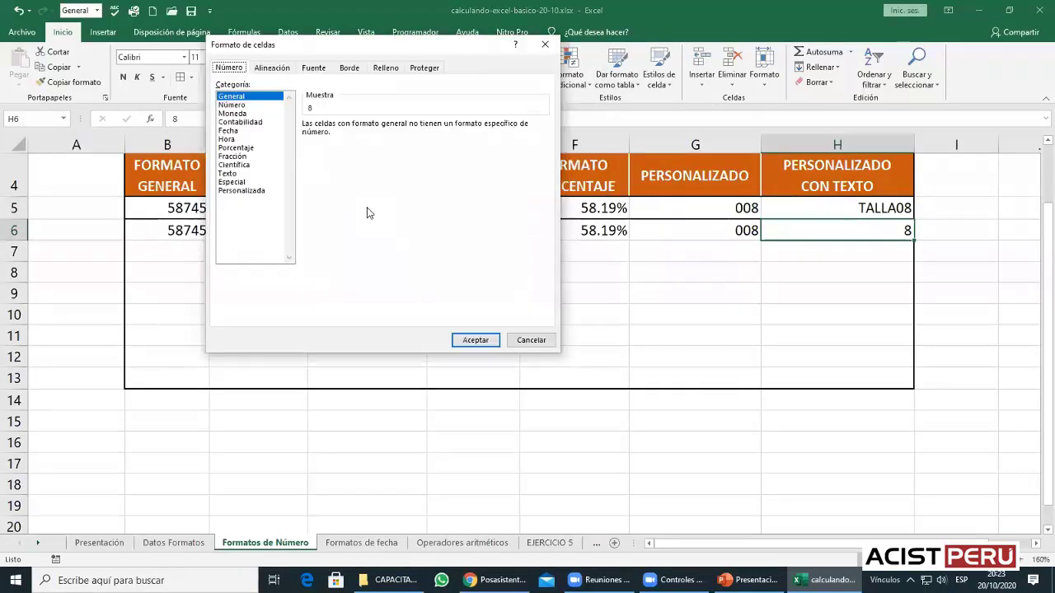
pyautogui.click(247, 189)
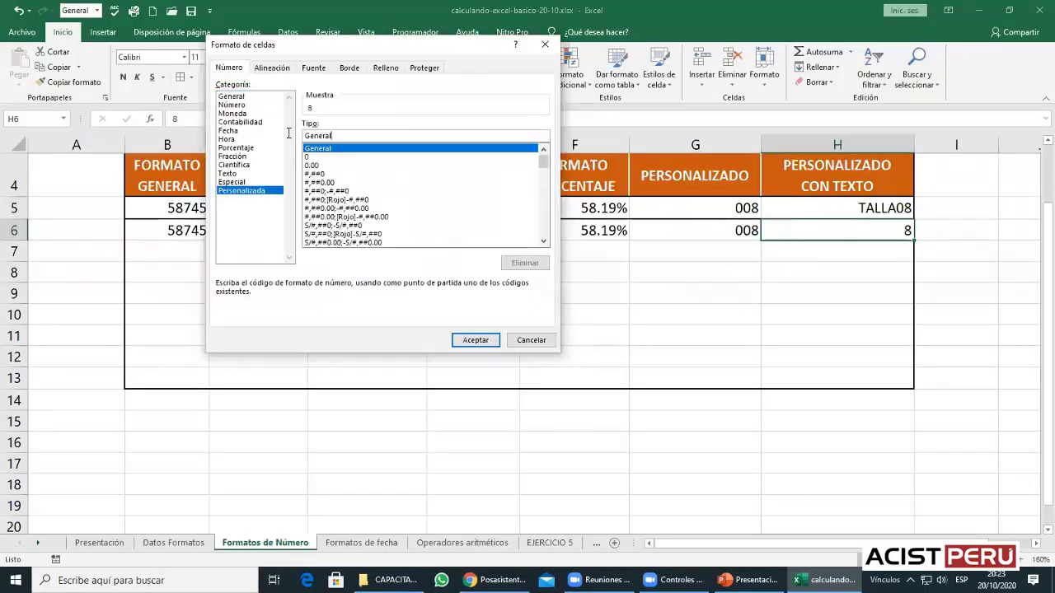
pyautogui.write('"')
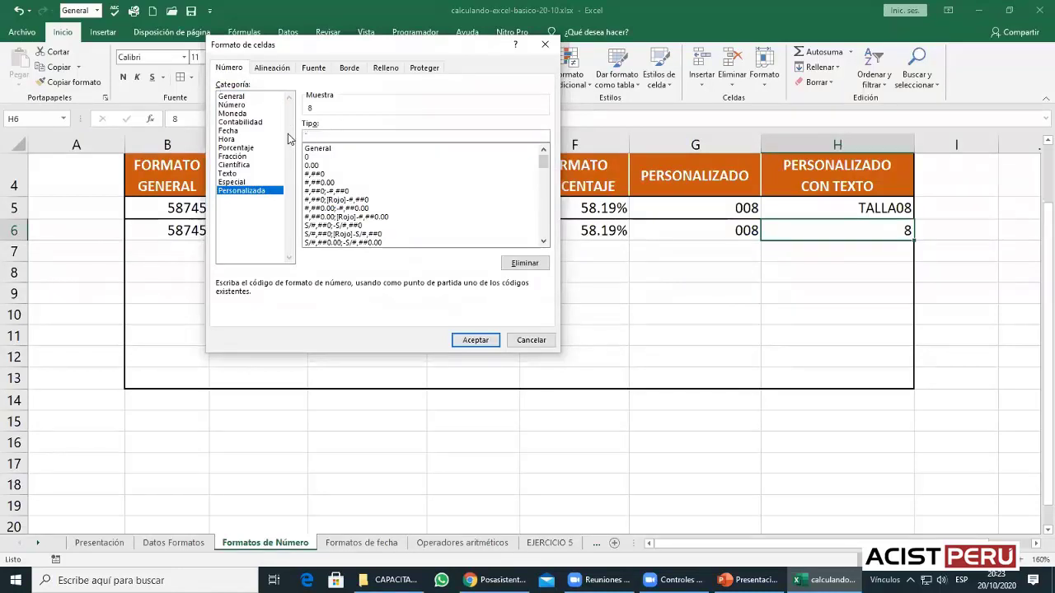
pyautogui.write('TALL')
pyautogui.write('A"')
pyautogui.write('0')
pyautogui.write('#')
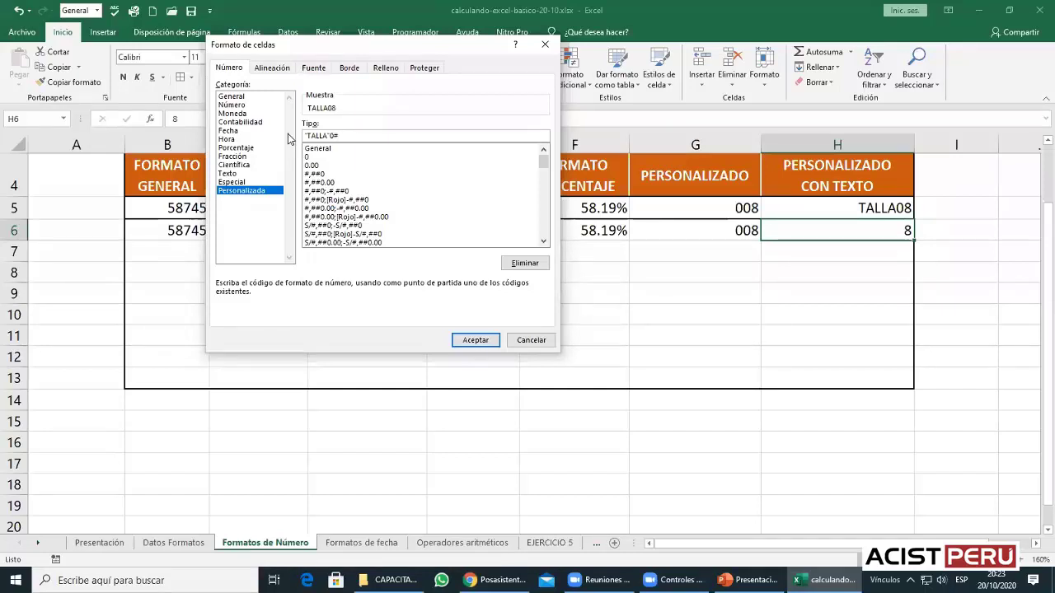
pyautogui.press('Return')
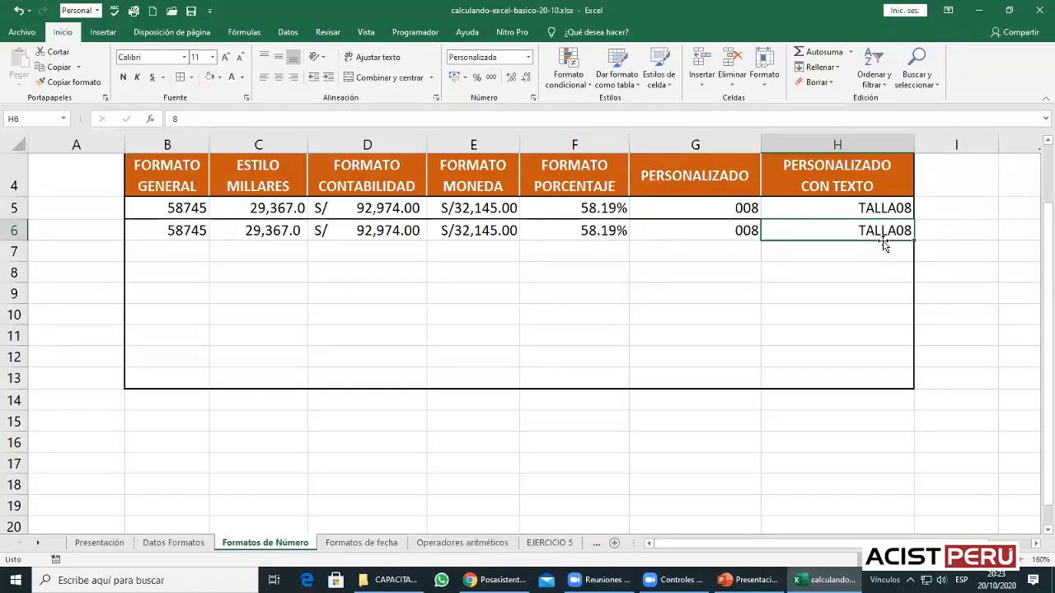
pyautogui.click(473, 420)
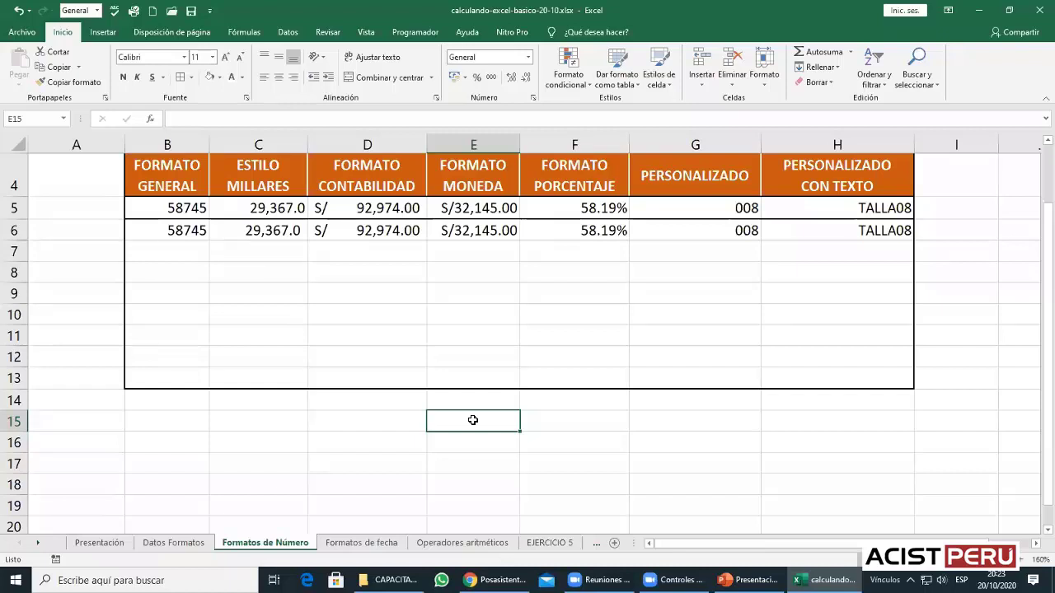
pyautogui.write('TALLA')
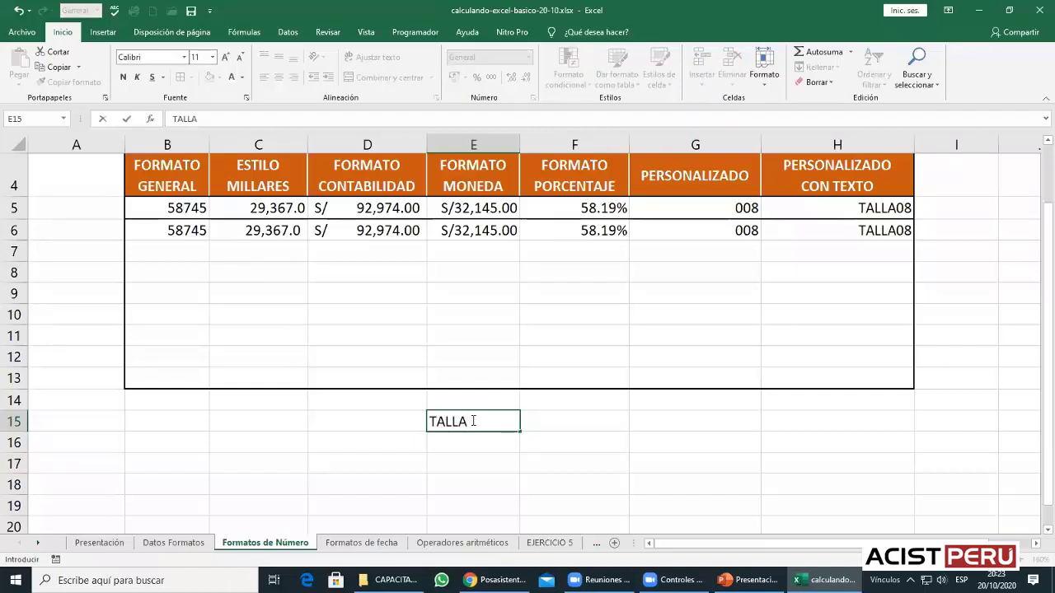
pyautogui.write('08')
pyautogui.press('Return')
pyautogui.click(474, 421)
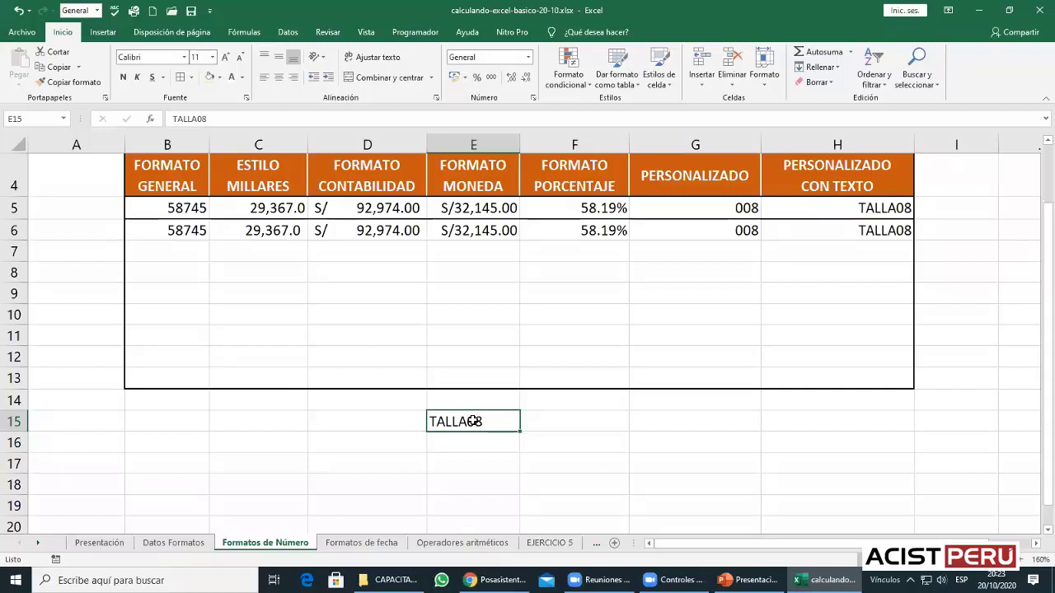
pyautogui.press('Delete')
pyautogui.click(948, 213)
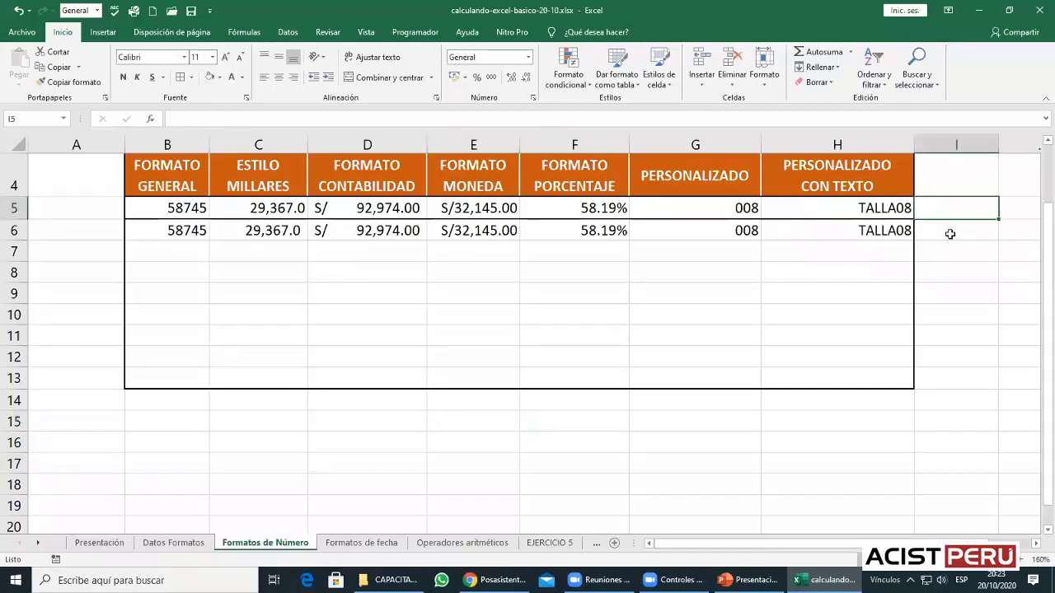
pyautogui.click(866, 230)
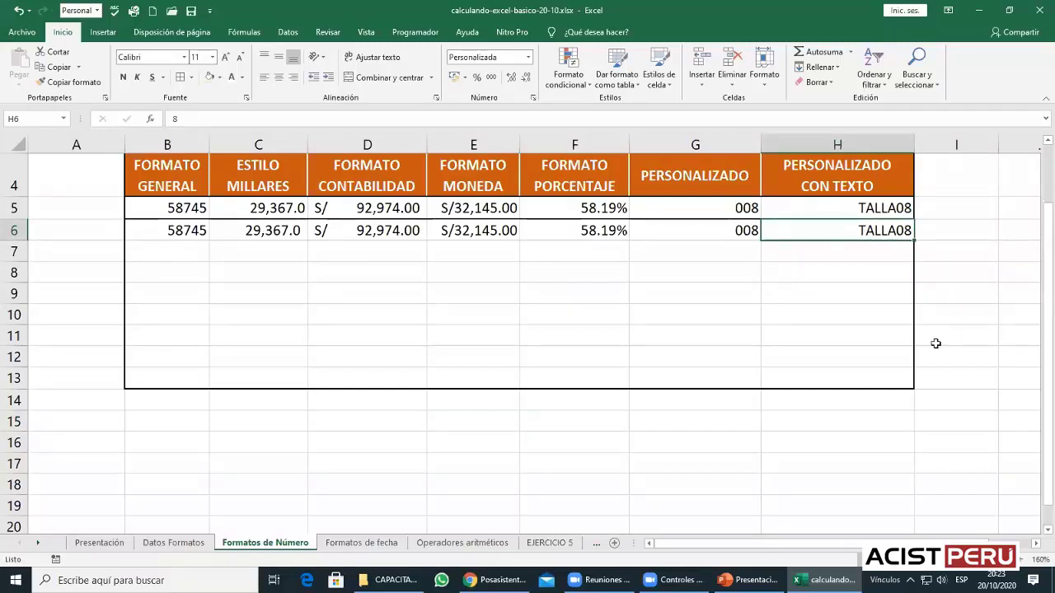
pyautogui.click(940, 250)
pyautogui.write('=')
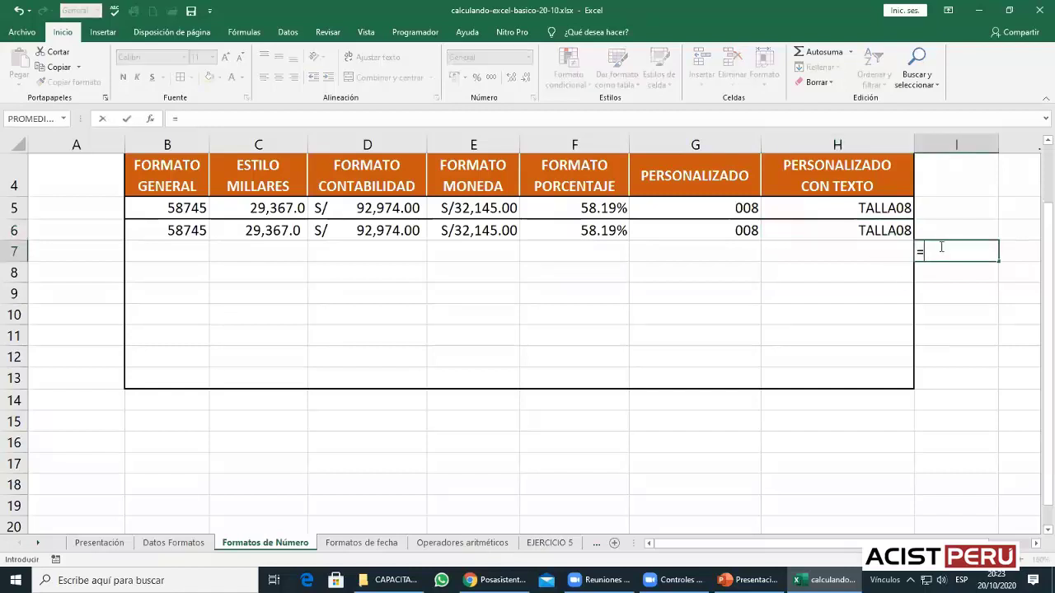
pyautogui.click(876, 231)
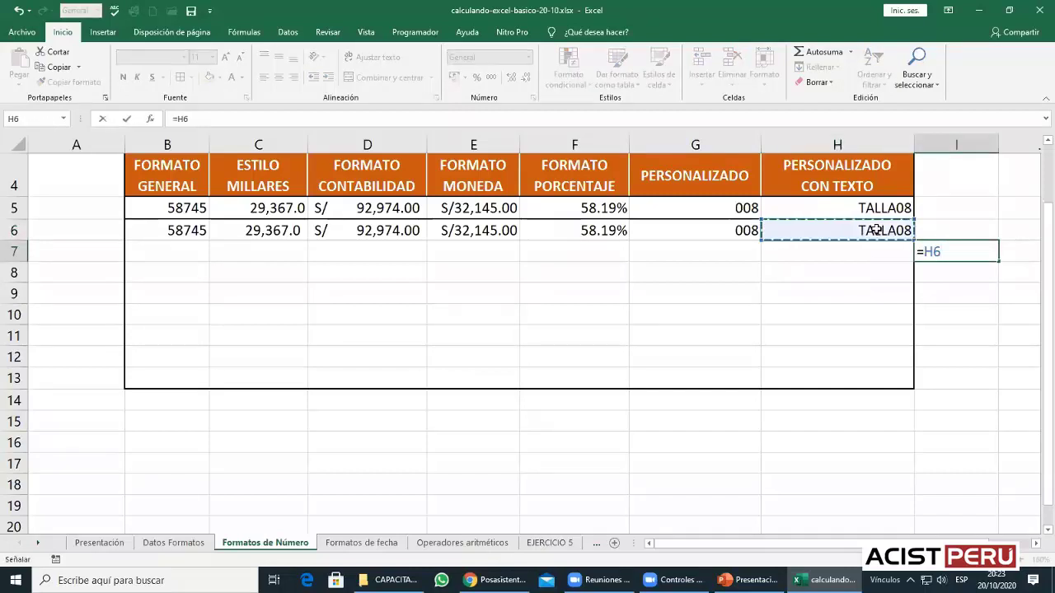
pyautogui.write('+2')
pyautogui.press('Return')
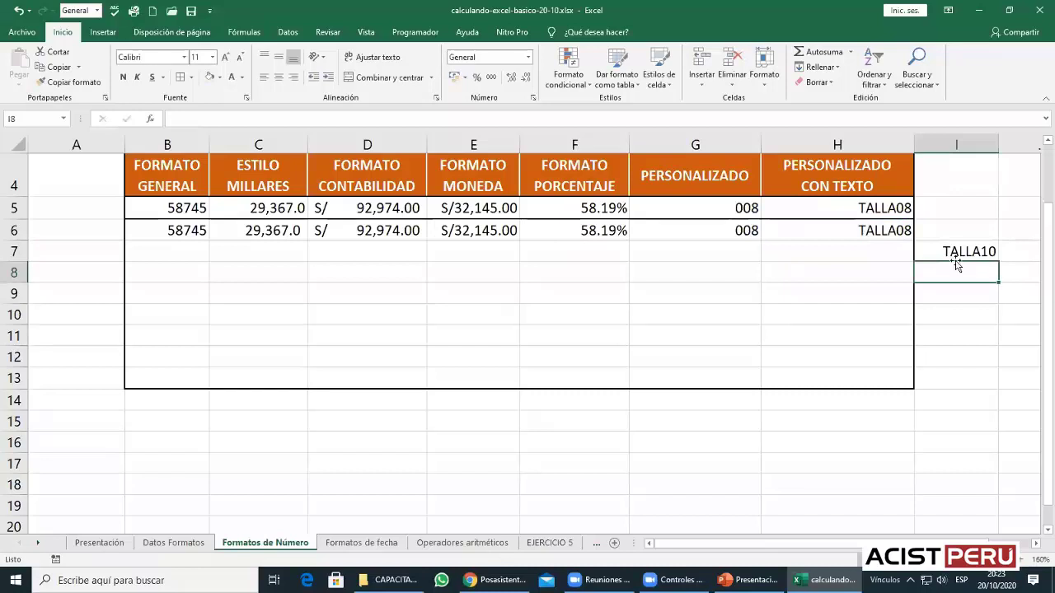
pyautogui.click(956, 256)
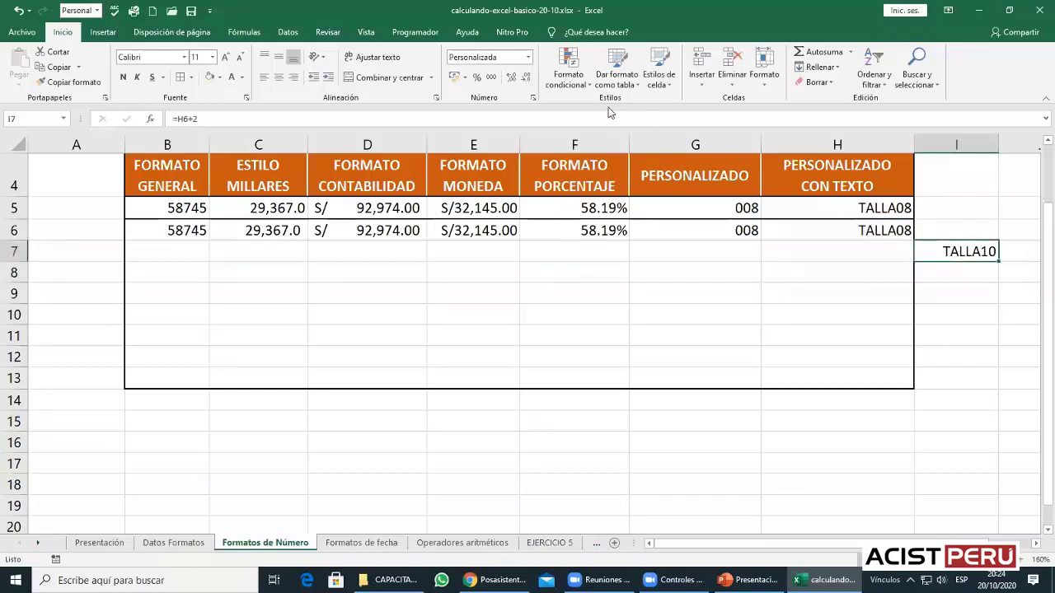
pyautogui.click(533, 97)
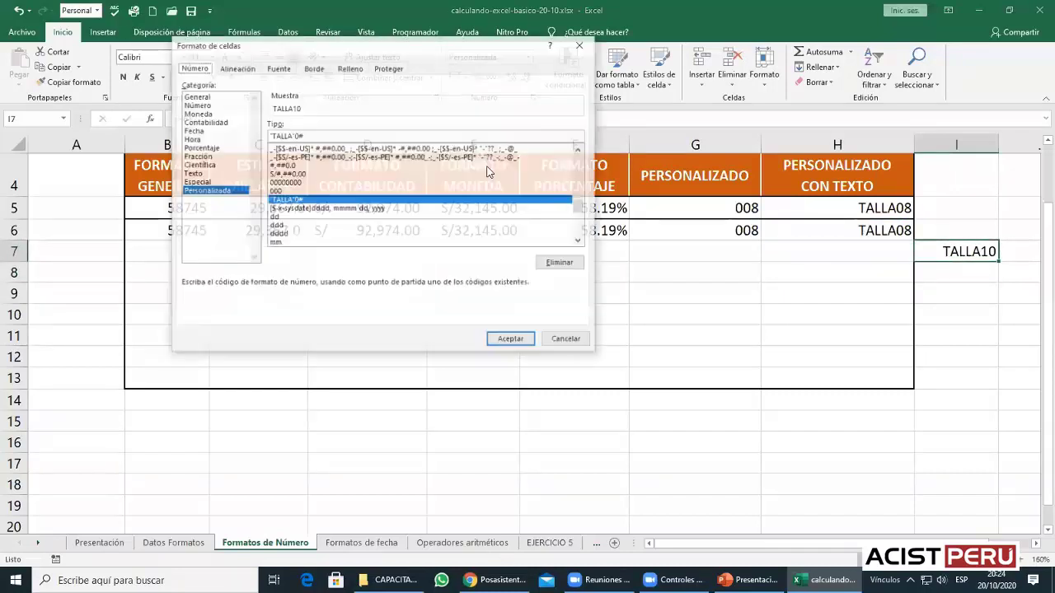
pyautogui.click(194, 97)
pyautogui.click(506, 340)
pyautogui.click(989, 289)
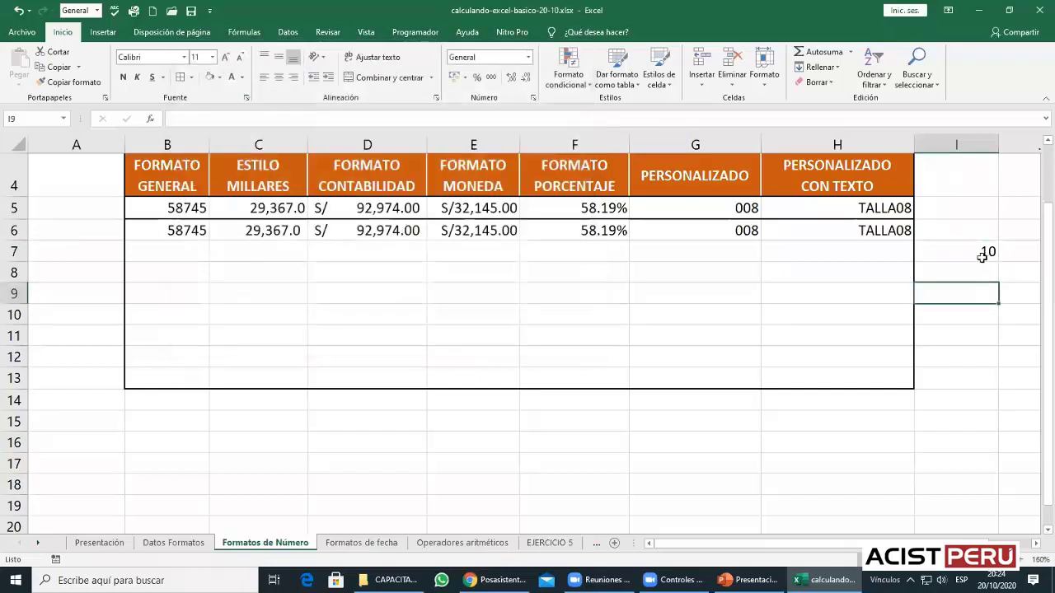
pyautogui.doubleClick(983, 255)
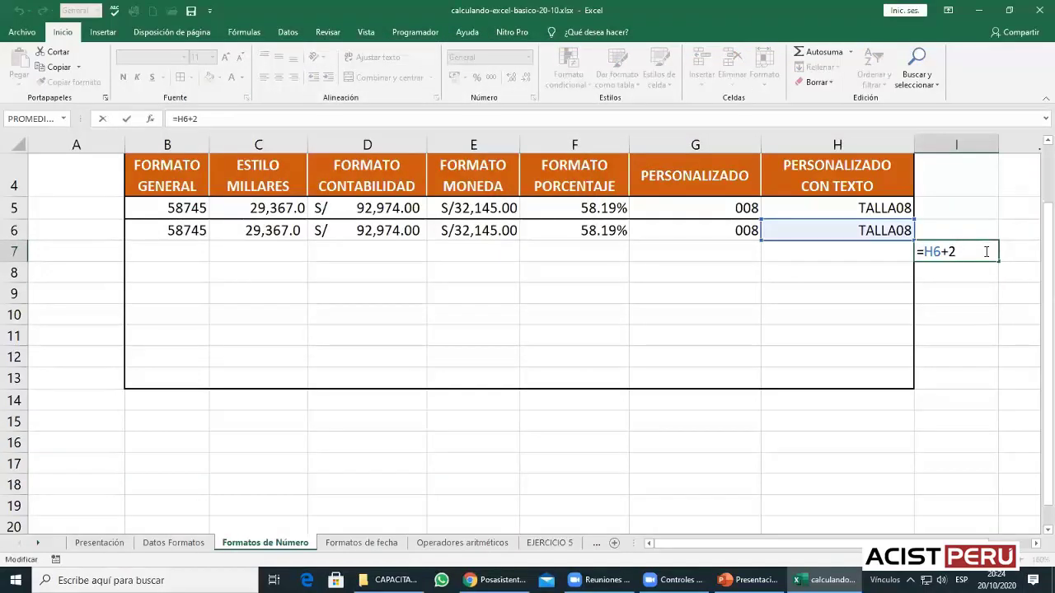
pyautogui.press('Return')
pyautogui.click(985, 251)
pyautogui.press('Delete')
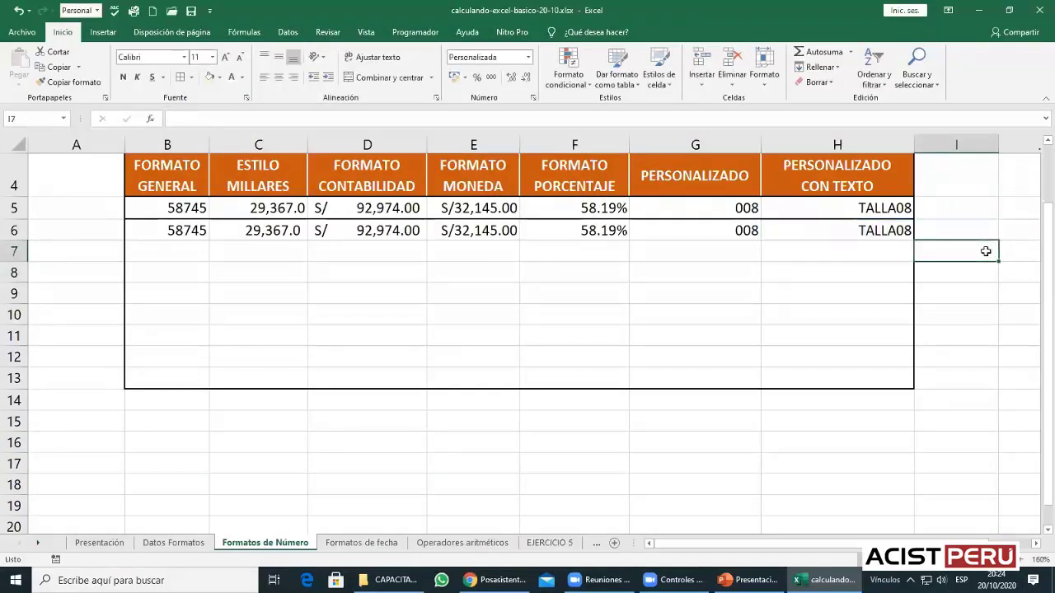
pyautogui.click(840, 224)
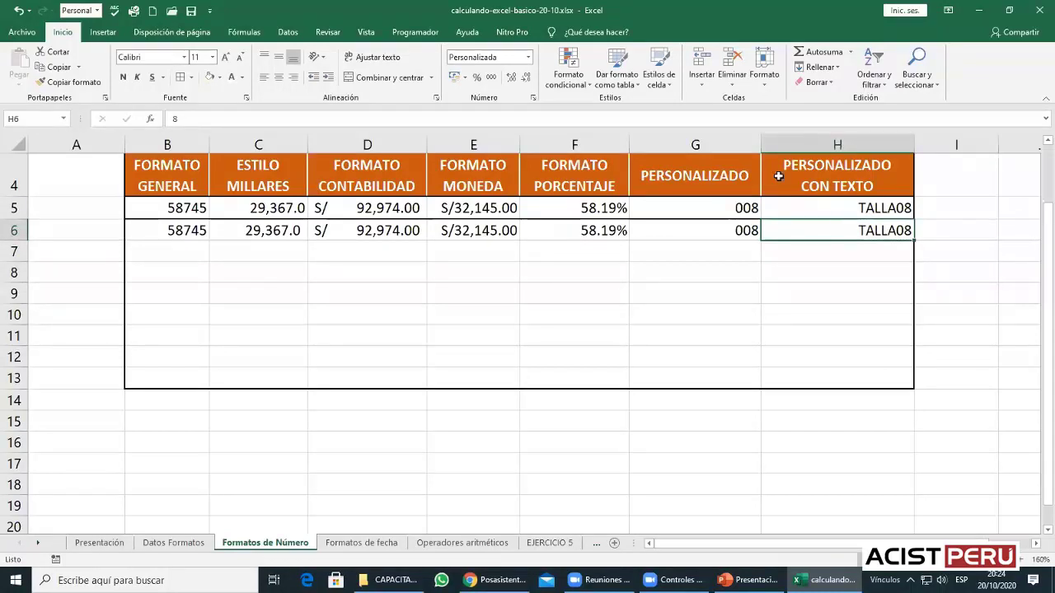
pyautogui.click(533, 98)
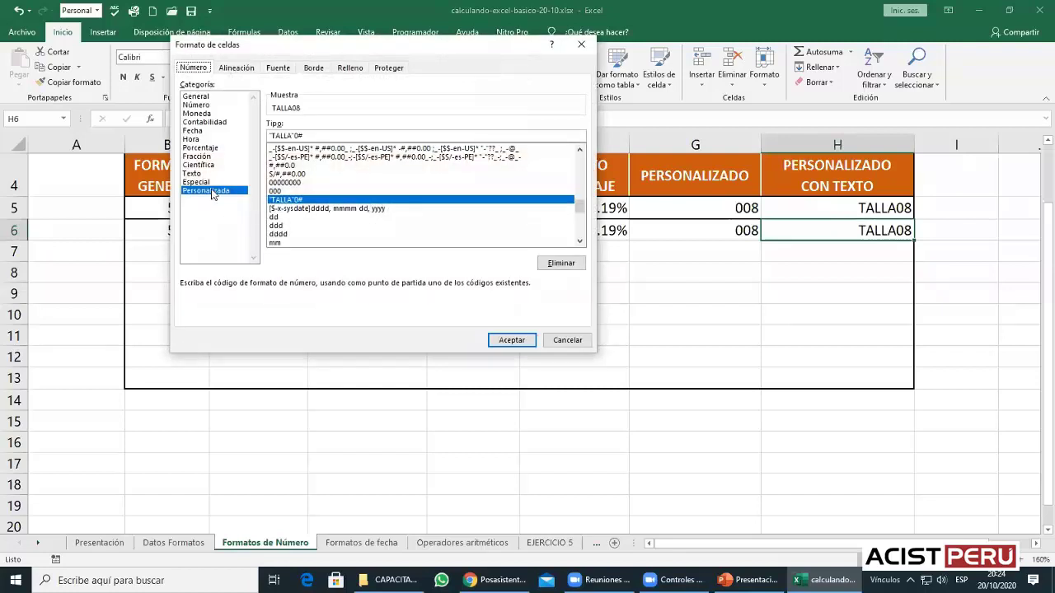
pyautogui.click(290, 135)
pyautogui.click(567, 339)
pyautogui.click(464, 419)
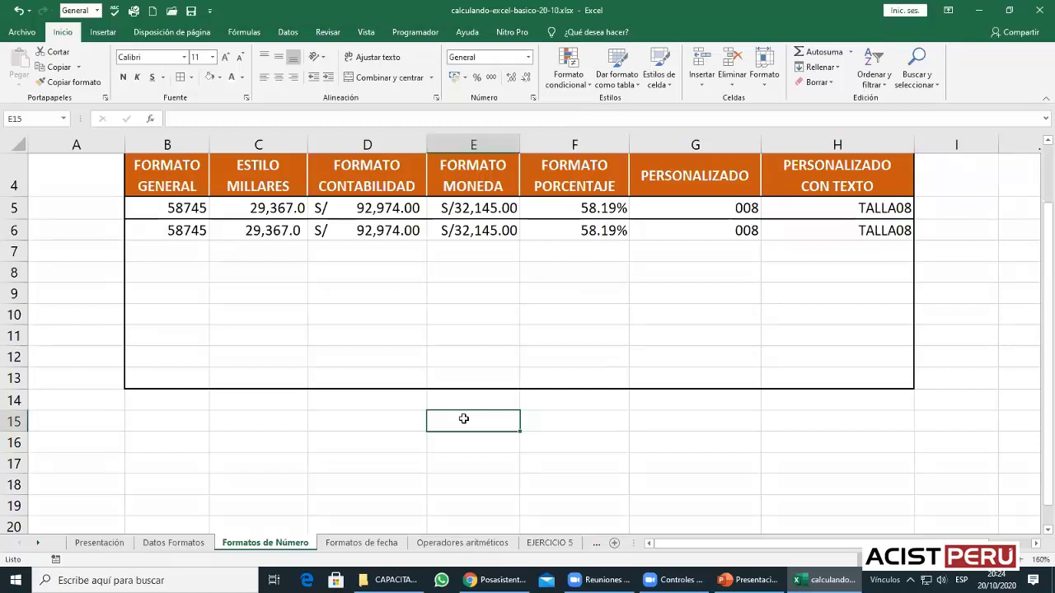
pyautogui.write('10203')
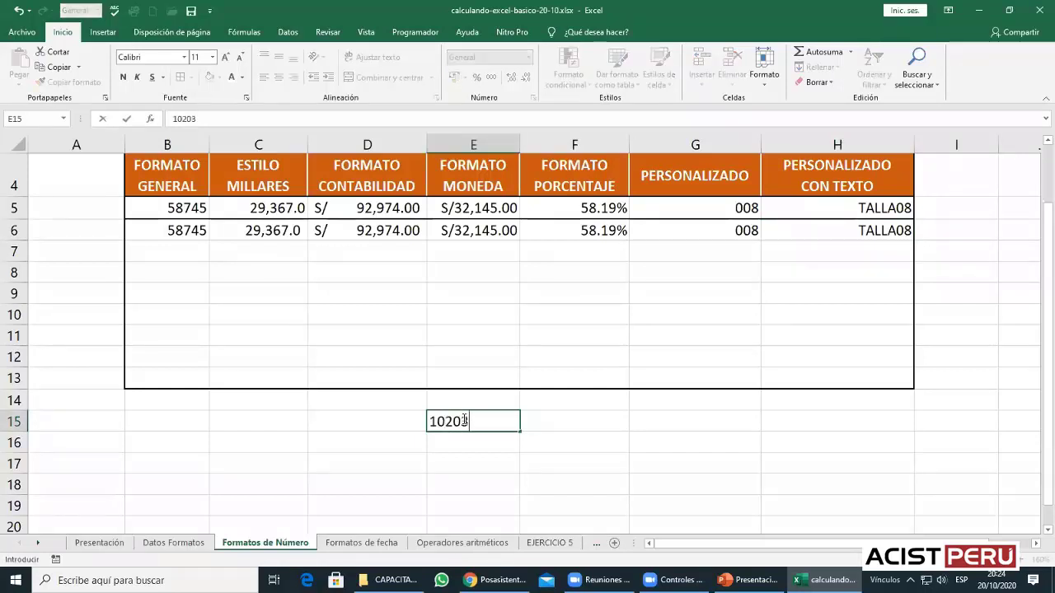
pyautogui.write('141')
pyautogui.hotkey('ctrl', 'Return')
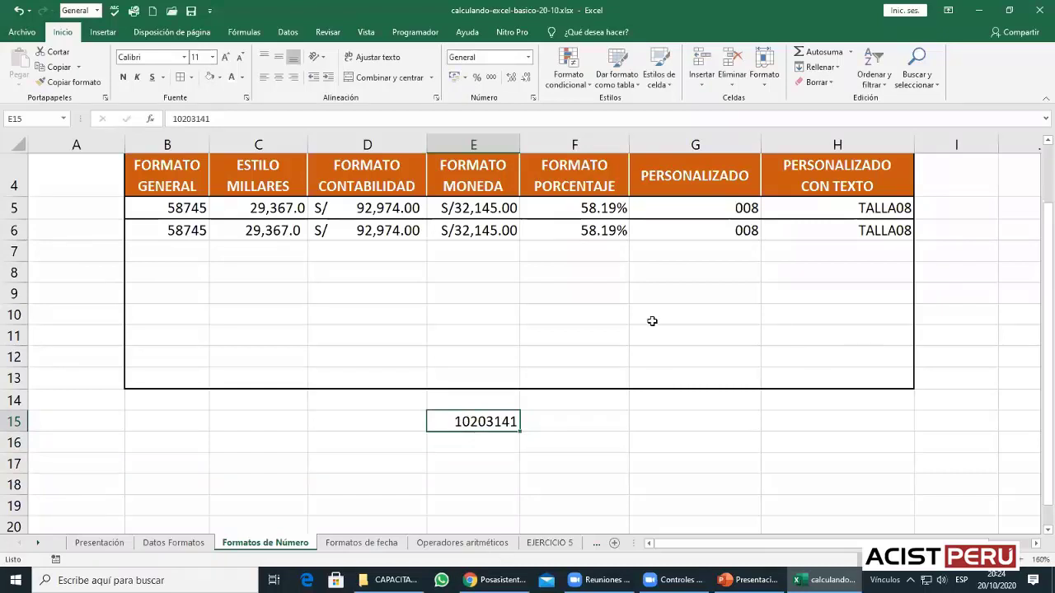
pyautogui.click(532, 98)
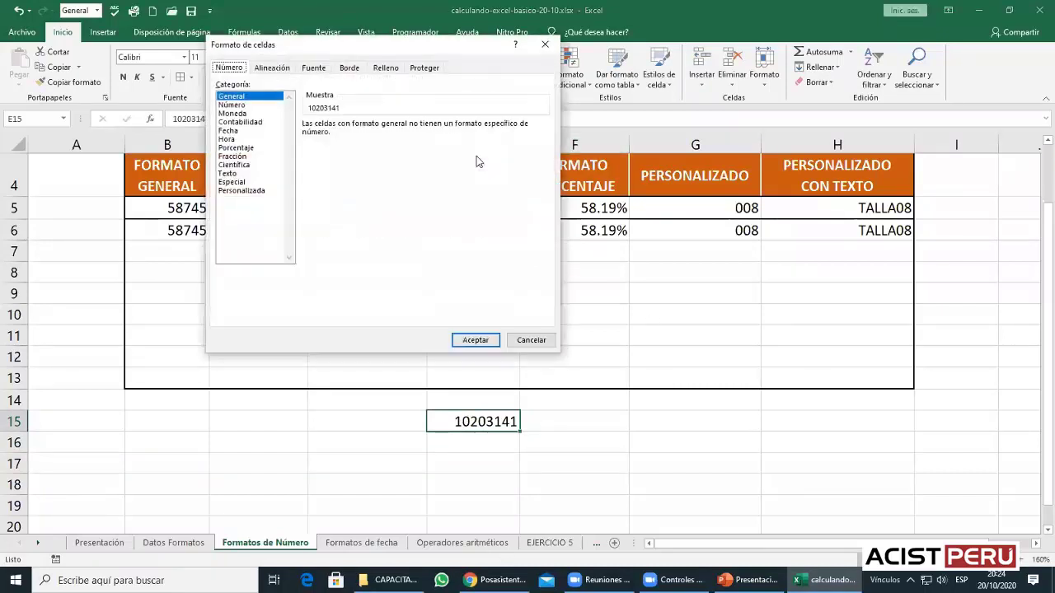
pyautogui.click(241, 190)
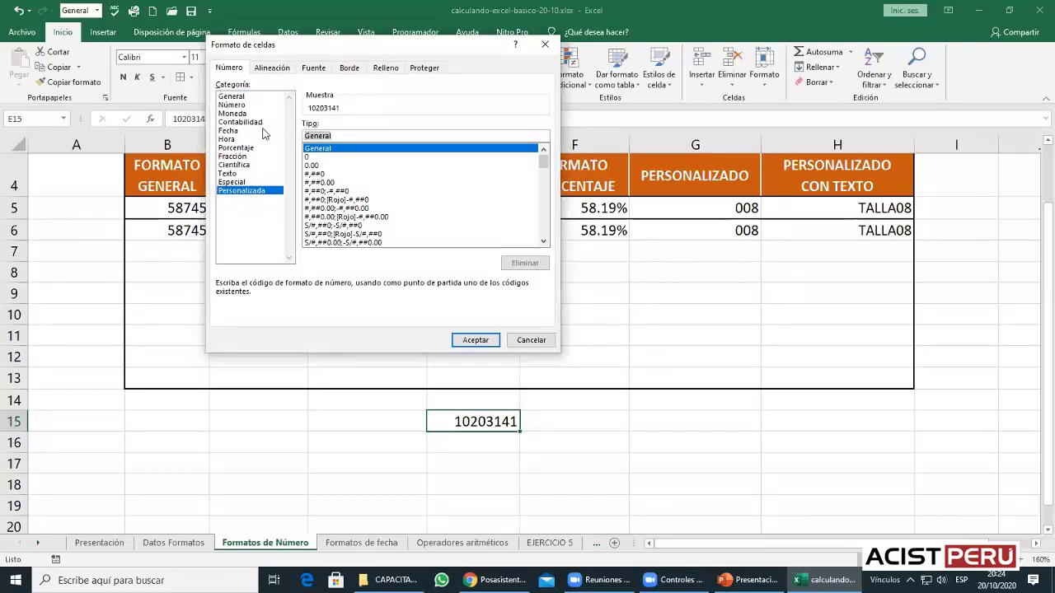
pyautogui.write('"DNI')
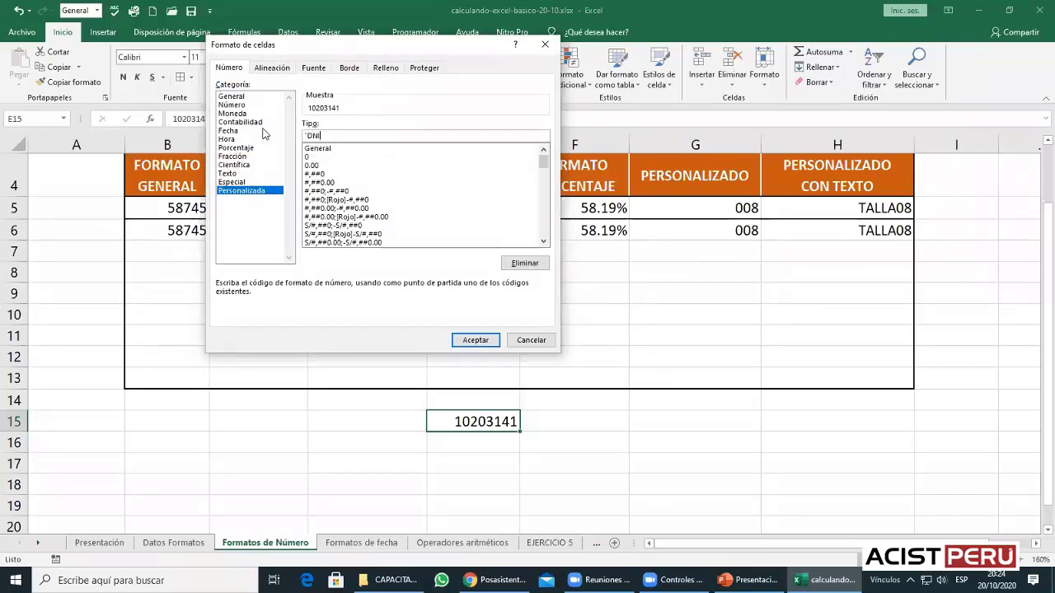
pyautogui.write('"')
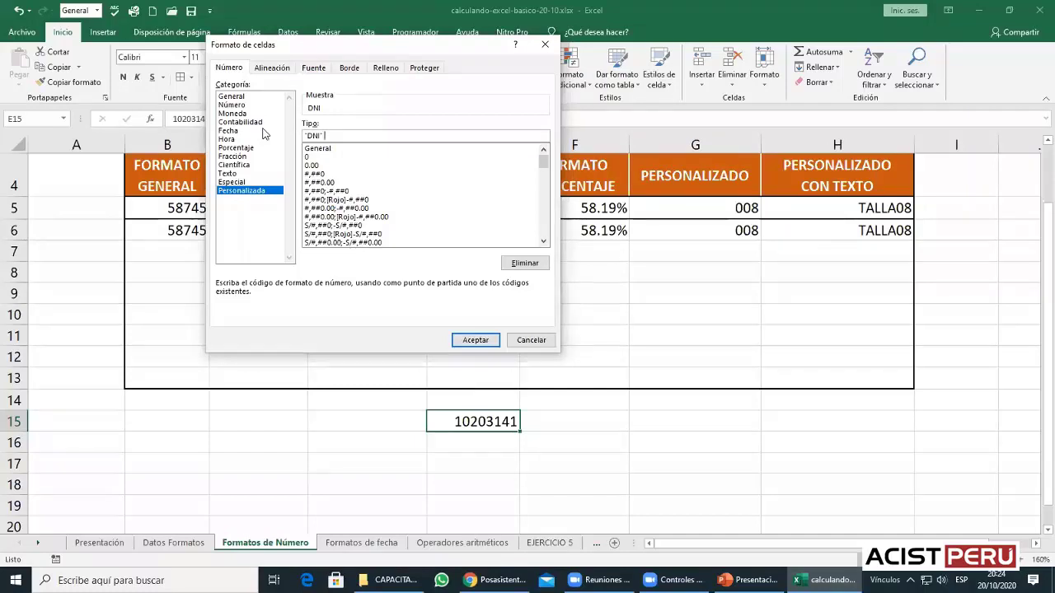
pyautogui.write(' 0')
pyautogui.press('Return')
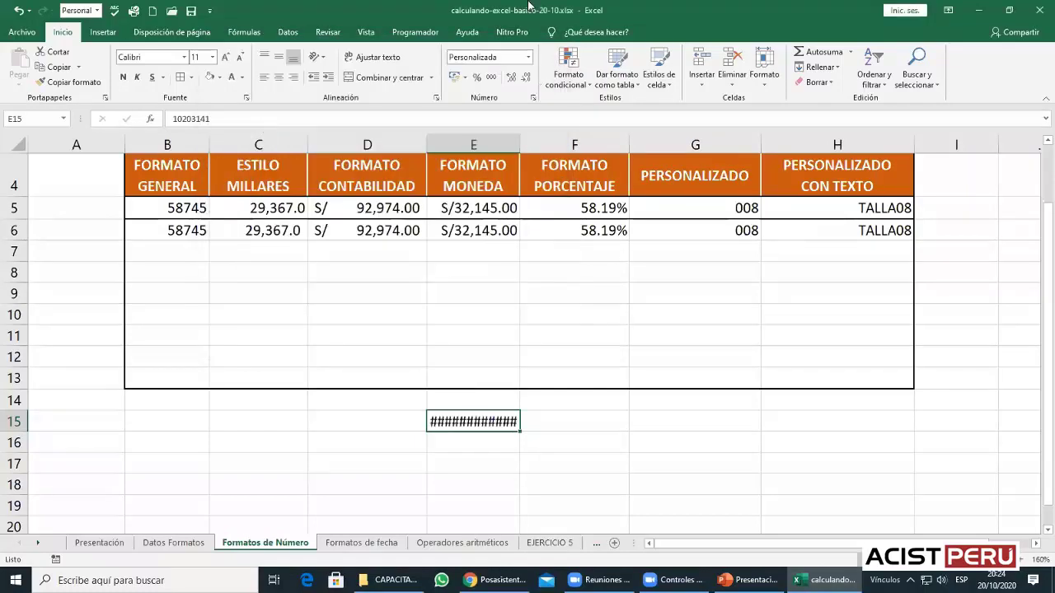
# - Widen column E so the DNI number fits, then clear E15
pyautogui.moveTo(520, 145); pyautogui.dragTo(531, 145)
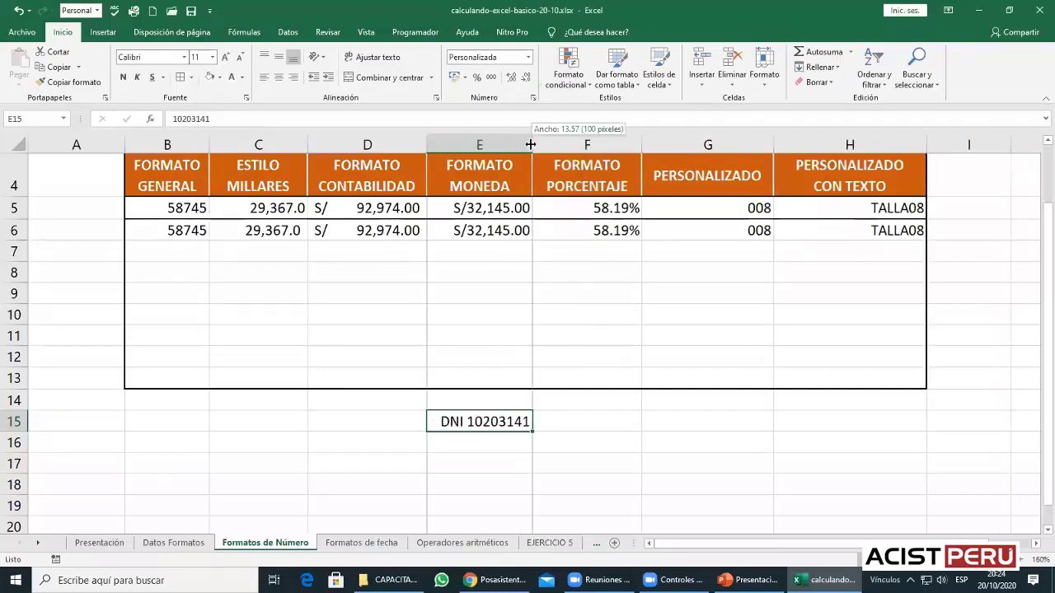
pyautogui.click(596, 435)
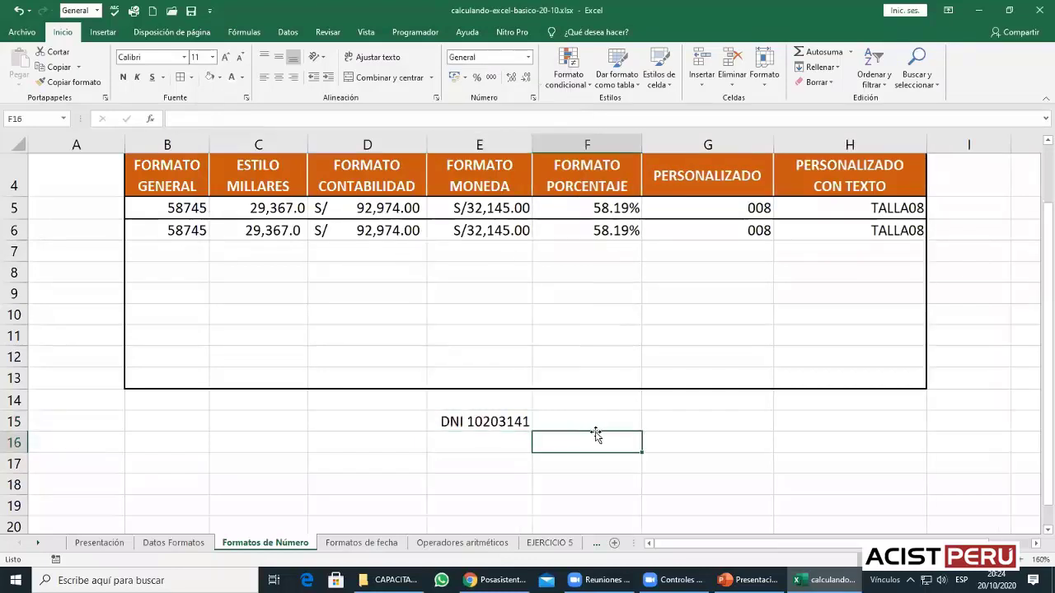
pyautogui.click(493, 421)
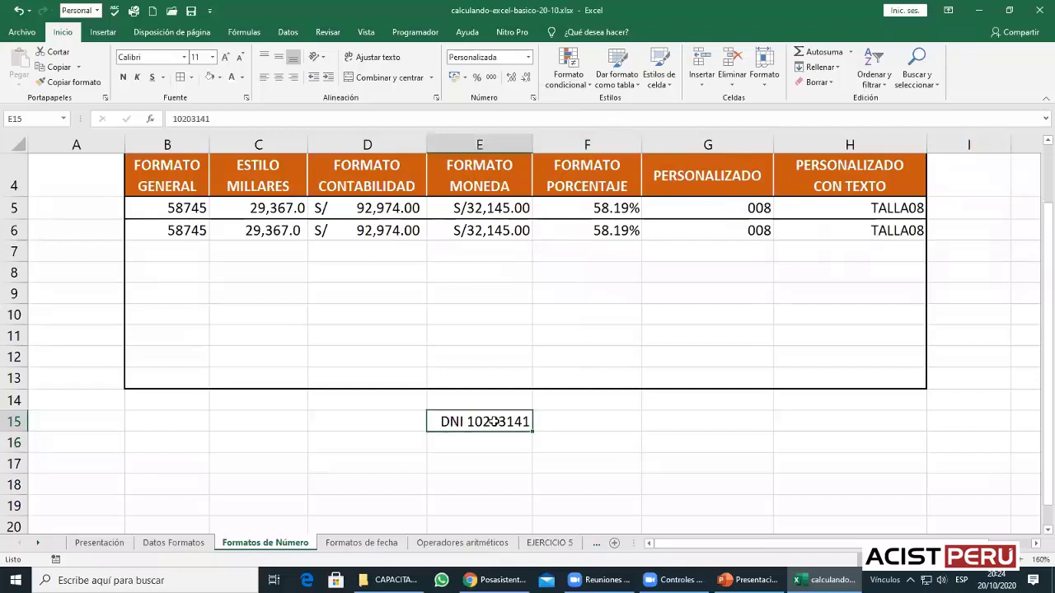
pyautogui.doubleClick(494, 422)
pyautogui.press('Return')
pyautogui.press('Up')
pyautogui.press('Delete')
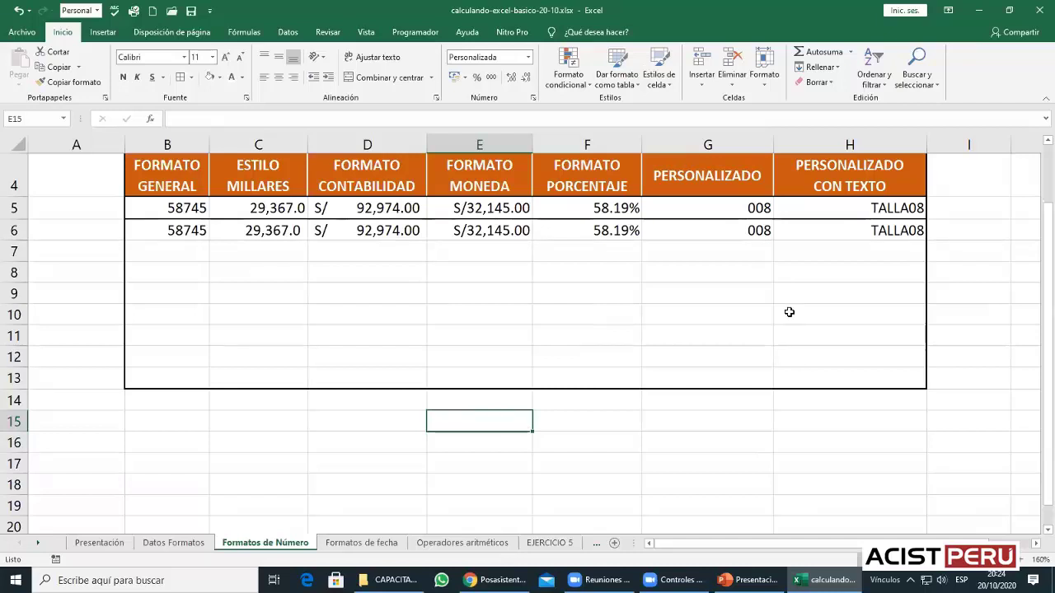
# - Go to the Formatos de fecha sheet with its date-format examples table
pyautogui.scroll(1, 789, 312)
pyautogui.scroll(-1, 783, 315)
pyautogui.click(781, 318)
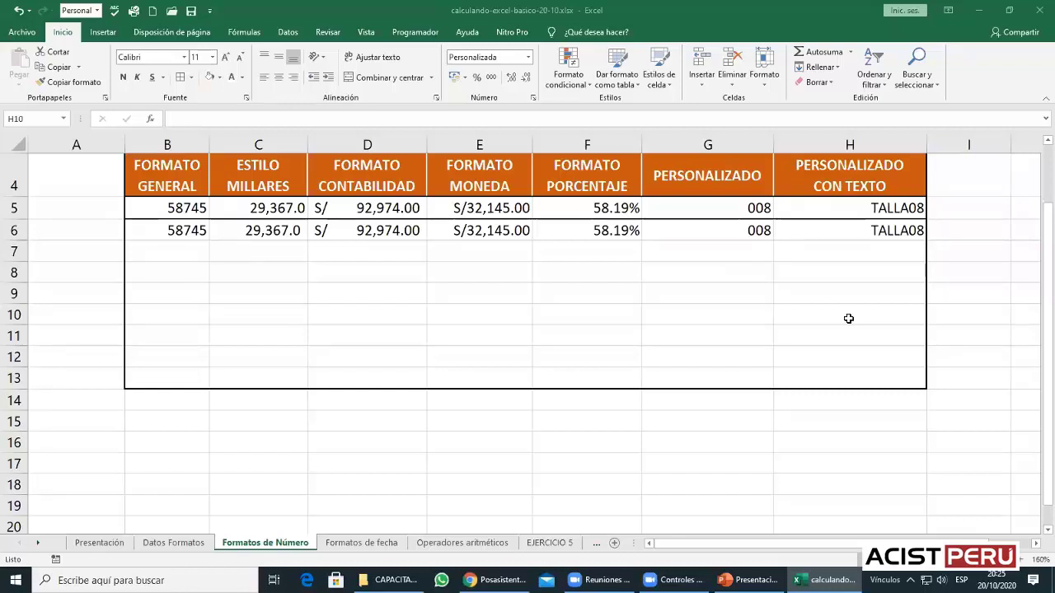
pyautogui.click(370, 545)
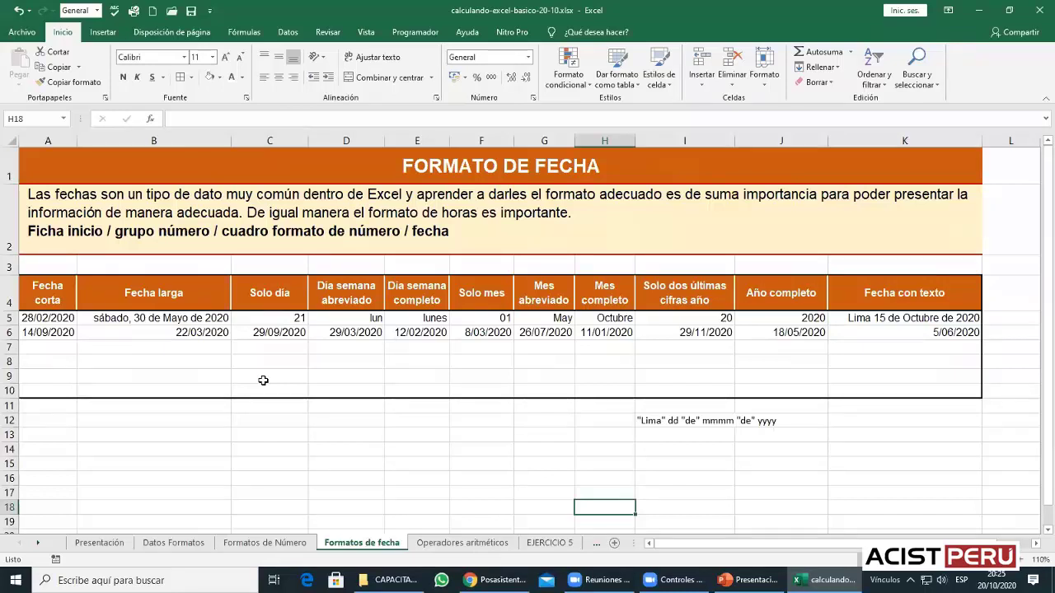
# - Check the existing date format of cell A6 and keep it unchanged
pyautogui.click(58, 320)
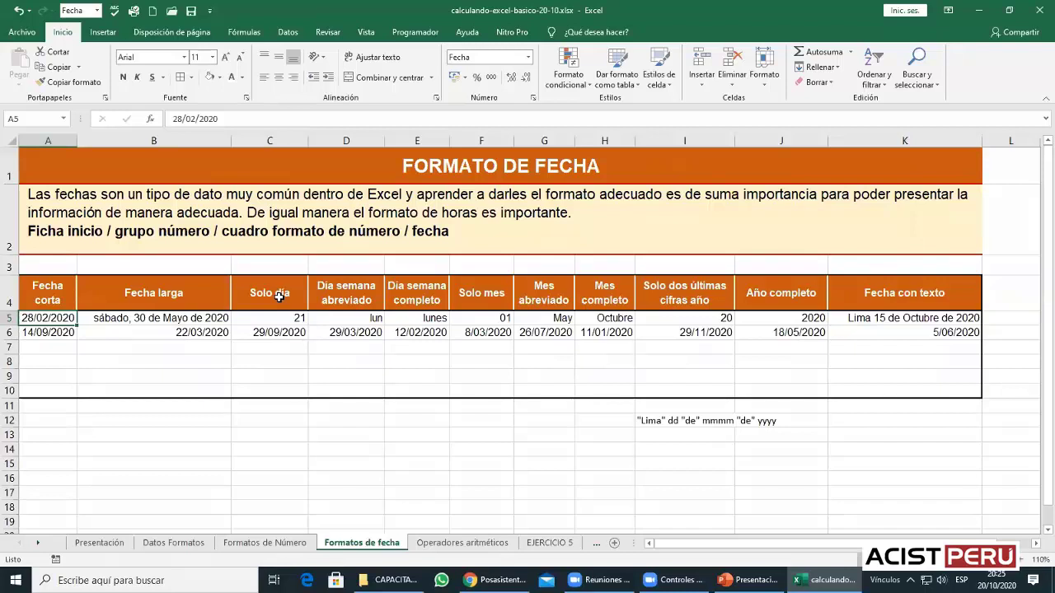
pyautogui.click(51, 334)
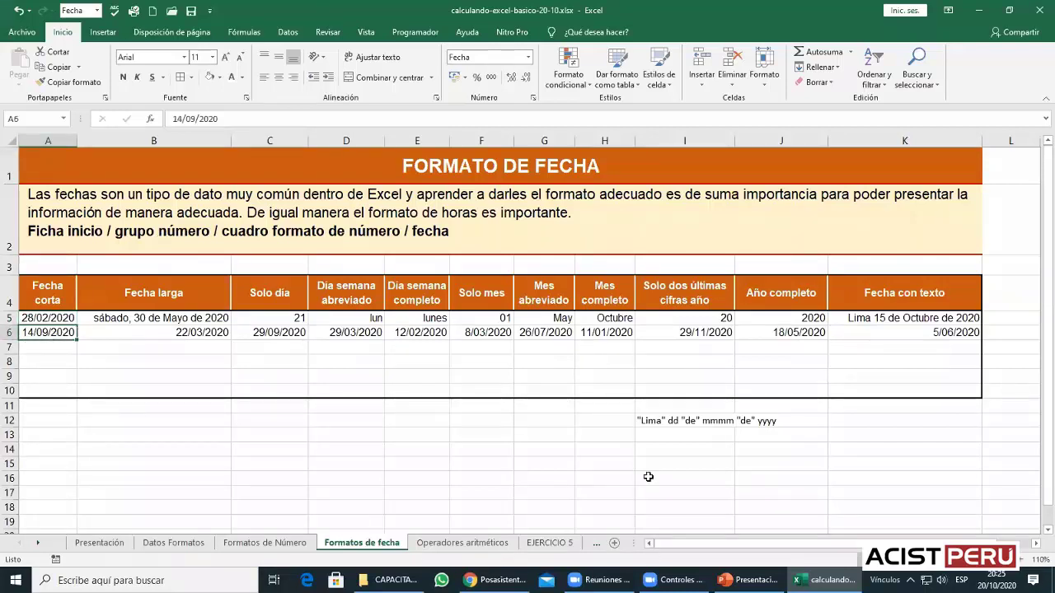
pyautogui.click(533, 98)
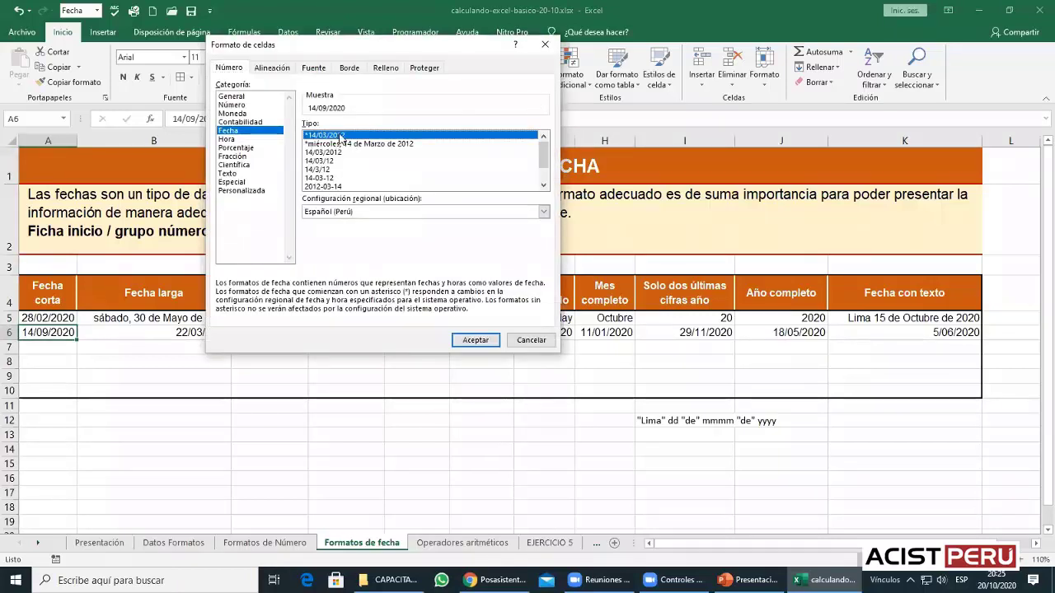
pyautogui.click(471, 340)
# - Type the date 20/10/2020 into cell C13
pyautogui.click(266, 435)
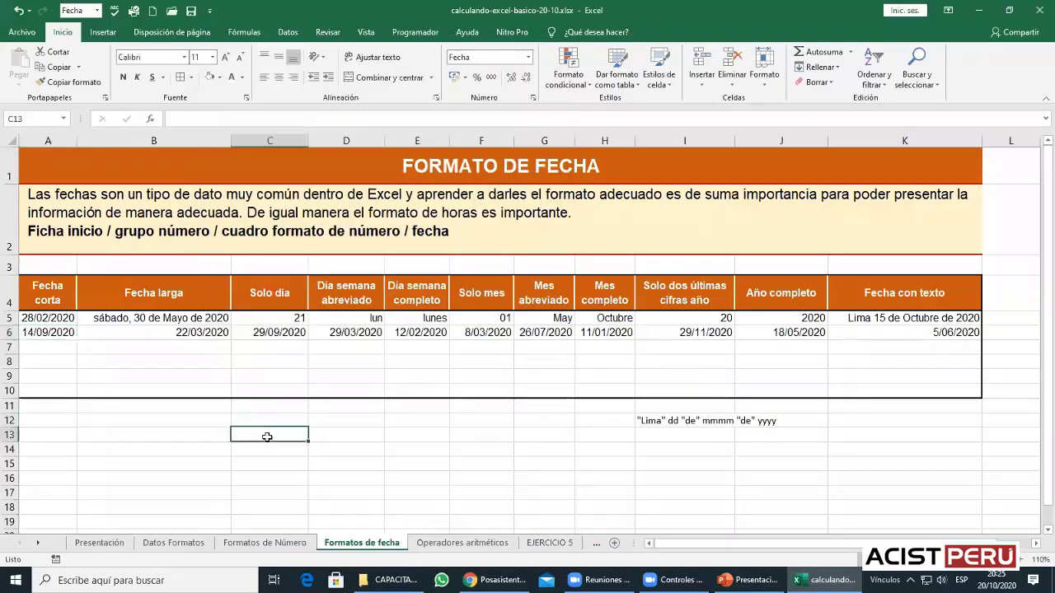
pyautogui.write('1')
pyautogui.press('BackSpace')
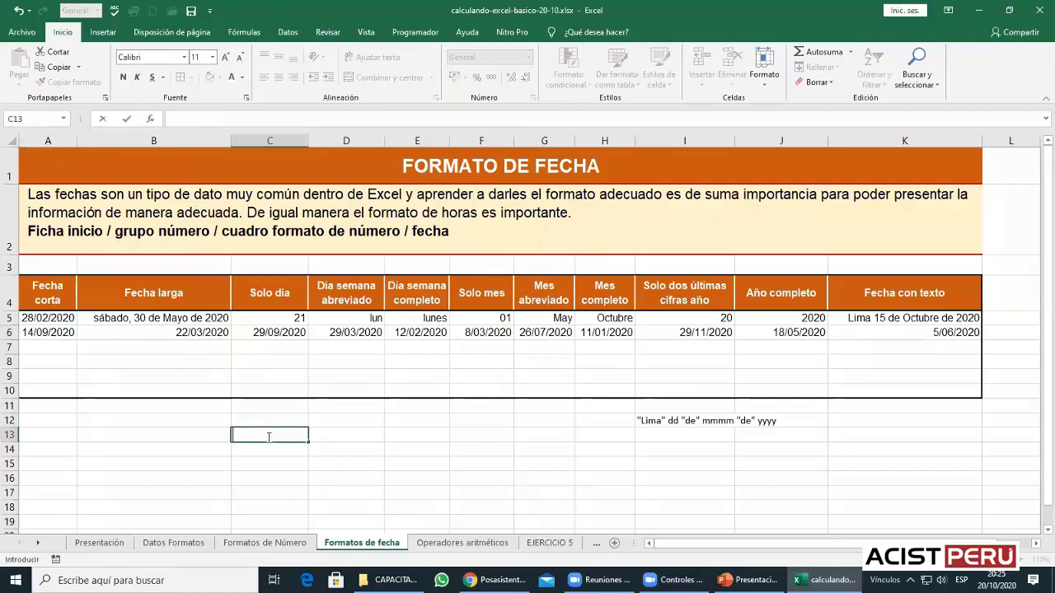
pyautogui.write('20')
pyautogui.write('/10')
pyautogui.write('-')
pyautogui.press('BackSpace')
pyautogui.write('/')
pyautogui.write('2020')
pyautogui.press('Return')
pyautogui.click(270, 435)
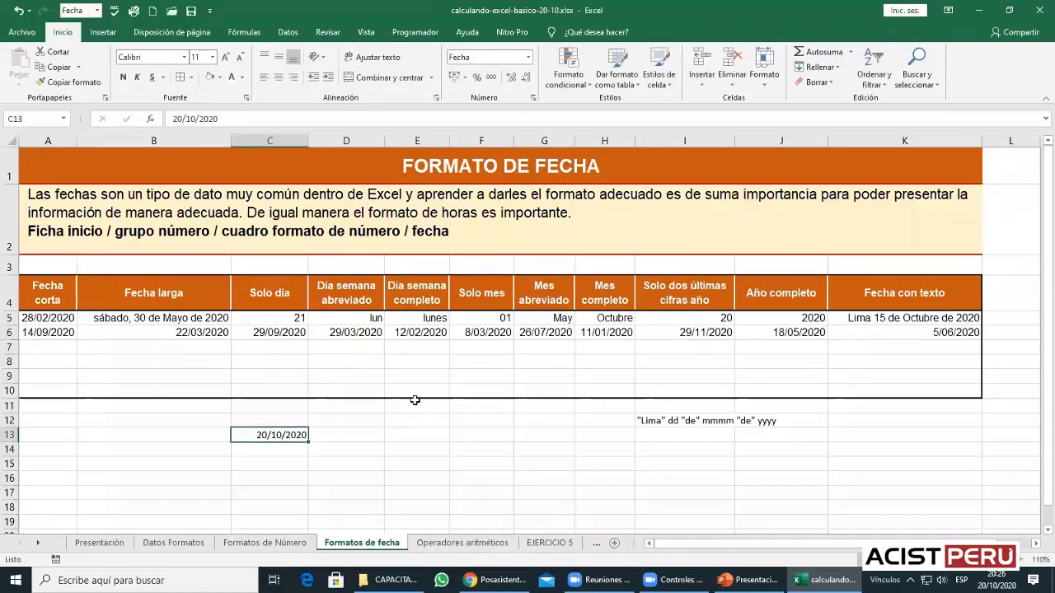
# - Format B6 with the long date type so it reads domingo, 22 de Marzo de 2020
pyautogui.click(211, 333)
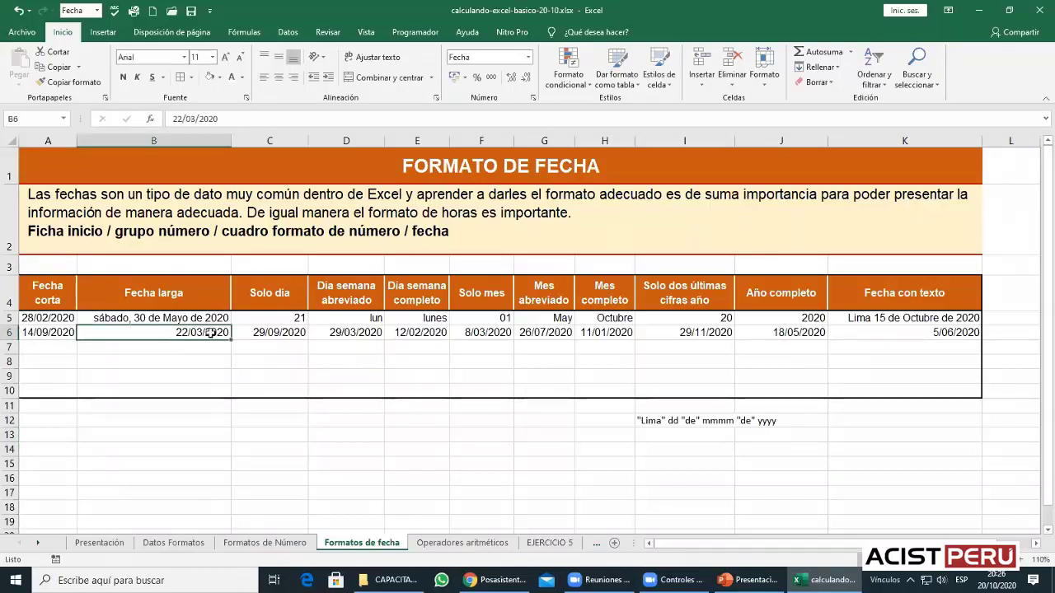
pyautogui.click(533, 98)
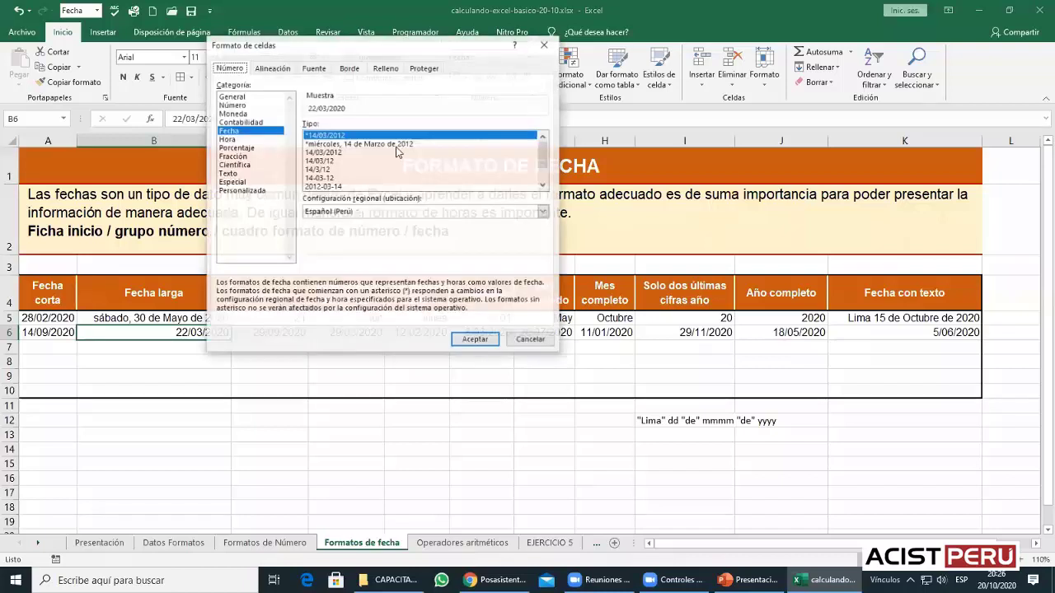
pyautogui.click(345, 144)
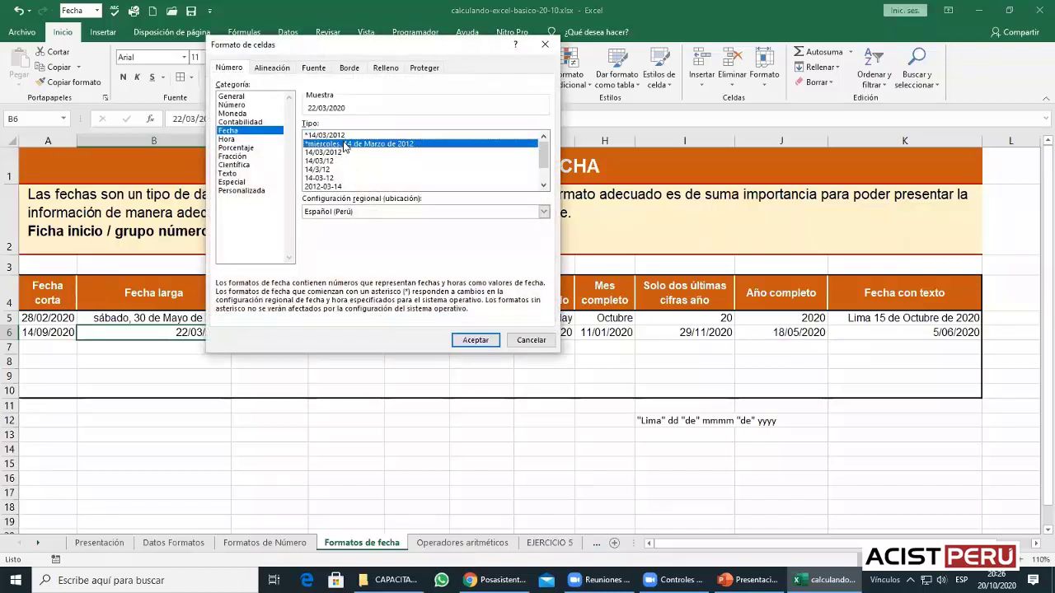
pyautogui.click(475, 340)
pyautogui.click(381, 373)
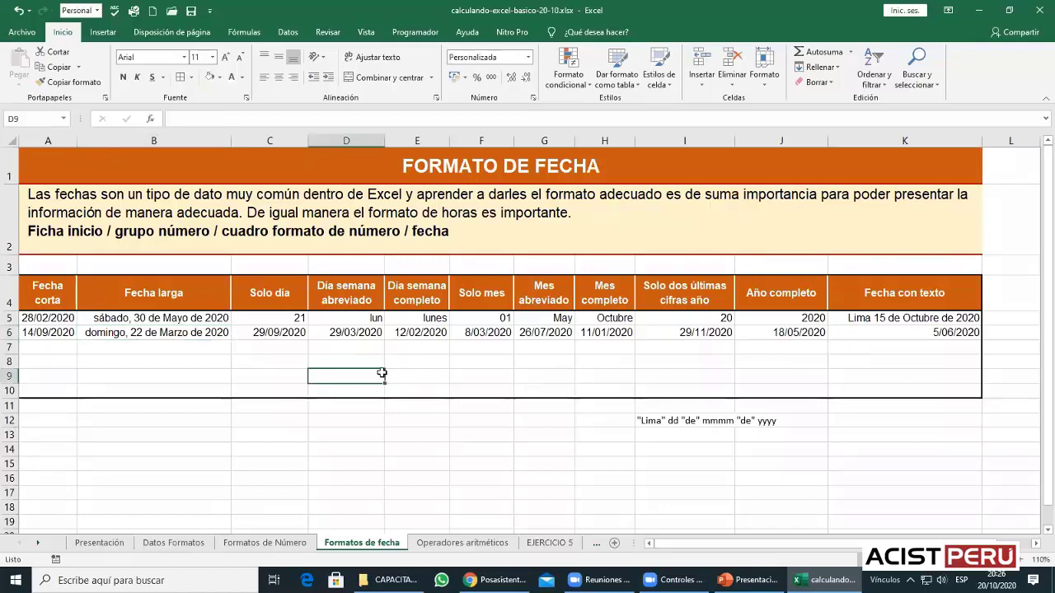
pyautogui.click(274, 332)
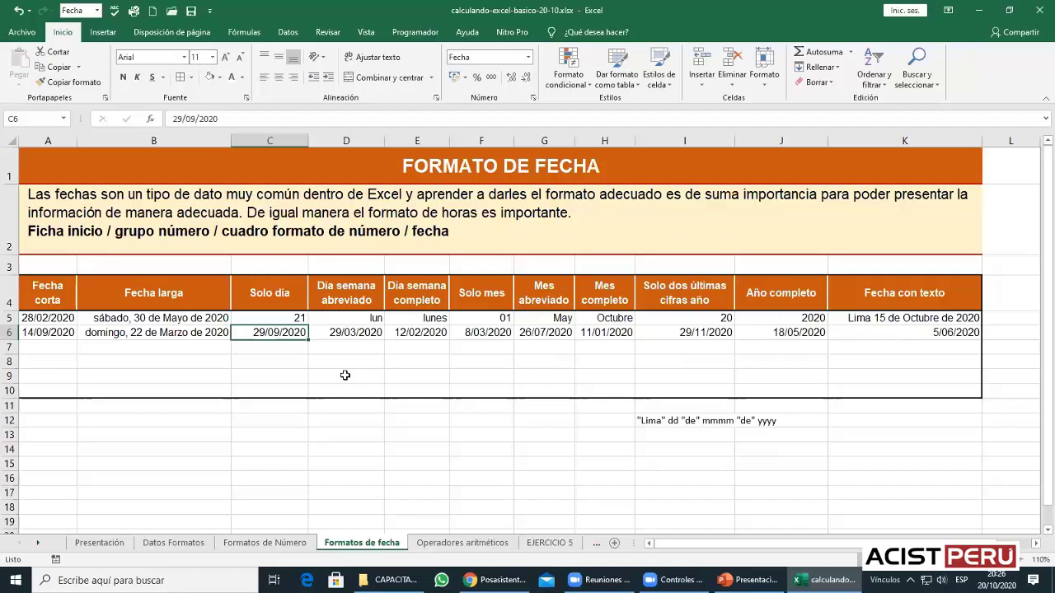
# - Enter 29 in C6, test 29 in C13, then clear C13
pyautogui.write('29')
pyautogui.press('Return')
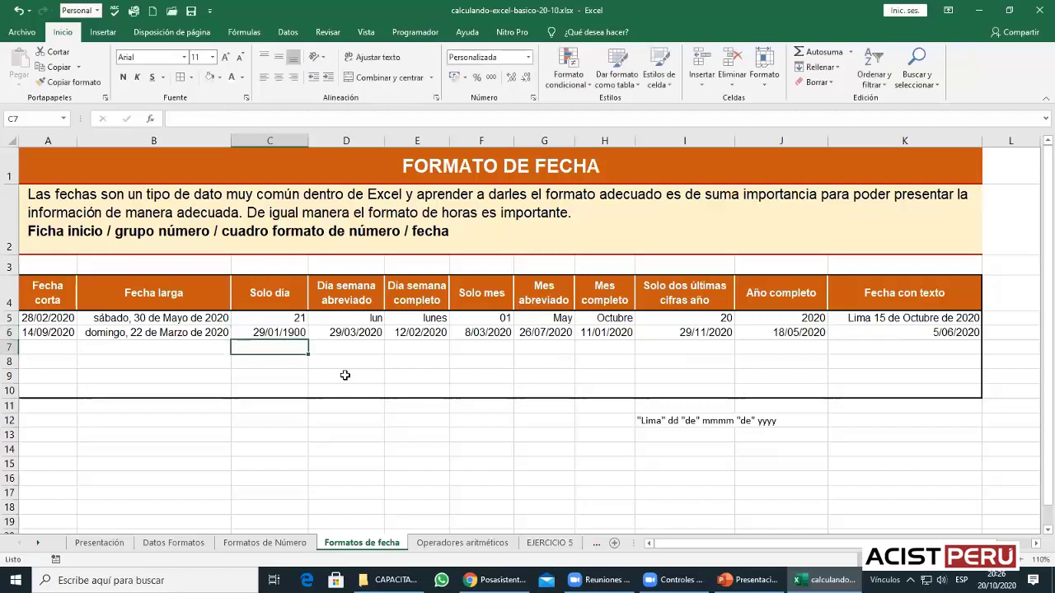
pyautogui.click(294, 330)
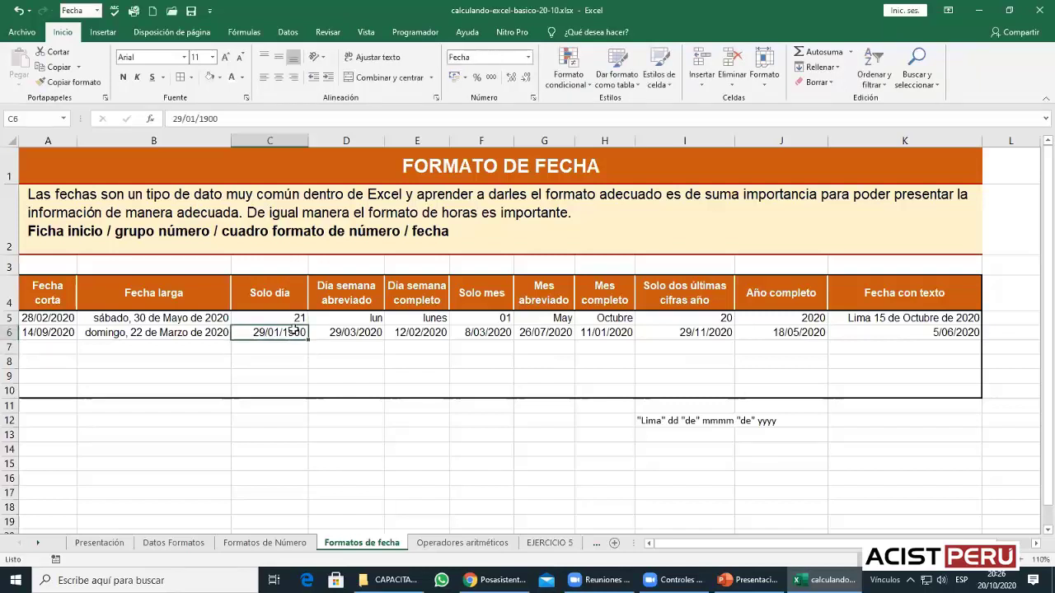
pyautogui.click(266, 434)
pyautogui.write('29')
pyautogui.press('Return')
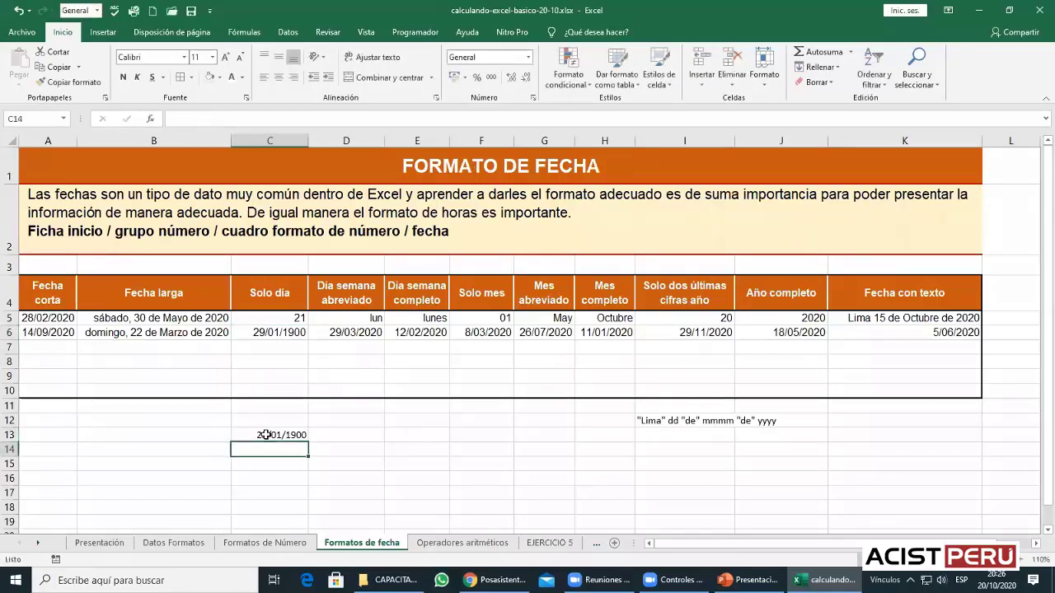
pyautogui.click(265, 434)
pyautogui.press('Delete')
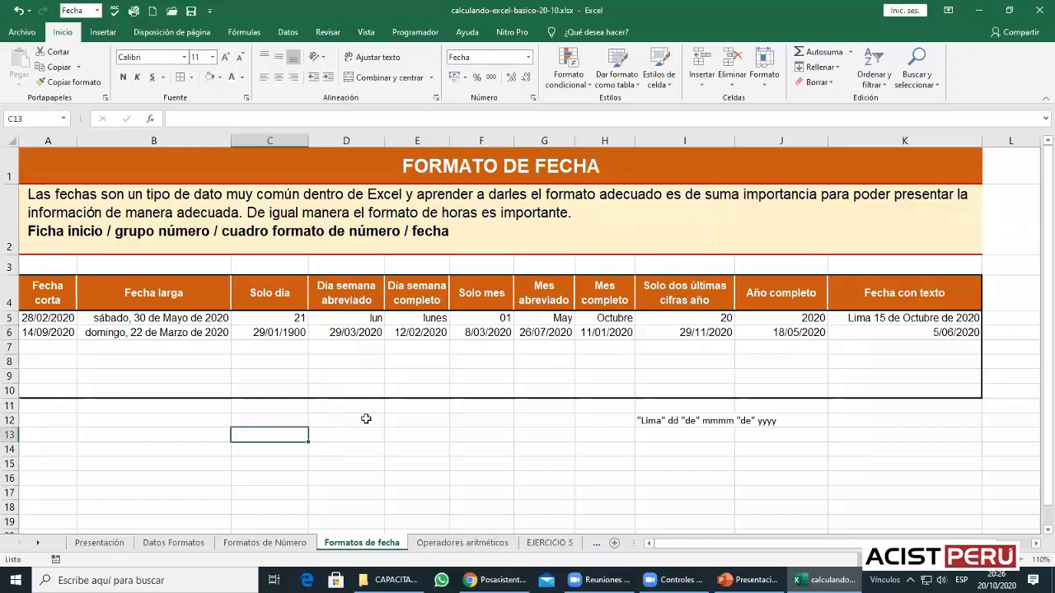
# - Test 29 in E15 and a period in E16, clear E15, then reselect C6
pyautogui.press('Right')
pyautogui.press('Right')
pyautogui.press('Down')
pyautogui.press('Down')
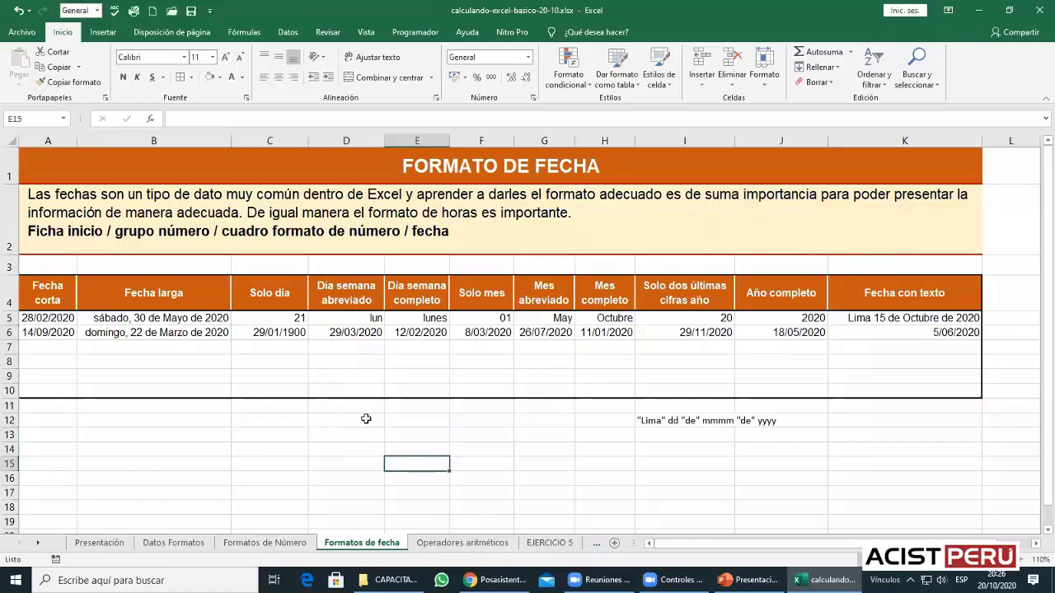
pyautogui.write('29')
pyautogui.press('Return')
pyautogui.write('.')
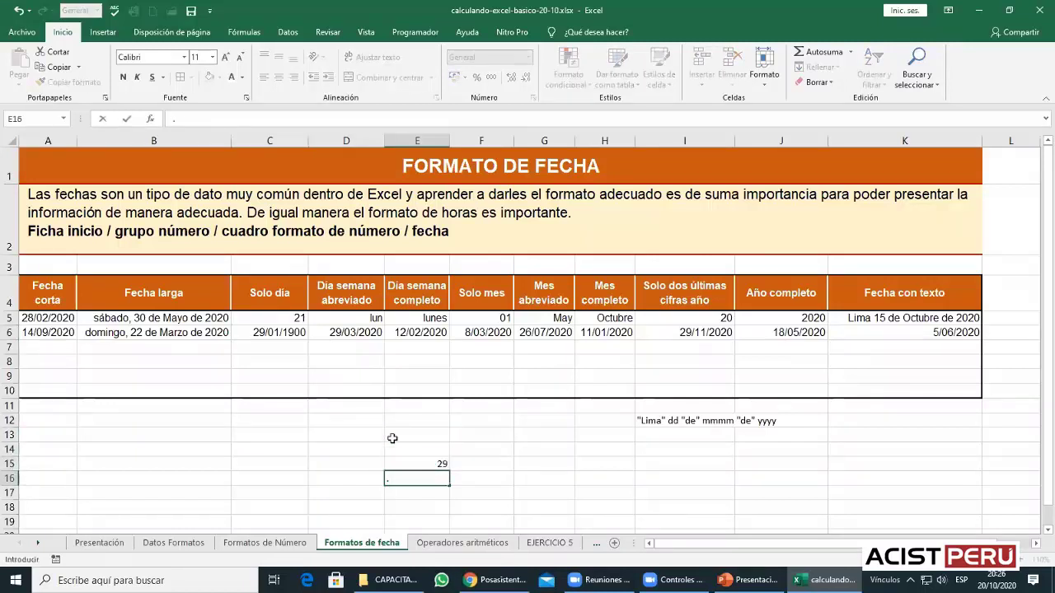
pyautogui.press('Up')
pyautogui.press('Delete')
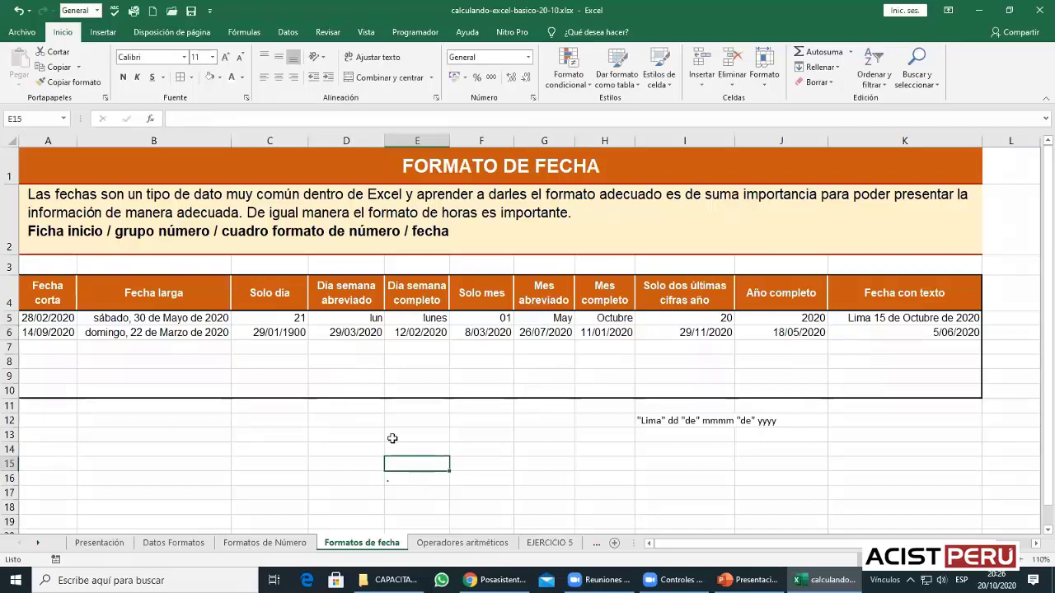
pyautogui.click(268, 329)
pyautogui.click(280, 318)
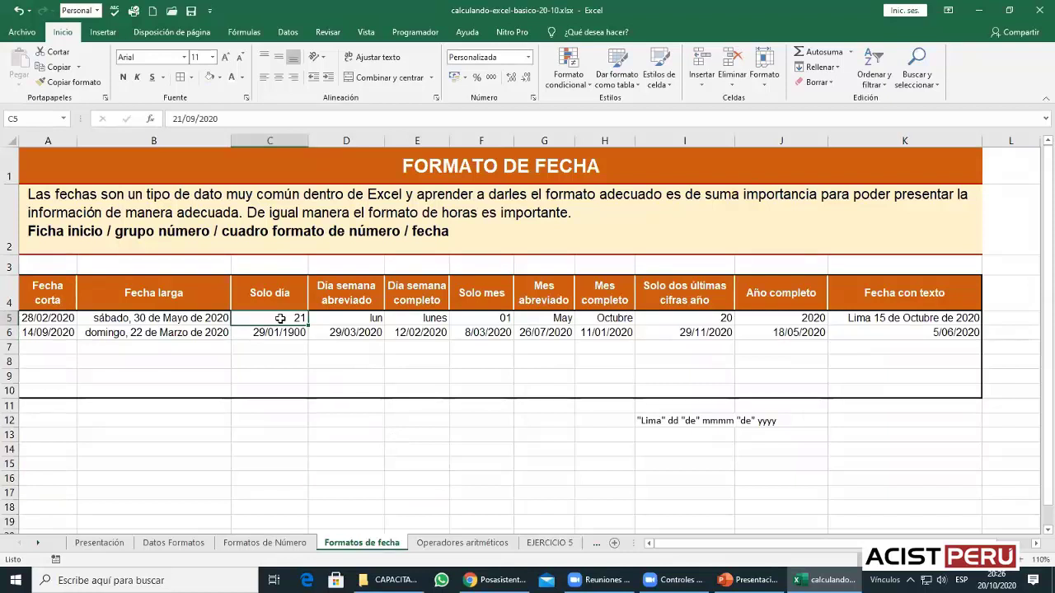
pyautogui.click(281, 332)
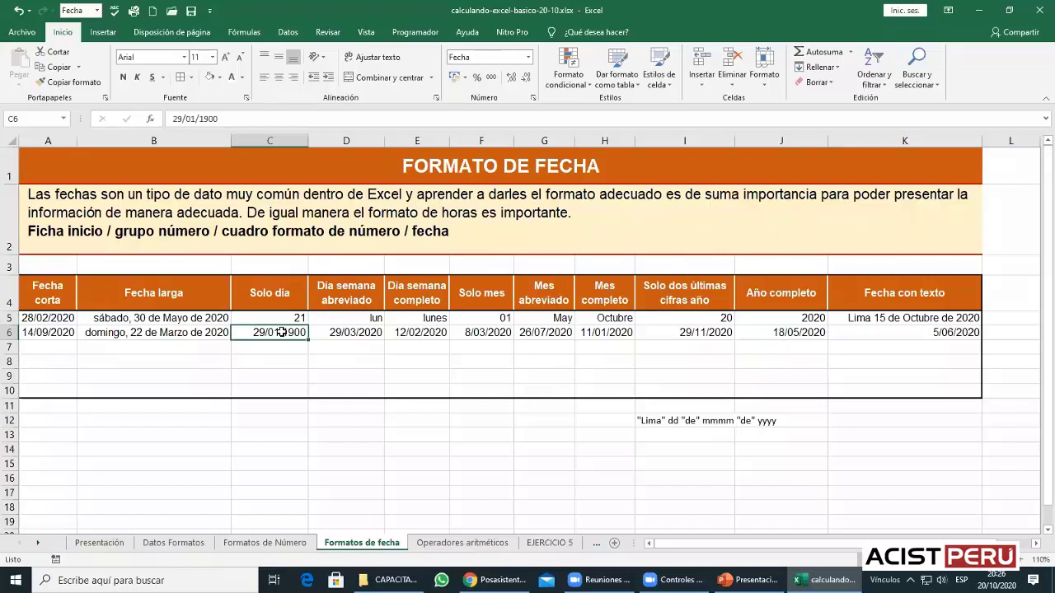
# - Give C6 the custom format dd so it displays only the day, 29
pyautogui.click(534, 98)
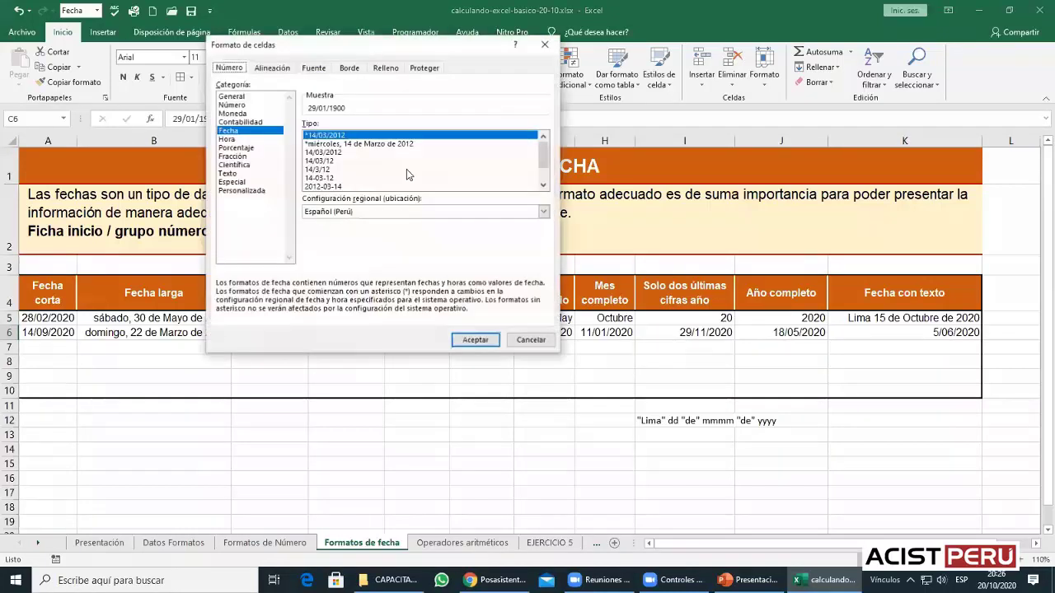
pyautogui.click(241, 190)
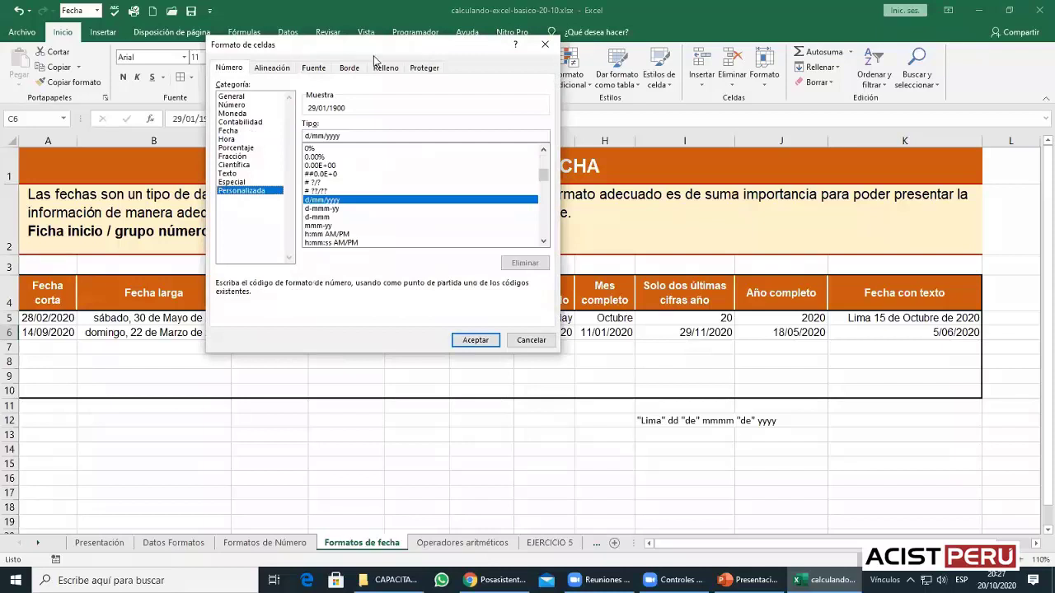
pyautogui.moveTo(357, 54); pyautogui.dragTo(567, 148)
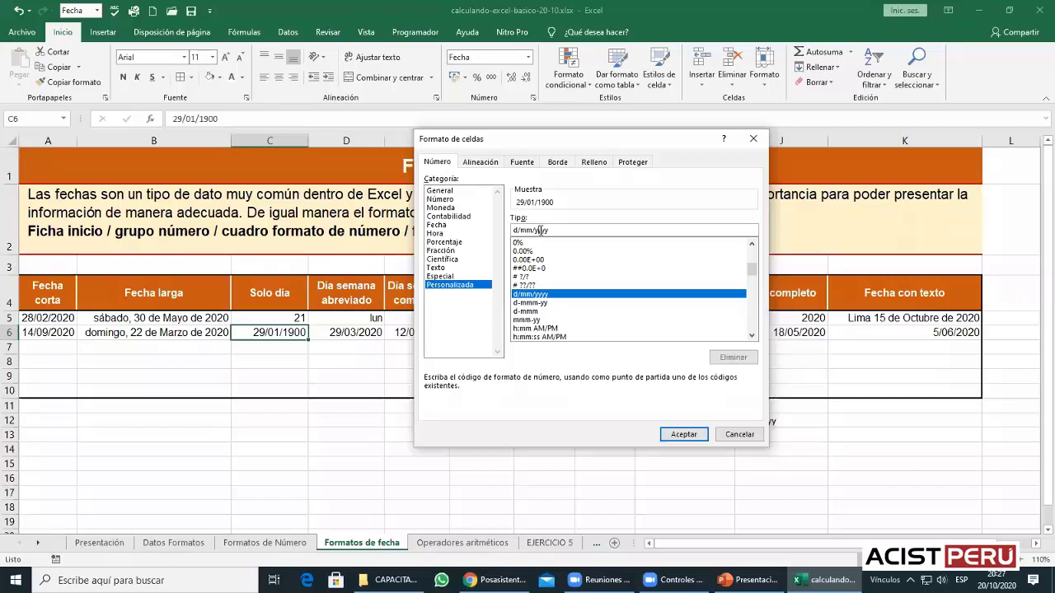
pyautogui.moveTo(514, 230); pyautogui.dragTo(591, 228)
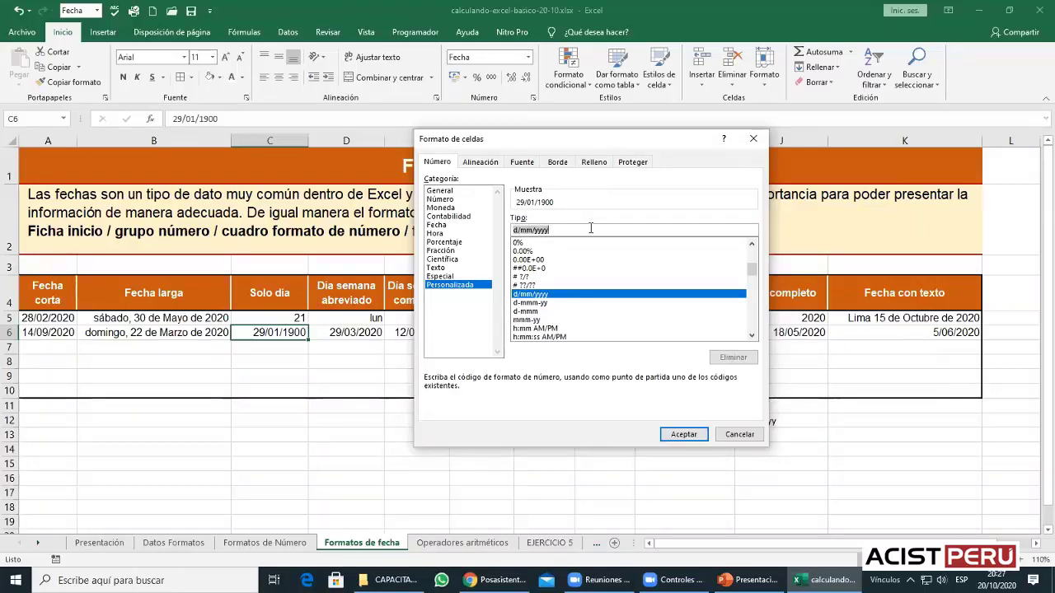
pyautogui.write('DD')
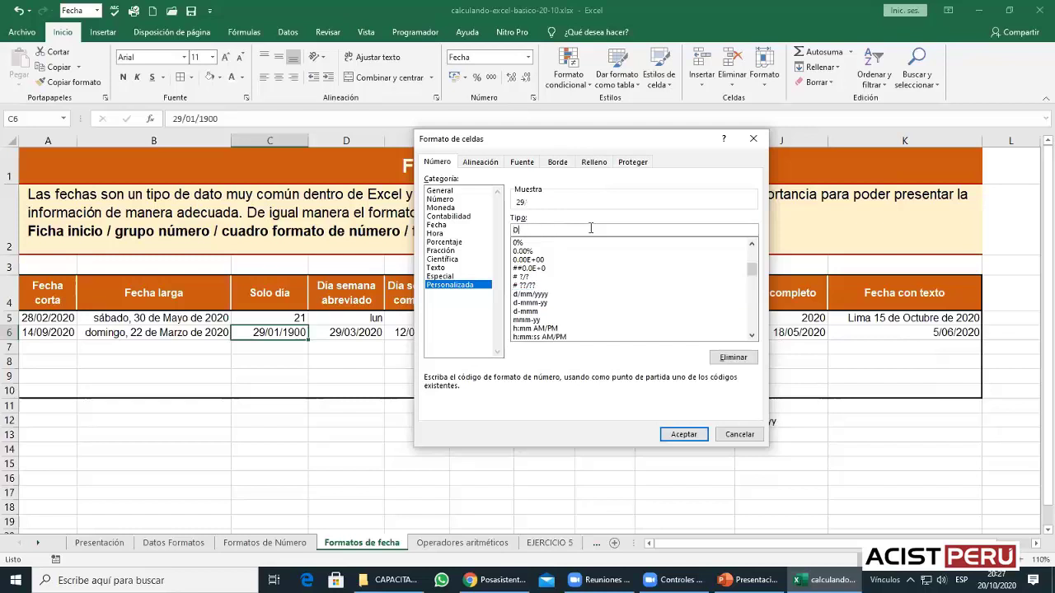
pyautogui.press('BackSpace')
pyautogui.write('dd')
pyautogui.click(683, 435)
pyautogui.click(345, 377)
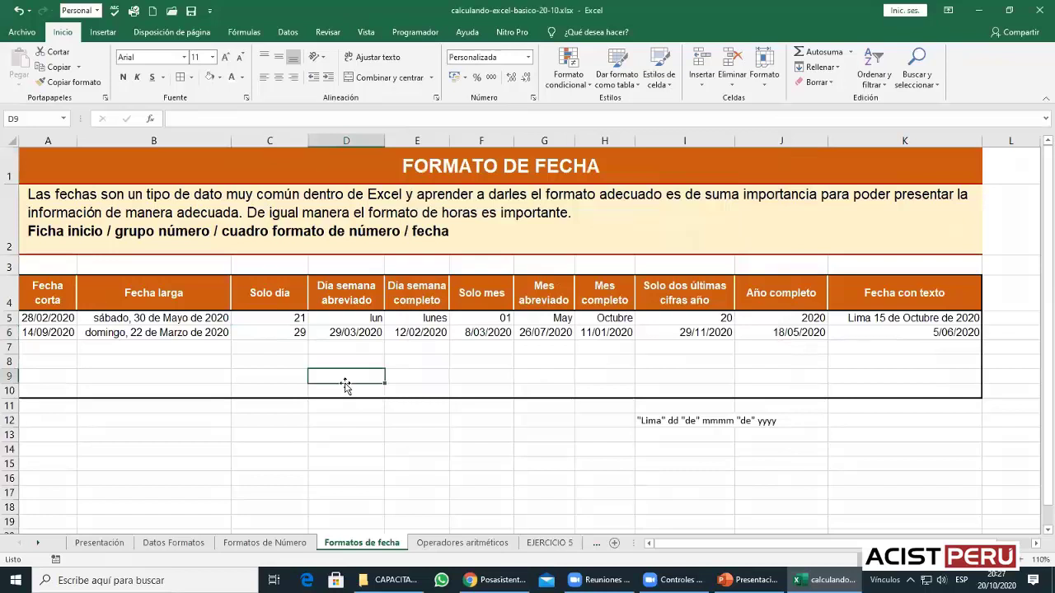
pyautogui.click(286, 332)
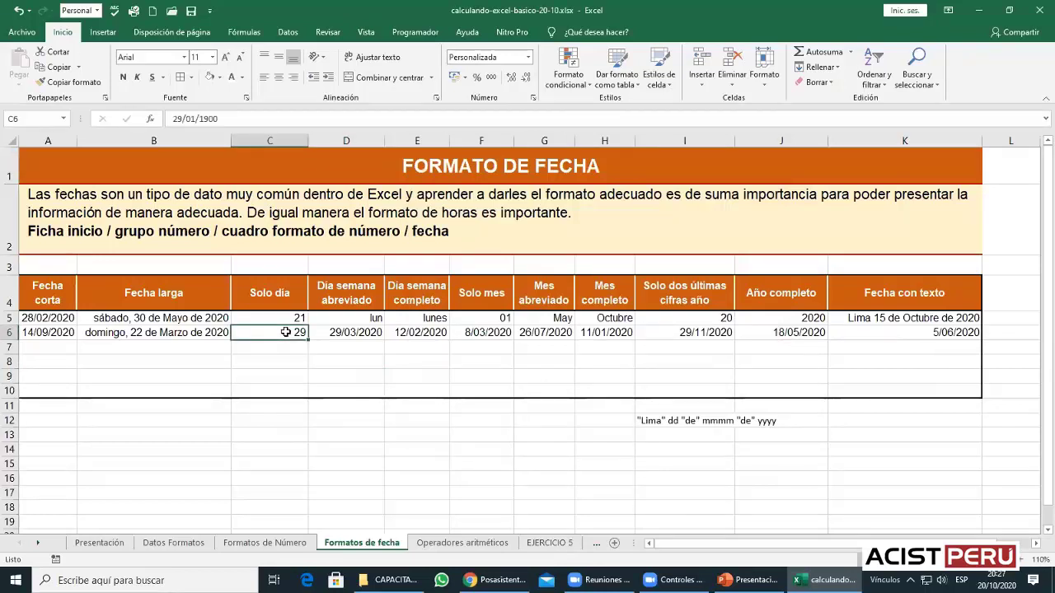
pyautogui.click(336, 333)
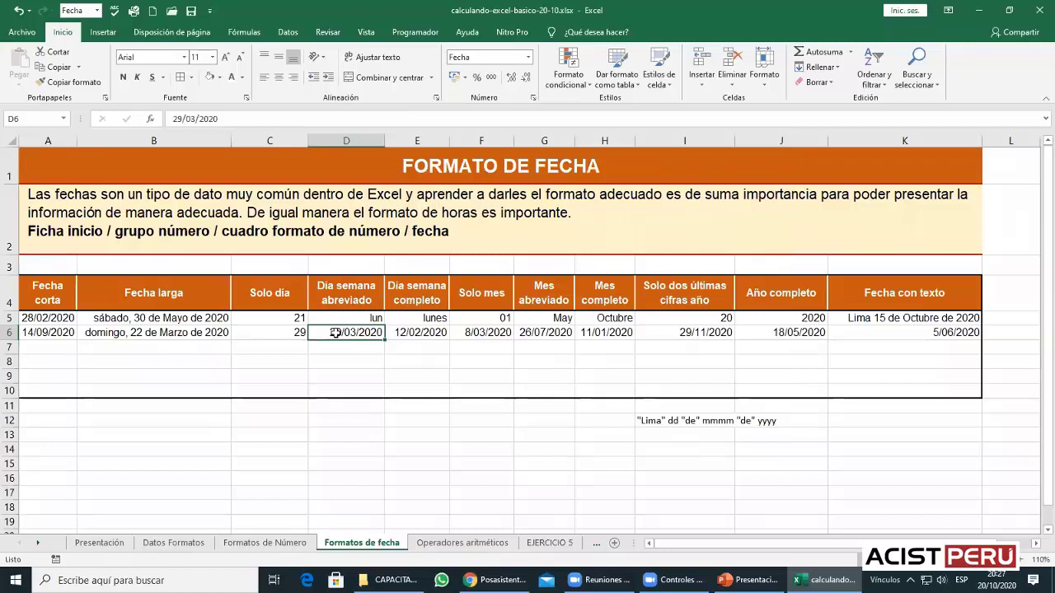
# - Format D6 with custom ddd so it shows the abbreviated weekday dom
pyautogui.click(534, 98)
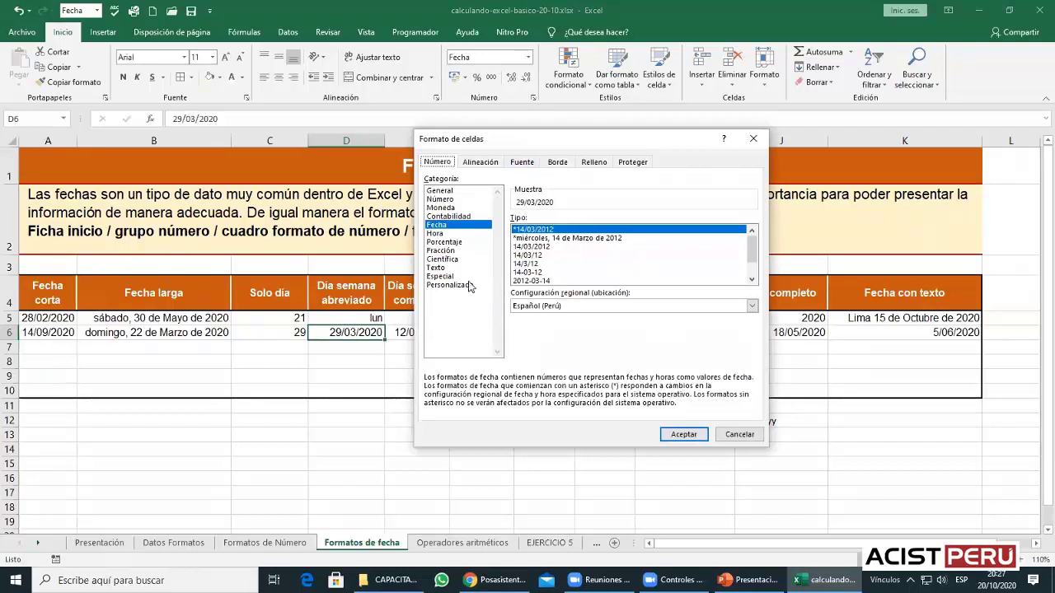
pyautogui.click(468, 284)
pyautogui.doubleClick(565, 231)
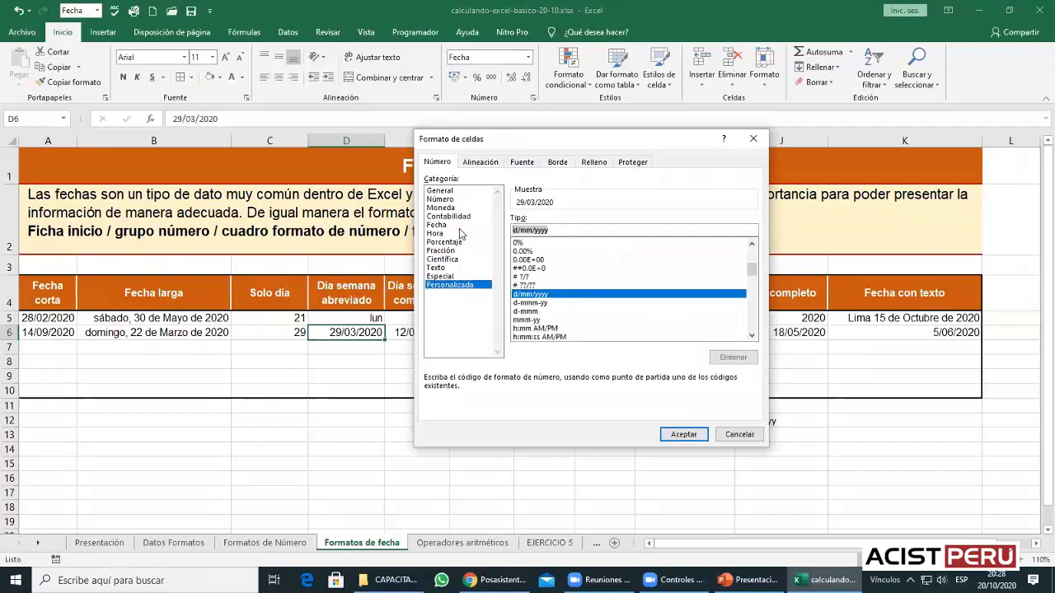
pyautogui.write('dddd')
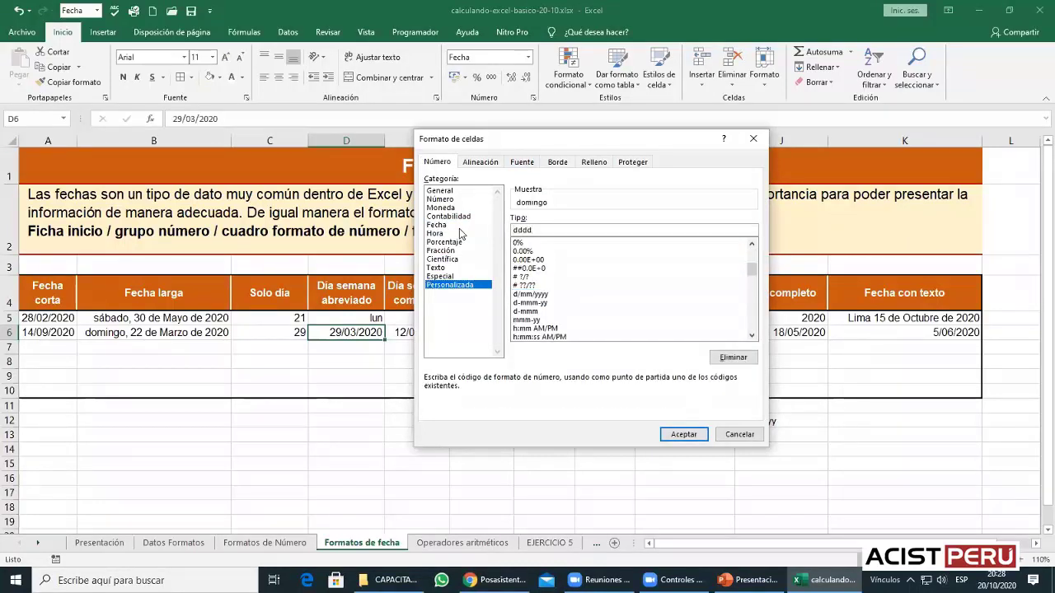
pyautogui.press('Return')
pyautogui.click(391, 372)
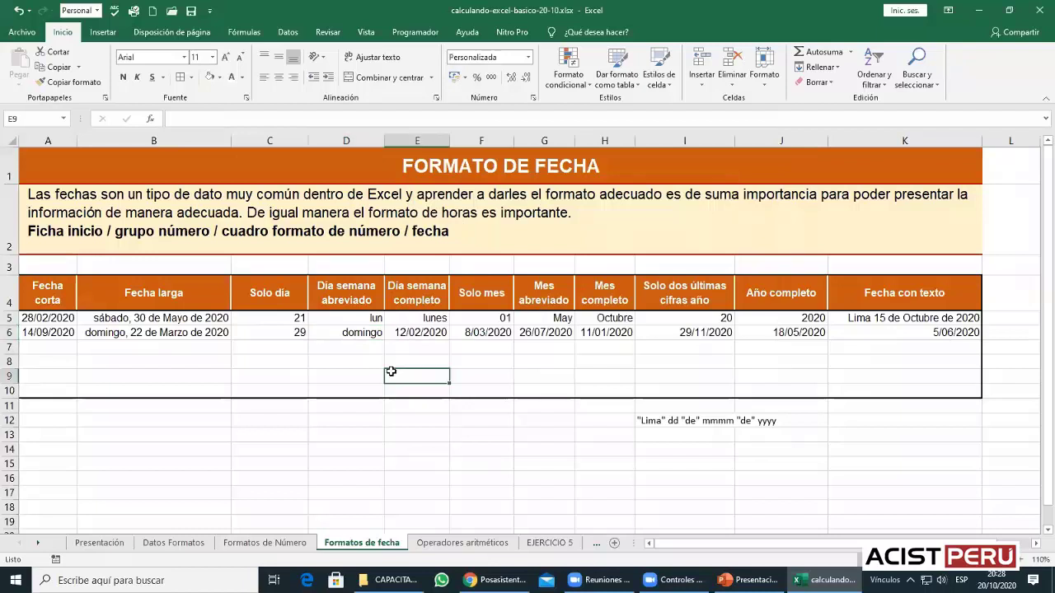
pyautogui.click(349, 332)
pyautogui.click(533, 99)
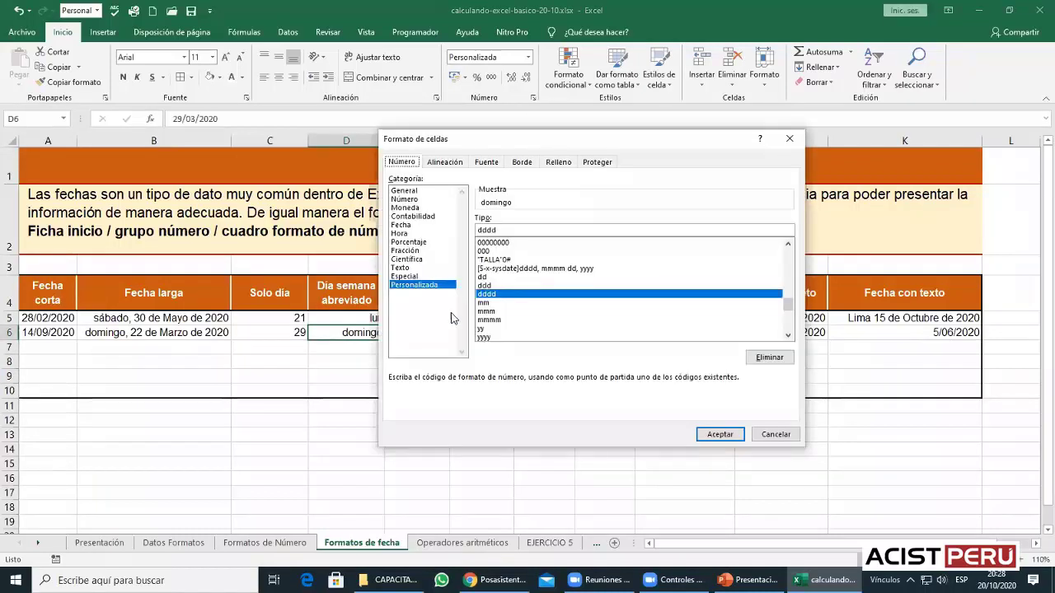
pyautogui.write('dd')
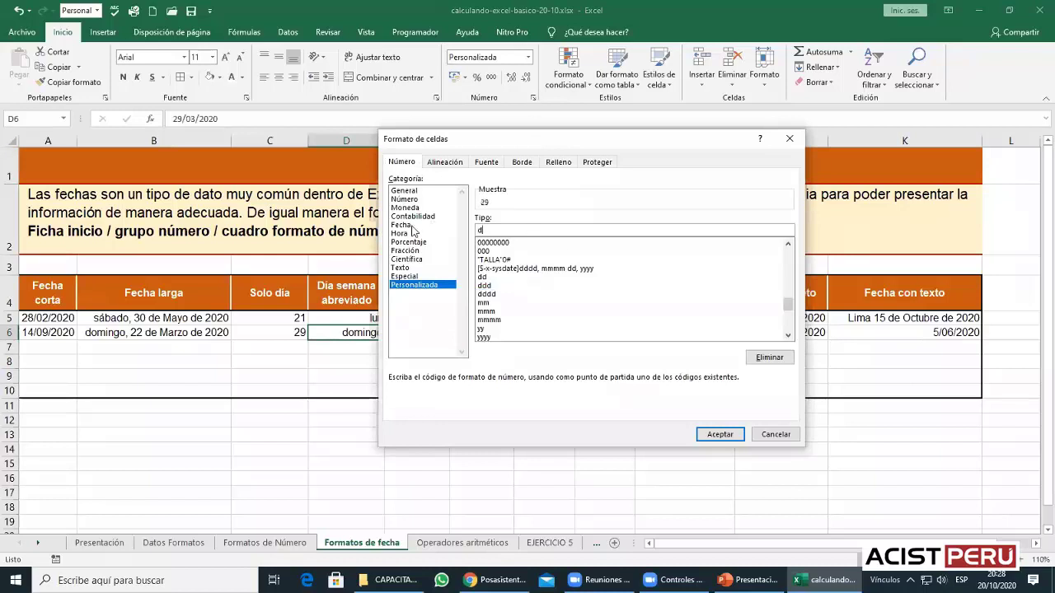
pyautogui.press('Return')
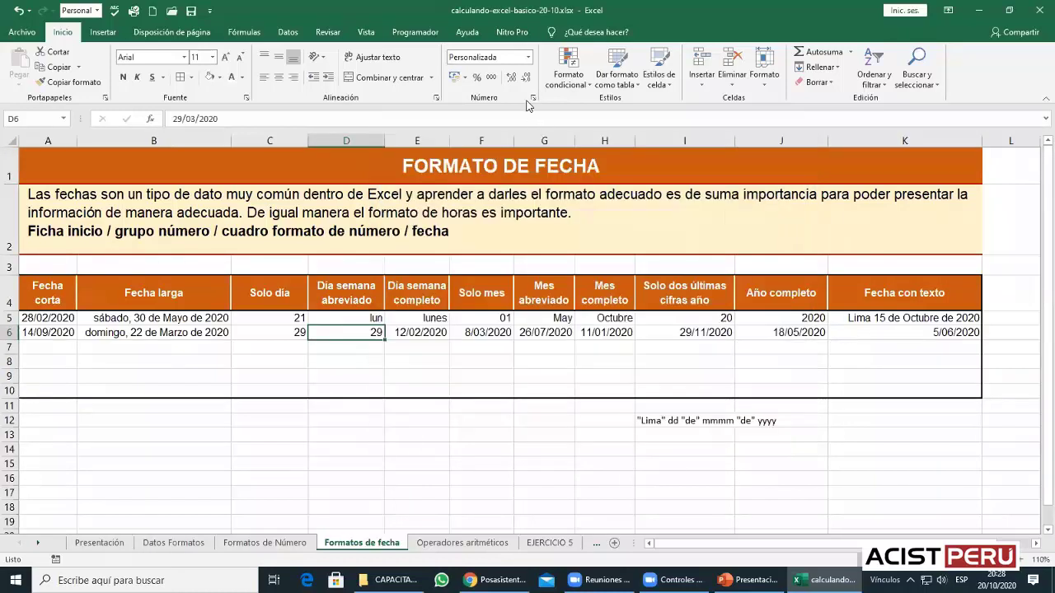
pyautogui.hotkey('ctrl', '1')
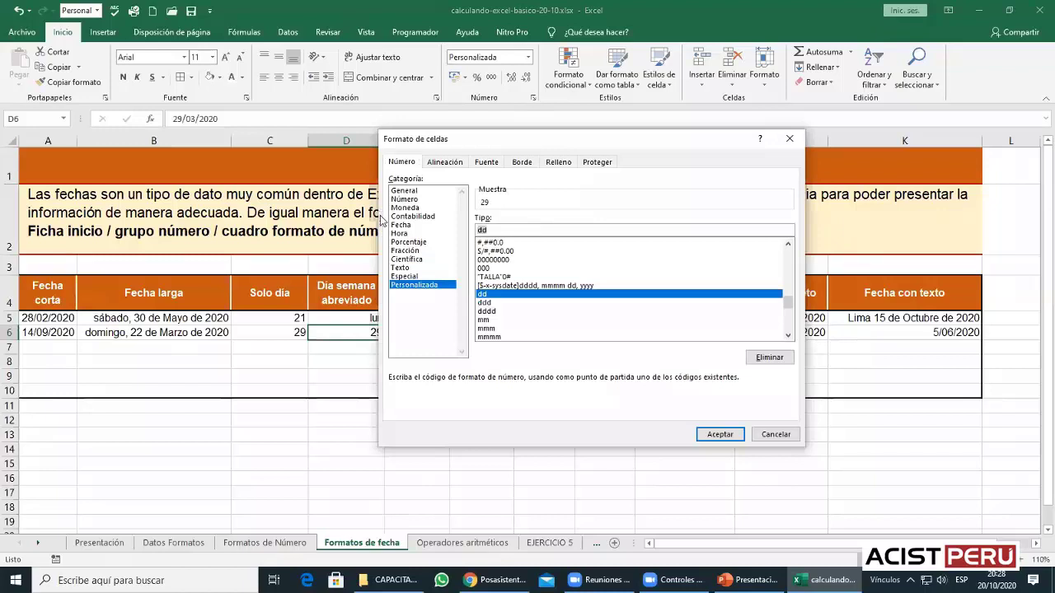
pyautogui.press('BackSpace')
pyautogui.write('dd')
pyautogui.press('Return')
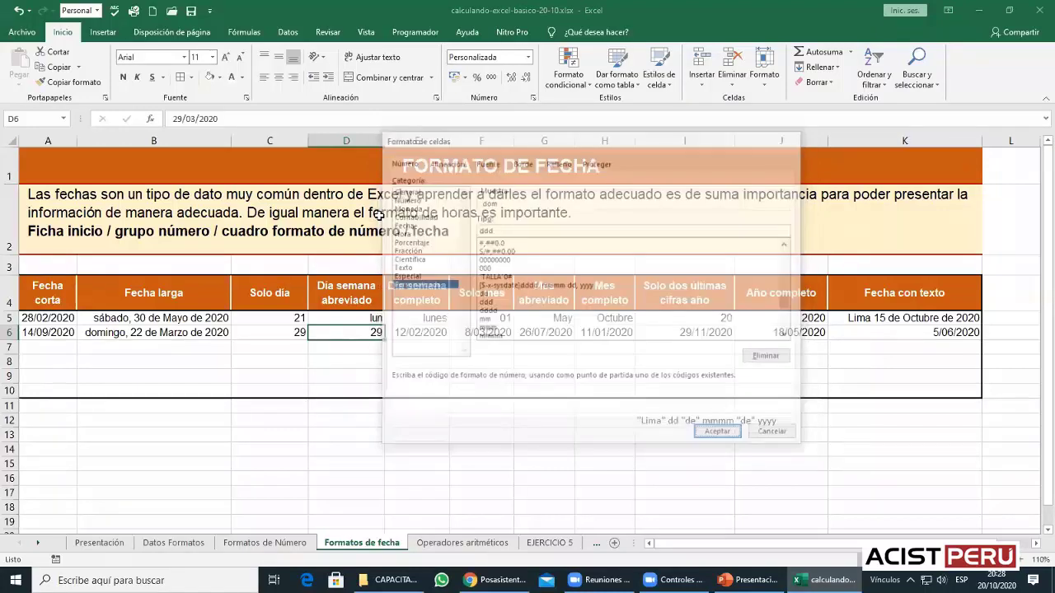
# - Format E6 with custom dddd so it shows the full weekday miércoles
pyautogui.click(412, 334)
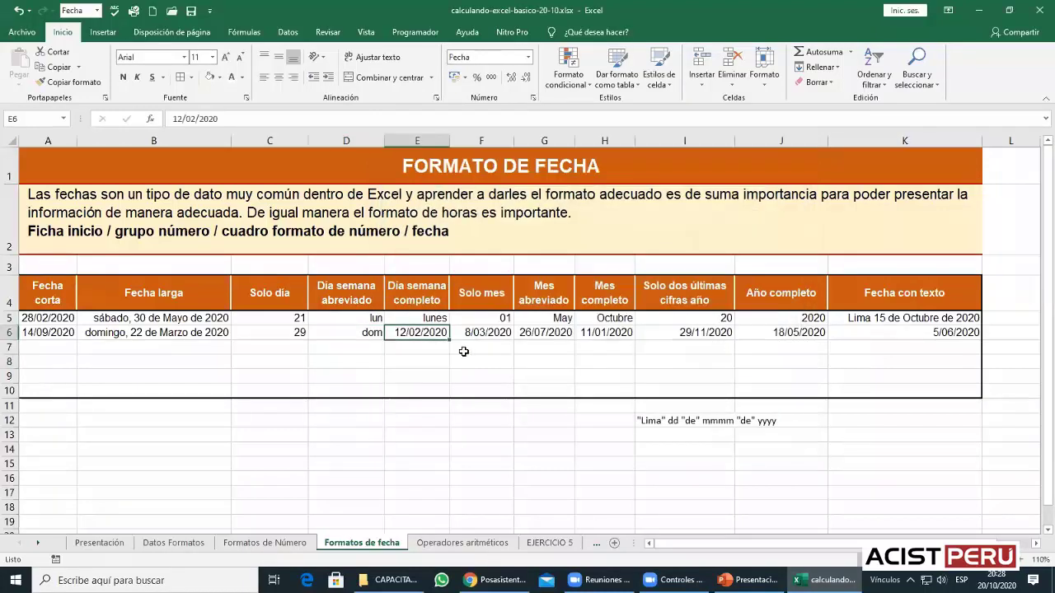
pyautogui.click(533, 97)
pyautogui.click(458, 285)
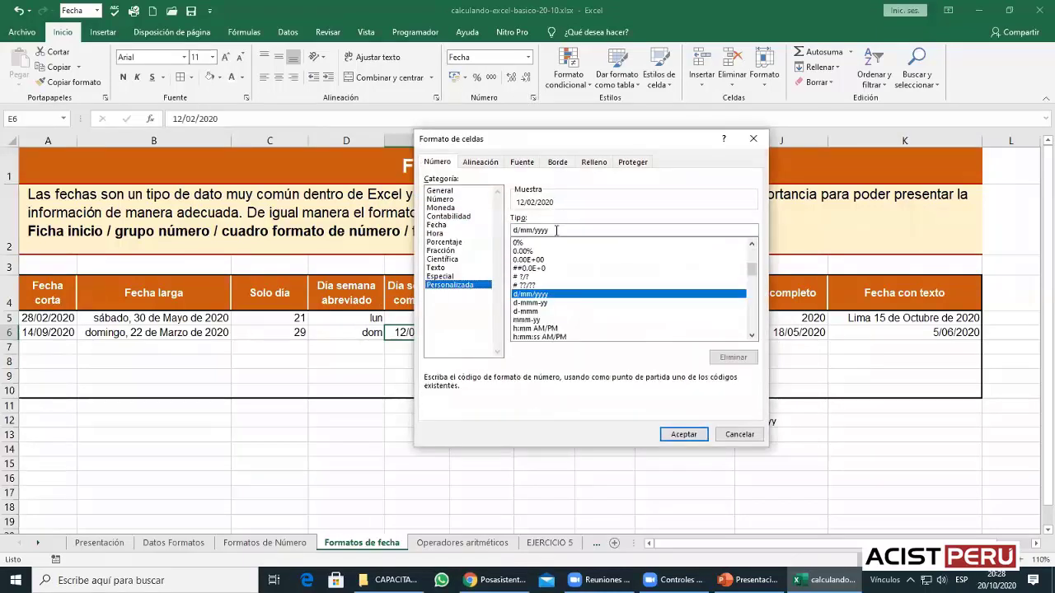
pyautogui.write('ddd')
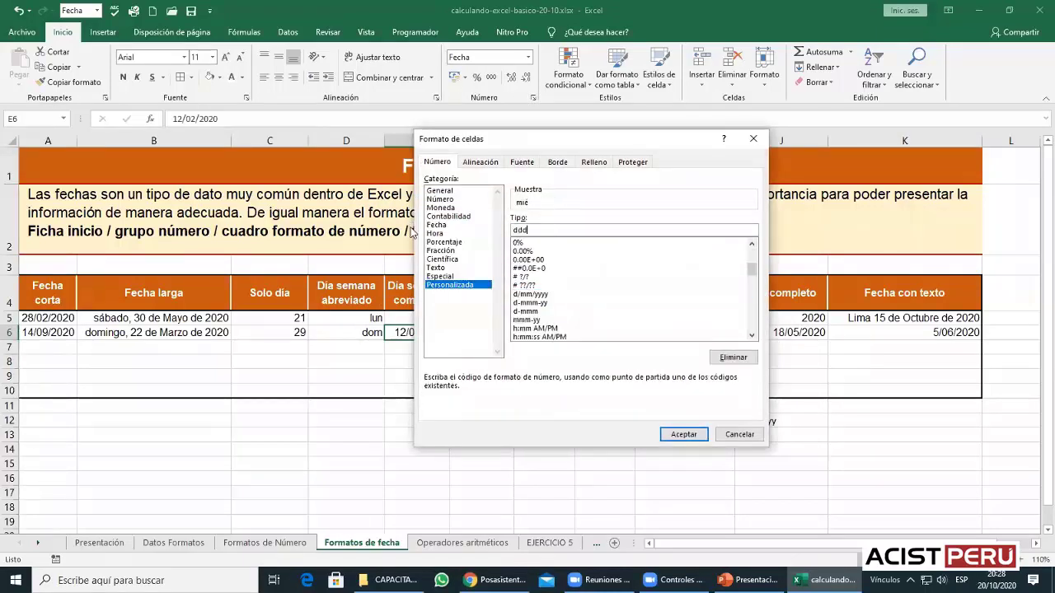
pyautogui.write('d')
pyautogui.press('Return')
pyautogui.click(481, 375)
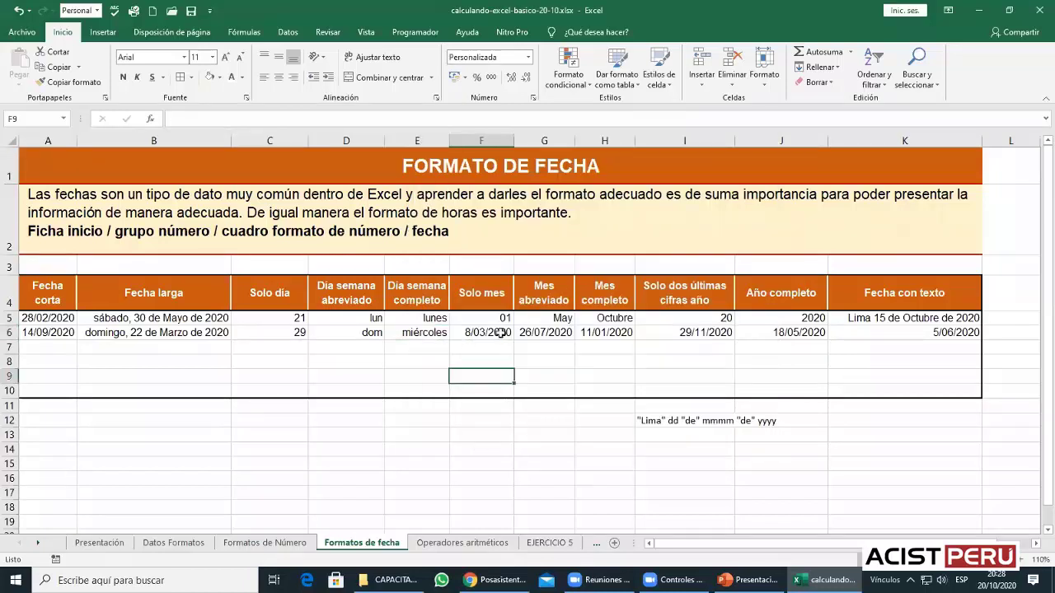
pyautogui.click(501, 332)
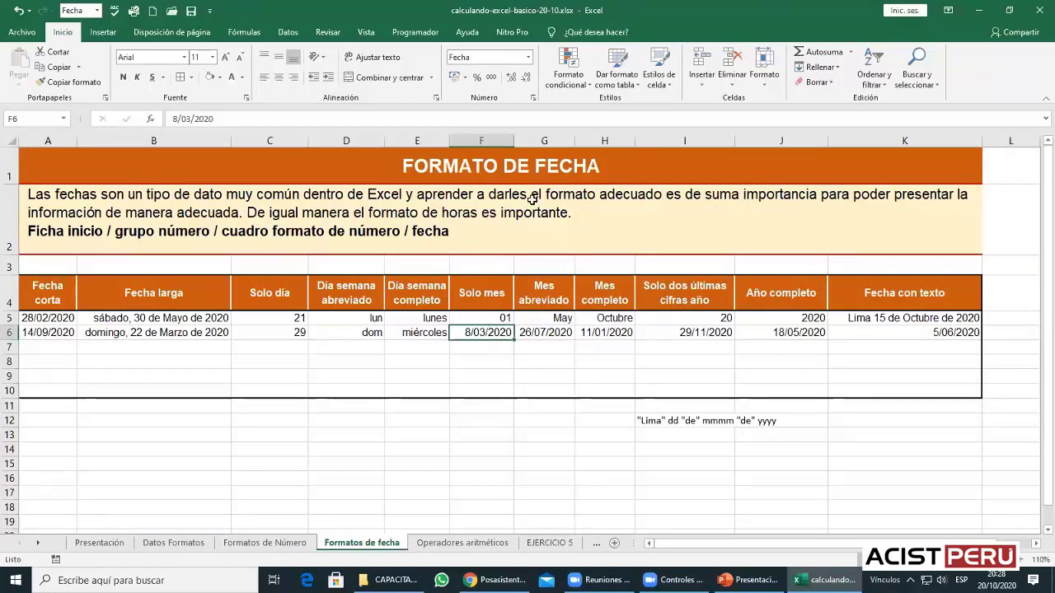
# - Apply the custom format code mm to F6 to show its month number
pyautogui.click(533, 97)
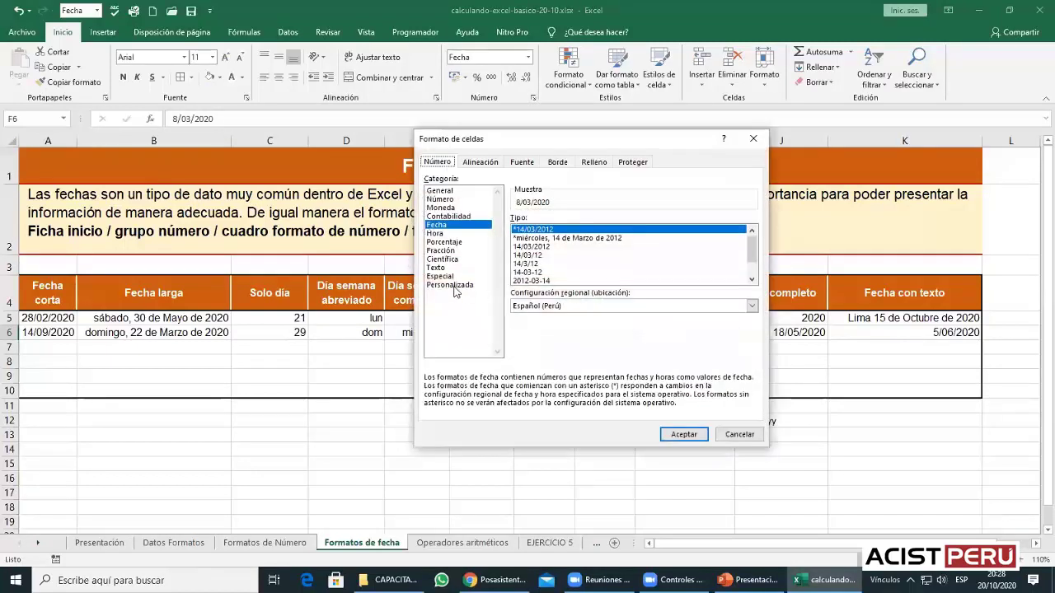
pyautogui.click(450, 285)
pyautogui.moveTo(564, 229); pyautogui.dragTo(404, 218)
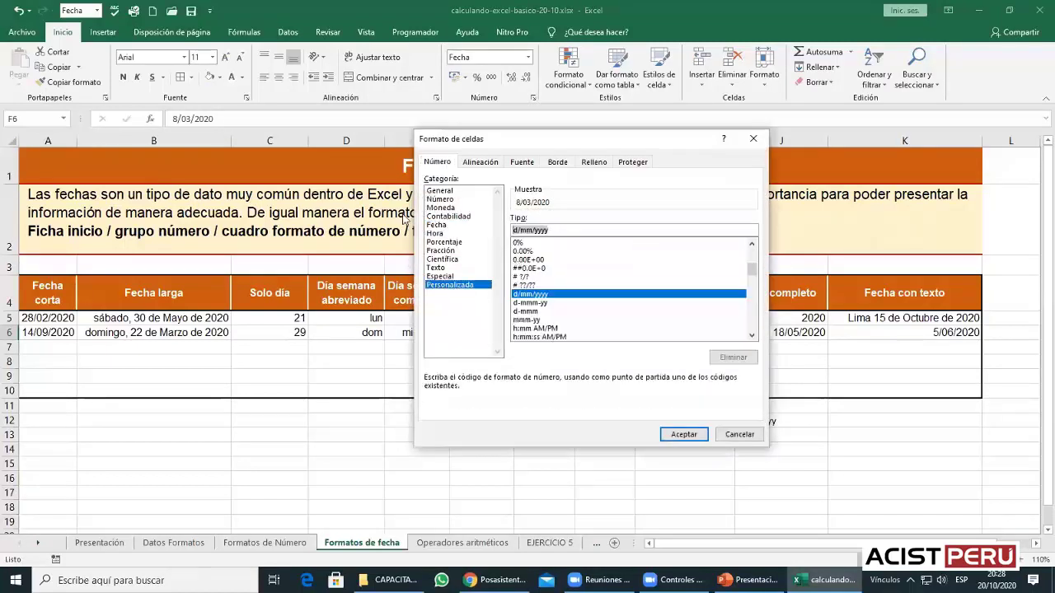
pyautogui.write('mm')
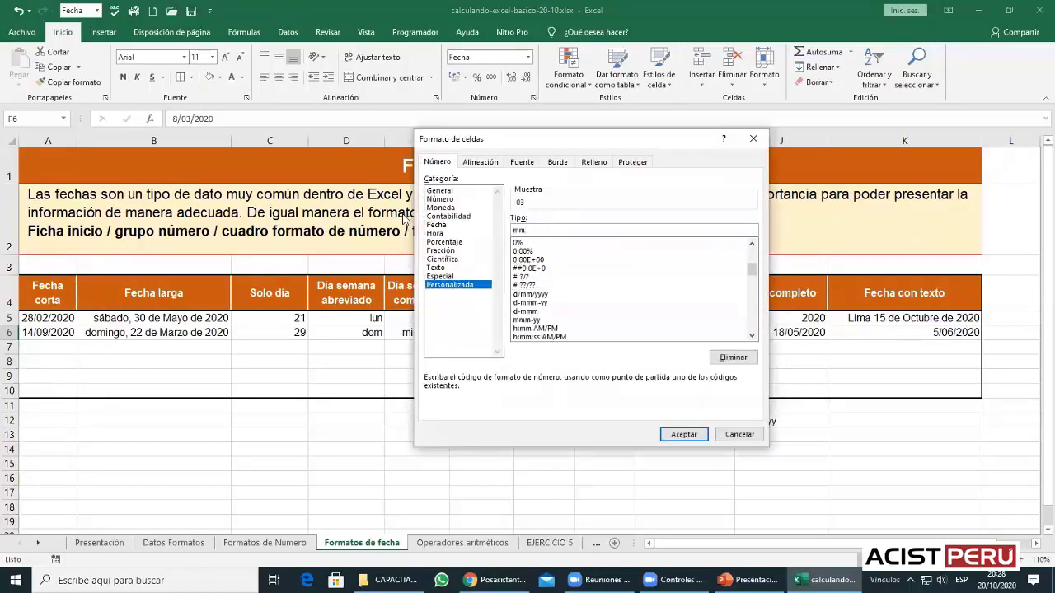
pyautogui.press('Return')
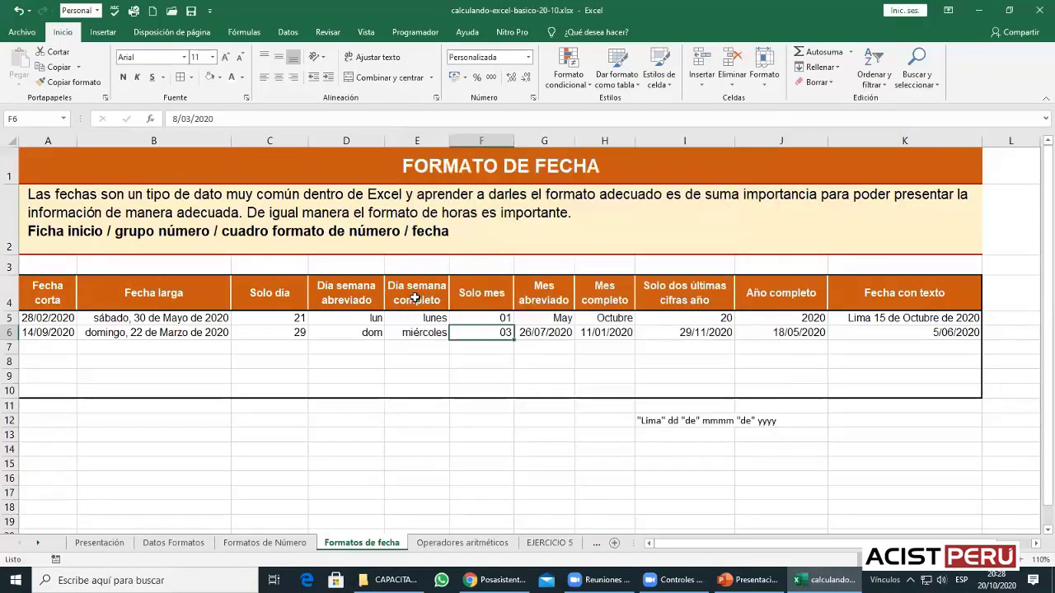
# - Change F6's custom format to mmmm so it displays Marzo
pyautogui.hotkey('ctrl', '1')
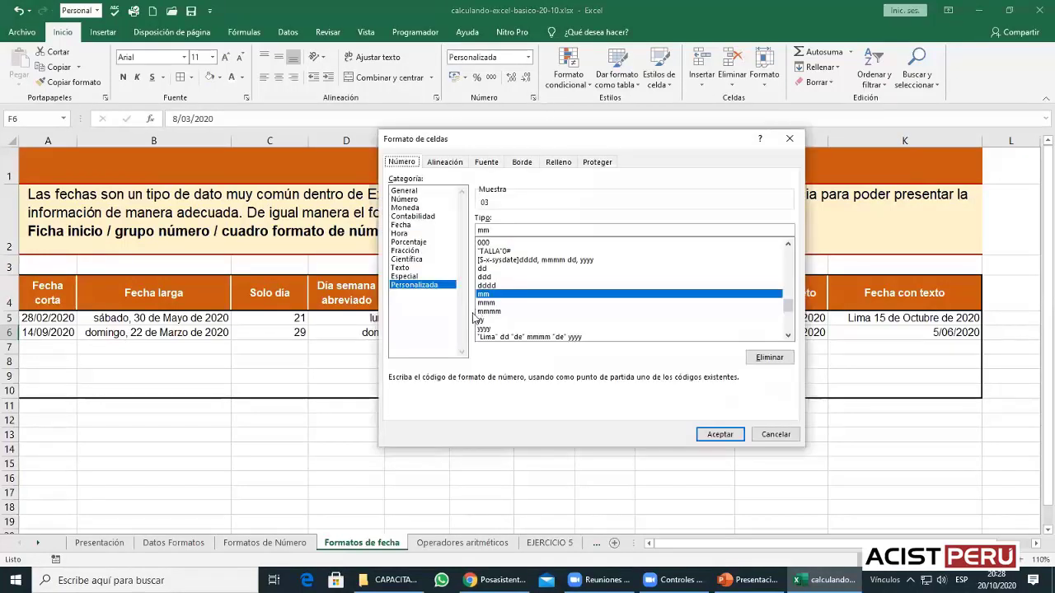
pyautogui.press('Tab')
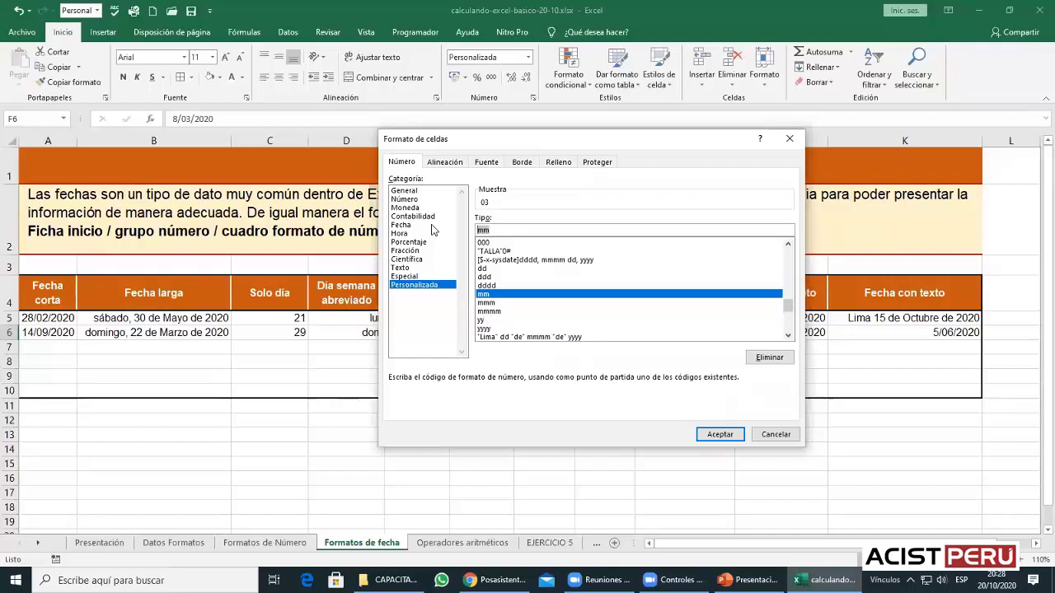
pyautogui.write('mmmm')
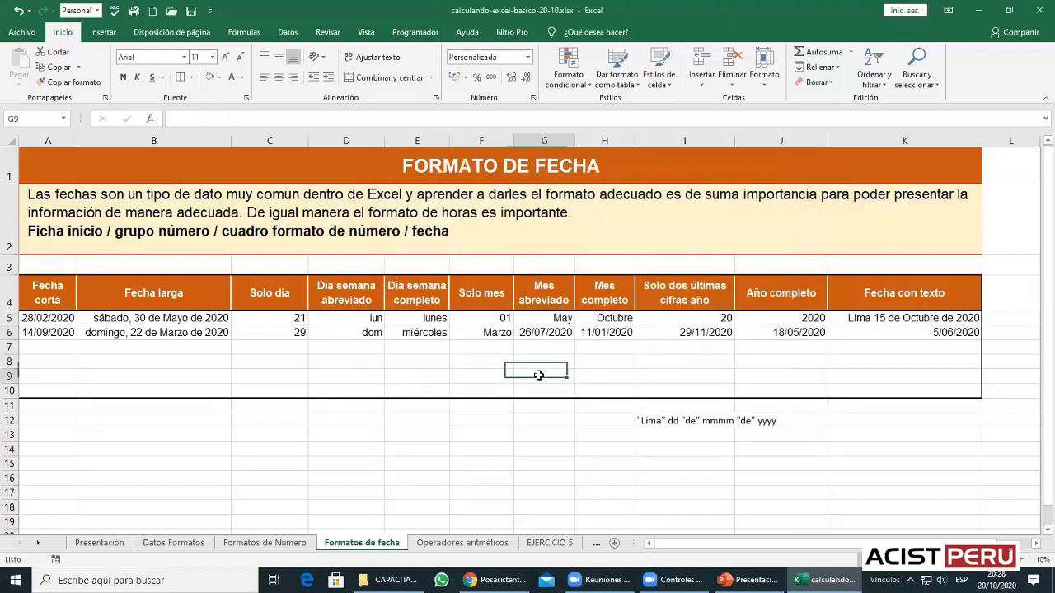
pyautogui.click(544, 375)
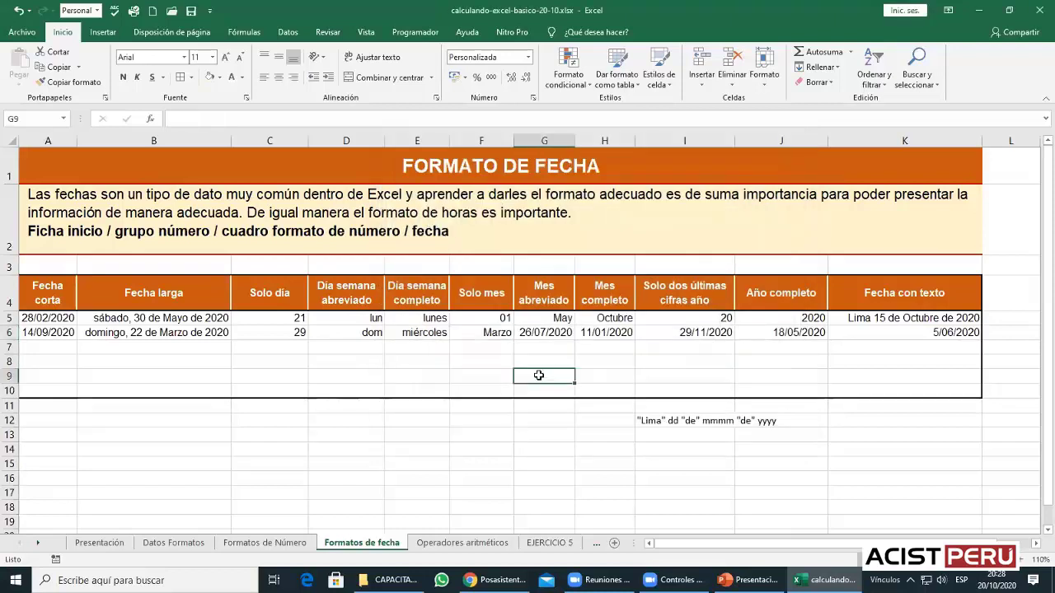
# - Give F5 the custom format mmmm so it shows Enero instead of 01
pyautogui.click(501, 318)
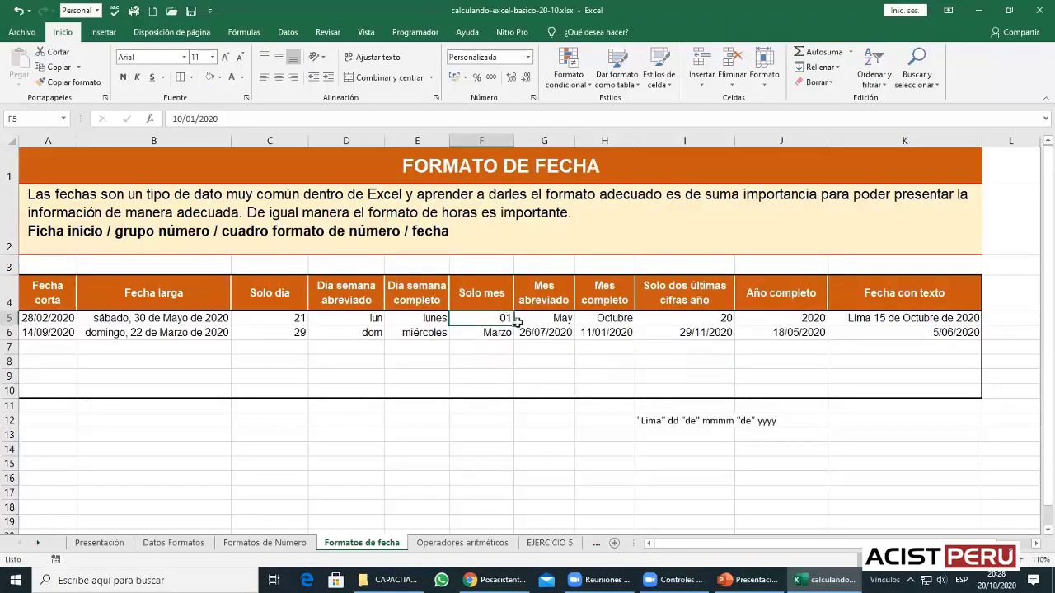
pyautogui.click(533, 97)
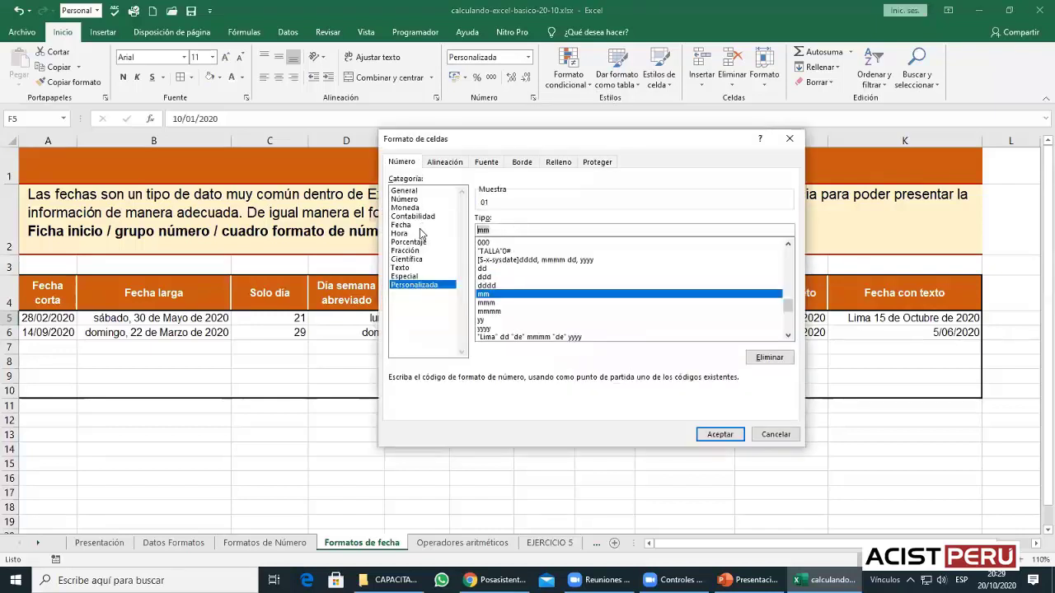
pyautogui.write('mmmm')
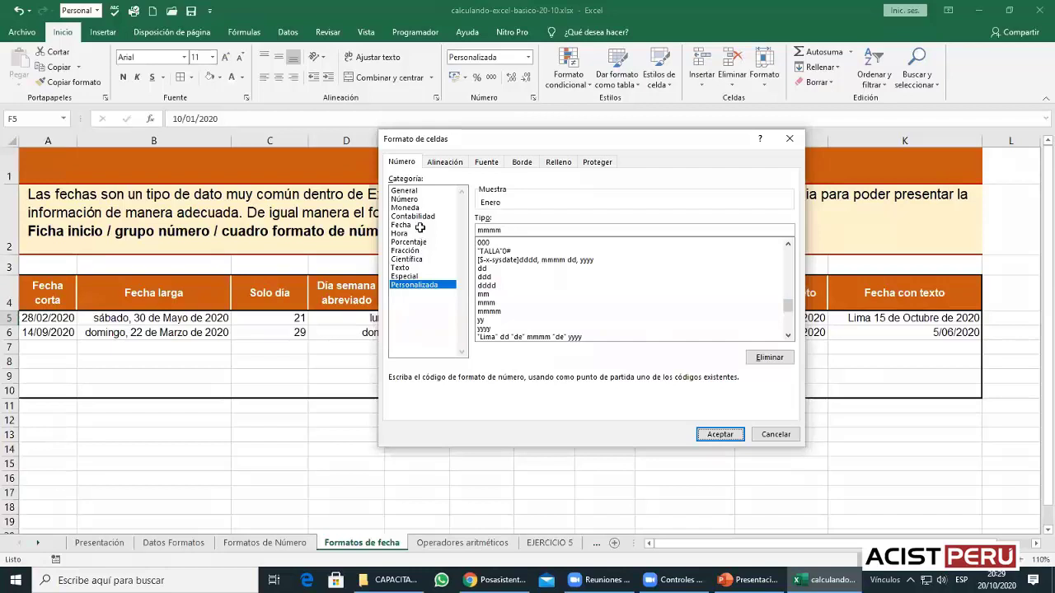
pyautogui.press('Return')
pyautogui.click(561, 332)
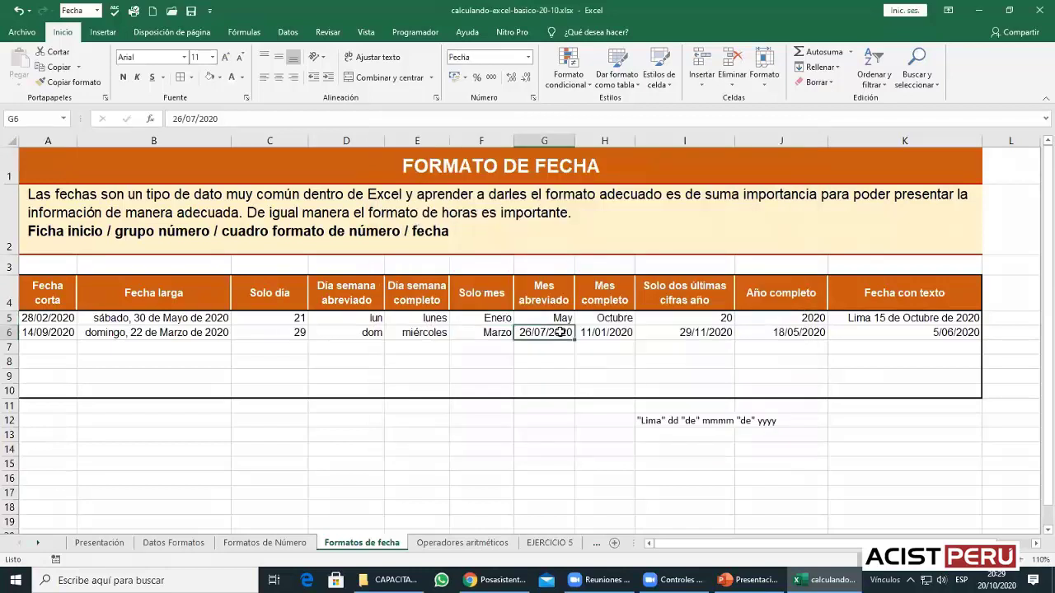
# - Apply the custom format mmm to G6 so it displays Jul
pyautogui.click(534, 101)
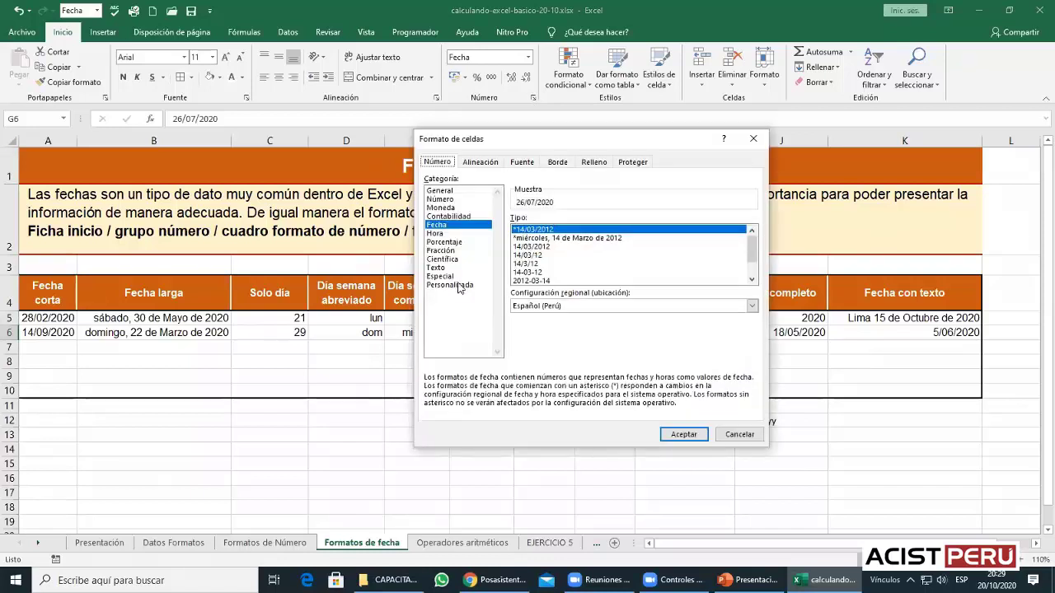
pyautogui.click(458, 285)
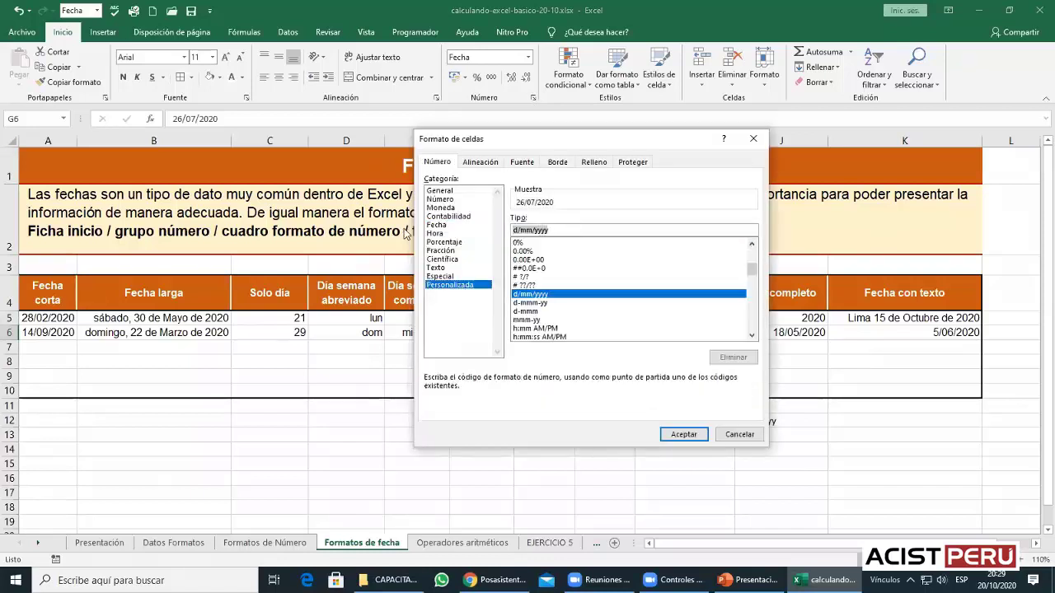
pyautogui.write('mmm')
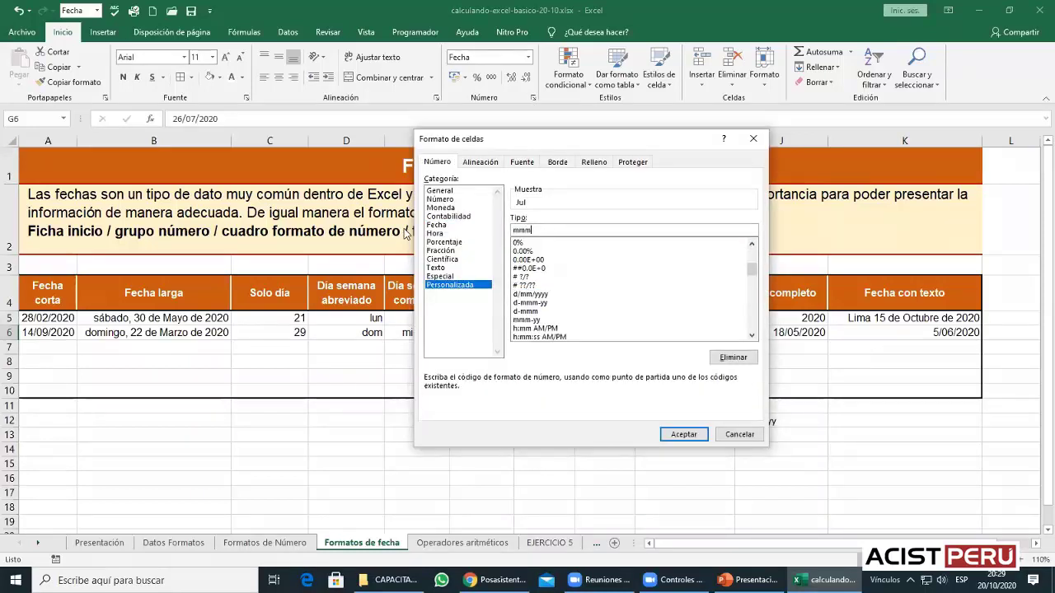
pyautogui.press('Return')
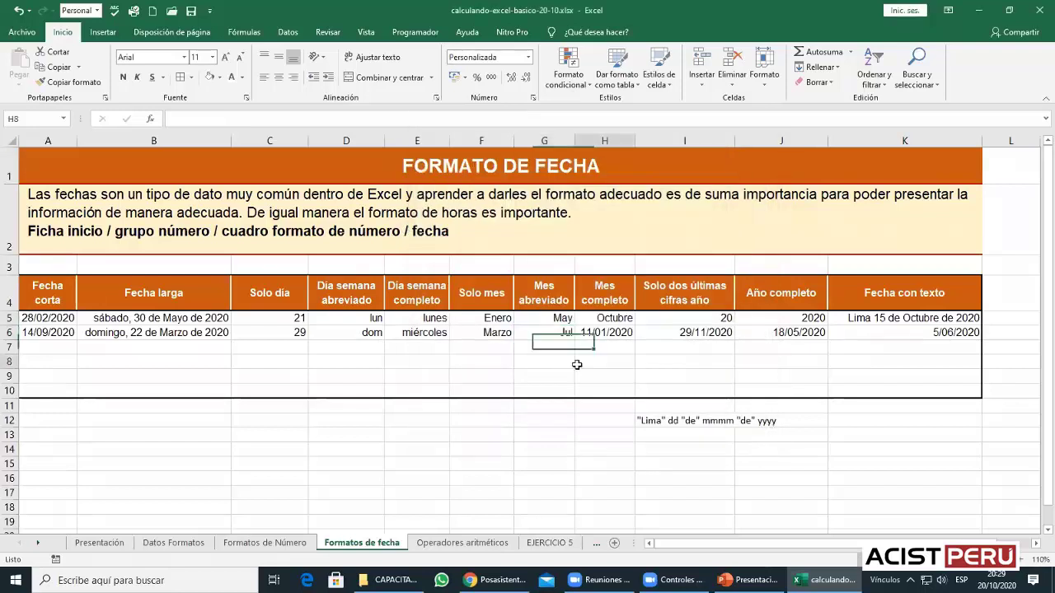
pyautogui.click(605, 361)
pyautogui.click(600, 332)
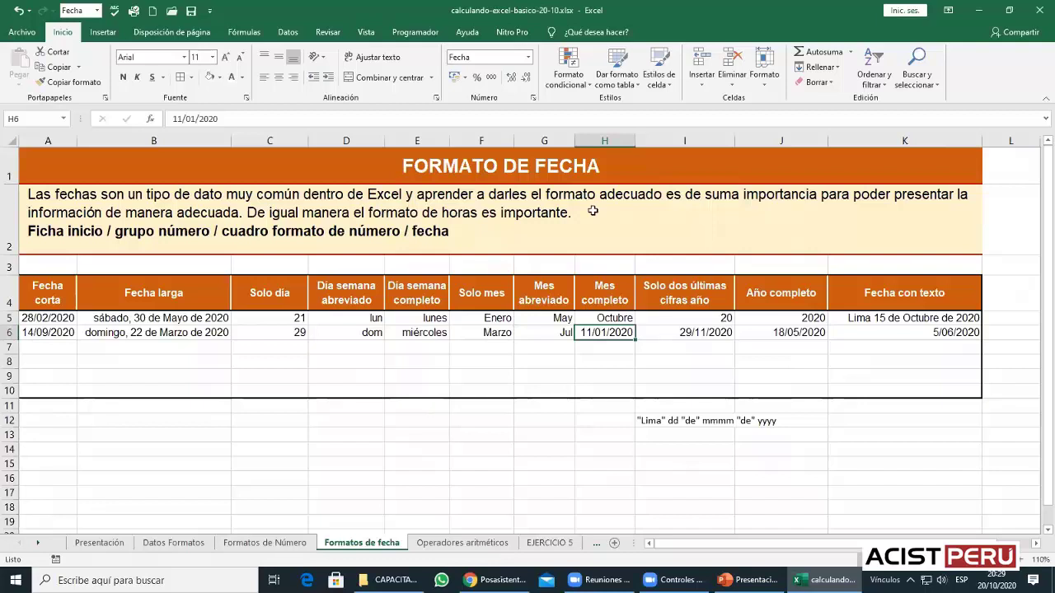
# - Reformat F6 with custom code mm so it shows 03 instead of Marzo
pyautogui.click(478, 333)
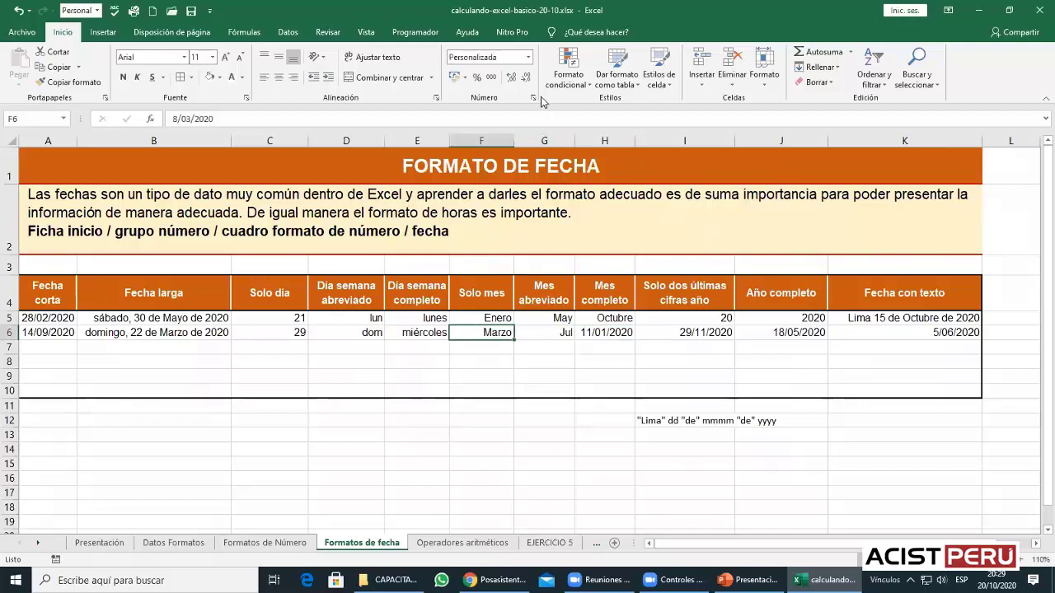
pyautogui.click(534, 98)
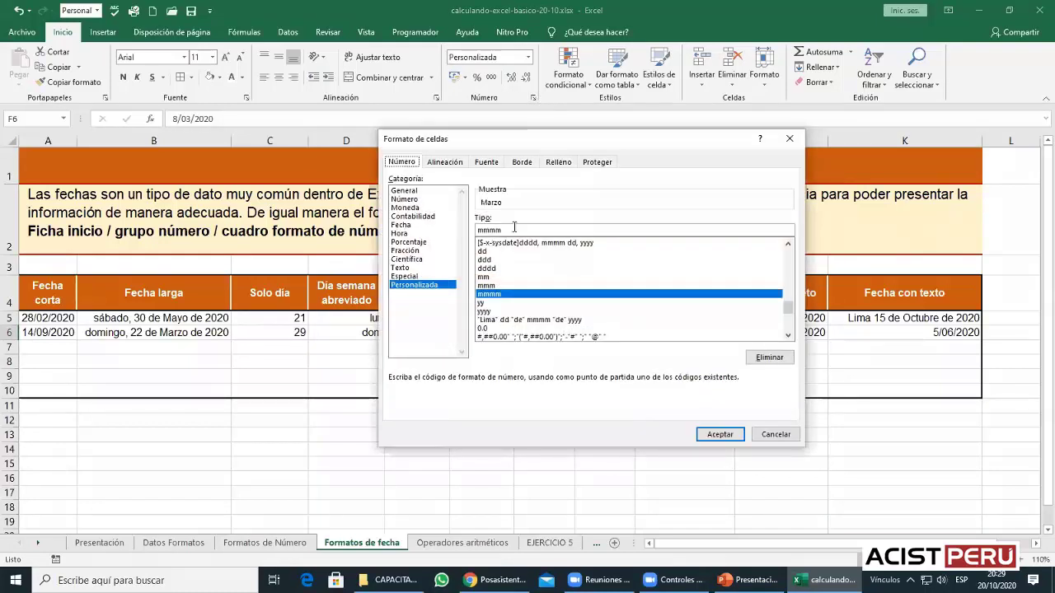
pyautogui.doubleClick(515, 229)
pyautogui.write('mm')
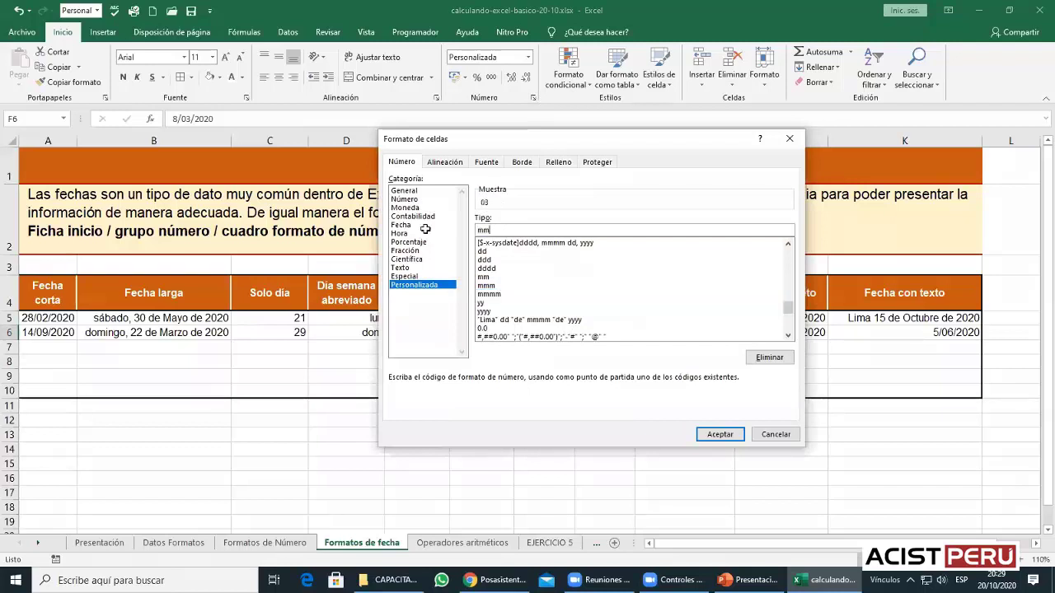
pyautogui.press('Return')
pyautogui.click(626, 333)
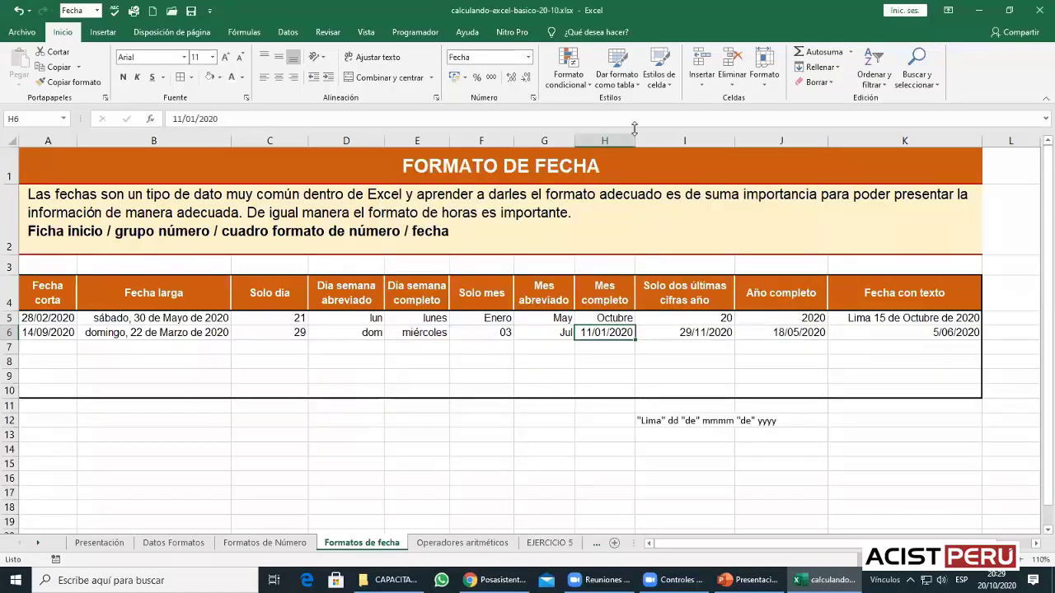
# - Apply the custom format mmmm to H6 under Mes completo so it displays Enero
pyautogui.click(534, 98)
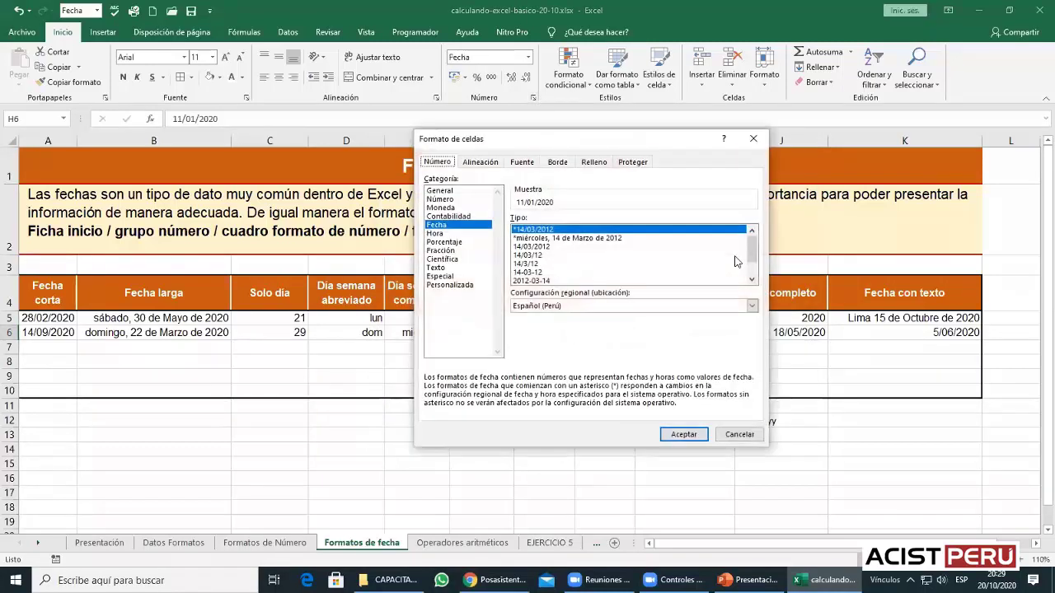
pyautogui.click(784, 324)
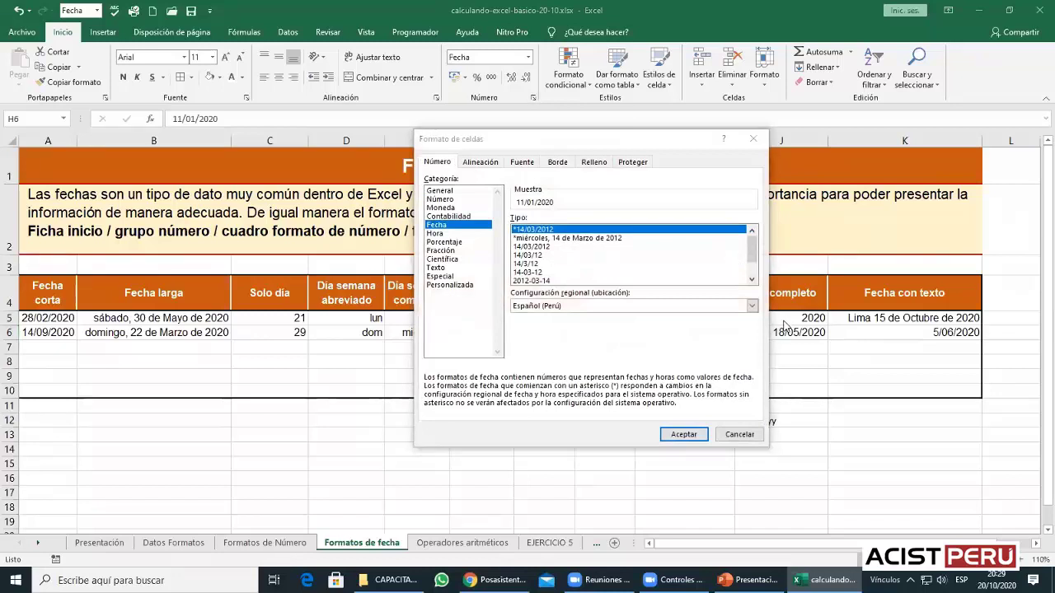
pyautogui.click(458, 285)
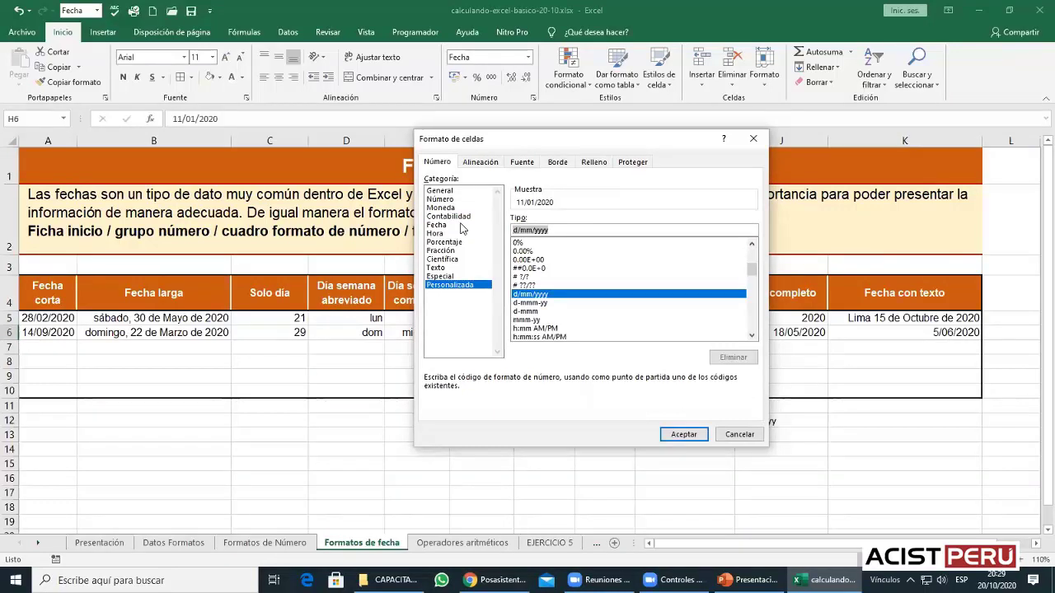
pyautogui.write('mmm')
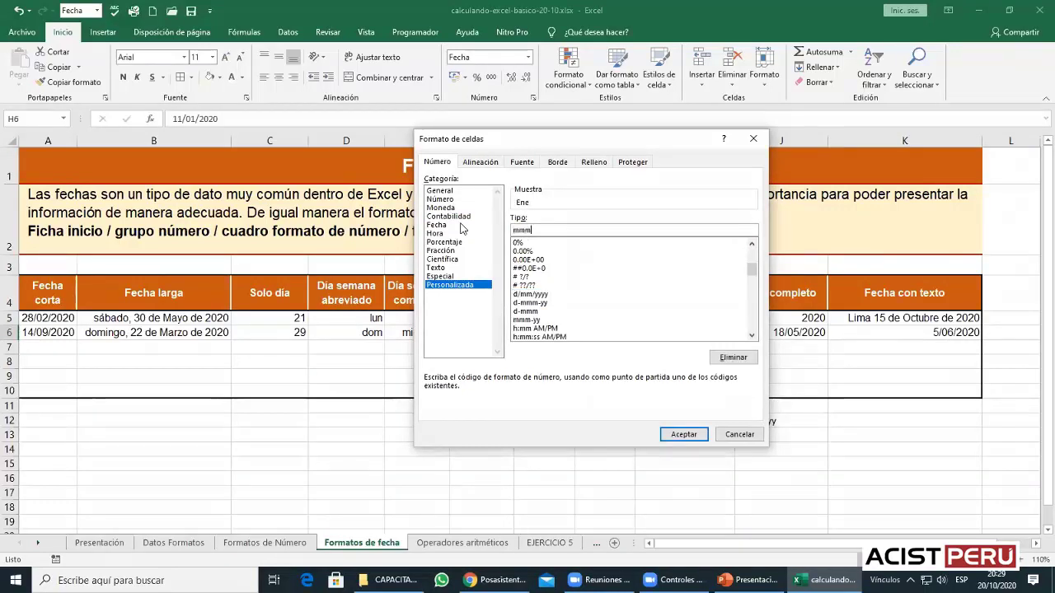
pyautogui.write('m')
pyautogui.press('Return')
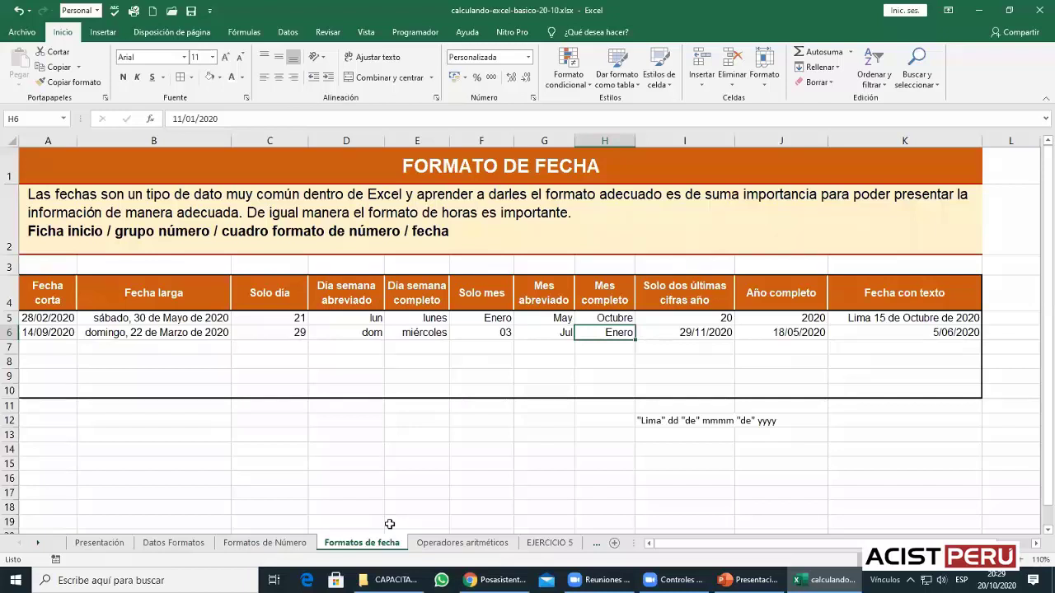
pyautogui.click(701, 377)
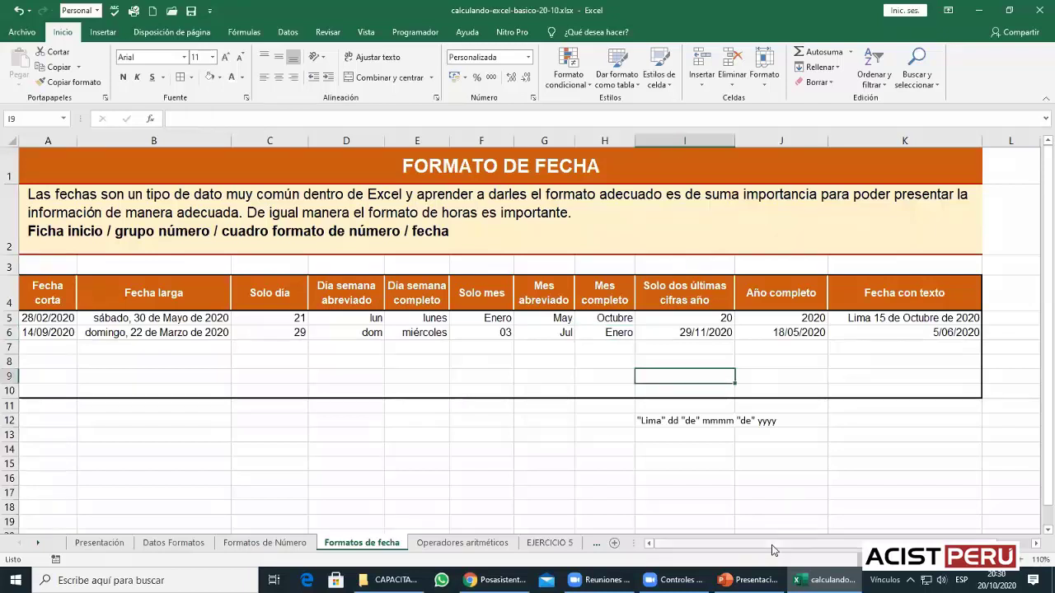
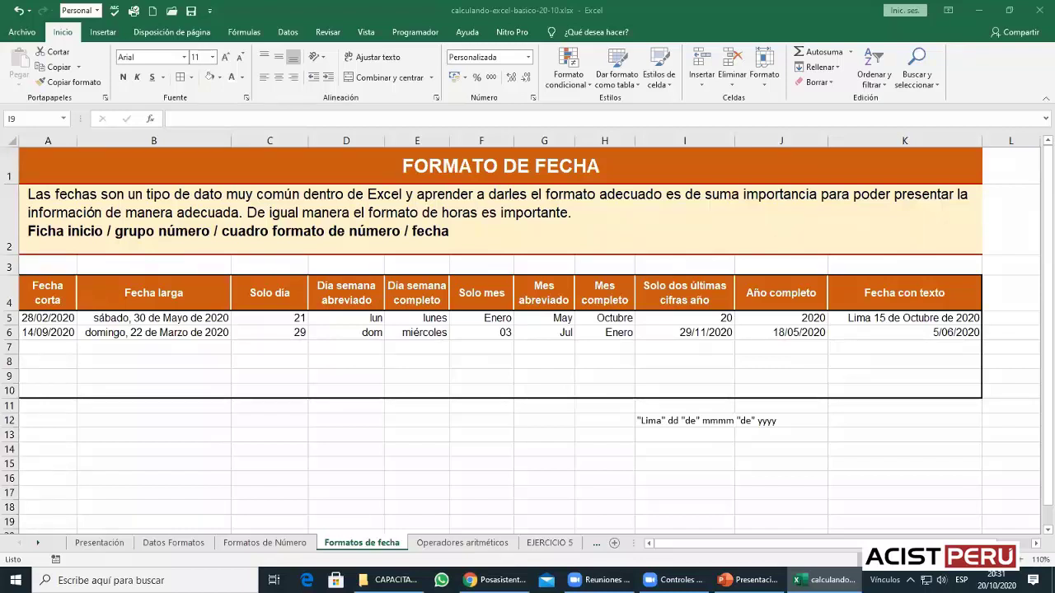
# - Switch to the Operadores aritméticos sheet and bring its Suma, Resta and Multiplicación tables into view
pyautogui.hotkey('alt', 'Tab')
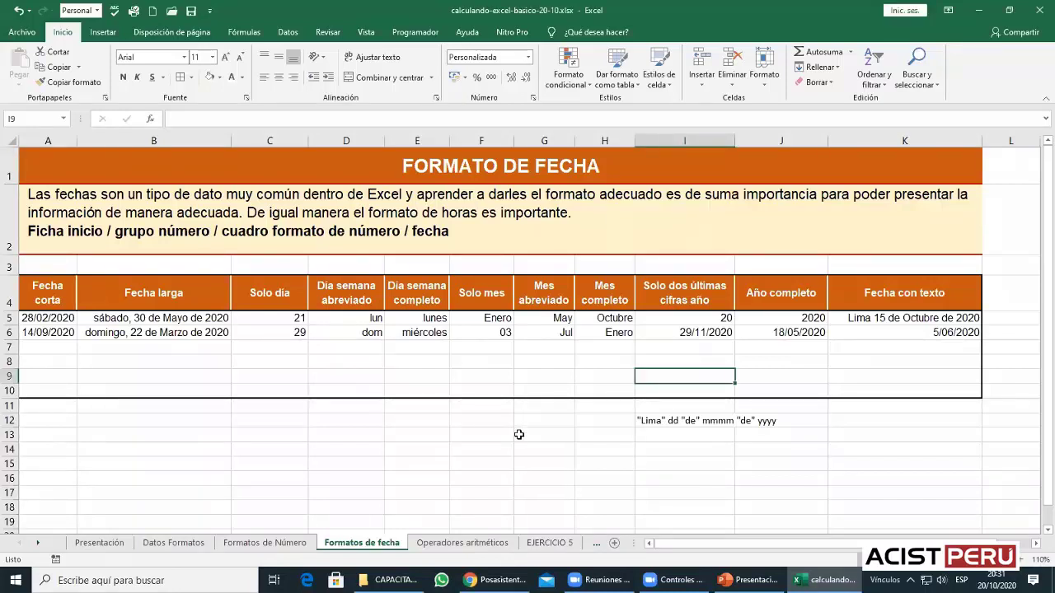
pyautogui.click(520, 429)
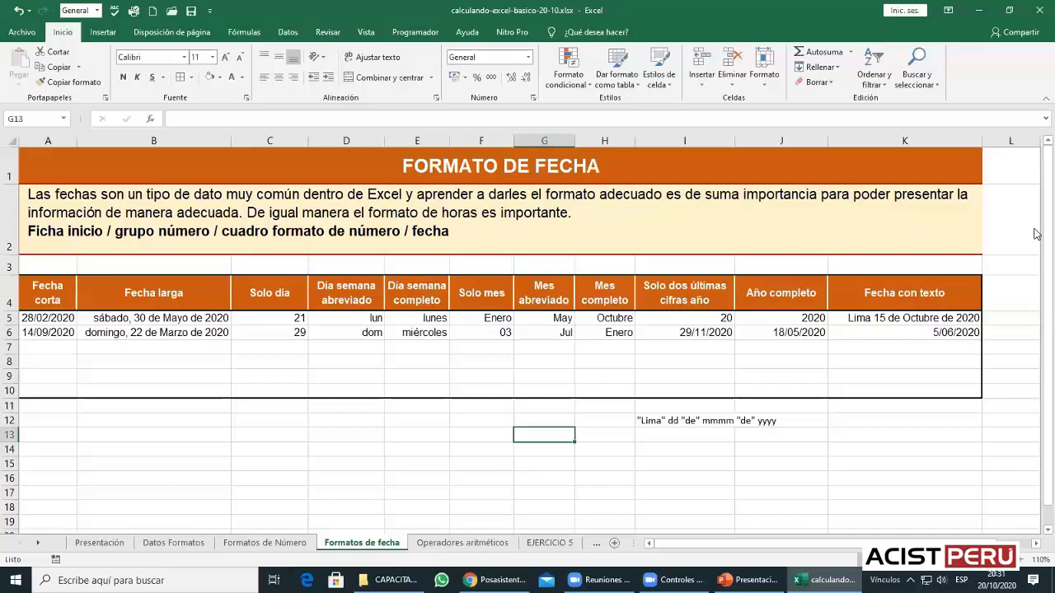
pyautogui.click(459, 543)
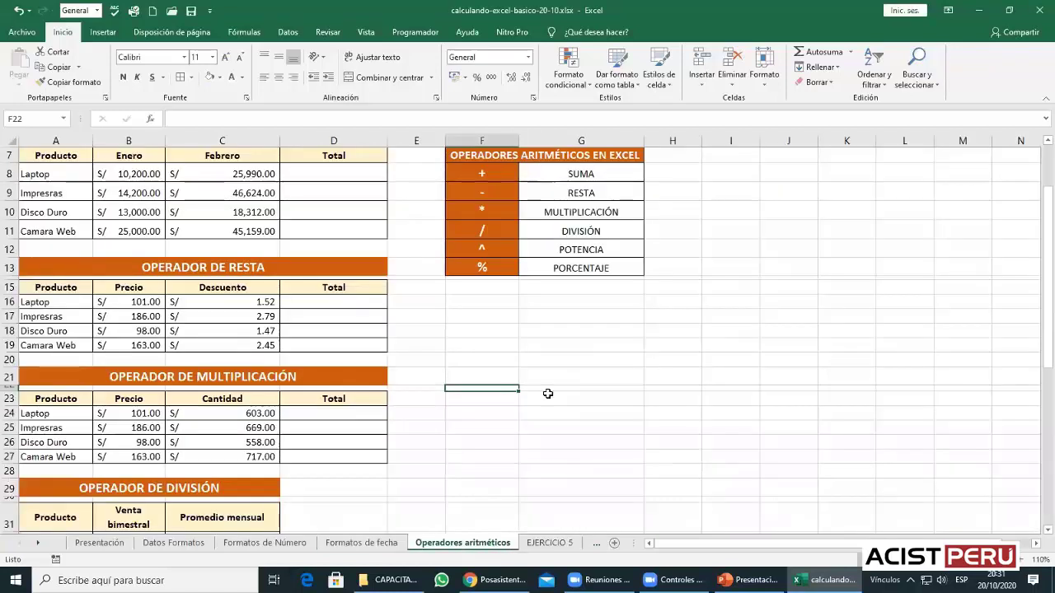
pyautogui.scroll(2, 547, 393)
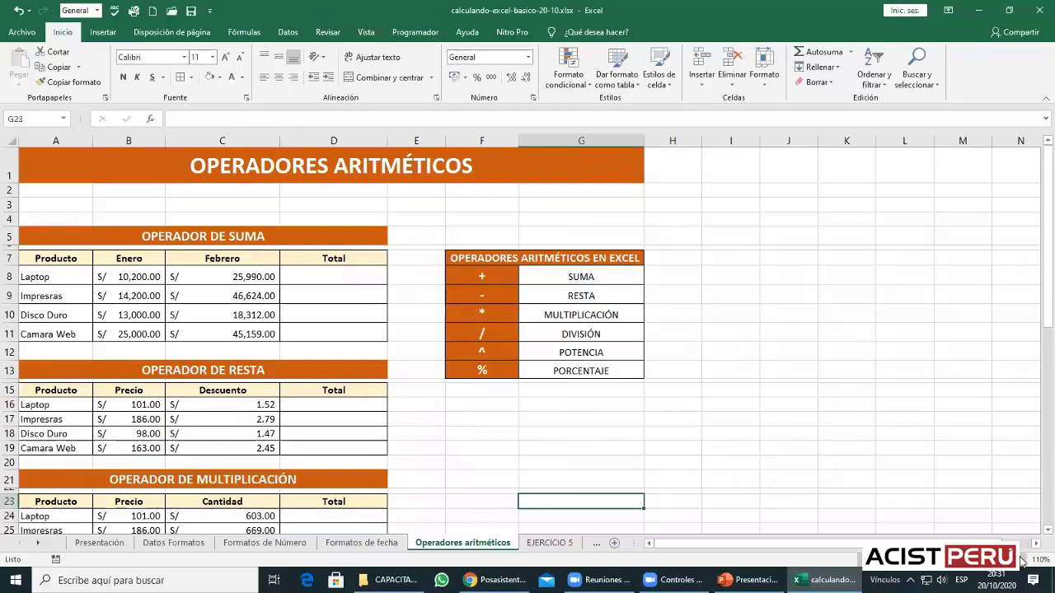
pyautogui.keyDown('ctrl'); pyautogui.scroll(1, 745, 438); pyautogui.keyUp('ctrl')
pyautogui.keyDown('ctrl'); pyautogui.scroll(1, 678, 418); pyautogui.keyUp('ctrl')
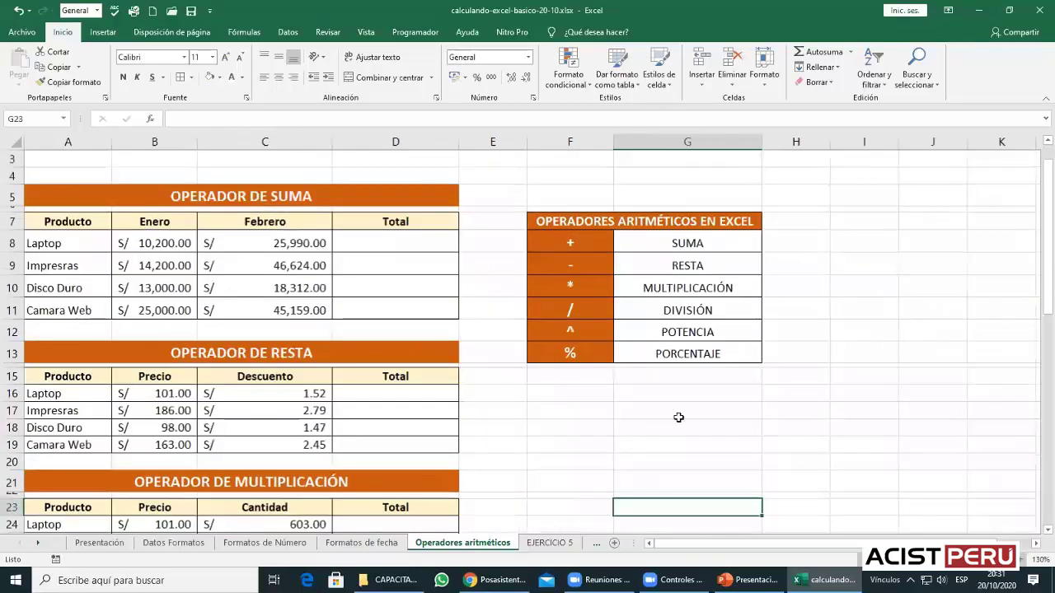
# - Enter =B8+C8 in the Laptop Total cell D8 of the Suma table
pyautogui.click(687, 243)
pyautogui.click(405, 238)
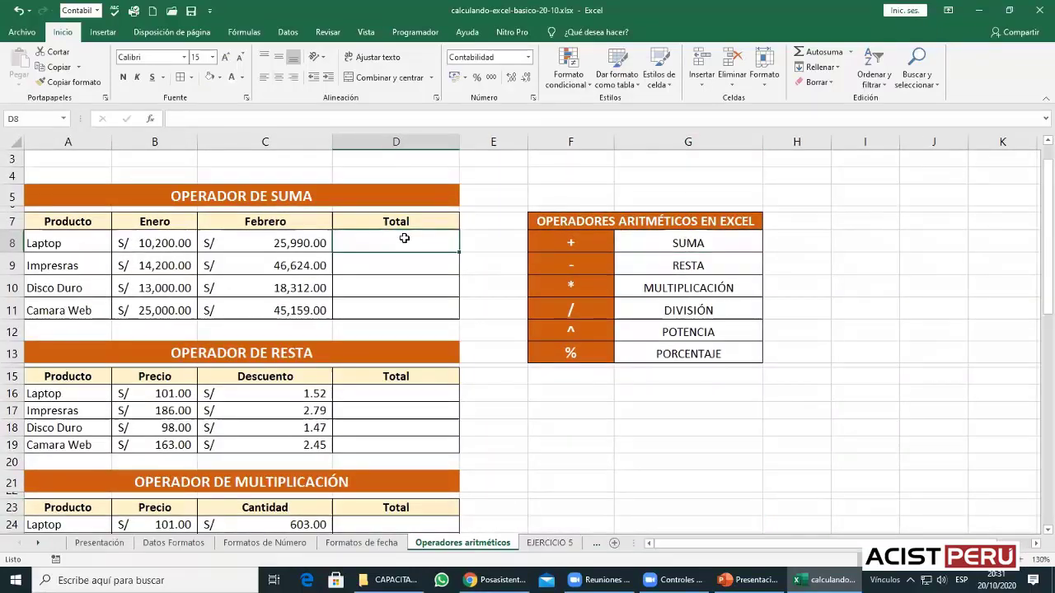
pyautogui.click(148, 242)
pyautogui.click(329, 246)
pyautogui.click(360, 238)
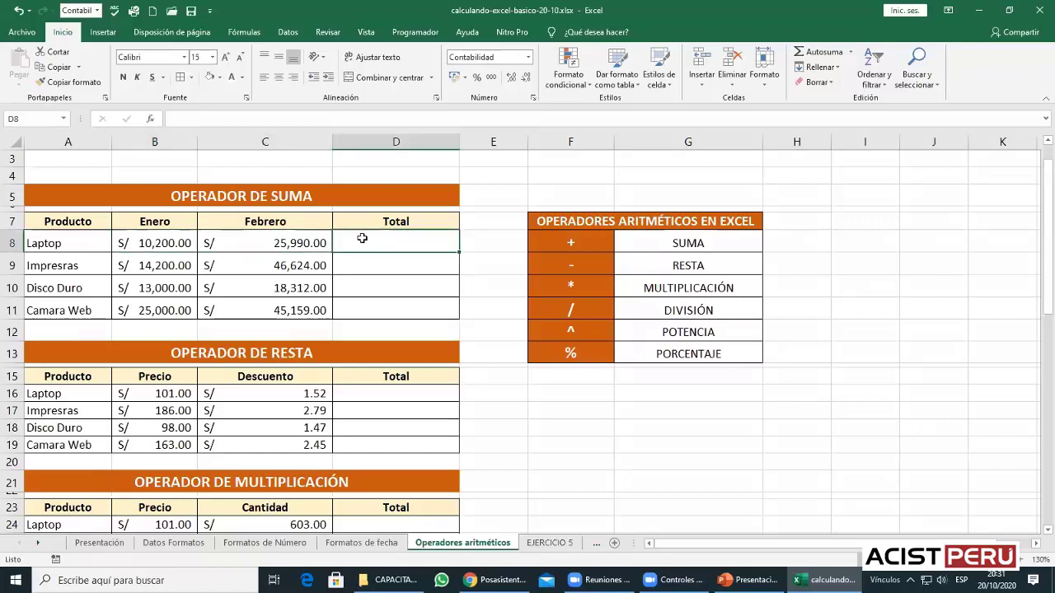
pyautogui.write('=')
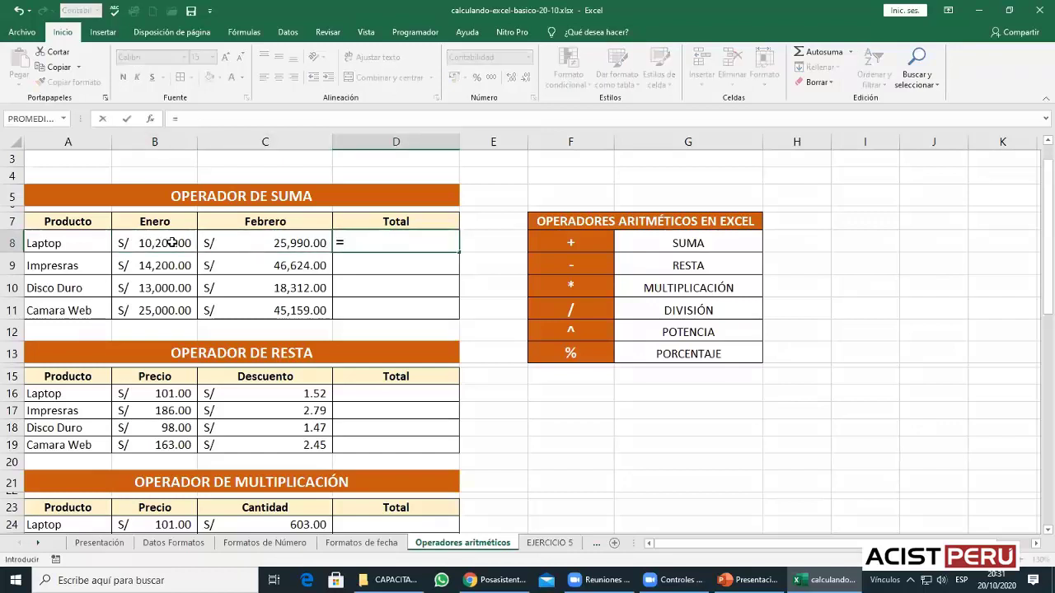
pyautogui.click(168, 243)
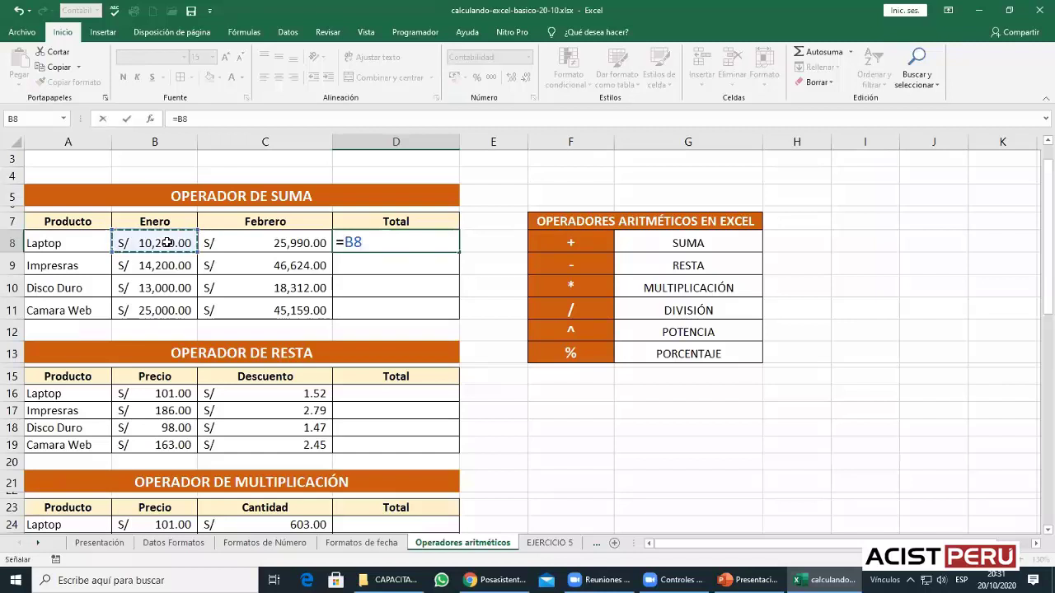
pyautogui.write('+')
pyautogui.click(231, 242)
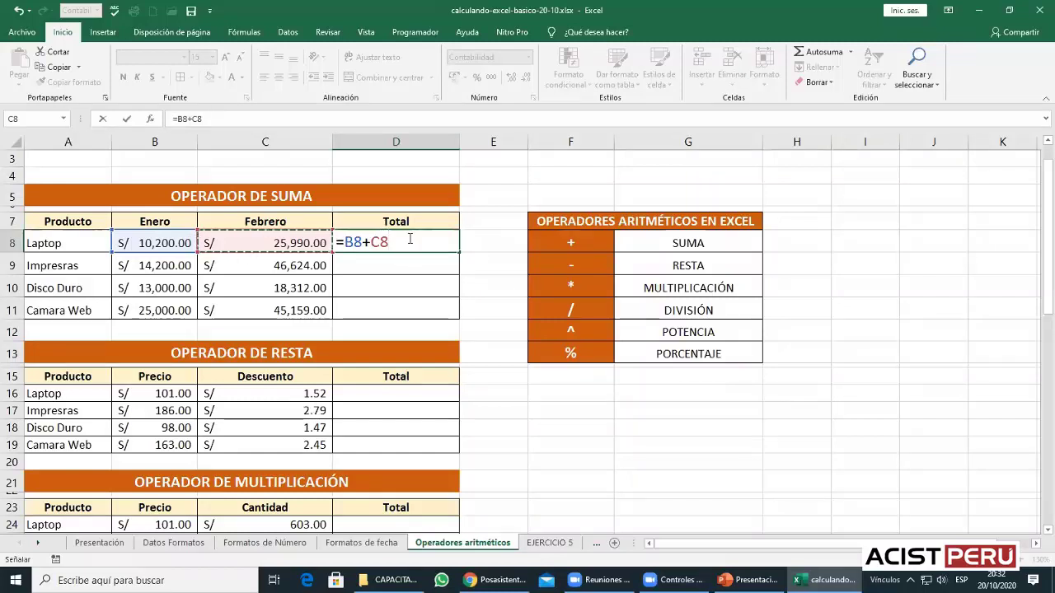
pyautogui.hotkey('ctrl', 'Return')
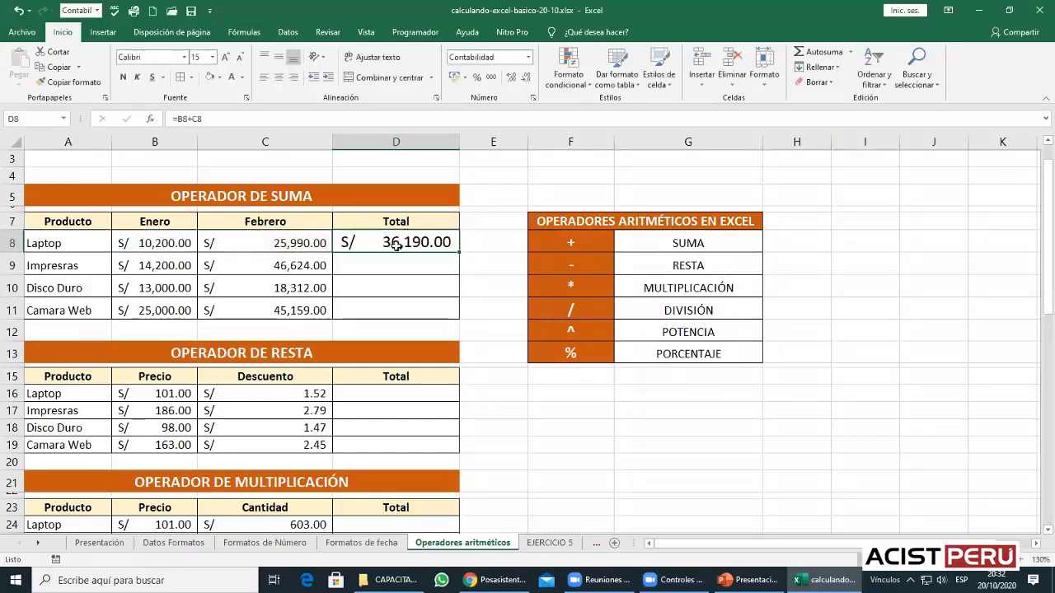
# - Copy the sum formula down to D11, giving totals from S/ 36,190.00 to S/ 70,159.00
pyautogui.click(533, 98)
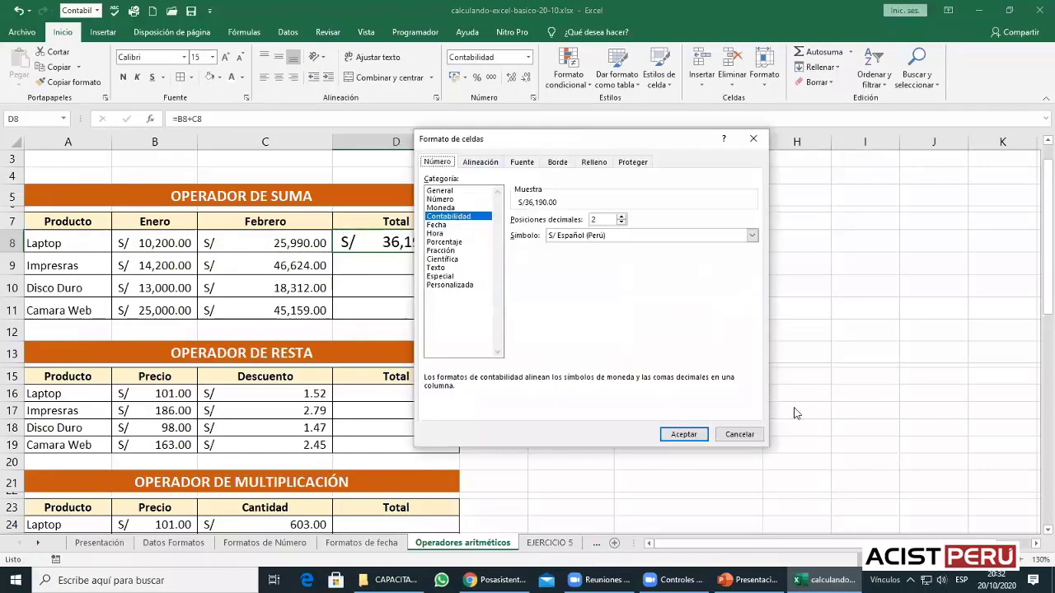
pyautogui.click(739, 435)
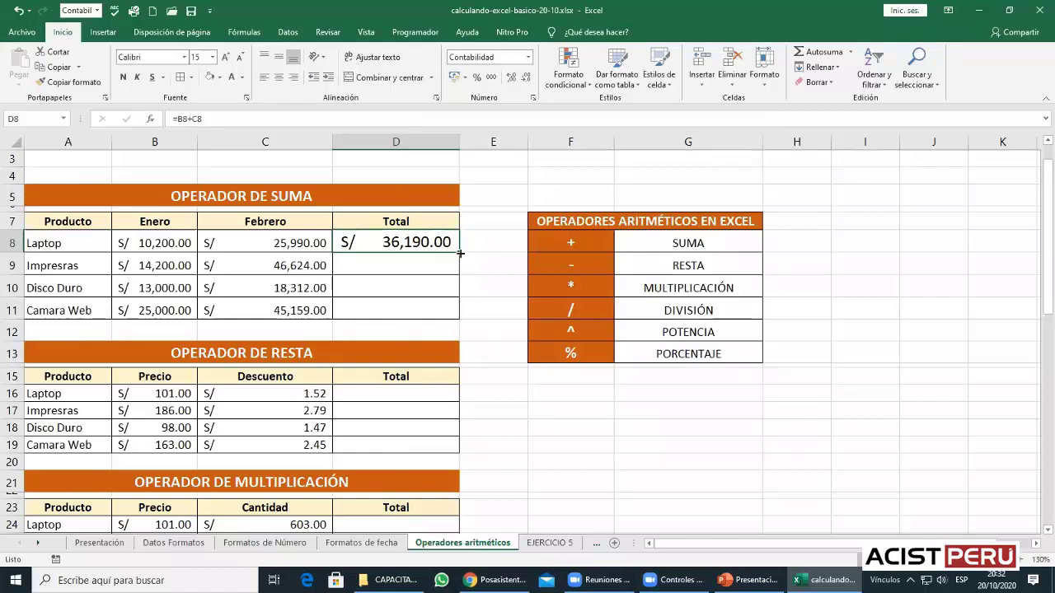
pyautogui.moveTo(455, 254); pyautogui.dragTo(460, 315)
pyautogui.scroll(-1, 482, 271)
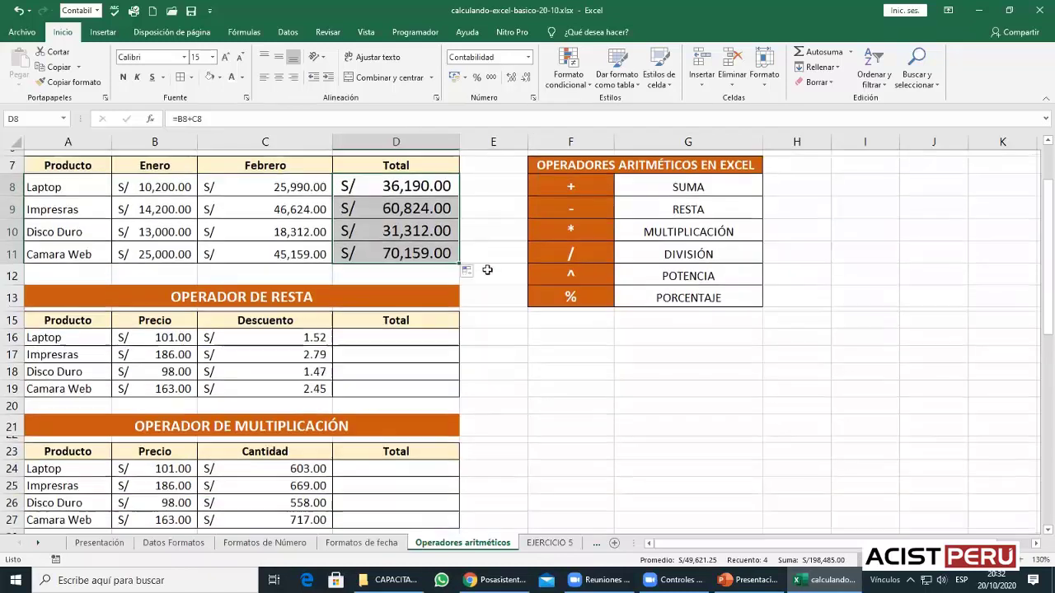
# - Enter =B16-C16 in D16 and fill it down to D19, giving S/ 99.49 through 160.56
pyautogui.click(390, 339)
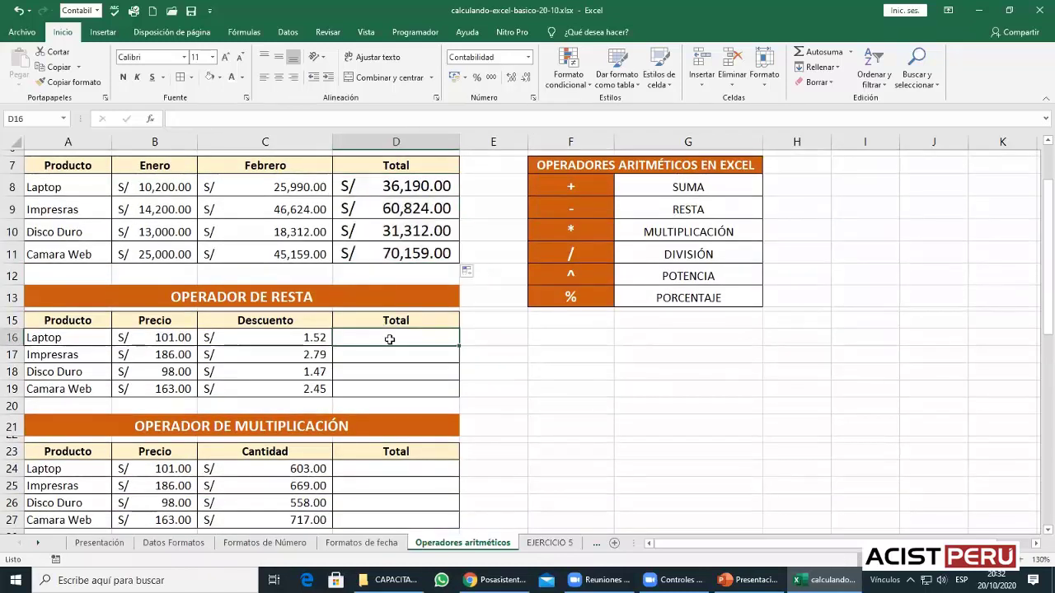
pyautogui.write('=')
pyautogui.click(137, 337)
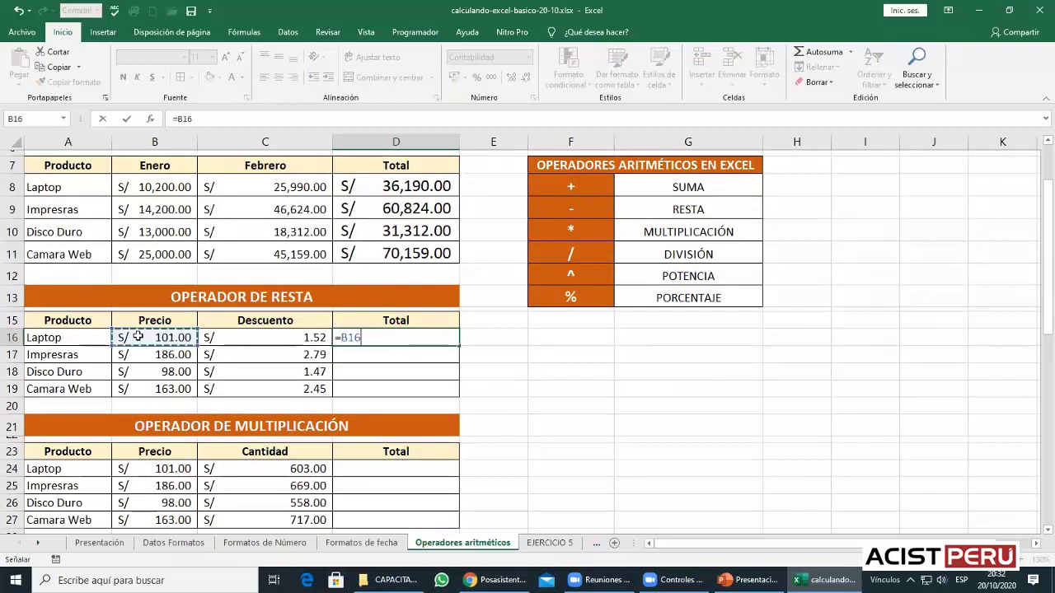
pyautogui.write('-')
pyautogui.click(229, 336)
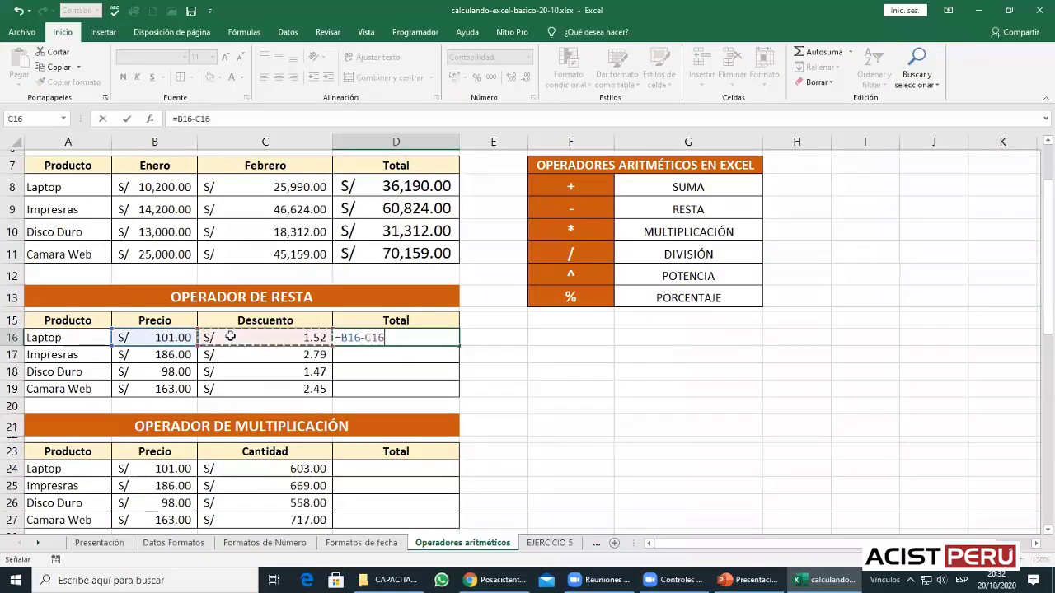
pyautogui.press('Return')
pyautogui.click(384, 337)
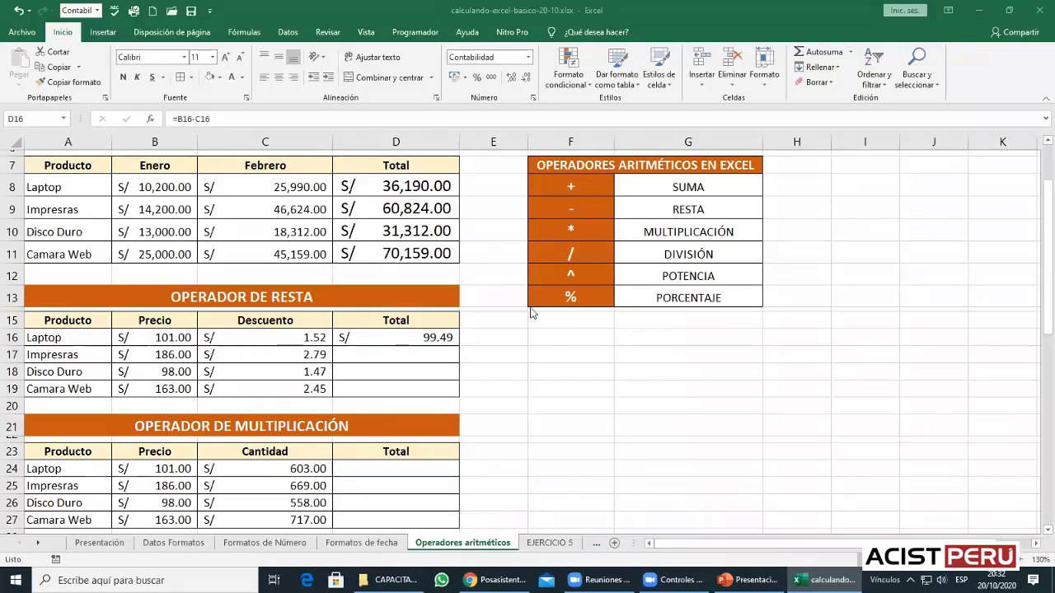
pyautogui.click(429, 337)
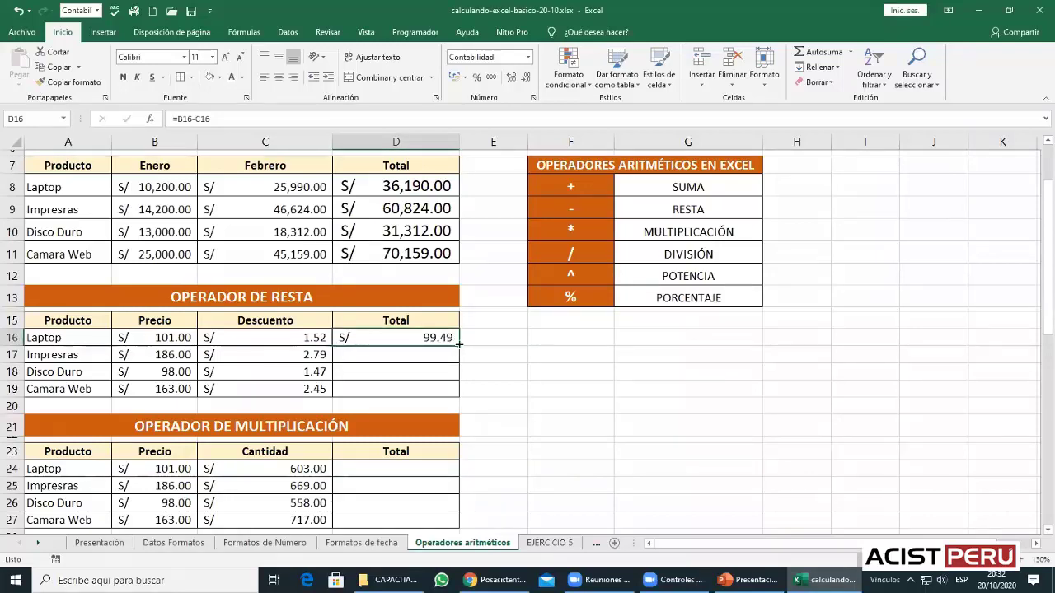
pyautogui.doubleClick(457, 345)
pyautogui.click(472, 343)
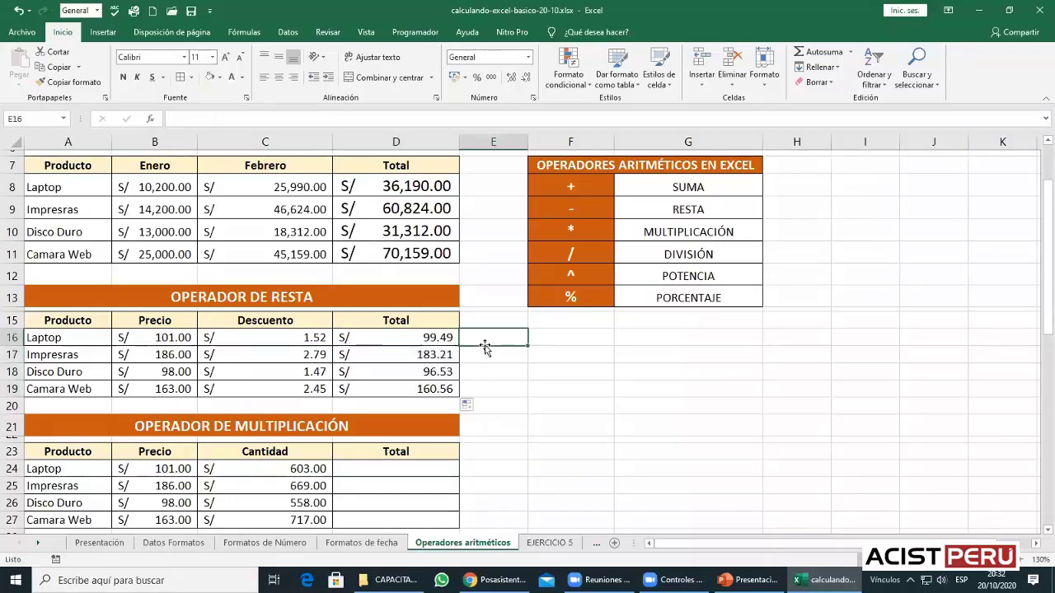
pyautogui.scroll(-2, 483, 344)
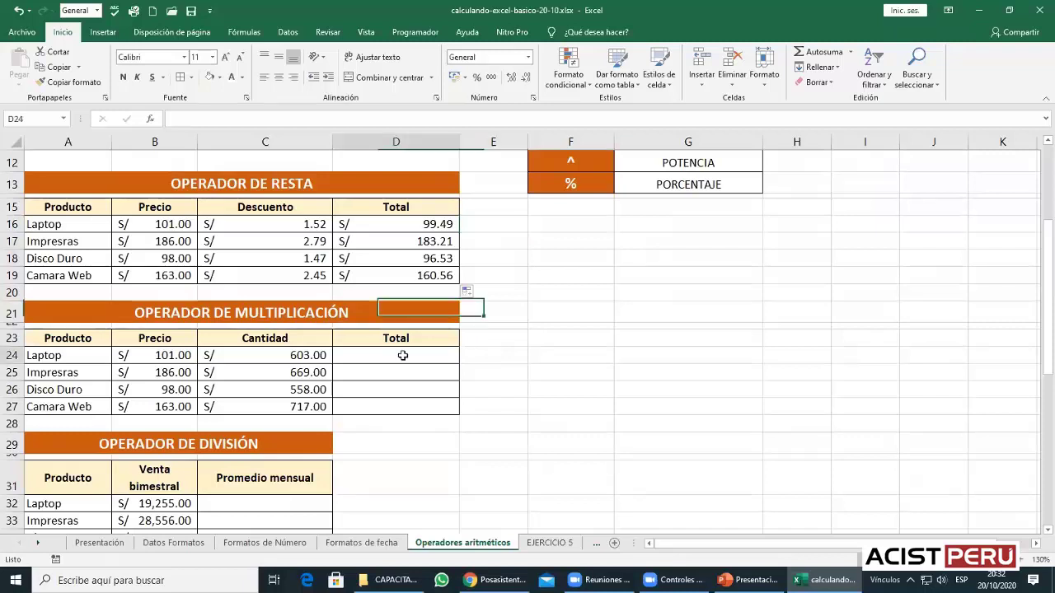
# - Enter =B24*C24 in D24 and fill it down to D27, giving S/ 60,903.00 through 116,871.00
pyautogui.click(404, 355)
pyautogui.write('=')
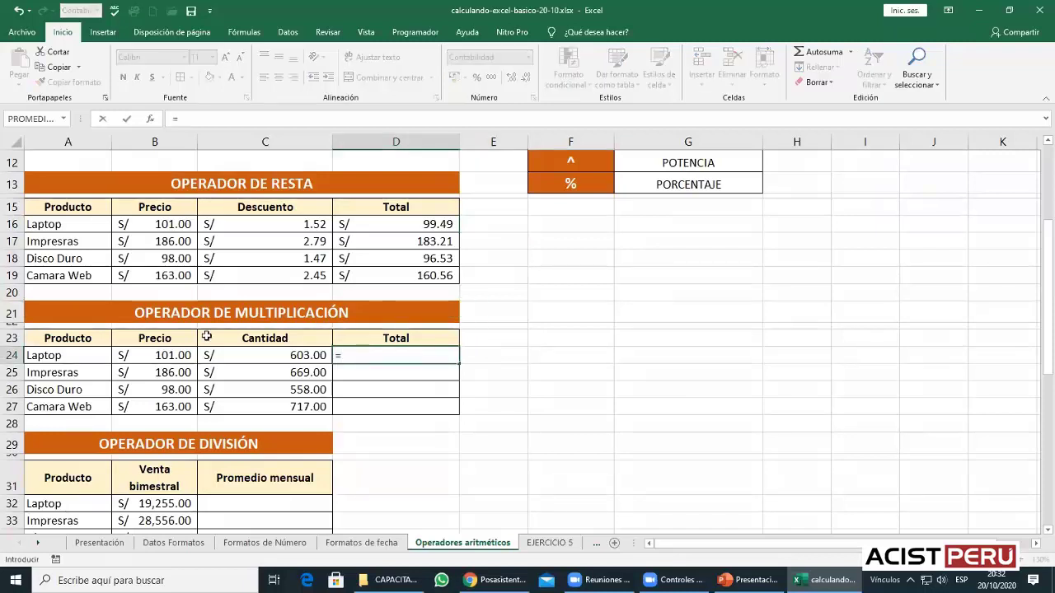
pyautogui.click(175, 355)
pyautogui.write('*')
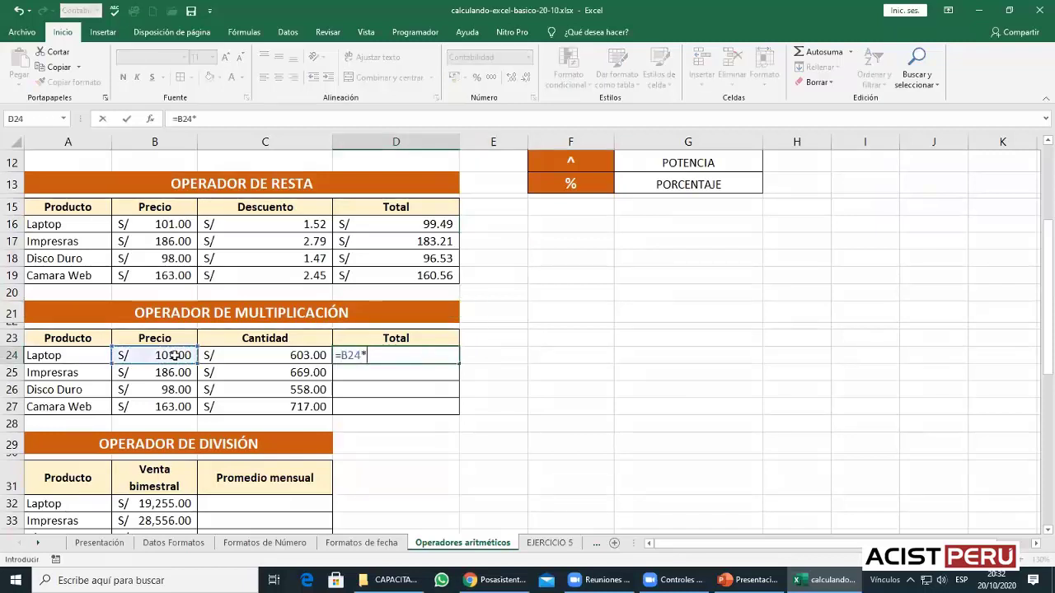
pyautogui.click(222, 355)
pyautogui.press('Return')
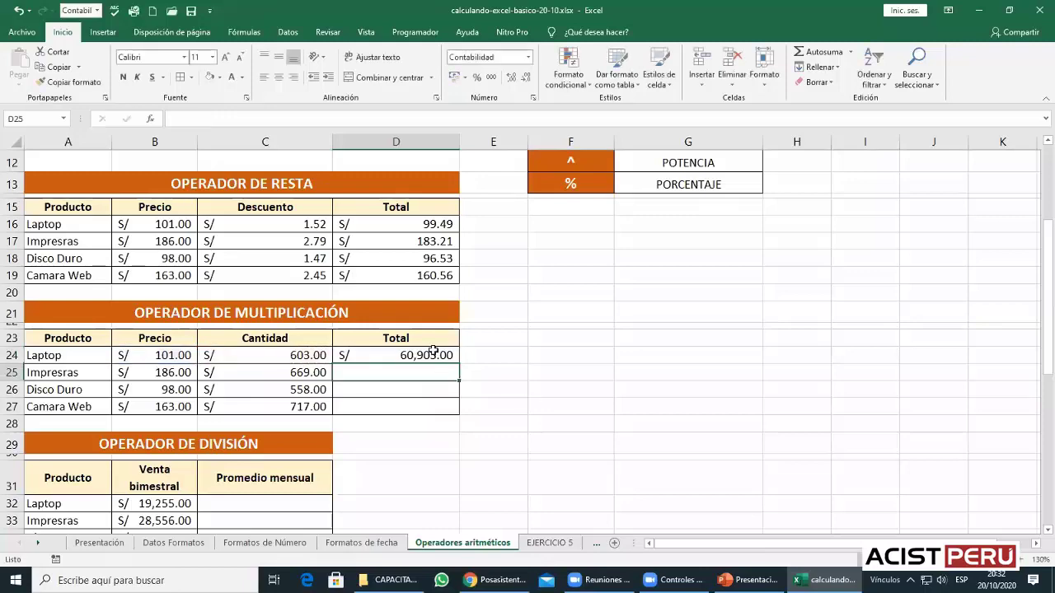
pyautogui.click(434, 353)
pyautogui.doubleClick(459, 363)
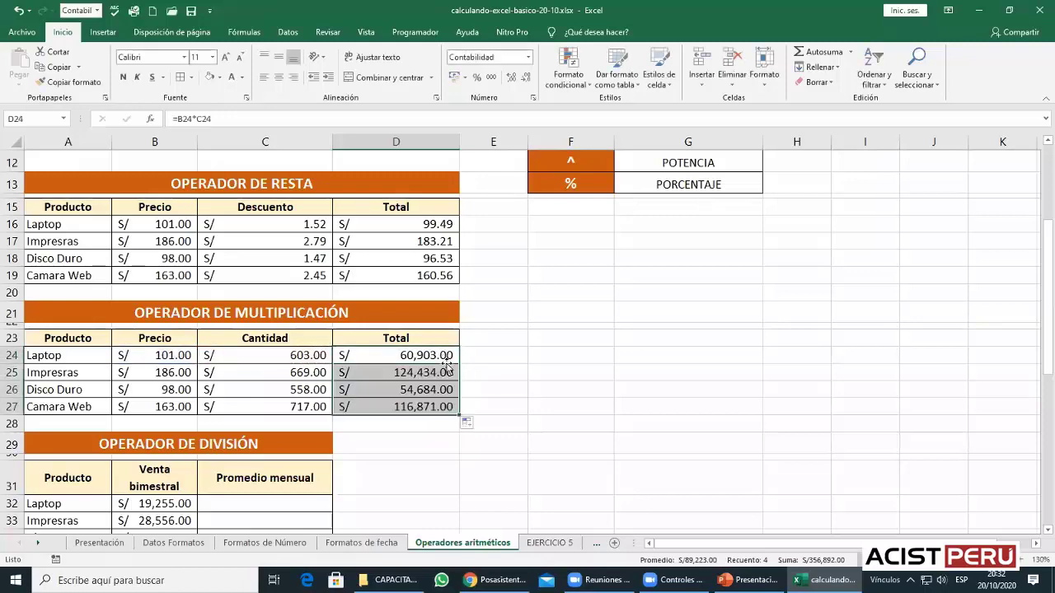
pyautogui.click(444, 361)
pyautogui.scroll(-1, 441, 389)
pyautogui.scroll(-1, 441, 390)
pyautogui.scroll(4, 441, 389)
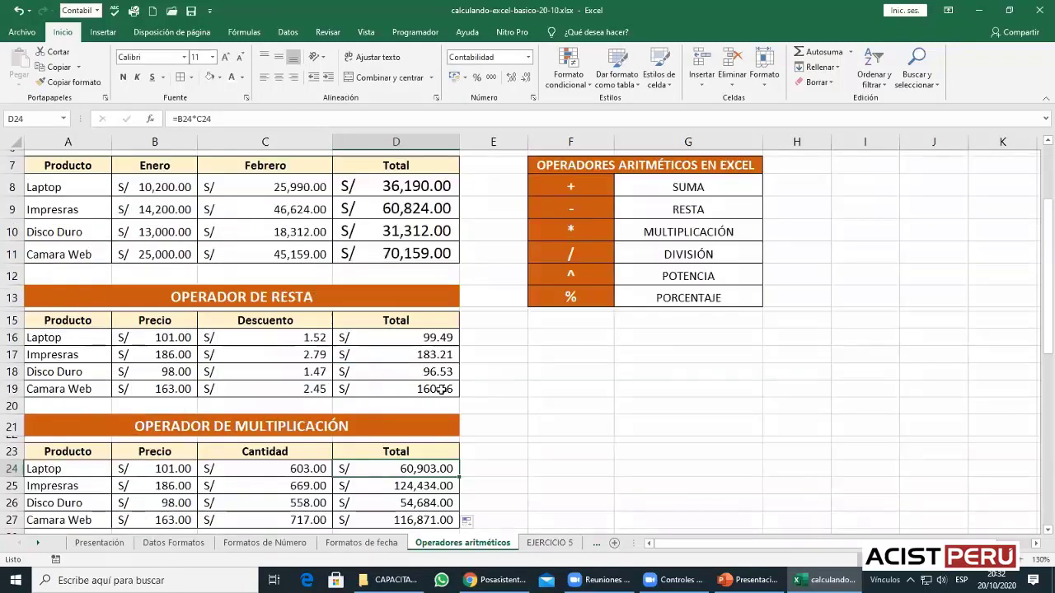
# - Review the SUMA, RESTA, MULTIPLICACIÓN (*) and DIVISIÓN operators in the reference table, then reach the division table
pyautogui.click(631, 183)
pyautogui.click(663, 206)
pyautogui.click(664, 234)
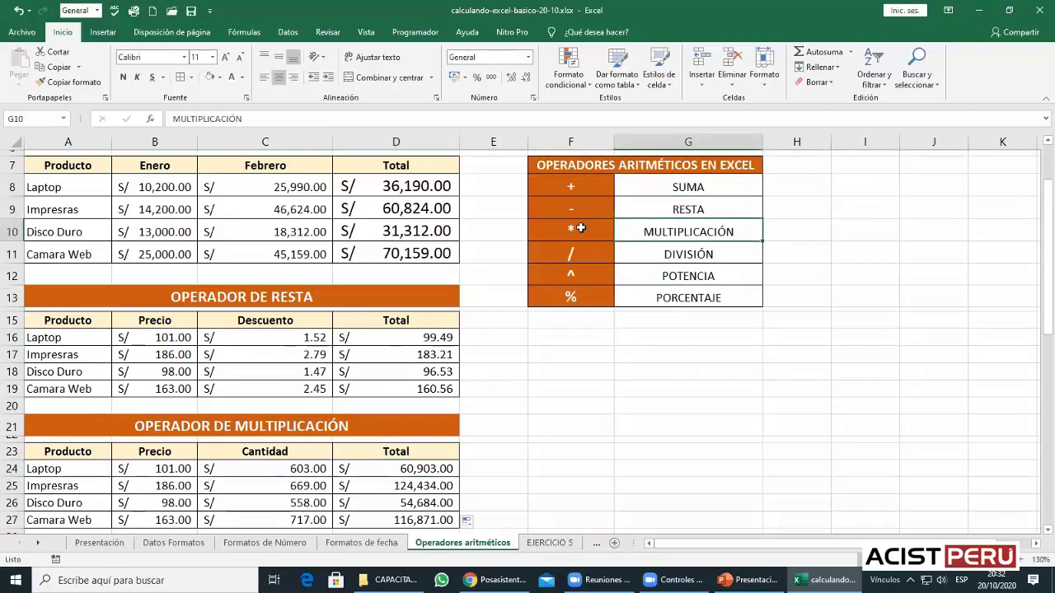
pyautogui.click(582, 228)
pyautogui.click(644, 251)
pyautogui.scroll(-2, 593, 294)
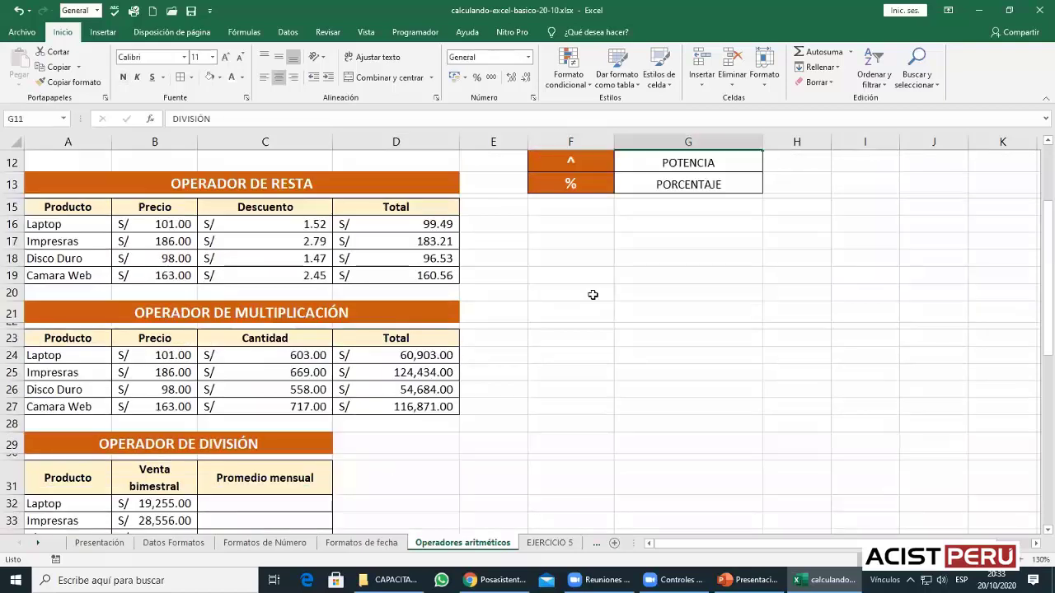
pyautogui.scroll(-2, 593, 294)
pyautogui.scroll(-1, 278, 387)
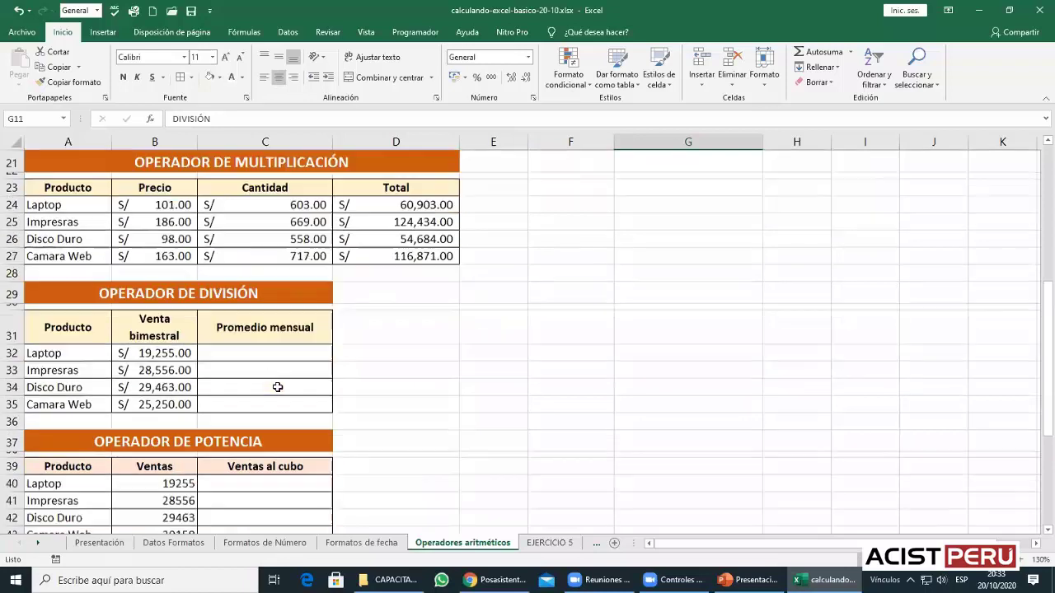
# - Enter =B32/2 in C32 and fill the monthly average down to C35
pyautogui.click(259, 353)
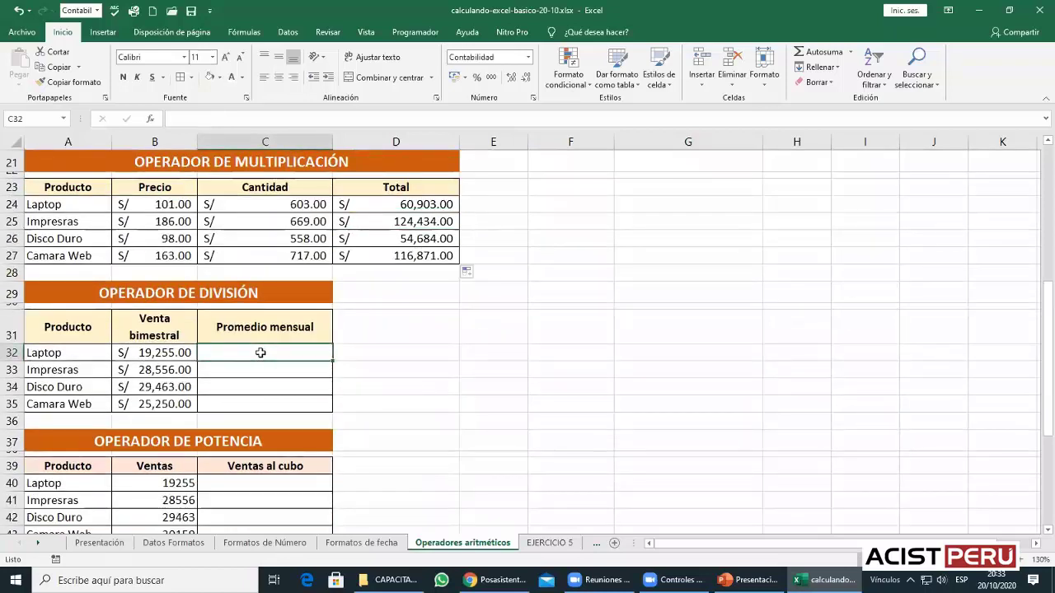
pyautogui.write('=')
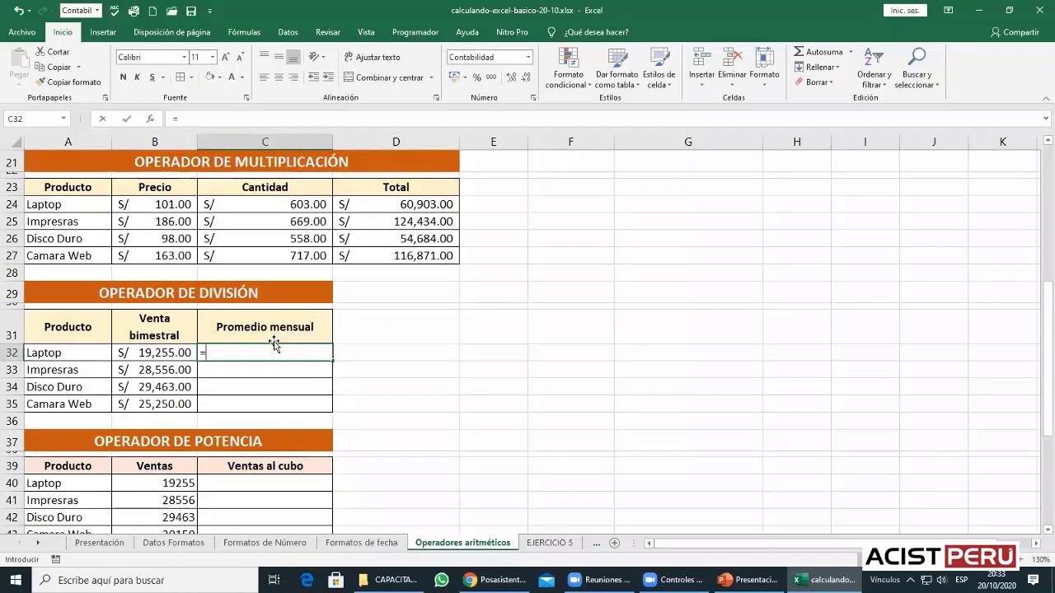
pyautogui.click(163, 350)
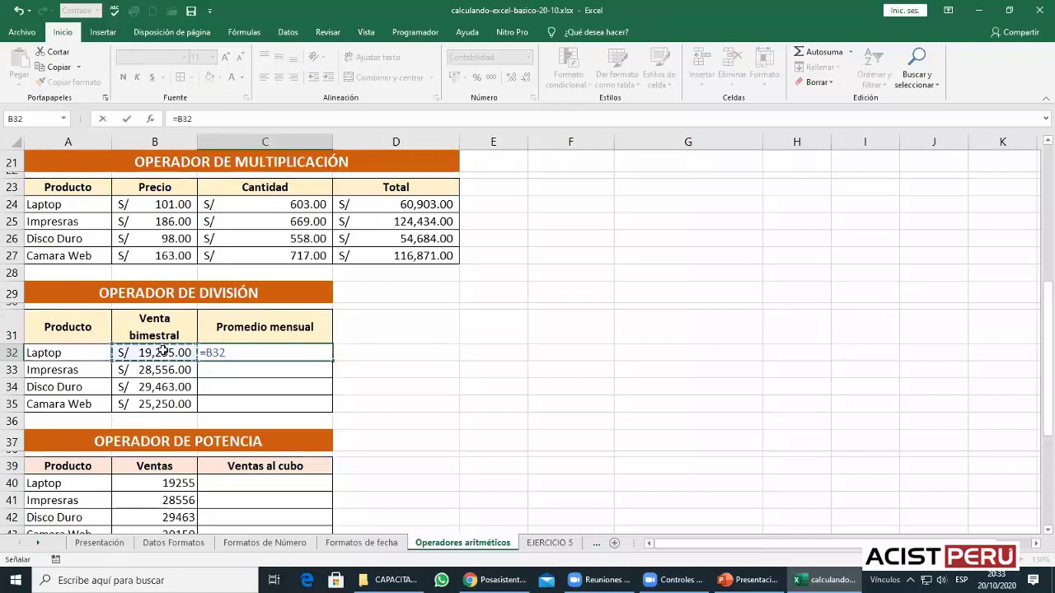
pyautogui.write('/2')
pyautogui.hotkey('ctrl', 'Return')
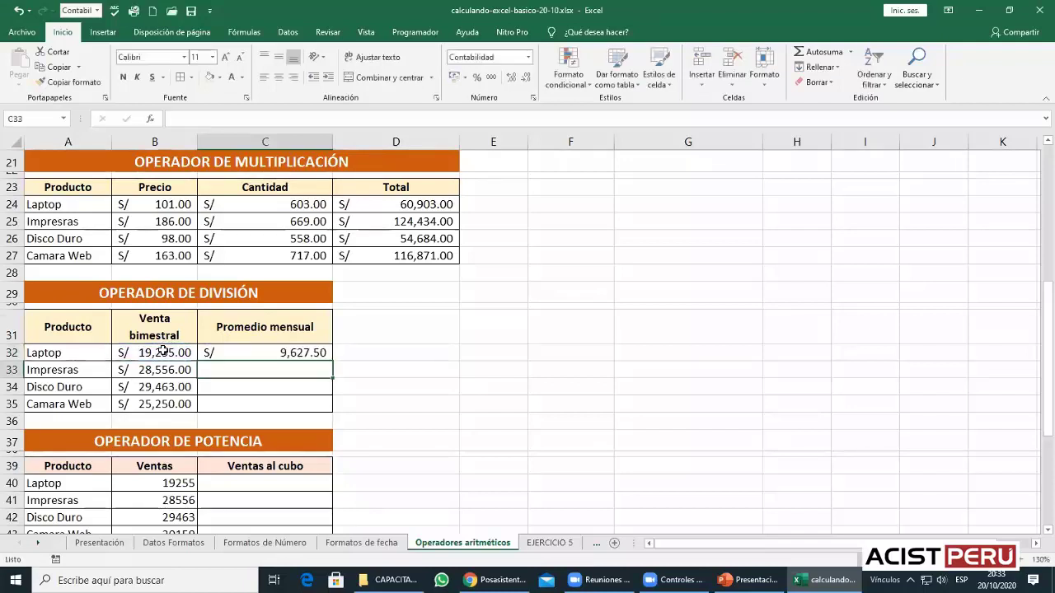
pyautogui.moveTo(333, 361); pyautogui.dragTo(333, 408)
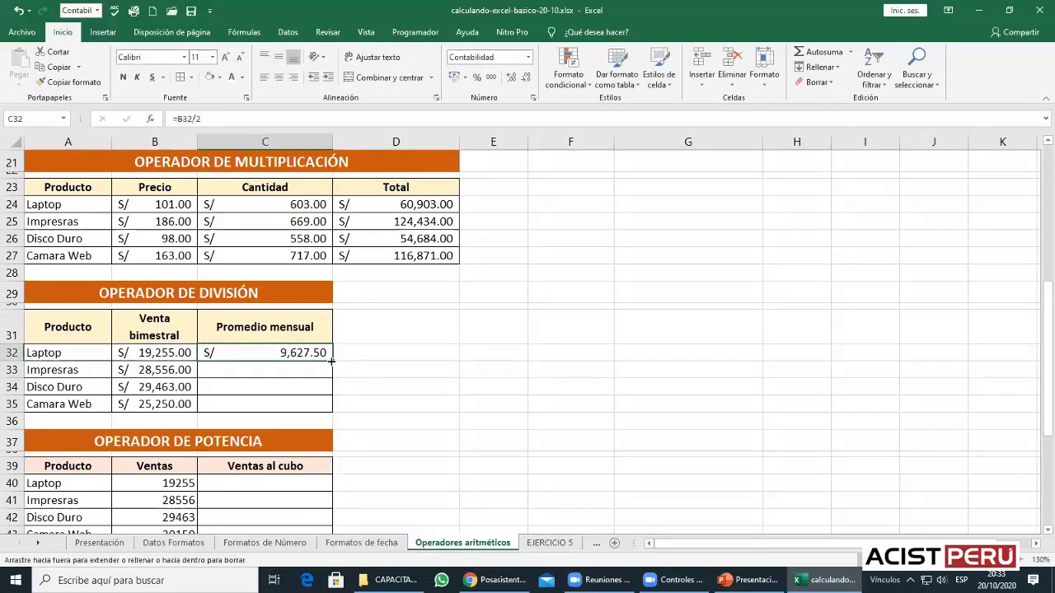
pyautogui.click(372, 349)
pyautogui.scroll(-1, 372, 349)
pyautogui.scroll(-1, 372, 349)
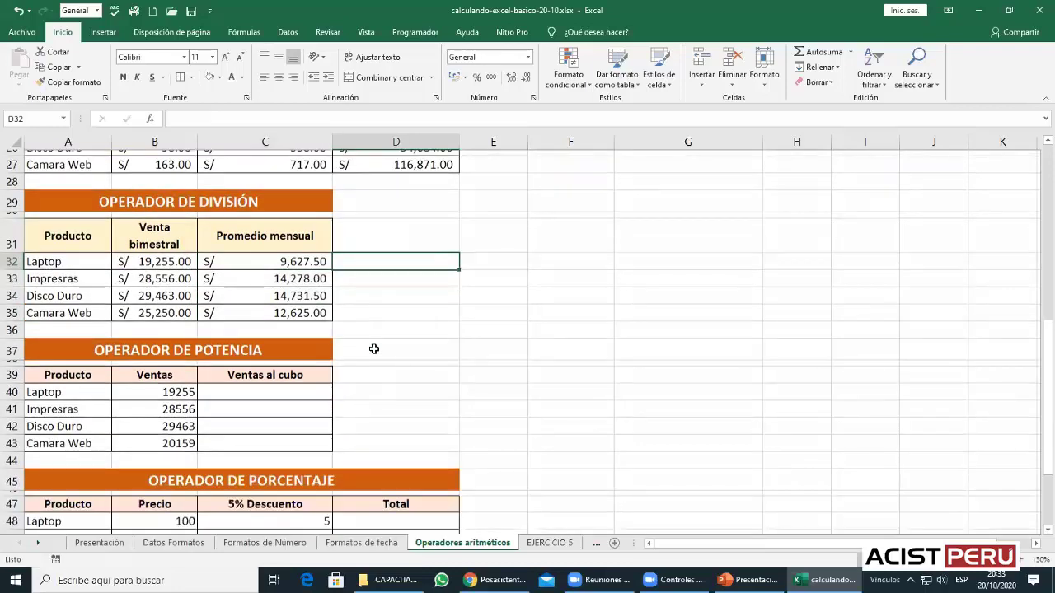
pyautogui.scroll(-1, 330, 349)
# - Look up the ^ power operator in the operator legend
pyautogui.click(272, 330)
pyautogui.scroll(4, 466, 332)
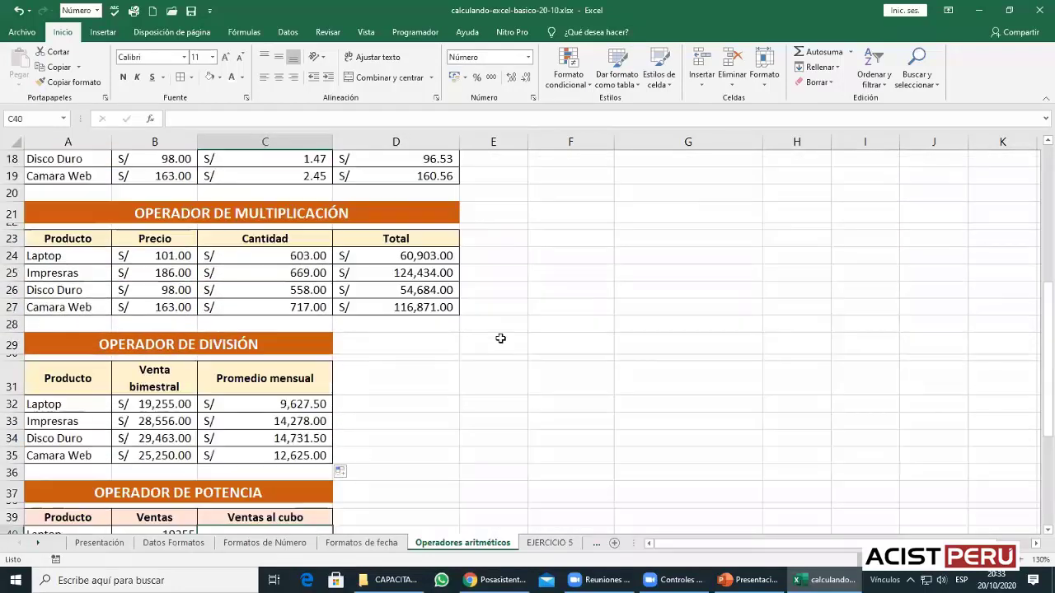
pyautogui.scroll(2, 499, 337)
pyautogui.scroll(1, 499, 337)
pyautogui.click(568, 211)
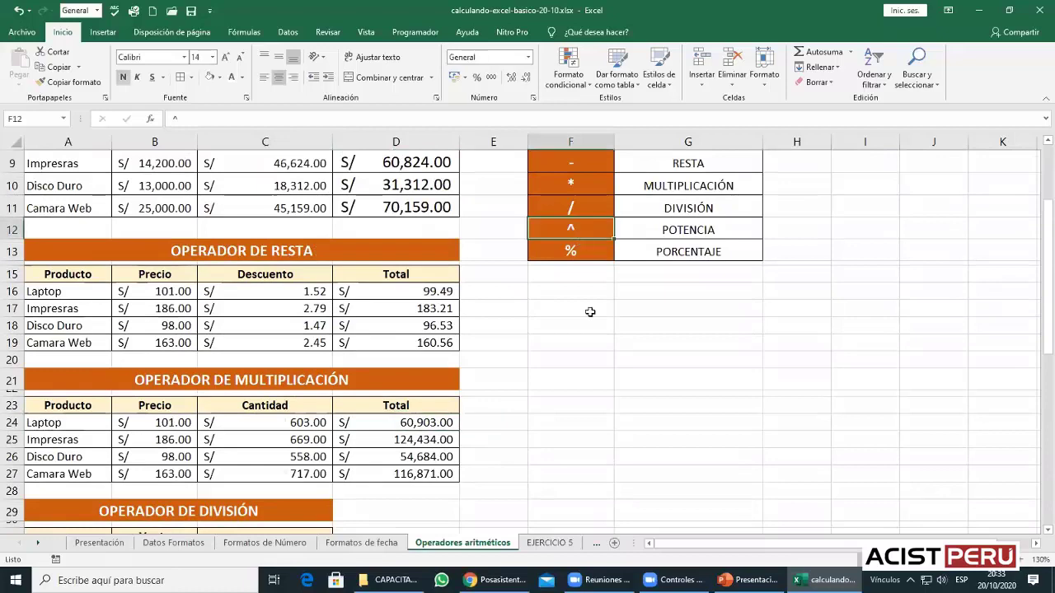
pyautogui.press('Down')
pyautogui.press('Down')
pyautogui.press('Down')
pyautogui.press('Down')
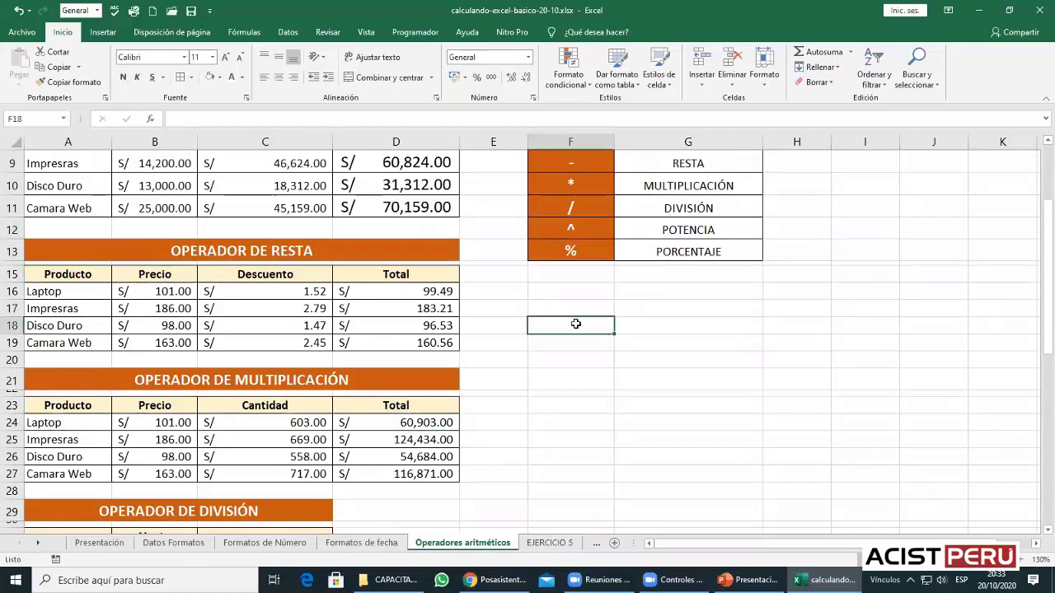
pyautogui.write('^')
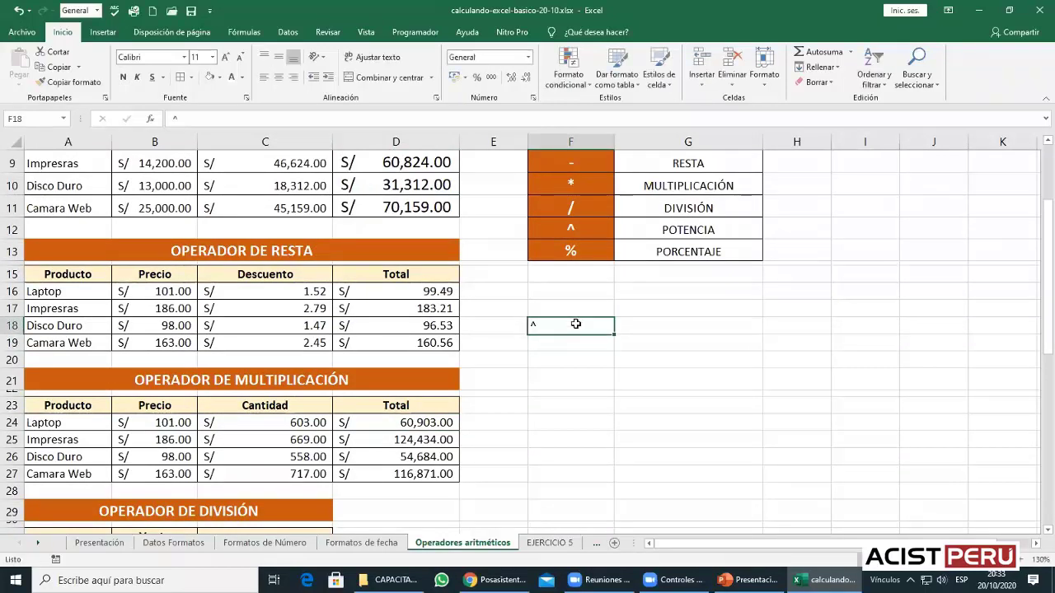
pyautogui.scroll(-2, 576, 324)
pyautogui.scroll(-1, 576, 324)
pyautogui.scroll(-2, 575, 324)
pyautogui.scroll(-1, 575, 324)
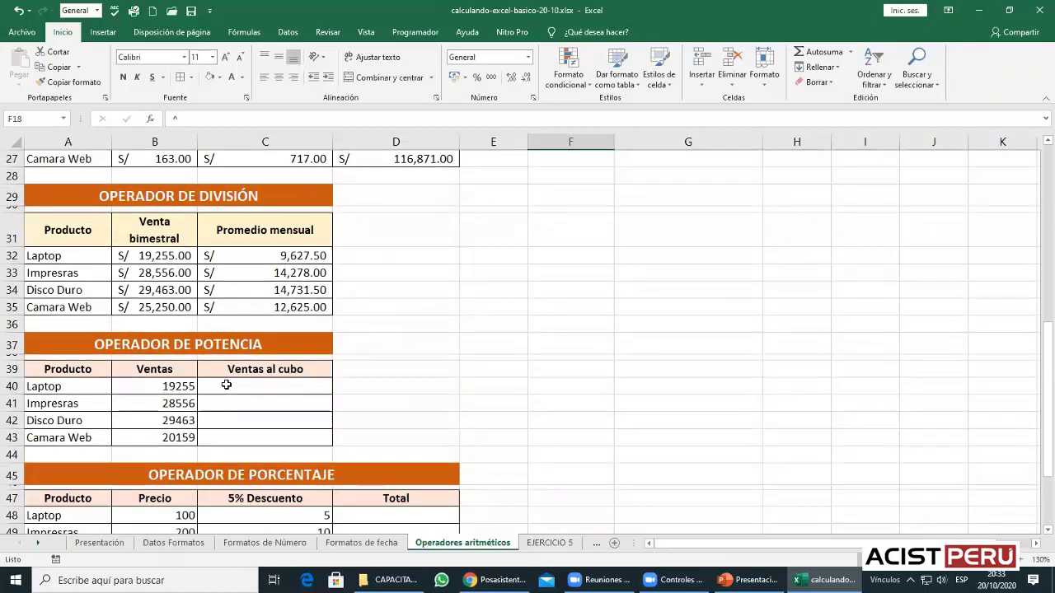
# - Enter =B40^3 in C40 and fill the cubed sales down to C43
pyautogui.click(227, 386)
pyautogui.write('=')
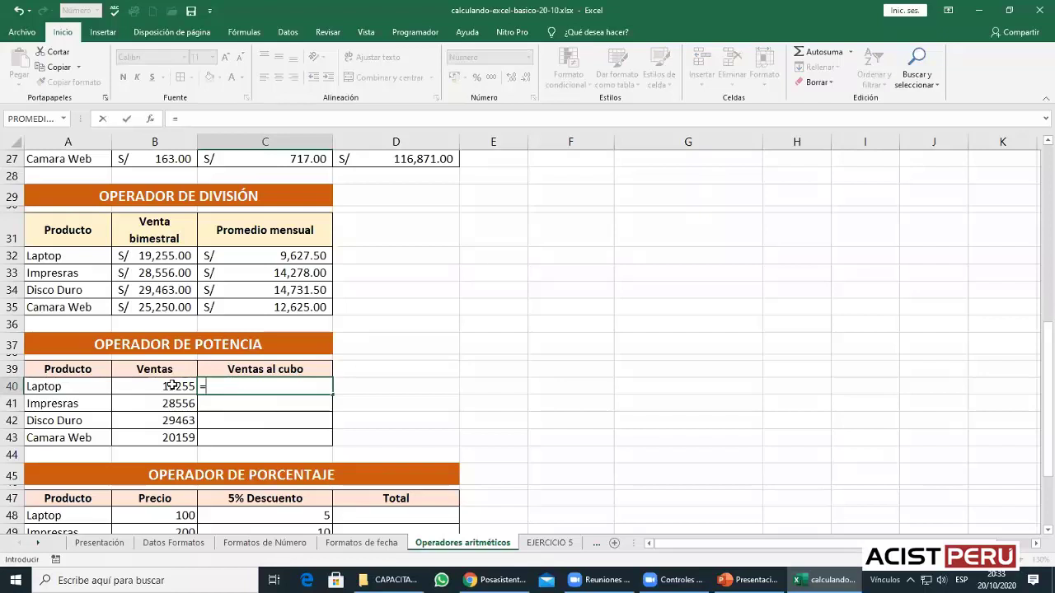
pyautogui.click(170, 385)
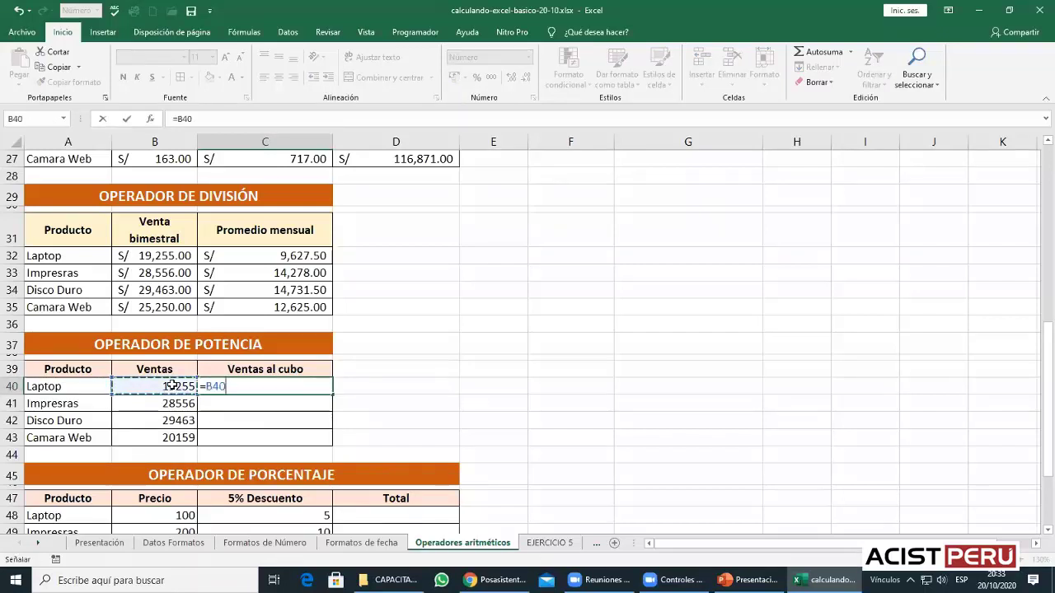
pyautogui.write('^3')
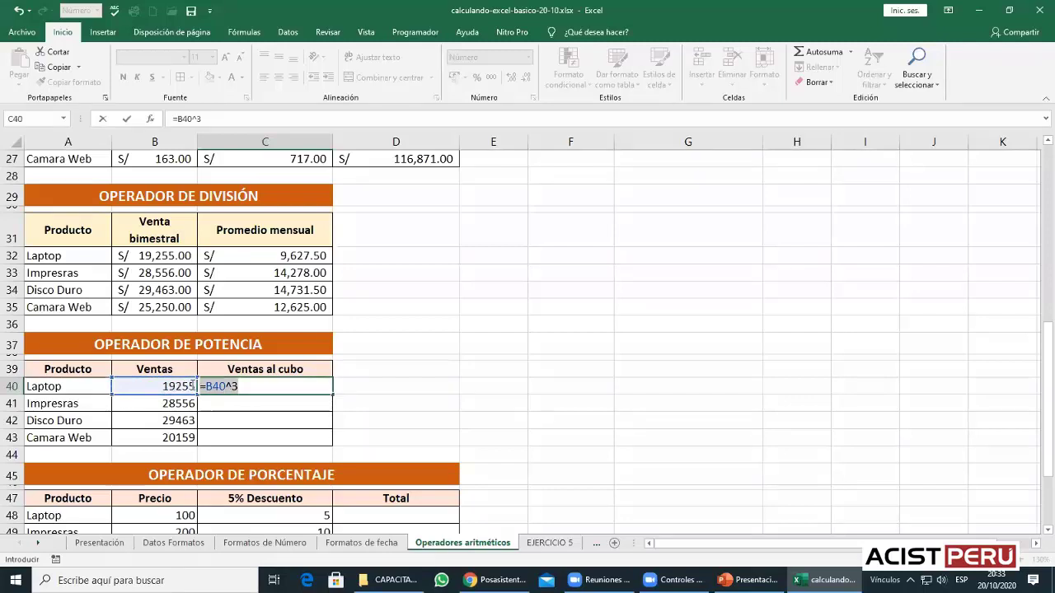
pyautogui.click(239, 387)
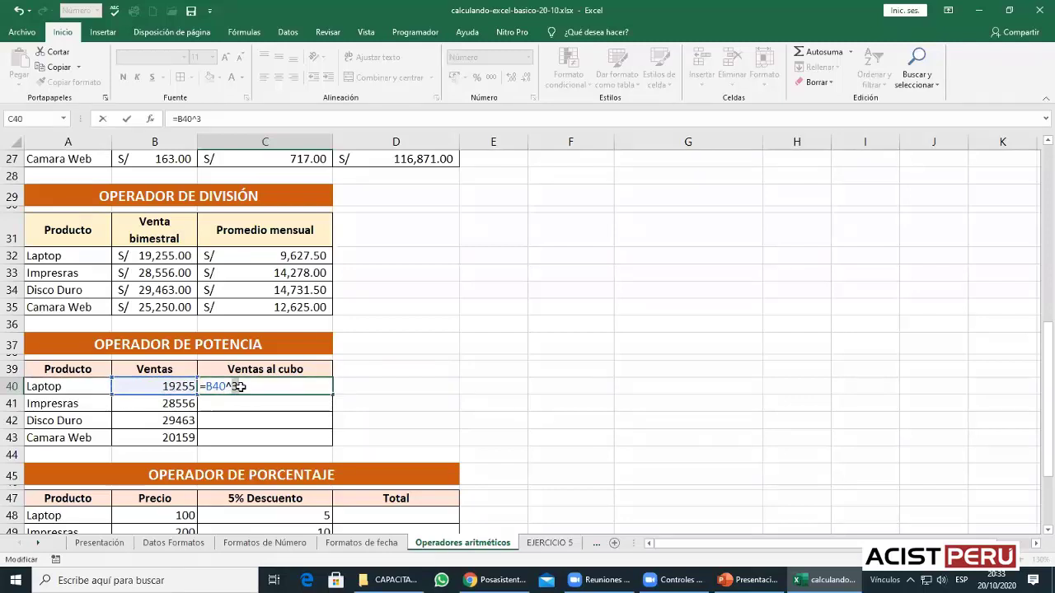
pyautogui.hotkey('ctrl', 'Return')
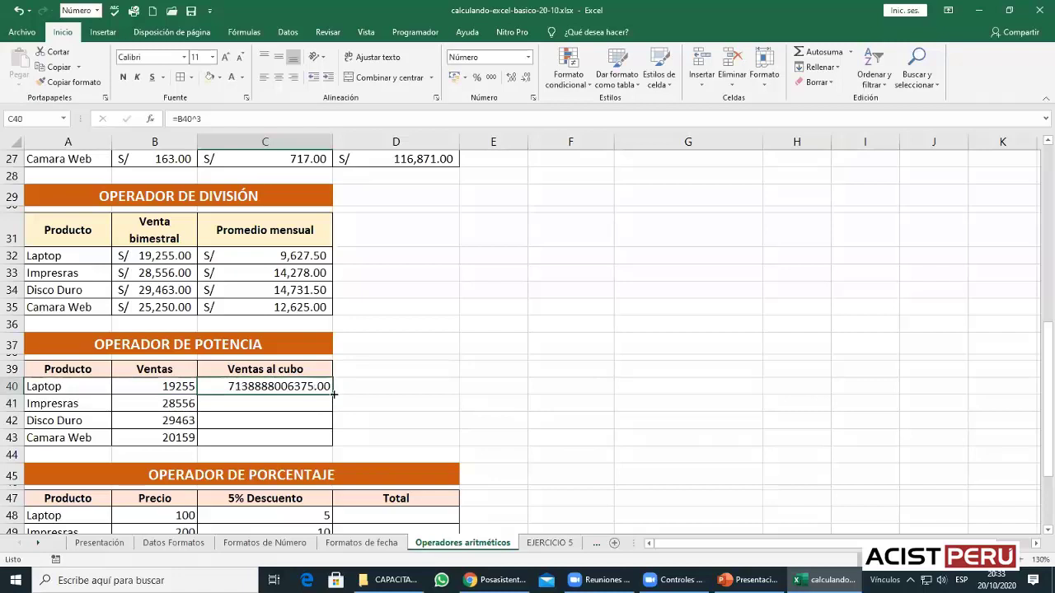
pyautogui.moveTo(329, 388); pyautogui.dragTo(328, 441)
# - Demonstrate =3^2 giving 9 in E40, then clear the example
pyautogui.click(497, 388)
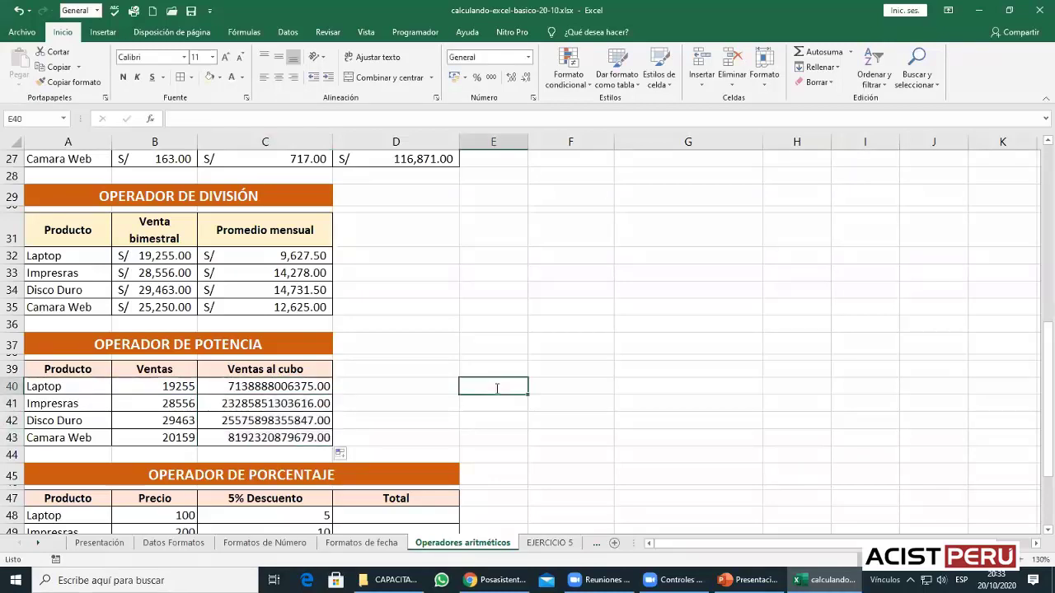
pyautogui.write('3^2')
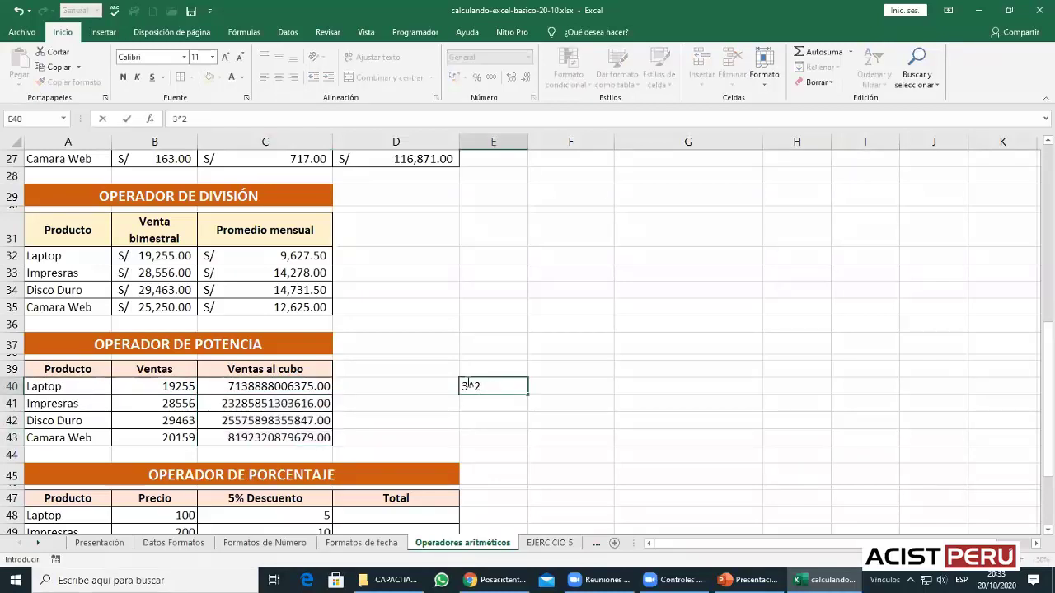
pyautogui.press('F2')
pyautogui.press('Home')
pyautogui.write('=')
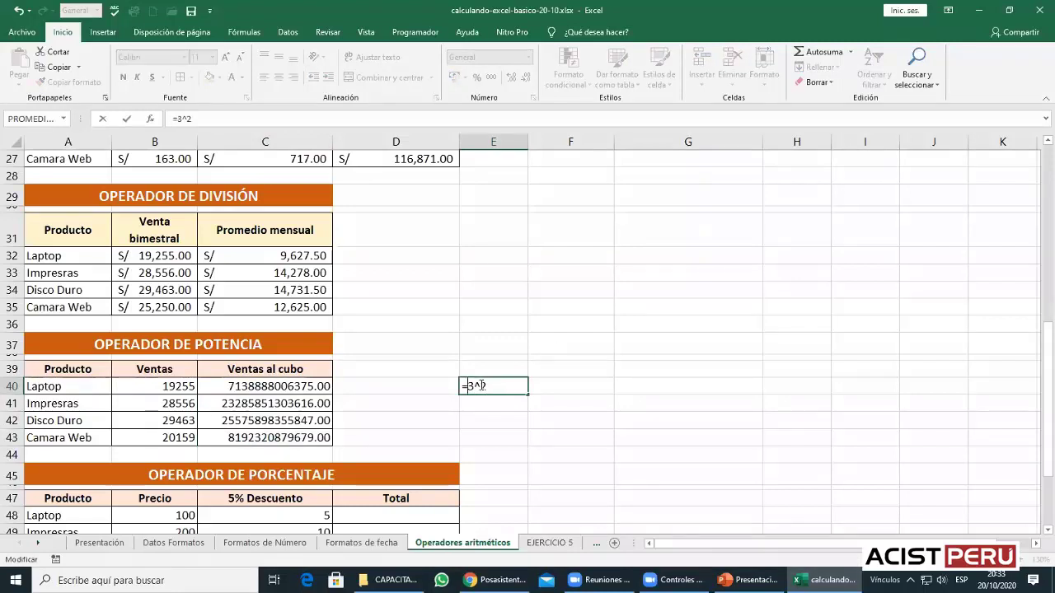
pyautogui.hotkey('ctrl', 'Return')
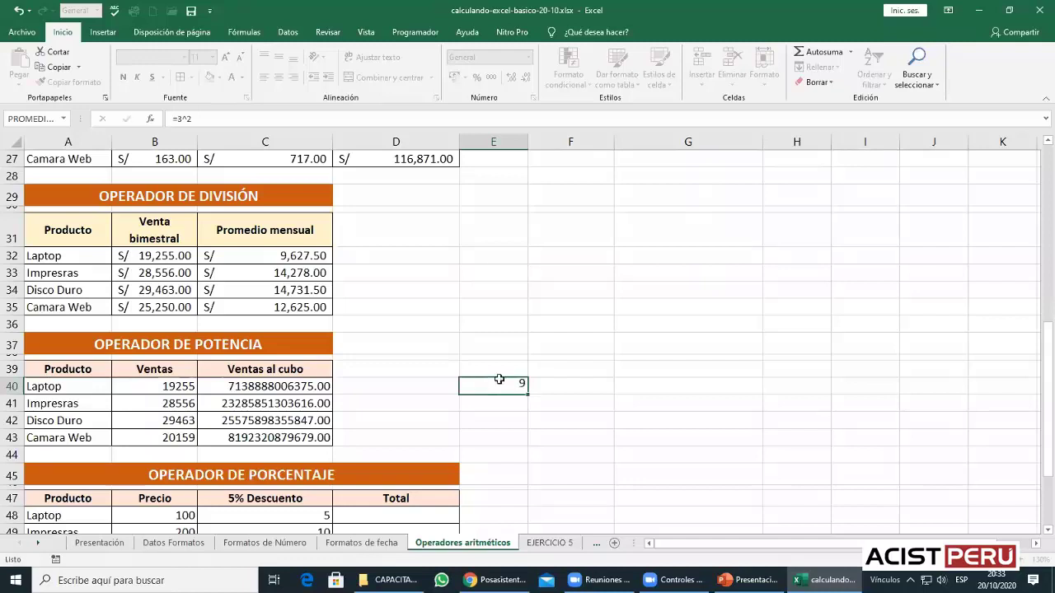
pyautogui.press('Delete')
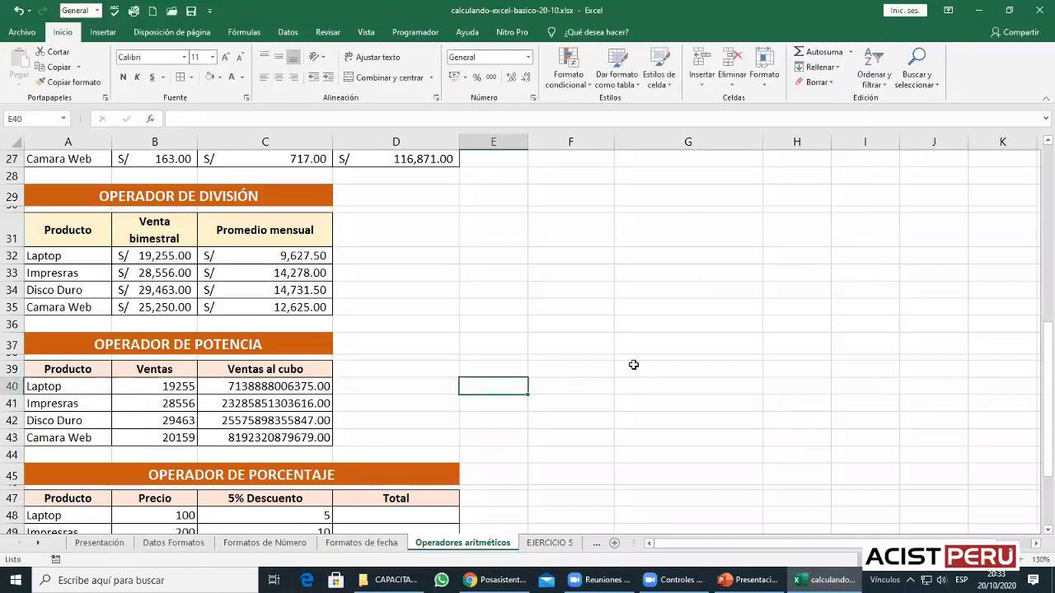
pyautogui.scroll(-1, 633, 364)
pyautogui.scroll(-2, 633, 364)
# - Begin a Laptop Total formula in D48, then cancel it
pyautogui.click(374, 350)
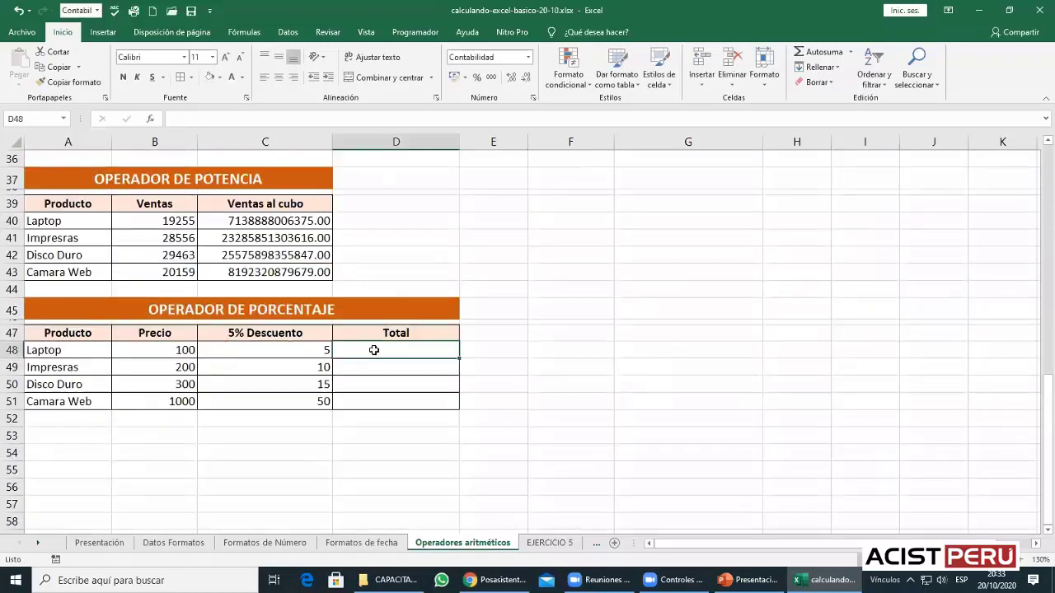
pyautogui.write('=')
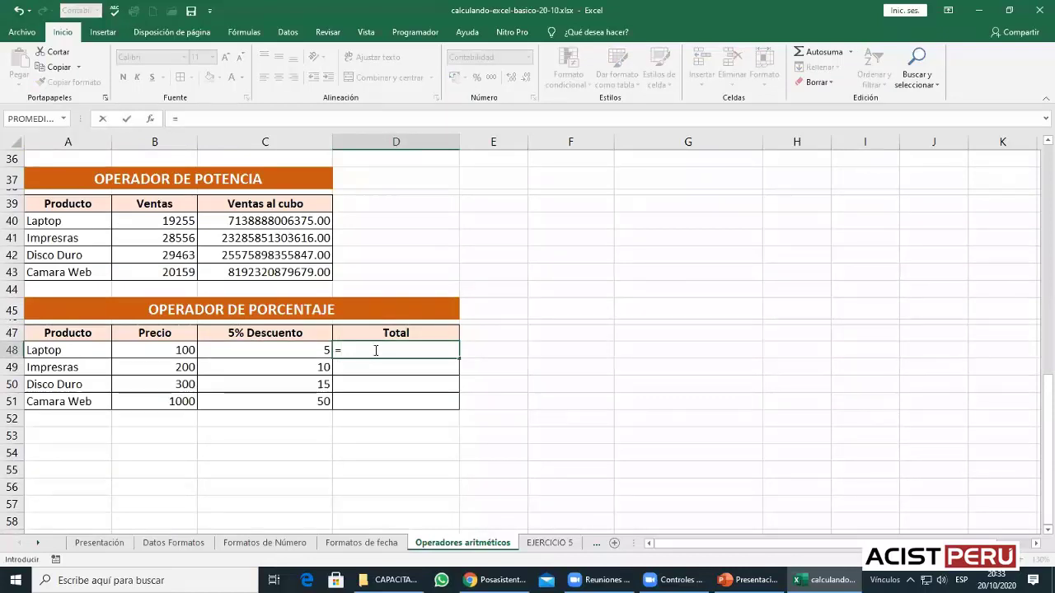
pyautogui.click(167, 350)
pyautogui.write('*')
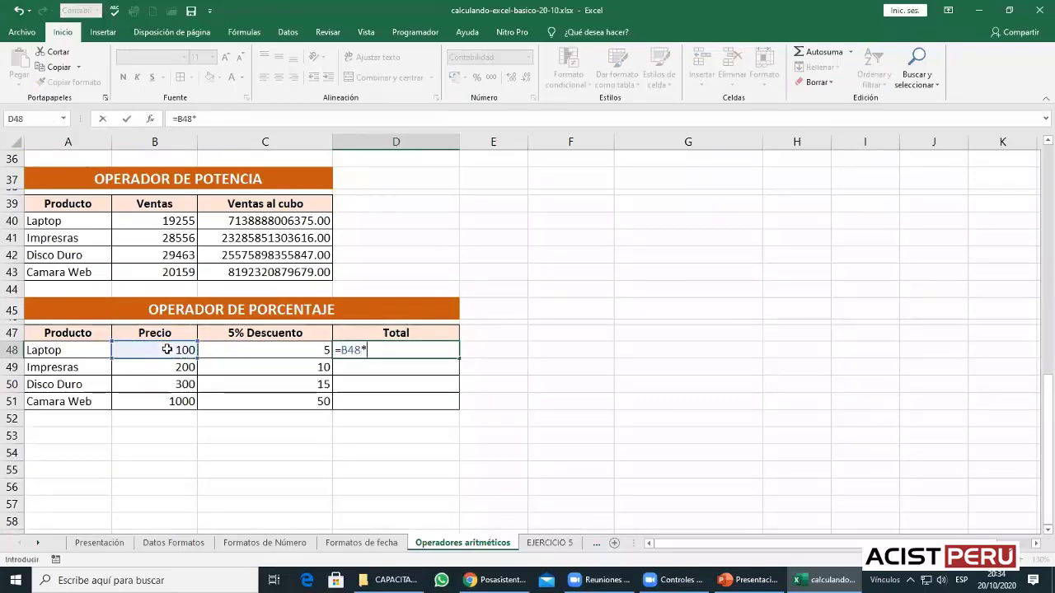
pyautogui.press('Escape')
# - Replace the typed discounts with =B48*5% in C48 and fill it down to C51
pyautogui.moveTo(280, 355); pyautogui.dragTo(265, 393)
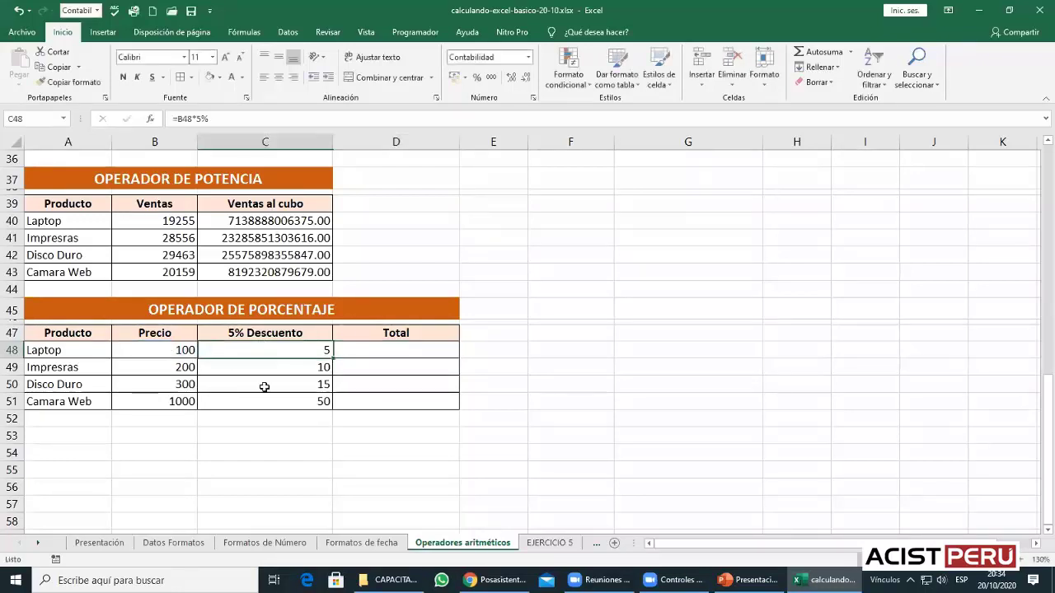
pyautogui.press('Delete')
pyautogui.click(266, 349)
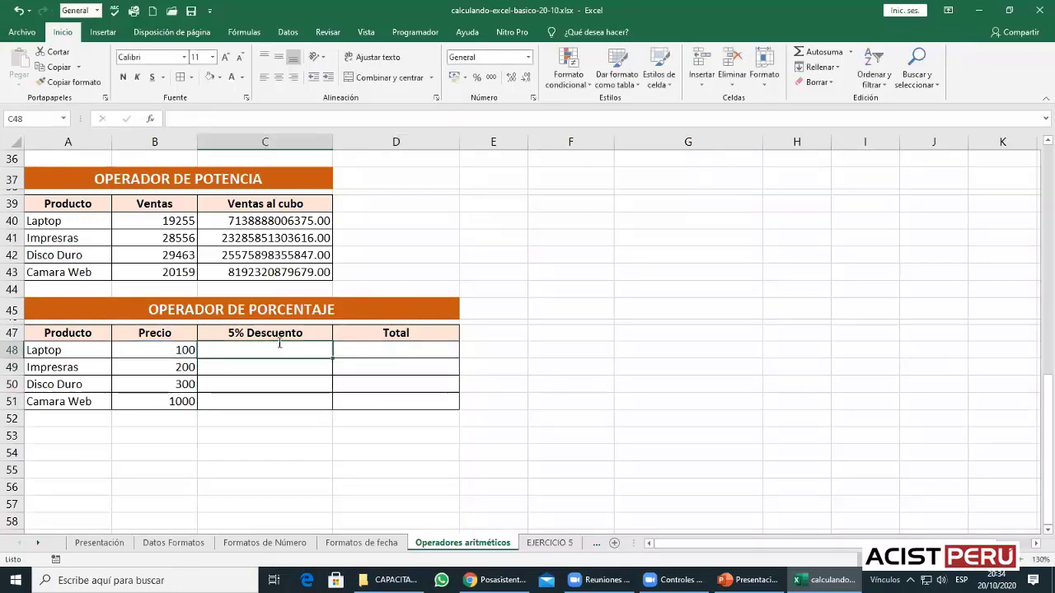
pyautogui.write('=')
pyautogui.click(156, 350)
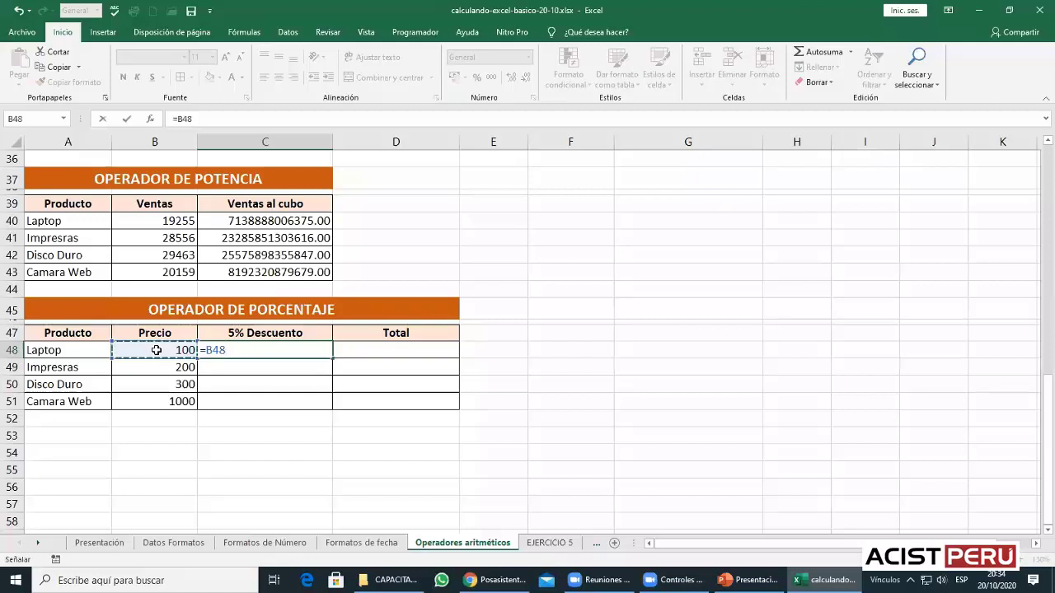
pyautogui.write('*5')
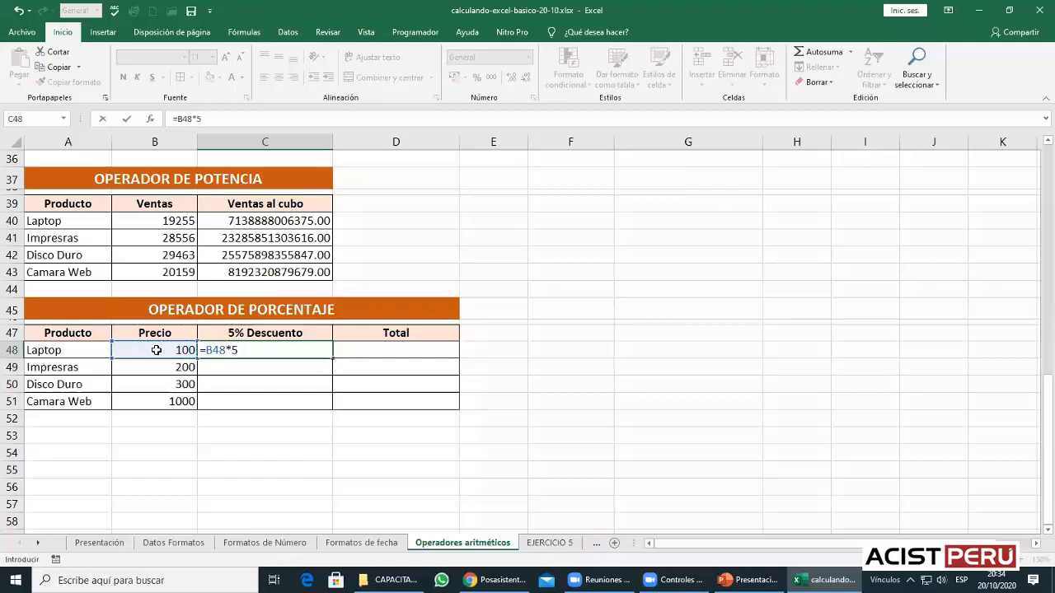
pyautogui.write('%')
pyautogui.press('BackSpace')
pyautogui.press('BackSpace')
pyautogui.write('0')
pyautogui.write('.05')
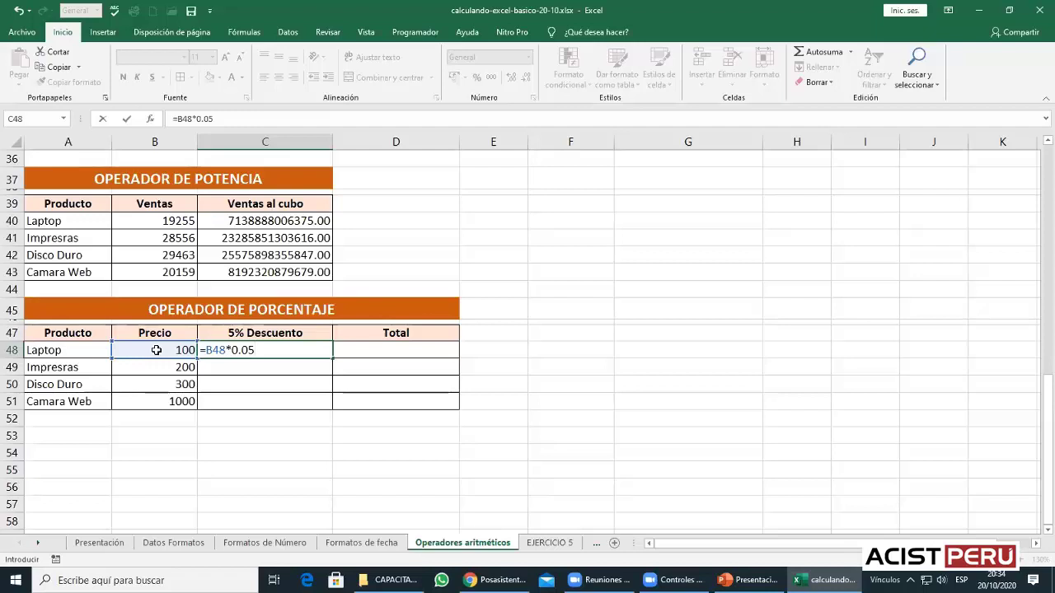
pyautogui.press('BackSpace')
pyautogui.press('BackSpace')
pyautogui.press('BackSpace')
pyautogui.press('BackSpace')
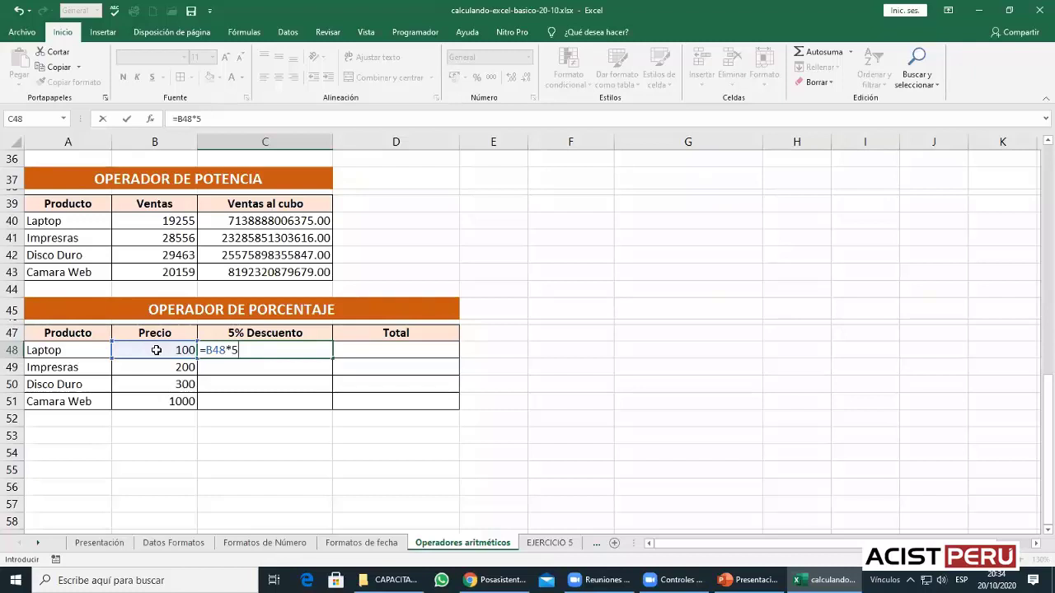
pyautogui.write('%')
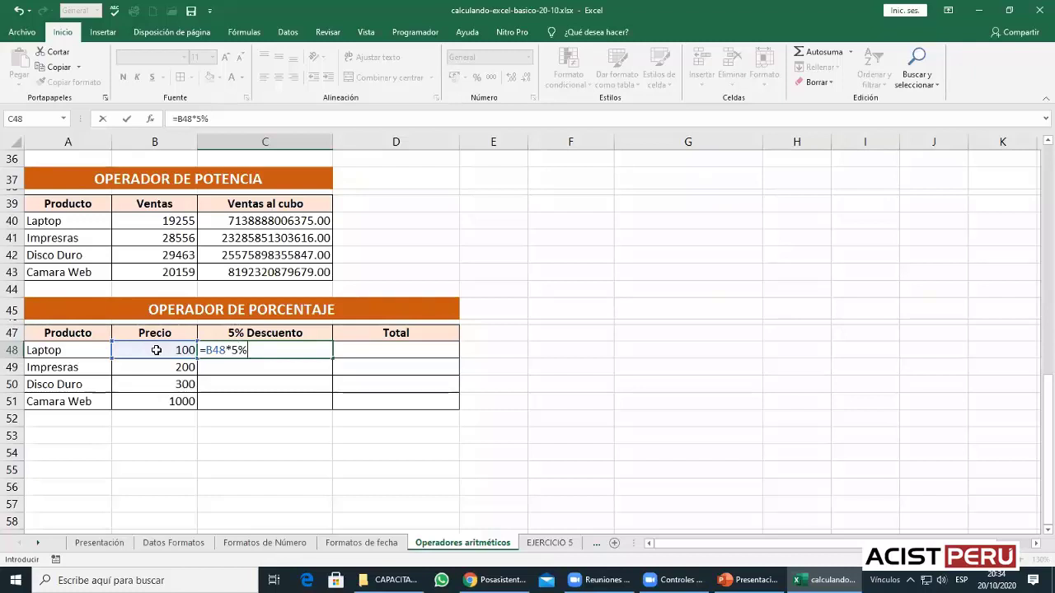
pyautogui.press('Return')
pyautogui.click(307, 352)
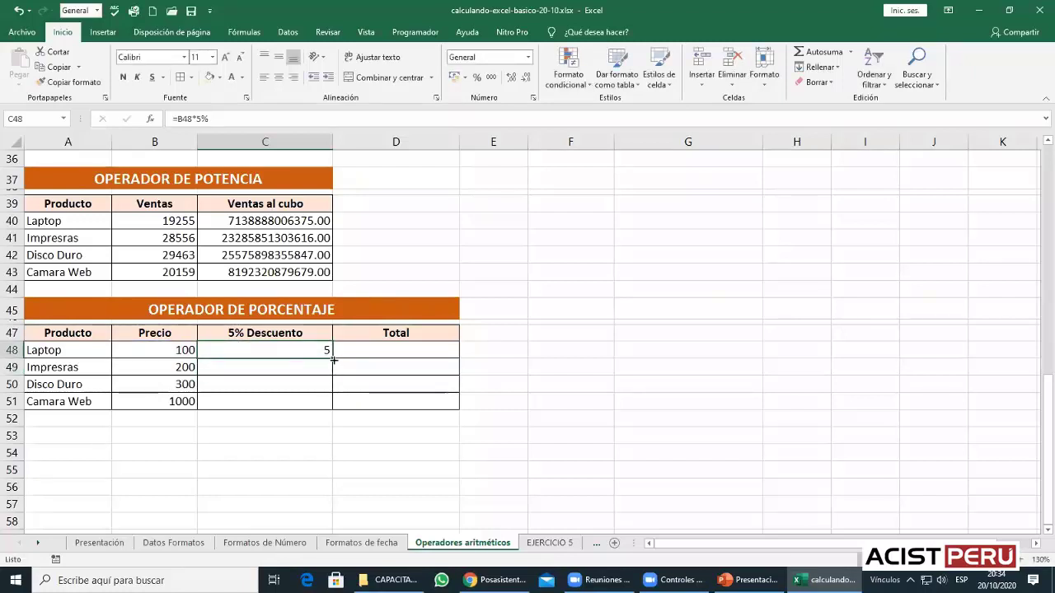
pyautogui.doubleClick(332, 358)
# - Enter =B48+C48 in D48 and fill the totals down to D51
pyautogui.click(354, 350)
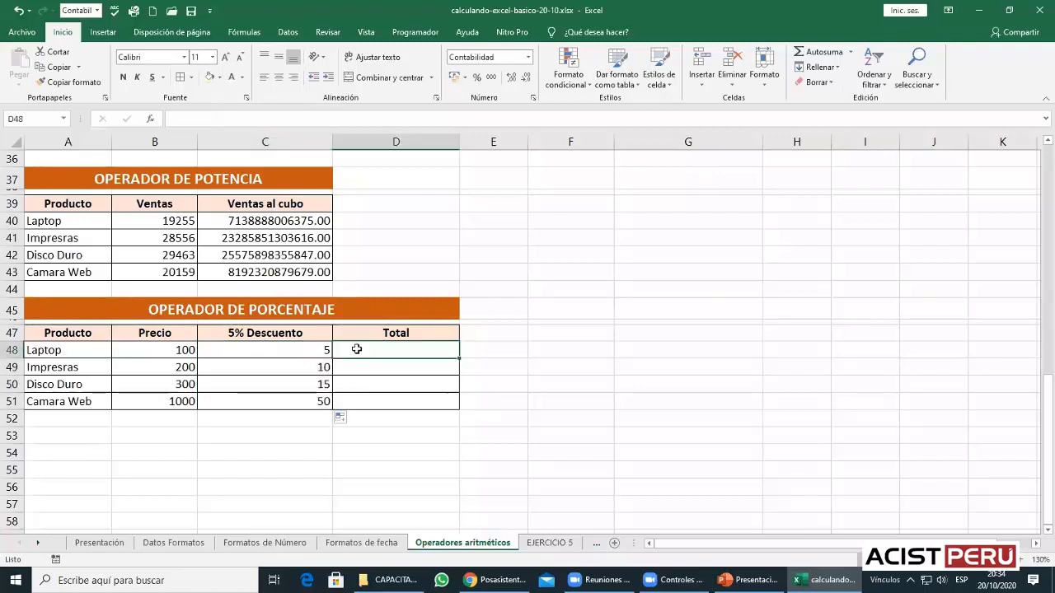
pyautogui.write('=')
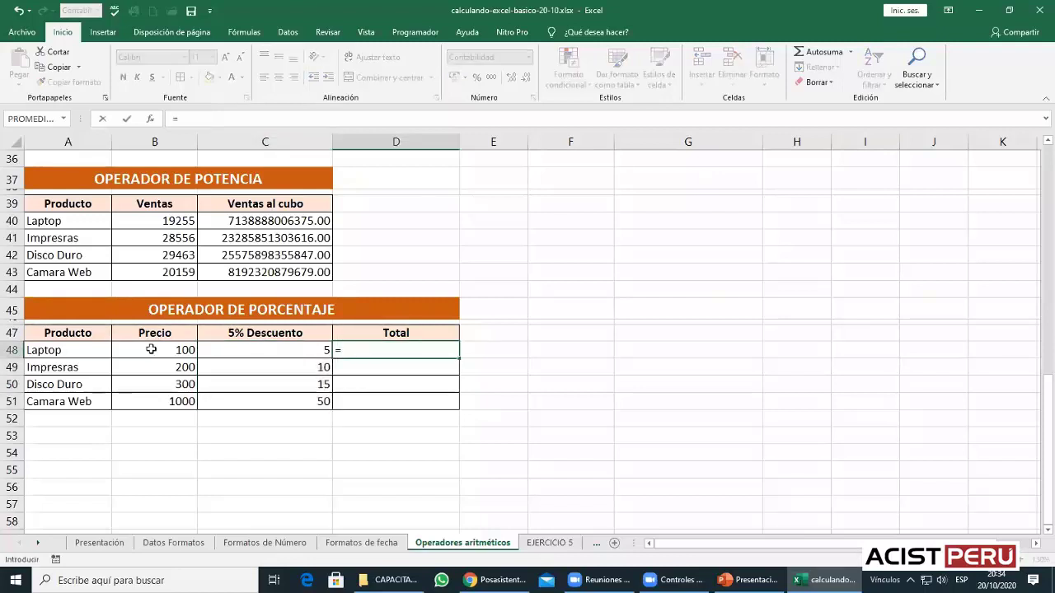
pyautogui.click(152, 350)
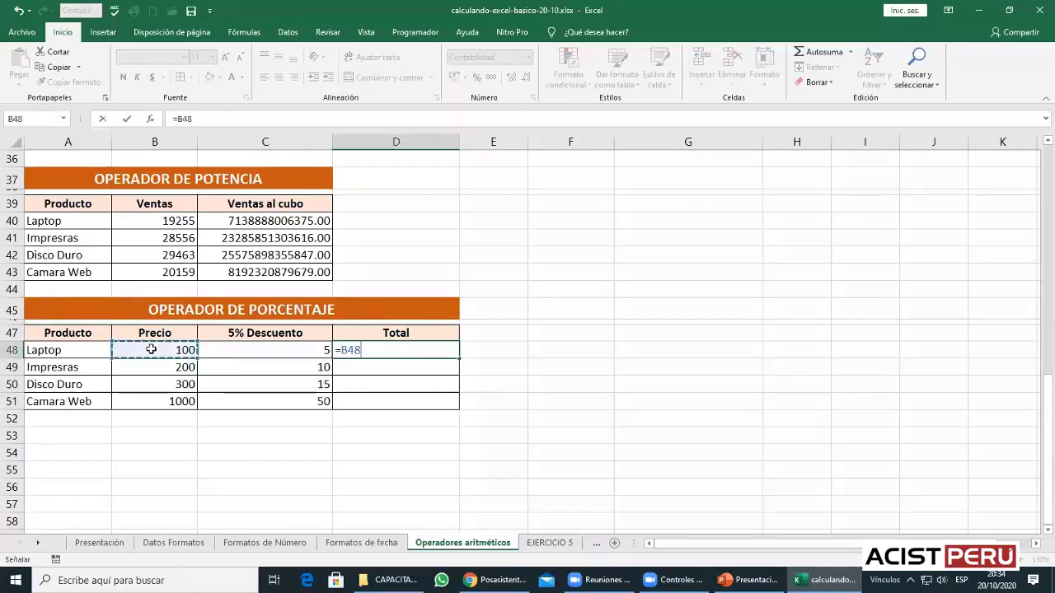
pyautogui.write('+')
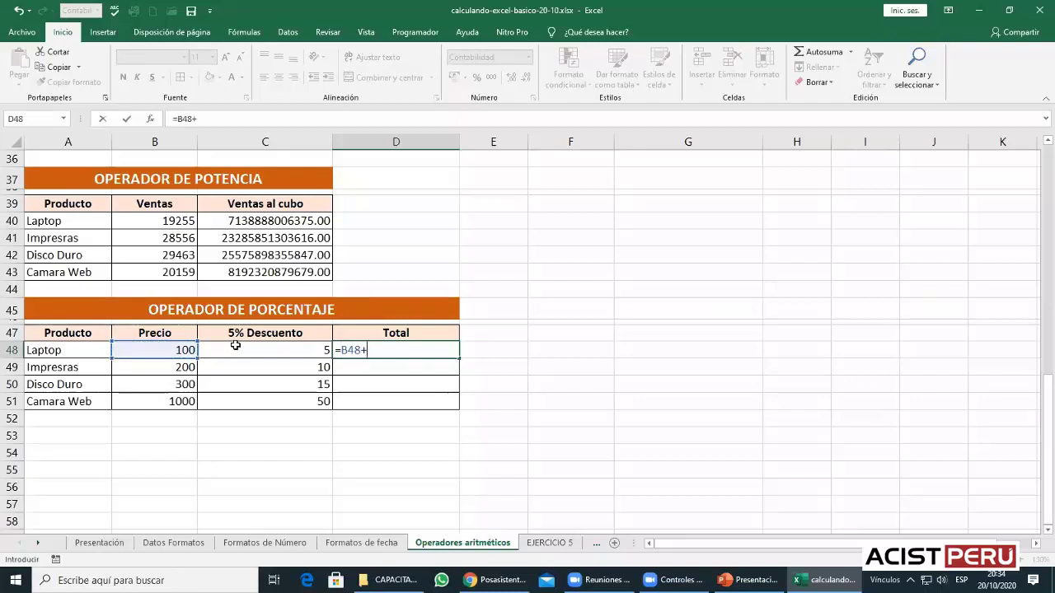
pyautogui.click(234, 347)
pyautogui.press('Return')
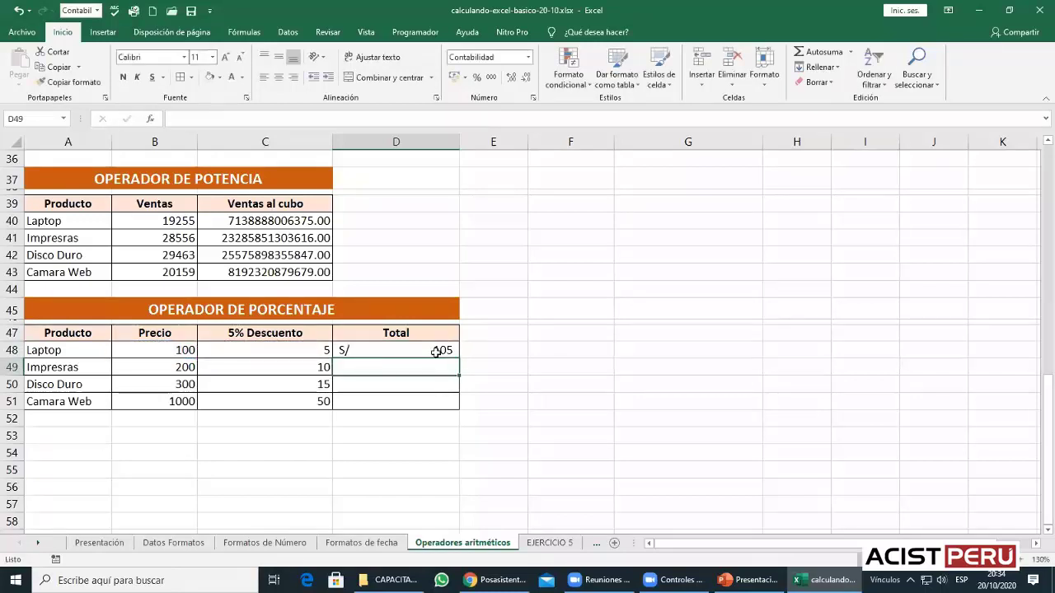
pyautogui.click(438, 349)
pyautogui.moveTo(459, 358); pyautogui.dragTo(456, 406)
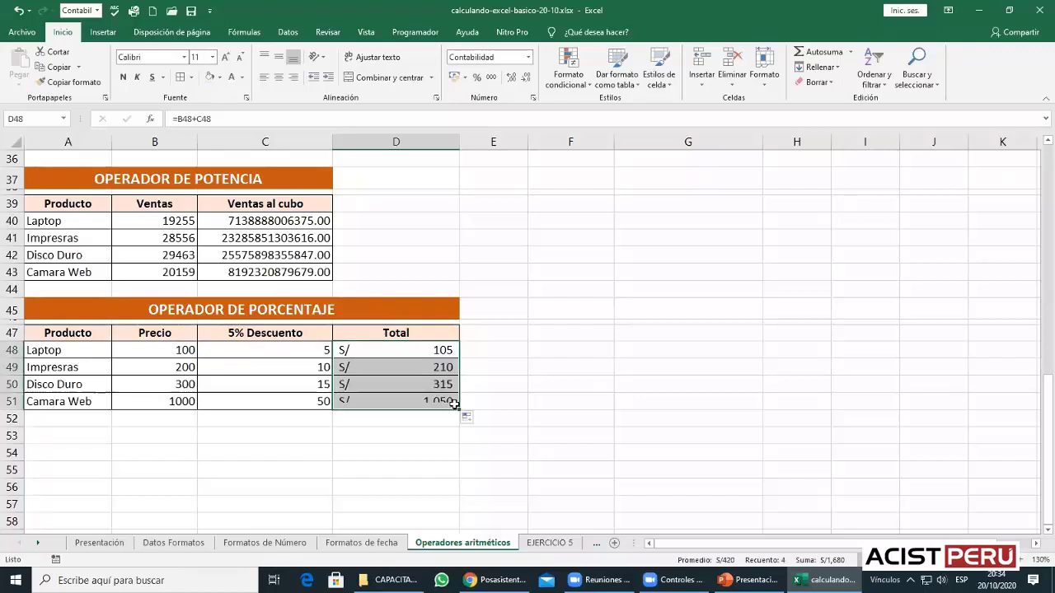
pyautogui.click(521, 346)
# - On the EJERCICIO 5 sheet, enter =ENTERO(D5) in the Singapur PARTE ENTERA cell E5
pyautogui.click(542, 541)
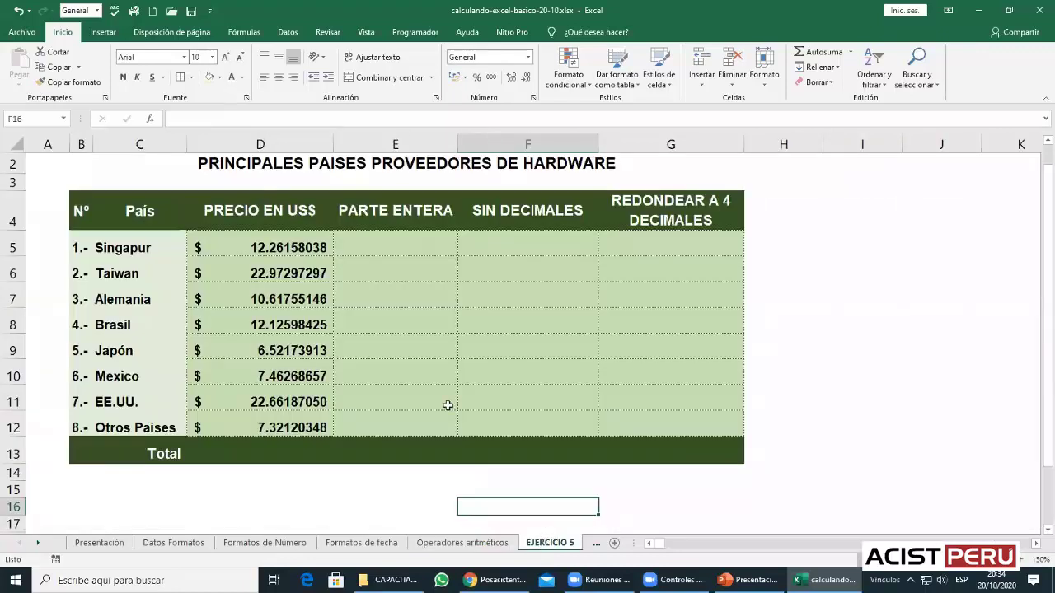
pyautogui.click(448, 405)
pyautogui.click(428, 370)
pyautogui.click(389, 235)
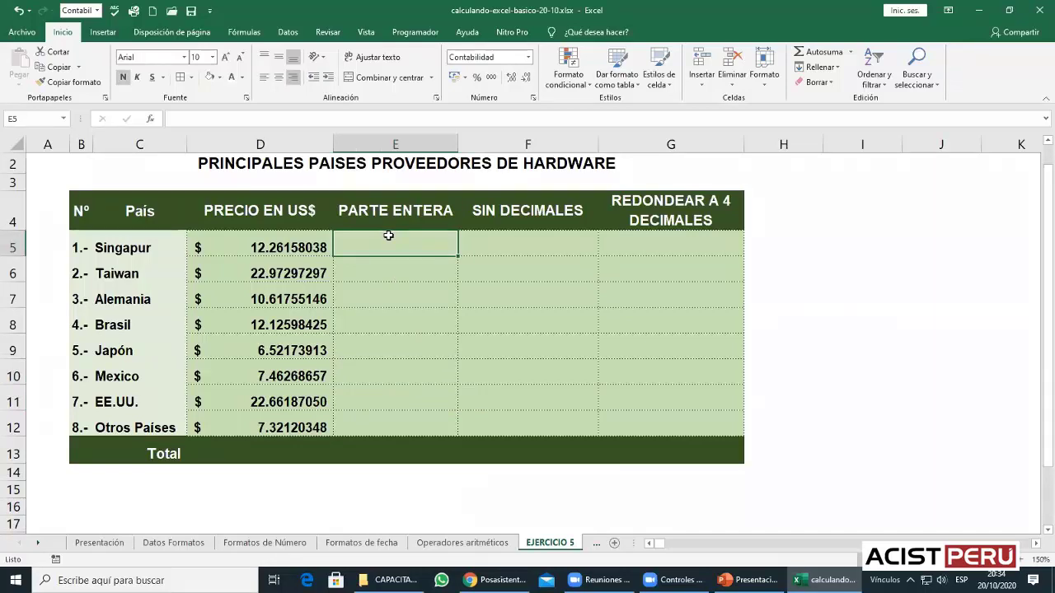
pyautogui.write('=')
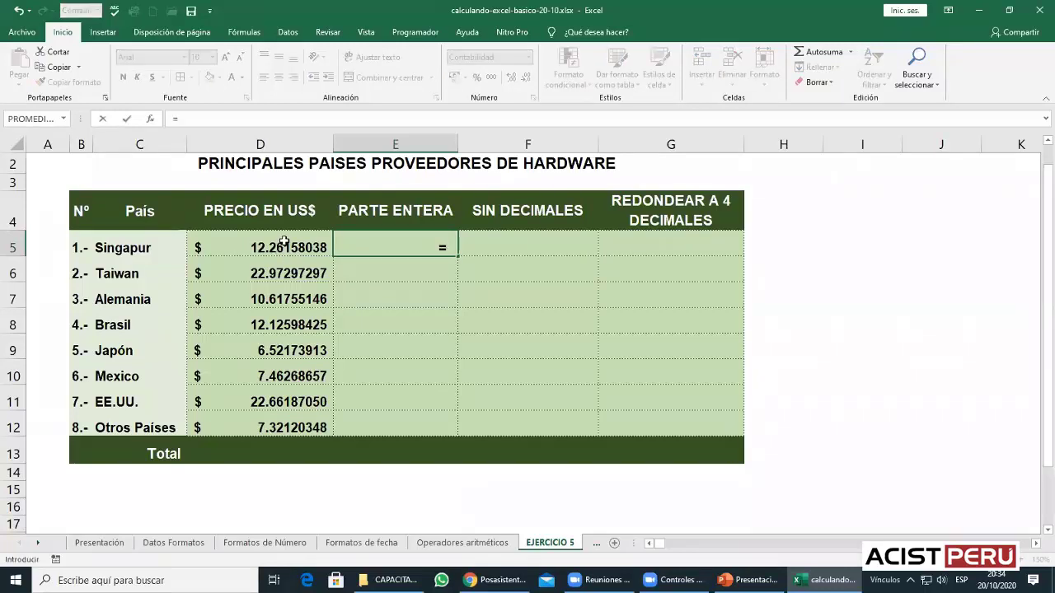
pyautogui.write('en')
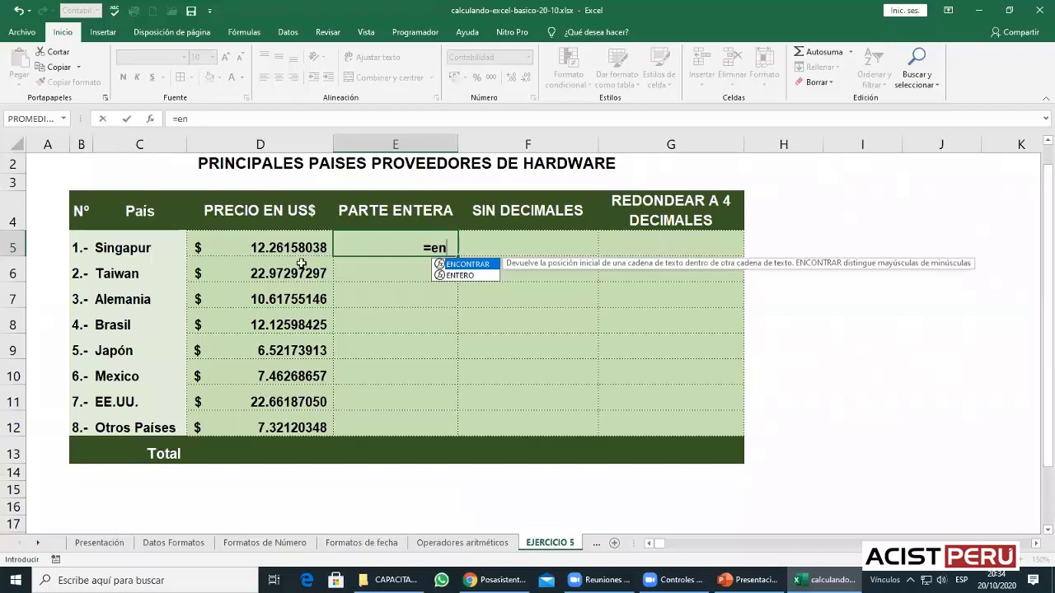
pyautogui.doubleClick(454, 274)
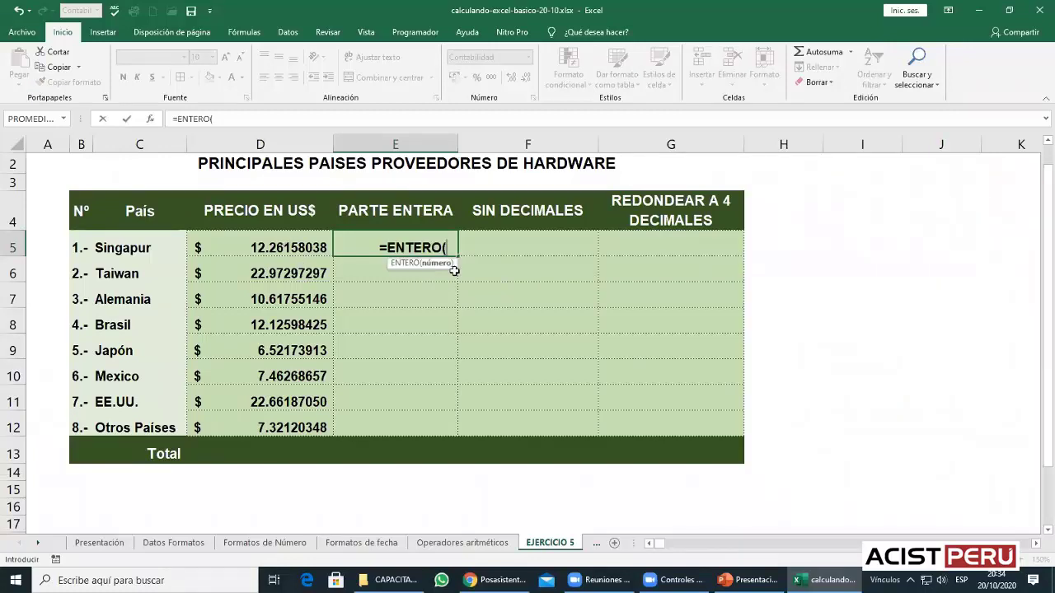
pyautogui.click(267, 239)
pyautogui.write(')')
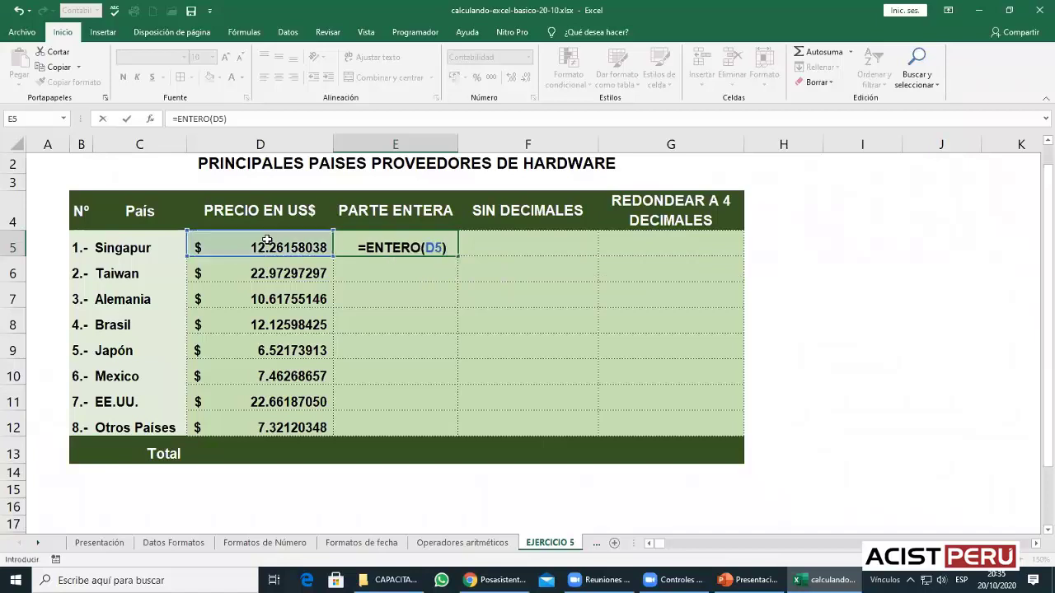
pyautogui.press('Return')
# - Fill the ENTERO formula down to E12, excluding the Total row, and check the Taiwan values
pyautogui.click(442, 250)
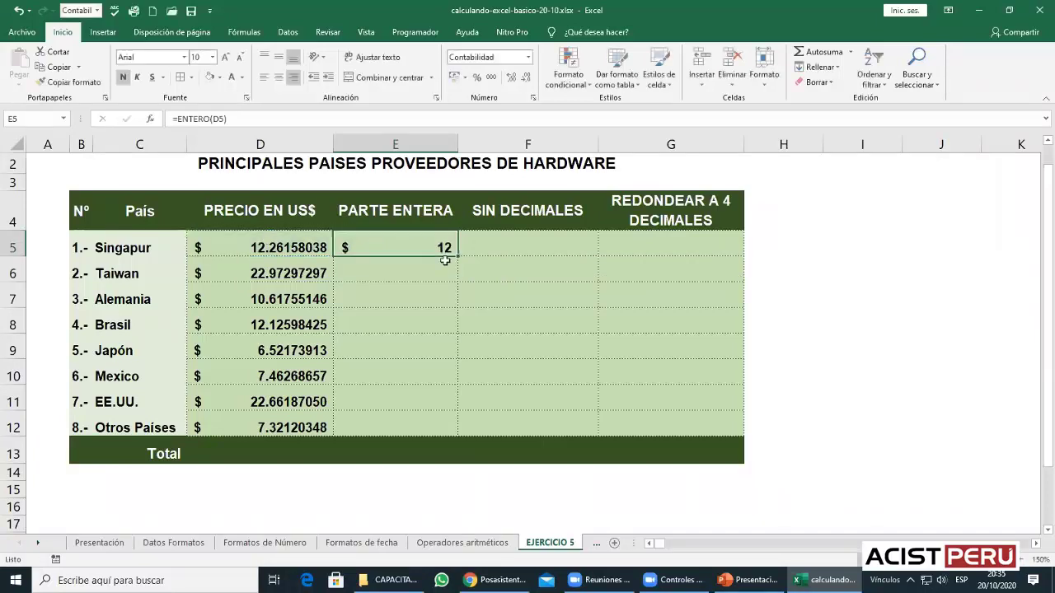
pyautogui.doubleClick(457, 257)
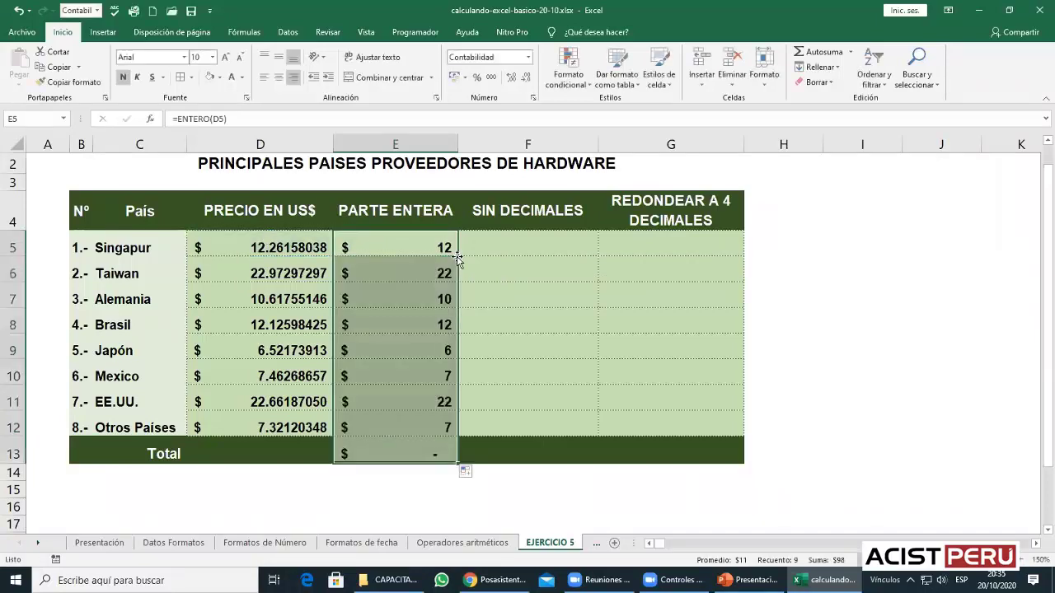
pyautogui.hotkey('ctrl', 'z')
pyautogui.moveTo(450, 252); pyautogui.dragTo(464, 428)
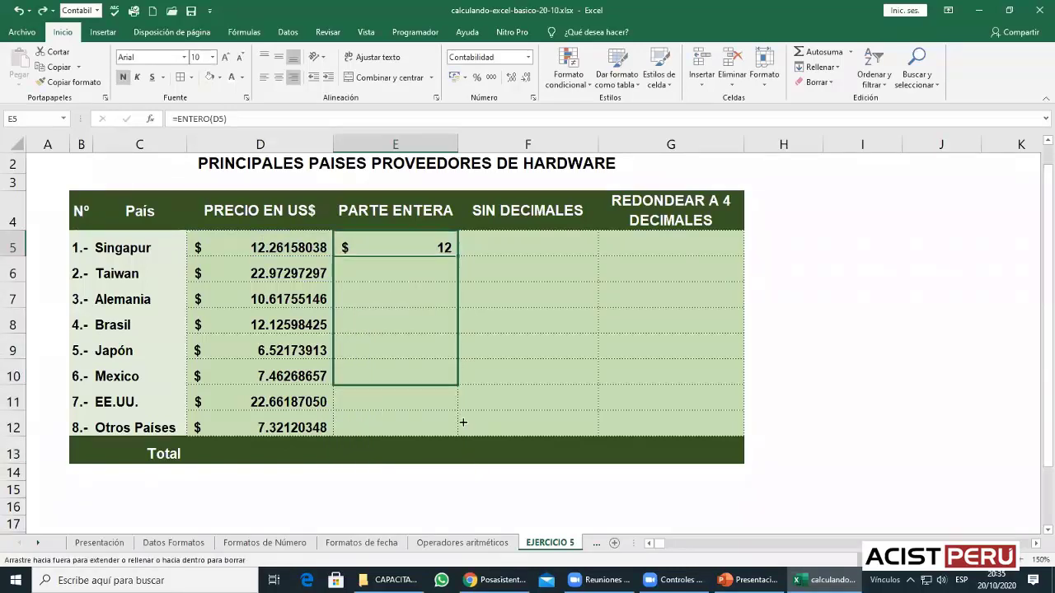
pyautogui.click(514, 372)
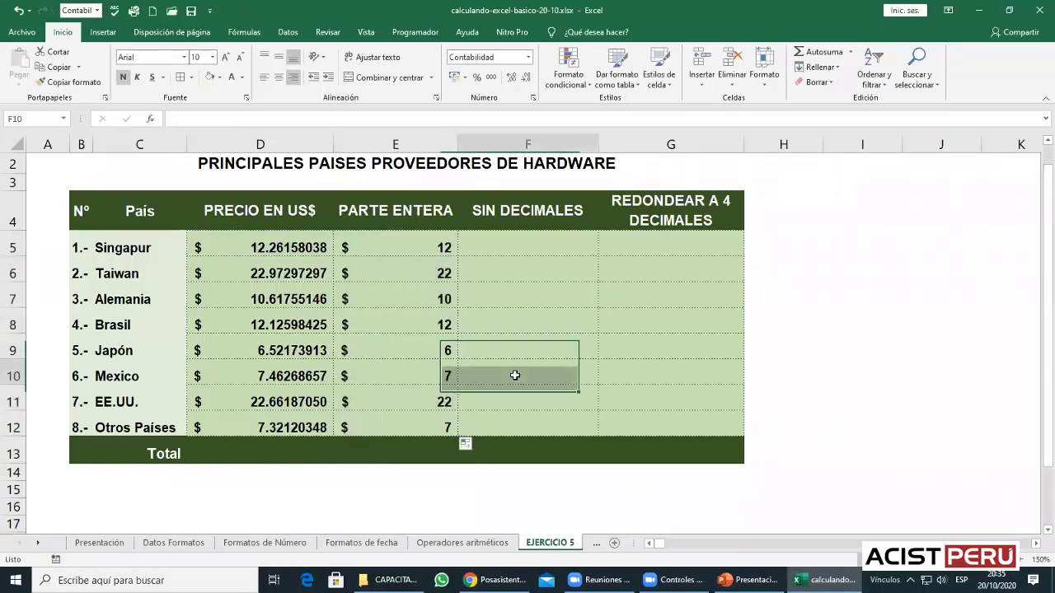
pyautogui.click(290, 274)
pyautogui.click(400, 267)
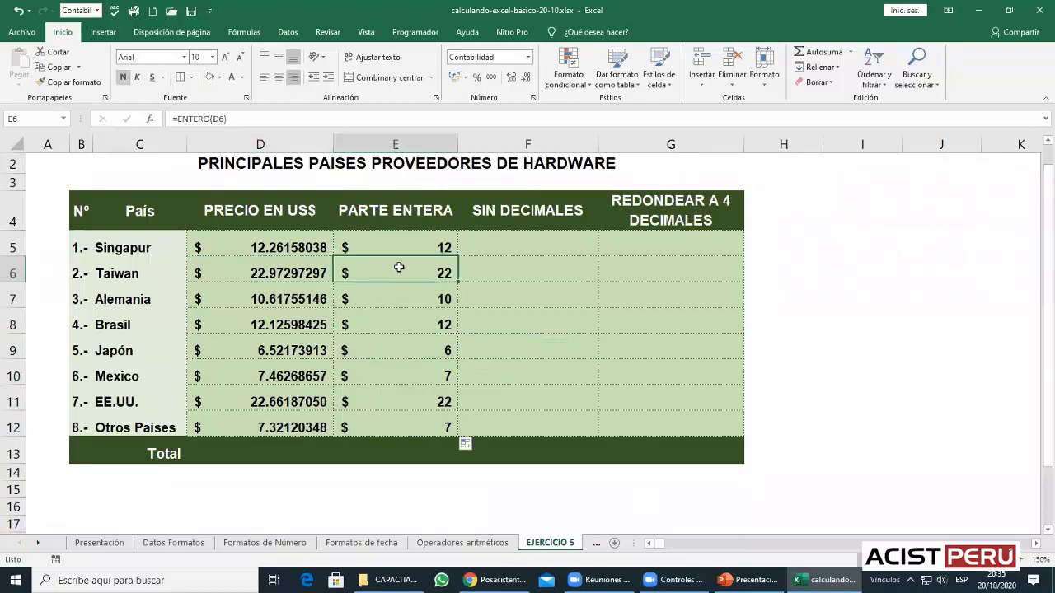
pyautogui.click(259, 273)
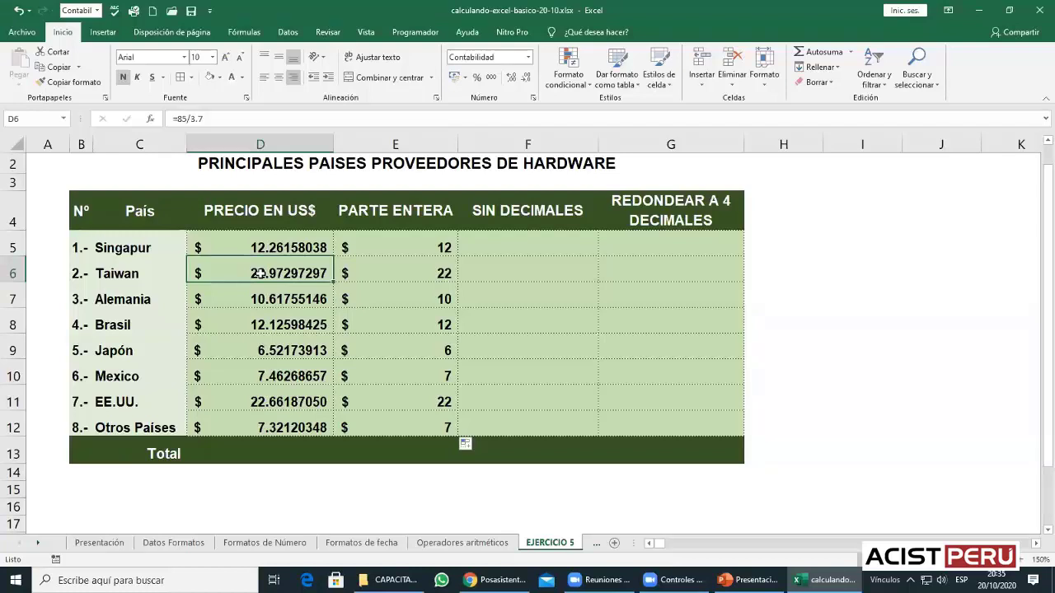
pyautogui.click(432, 245)
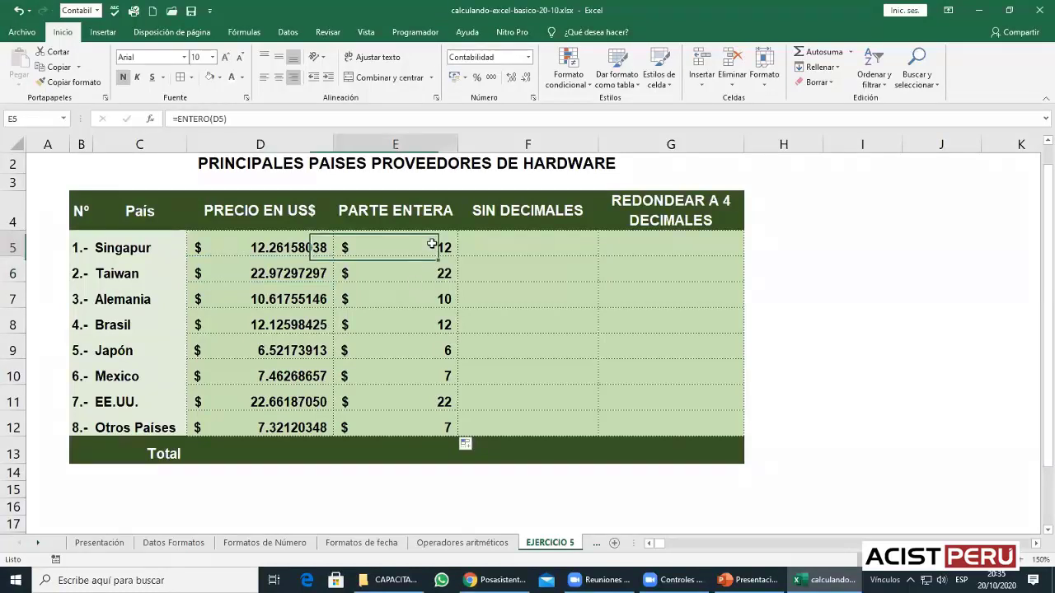
pyautogui.click(538, 250)
pyautogui.click(401, 246)
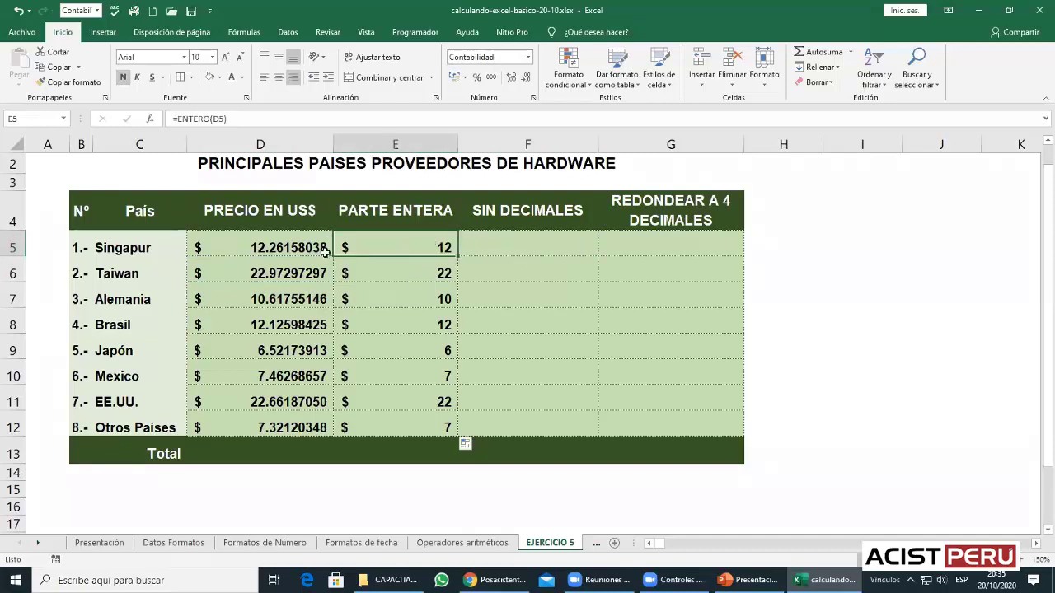
pyautogui.click(292, 250)
# - Start a REDONDEAR formula in F5 using the Singapur price D5 as the number
pyautogui.click(485, 240)
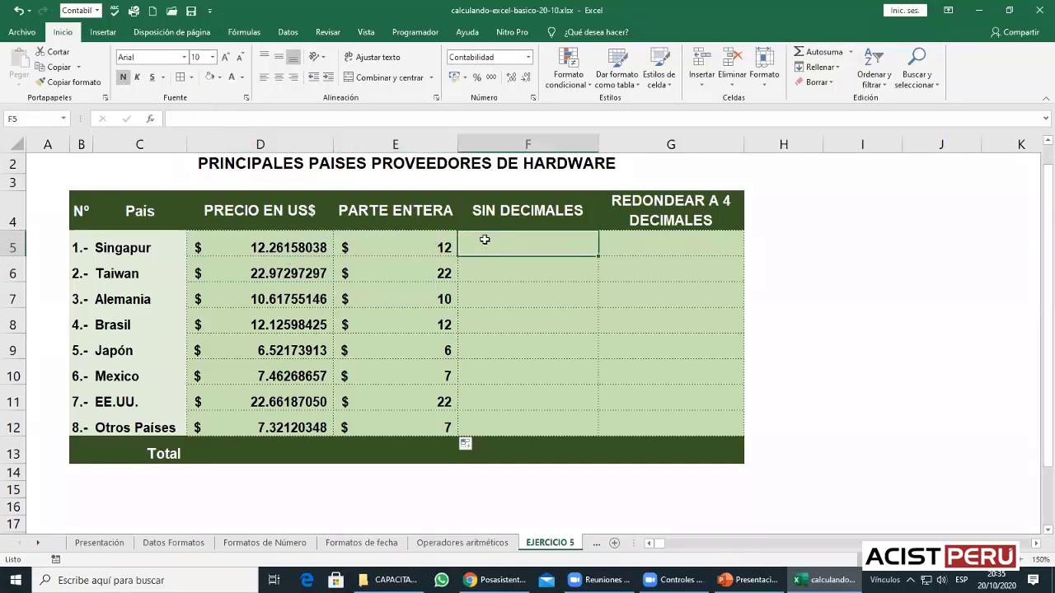
pyautogui.write('=')
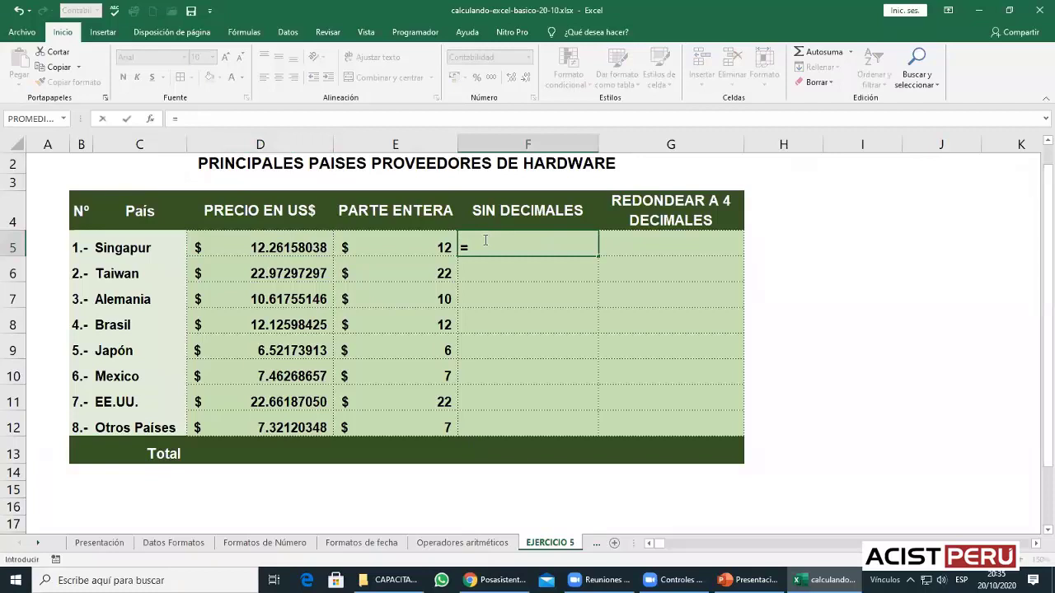
pyautogui.write('re')
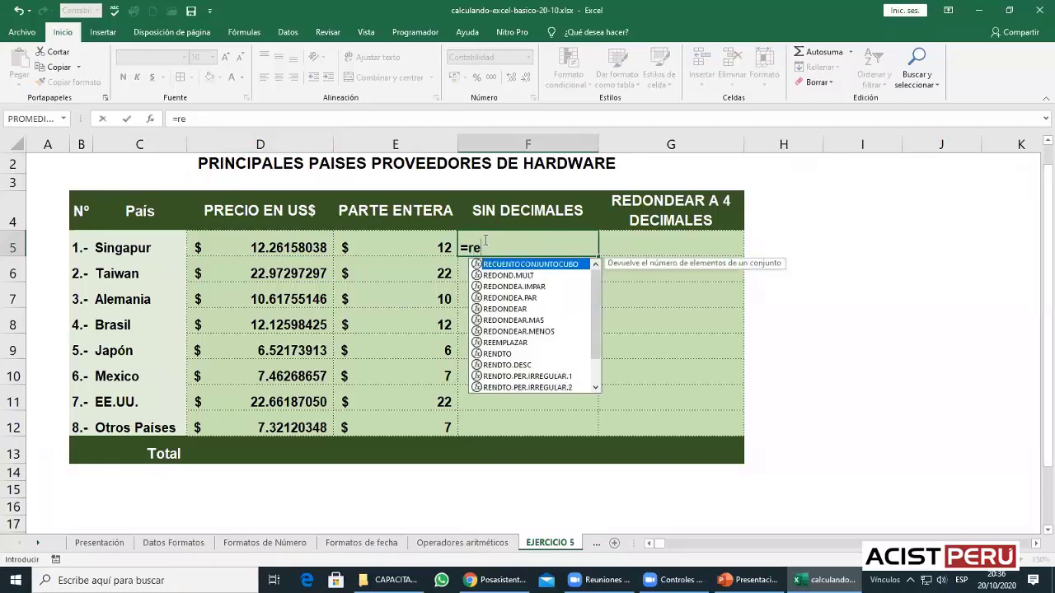
pyautogui.press('BackSpace')
pyautogui.press('BackSpace')
pyautogui.write('RE')
pyautogui.write('DON')
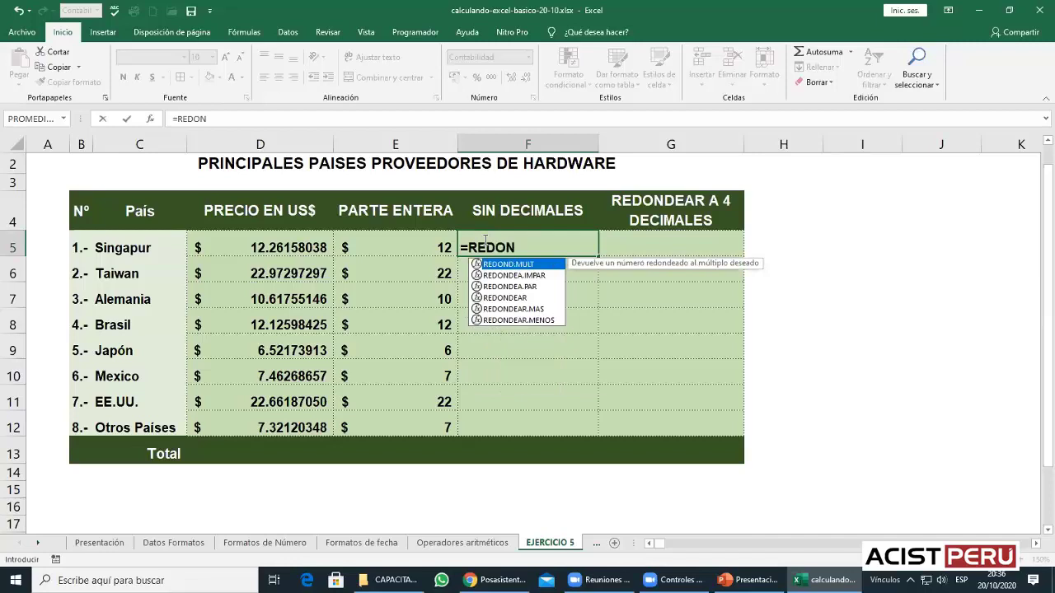
pyautogui.doubleClick(515, 298)
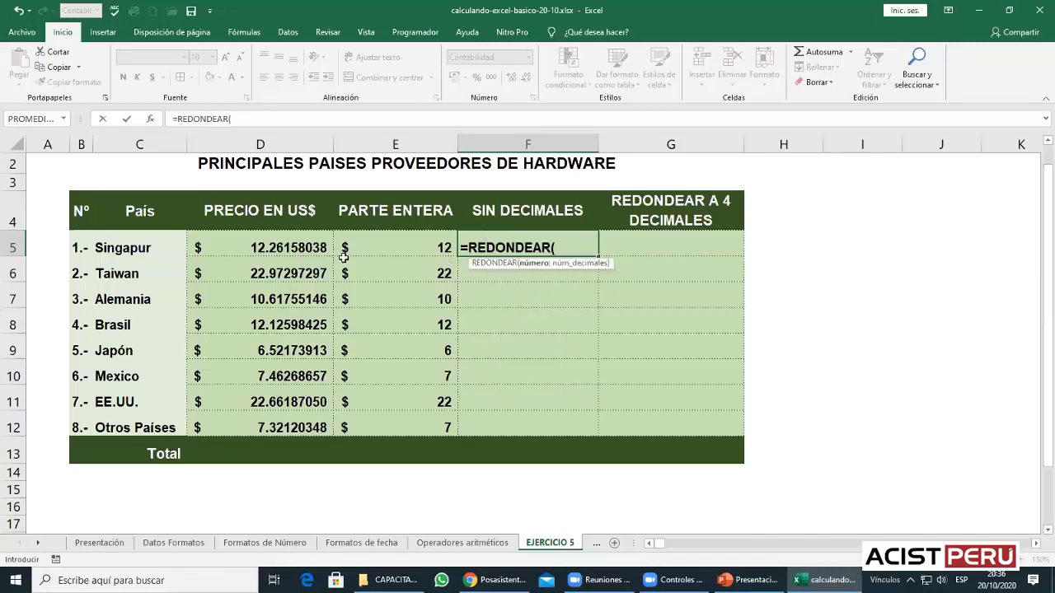
pyautogui.click(279, 245)
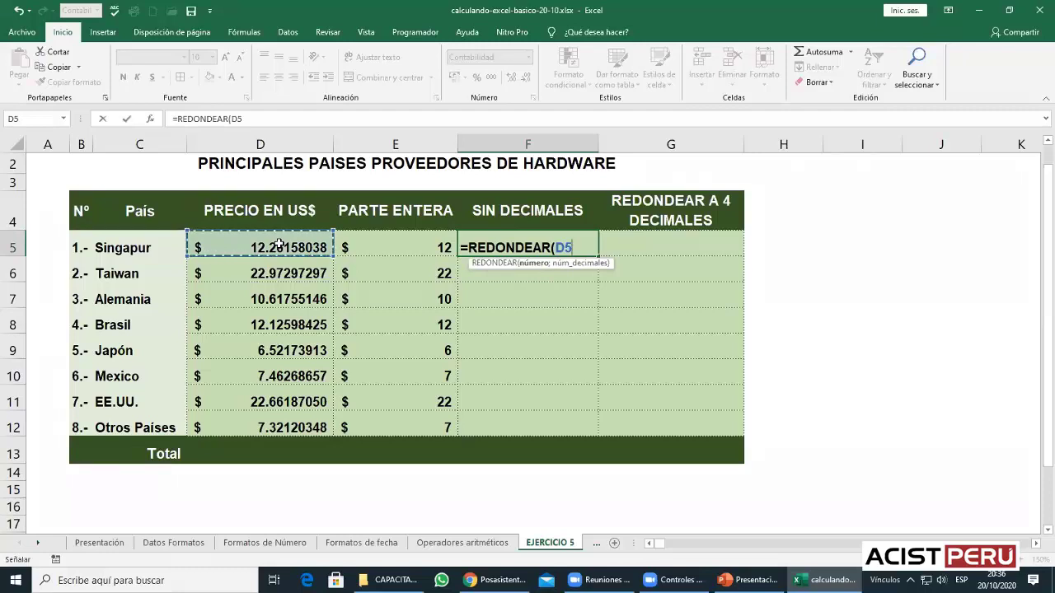
pyautogui.write(':D')
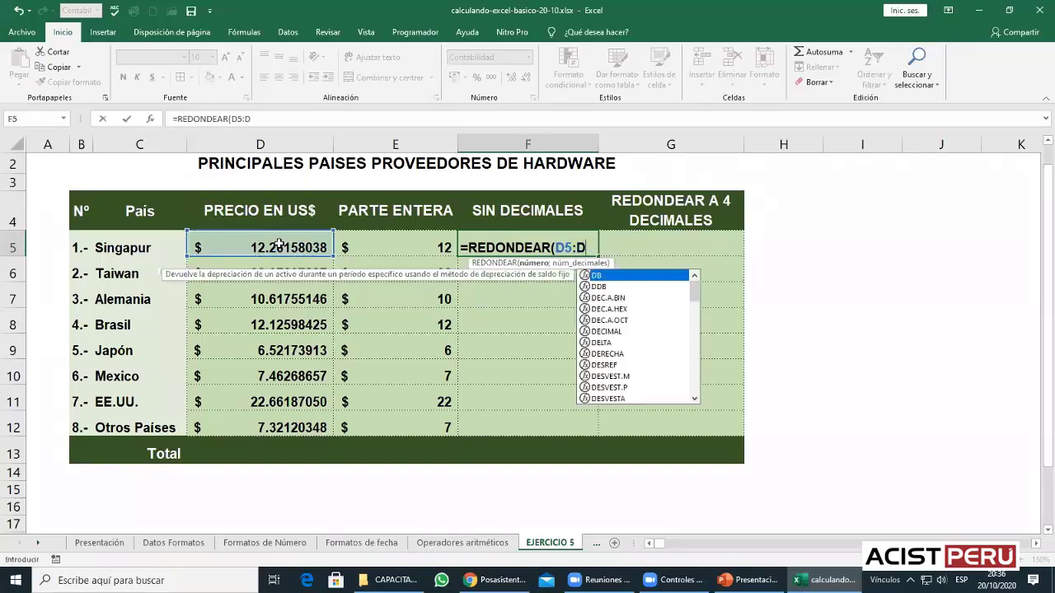
pyautogui.press('BackSpace')
pyautogui.press('BackSpace')
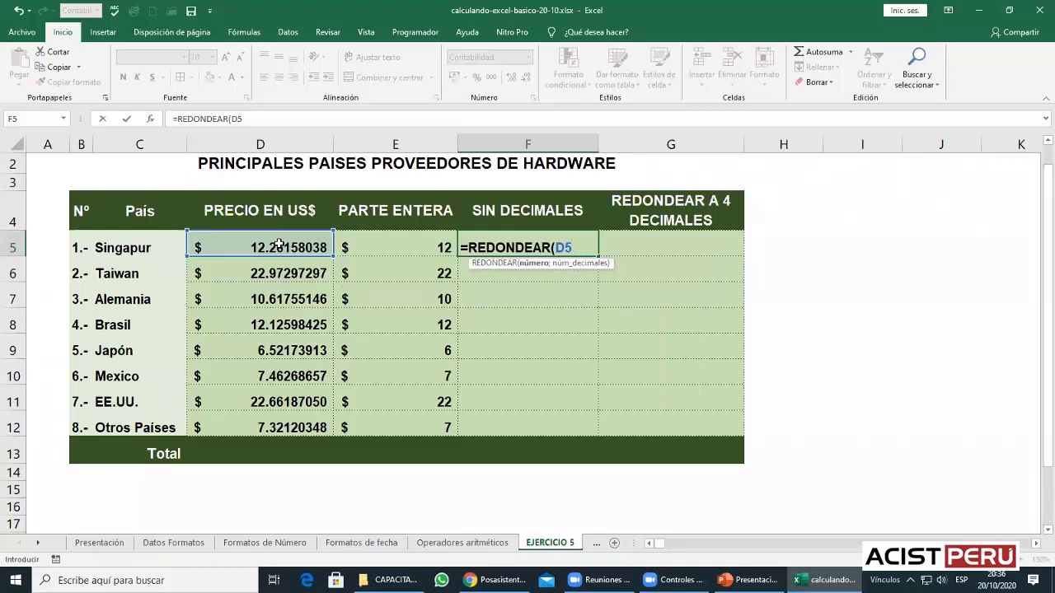
# - Dismiss the too-few-arguments warning and complete F5 as =REDONDEAR(D5;0)
pyautogui.press('Return')
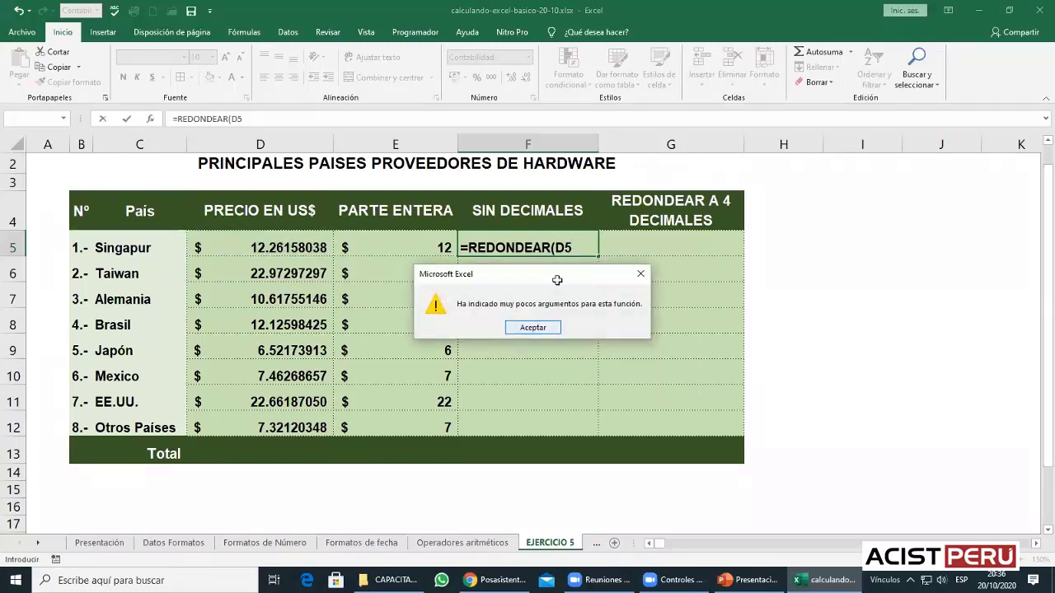
pyautogui.click(519, 329)
pyautogui.click(577, 247)
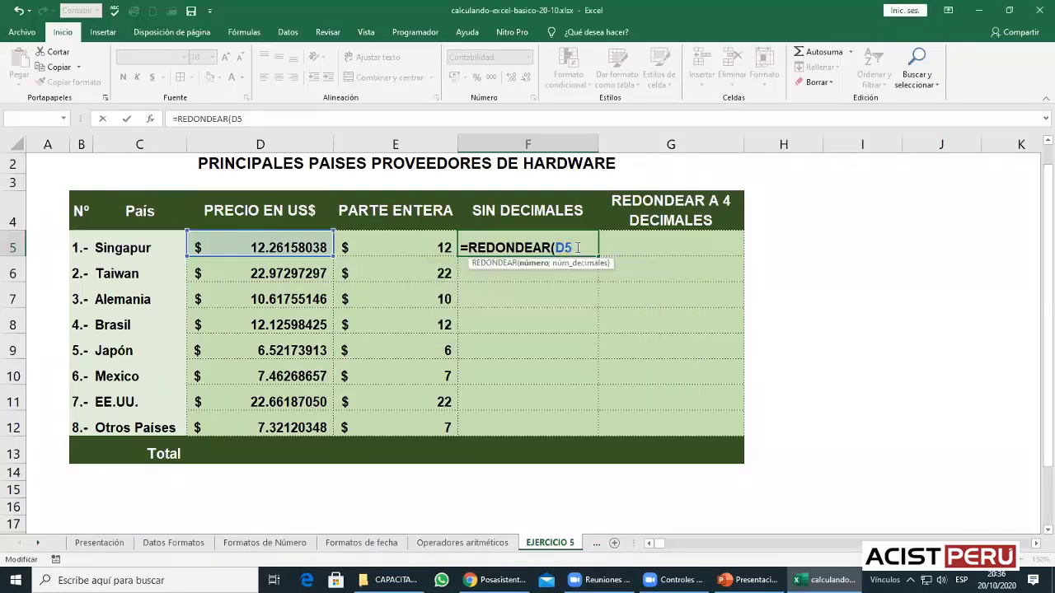
pyautogui.write(';')
pyautogui.write('0')
pyautogui.write(')')
pyautogui.hotkey('ctrl', 'Return')
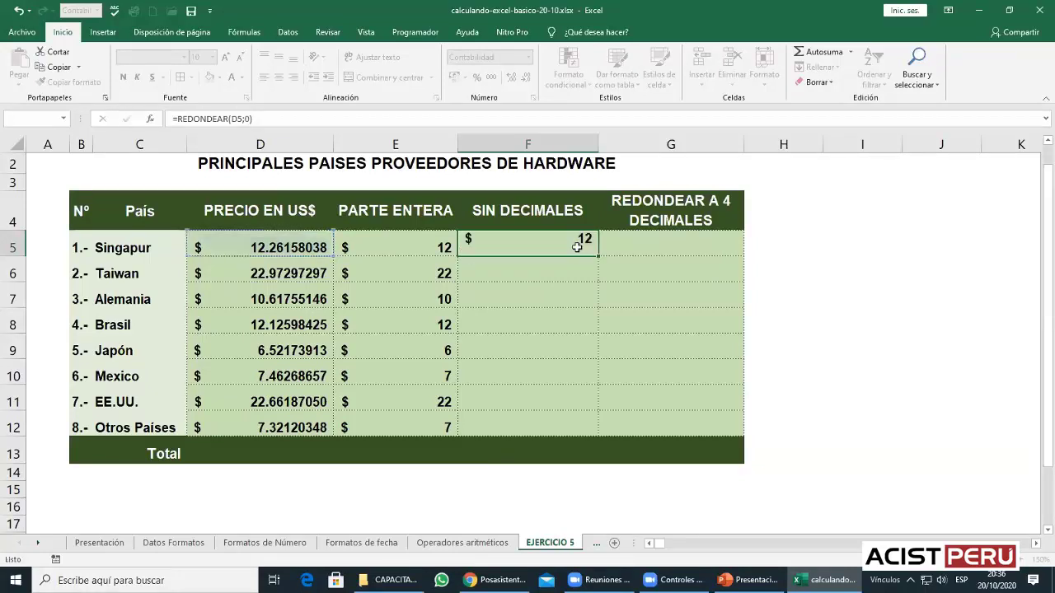
# - Fill the no-decimal rounding formula down to F12 and check the formulas in F6 and E6
pyautogui.moveTo(596, 256); pyautogui.dragTo(580, 428)
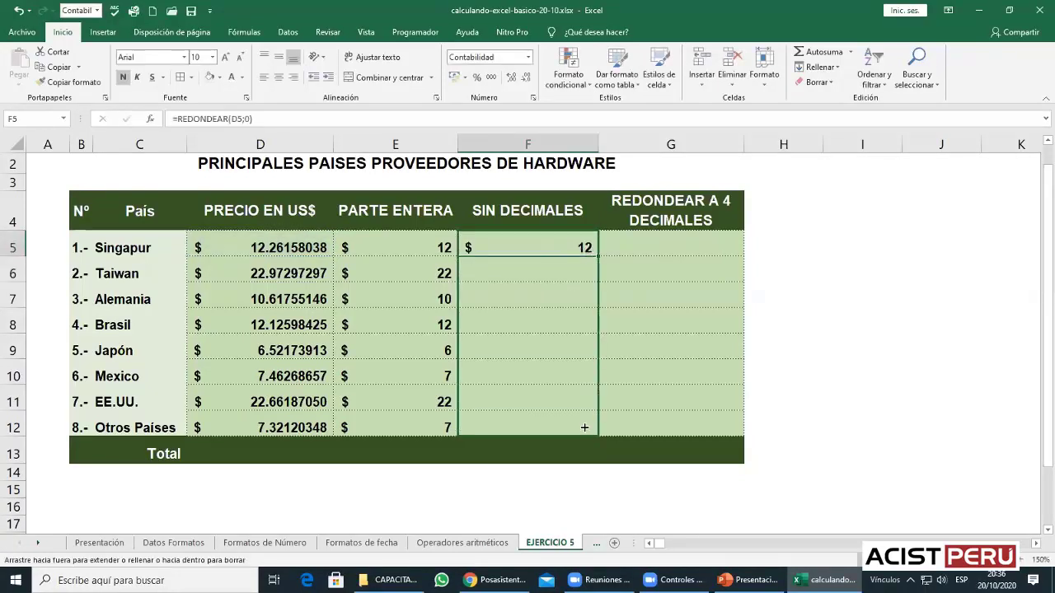
pyautogui.click(584, 274)
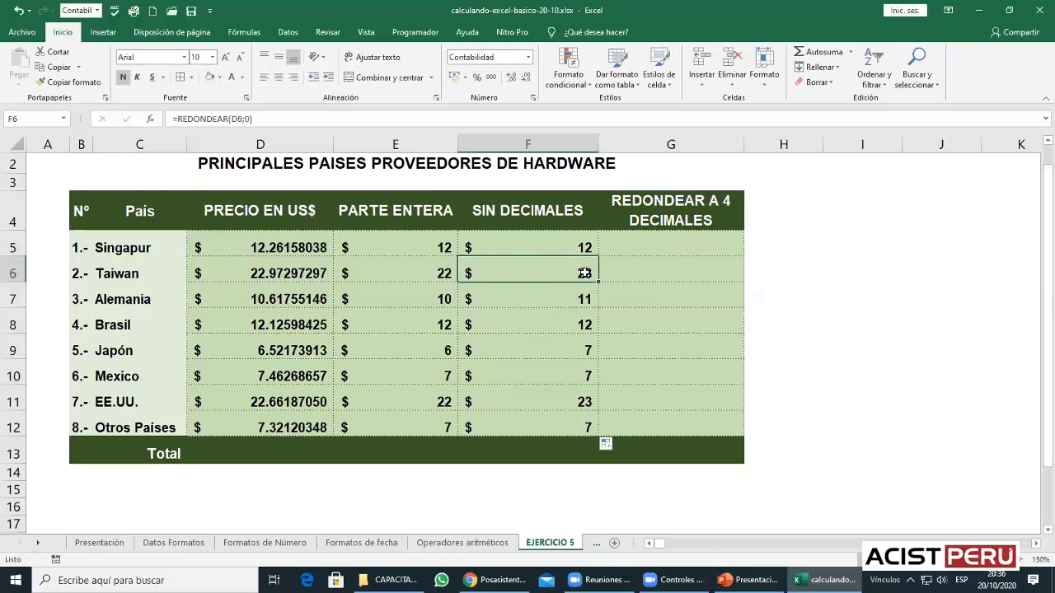
pyautogui.click(434, 273)
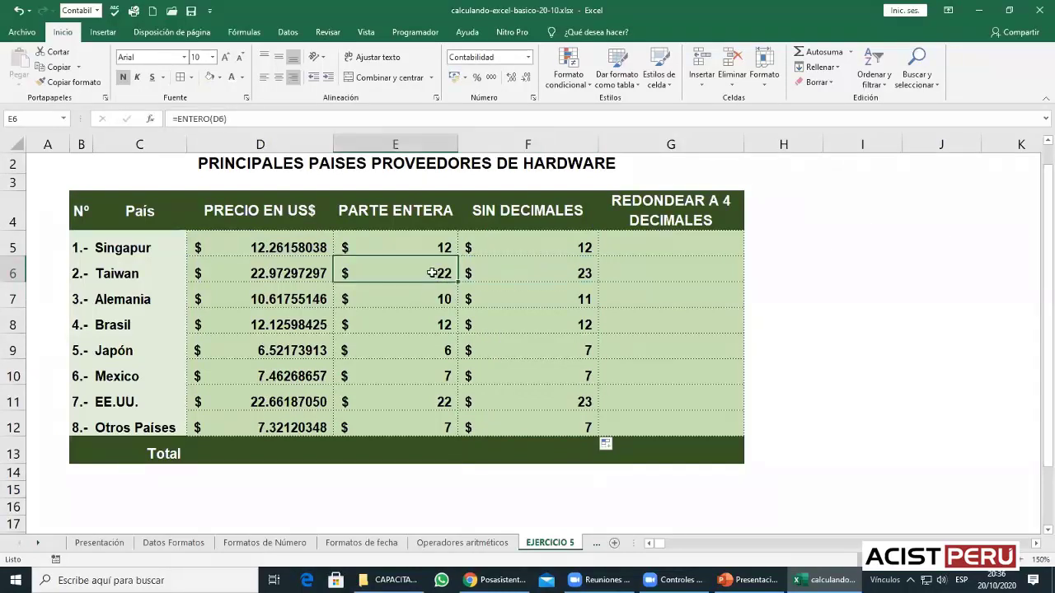
pyautogui.moveTo(432, 272); pyautogui.dragTo(443, 274)
pyautogui.click(271, 269)
pyautogui.click(402, 277)
pyautogui.moveTo(293, 246); pyautogui.dragTo(290, 422)
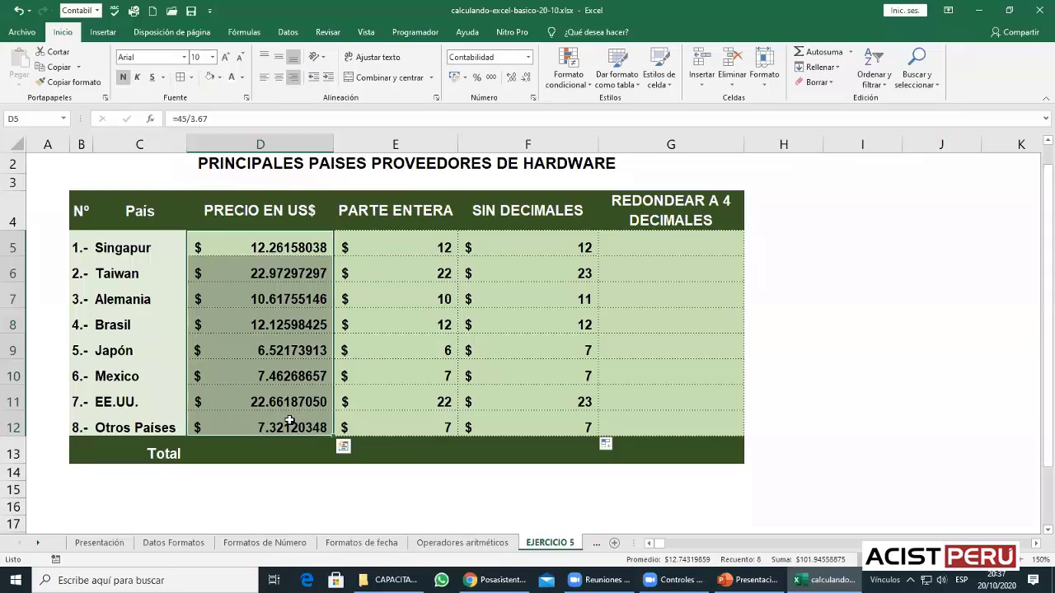
pyautogui.click(259, 238)
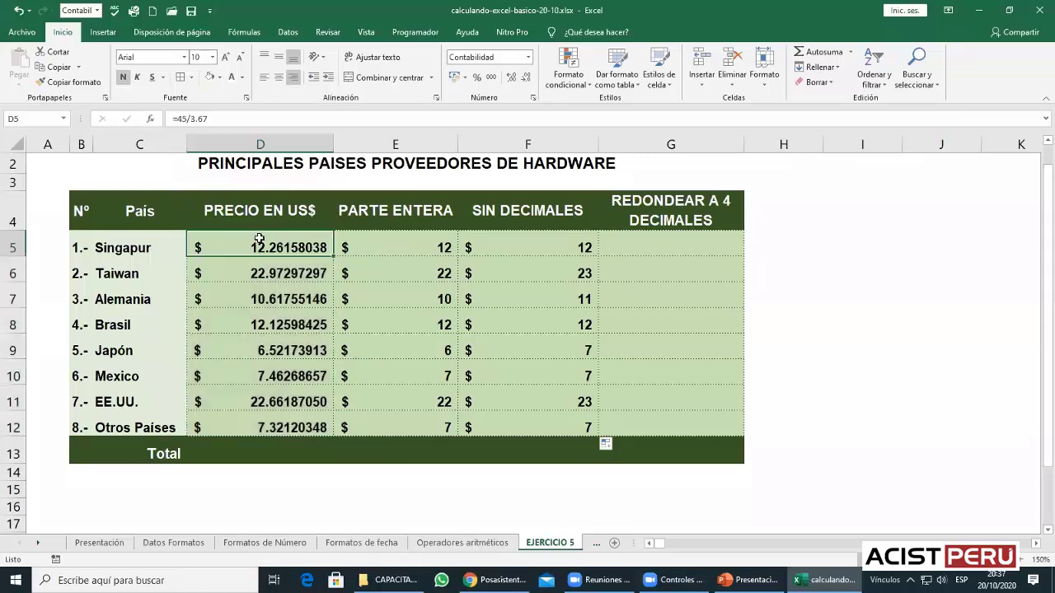
pyautogui.click(424, 246)
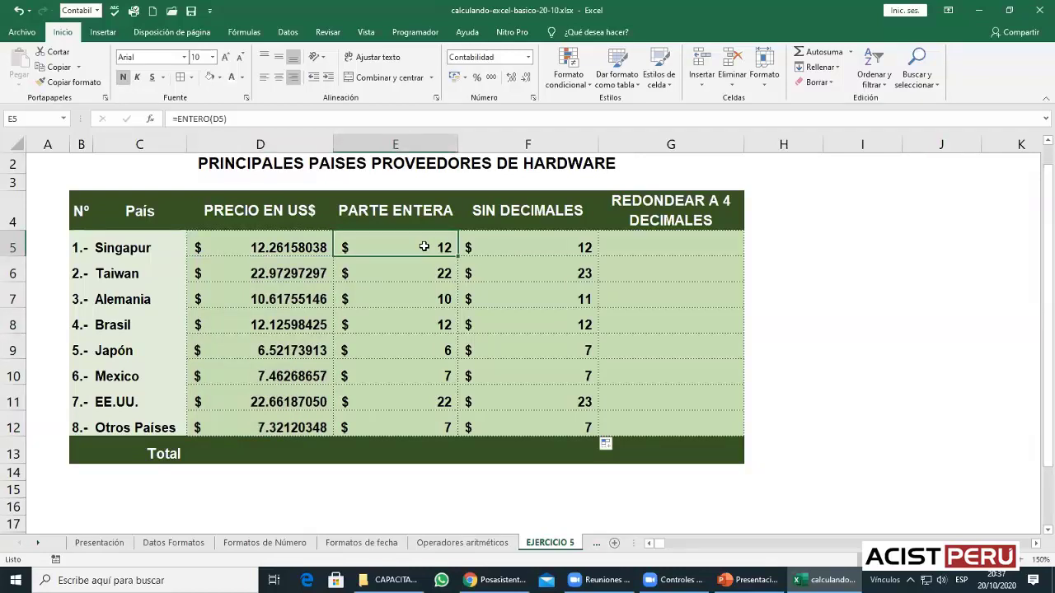
pyautogui.click(444, 274)
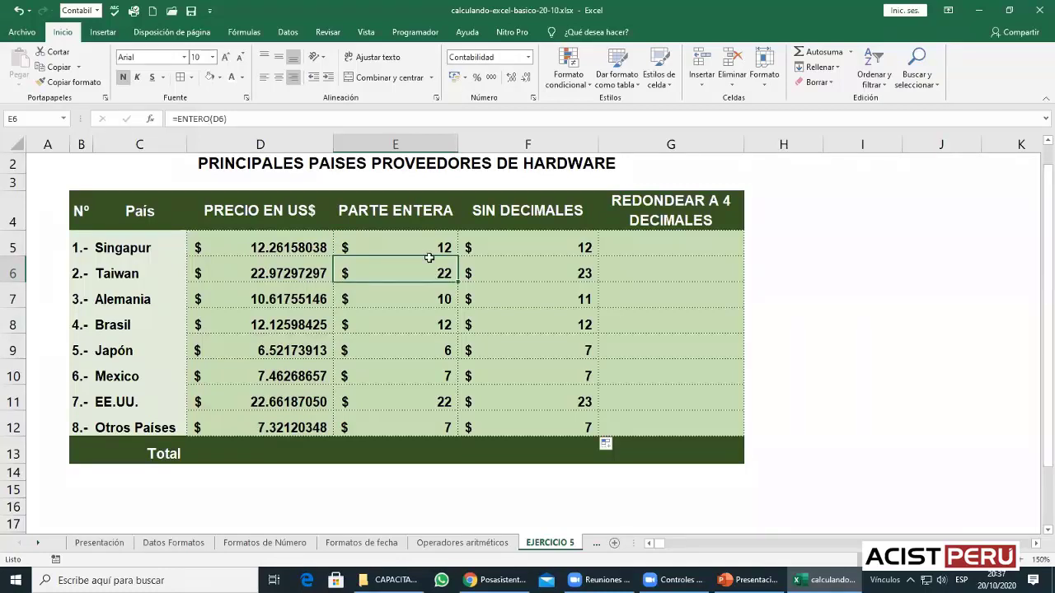
pyautogui.moveTo(424, 247); pyautogui.dragTo(419, 427)
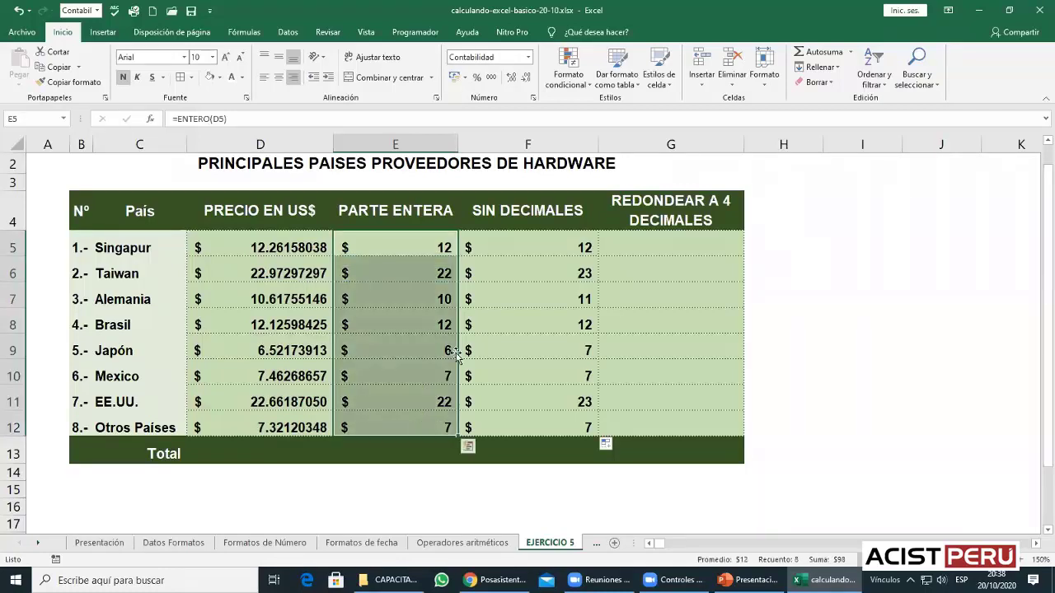
pyautogui.doubleClick(437, 245)
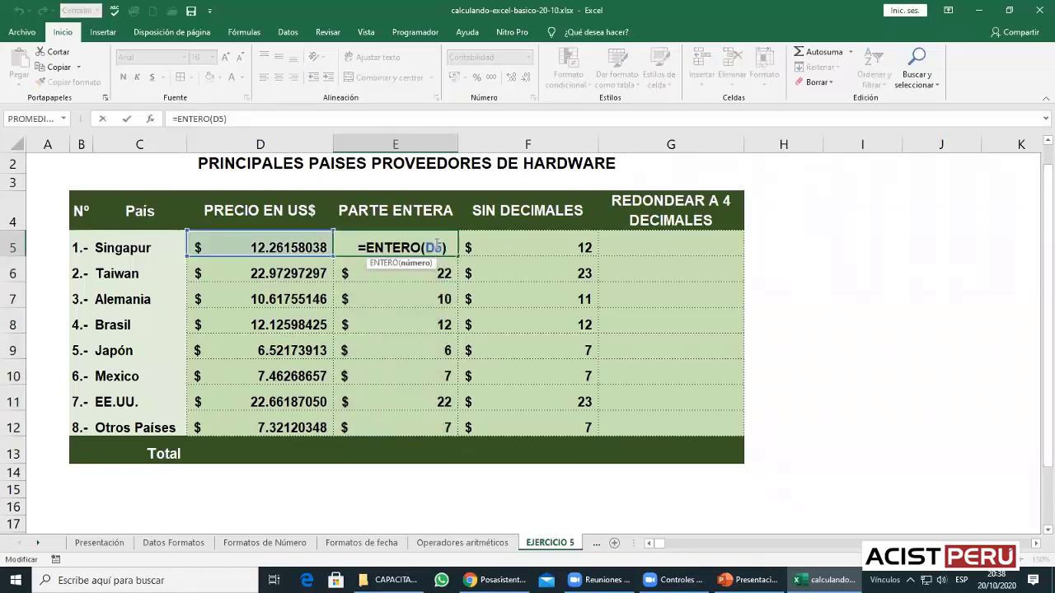
pyautogui.press('Escape')
pyautogui.moveTo(425, 248); pyautogui.dragTo(424, 427)
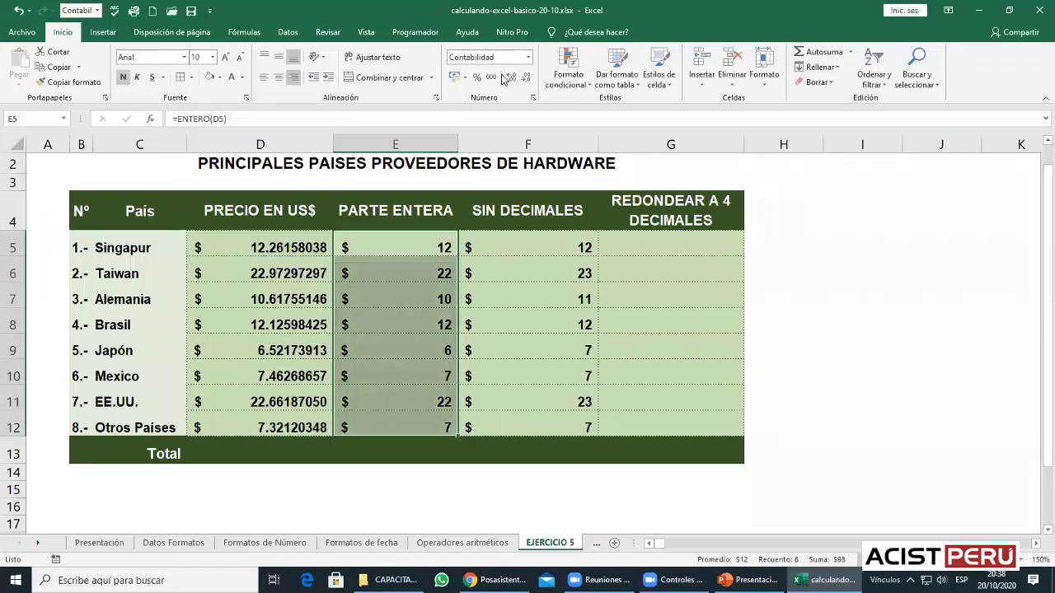
pyautogui.click(511, 78)
pyautogui.click(510, 77)
pyautogui.click(510, 77)
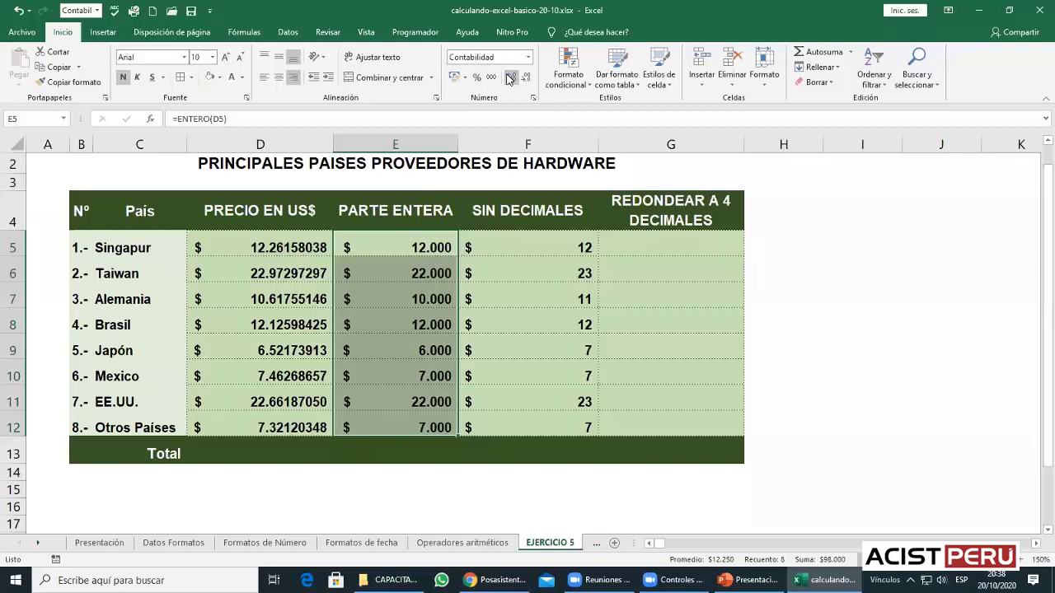
pyautogui.click(510, 77)
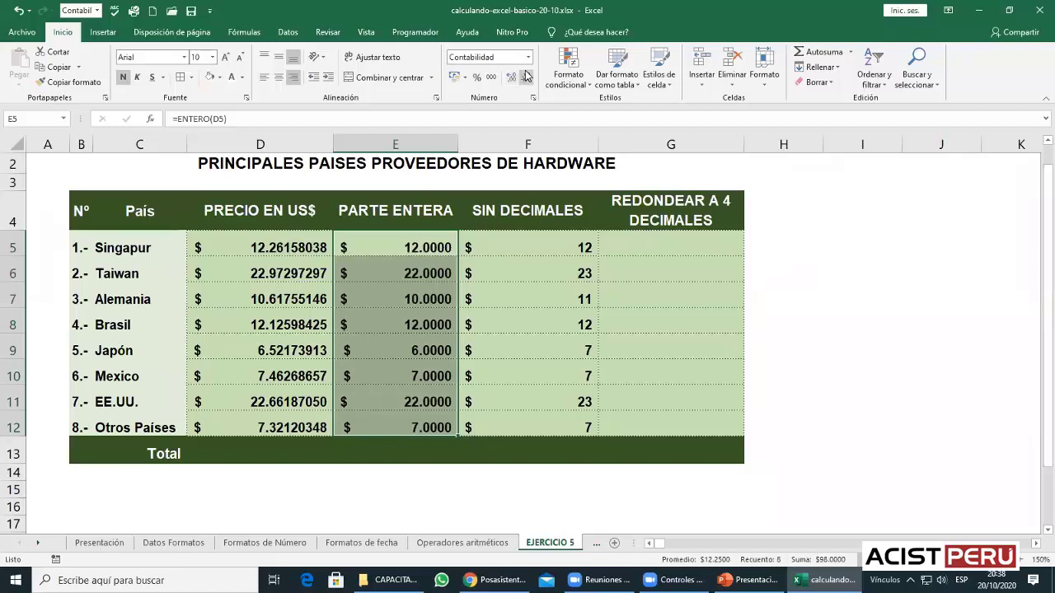
pyautogui.click(526, 77)
pyautogui.click(526, 78)
pyautogui.click(526, 77)
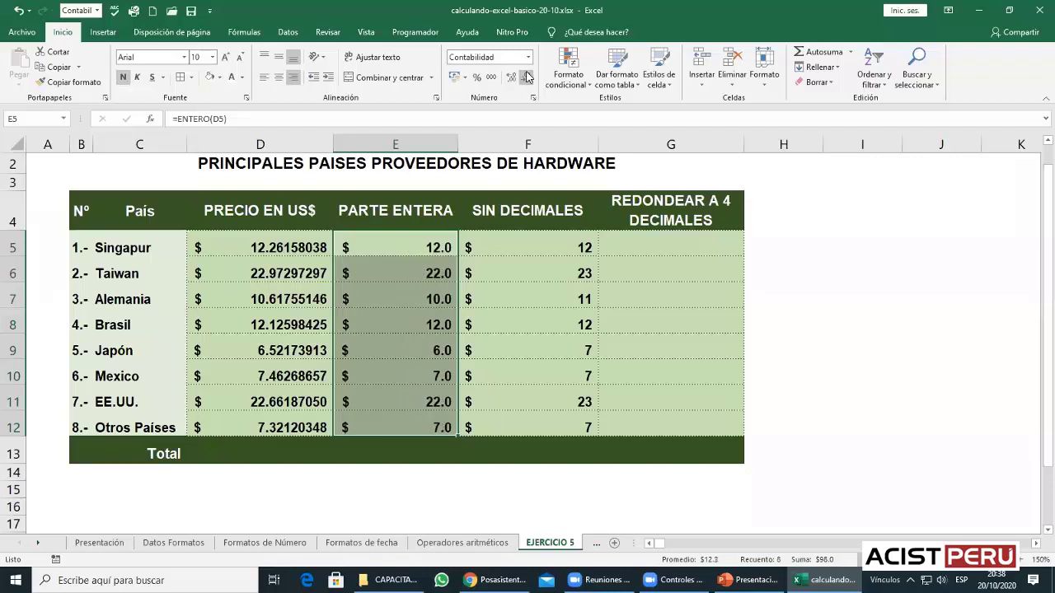
pyautogui.click(525, 77)
pyautogui.doubleClick(532, 242)
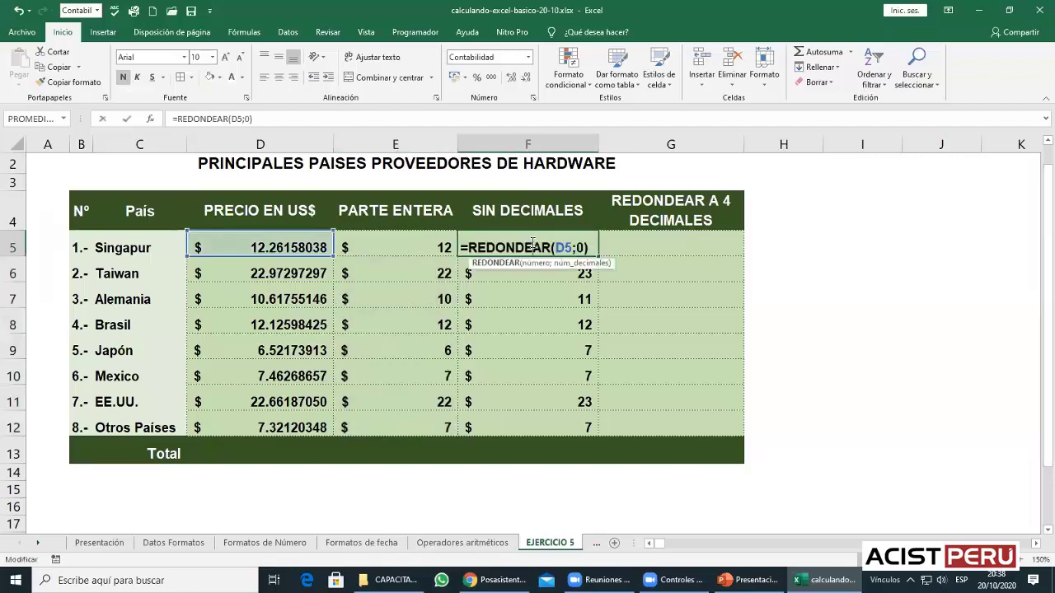
pyautogui.press('Return')
pyautogui.click(588, 245)
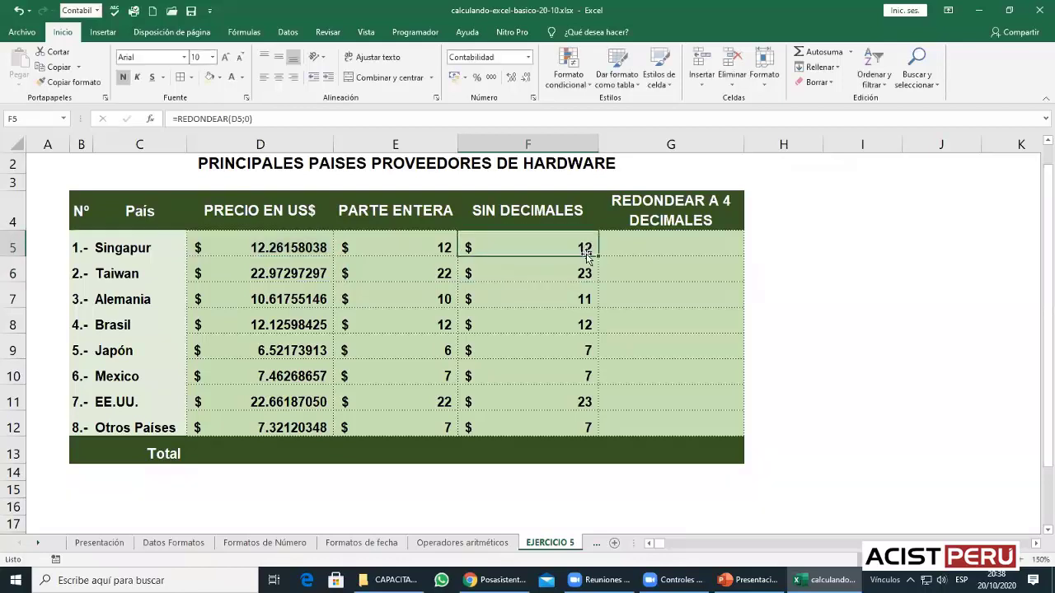
pyautogui.click(296, 274)
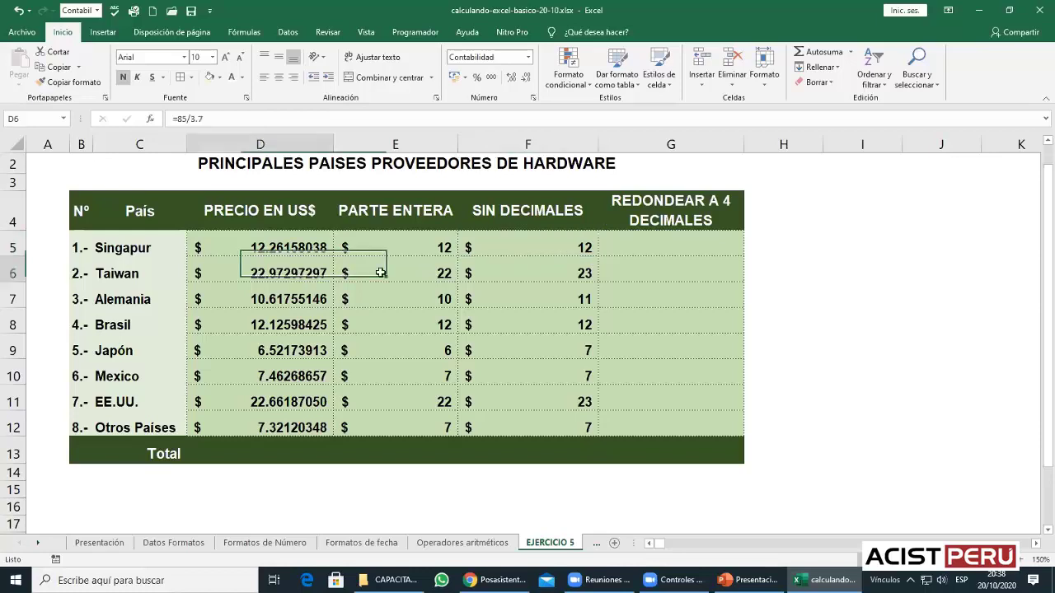
pyautogui.click(549, 267)
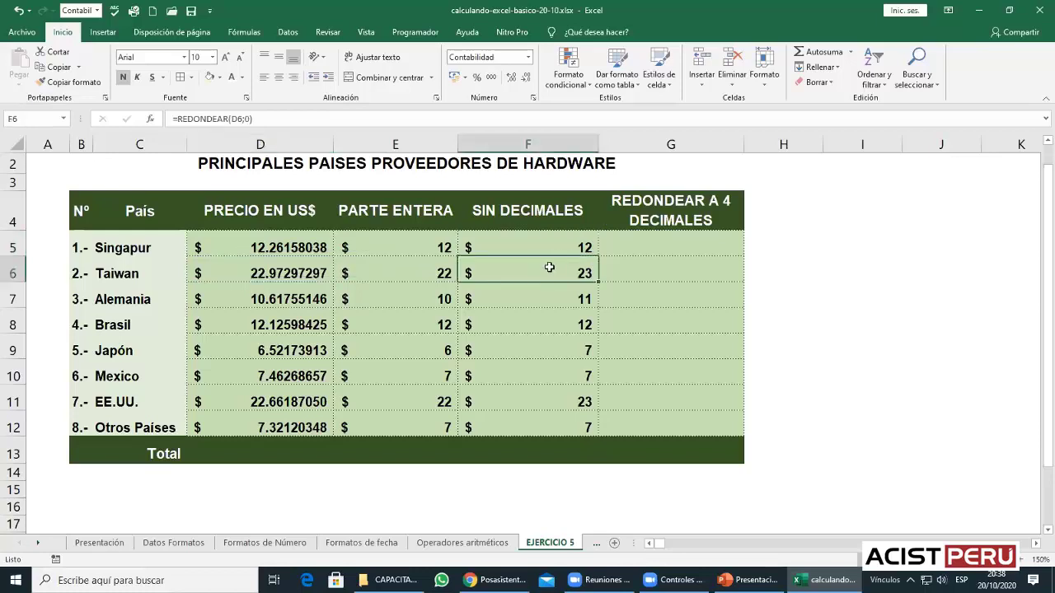
pyautogui.click(260, 274)
# - Enter =REDONDEAR(D5;4) in G5 and fill it down to G12, comparing with the D5 price
pyautogui.click(652, 244)
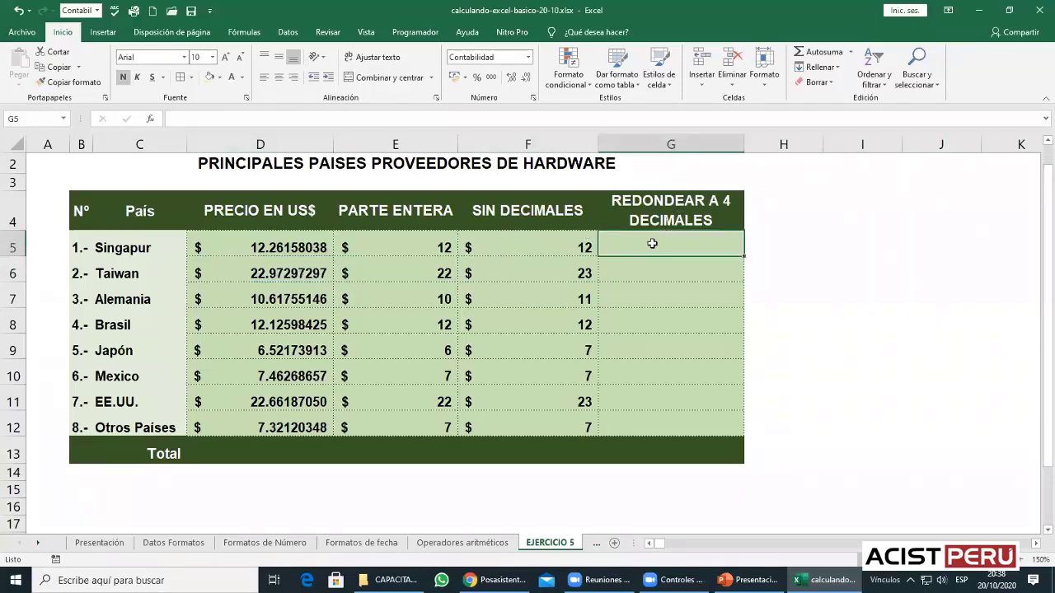
pyautogui.write('=')
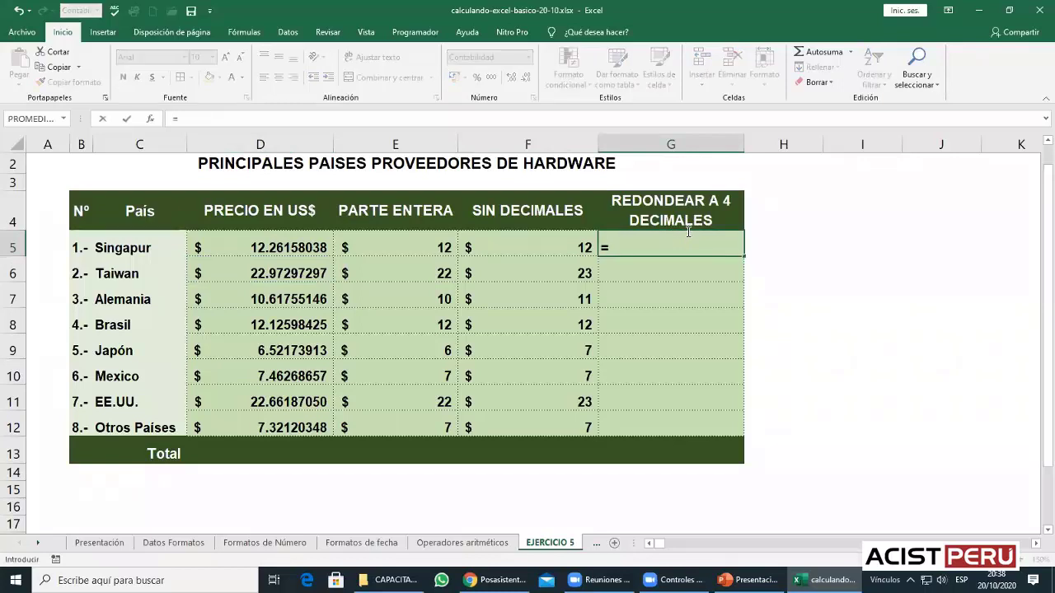
pyautogui.write('REDO')
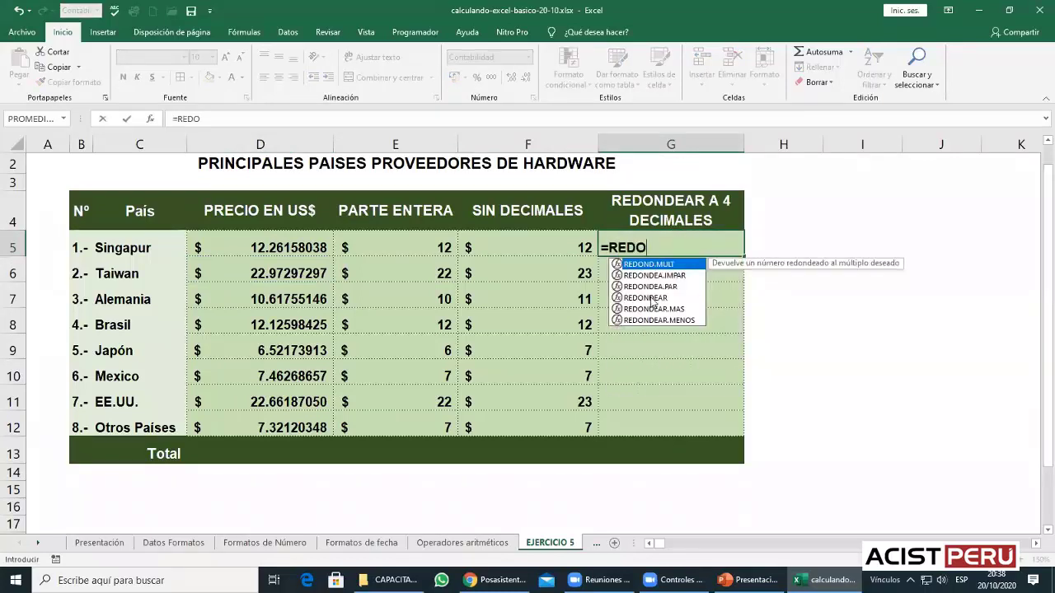
pyautogui.doubleClick(650, 298)
pyautogui.click(288, 246)
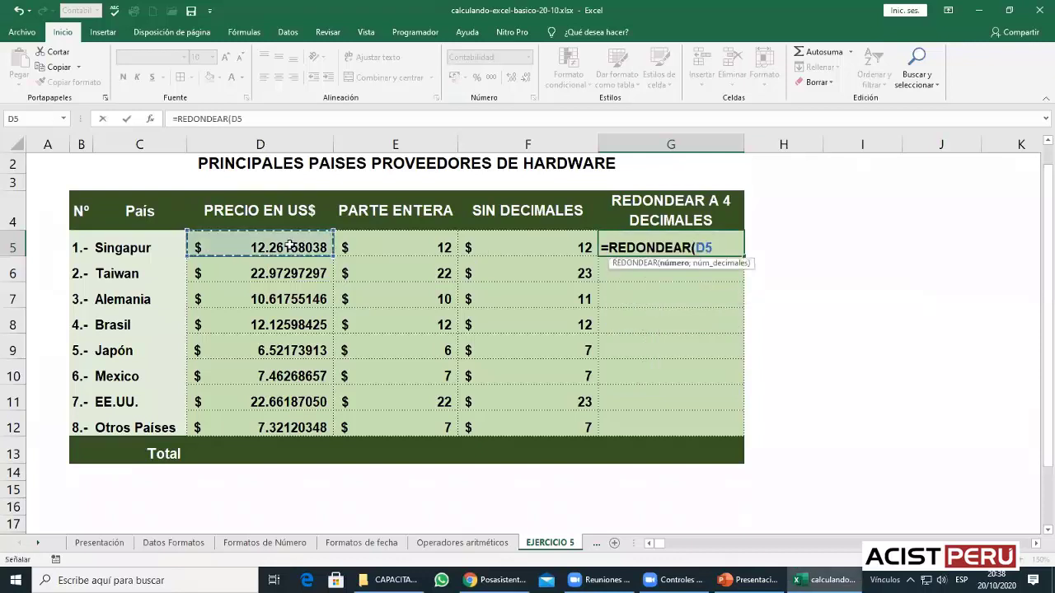
pyautogui.write(';4)')
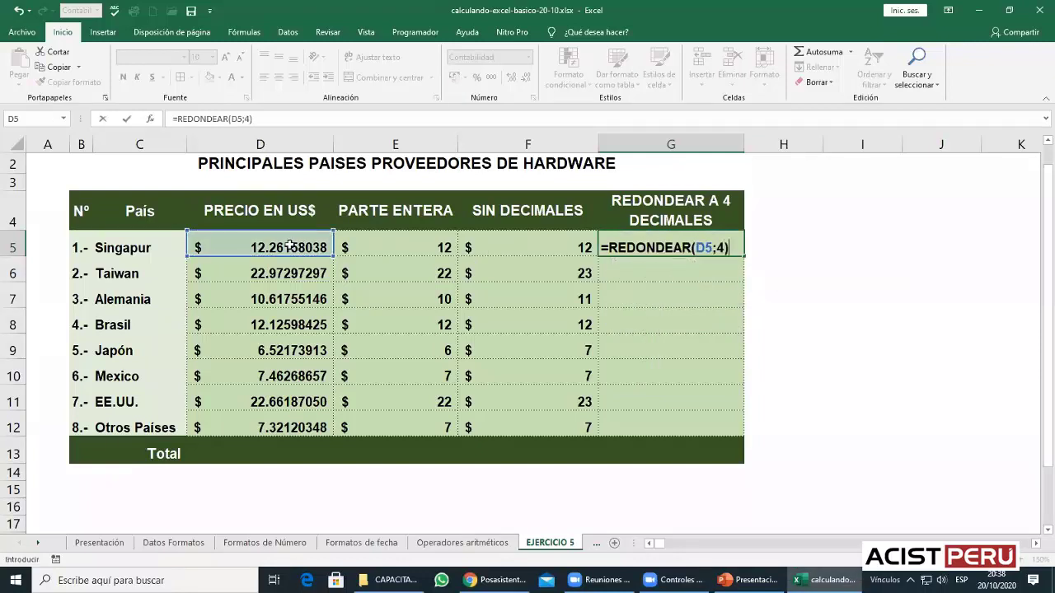
pyautogui.press('Return')
pyautogui.click(651, 239)
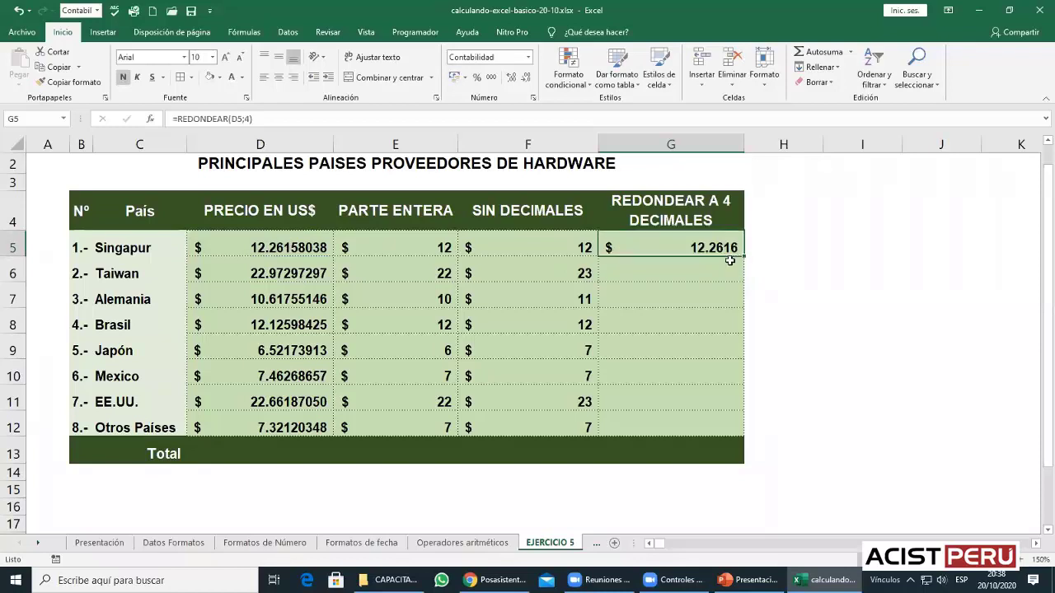
pyautogui.moveTo(744, 257); pyautogui.dragTo(739, 427)
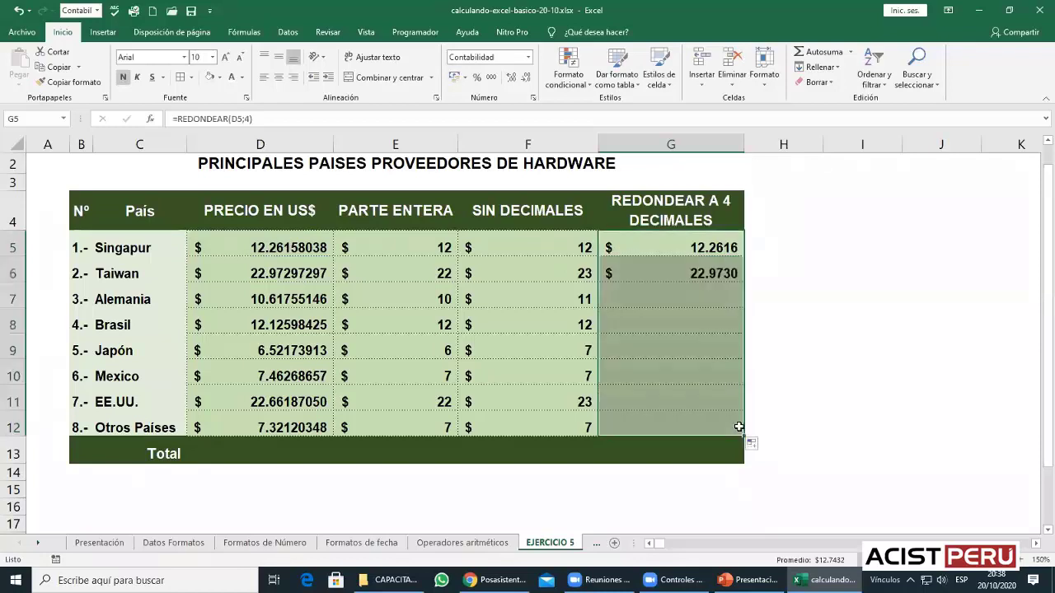
pyautogui.click(303, 247)
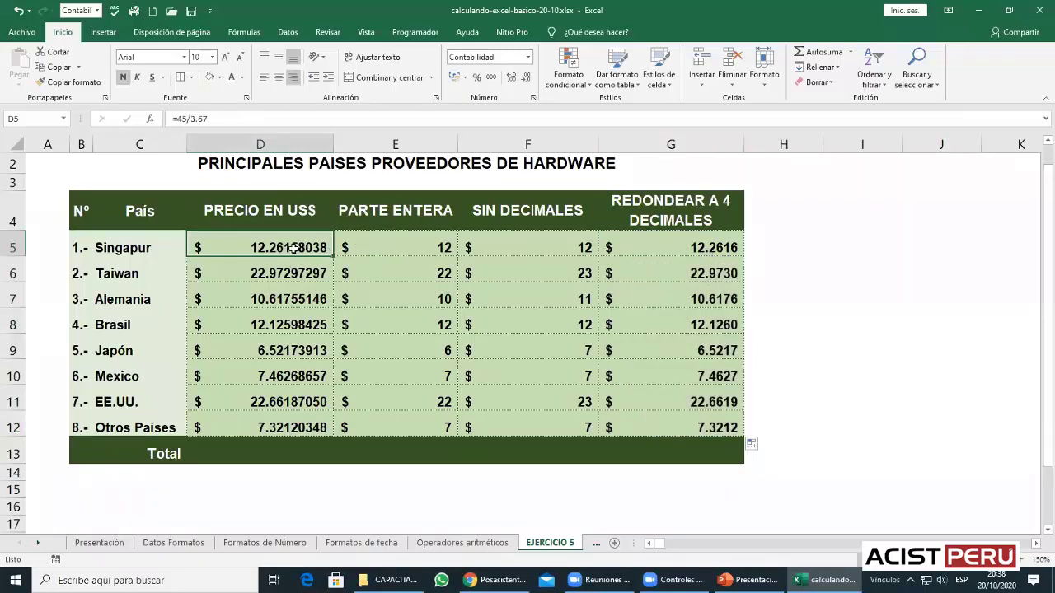
pyautogui.click(731, 250)
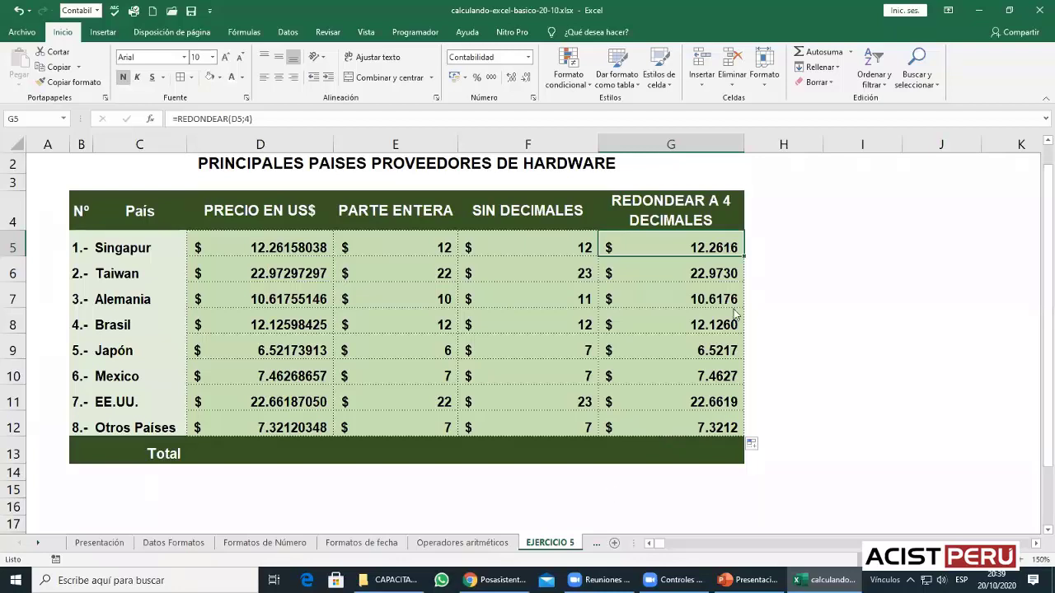
pyautogui.click(626, 504)
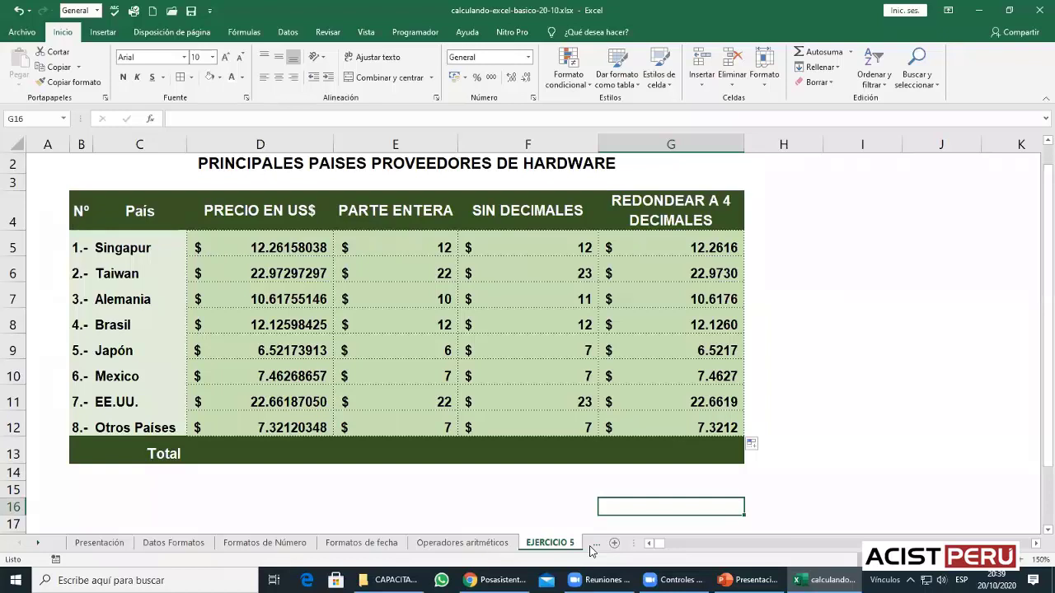
# - Switch to the Celdas Relativas Absolutas sheet and look over its table
pyautogui.click(590, 547)
pyautogui.click(601, 467)
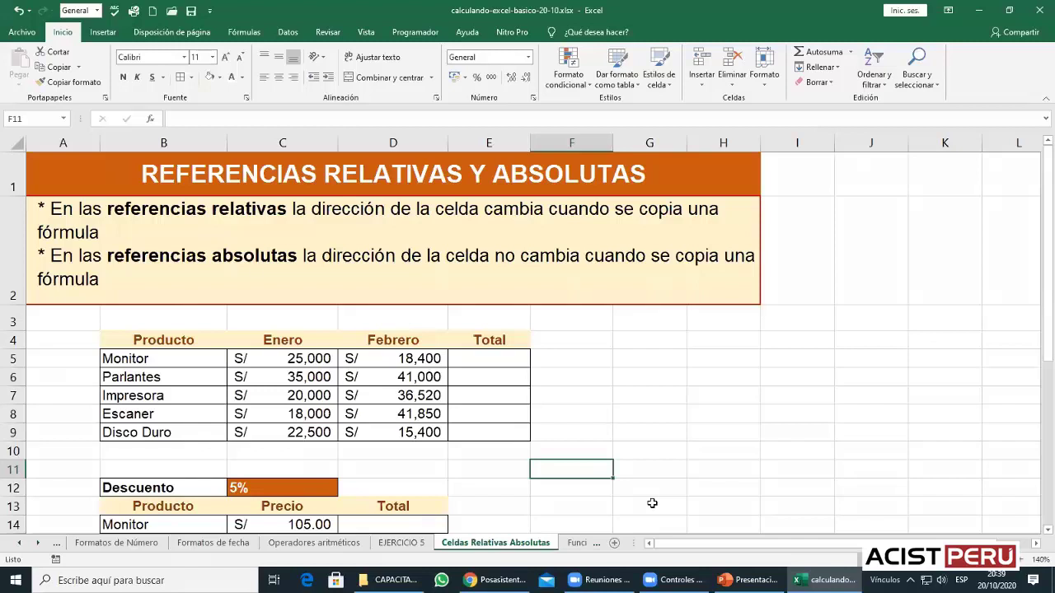
pyautogui.click(626, 382)
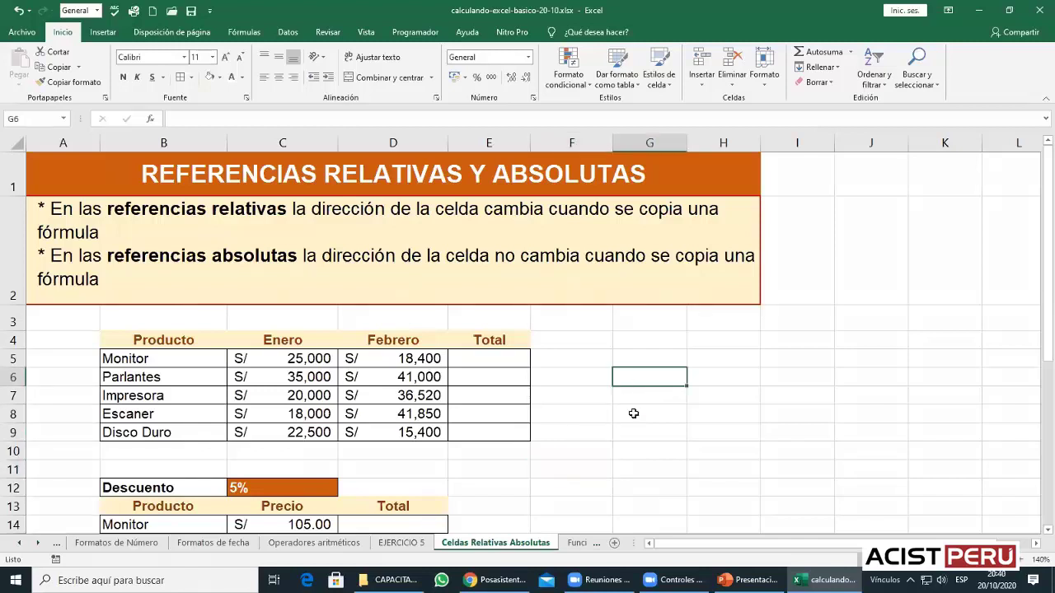
pyautogui.scroll(-1, 633, 413)
pyautogui.scroll(-1, 633, 413)
pyautogui.scroll(2, 602, 409)
# - Enter =SUMA(C5:D5) in E5 as the Monitor total
pyautogui.click(491, 359)
pyautogui.write('=')
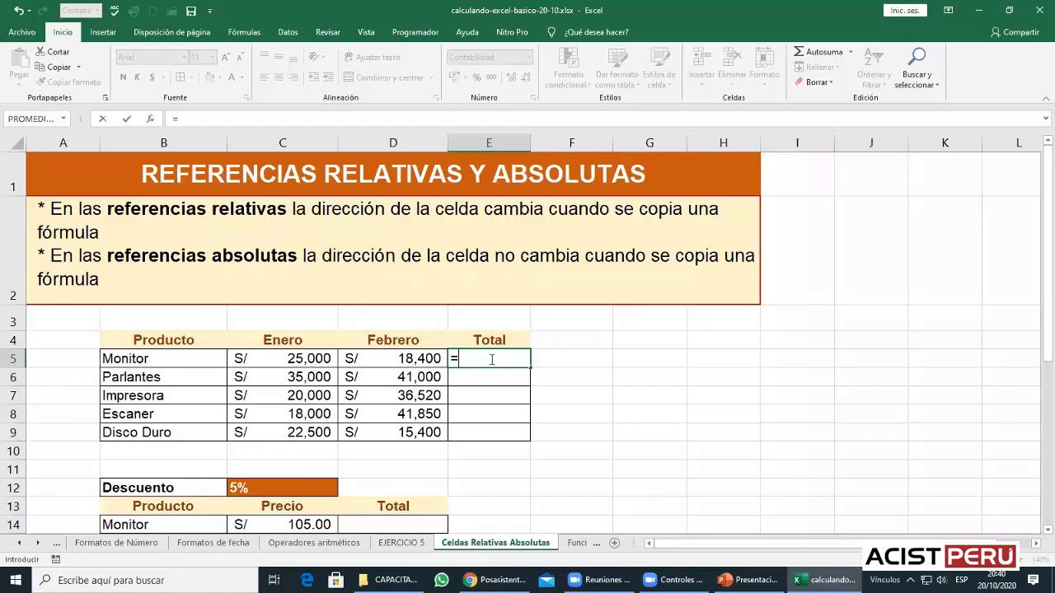
pyautogui.write('SUMA')
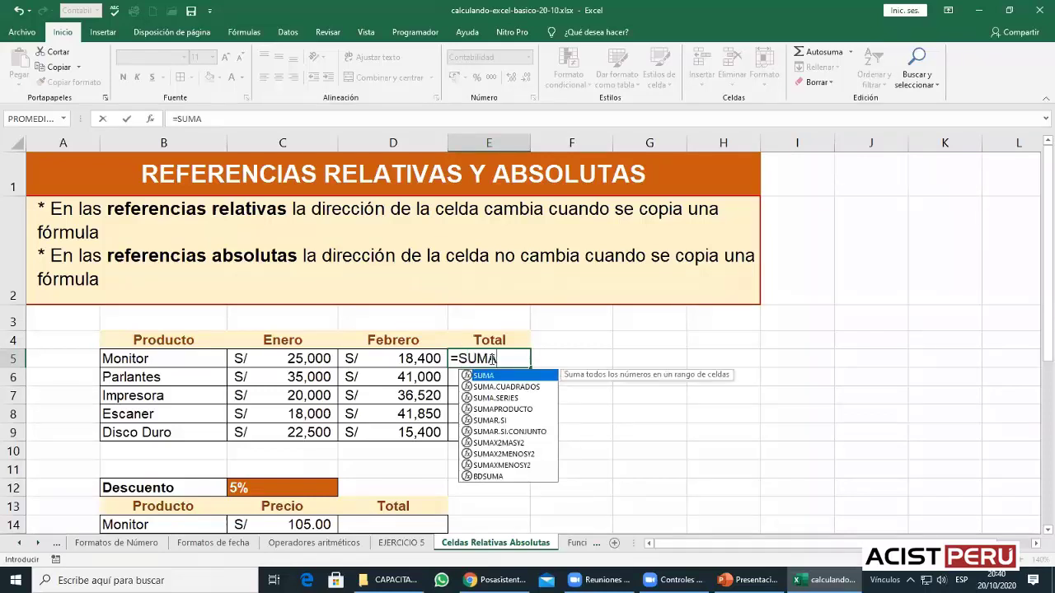
pyautogui.write('(')
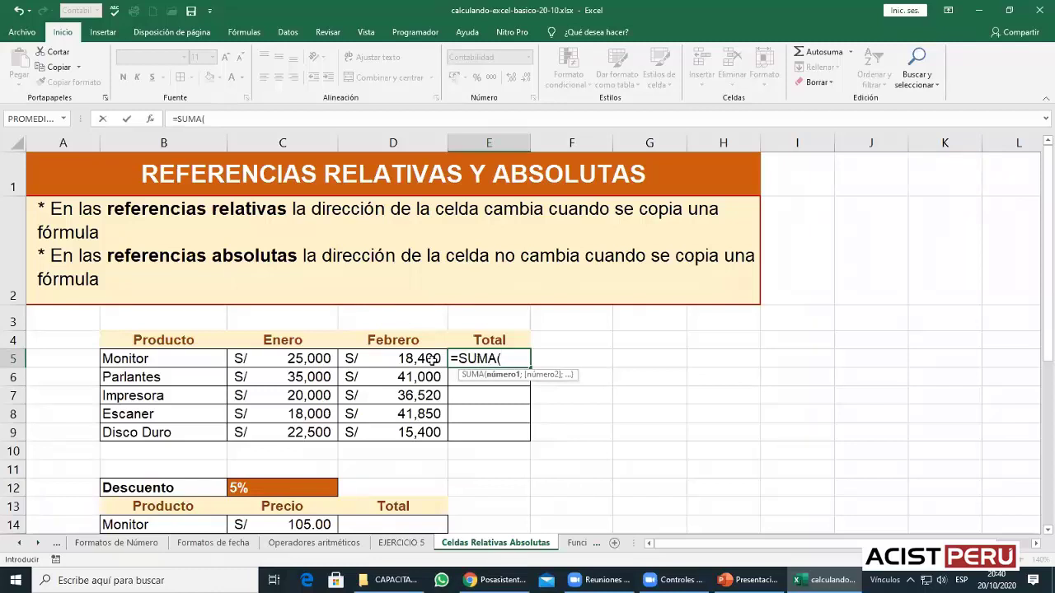
pyautogui.moveTo(295, 362); pyautogui.dragTo(405, 359)
pyautogui.write(')')
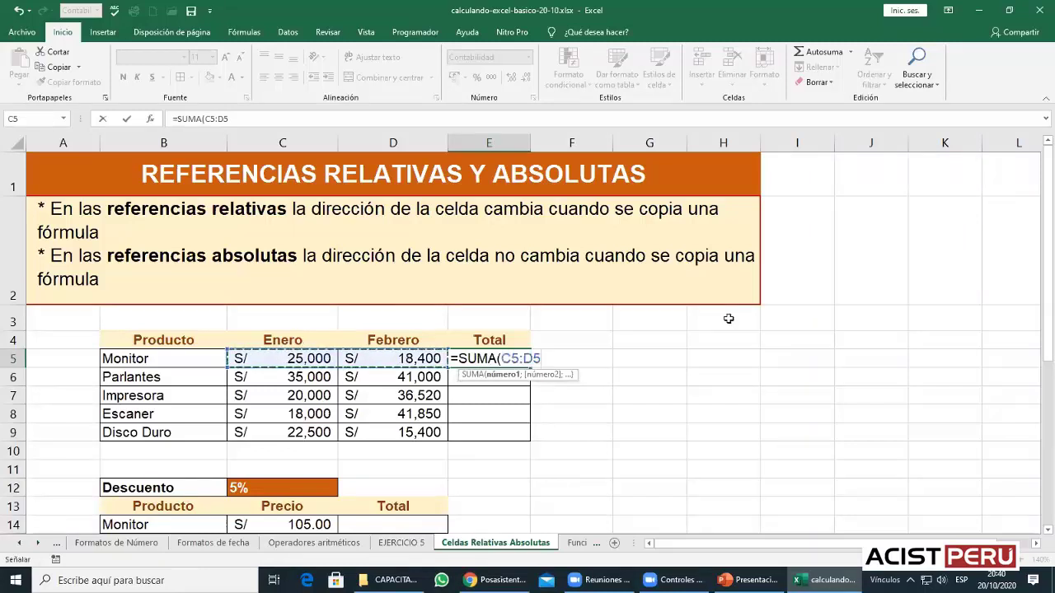
pyautogui.press('Return')
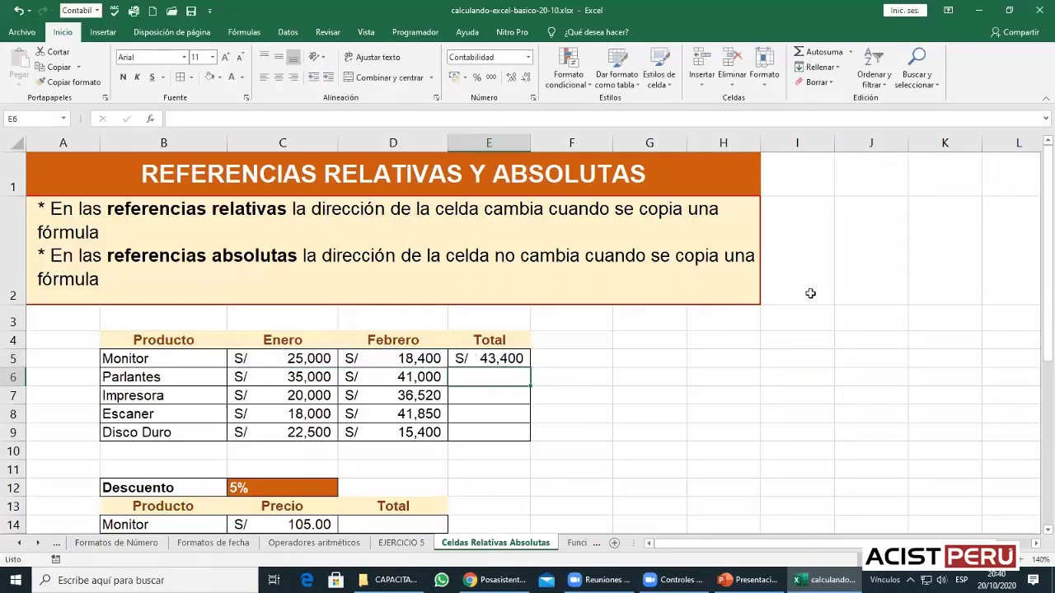
# - Fill the total formula down to Disco Duro, then clear the copies in E6:E9
pyautogui.click(511, 363)
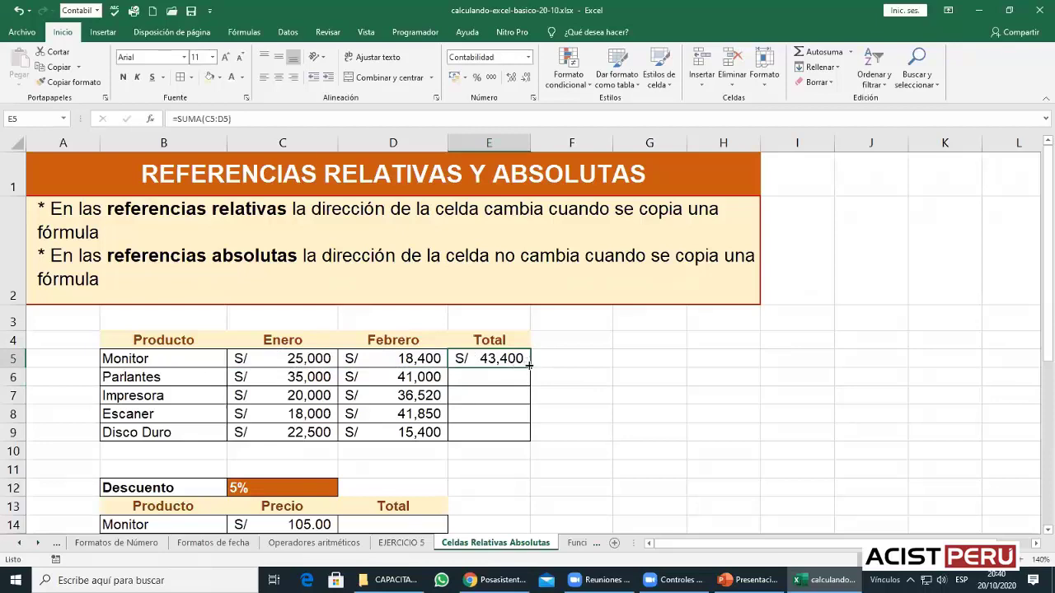
pyautogui.moveTo(530, 367); pyautogui.dragTo(528, 436)
pyautogui.click(591, 357)
pyautogui.scroll(-2, 590, 357)
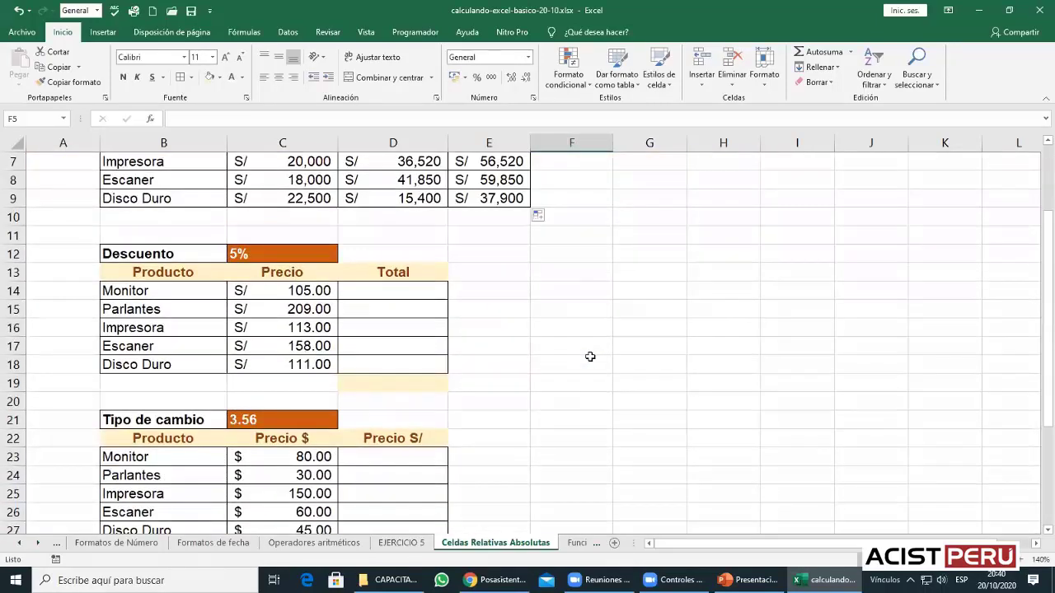
pyautogui.scroll(1, 590, 357)
pyautogui.scroll(1, 590, 357)
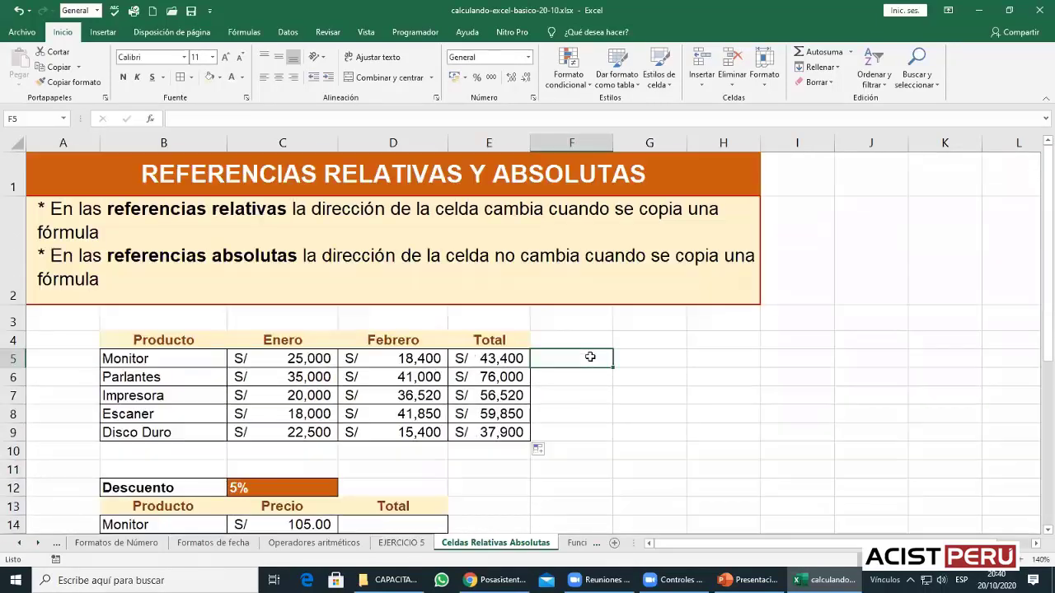
pyautogui.click(436, 175)
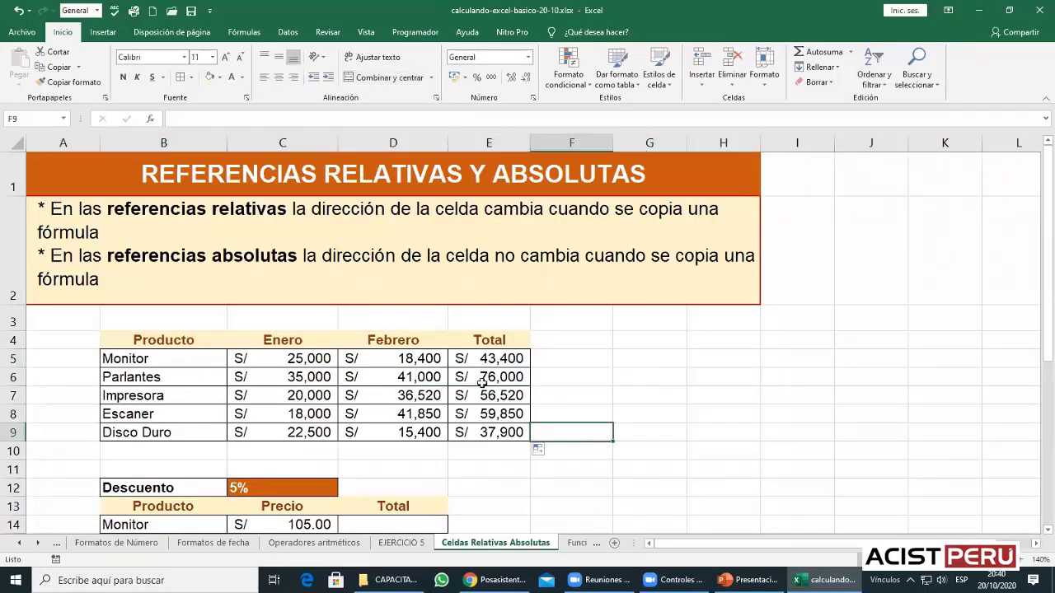
pyautogui.moveTo(482, 376); pyautogui.dragTo(487, 423)
pyautogui.press('Delete')
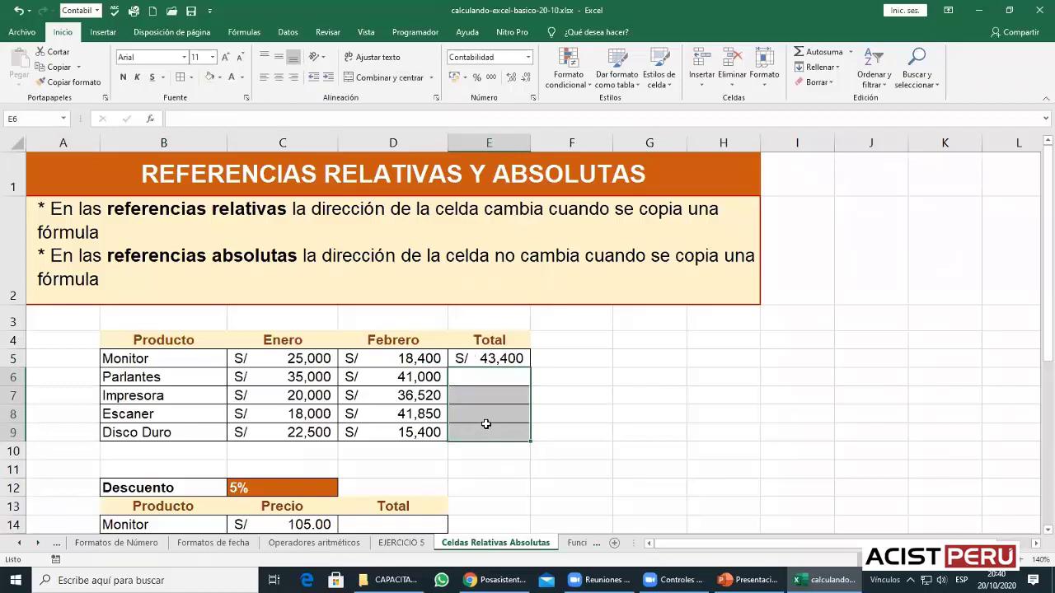
# - Inspect E5's formula to show its C5:D5 reference
pyautogui.click(485, 361)
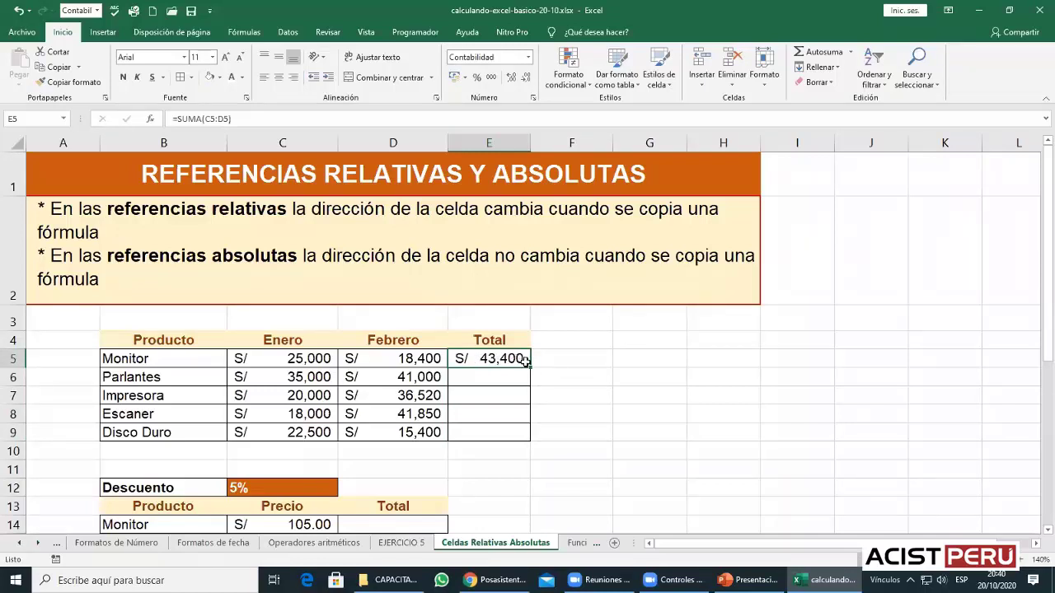
pyautogui.doubleClick(504, 360)
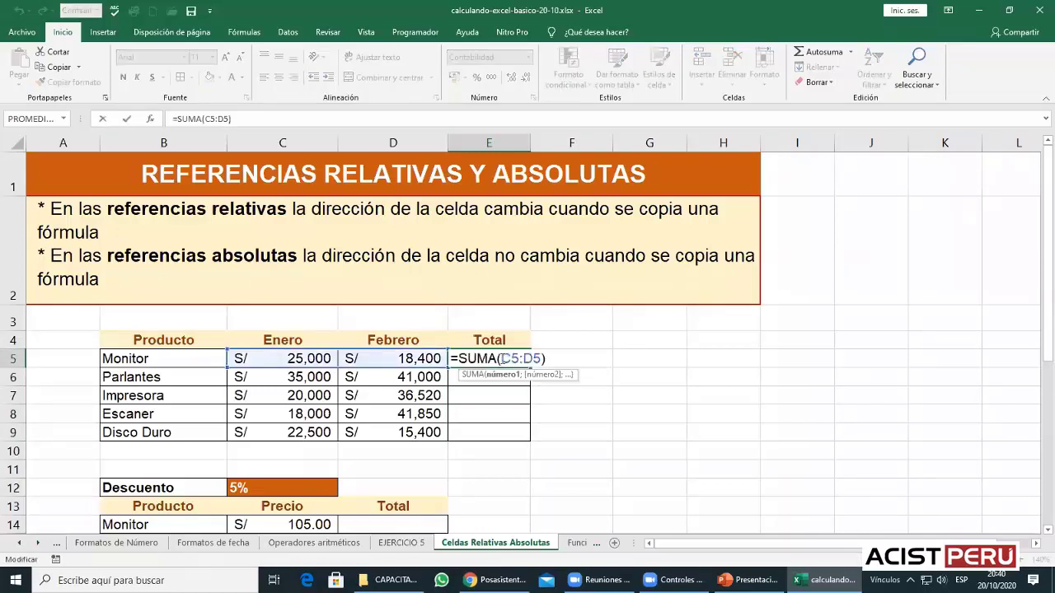
pyautogui.click(549, 361)
pyautogui.press('Return')
pyautogui.click(523, 358)
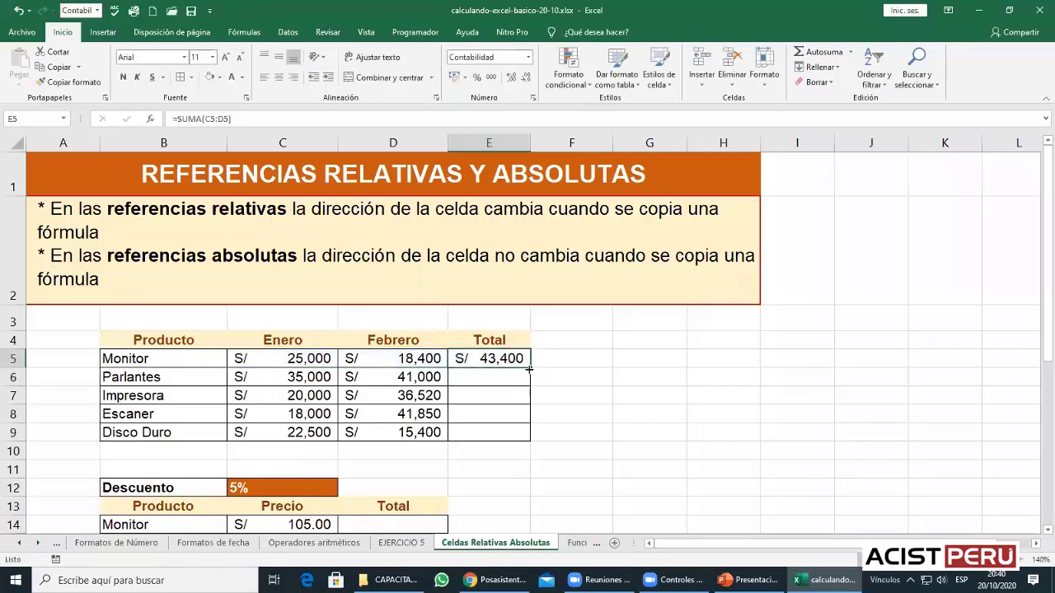
# - Copy the formula into E6 and down to E9, checking that E6 and E7 refer to C6:D6 and C7:D7
pyautogui.moveTo(529, 377); pyautogui.dragTo(517, 376)
pyautogui.doubleClick(511, 376)
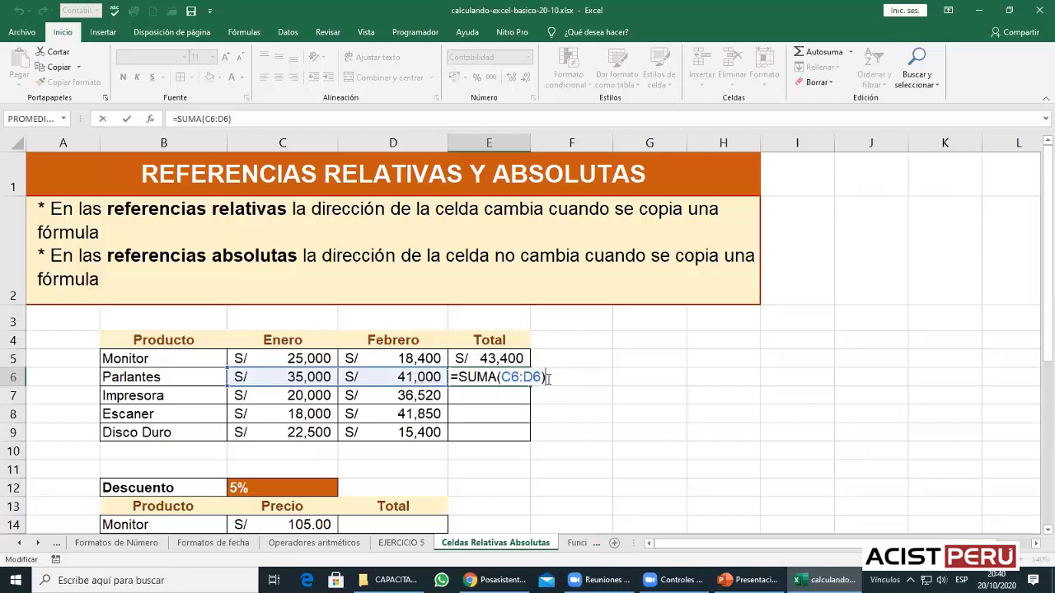
pyautogui.press('Return')
pyautogui.click(516, 378)
pyautogui.moveTo(530, 386); pyautogui.dragTo(529, 437)
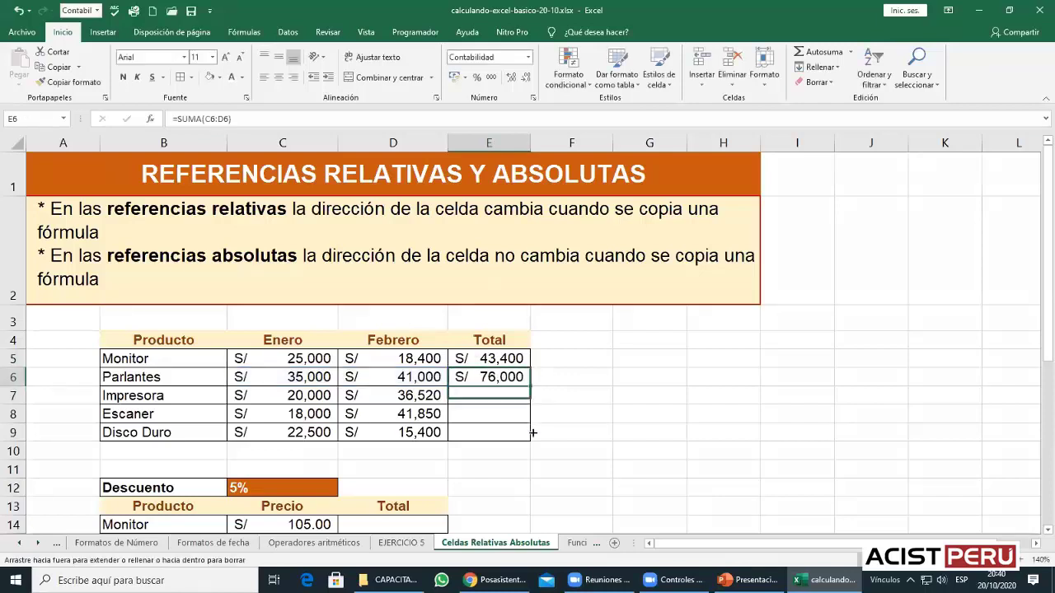
pyautogui.doubleClick(511, 396)
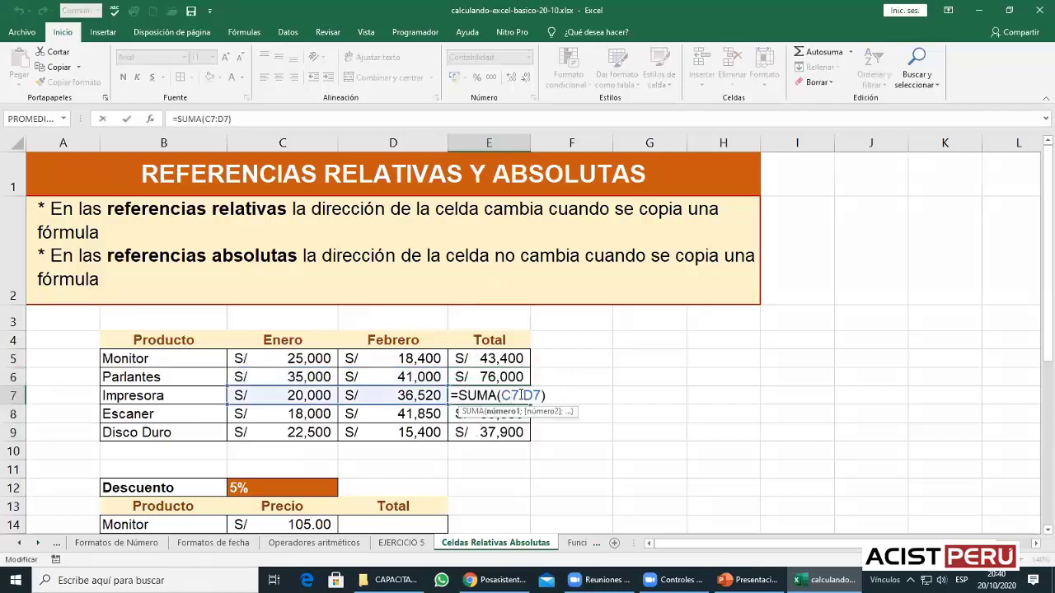
pyautogui.press('Escape')
# - Check that E8 and E9 refer to C8:D8 and C9:D9
pyautogui.doubleClick(509, 414)
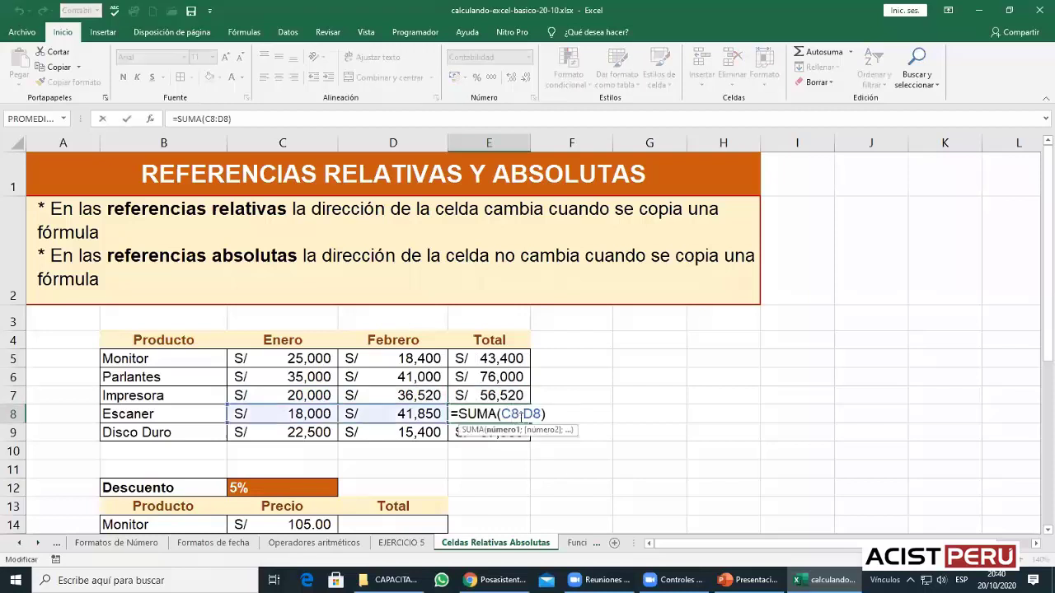
pyautogui.press('Escape')
pyautogui.click(500, 432)
pyautogui.doubleClick(500, 432)
pyautogui.press('Escape')
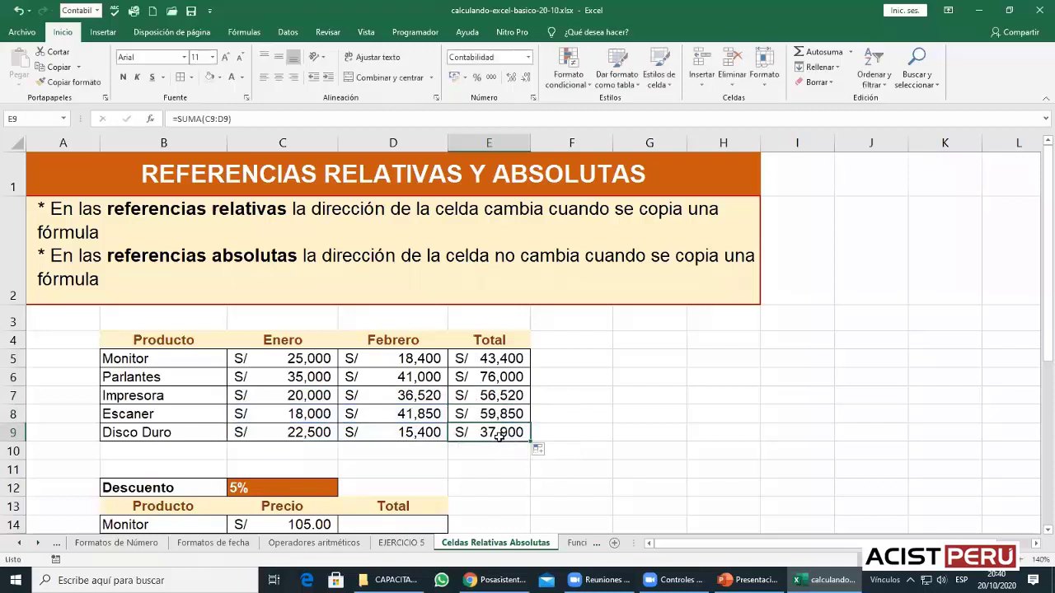
pyautogui.doubleClick(502, 414)
pyautogui.press('Escape')
# - Clear the copied totals in E6:E9 and reopen the E5 formula for editing
pyautogui.click(511, 381)
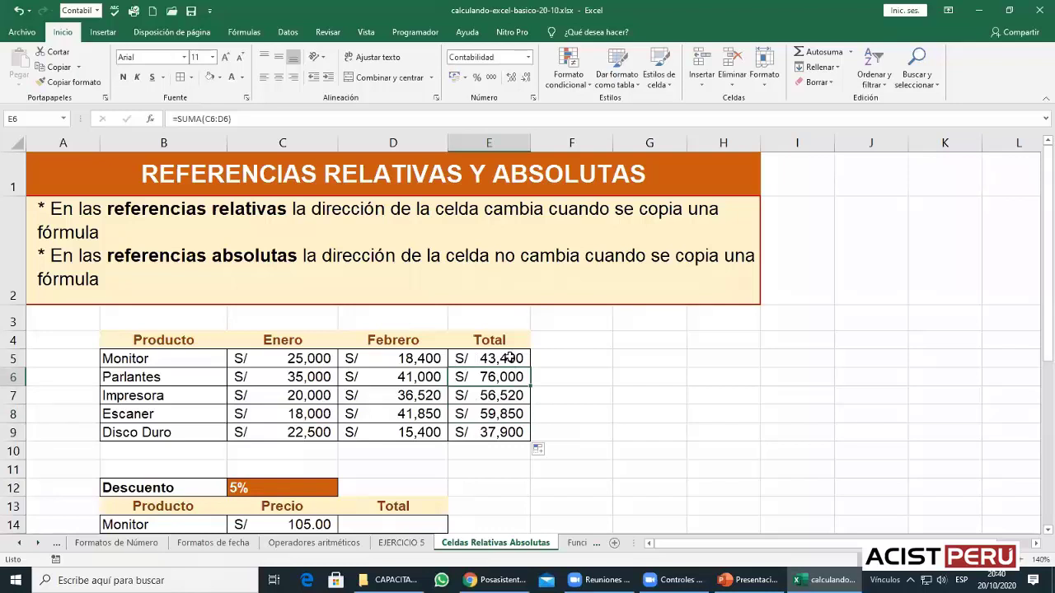
pyautogui.moveTo(497, 380); pyautogui.dragTo(499, 430)
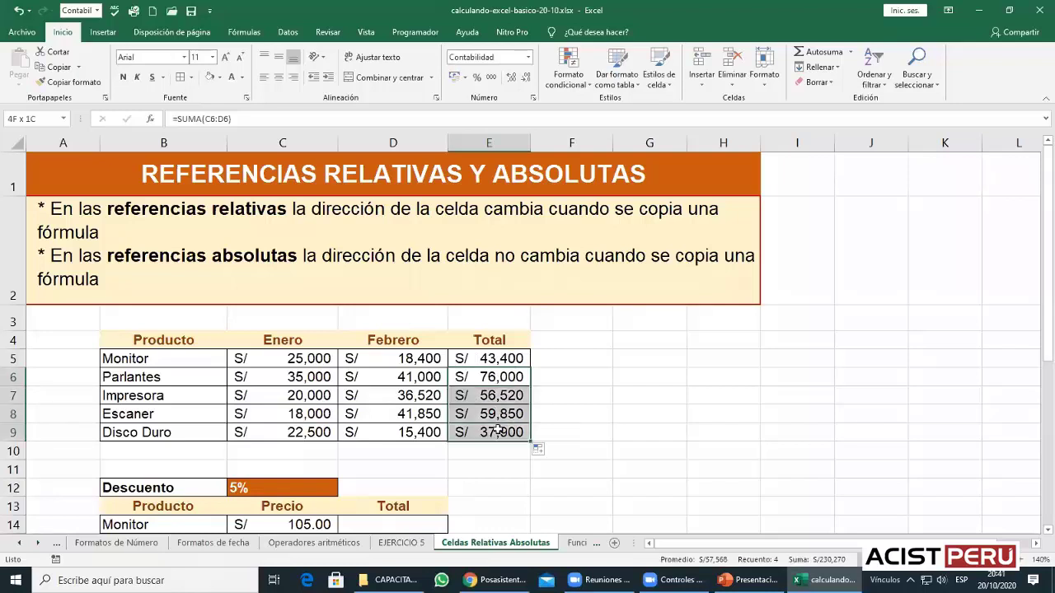
pyautogui.press('Delete')
pyautogui.click(497, 354)
pyautogui.doubleClick(498, 354)
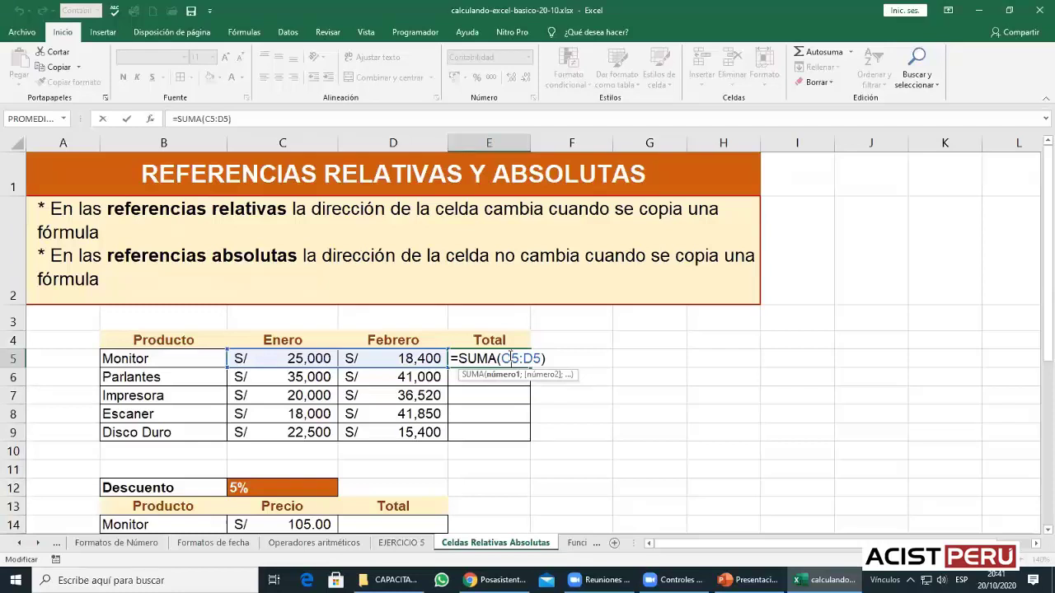
# - Make E5's references absolute so it reads =SUMA($C$5:$D$5)
pyautogui.press('F4')
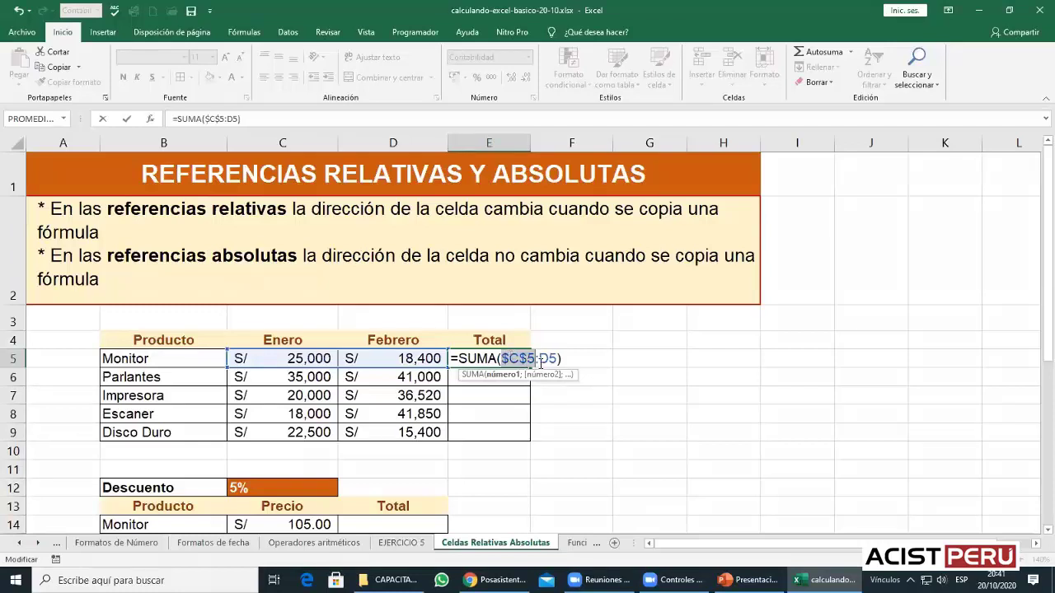
pyautogui.doubleClick(546, 360)
pyautogui.press('F4')
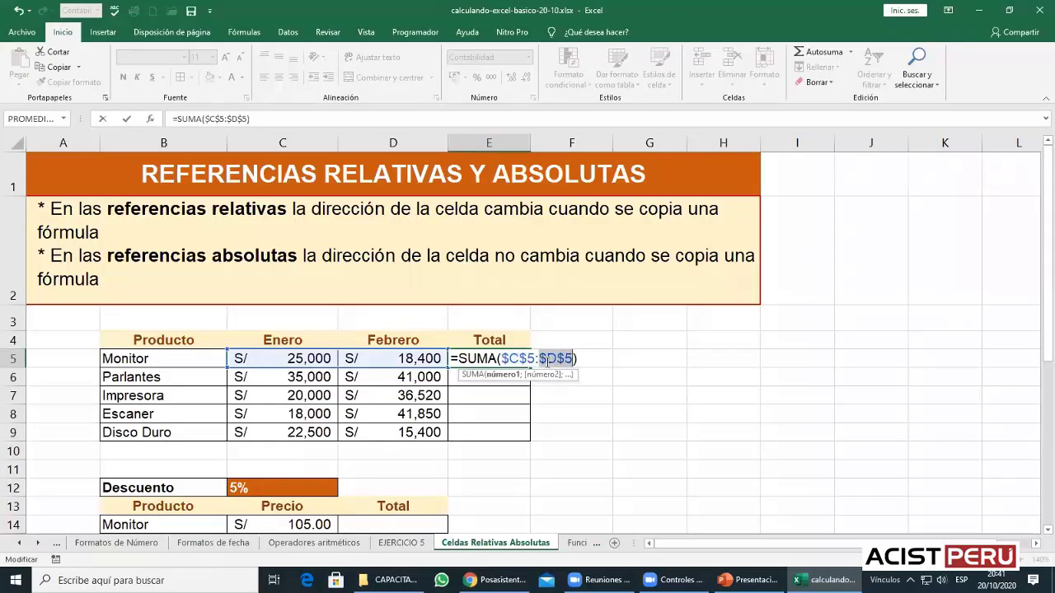
pyautogui.click(581, 358)
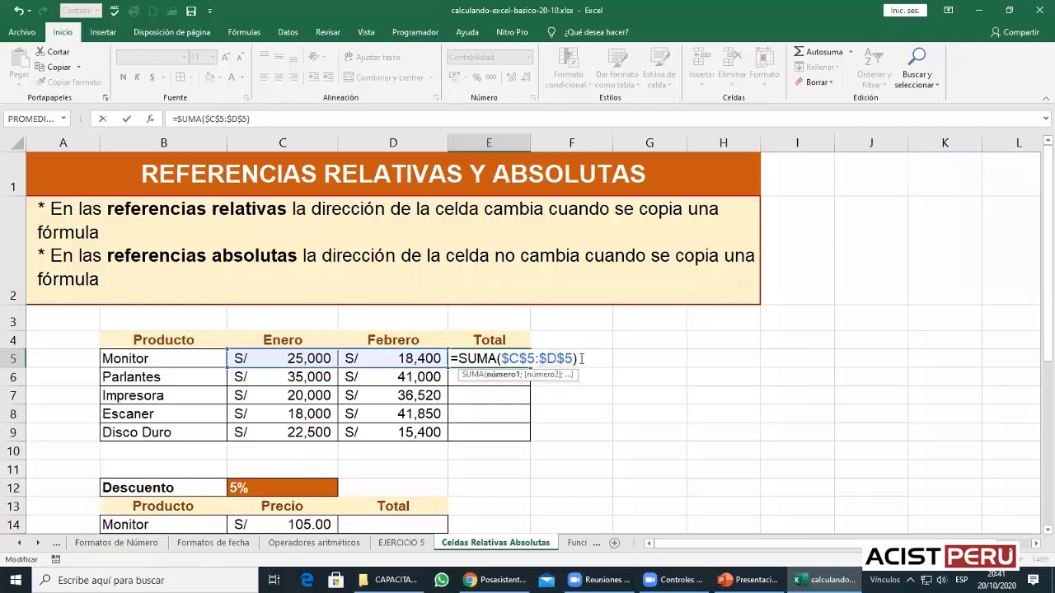
pyautogui.moveTo(500, 359); pyautogui.dragTo(534, 359)
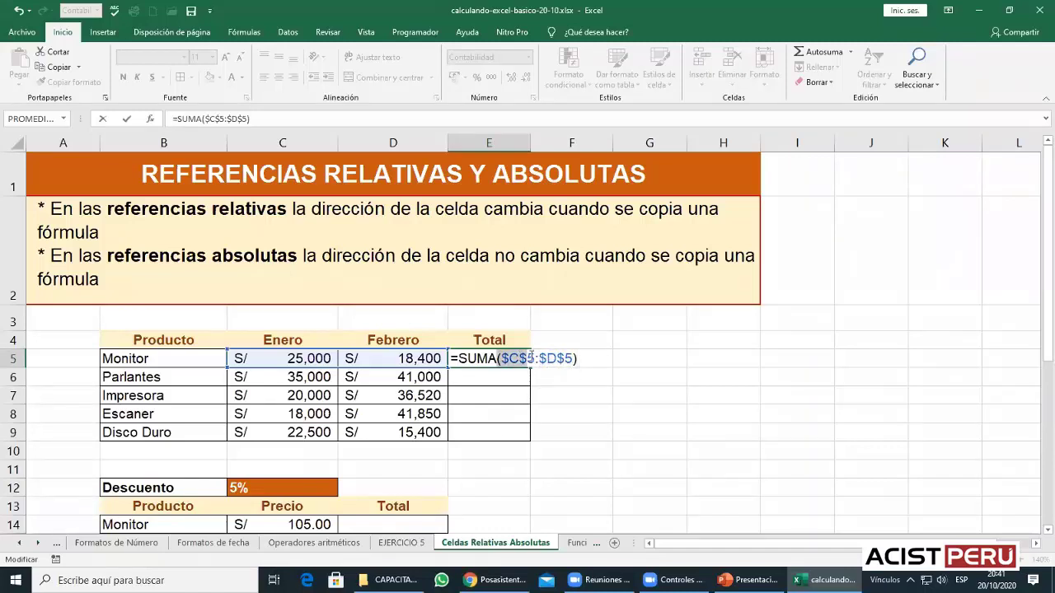
pyautogui.click(596, 359)
pyautogui.press('Return')
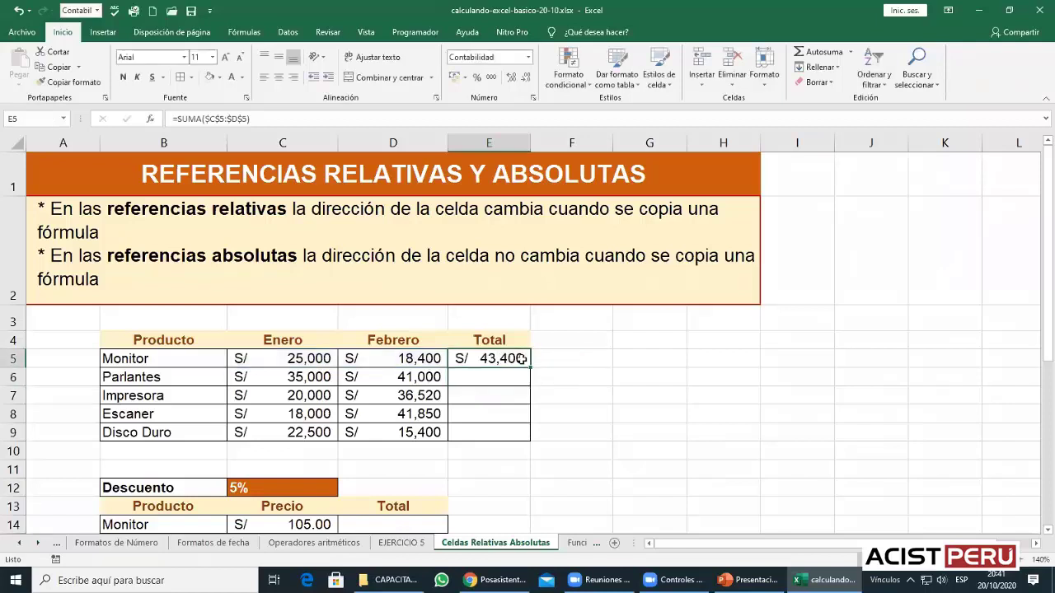
# - Review the $C$5:$D$5 range in E5 and fill the absolute formula down to E9
pyautogui.doubleClick(523, 358)
pyautogui.moveTo(501, 359); pyautogui.dragTo(581, 359)
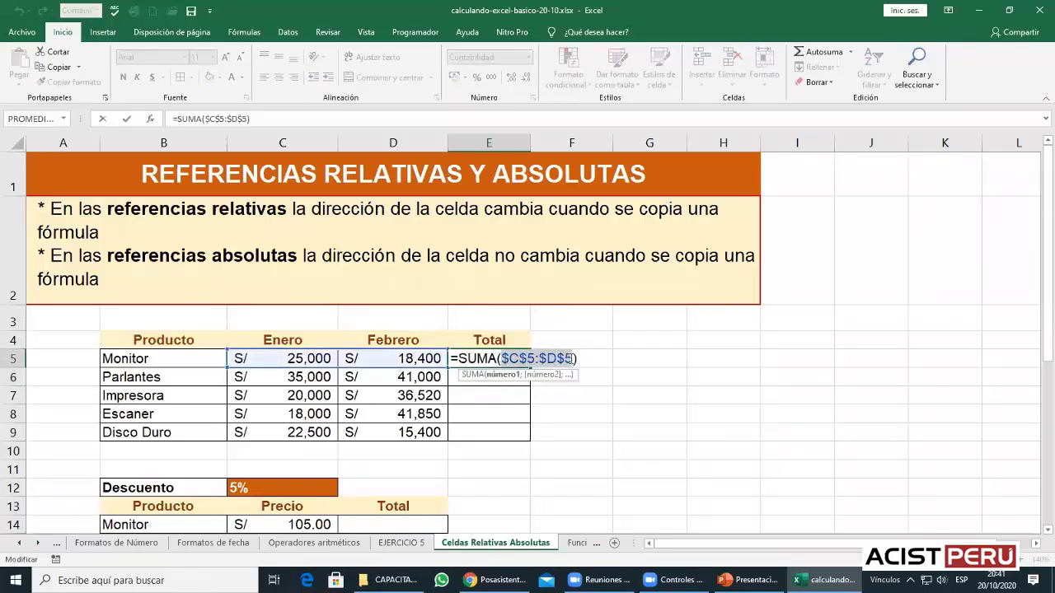
pyautogui.click(591, 358)
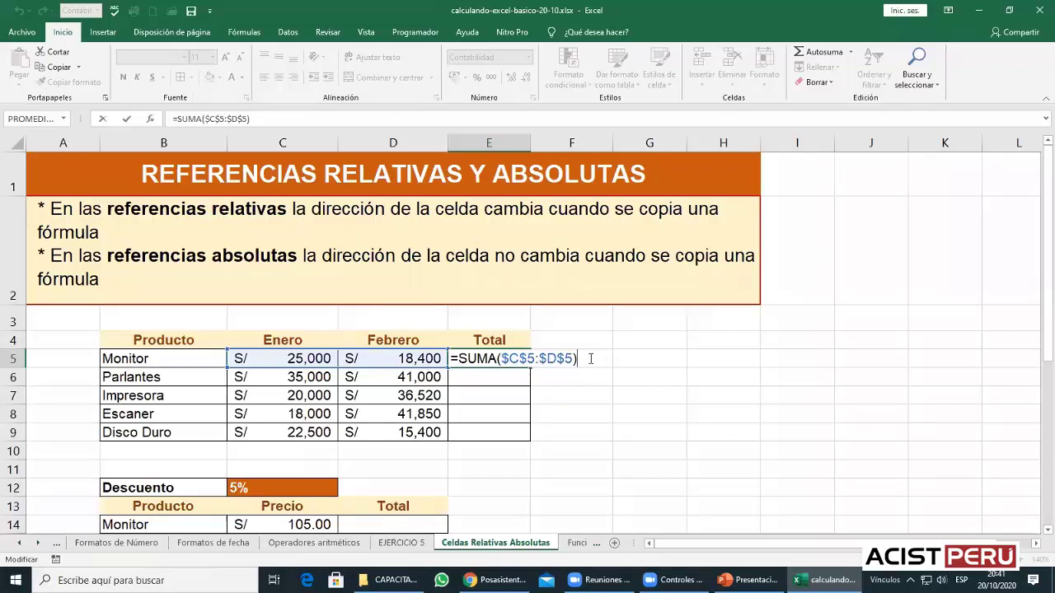
pyautogui.press('Return')
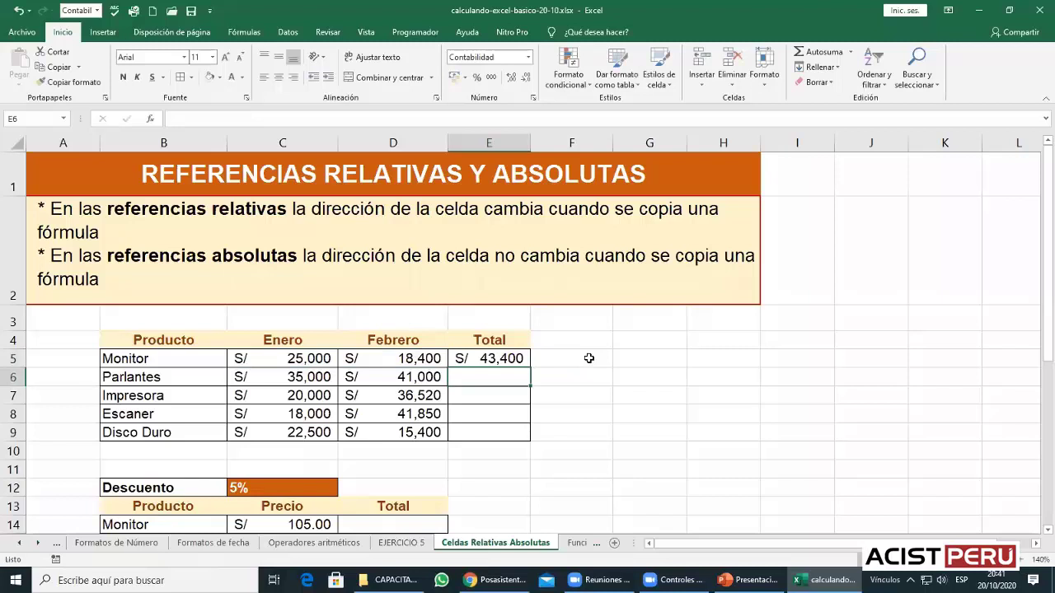
pyautogui.click(516, 359)
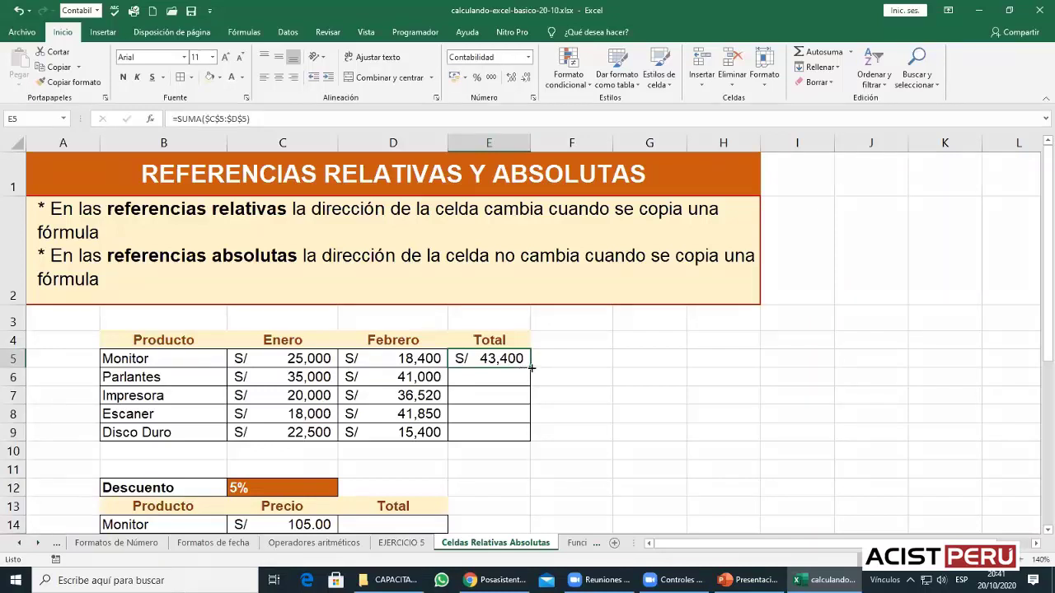
pyautogui.moveTo(531, 372); pyautogui.dragTo(527, 441)
pyautogui.click(587, 398)
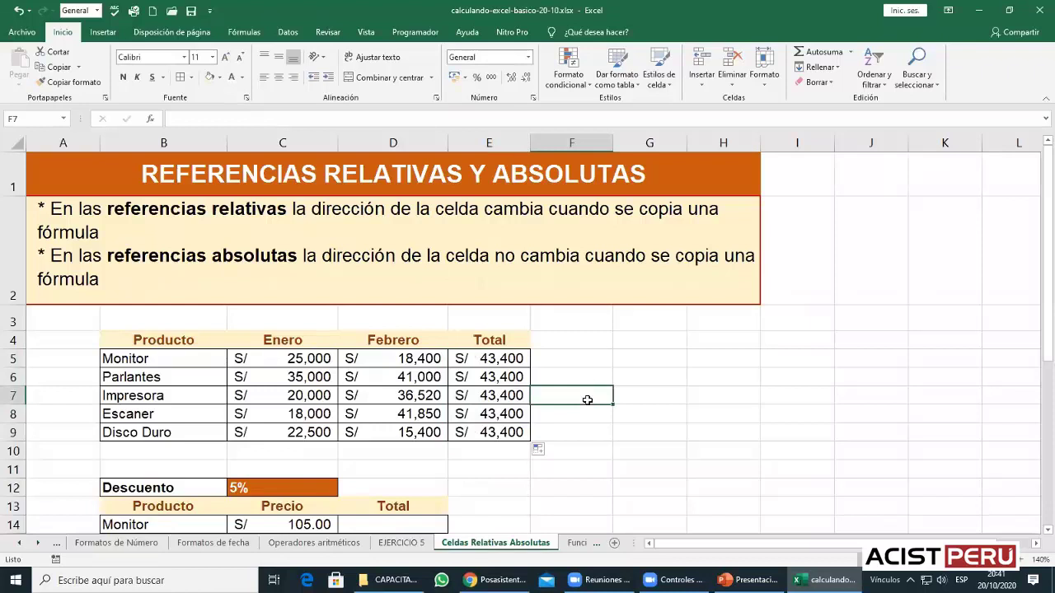
# - Inspect E5 and E6 both summing $C$5:$D$5, then clear the wrong totals in E6:E9
pyautogui.doubleClick(500, 358)
pyautogui.moveTo(502, 359); pyautogui.dragTo(564, 358)
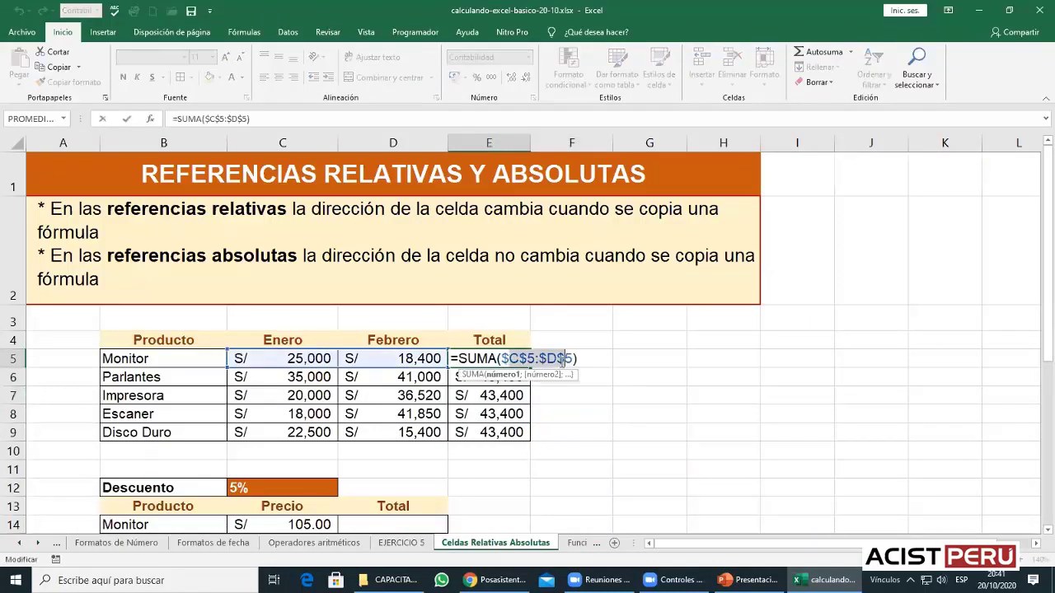
pyautogui.press('Escape')
pyautogui.doubleClick(495, 377)
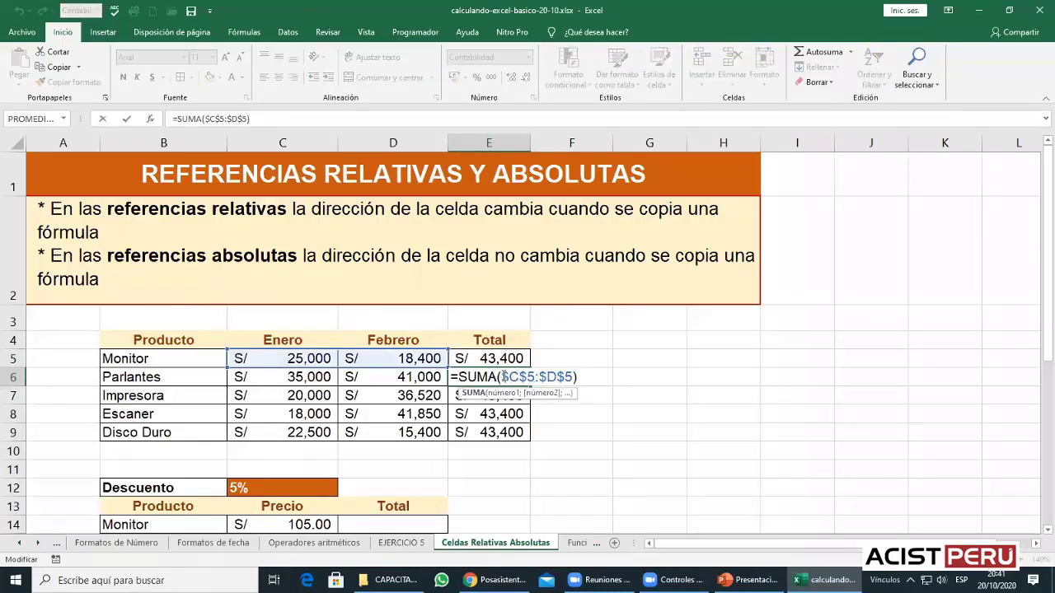
pyautogui.moveTo(503, 376)
pyautogui.mouseDown()
pyautogui.moveTo(574, 377)
pyautogui.moveTo(510, 435)
pyautogui.mouseUp()
pyautogui.press('Escape')
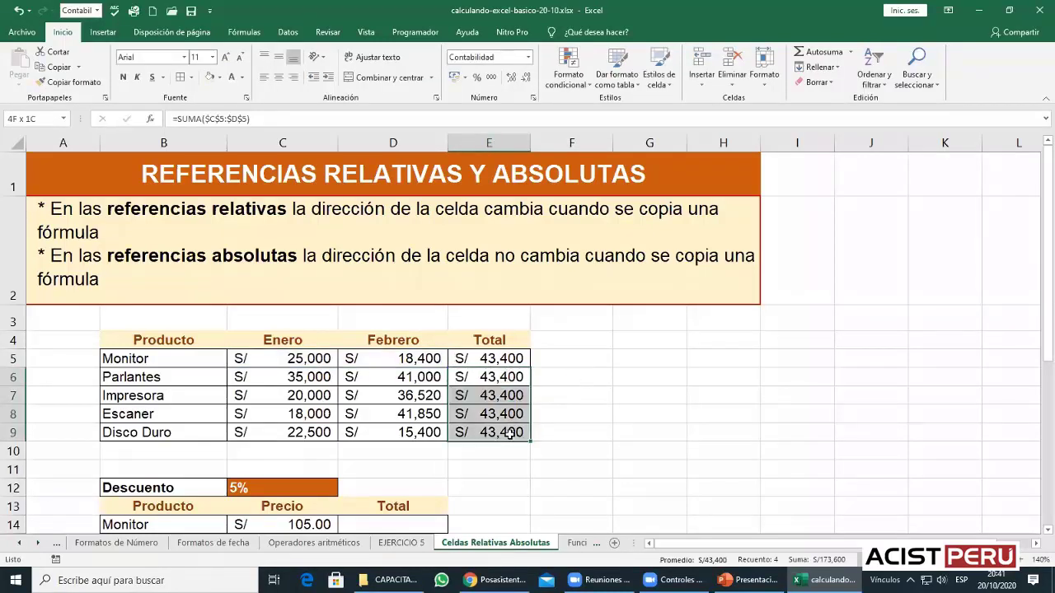
pyautogui.press('Delete')
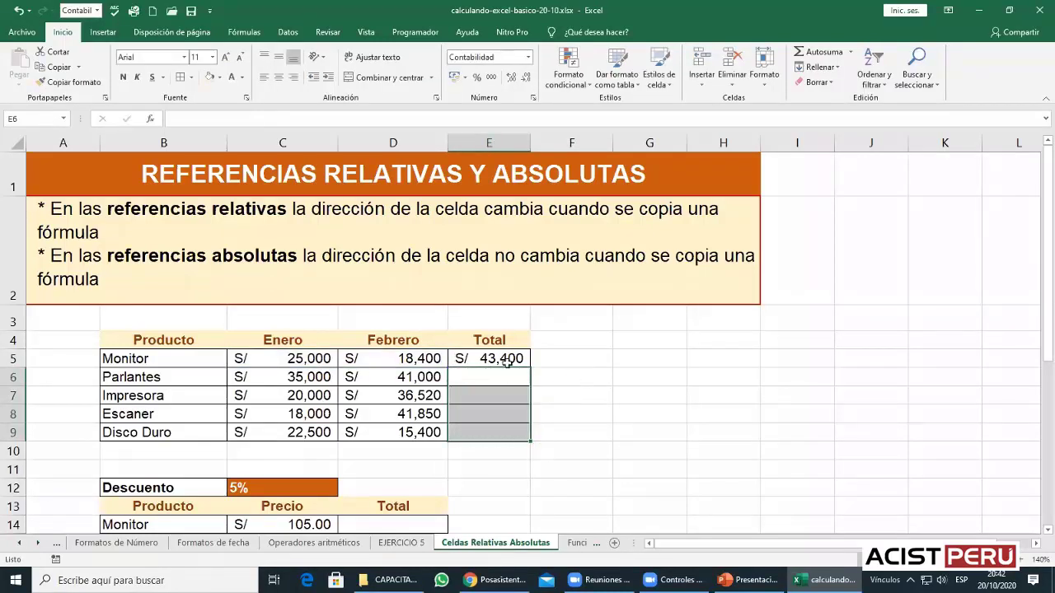
# - Revert E5 to relative =SUMA(C5:D5) and fill it down to E9, giving totals 43,400 to 37,900
pyautogui.doubleClick(506, 358)
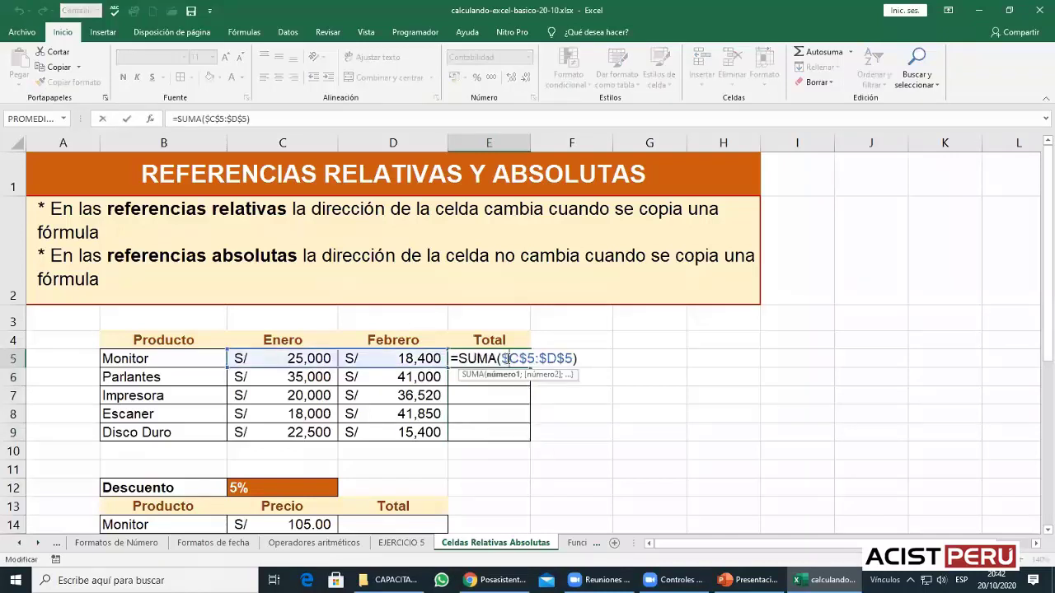
pyautogui.press('F4')
pyautogui.click(540, 358)
pyautogui.press('F4')
pyautogui.press('F4')
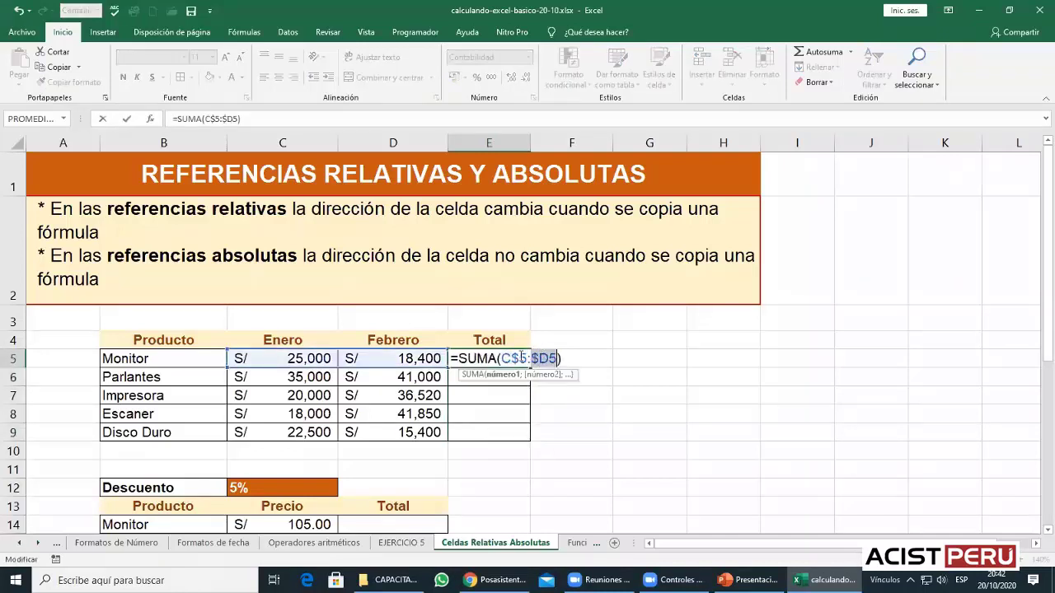
pyautogui.click(521, 359)
pyautogui.press('F4')
pyautogui.press('F4')
pyautogui.click(534, 359)
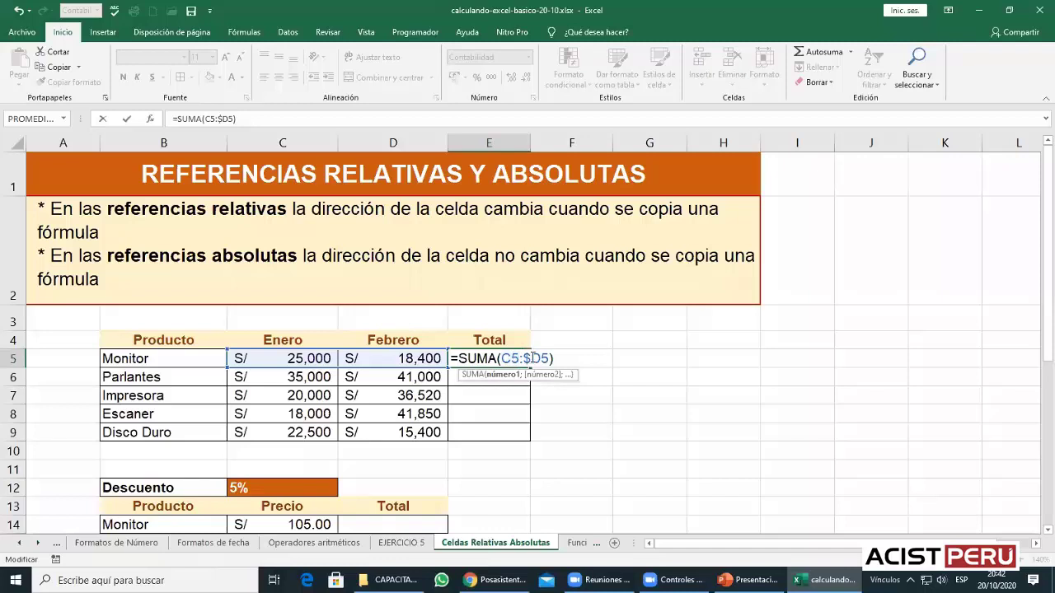
pyautogui.press('F4')
pyautogui.click(549, 358)
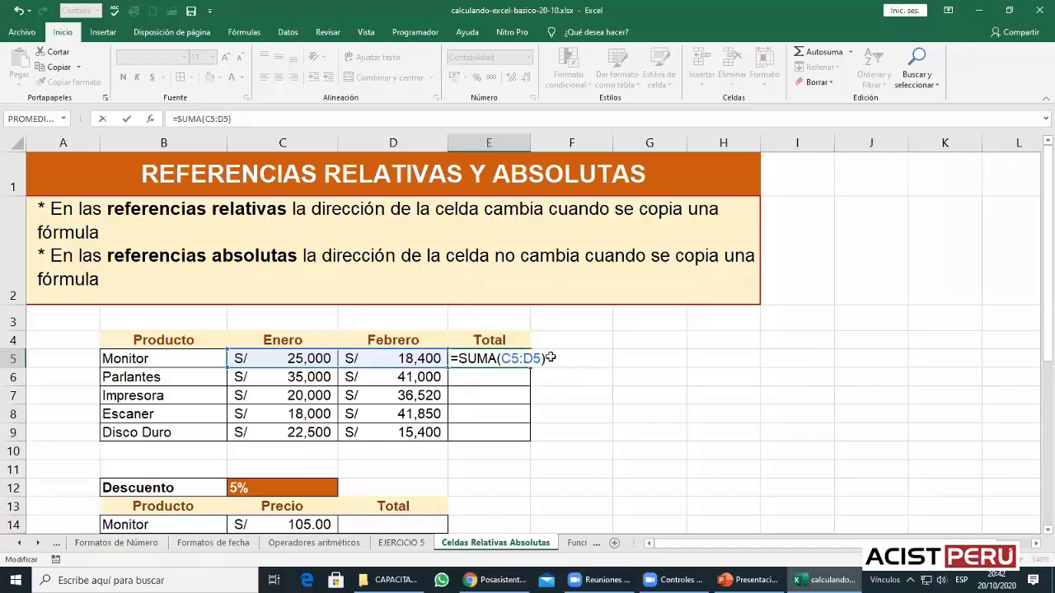
pyautogui.press('Return')
pyautogui.click(507, 358)
pyautogui.moveTo(530, 368); pyautogui.dragTo(530, 441)
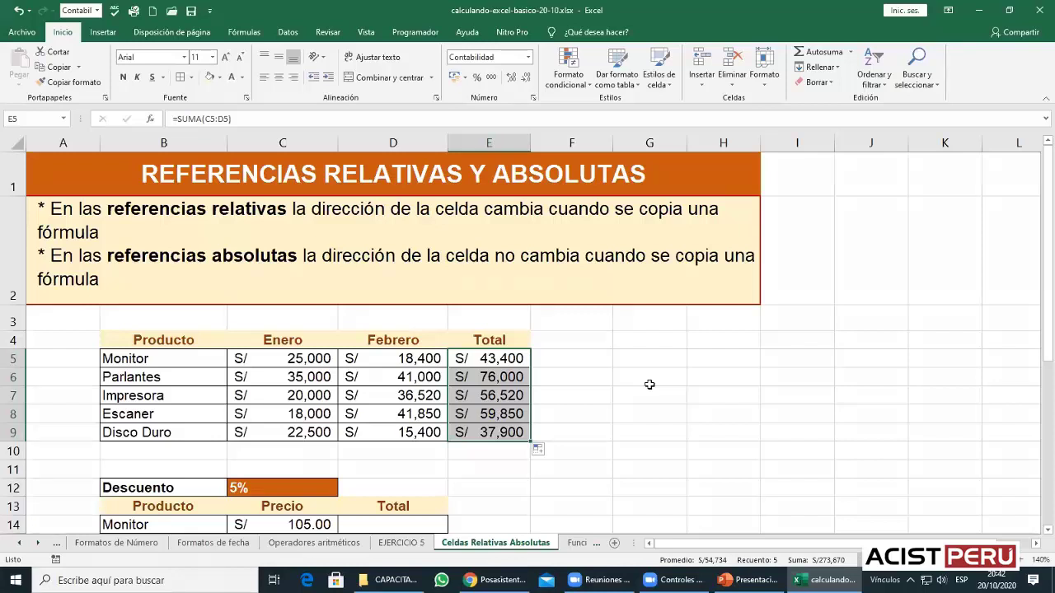
# - Look over the Producto/Precio table's Monitor total, price and Precio S/ cells below
pyautogui.click(649, 384)
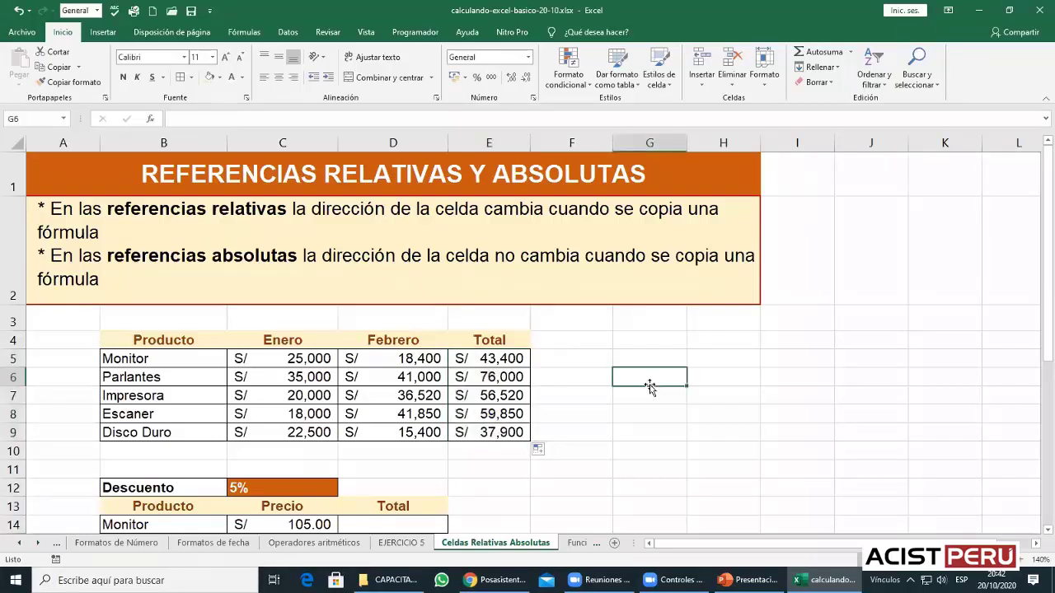
pyautogui.scroll(-2, 650, 384)
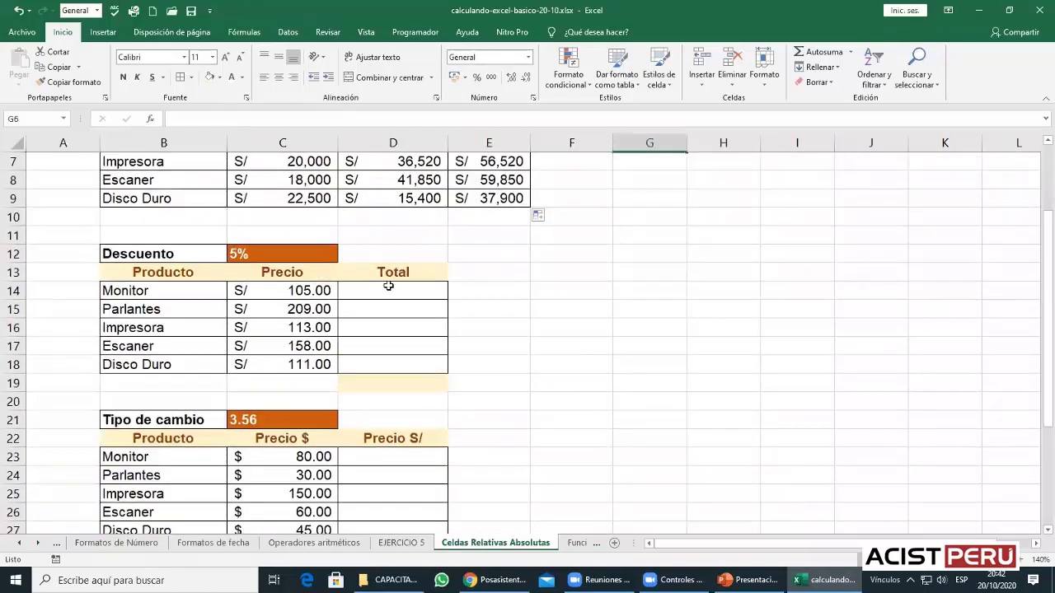
pyautogui.click(388, 286)
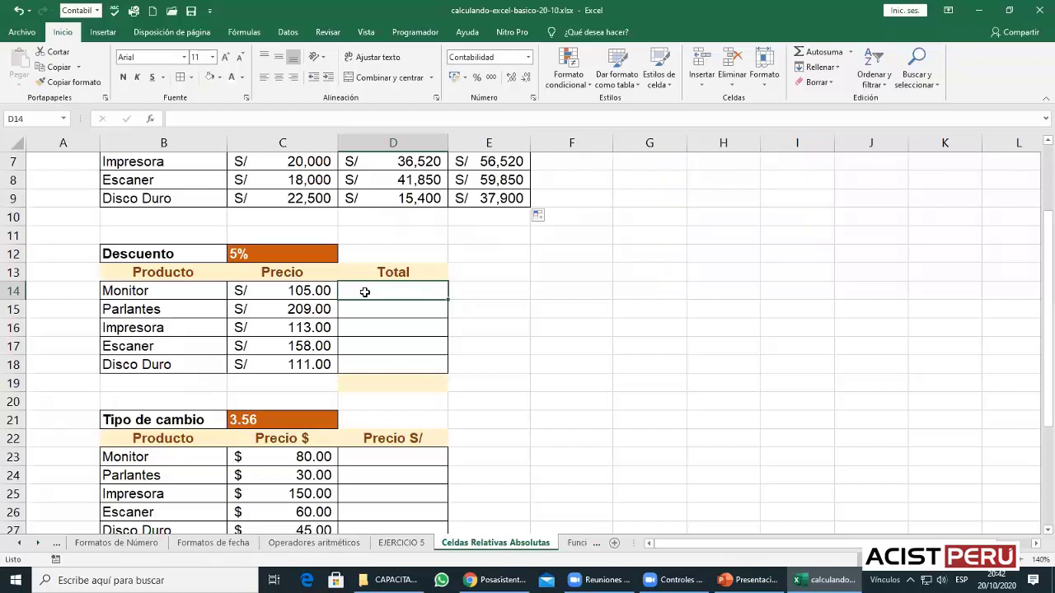
pyautogui.click(276, 294)
pyautogui.click(385, 284)
pyautogui.scroll(-1, 384, 283)
pyautogui.scroll(-2, 384, 284)
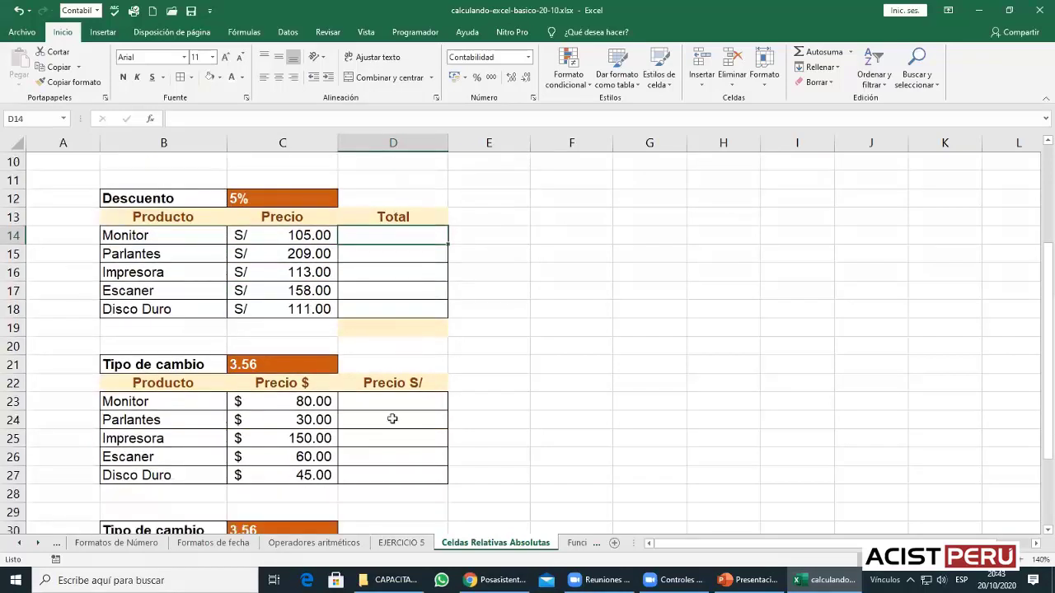
pyautogui.click(388, 402)
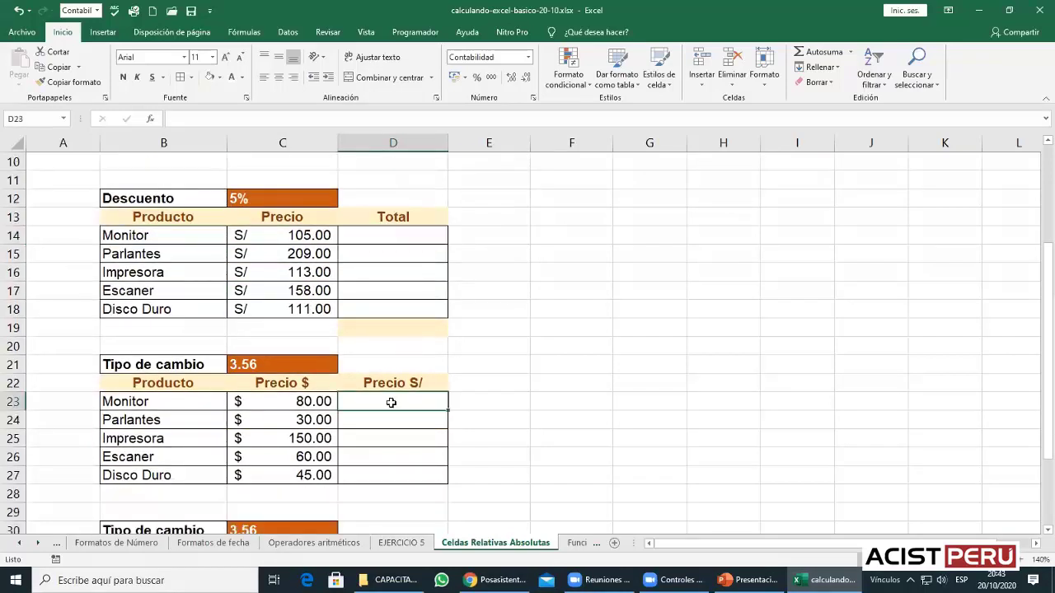
# - Relabel the Descuento cell B12 as 'Tipo de cambio'
pyautogui.click(272, 198)
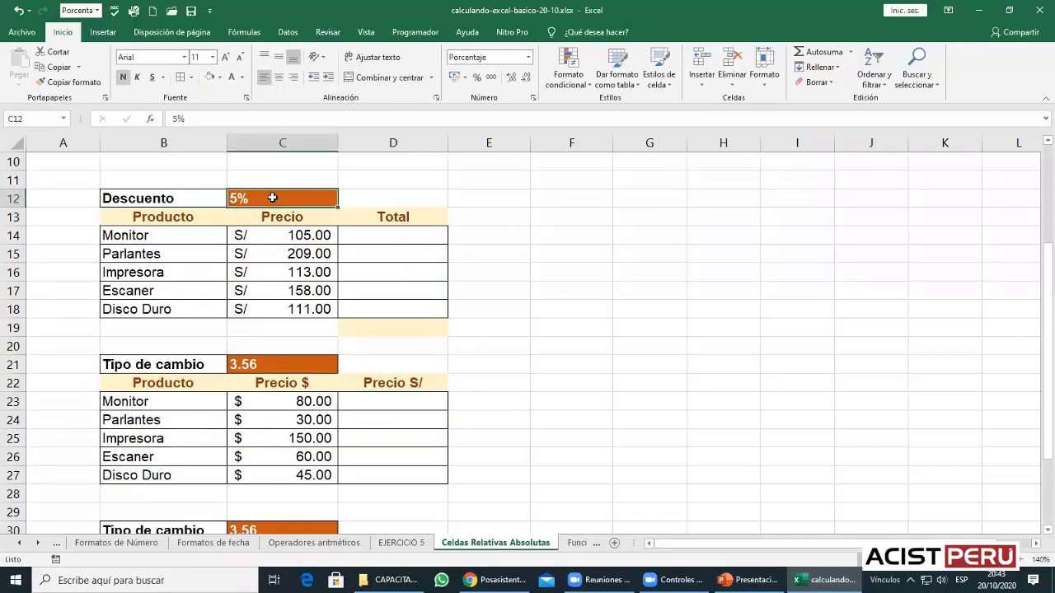
pyautogui.write('3')
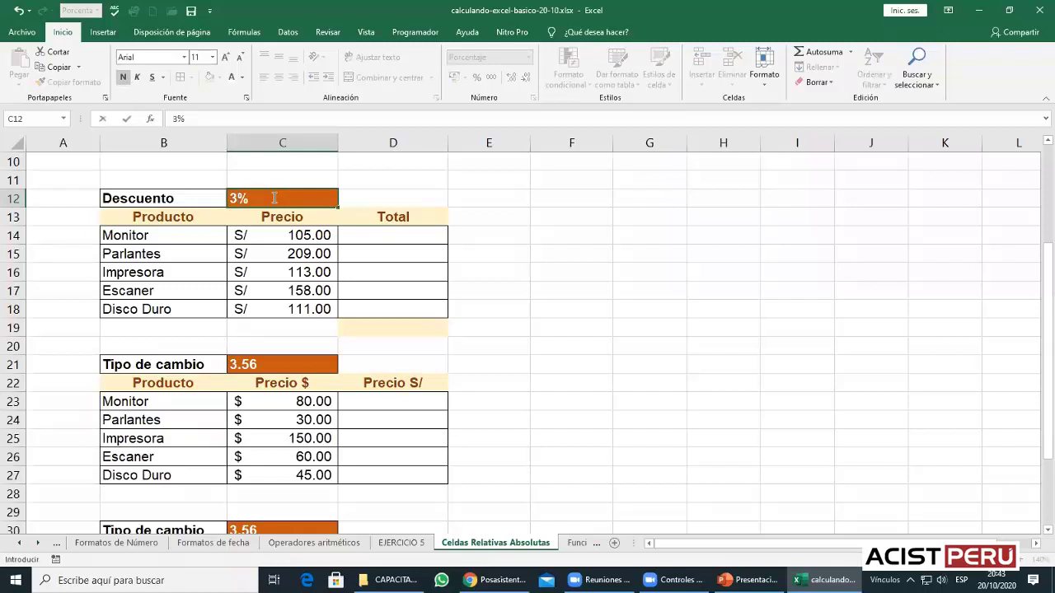
pyautogui.press('Escape')
pyautogui.click(221, 199)
pyautogui.write('t')
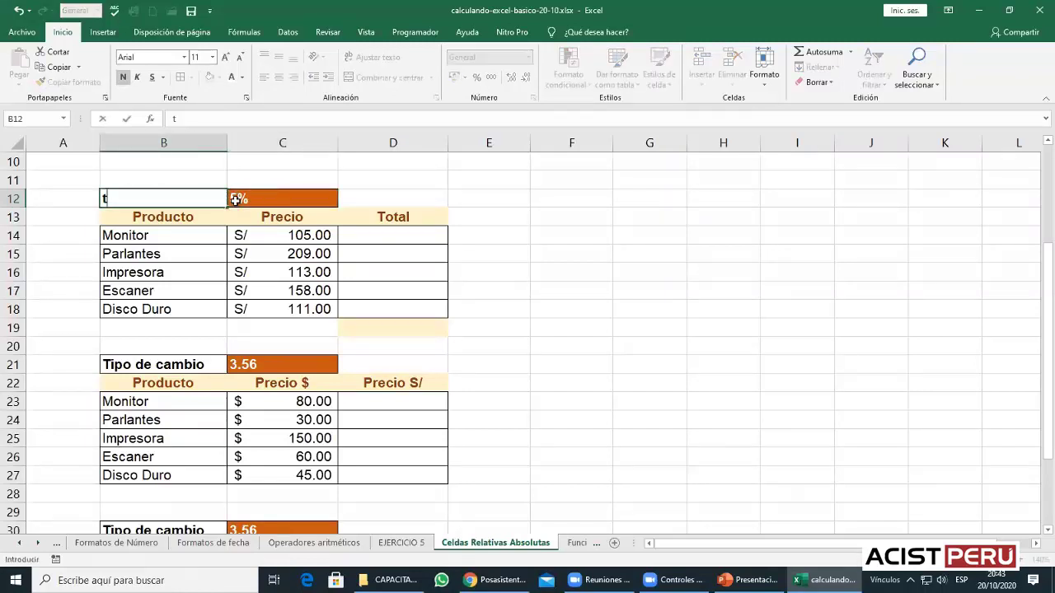
pyautogui.write('IPO')
pyautogui.press('BackSpace')
pyautogui.press('BackSpace')
pyautogui.press('BackSpace')
pyautogui.write('Tipo de')
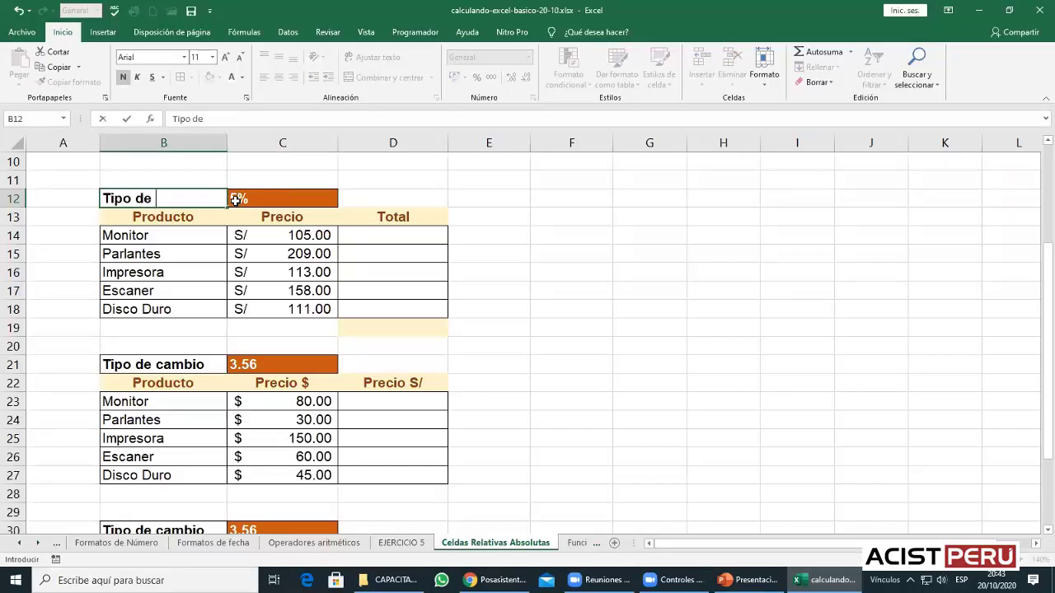
pyautogui.write(' cambio')
pyautogui.click(236, 200)
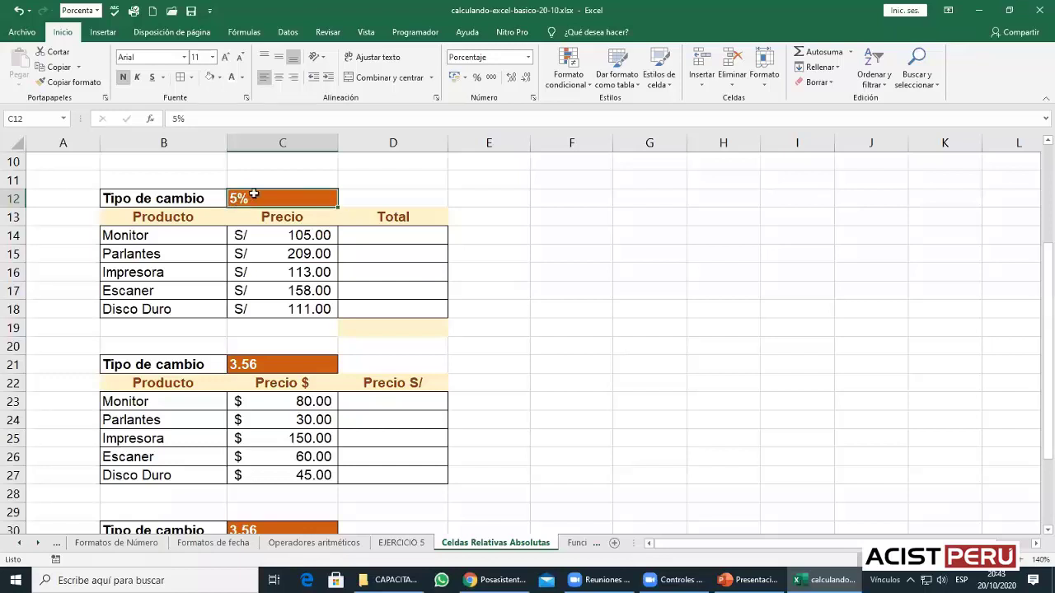
# - Enter 3 in C12 and switch its number format to General
pyautogui.write('3')
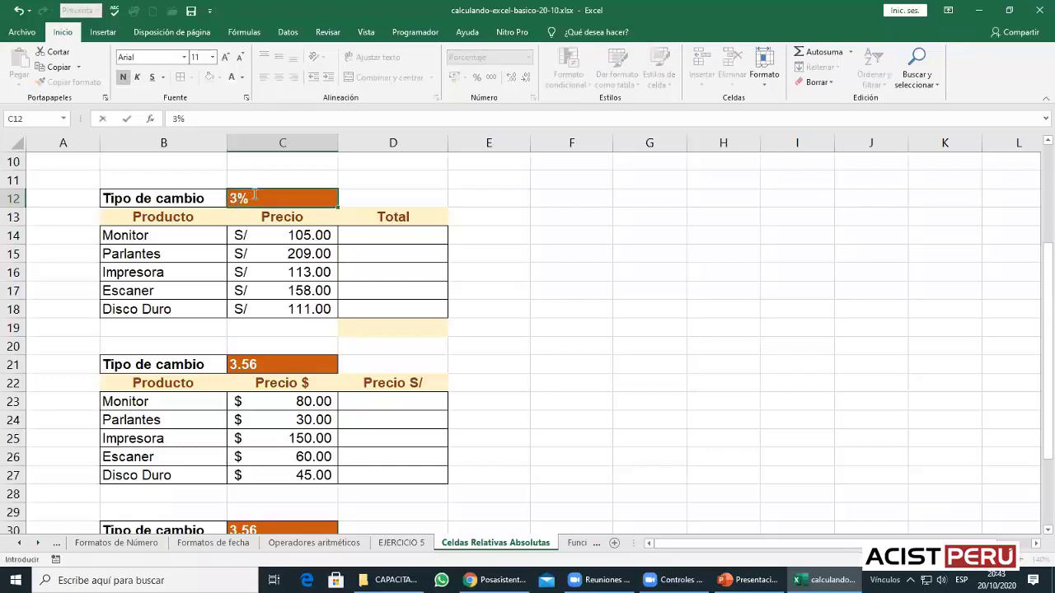
pyautogui.click(572, 236)
pyautogui.click(256, 197)
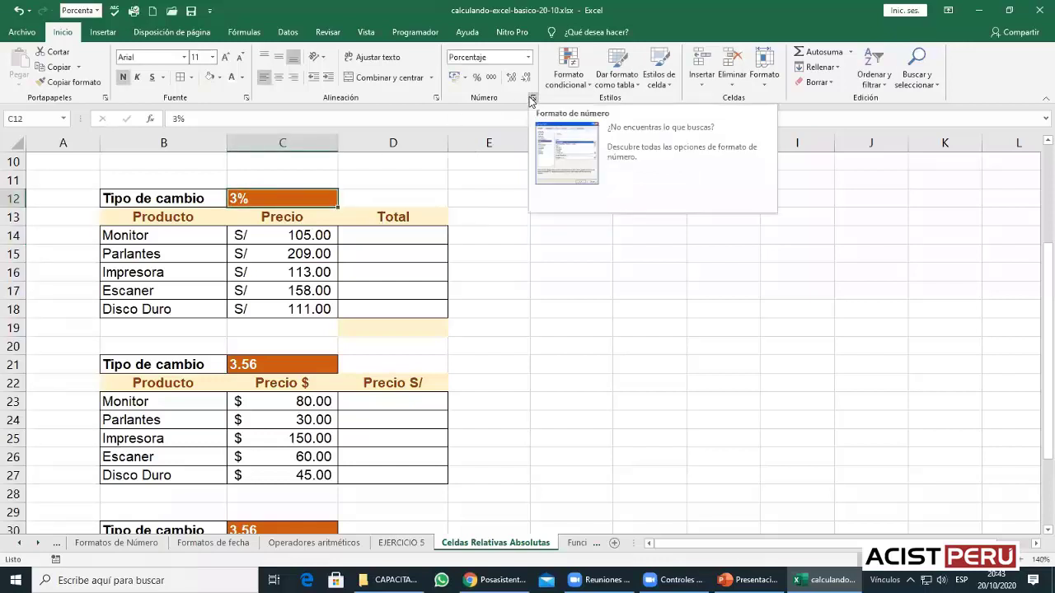
pyautogui.click(531, 99)
pyautogui.click(445, 190)
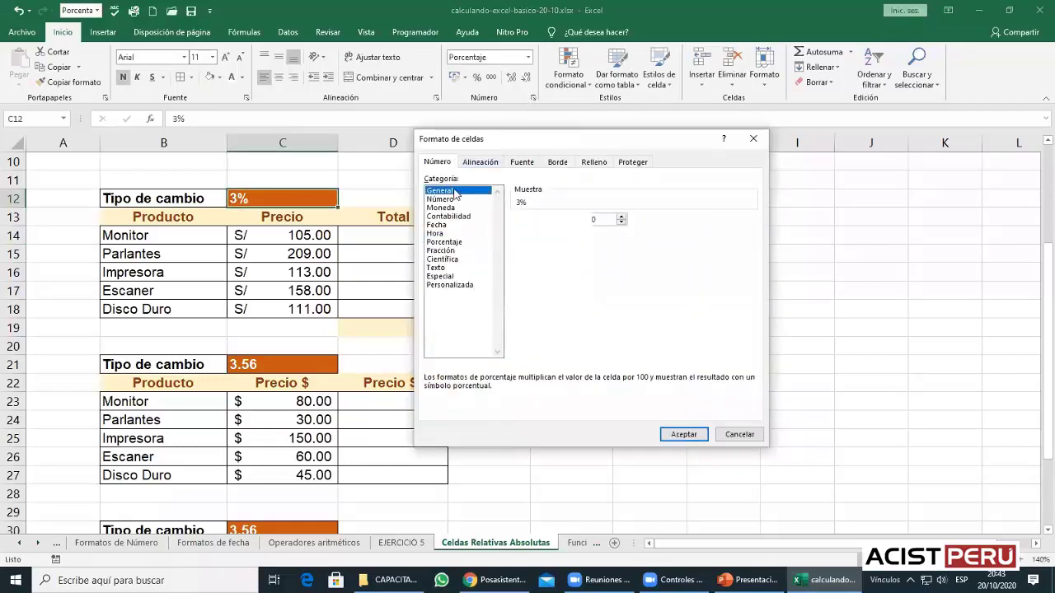
pyautogui.click(682, 434)
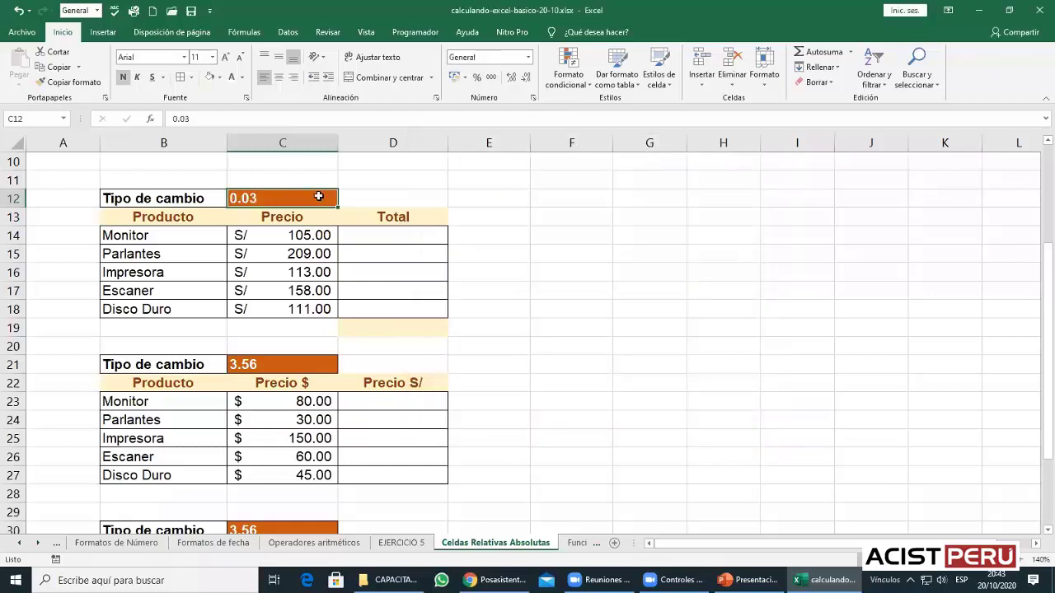
# - Set the exchange rate in C12 to 3.6 instead of 3.56 and verify it
pyautogui.write('3.')
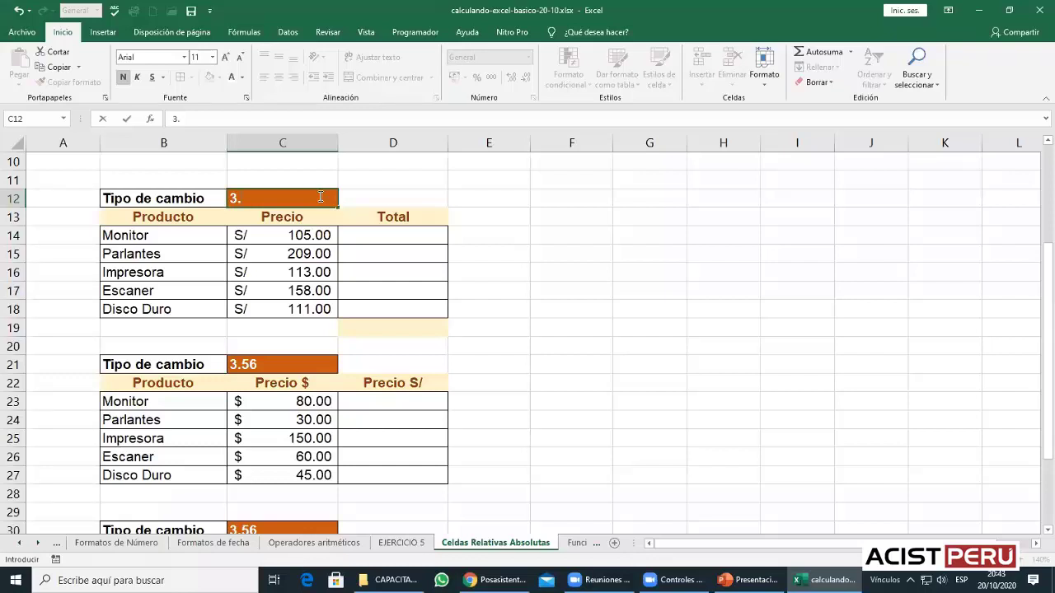
pyautogui.write('56')
pyautogui.press('BackSpace')
pyautogui.press('BackSpace')
pyautogui.write('6')
pyautogui.press('Return')
pyautogui.write('.')
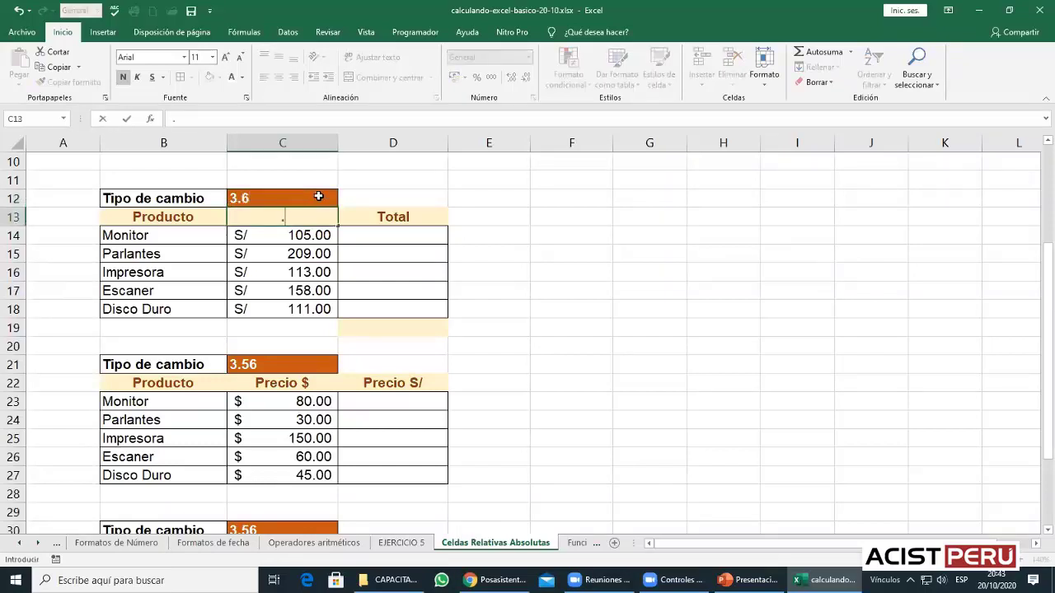
pyautogui.press('Escape')
pyautogui.click(368, 234)
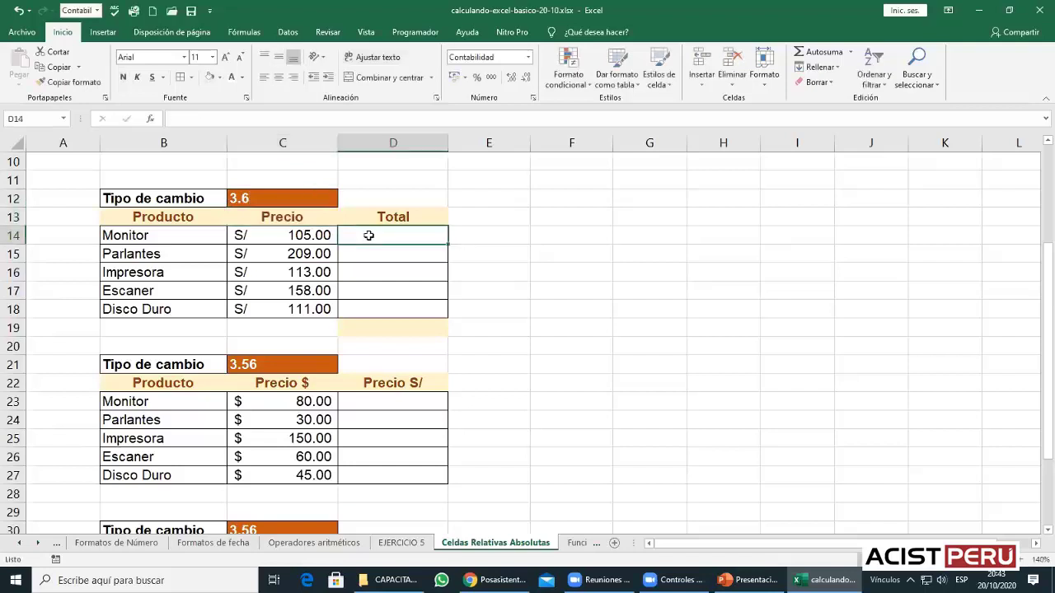
pyautogui.click(289, 199)
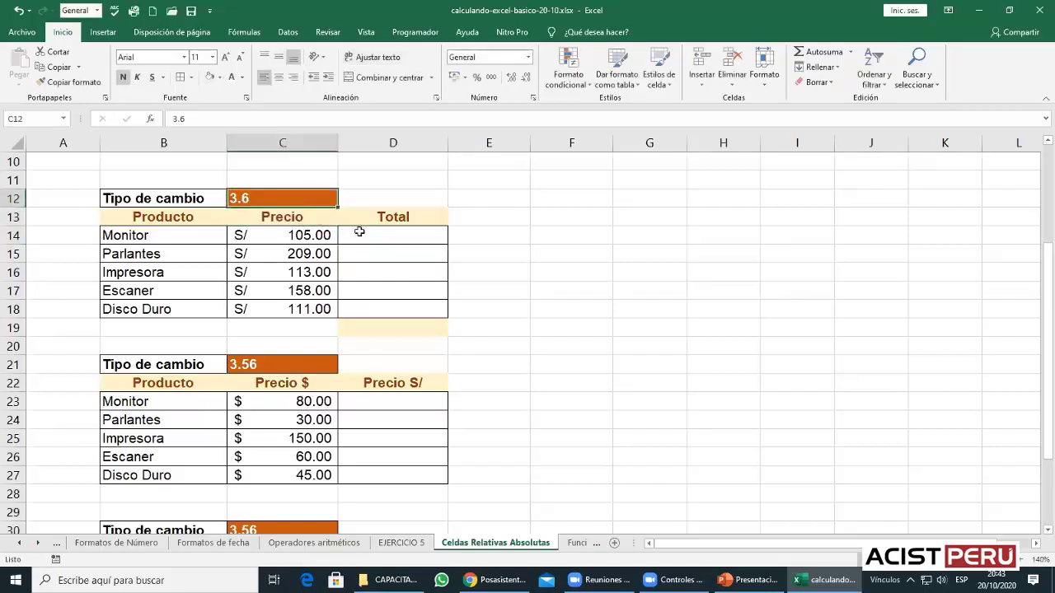
pyautogui.click(366, 235)
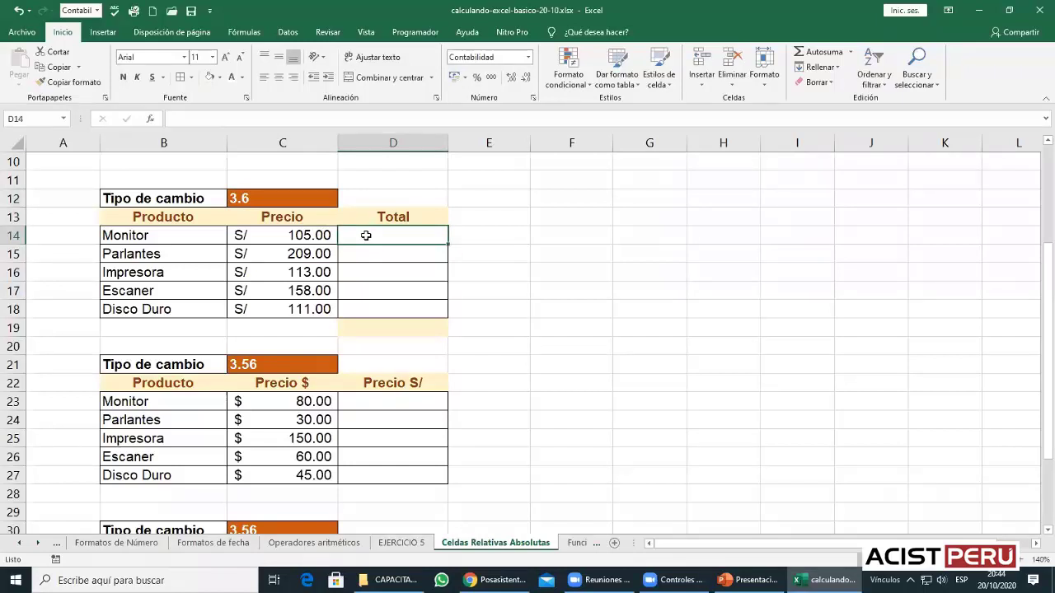
# - Enter =C14/C12 in the Monitor Total D14, giving S/ 29.17
pyautogui.write('=')
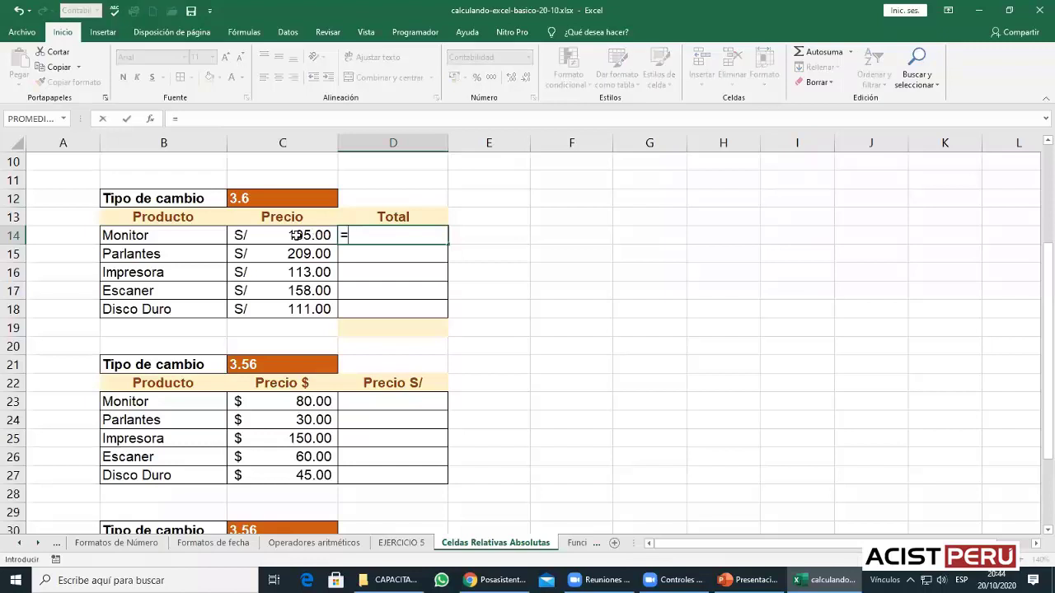
pyautogui.click(295, 235)
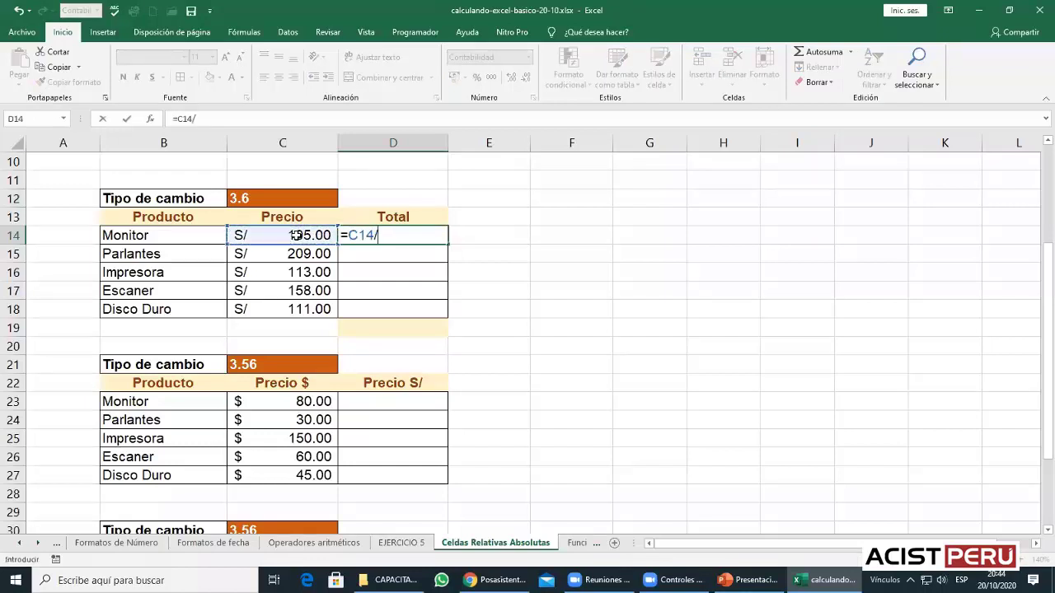
pyautogui.write('/')
pyautogui.click(283, 197)
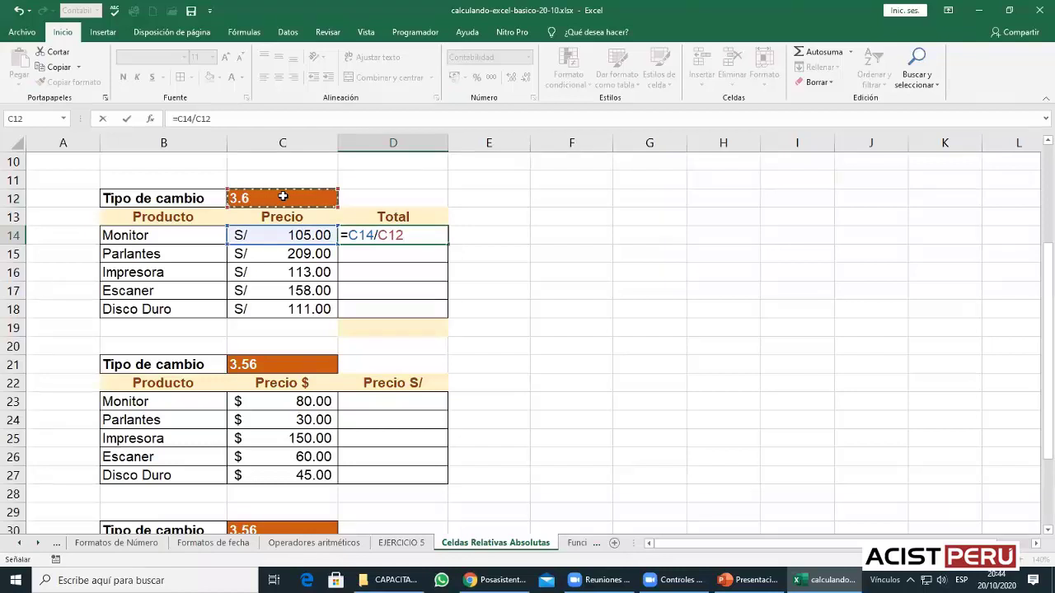
pyautogui.press('Return')
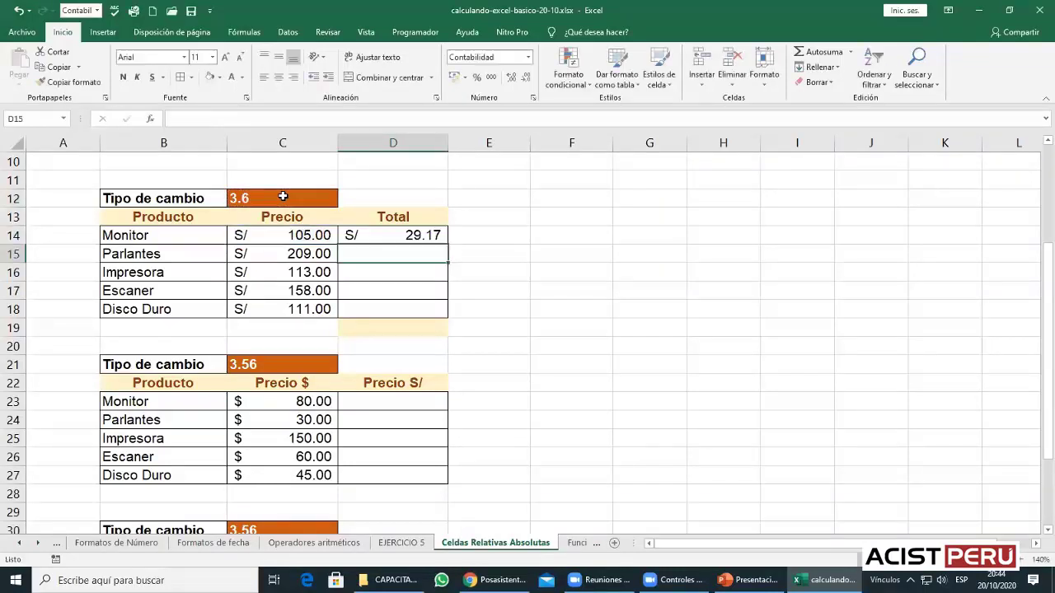
# - Fill the Monitor formula down to D18, undo the copy, and reopen D14 for editing
pyautogui.click(435, 237)
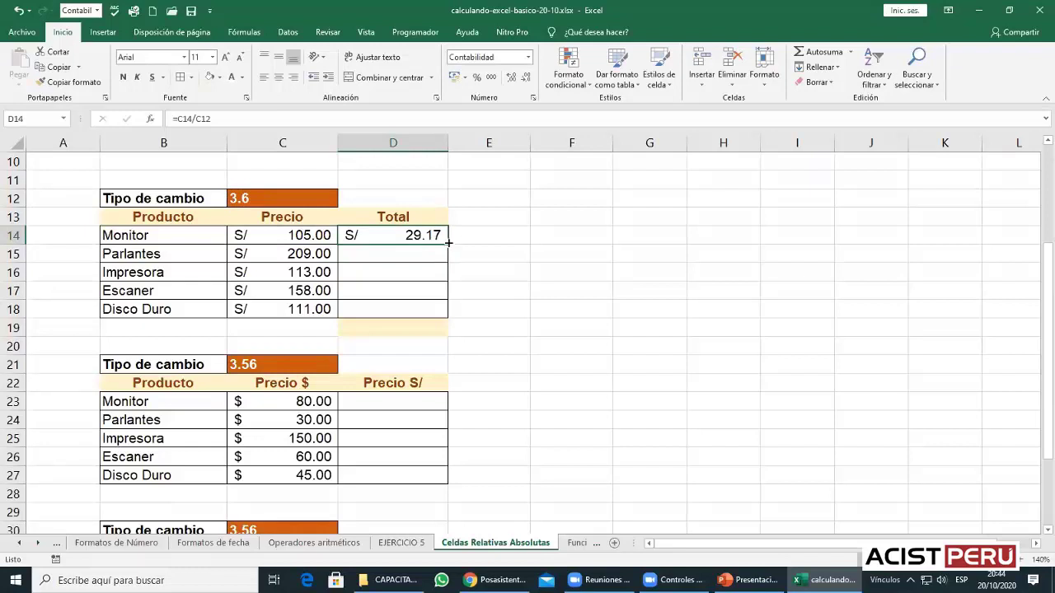
pyautogui.moveTo(448, 245); pyautogui.dragTo(446, 317)
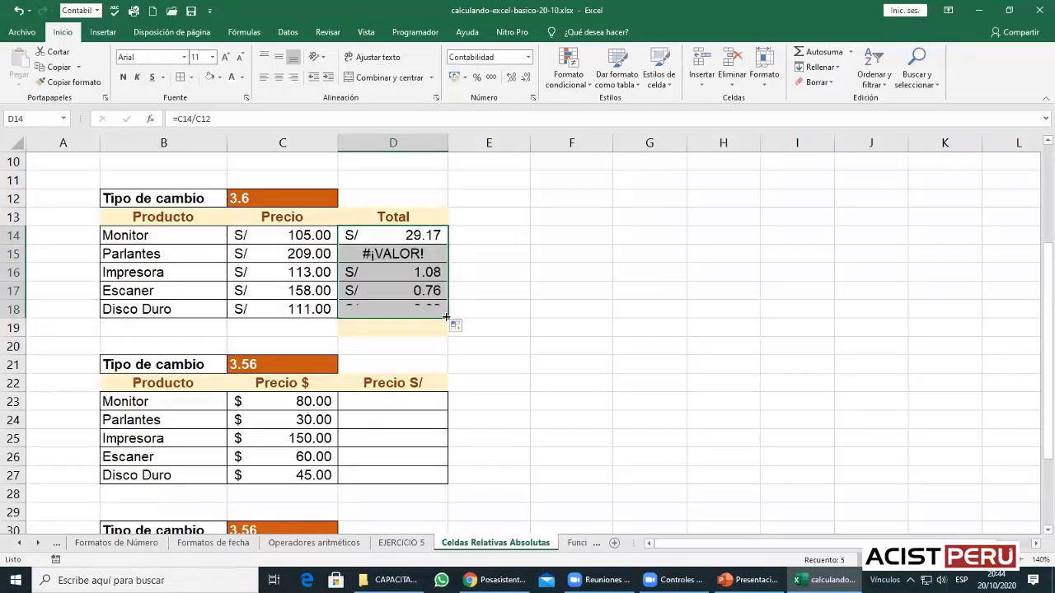
pyautogui.click(527, 293)
pyautogui.hotkey('ctrl', 'z')
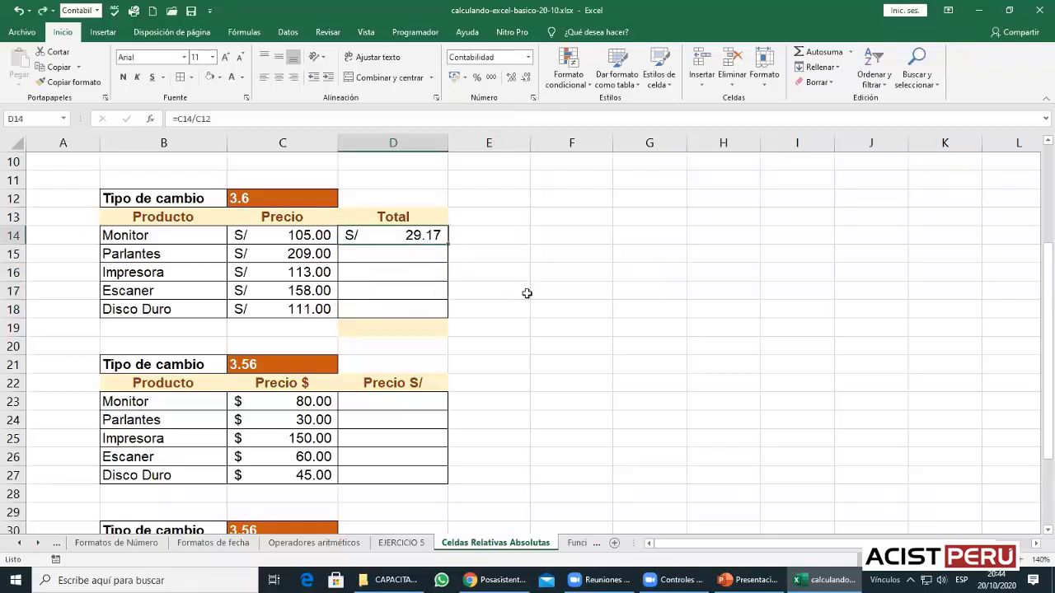
pyautogui.doubleClick(429, 235)
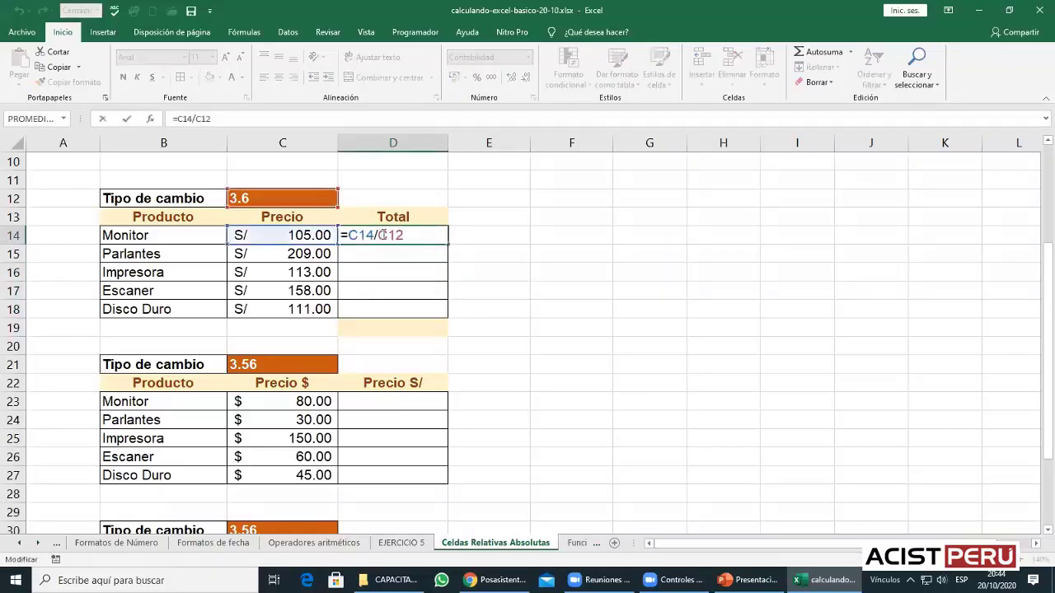
# - Make the C12 reference absolute, then replace it with the constant 3.6 in D14
pyautogui.moveTo(379, 235); pyautogui.dragTo(409, 235)
pyautogui.press('F4')
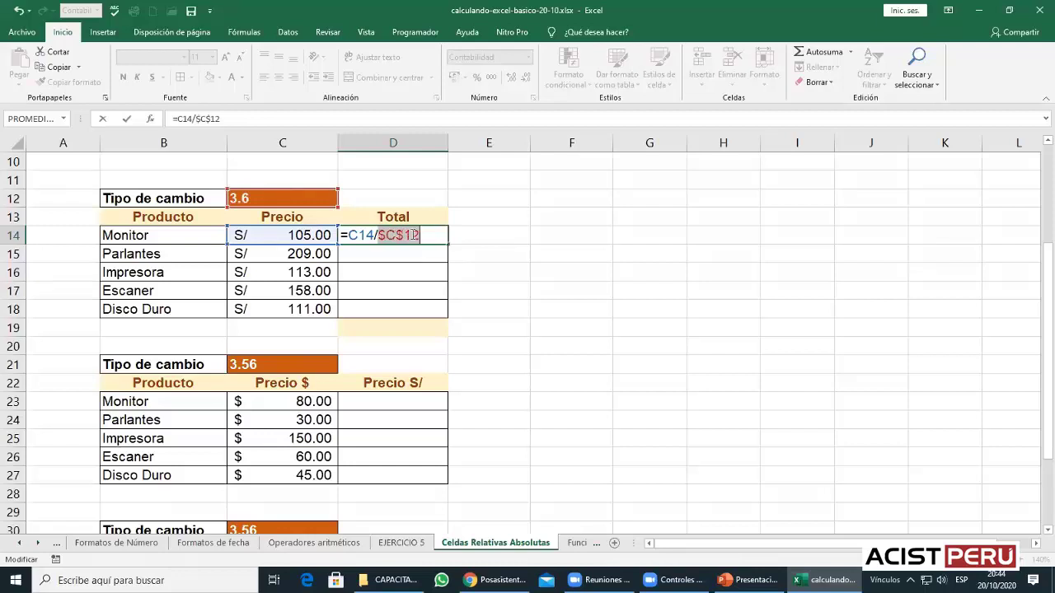
pyautogui.click(430, 236)
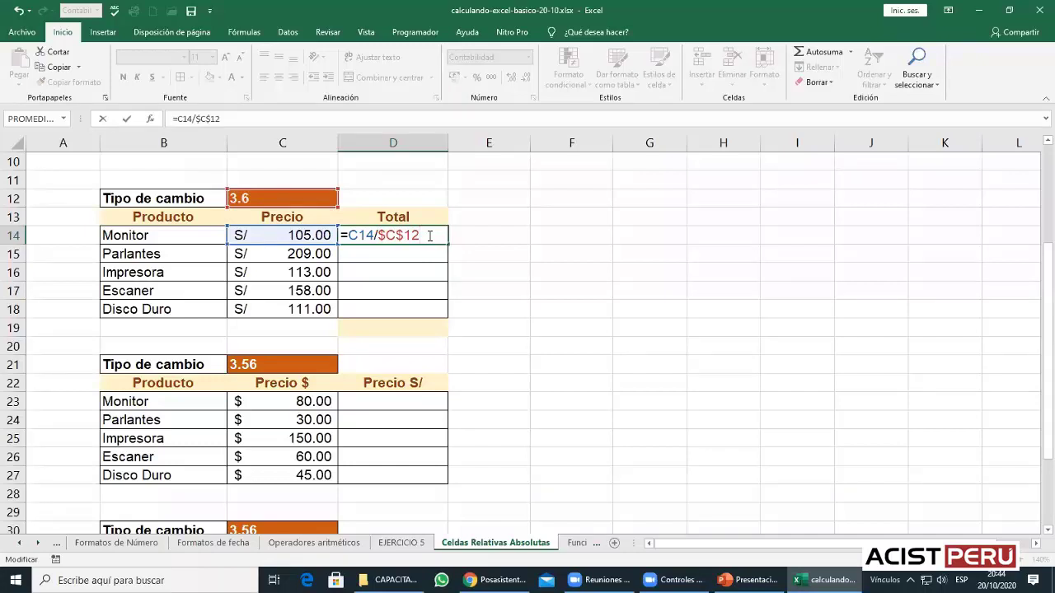
pyautogui.press('BackSpace')
pyautogui.press('BackSpace')
pyautogui.press('BackSpace')
pyautogui.press('BackSpace')
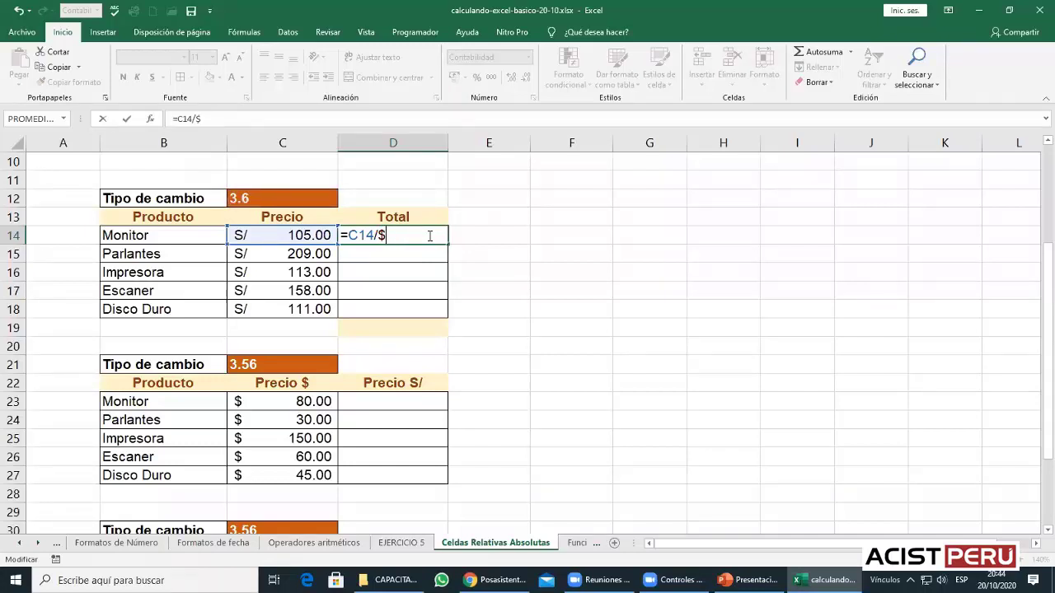
pyautogui.press('BackSpace')
pyautogui.write('3.6')
pyautogui.hotkey('ctrl', 'Return')
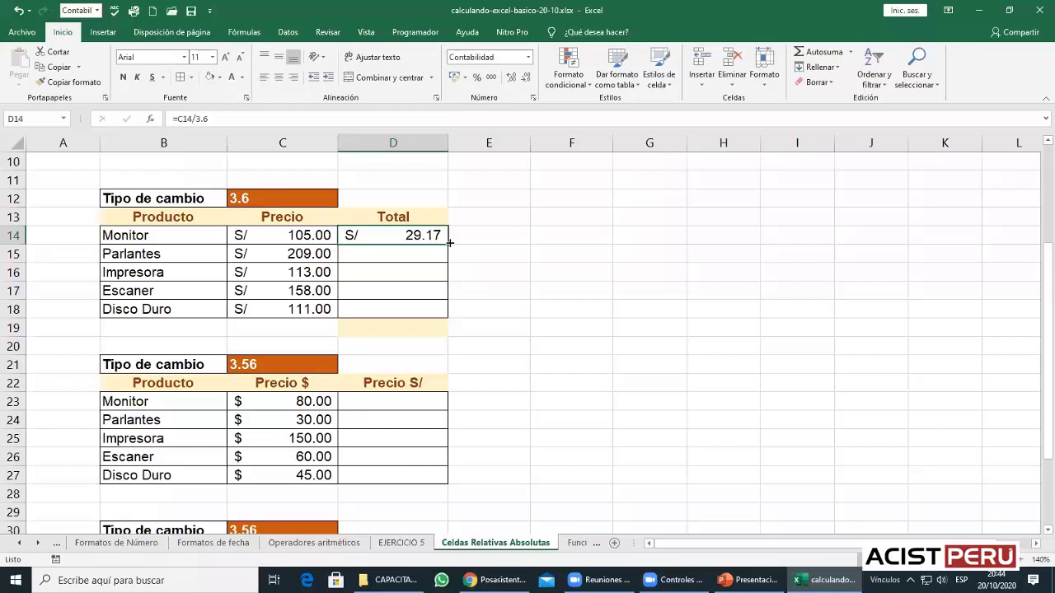
# - Fill the =C14/3.6 formula down to Disco Duro, undo it, and select the 3.6 in D14
pyautogui.moveTo(449, 244); pyautogui.dragTo(449, 244)
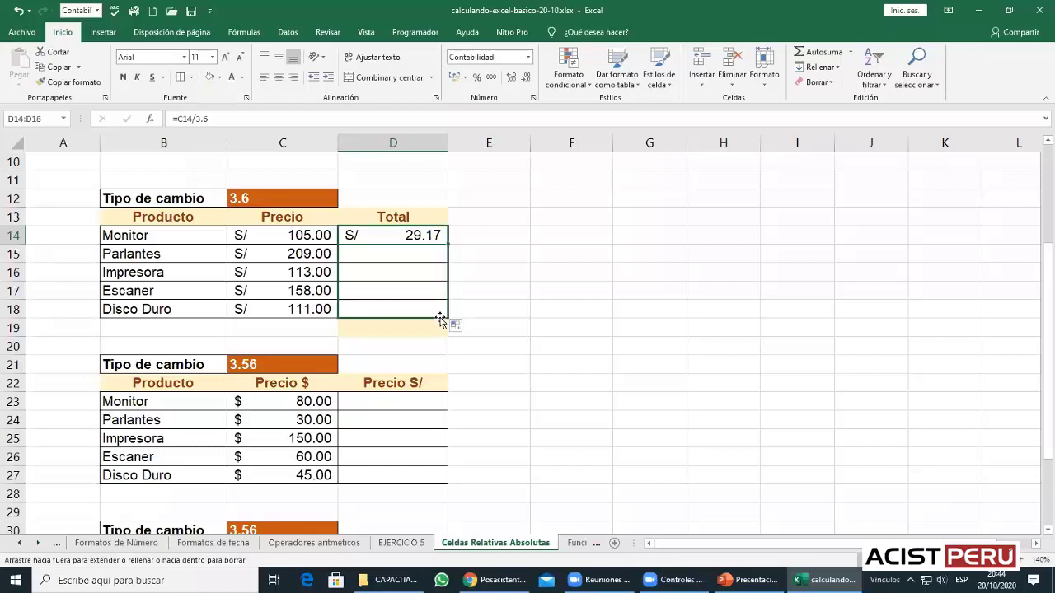
pyautogui.moveTo(450, 244); pyautogui.dragTo(442, 319)
pyautogui.doubleClick(422, 239)
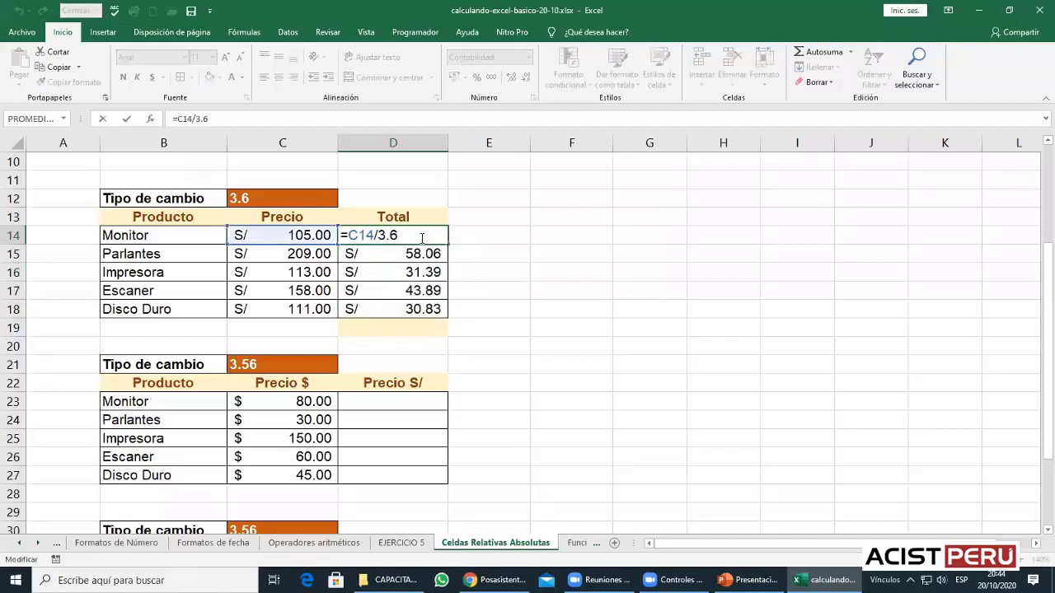
pyautogui.press('Escape')
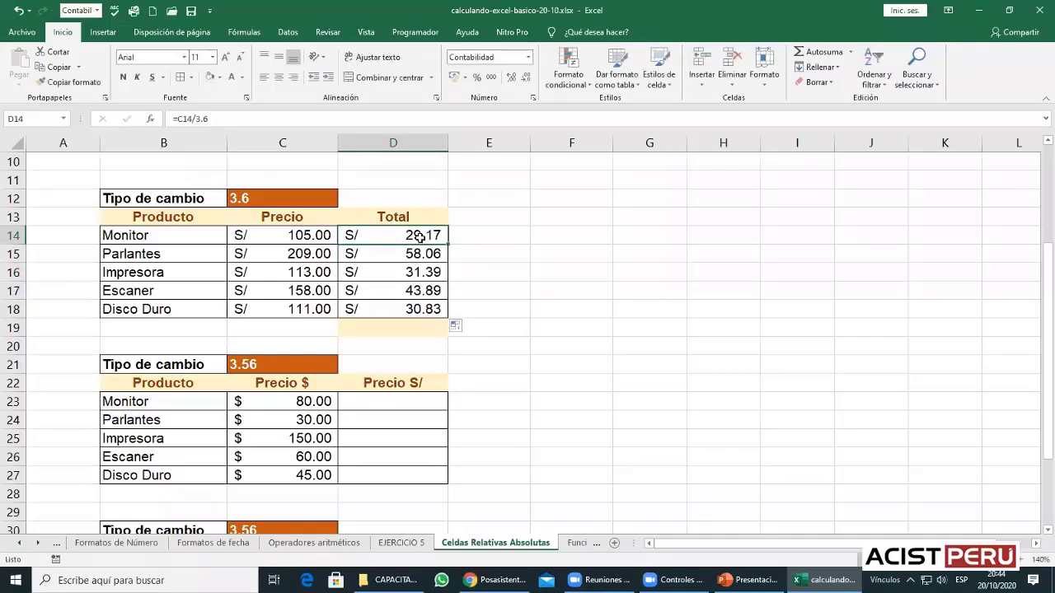
pyautogui.hotkey('ctrl', 'z')
pyautogui.doubleClick(422, 238)
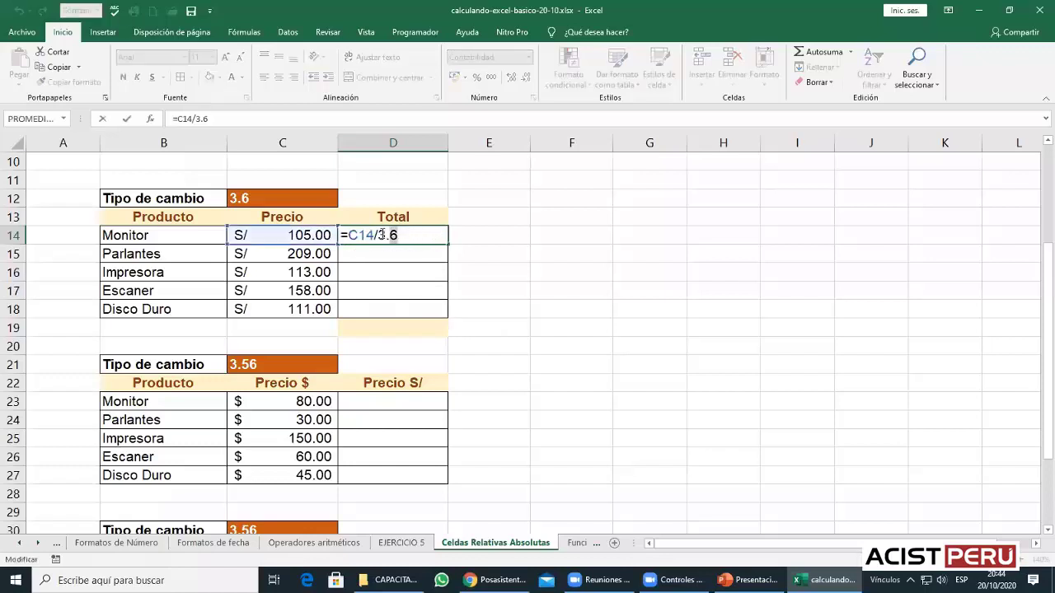
pyautogui.moveTo(409, 236); pyautogui.dragTo(378, 236)
# - Replace 3.6 with the absolute $C$12 in D14 and fill it down to D18
pyautogui.press('BackSpace')
pyautogui.click(282, 198)
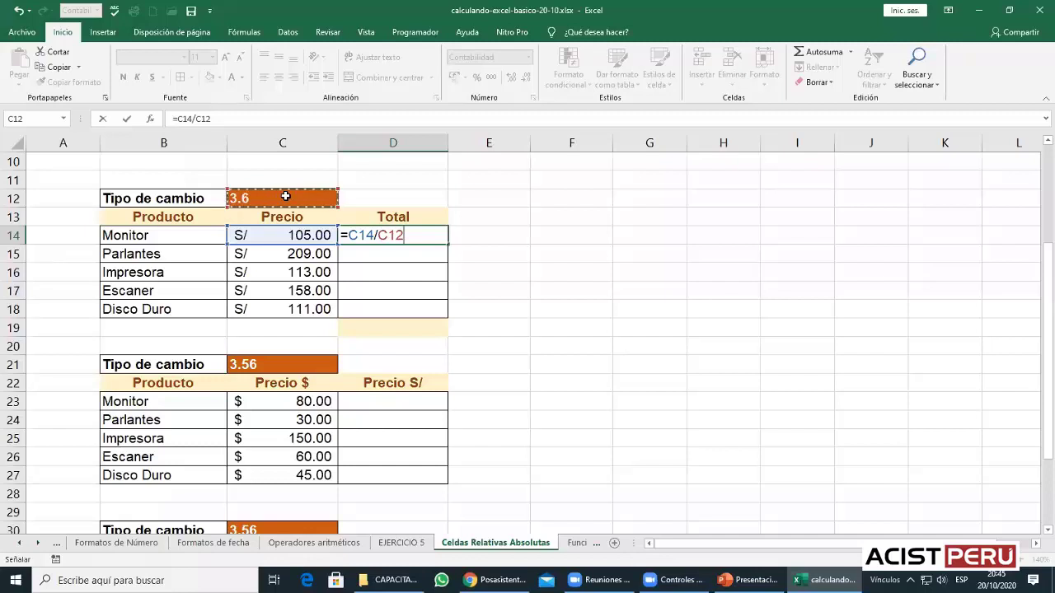
pyautogui.press('F4')
pyautogui.press('Return')
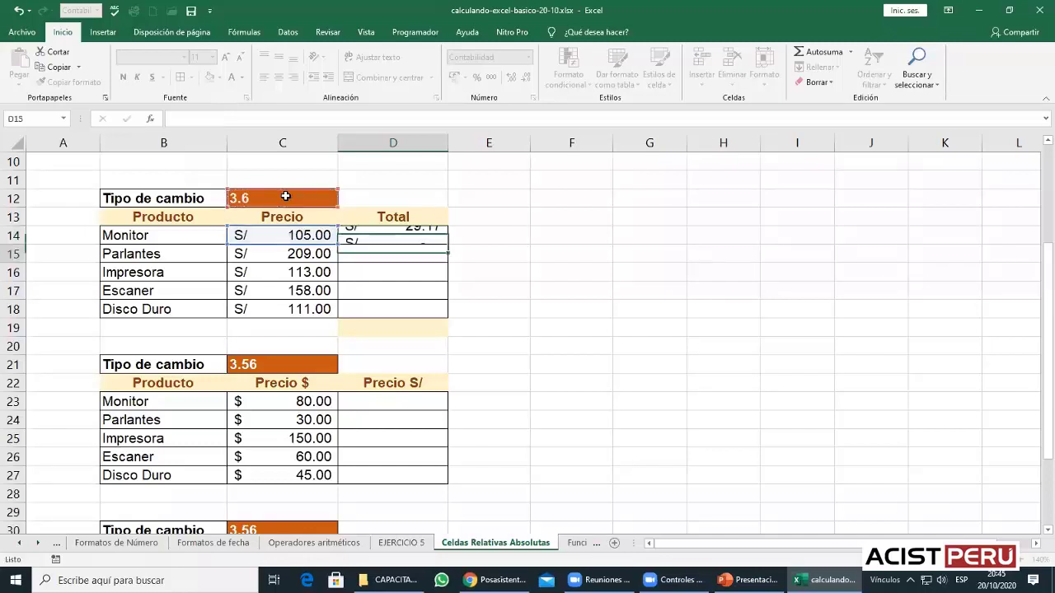
pyautogui.click(397, 234)
pyautogui.moveTo(447, 245); pyautogui.dragTo(444, 311)
pyautogui.click(512, 261)
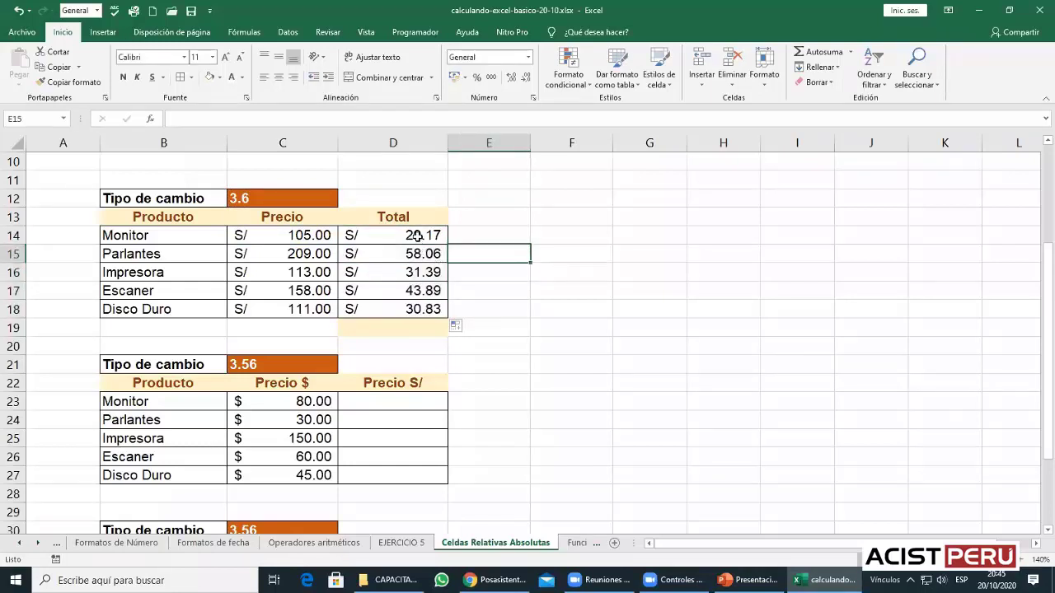
# - Change the exchange rate in C12 to 3.2 and check the updated totals S/ 32.81–34.69
pyautogui.click(272, 197)
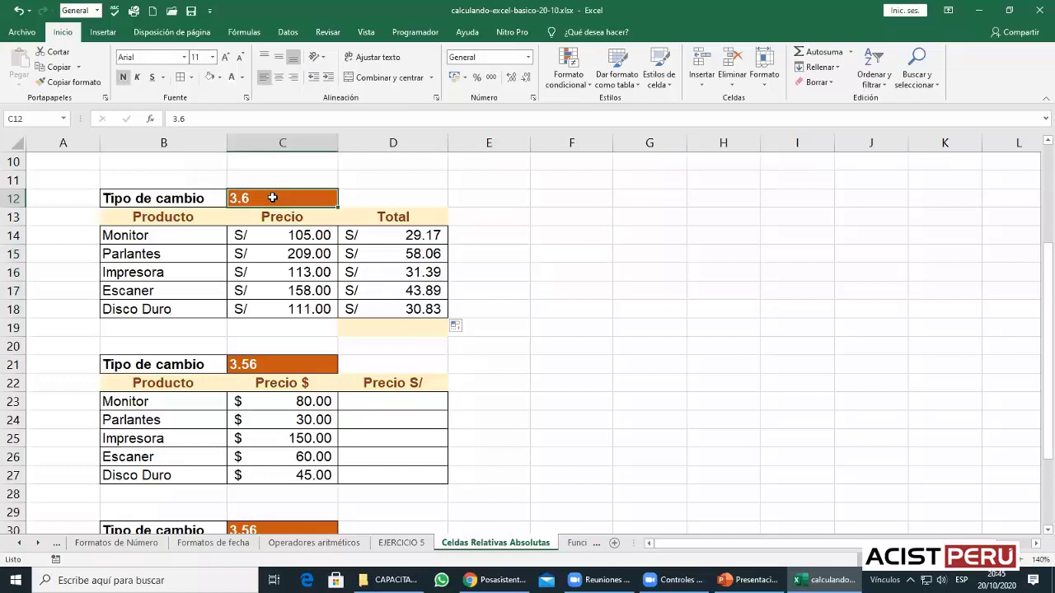
pyautogui.doubleClick(273, 198)
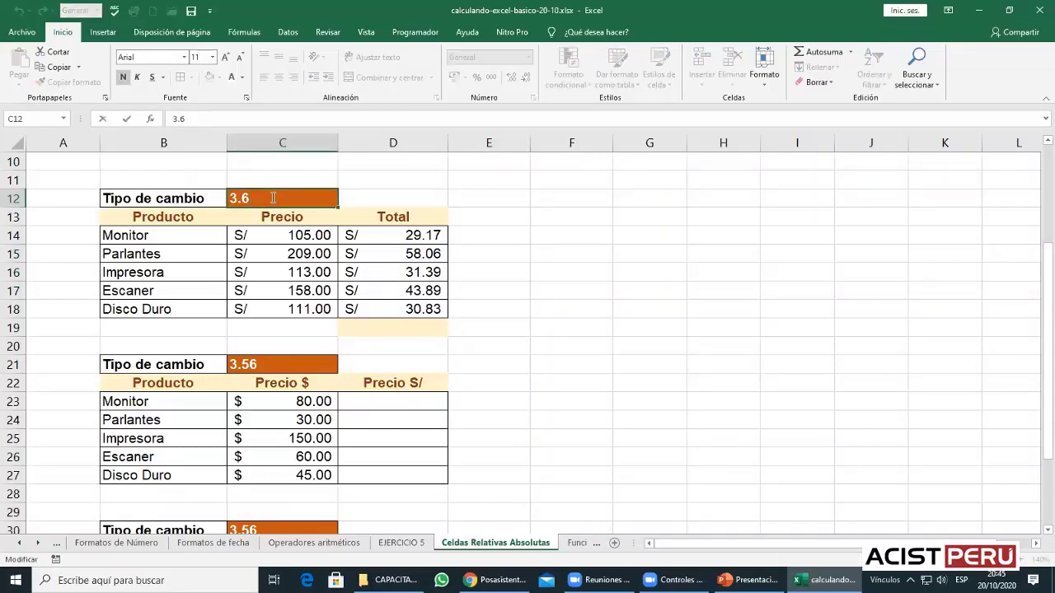
pyautogui.press('BackSpace')
pyautogui.write('2')
pyautogui.press('Return')
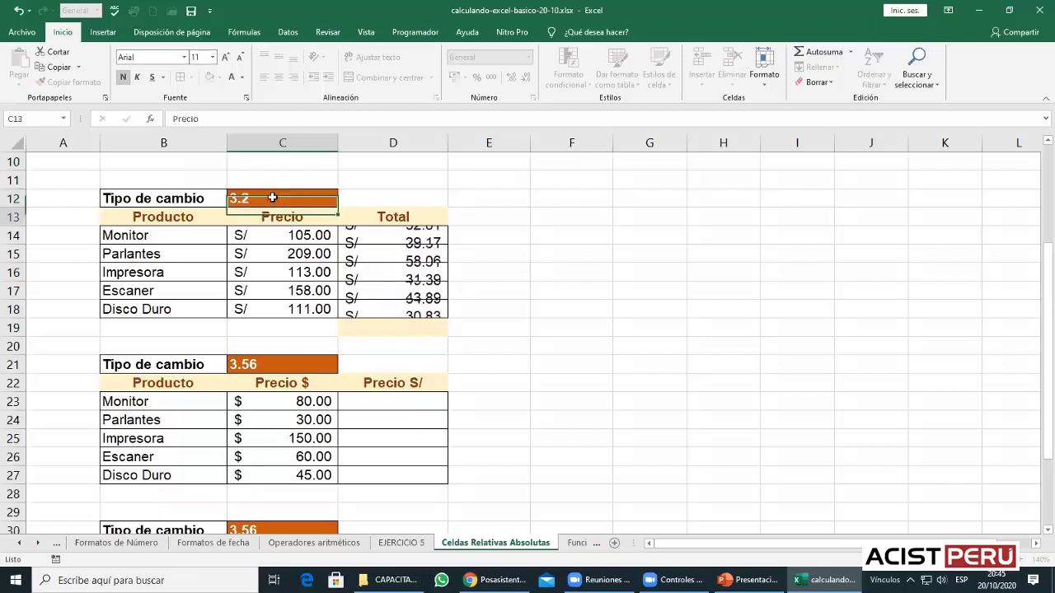
pyautogui.click(272, 198)
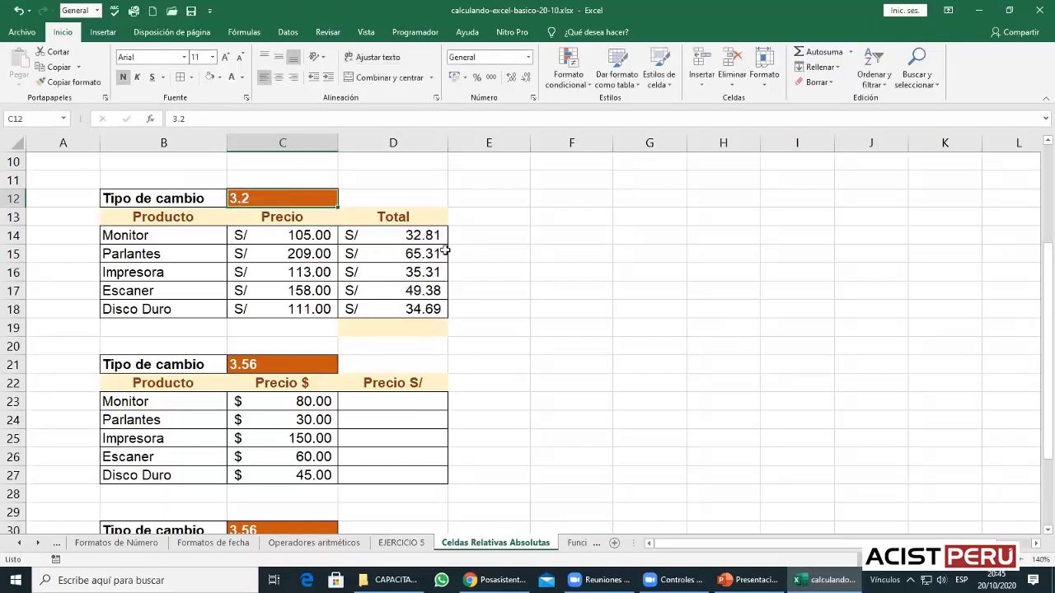
pyautogui.moveTo(425, 235); pyautogui.dragTo(416, 309)
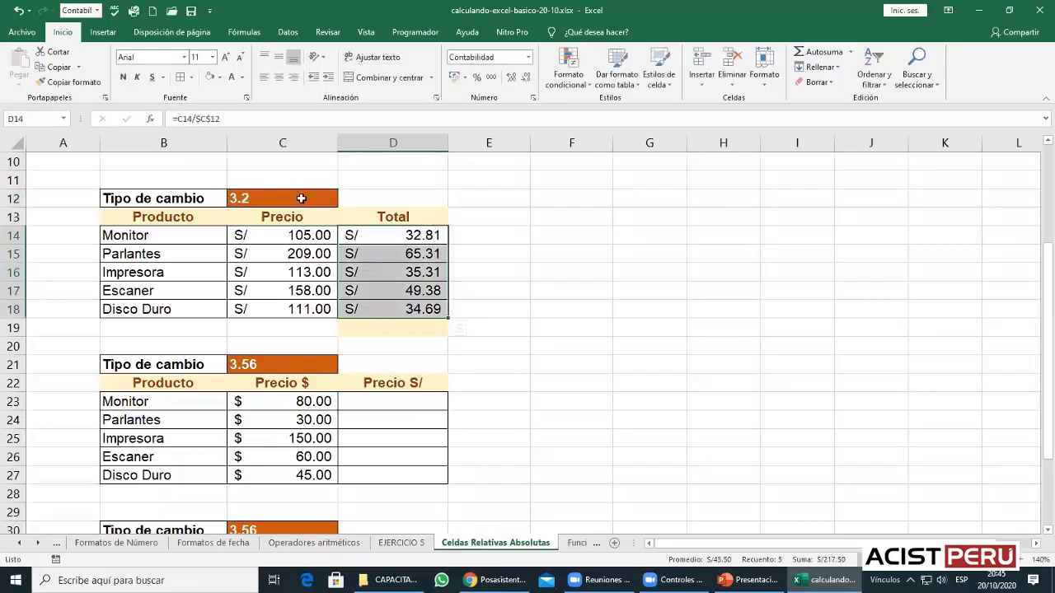
pyautogui.click(302, 198)
pyautogui.doubleClick(303, 199)
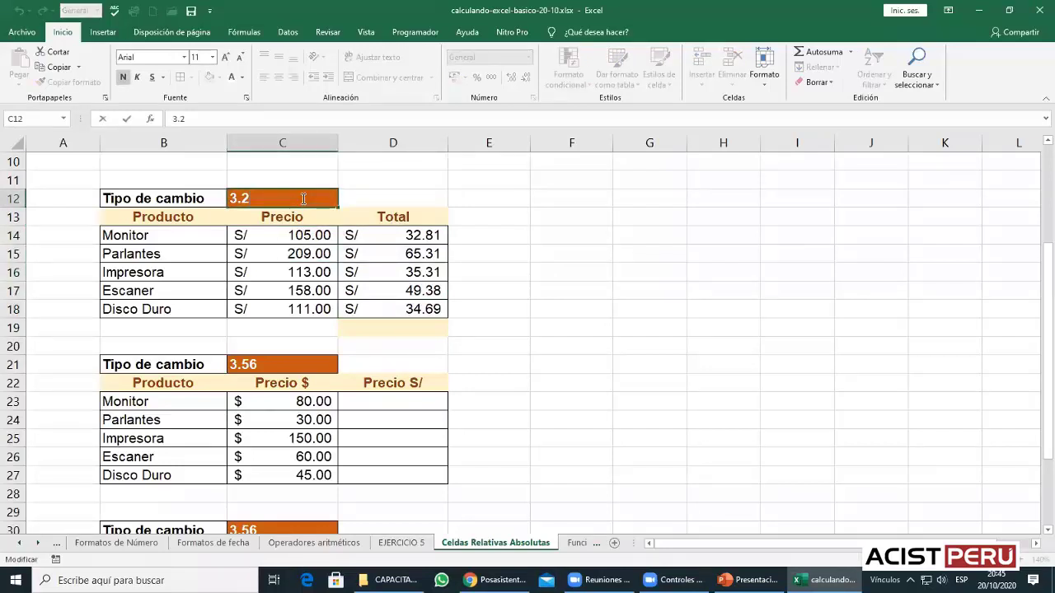
# - Change the second table's exchange rate in C21 from 3.56 to 3.6 and begin a formula in D23
pyautogui.click(548, 276)
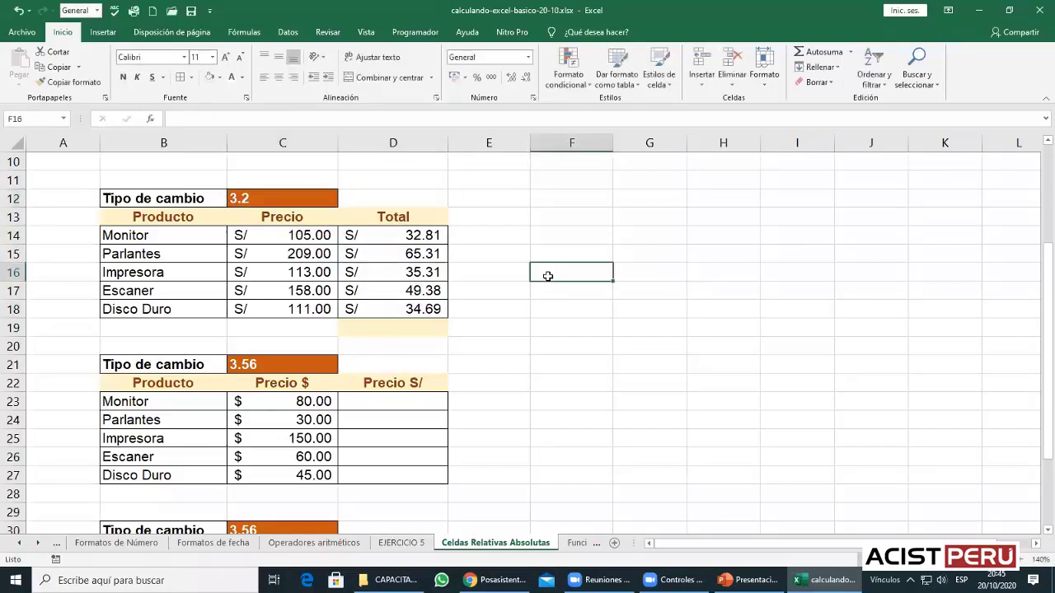
pyautogui.scroll(-1, 314, 277)
pyautogui.click(265, 303)
pyautogui.doubleClick(264, 304)
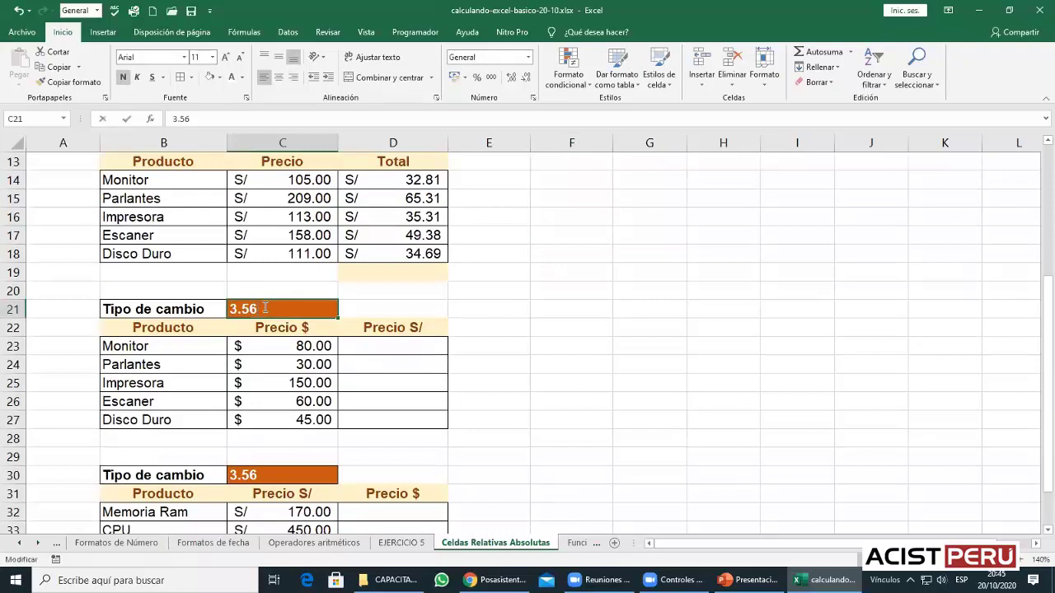
pyautogui.press('BackSpace')
pyautogui.press('BackSpace')
pyautogui.write('6')
pyautogui.press('Return')
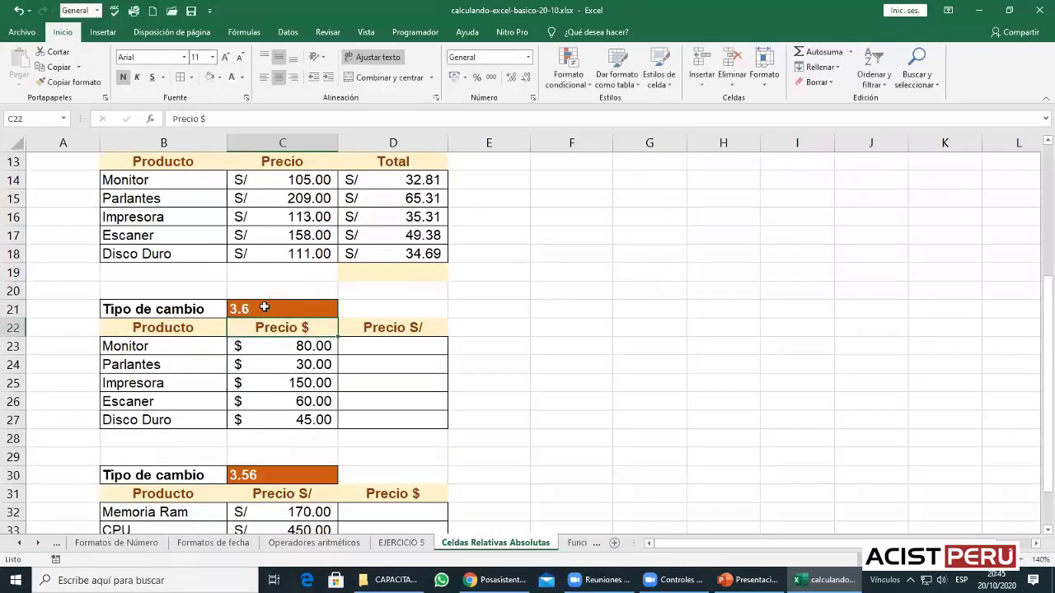
pyautogui.click(380, 347)
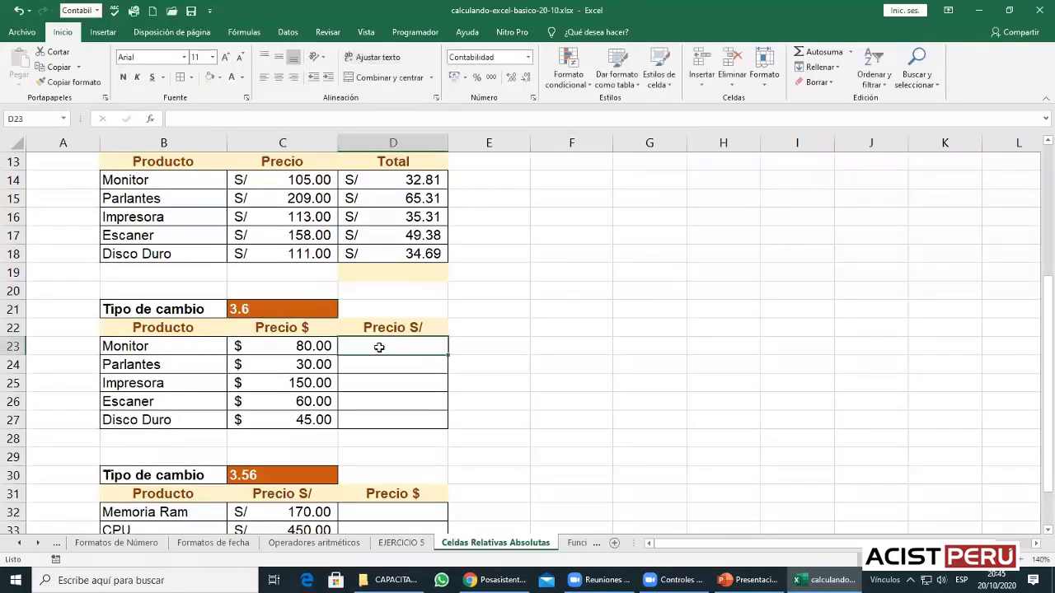
pyautogui.write('=')
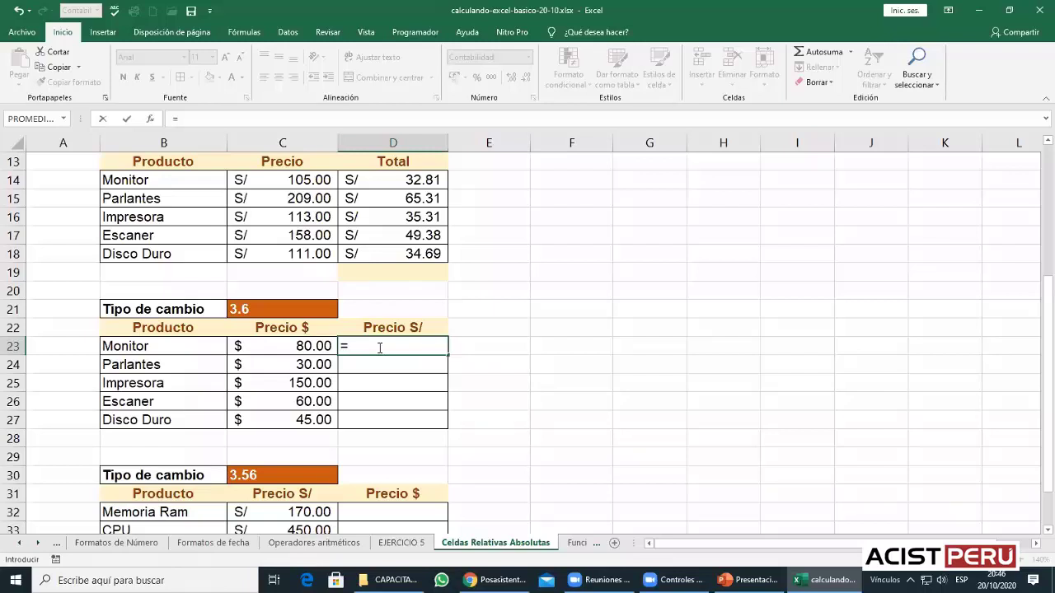
# - Enter =C23*$C$21 in D23 for the Monitor and copy it down the Precio S/ column
pyautogui.click(307, 346)
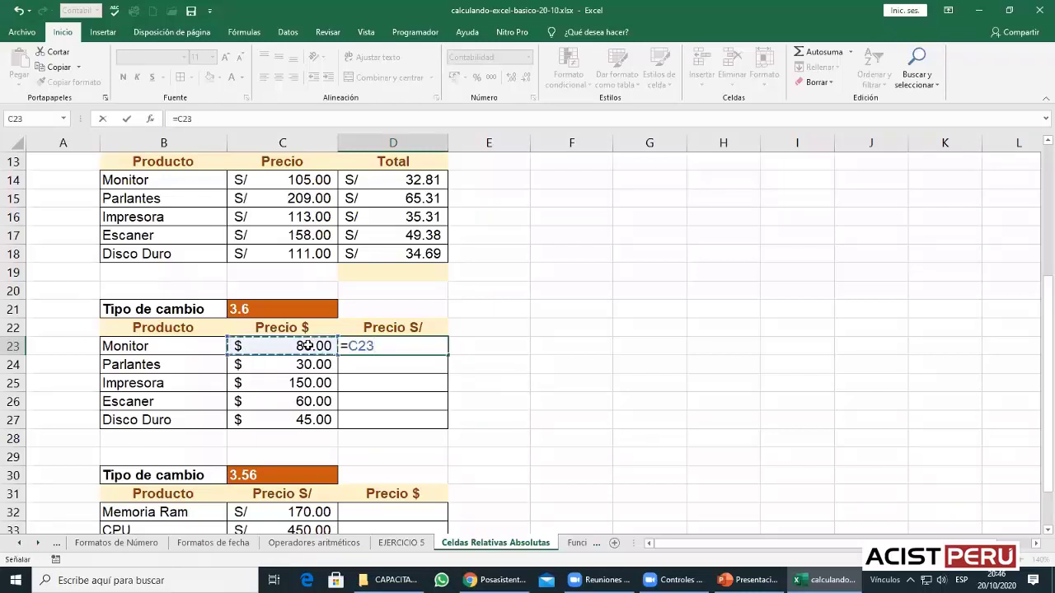
pyautogui.write('*')
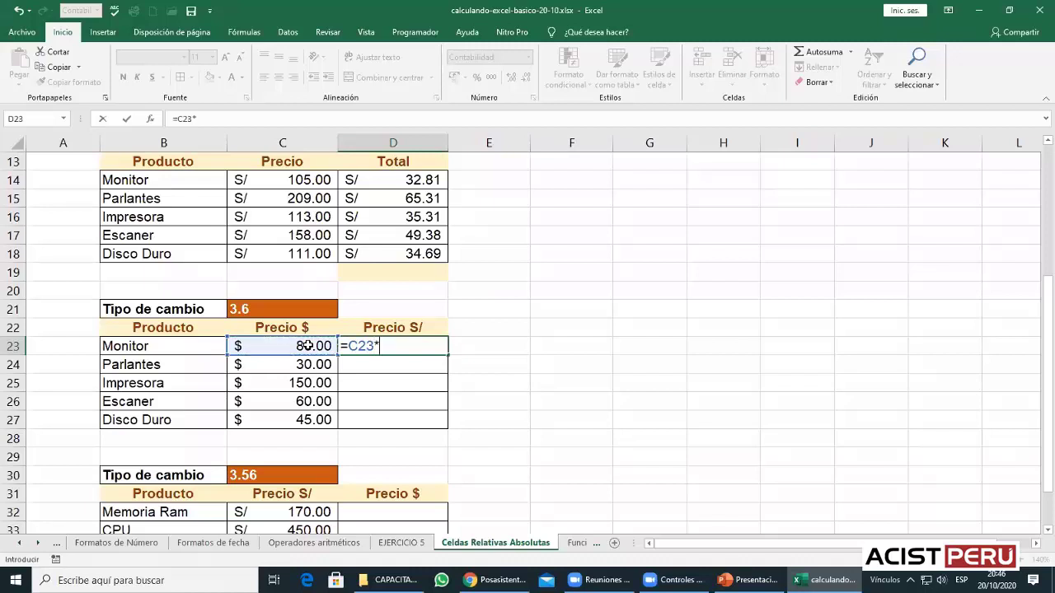
pyautogui.click(305, 308)
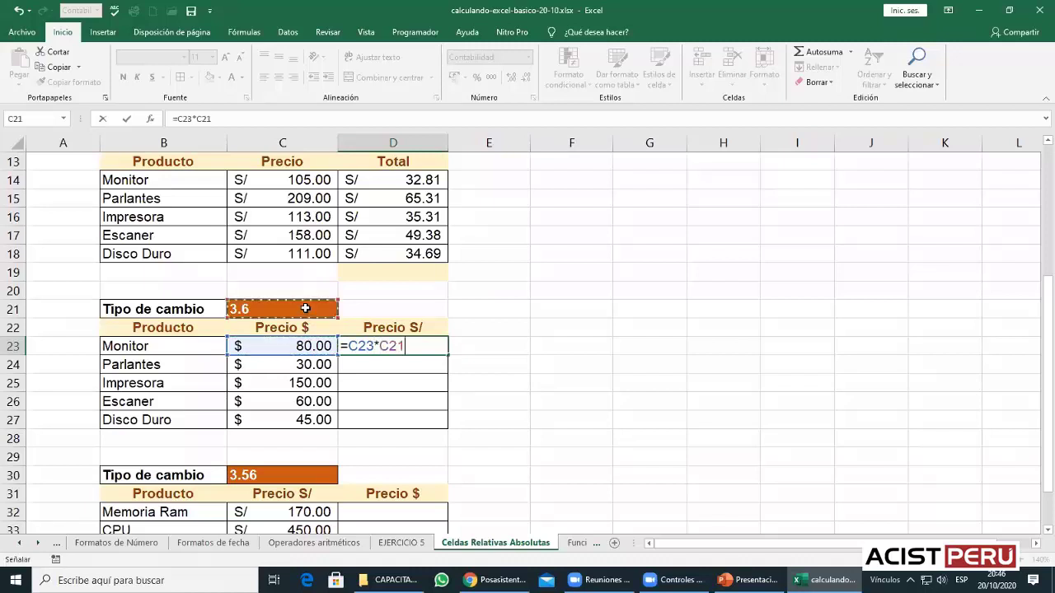
pyautogui.press('F4')
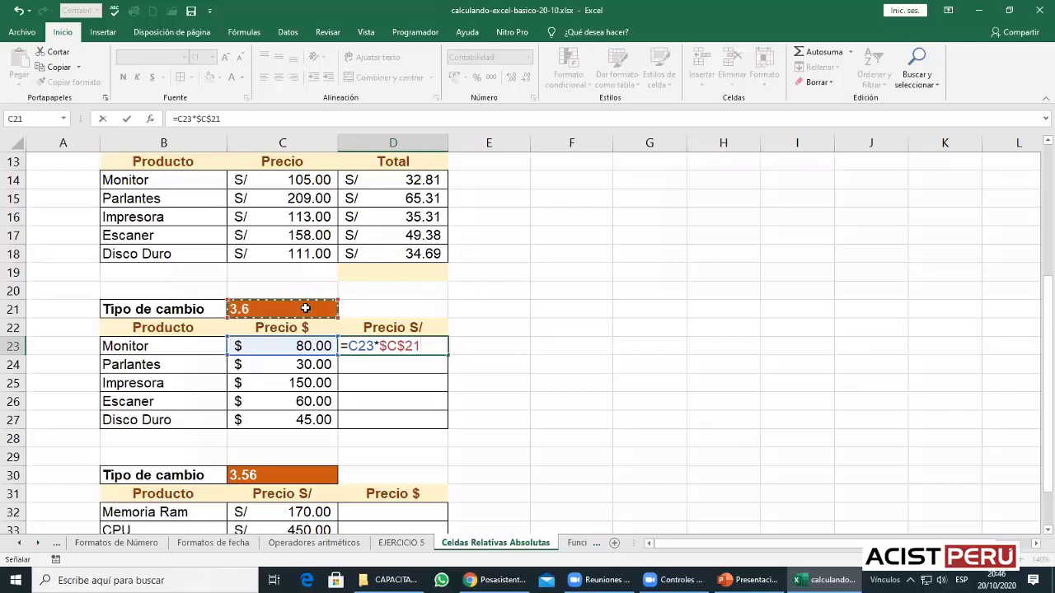
pyautogui.hotkey('ctrl', 'Return')
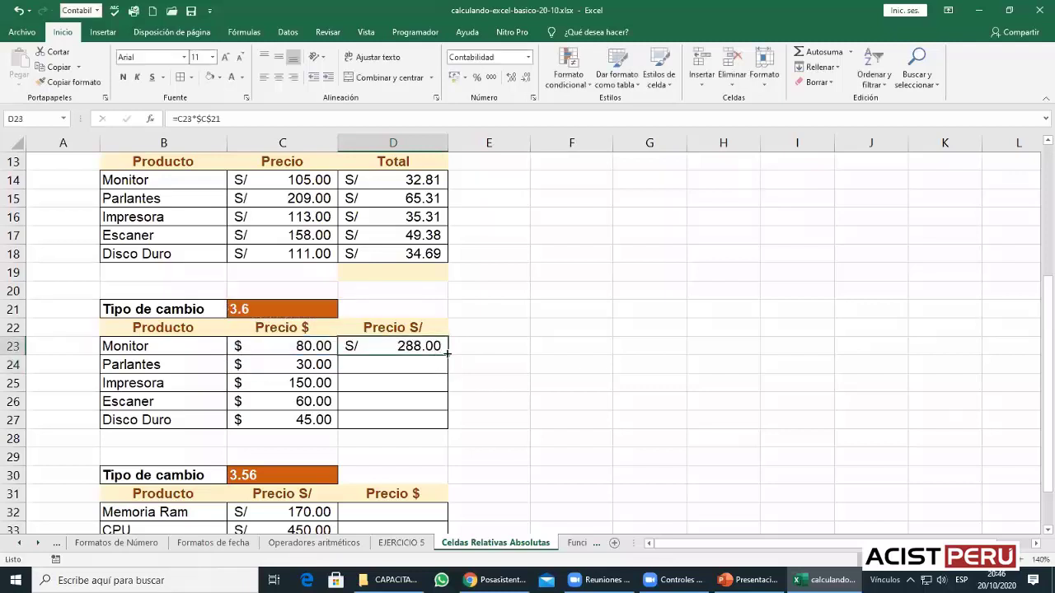
pyautogui.doubleClick(447, 353)
pyautogui.click(490, 341)
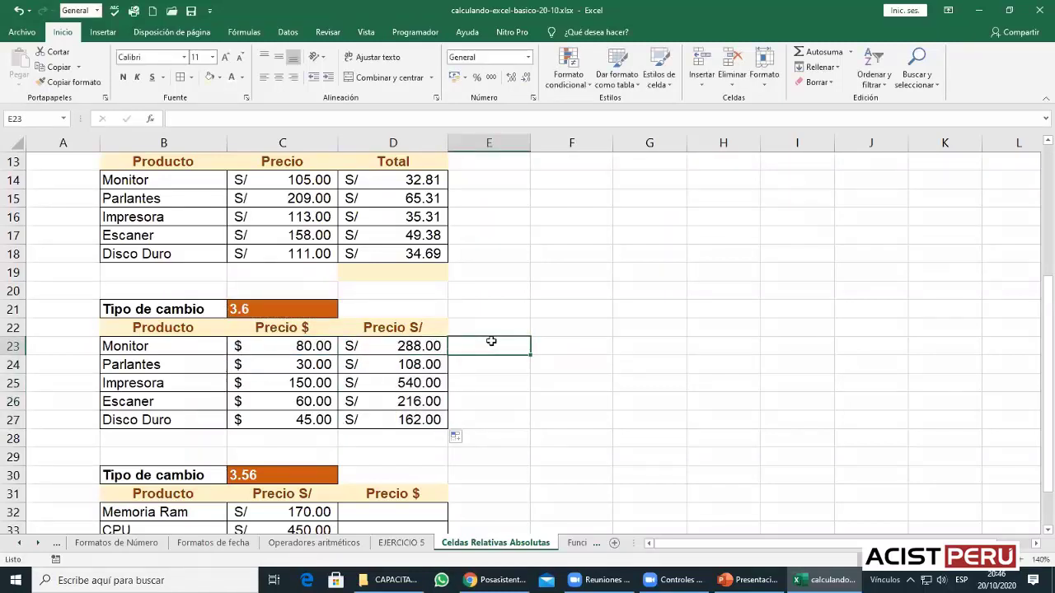
# - Clear D24:D27 and refill Precio S/ from D23, giving 288.00 to 162.00
pyautogui.moveTo(405, 365); pyautogui.dragTo(406, 419)
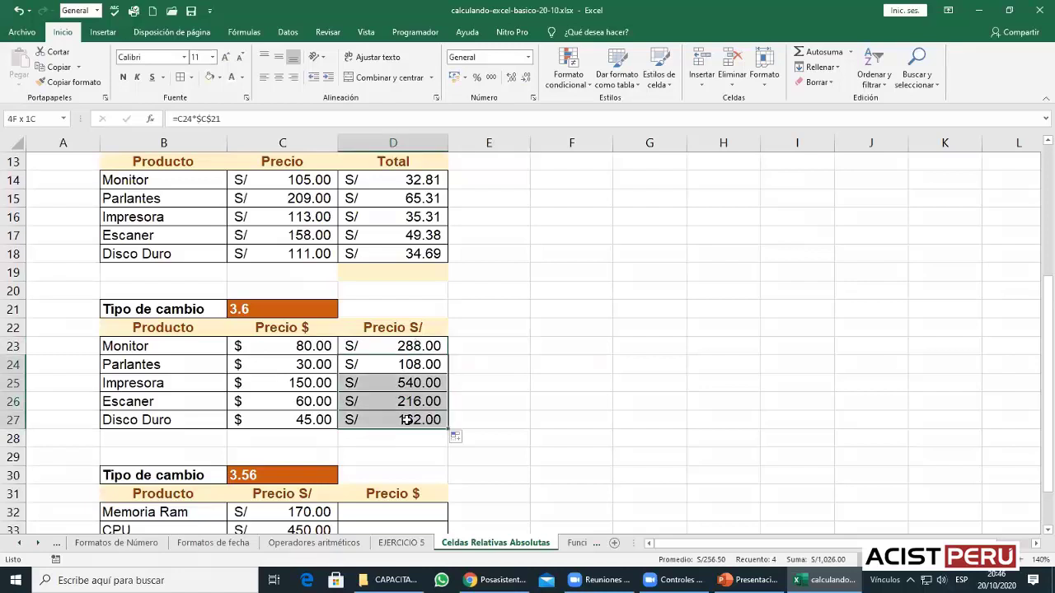
pyautogui.press('Delete')
pyautogui.doubleClick(411, 346)
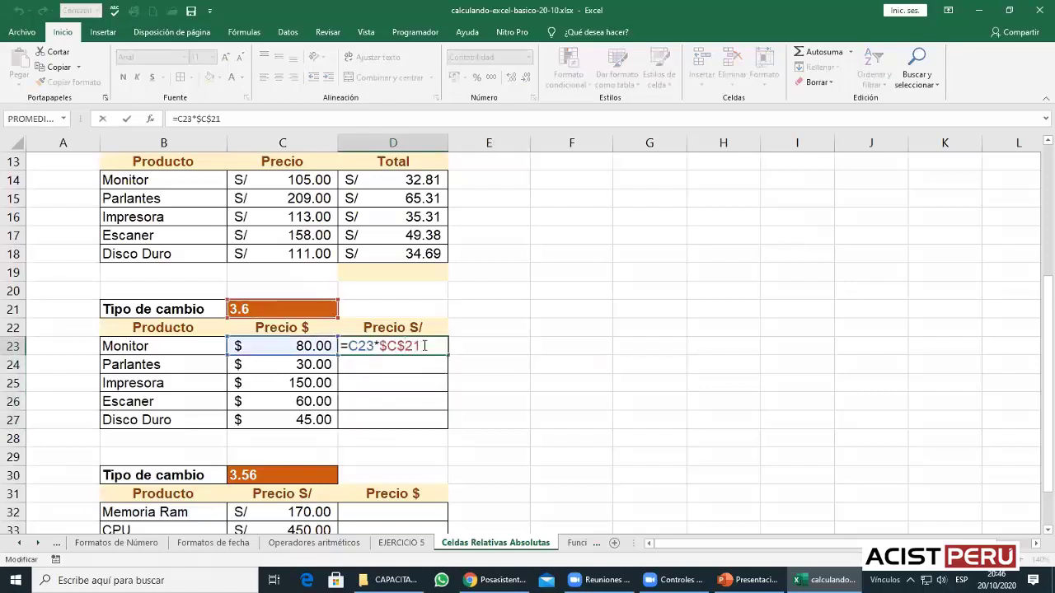
pyautogui.moveTo(425, 346); pyautogui.dragTo(379, 346)
pyautogui.click(427, 346)
pyautogui.hotkey('ctrl', 'Return')
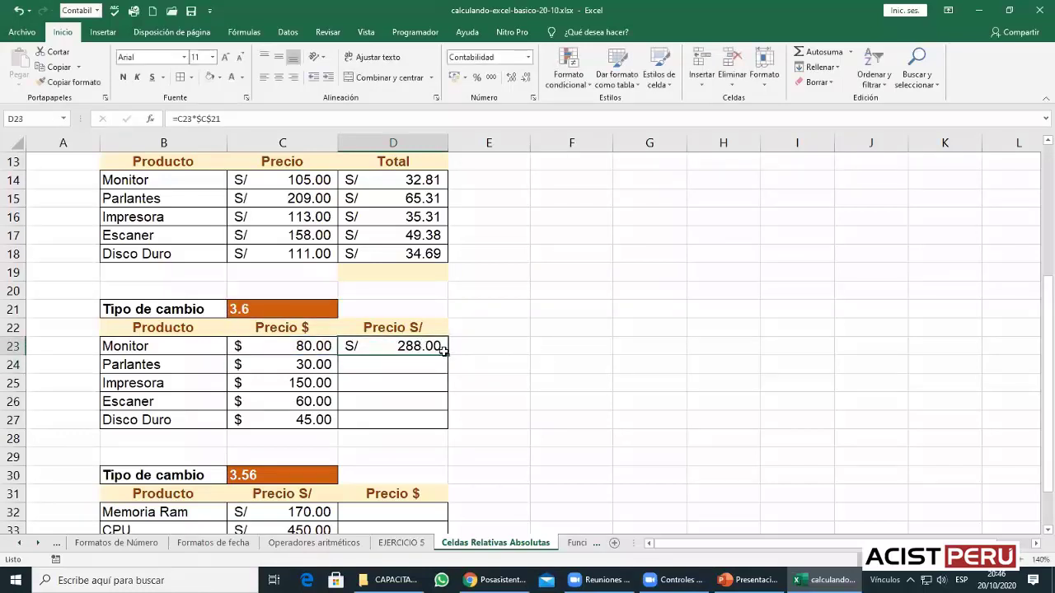
pyautogui.moveTo(448, 356); pyautogui.dragTo(443, 420)
pyautogui.click(500, 370)
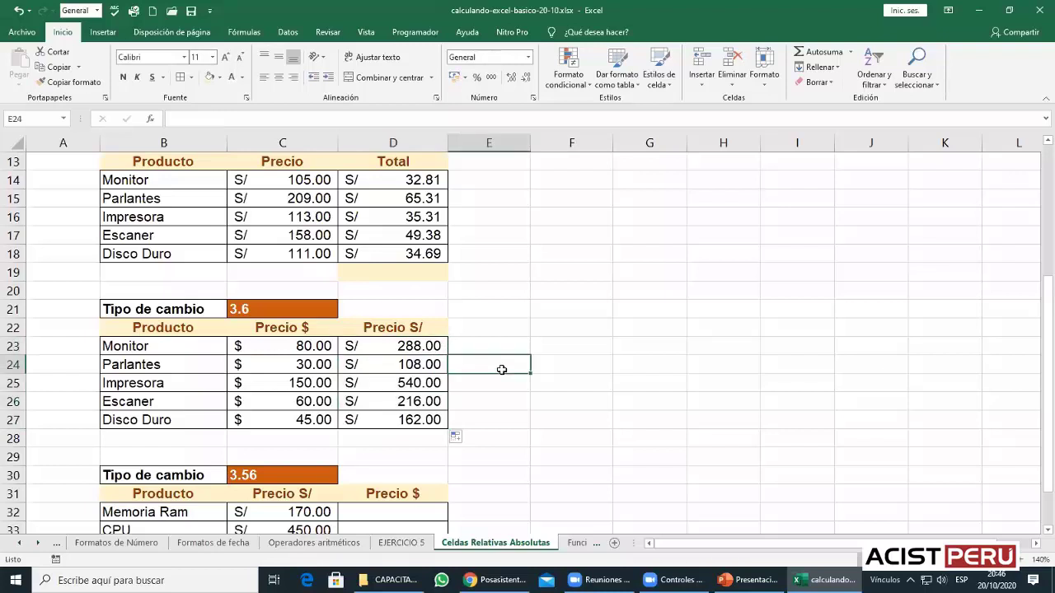
pyautogui.scroll(-2, 500, 371)
# - Enter =C32/$C$30 in D32 to convert the Memoria Ram price to dollars
pyautogui.scroll(-1, 502, 370)
pyautogui.click(392, 345)
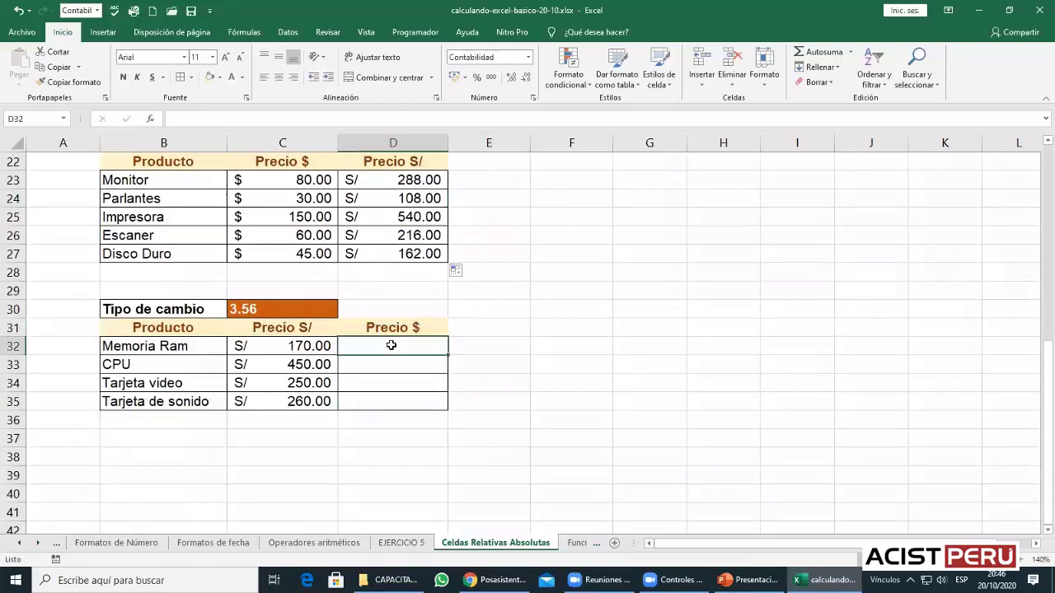
pyautogui.write('=')
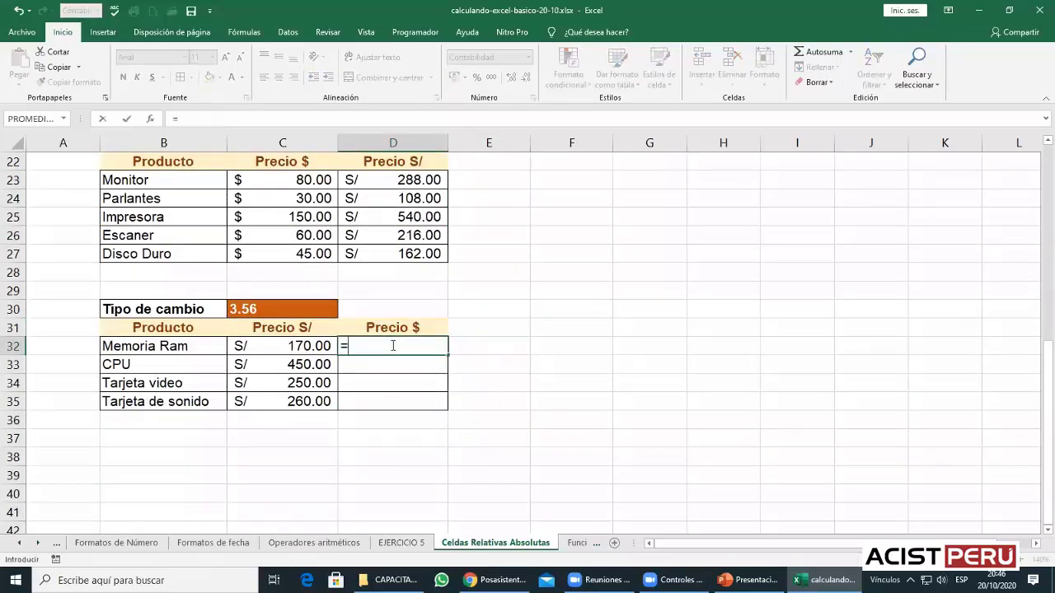
pyautogui.click(260, 347)
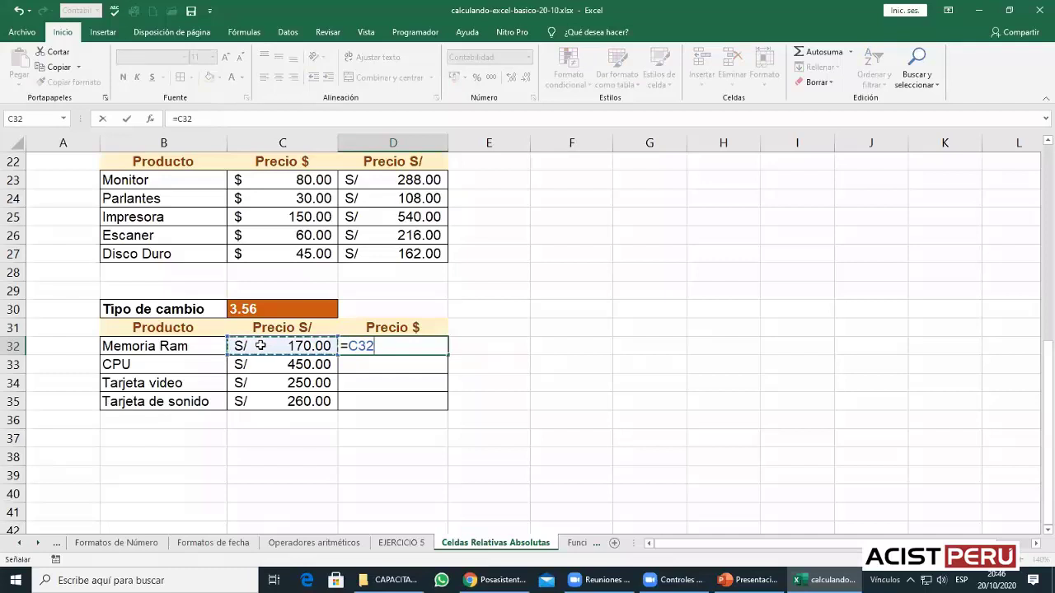
pyautogui.write('/')
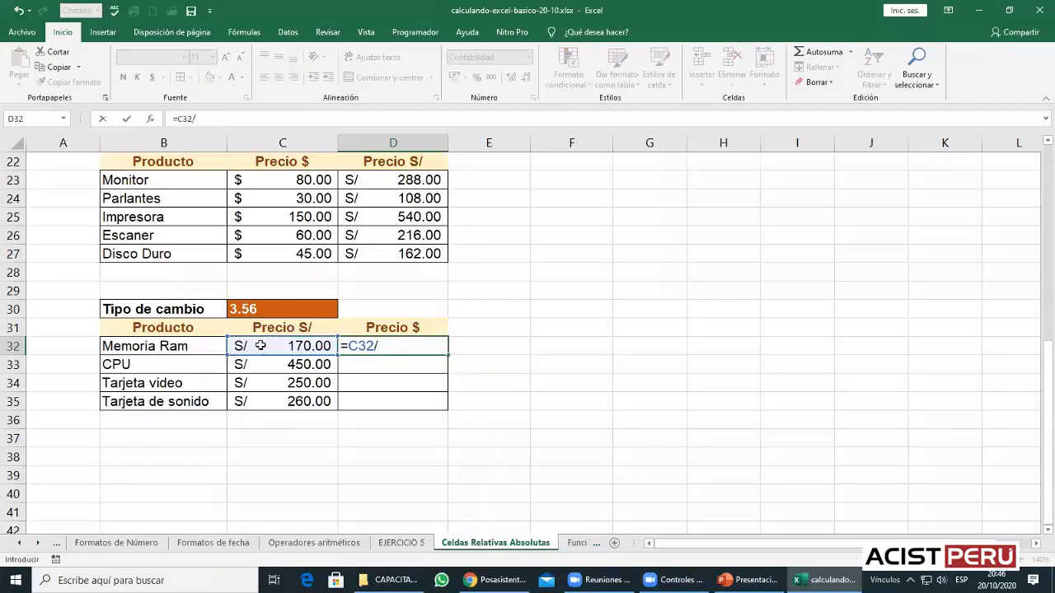
pyautogui.click(278, 311)
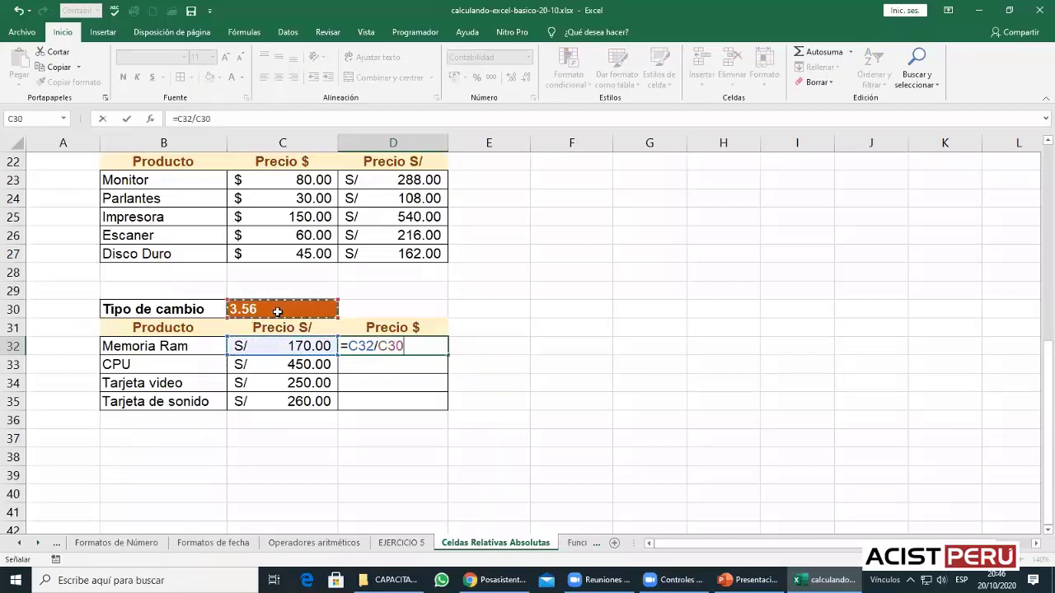
pyautogui.press('F4')
pyautogui.press('Return')
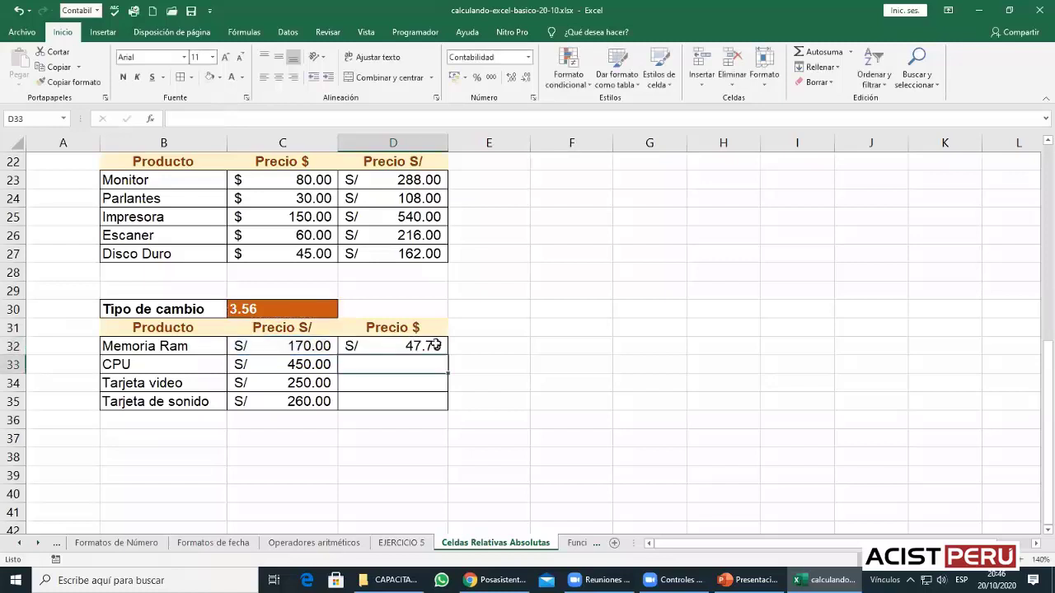
# - Copy the dollar formula down to D35 and switch to the Funciones Básicas sheet
pyautogui.click(439, 345)
pyautogui.moveTo(448, 353); pyautogui.dragTo(441, 404)
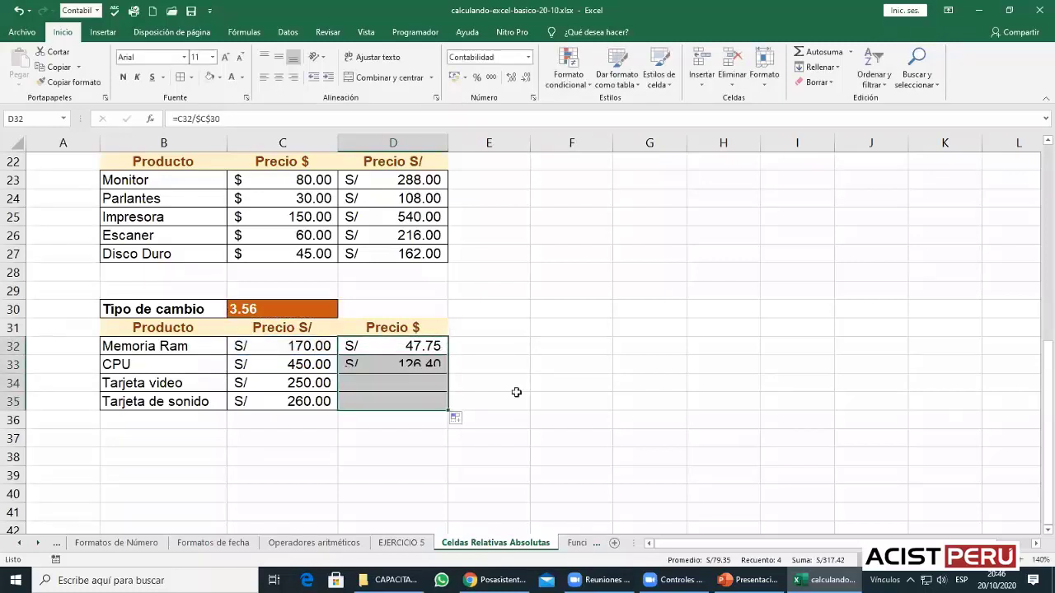
pyautogui.click(546, 382)
pyautogui.click(577, 543)
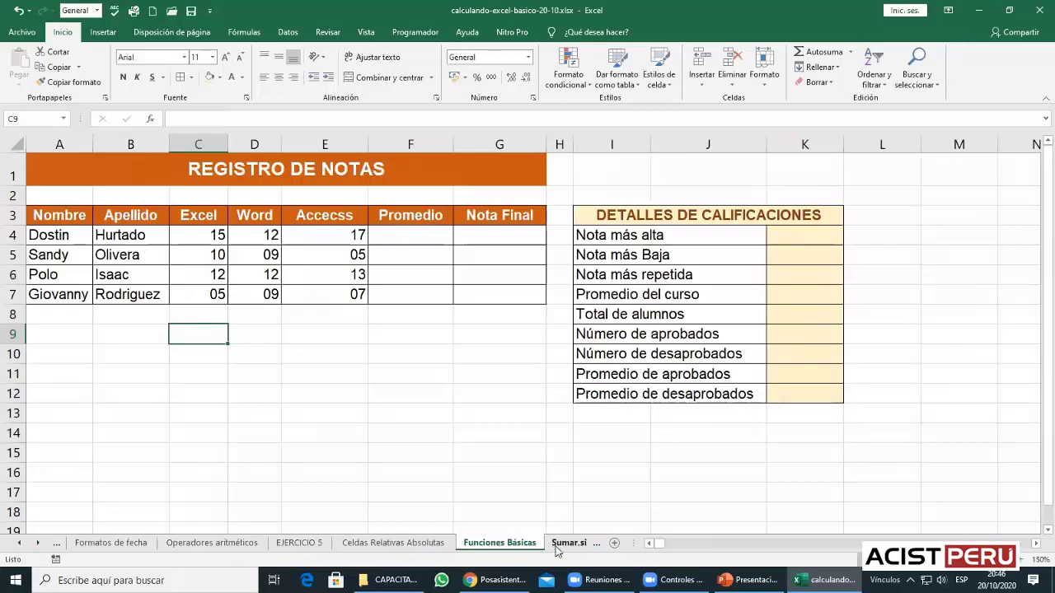
# - Enter =PROMEDIO(C4:E4) in F4 and copy it to F7, giving 14.7, 08.0, 12.3, 07.0
pyautogui.click(500, 492)
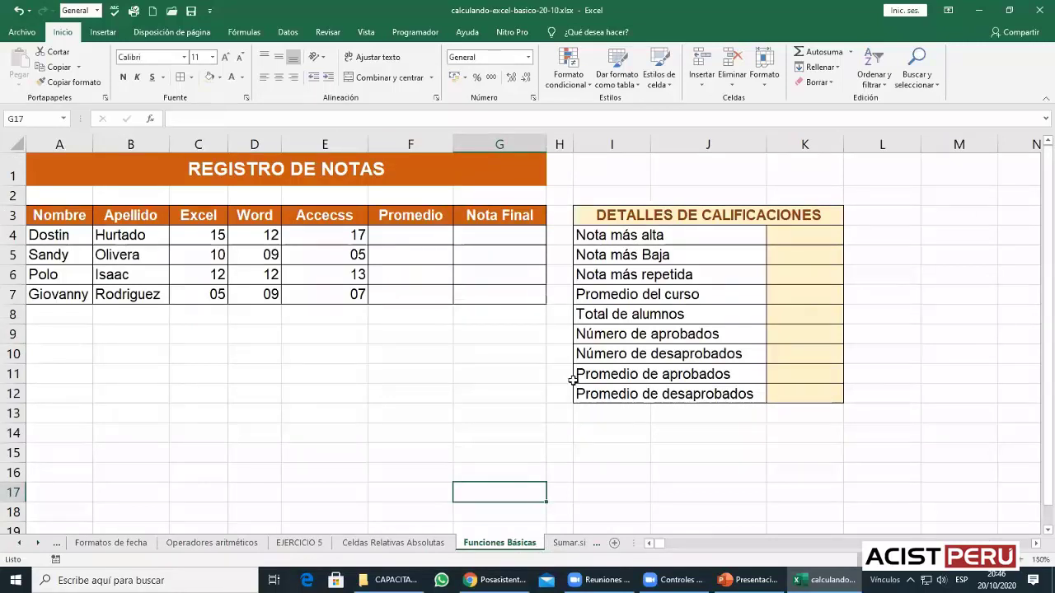
pyautogui.click(420, 234)
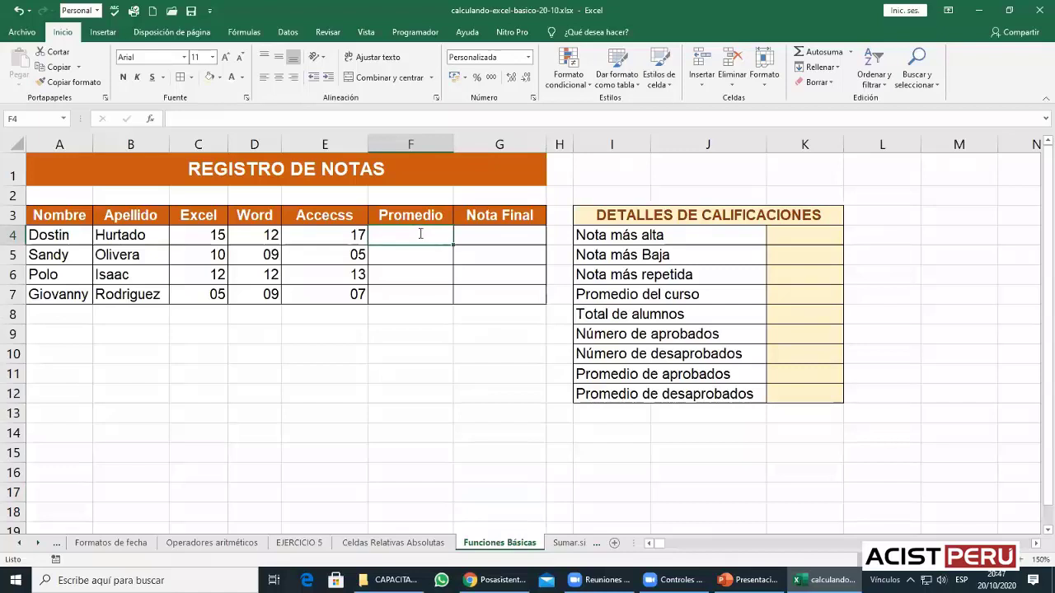
pyautogui.write('=pro')
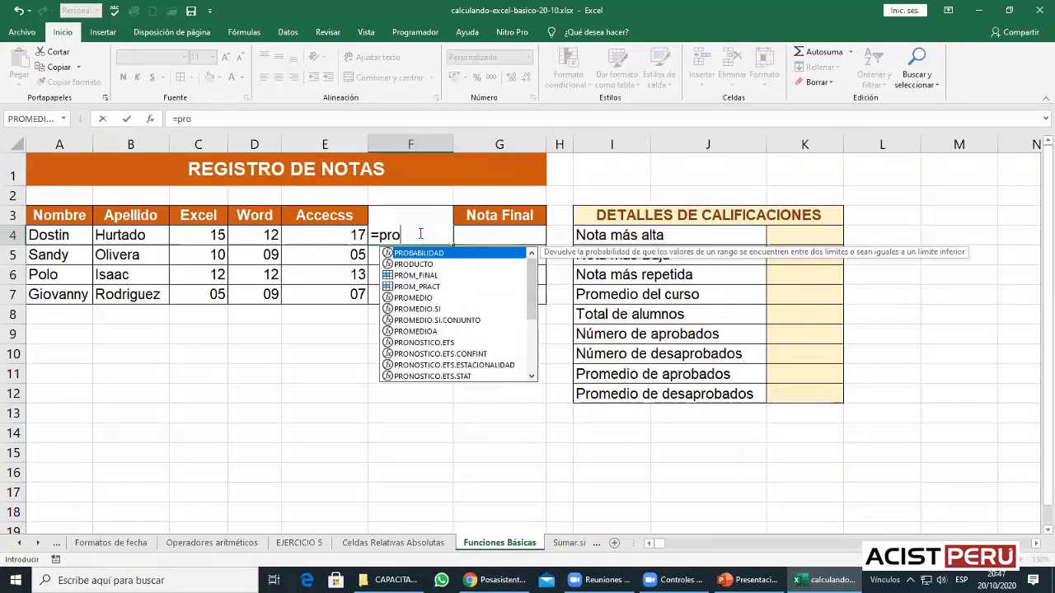
pyautogui.press('BackSpace')
pyautogui.press('BackSpace')
pyautogui.press('BackSpace')
pyautogui.write('PR')
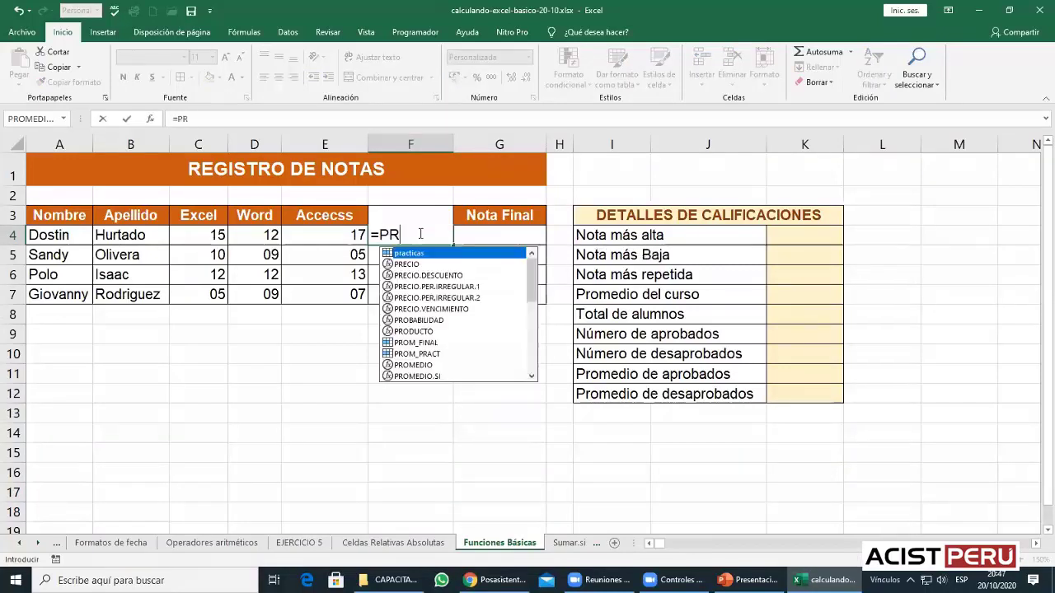
pyautogui.write('OMEDIO')
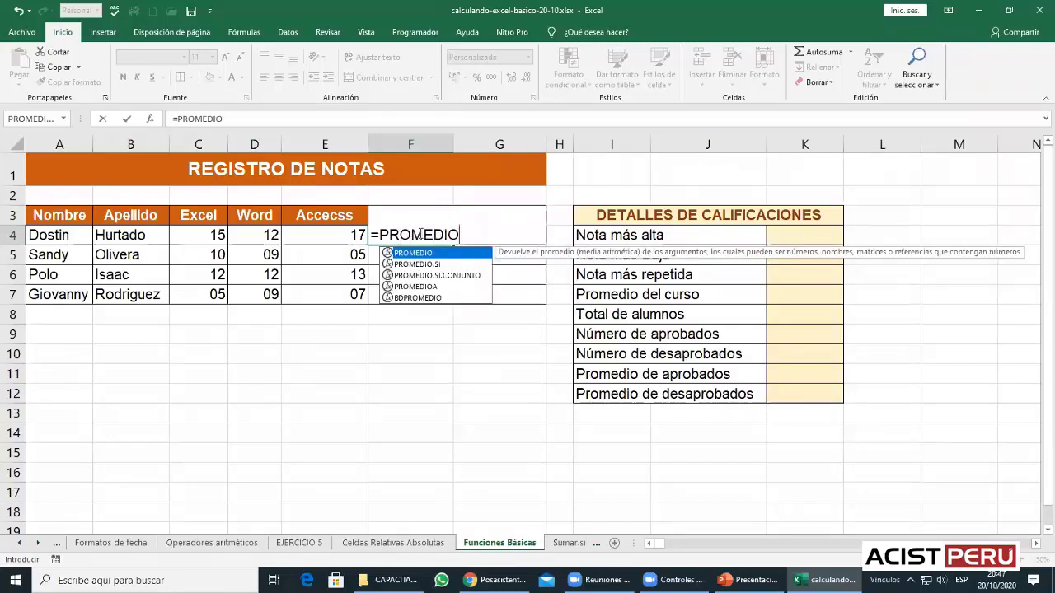
pyautogui.write('(')
pyautogui.moveTo(180, 237); pyautogui.dragTo(321, 234)
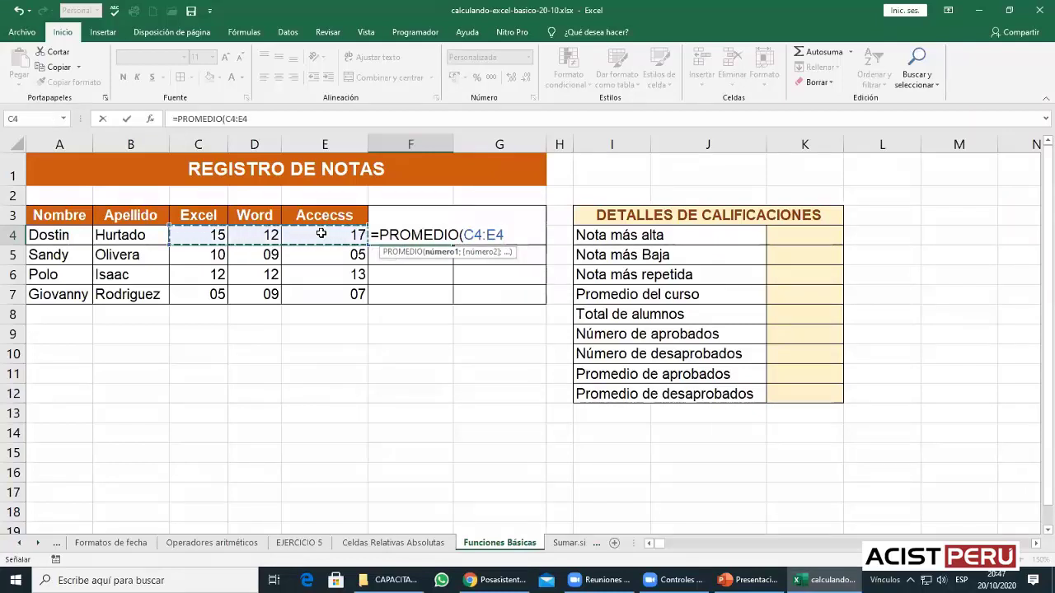
pyautogui.write(')')
pyautogui.press('Return')
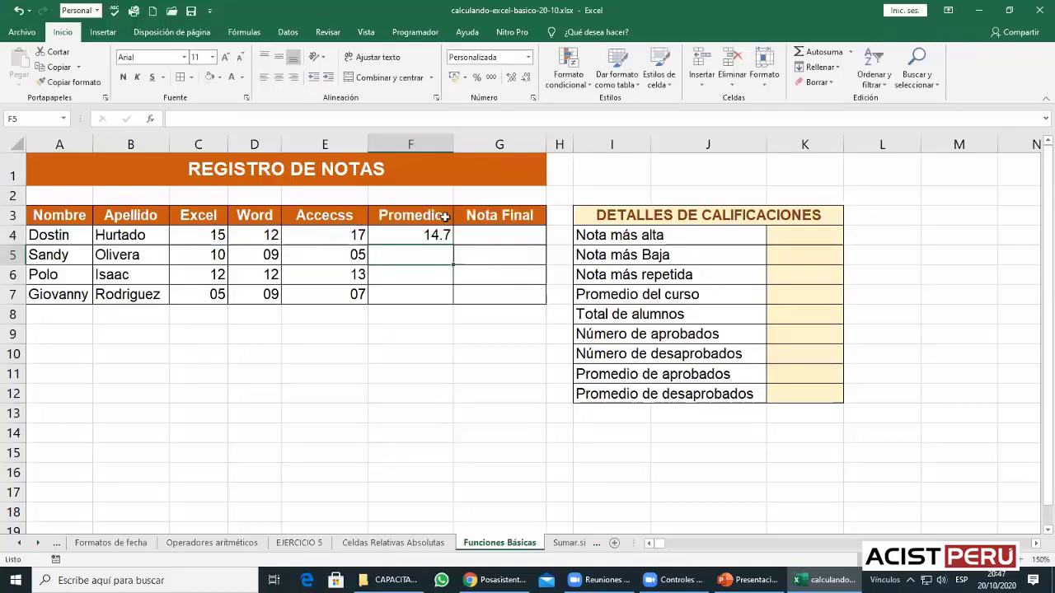
pyautogui.click(433, 236)
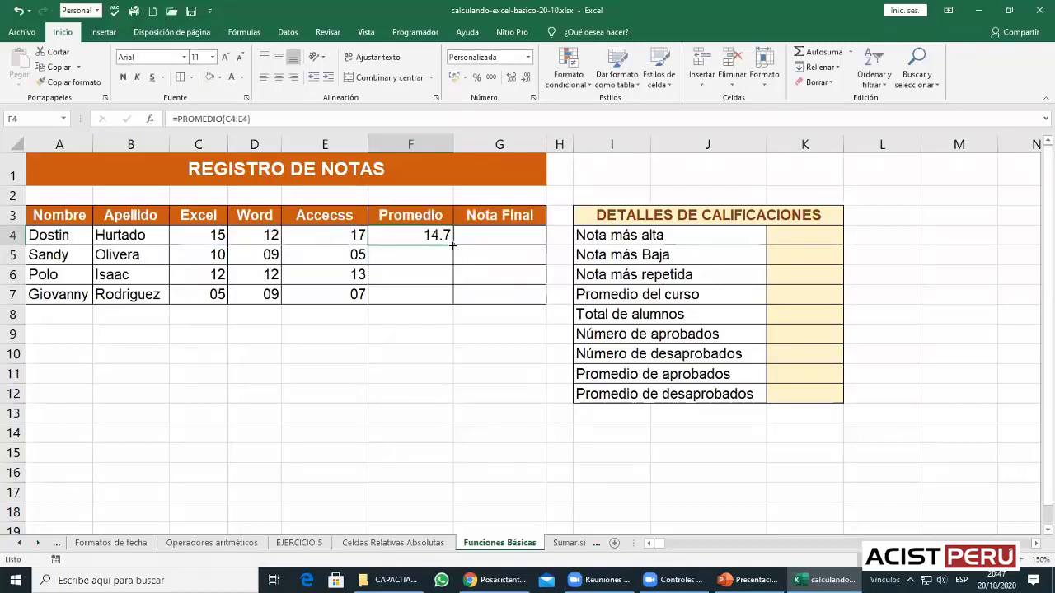
pyautogui.doubleClick(459, 242)
pyautogui.click(478, 236)
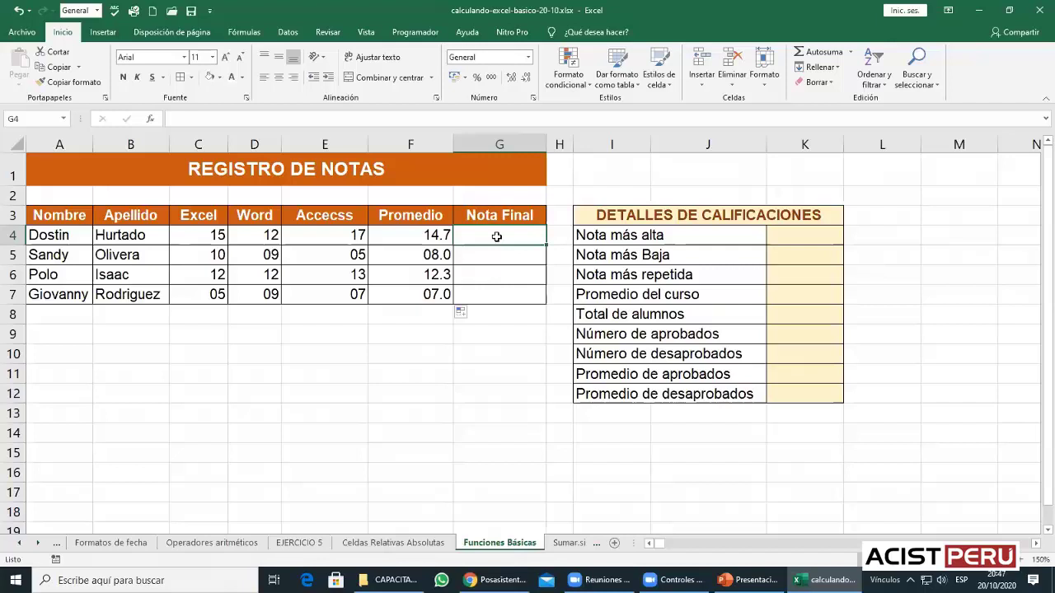
# - Start an SI formula in C9, then cancel it
pyautogui.click(211, 339)
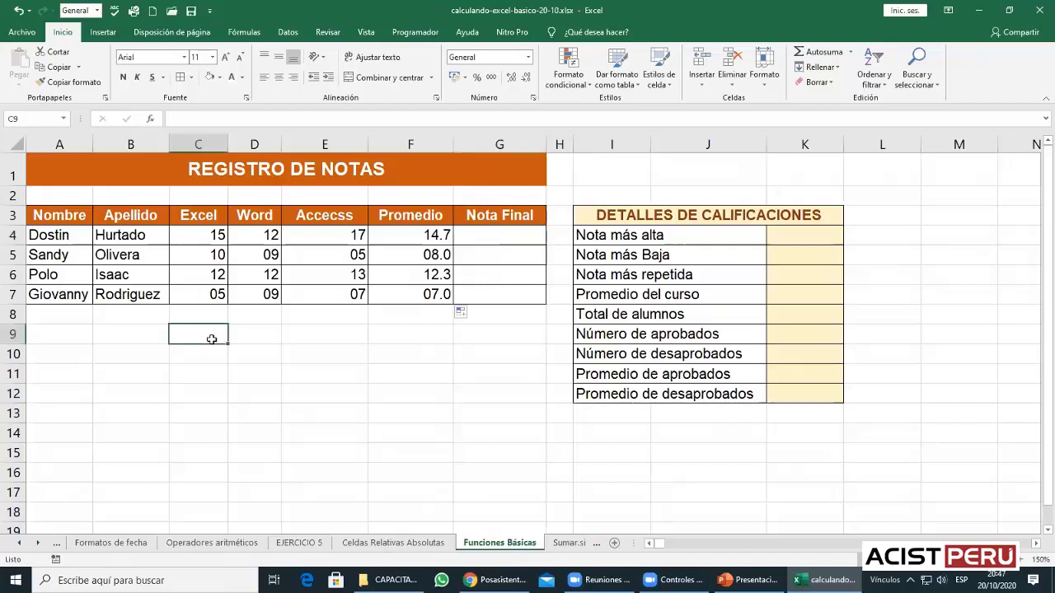
pyautogui.write('=SU')
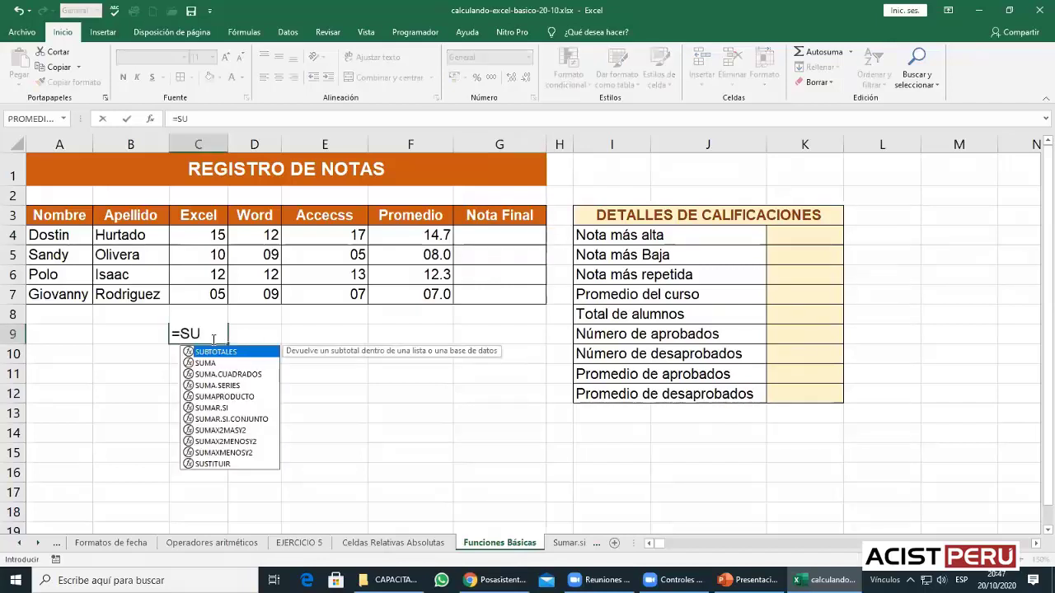
pyautogui.press('BackSpace')
pyautogui.write('I(')
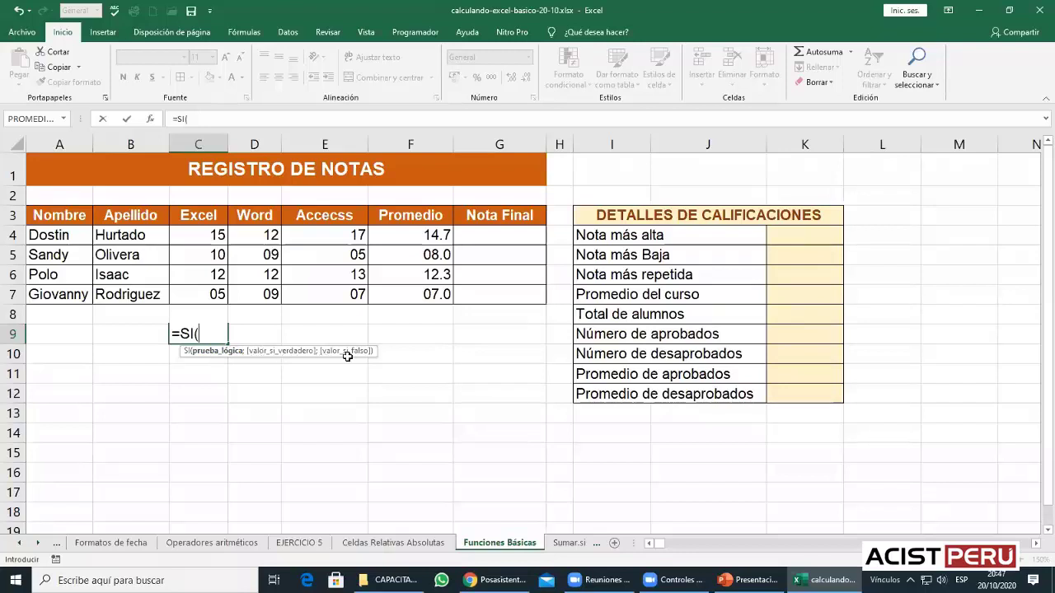
pyautogui.press('Escape')
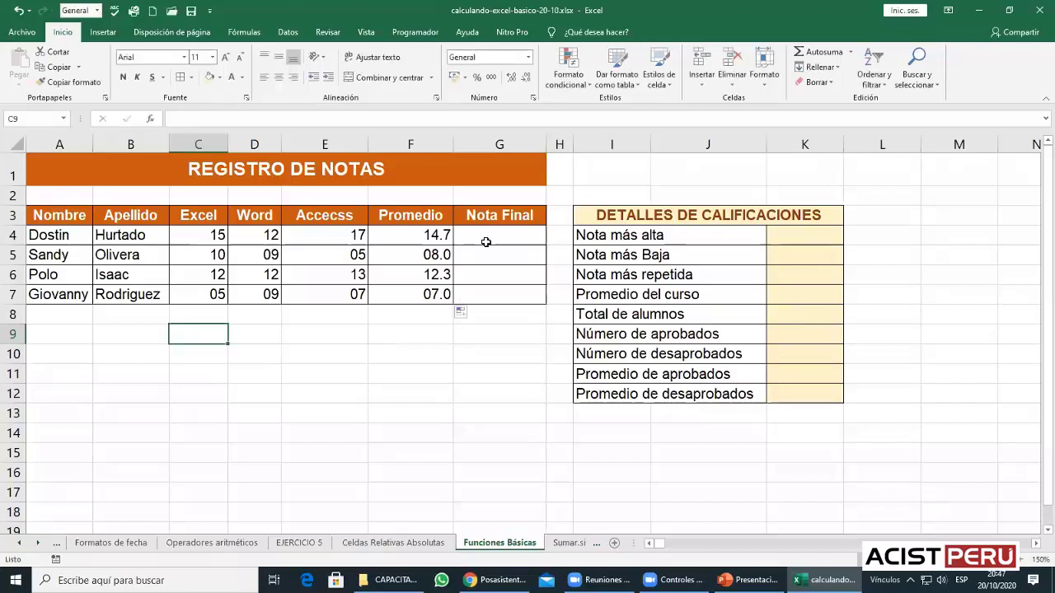
# - Widen column G, then begin =SI(F4>=10.5; in G4 and abandon it
pyautogui.click(492, 235)
pyautogui.moveTo(547, 147); pyautogui.dragTo(558, 147)
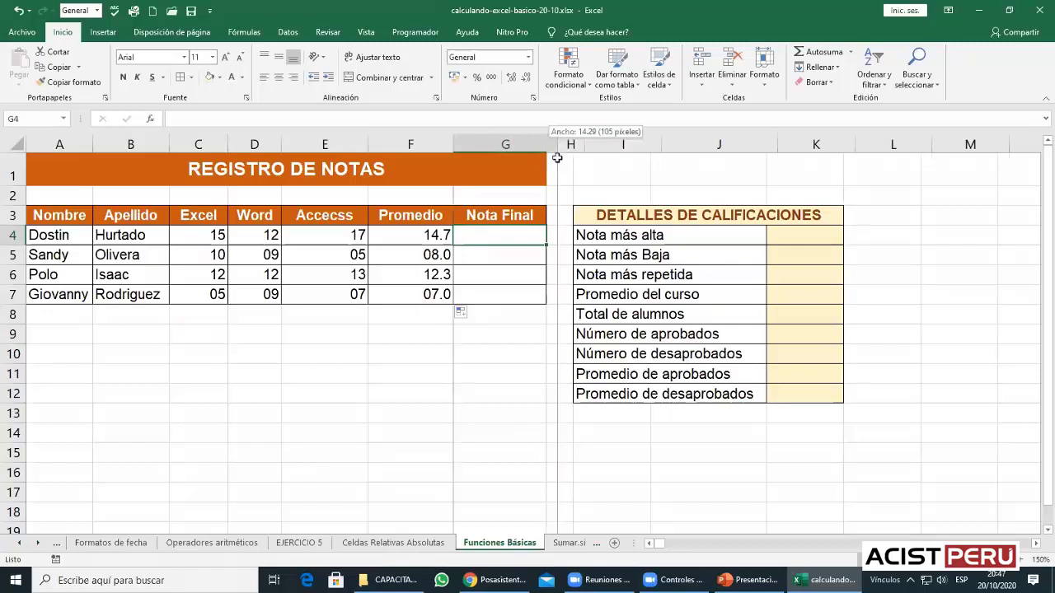
pyautogui.click(418, 236)
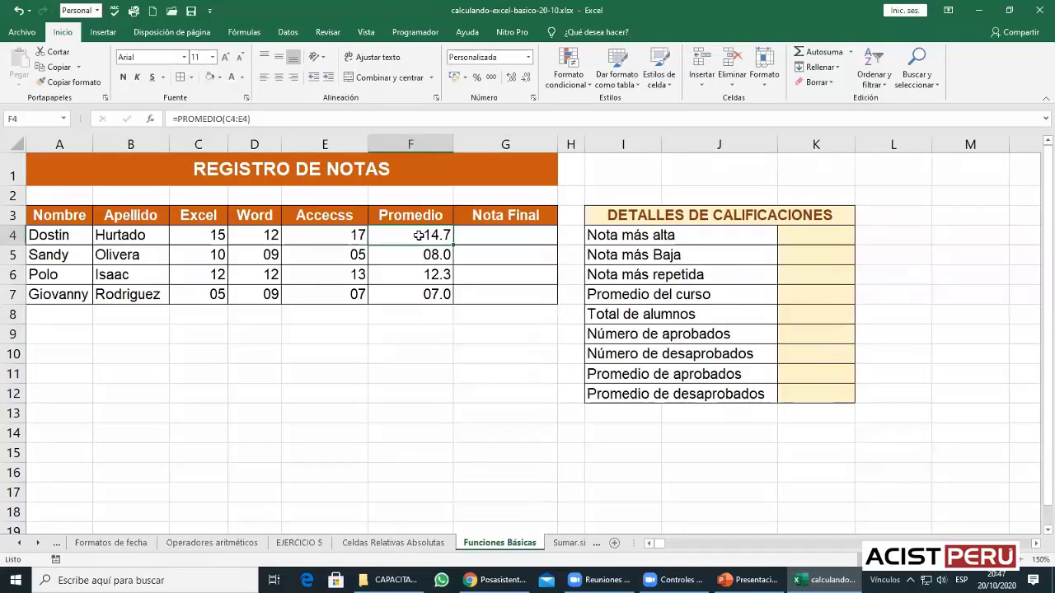
pyautogui.click(485, 234)
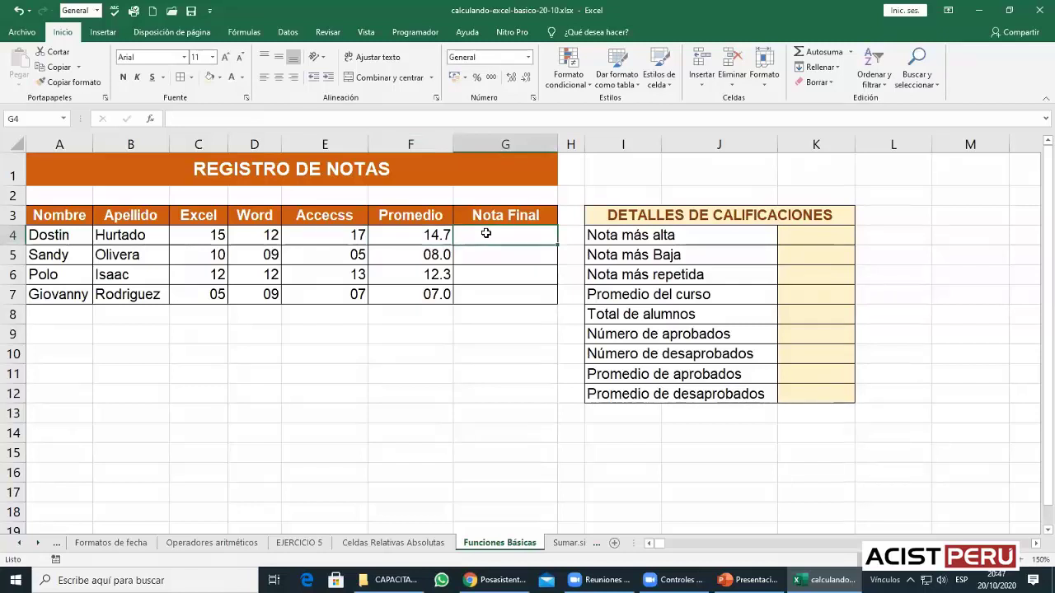
pyautogui.write('=SI(')
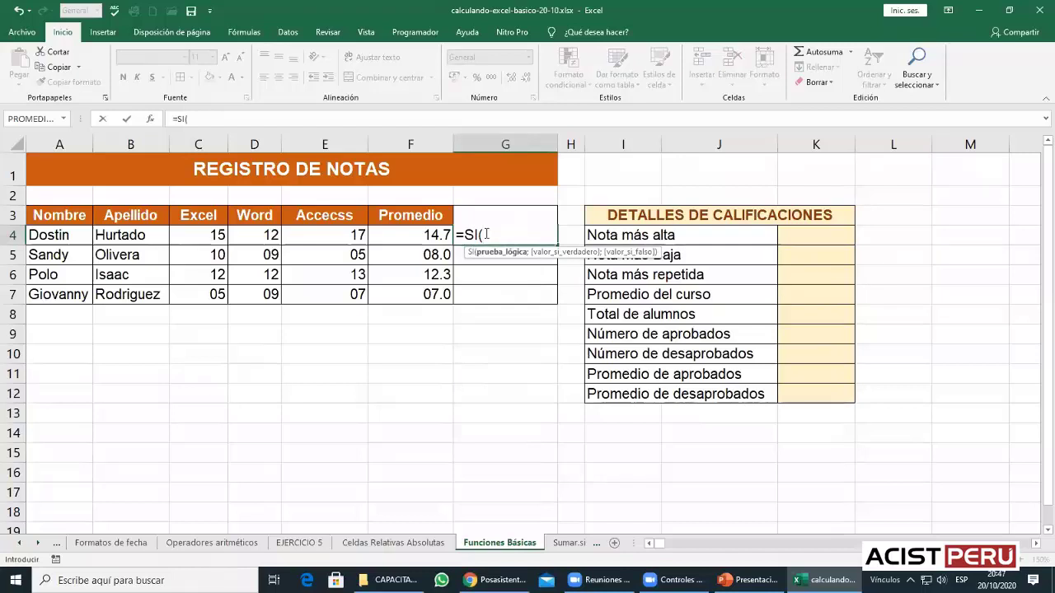
pyautogui.click(393, 235)
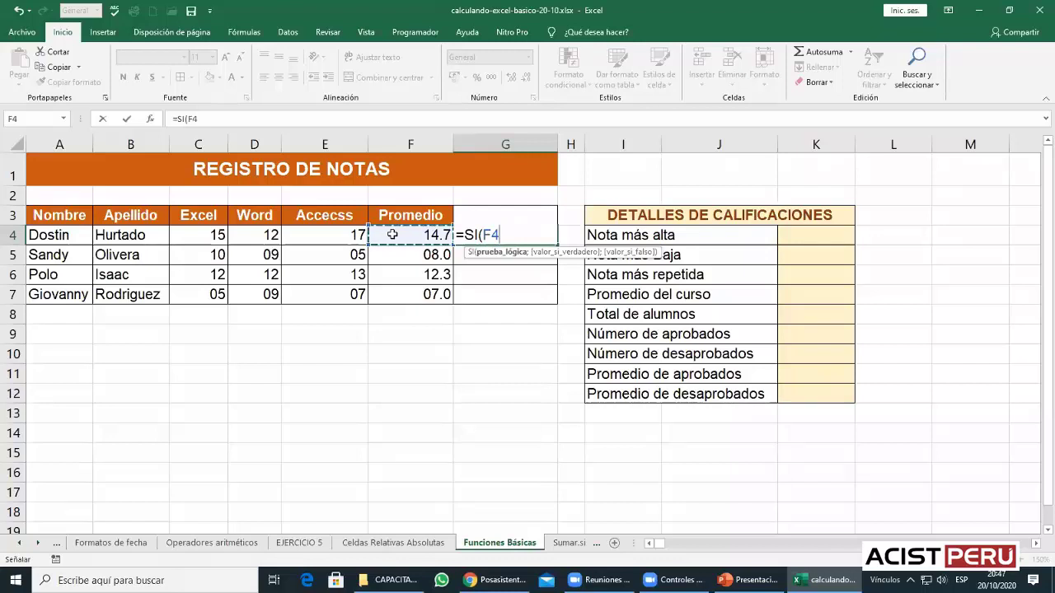
pyautogui.write('>')
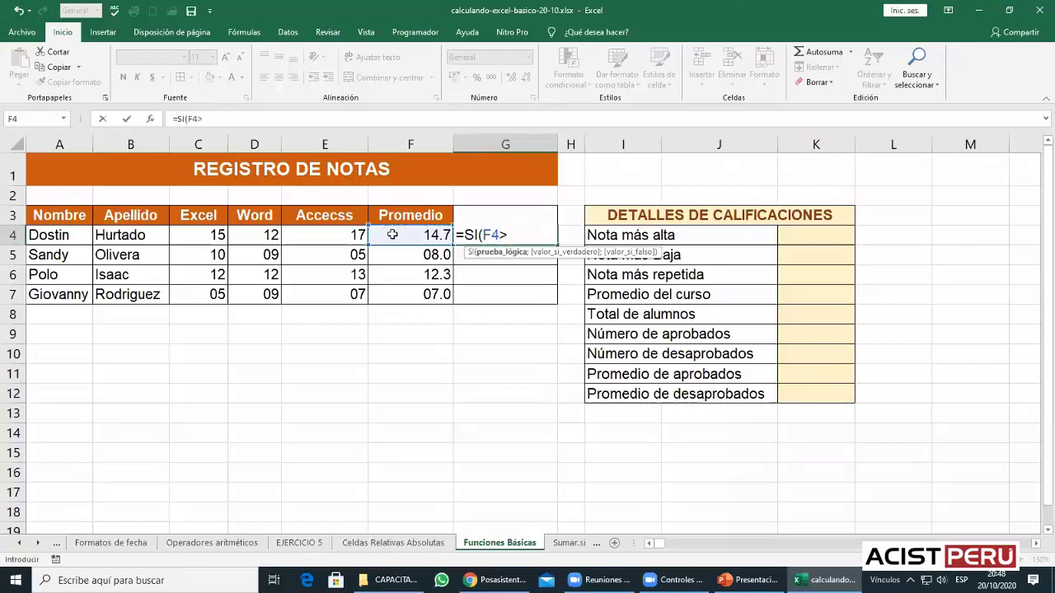
pyautogui.write('=10.5')
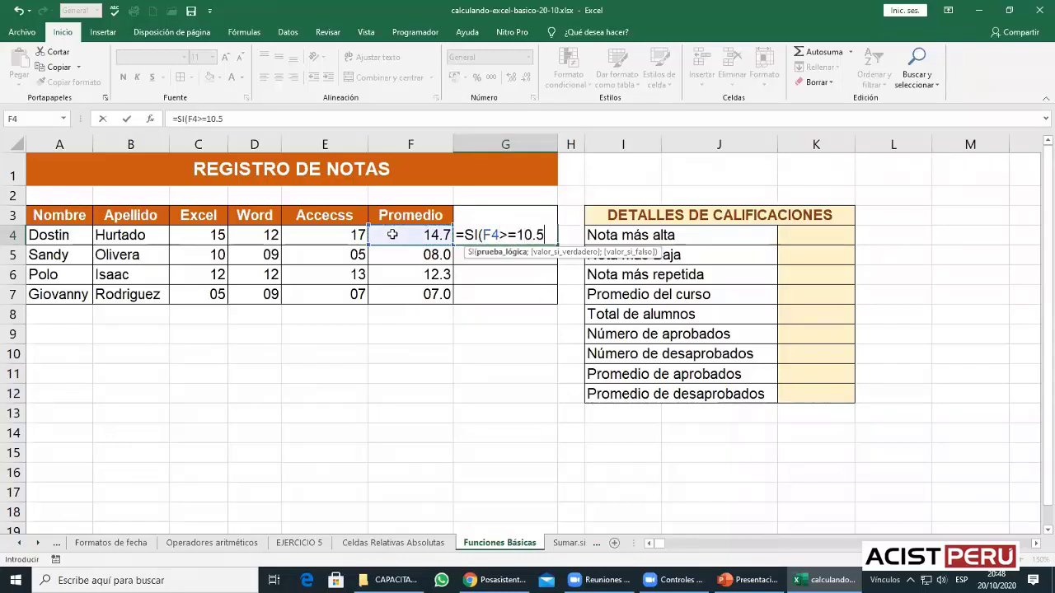
pyautogui.write(';')
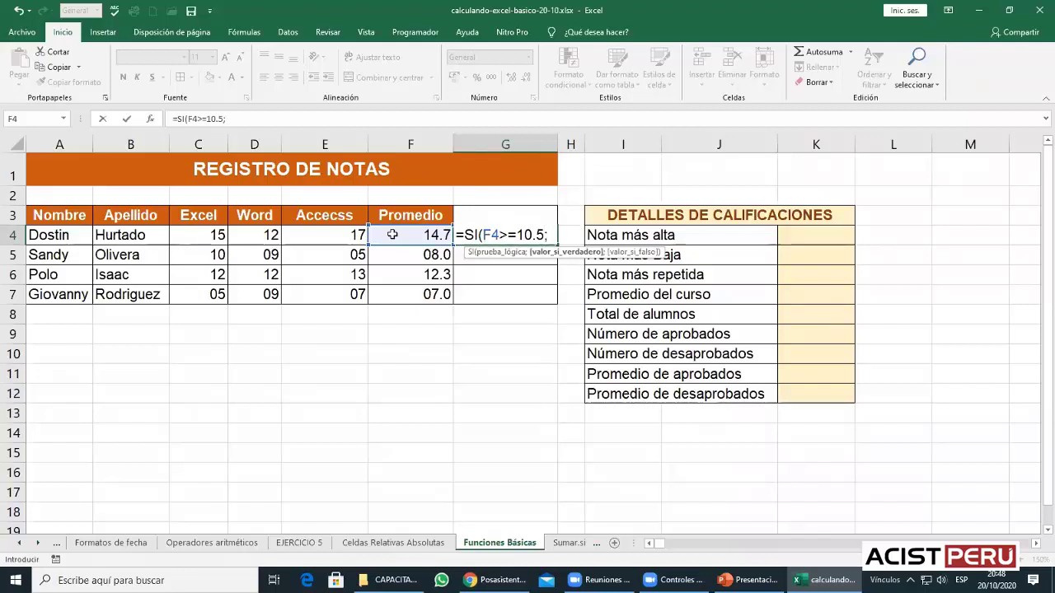
pyautogui.press('Escape')
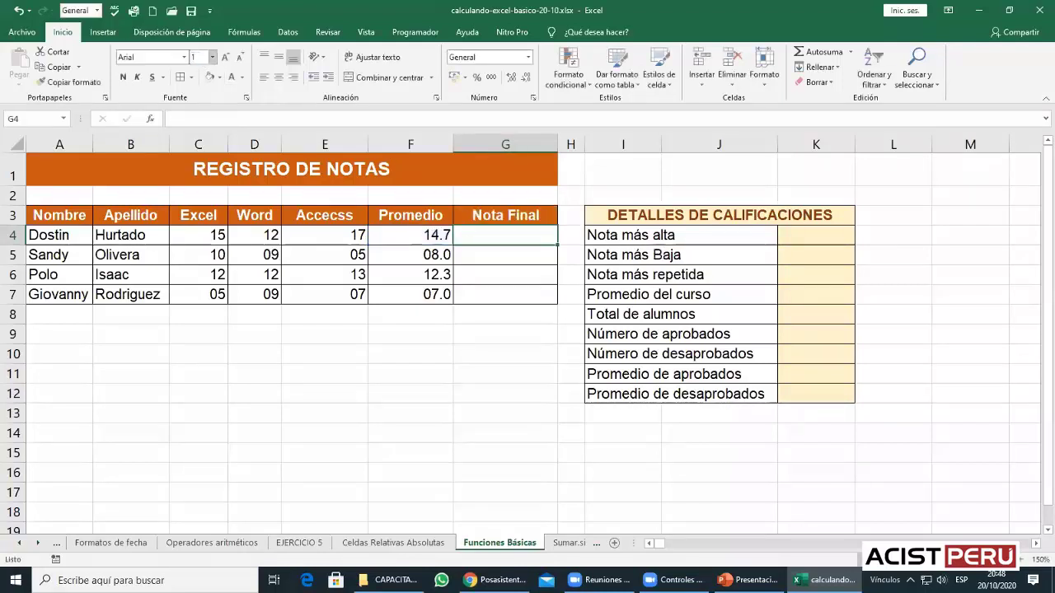
# - Apply 15-pt font and move the DETALLES DE CALIFICACIONES table to D9:F18
pyautogui.write('5')
pyautogui.press('Return')
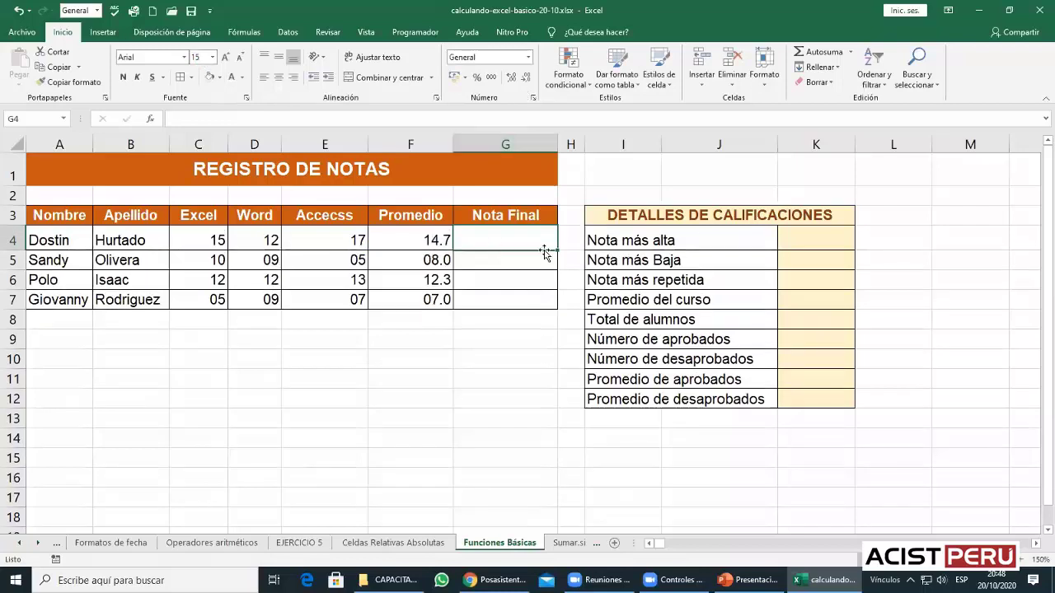
pyautogui.moveTo(600, 211); pyautogui.dragTo(722, 398)
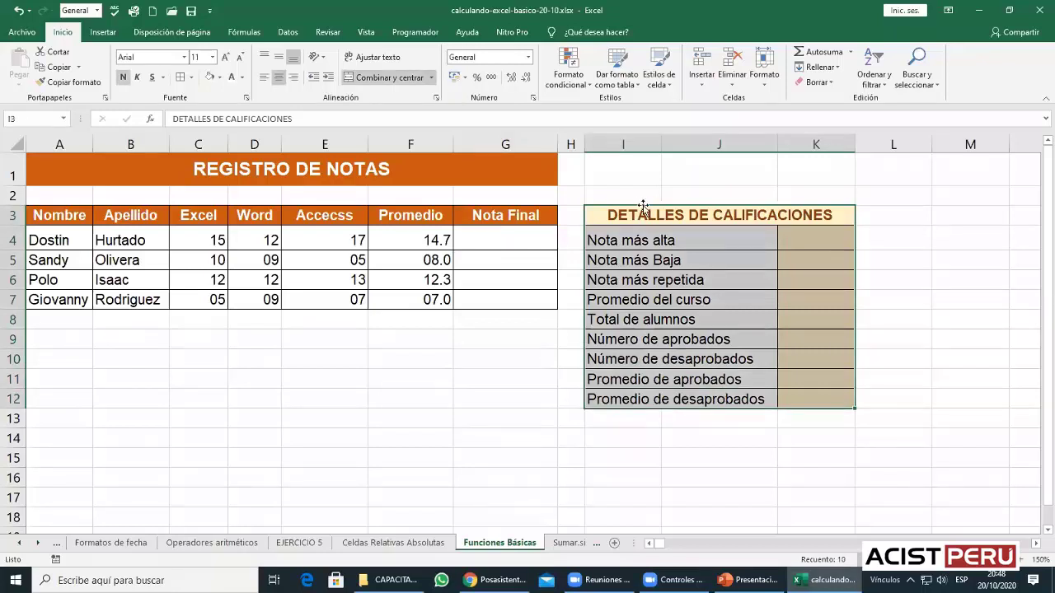
pyautogui.moveTo(644, 209); pyautogui.dragTo(252, 349)
pyautogui.click(486, 344)
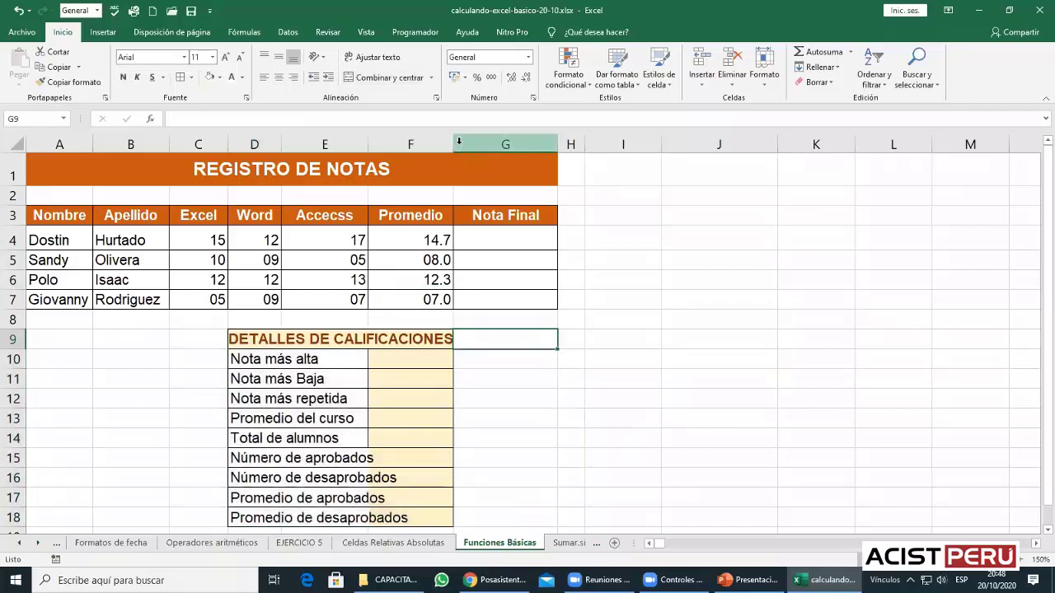
# - Widen columns F and E and zoom the sheet in
pyautogui.moveTo(454, 142); pyautogui.dragTo(474, 142)
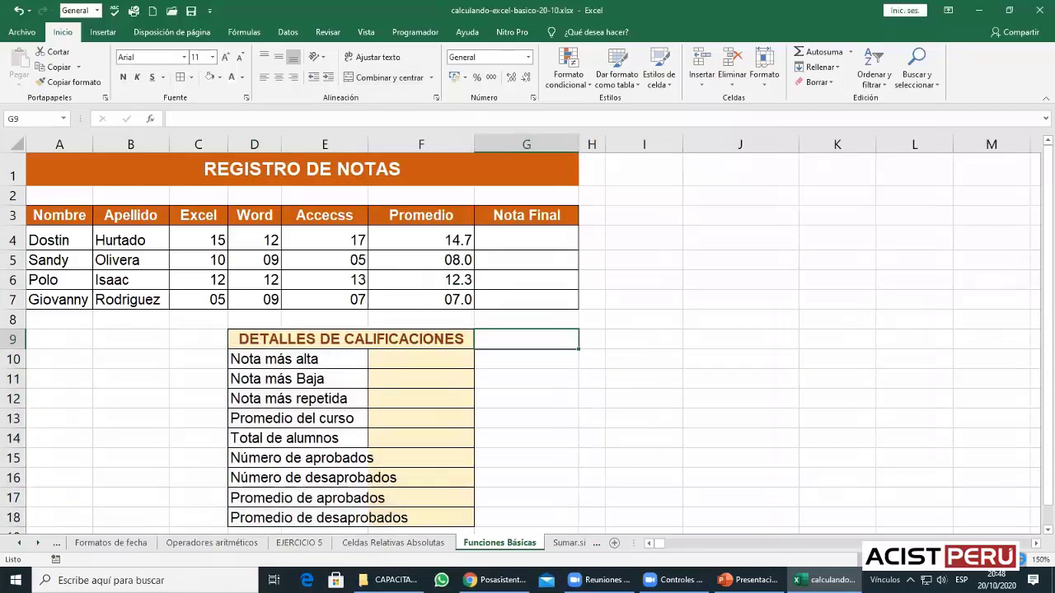
pyautogui.click(1023, 560)
pyautogui.click(1023, 560)
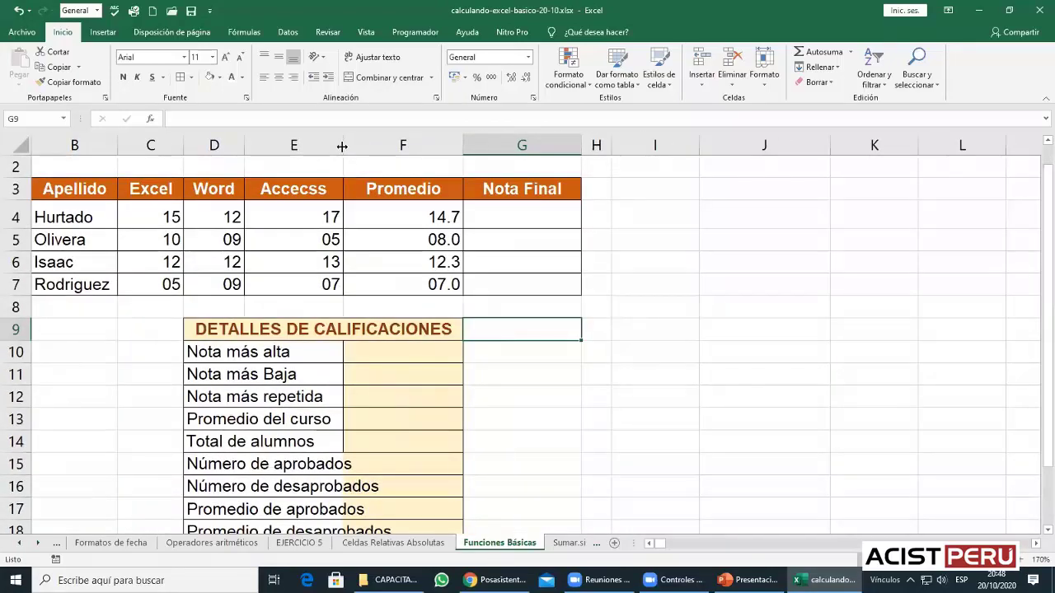
pyautogui.moveTo(343, 145); pyautogui.dragTo(380, 145)
pyautogui.scroll(1, 595, 416)
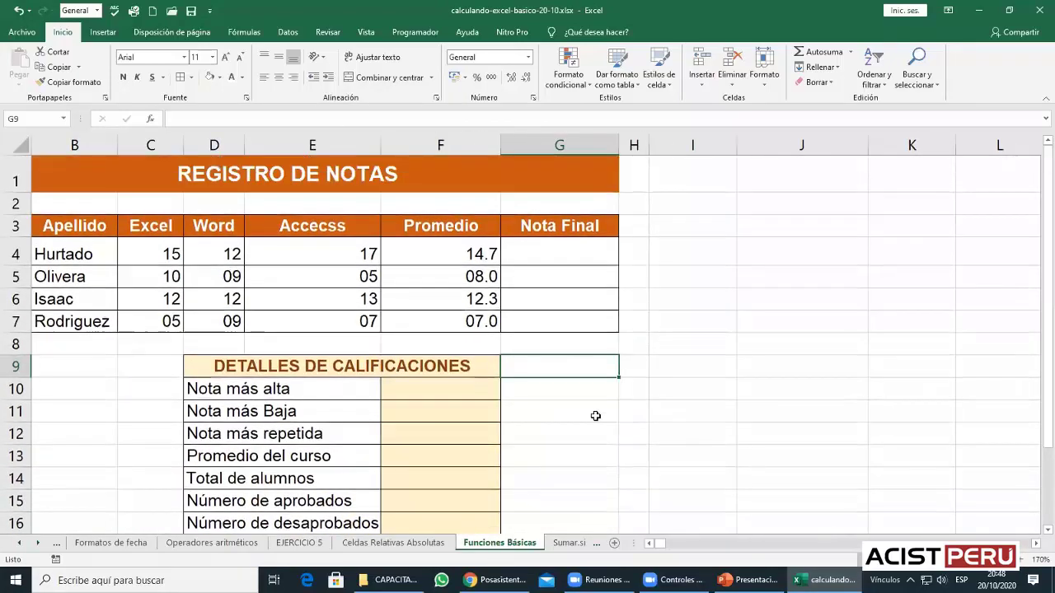
# - Enter =SI(F4>=10.5;"APROBADO";"DESAPROBADO") in G4 and set its font size to 11
pyautogui.click(558, 253)
pyautogui.write('=')
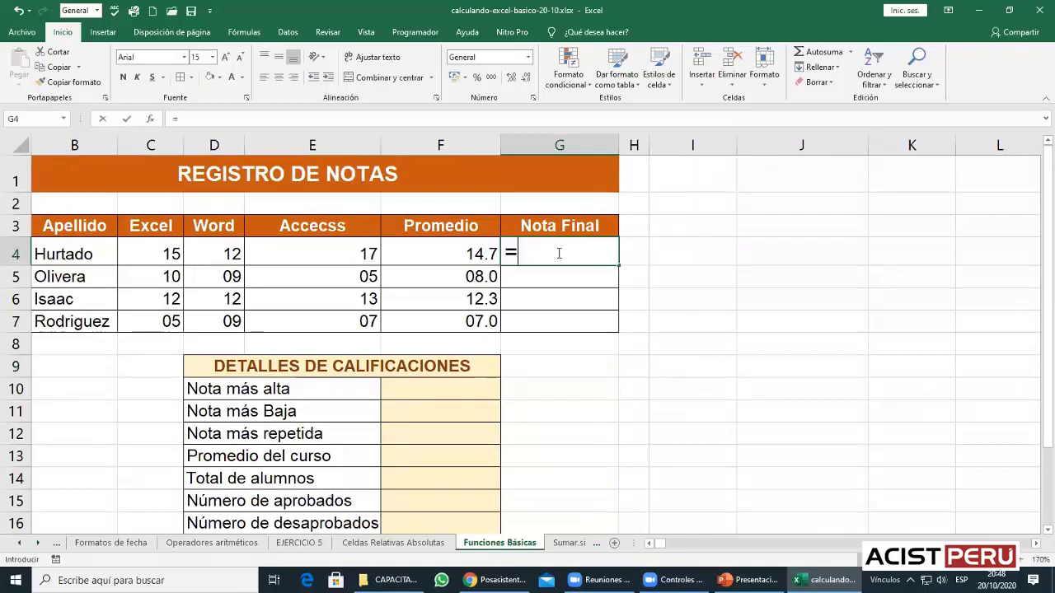
pyautogui.write('SI')
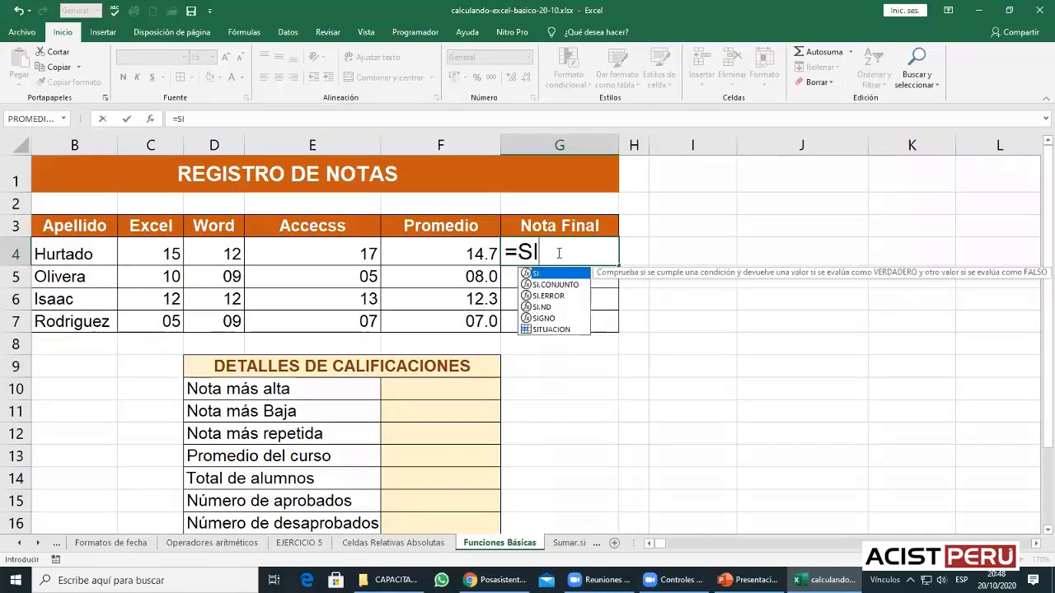
pyautogui.write('(')
pyautogui.click(468, 248)
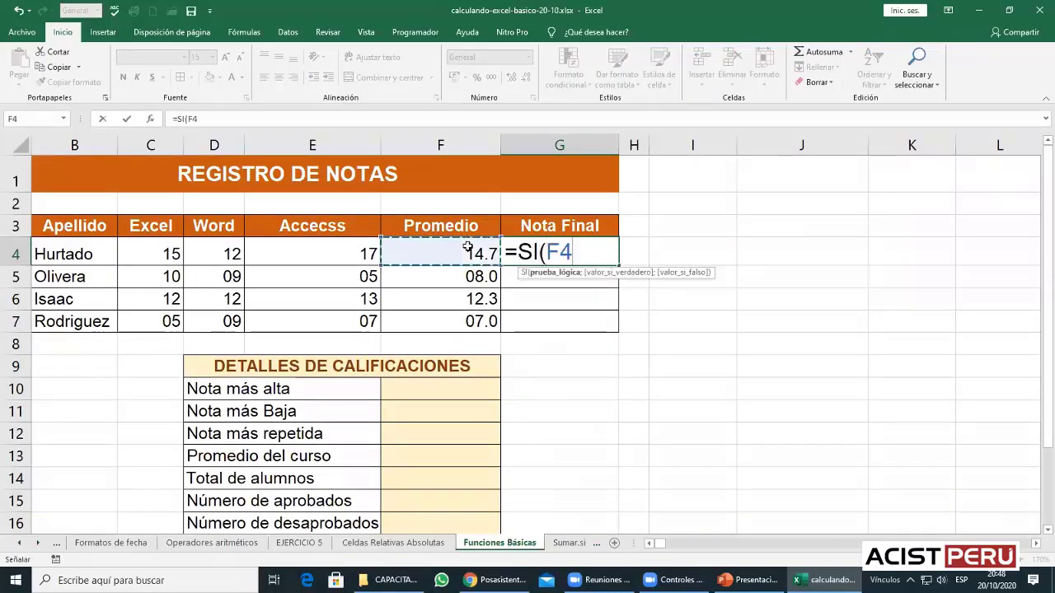
pyautogui.write('>')
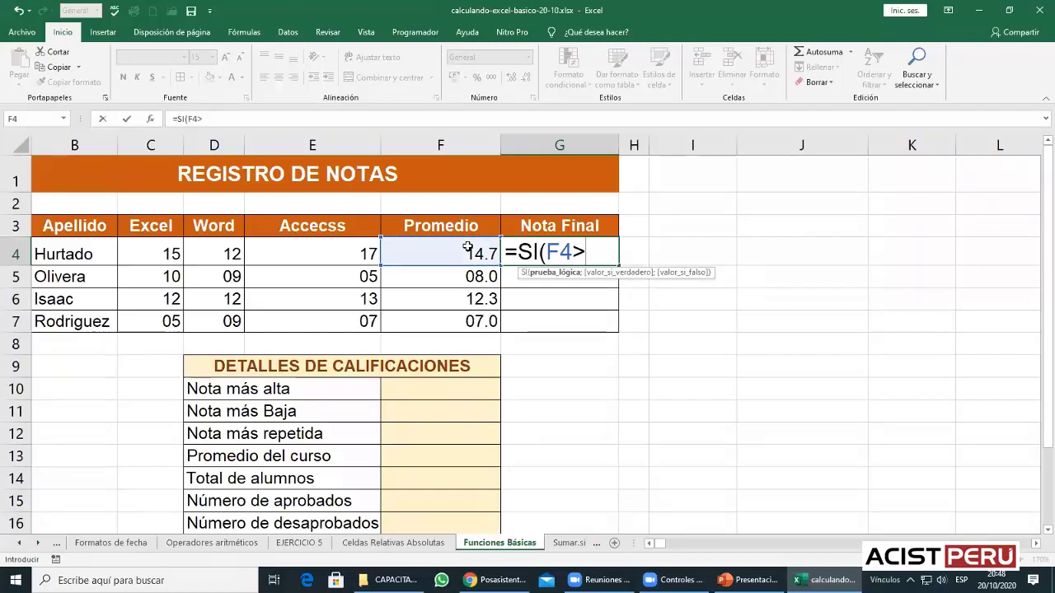
pyautogui.write('=10.5')
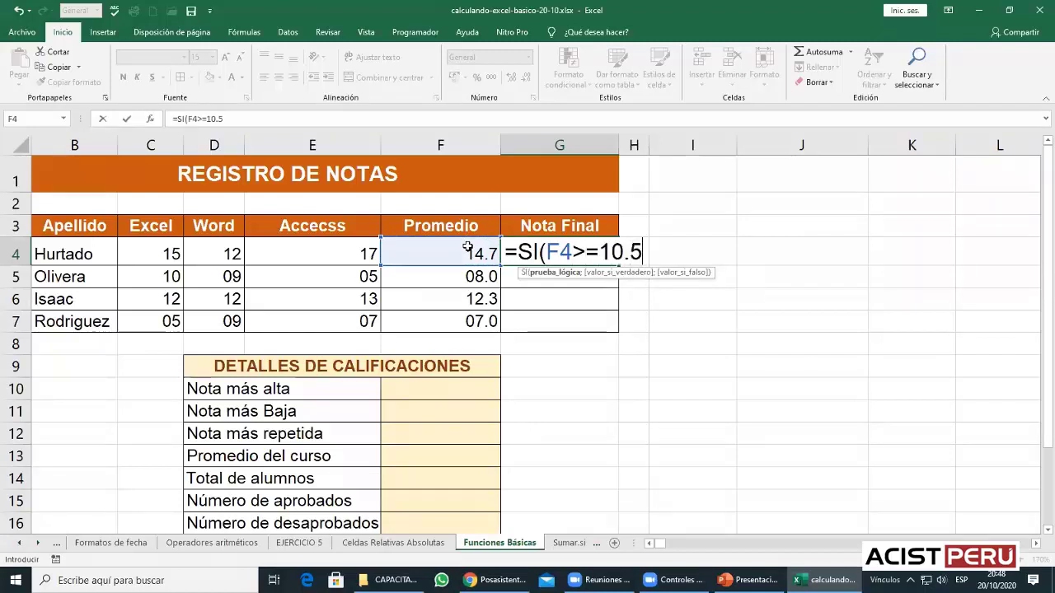
pyautogui.write(';')
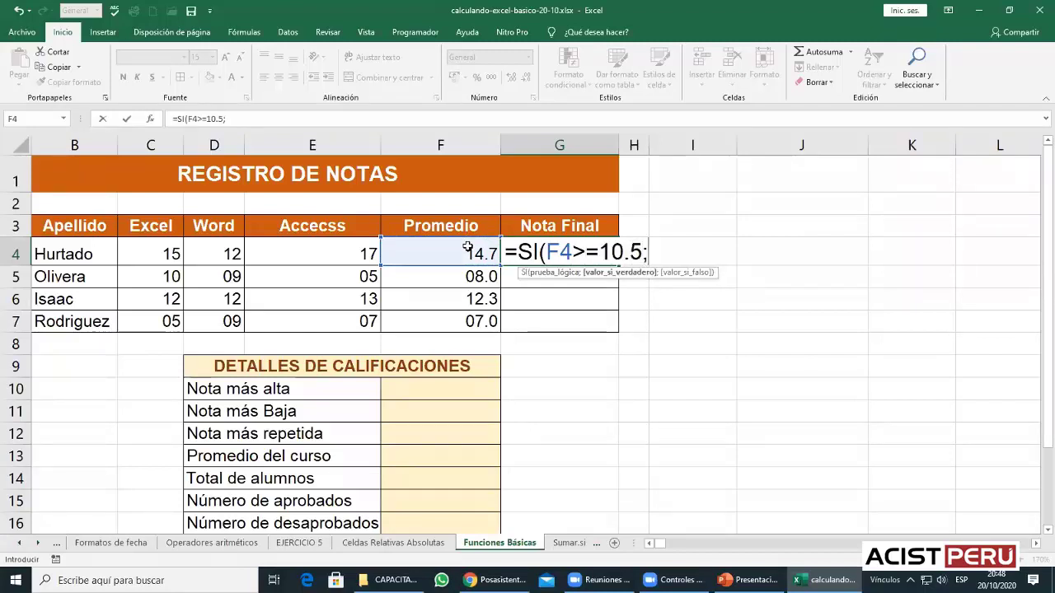
pyautogui.write('"AP')
pyautogui.write('ROBAD')
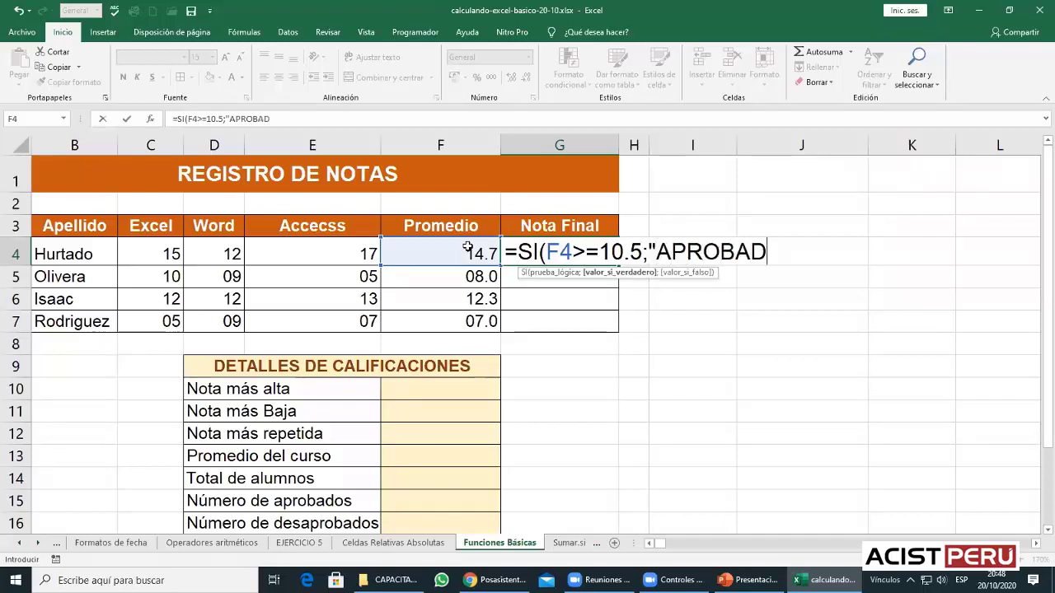
pyautogui.write('O"')
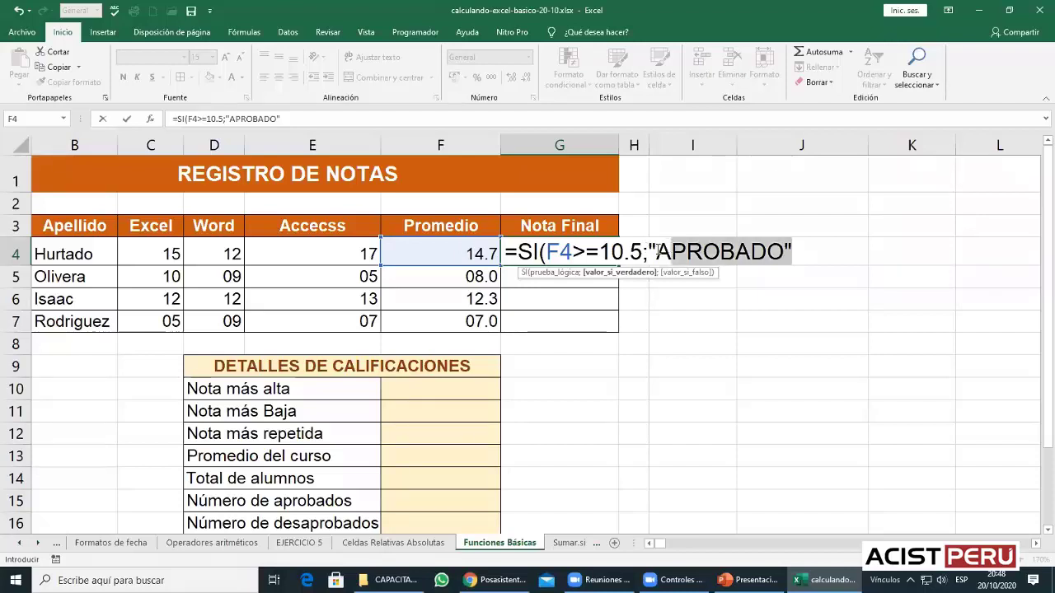
pyautogui.moveTo(795, 248); pyautogui.dragTo(646, 251)
pyautogui.click(809, 246)
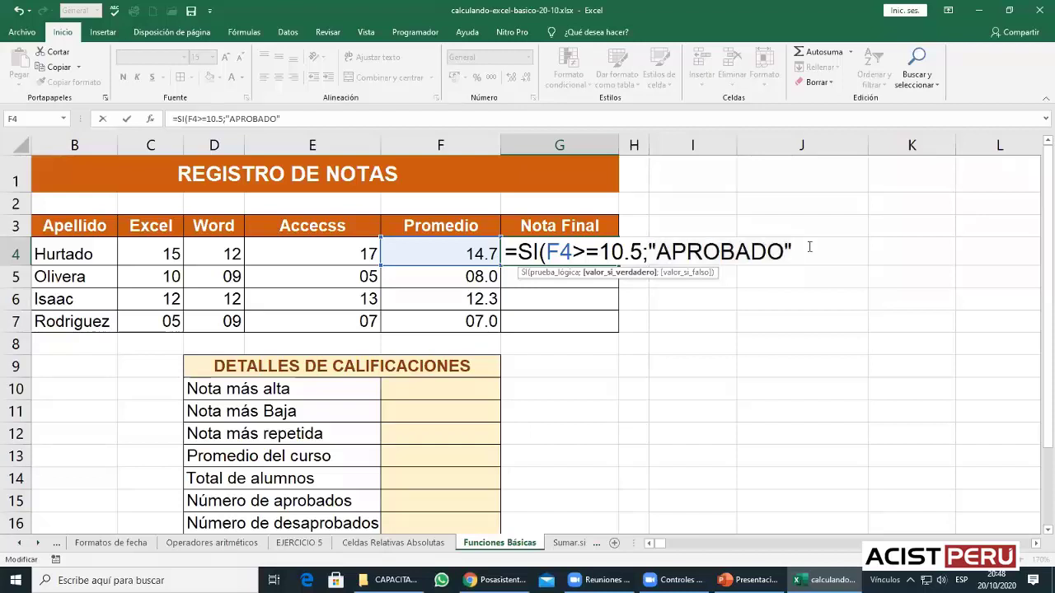
pyautogui.write(';')
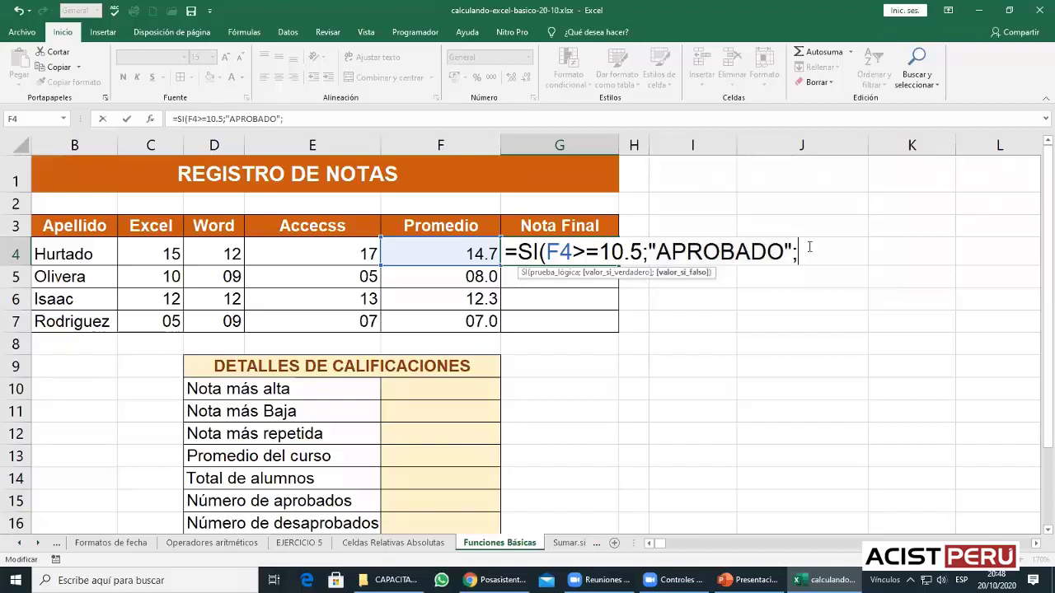
pyautogui.write('"DESAP')
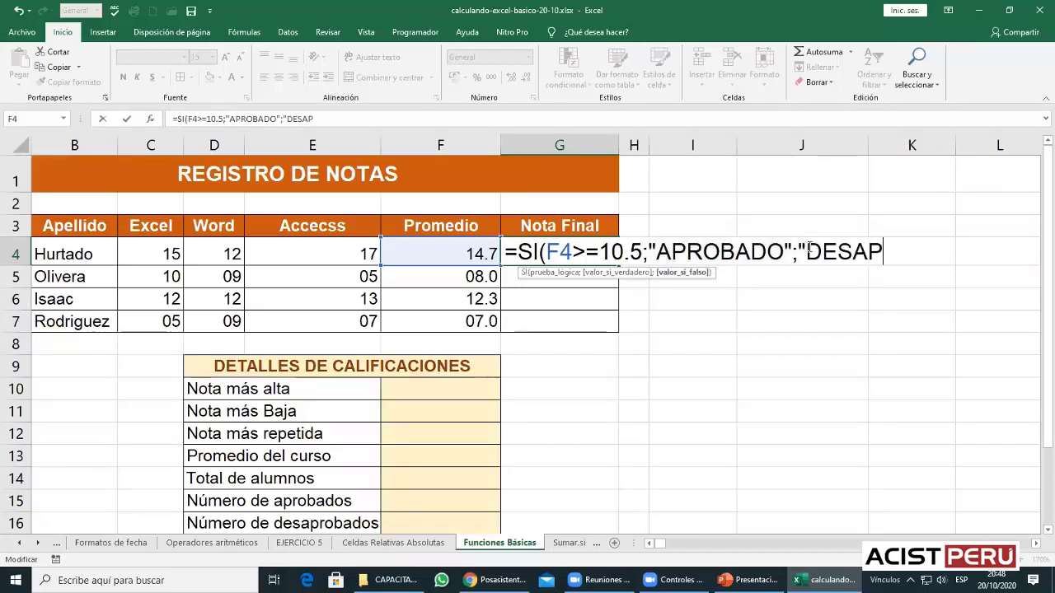
pyautogui.write('ROBADO"')
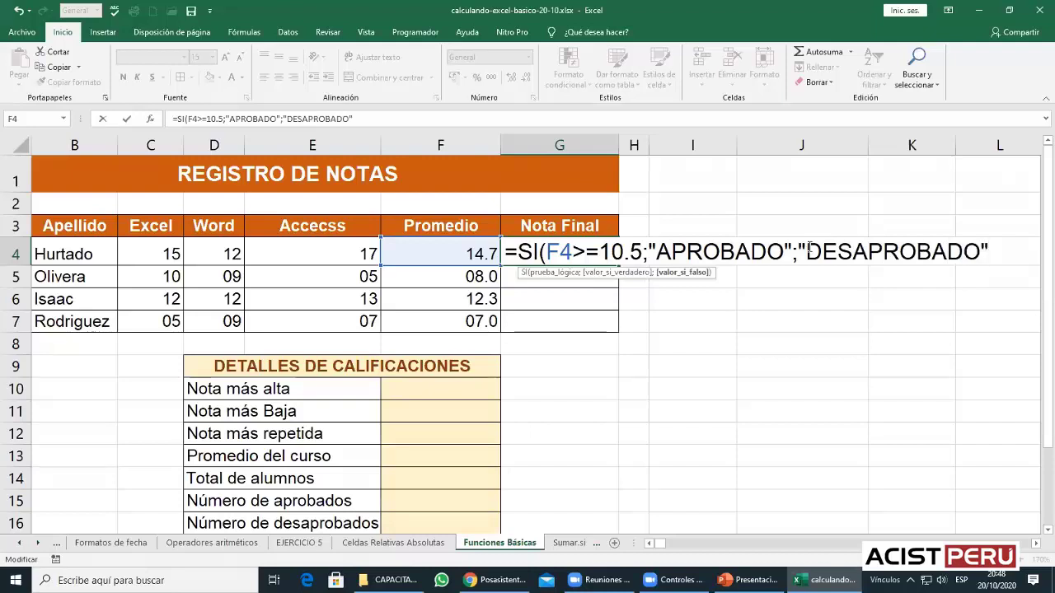
pyautogui.write(')')
pyautogui.press('Return')
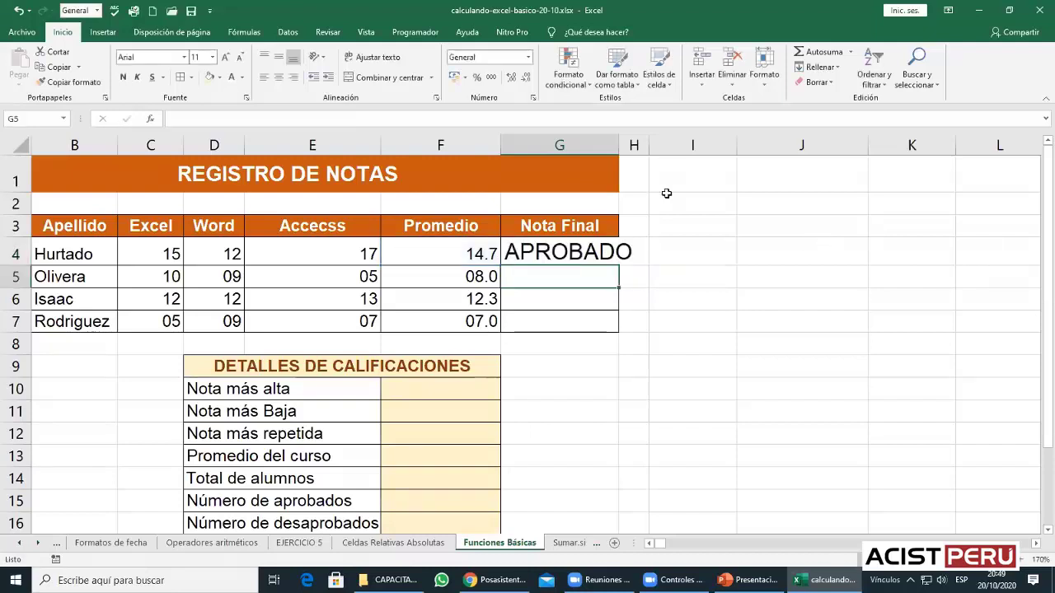
pyautogui.click(563, 250)
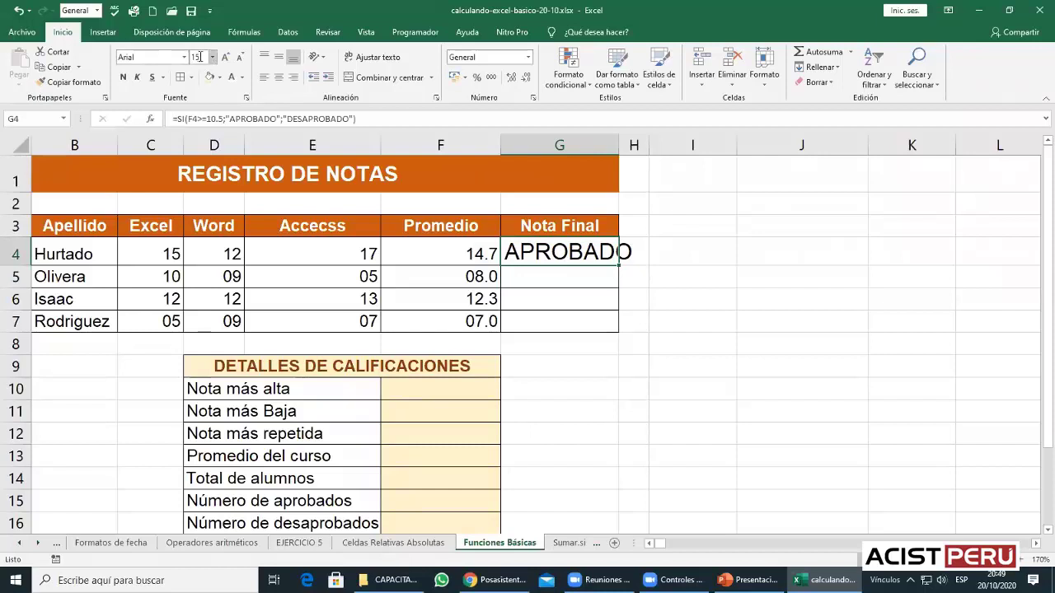
pyautogui.press('Return')
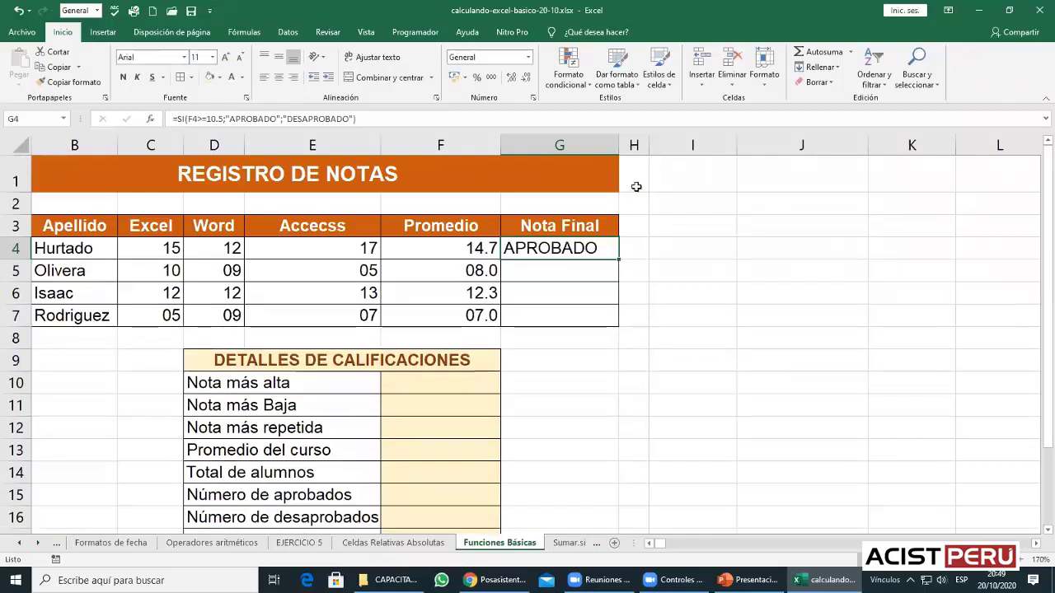
# - Copy the G4 formula down to G7 and widen column G to fit DESAPROBADO
pyautogui.moveTo(618, 258); pyautogui.dragTo(616, 321)
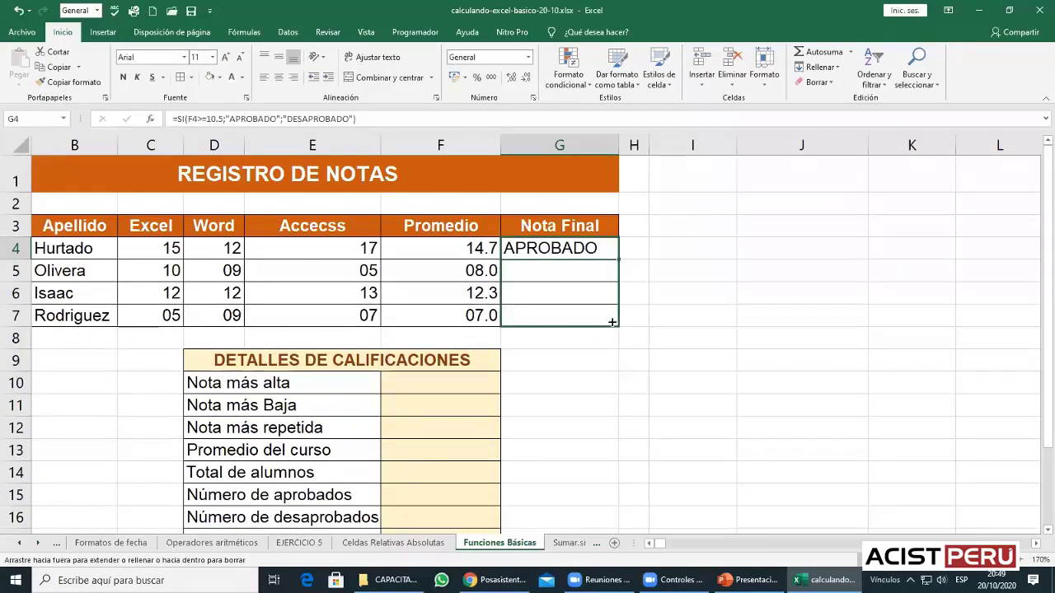
pyautogui.click(695, 266)
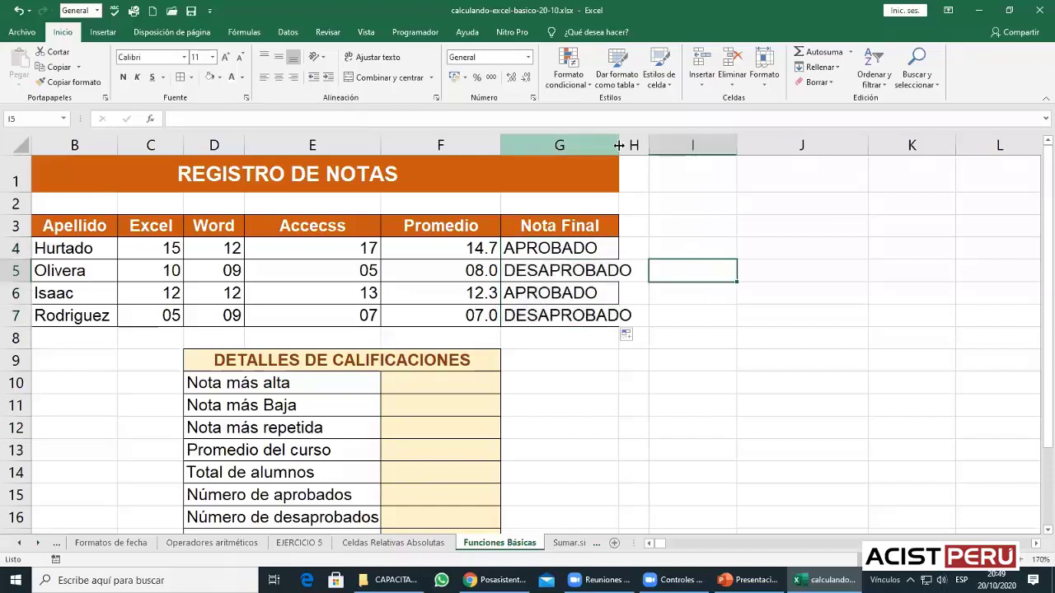
pyautogui.moveTo(620, 145); pyautogui.dragTo(644, 145)
# - Review the average and pass/fail formulas in rows 5 and 7, then widen column G slightly
pyautogui.click(478, 269)
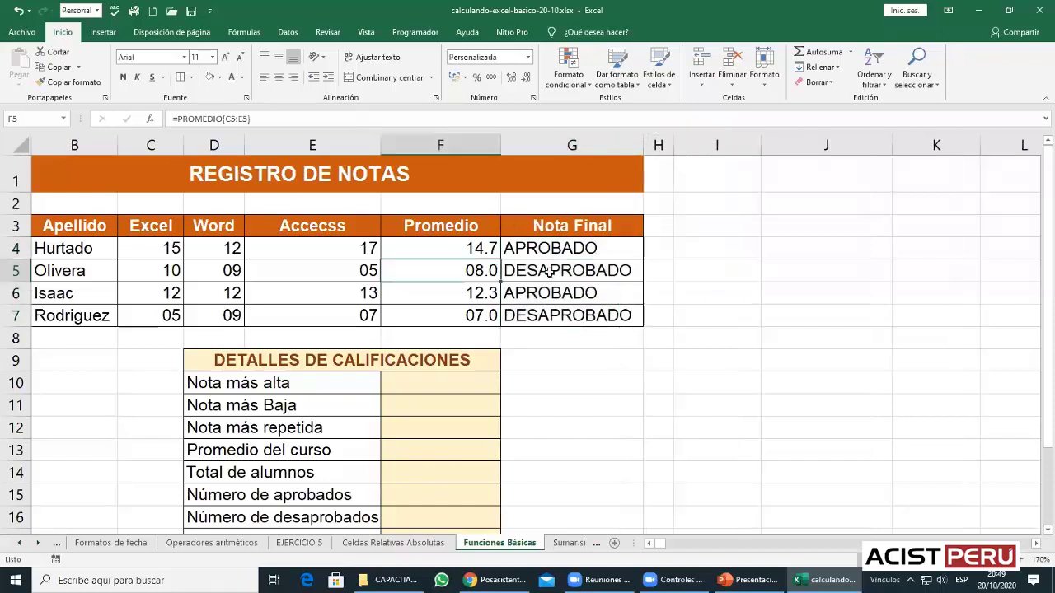
pyautogui.press('Right')
pyautogui.click(477, 268)
pyautogui.click(475, 313)
pyautogui.click(532, 310)
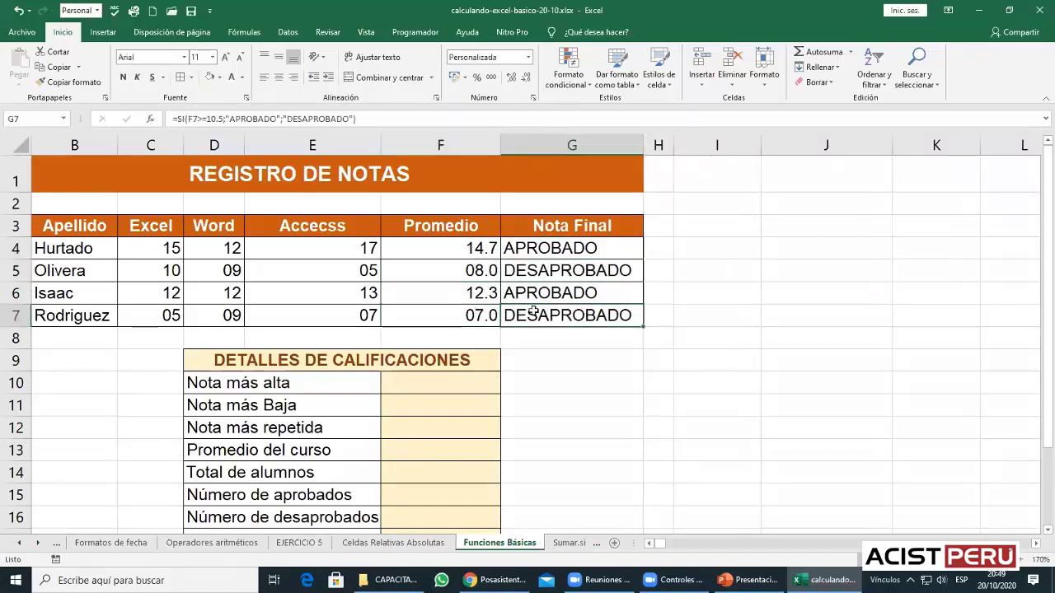
pyautogui.click(462, 313)
pyautogui.click(540, 313)
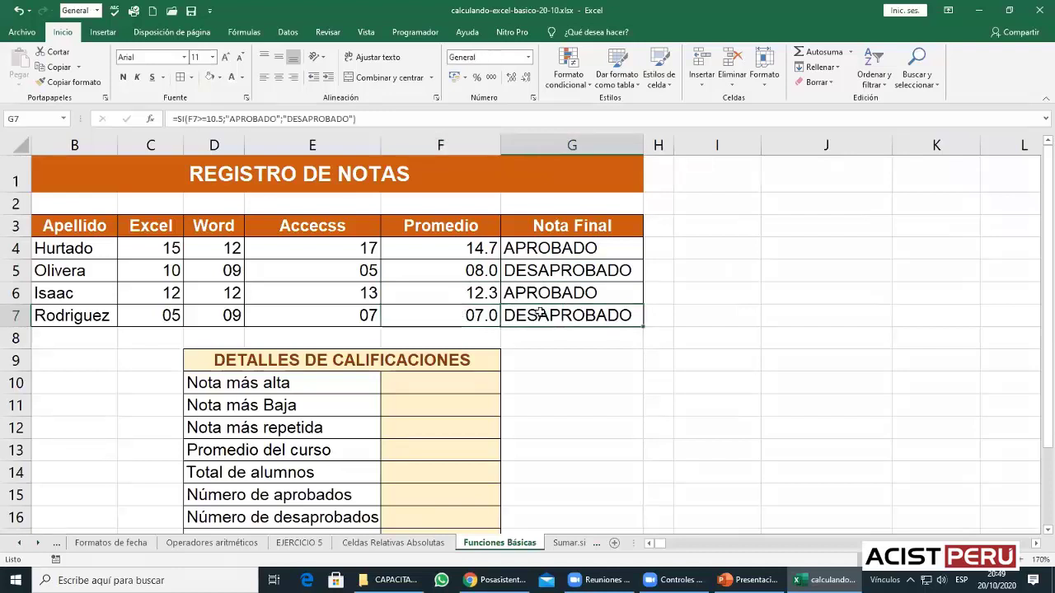
pyautogui.click(696, 264)
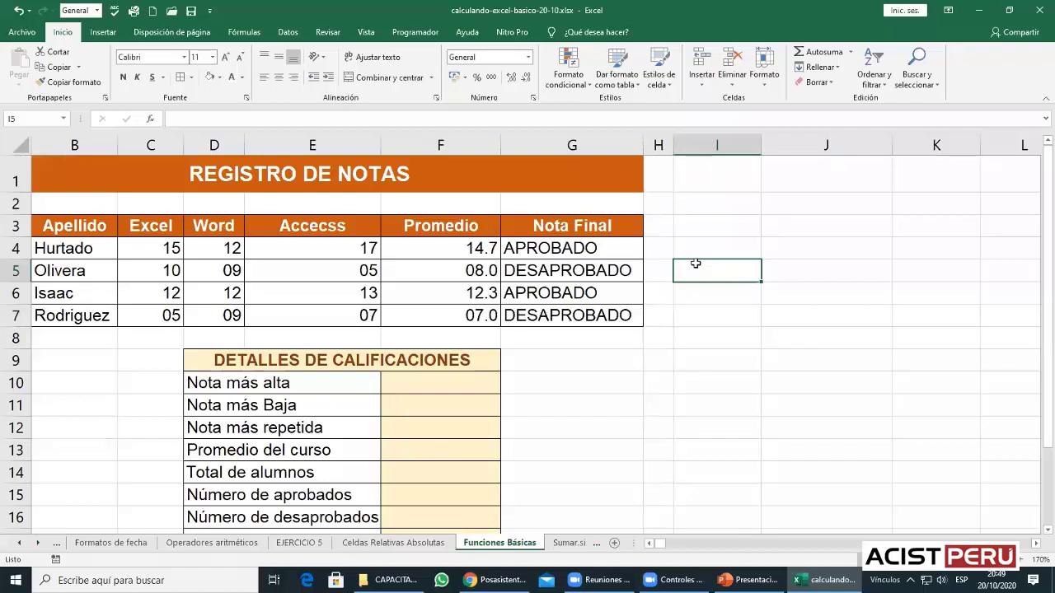
pyautogui.moveTo(646, 144); pyautogui.dragTo(650, 145)
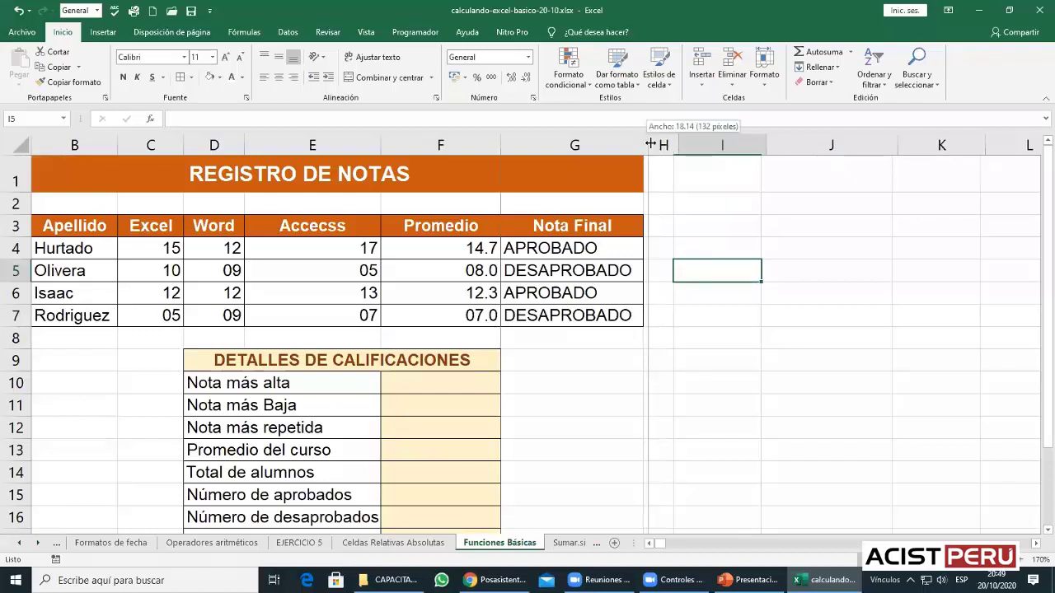
pyautogui.click(430, 375)
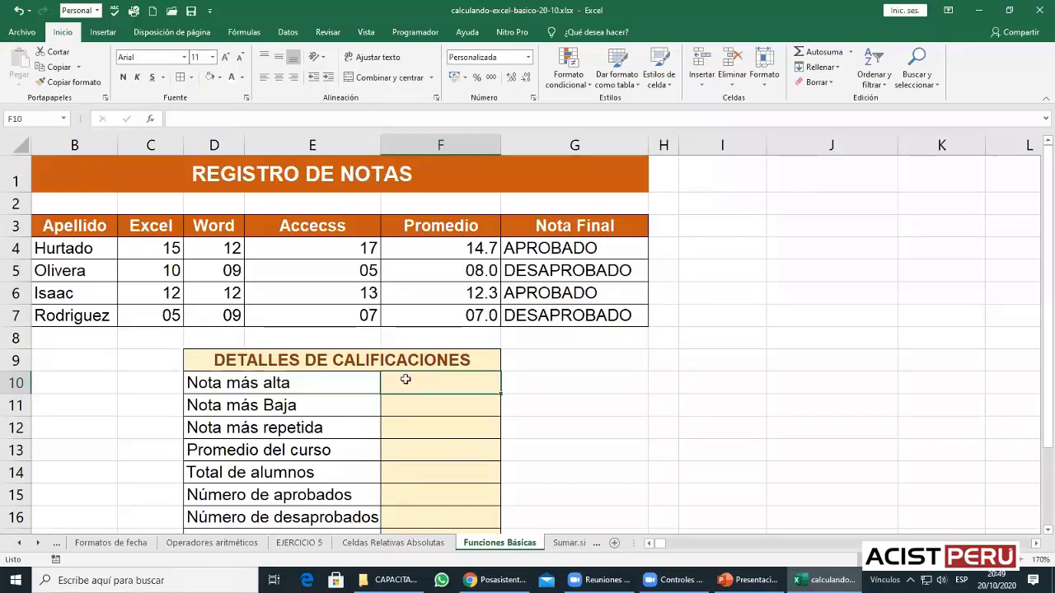
# - Enter =MAX(C4:E7) in F10 so Nota más alta shows 17.0
pyautogui.write('=M')
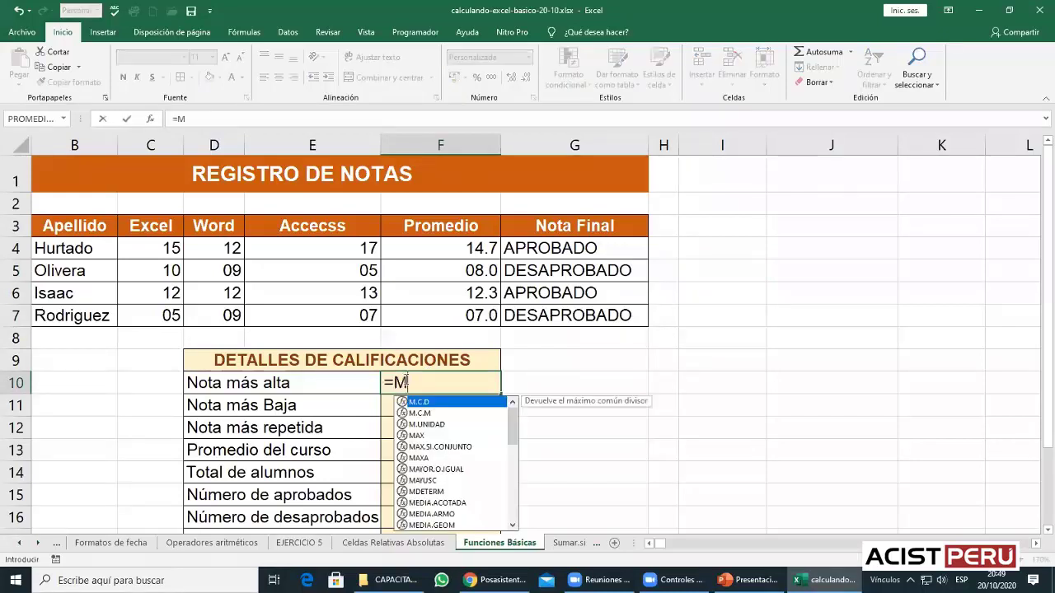
pyautogui.write('AX(')
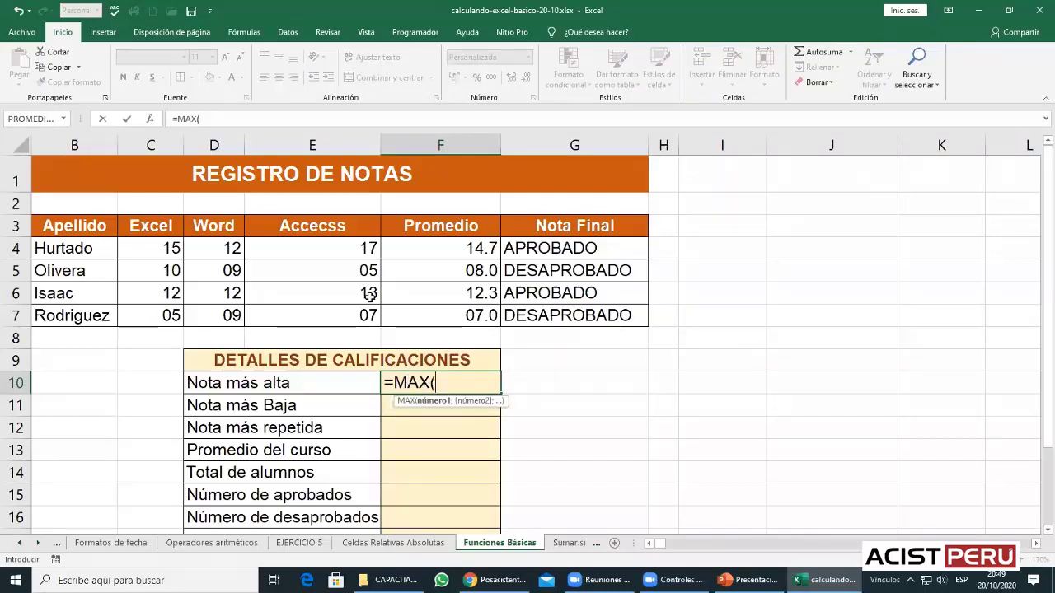
pyautogui.moveTo(144, 244); pyautogui.dragTo(296, 318)
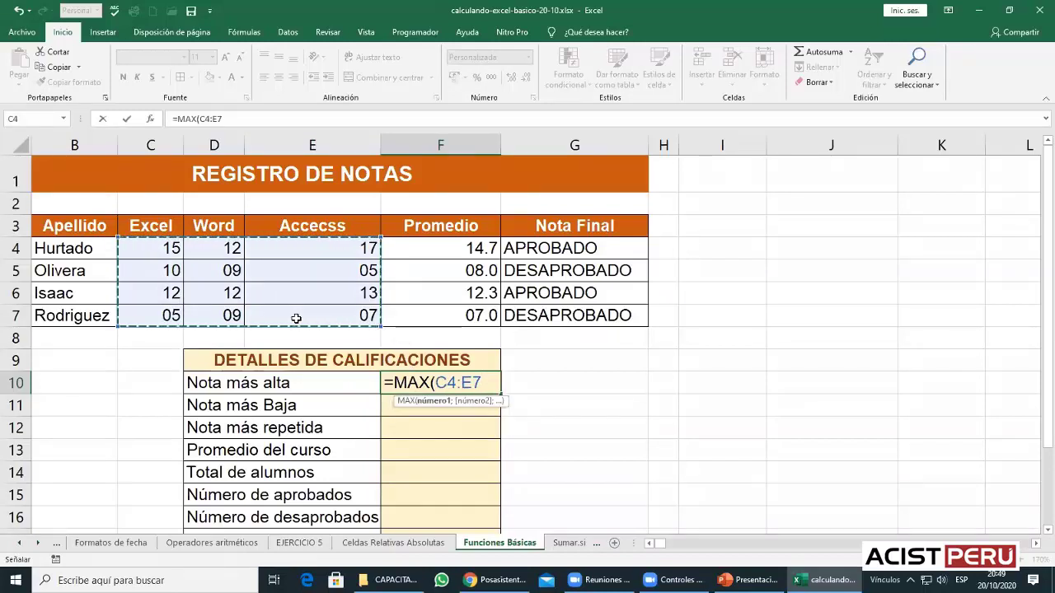
pyautogui.write(')')
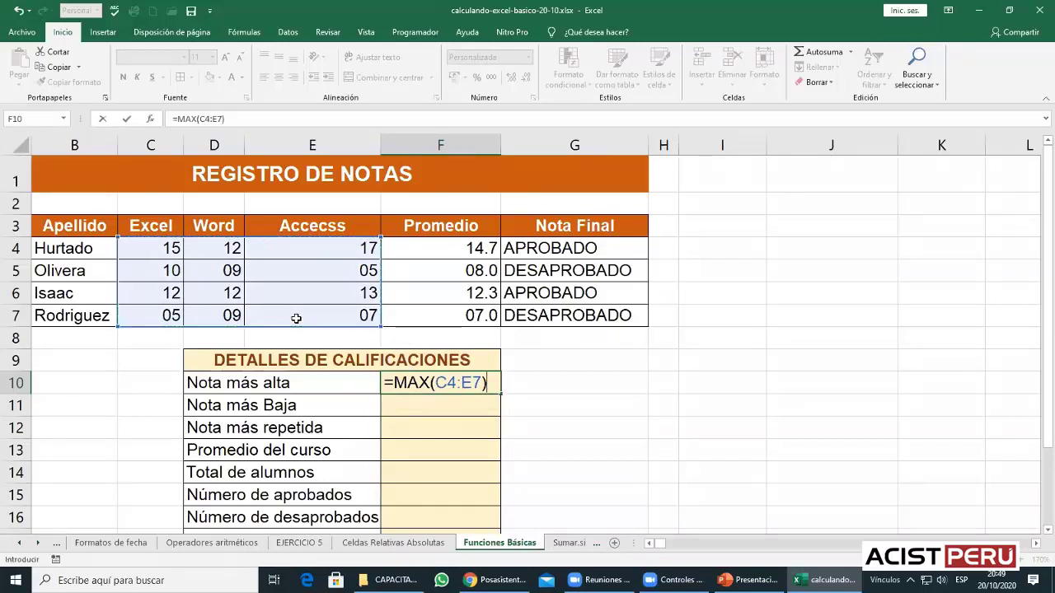
pyautogui.press('Return')
# - Set the details result cells F10:F18 to font size 14 and start the MIN formula in F11
pyautogui.moveTo(457, 382); pyautogui.dragTo(461, 528)
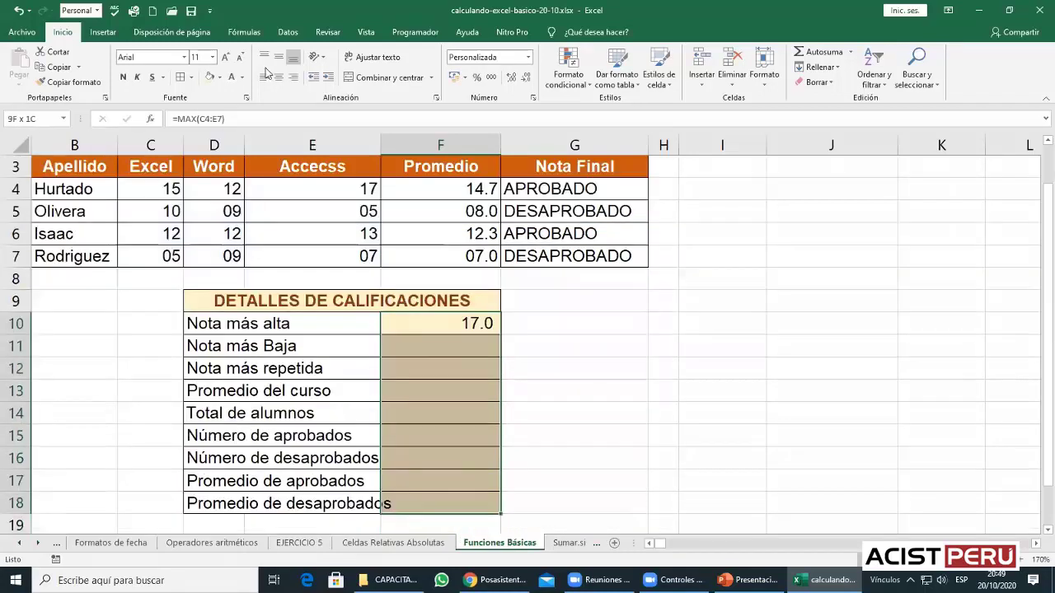
pyautogui.write('14')
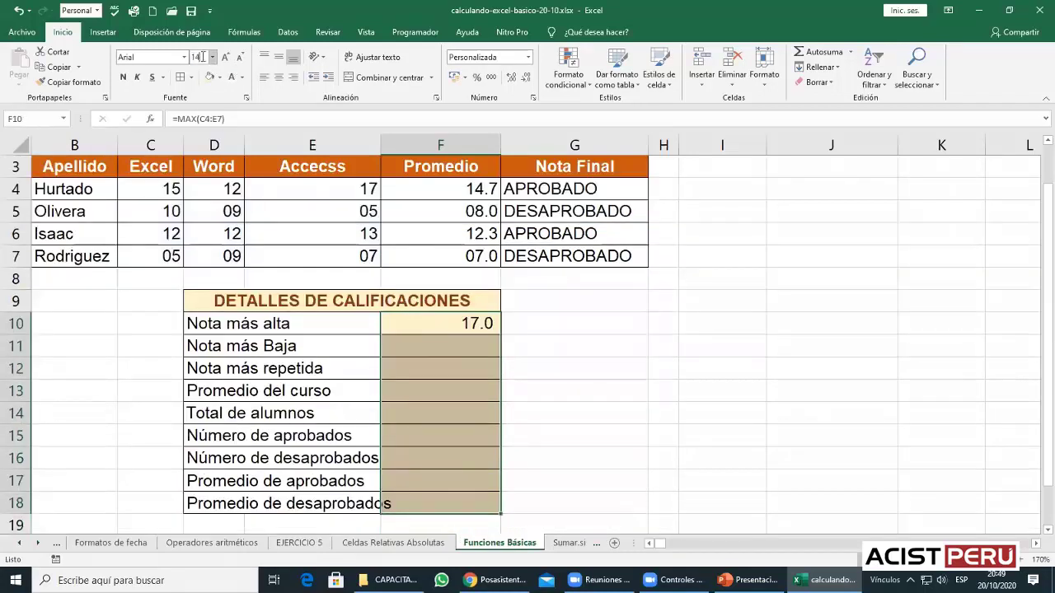
pyautogui.press('Return')
pyautogui.doubleClick(429, 326)
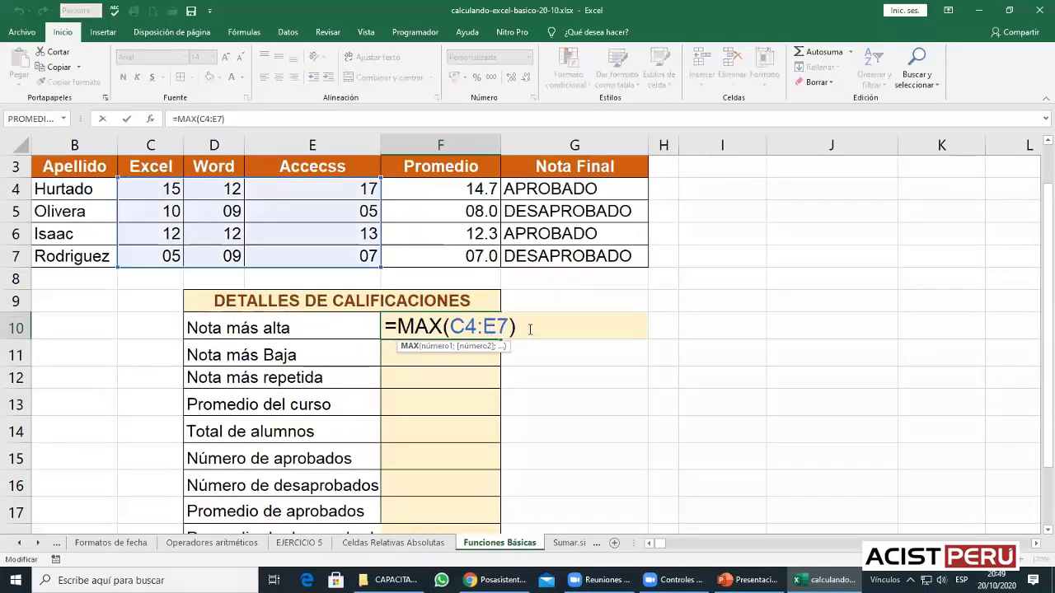
pyautogui.press('Return')
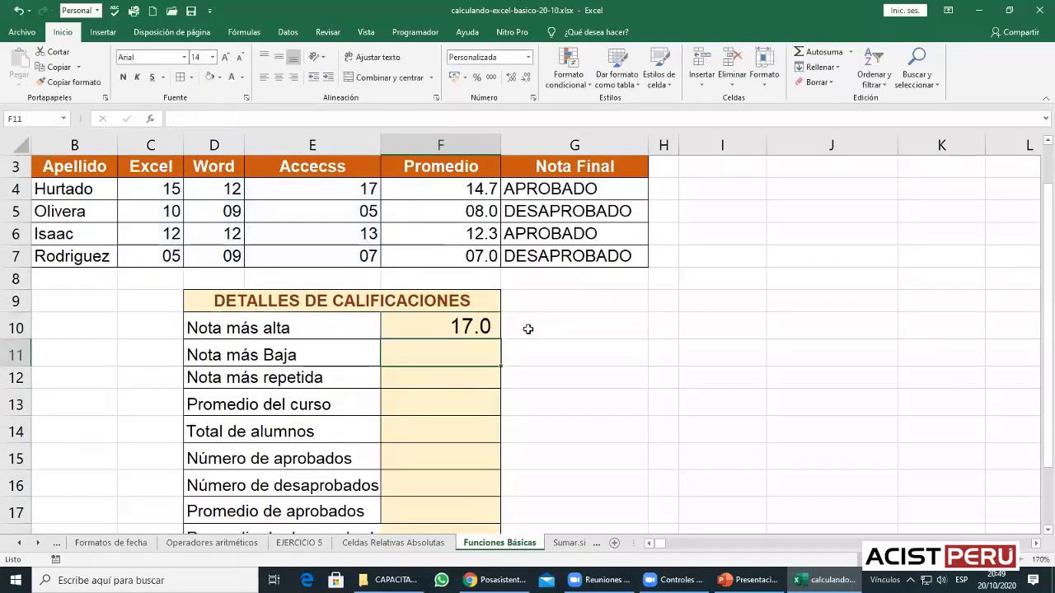
pyautogui.write('=')
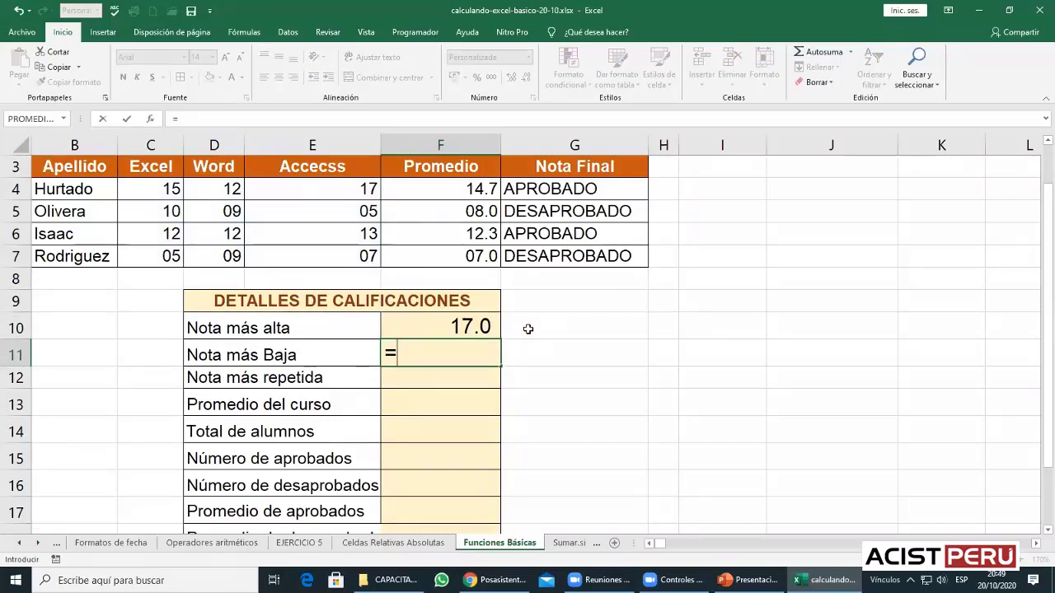
pyautogui.write('MIN(')
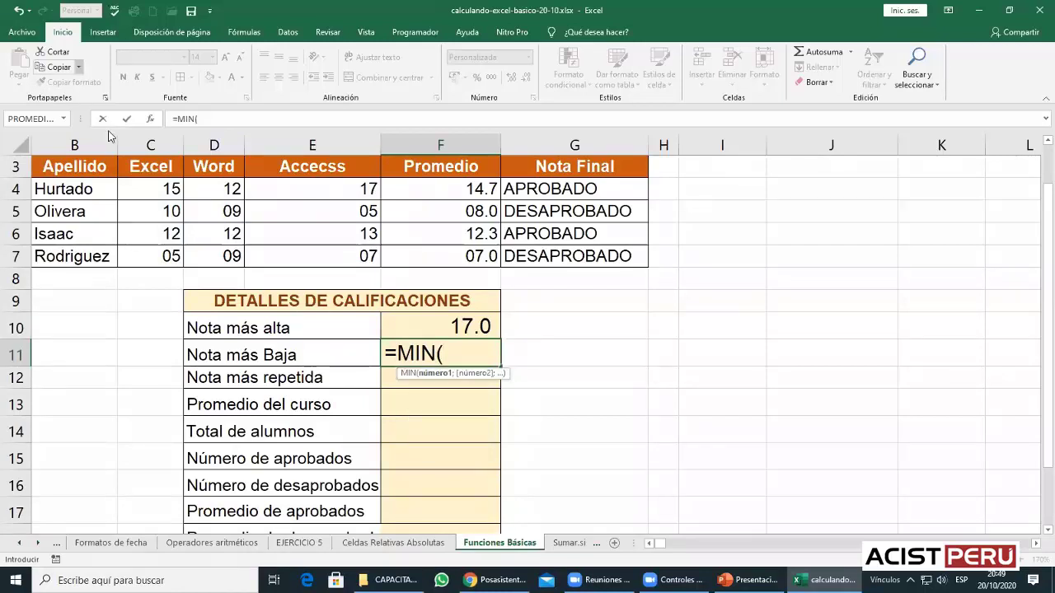
# - Complete =MIN(C4:E7) in F11 so Nota más Baja shows 5.0
pyautogui.moveTo(140, 187); pyautogui.dragTo(364, 247)
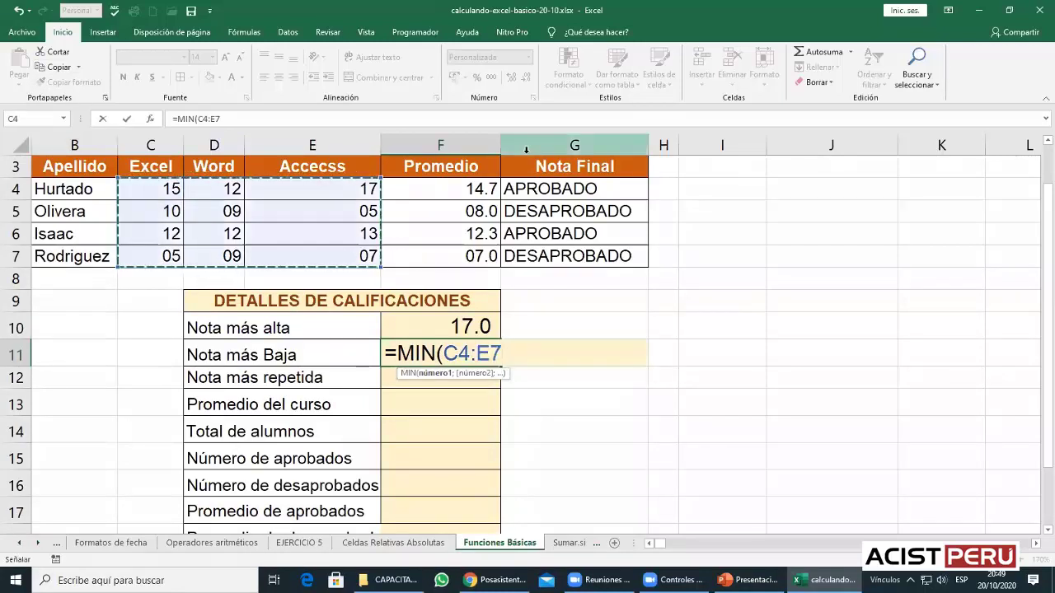
pyautogui.write(')')
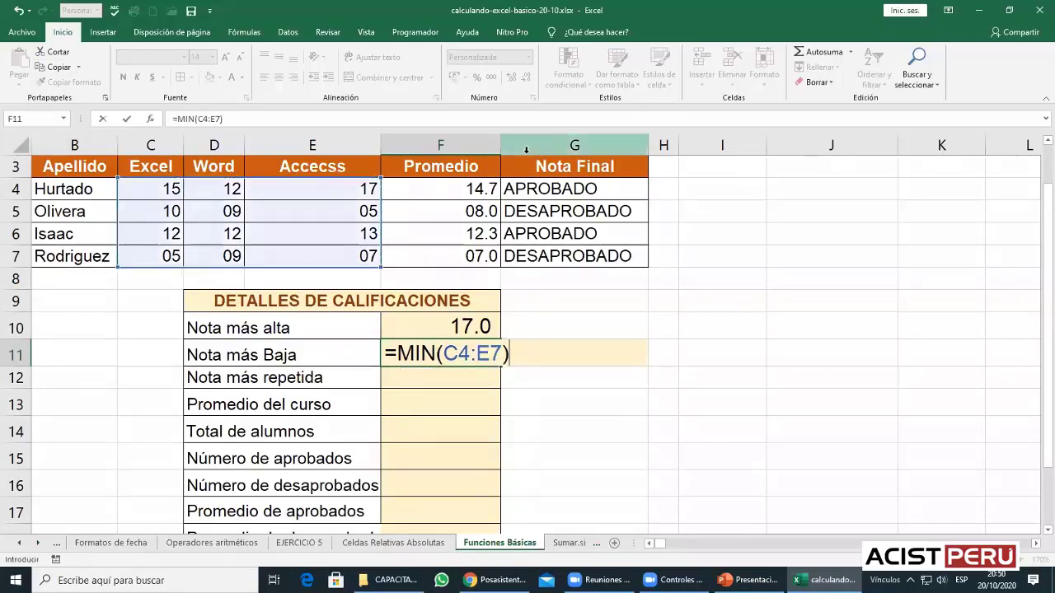
pyautogui.press('Return')
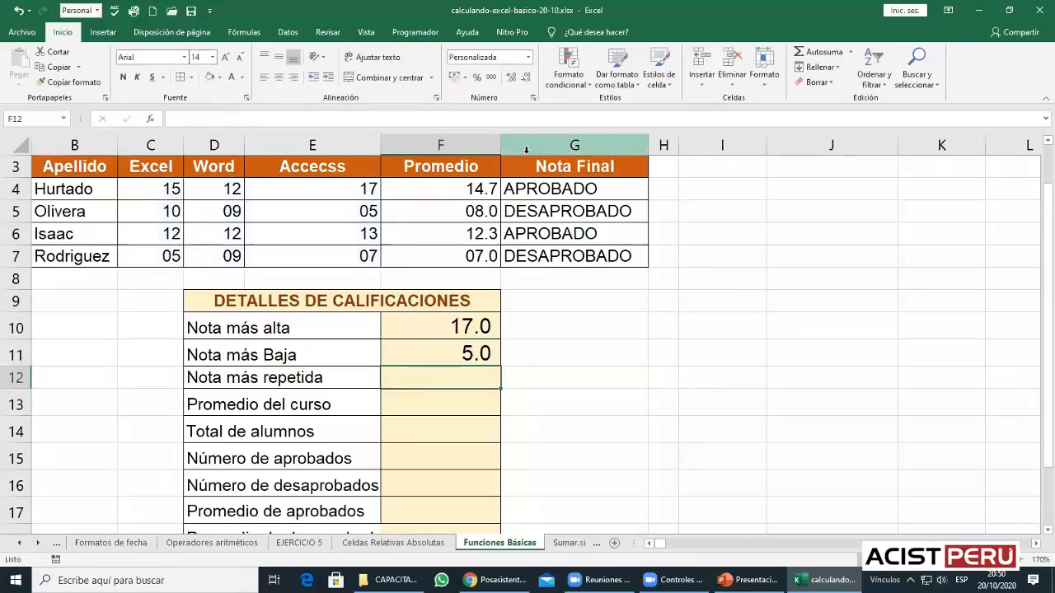
# - Enter =MODA.UNO(C4:E7) in F12 so Nota más repetida shows 12.0
pyautogui.write('=')
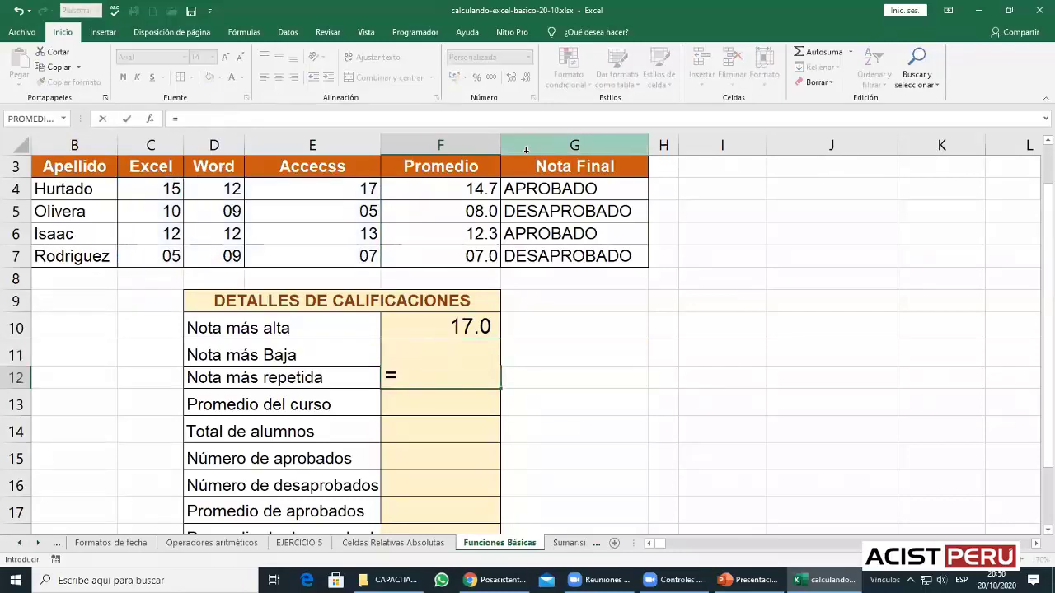
pyautogui.write('O')
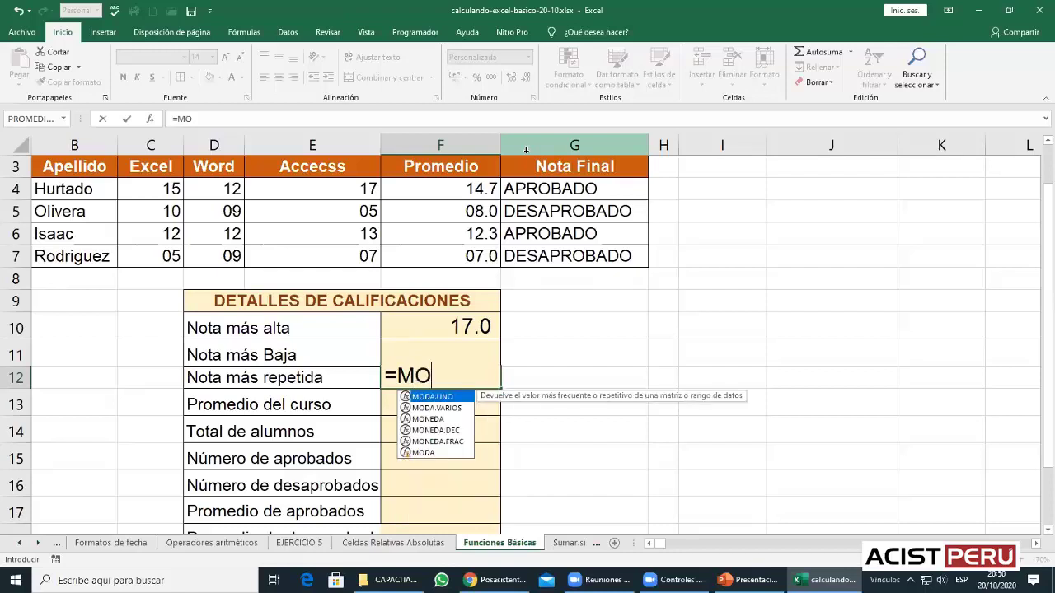
pyautogui.write('DA.')
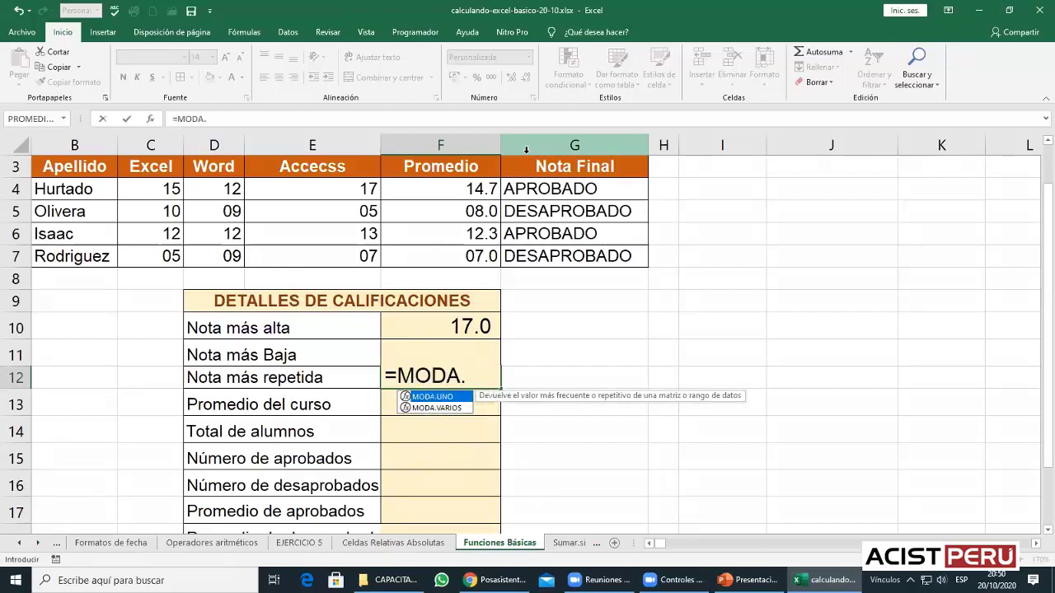
pyautogui.doubleClick(442, 397)
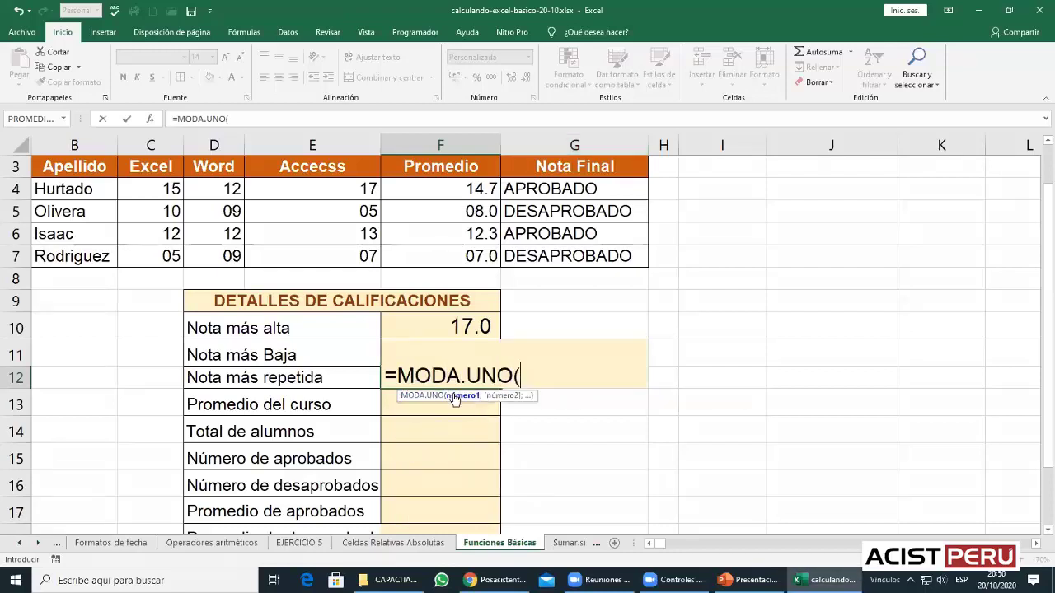
pyautogui.moveTo(131, 199)
pyautogui.mouseDown()
pyautogui.moveTo(290, 229)
pyautogui.moveTo(318, 258)
pyautogui.mouseUp()
pyautogui.write(')')
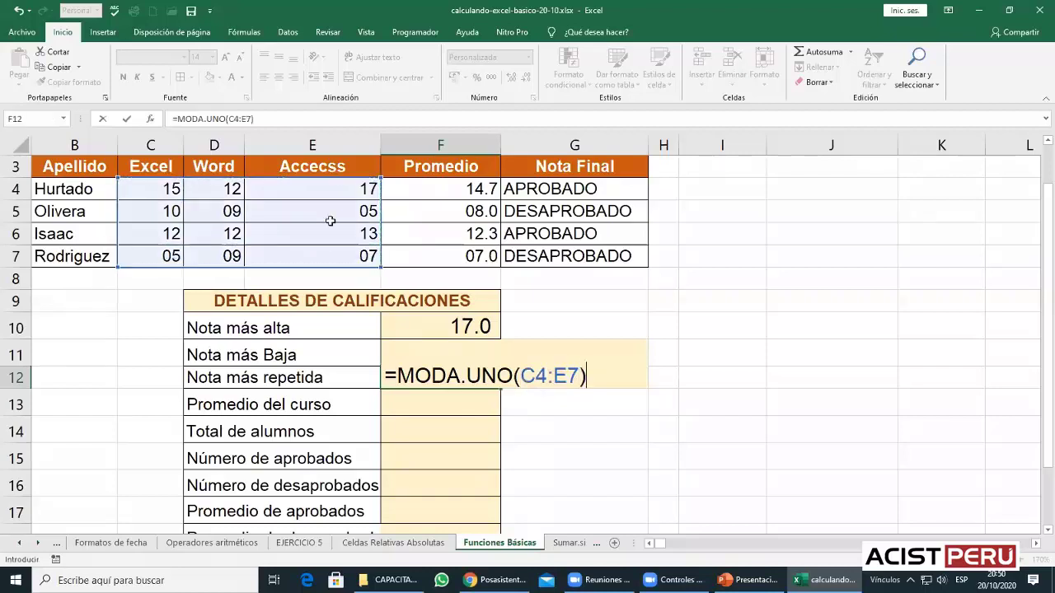
pyautogui.press('Return')
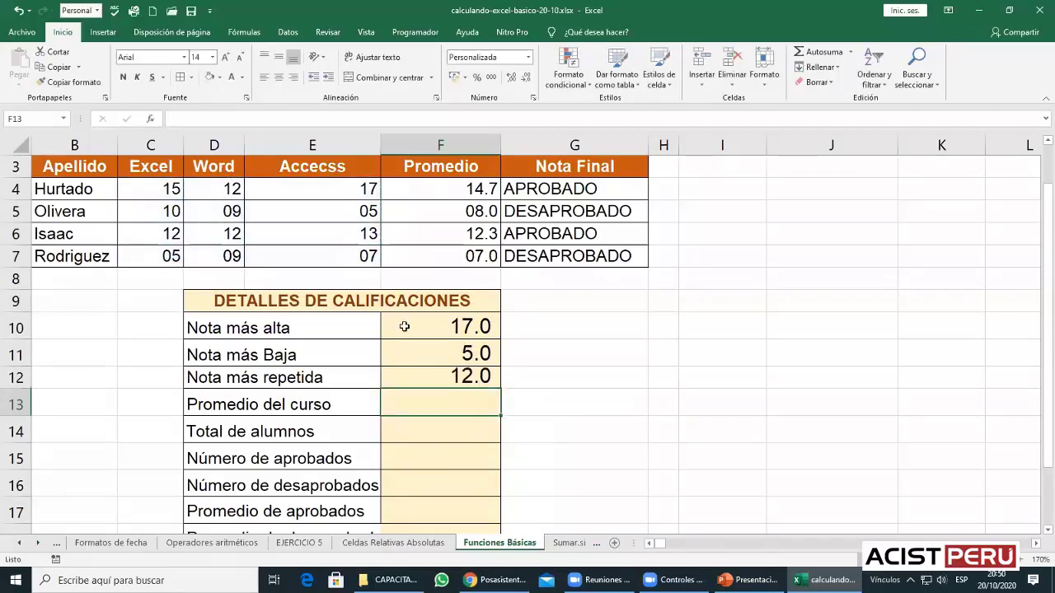
# - Verify the mode result against the repeated 12 in C6 and D6
pyautogui.click(411, 372)
pyautogui.click(167, 235)
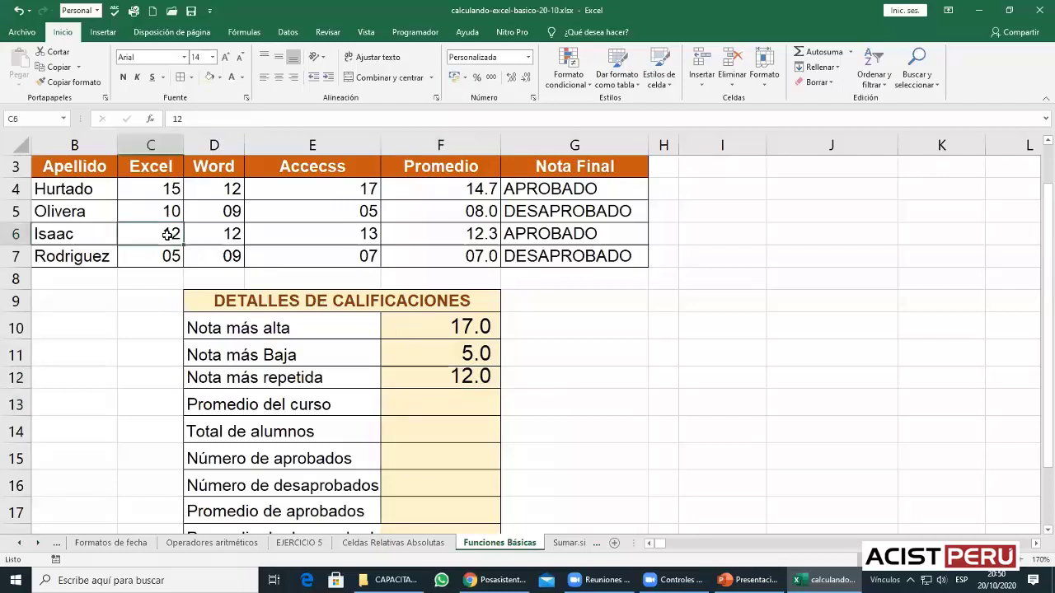
pyautogui.click(210, 234)
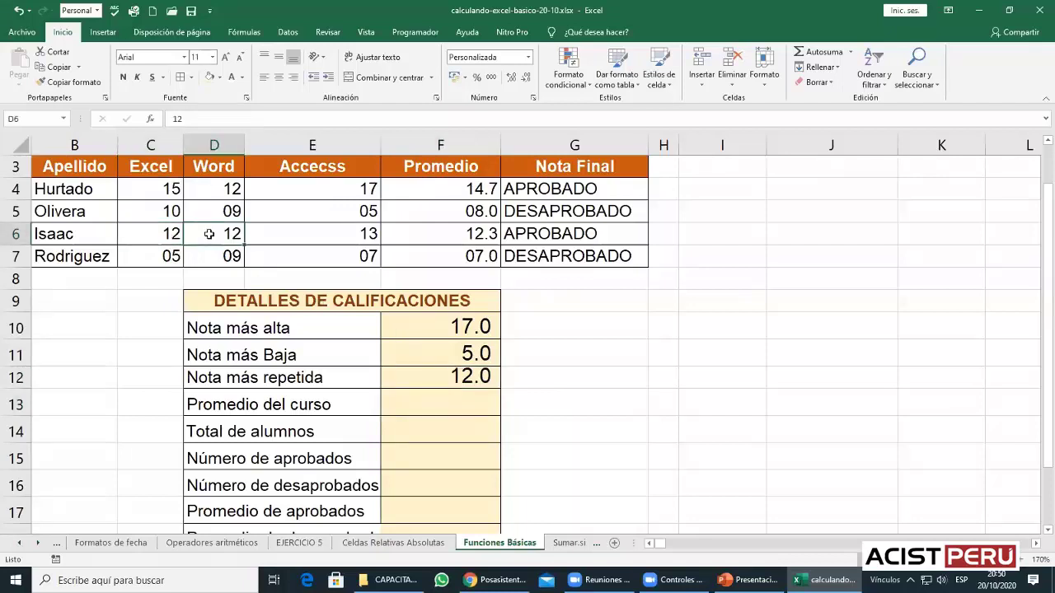
pyautogui.click(443, 379)
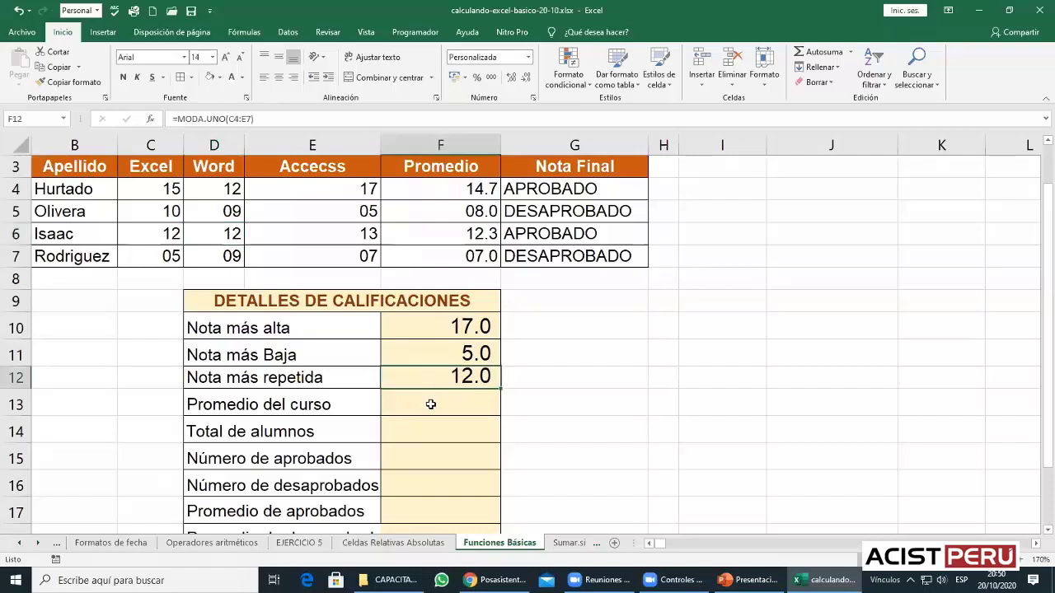
pyautogui.click(431, 402)
# - Enter =PROMEDIO(F4:F7) in F13 for a course average of 10.5
pyautogui.write('=')
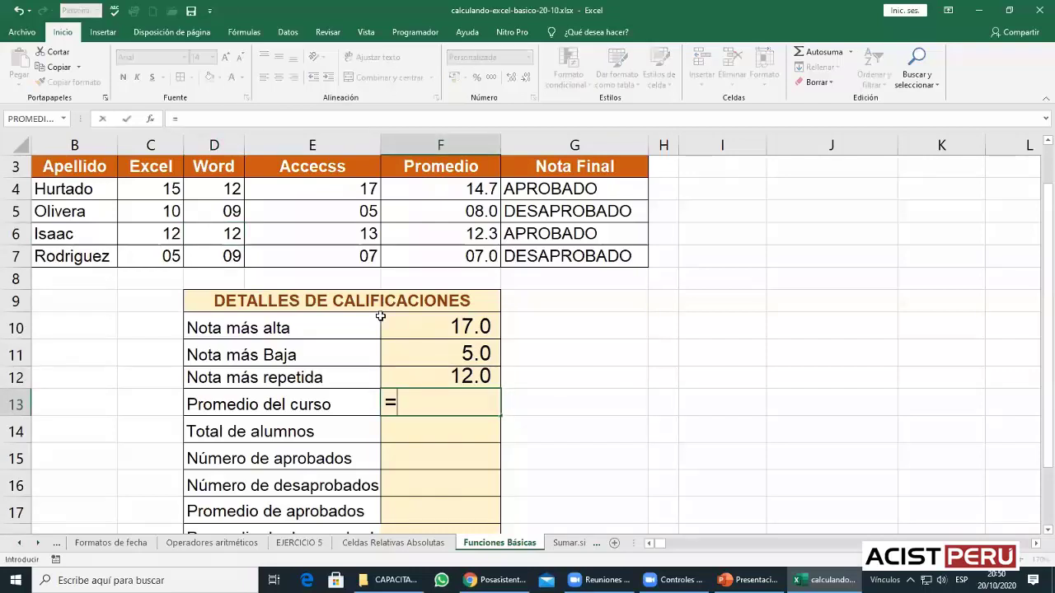
pyautogui.write('PROMEDIO(')
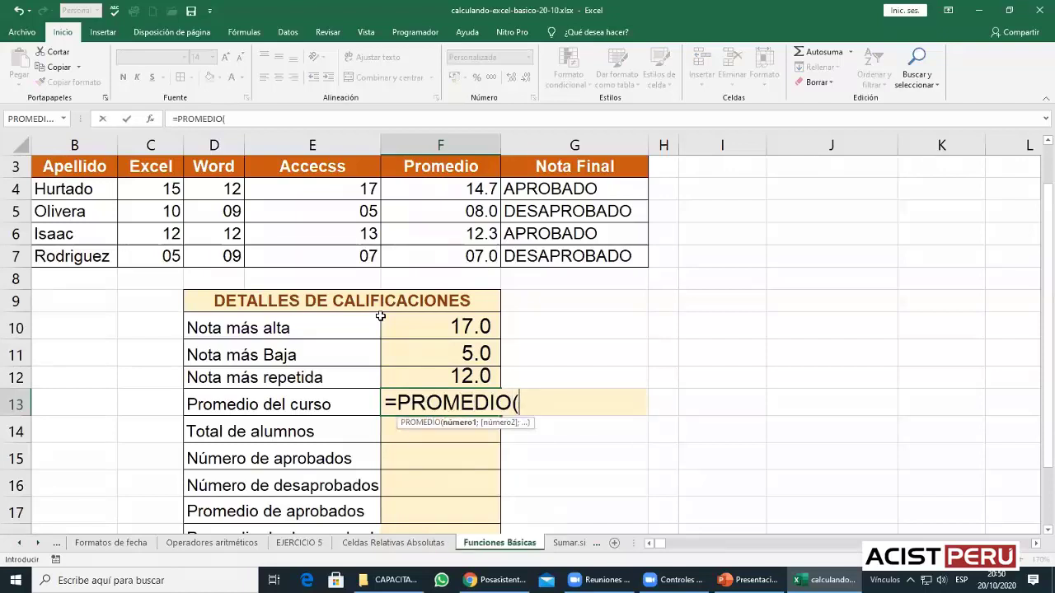
pyautogui.moveTo(477, 192); pyautogui.dragTo(464, 250)
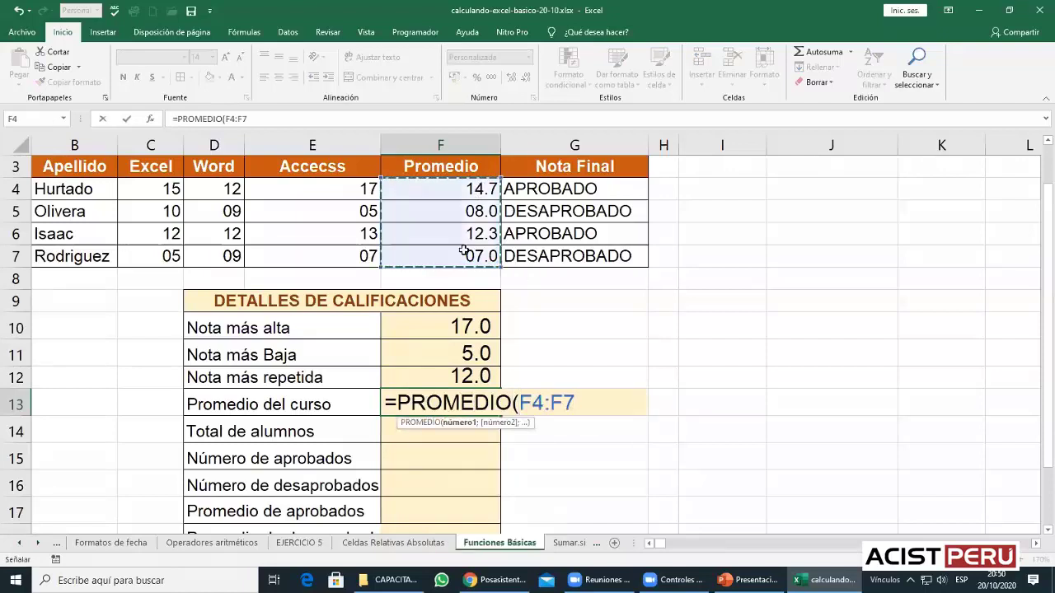
pyautogui.write(')')
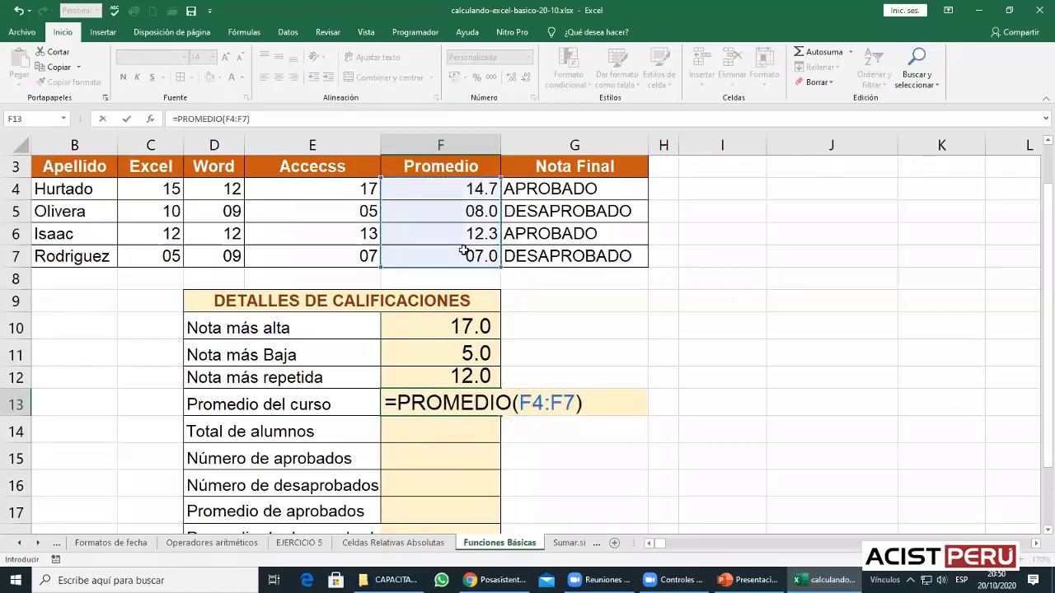
pyautogui.press('Return')
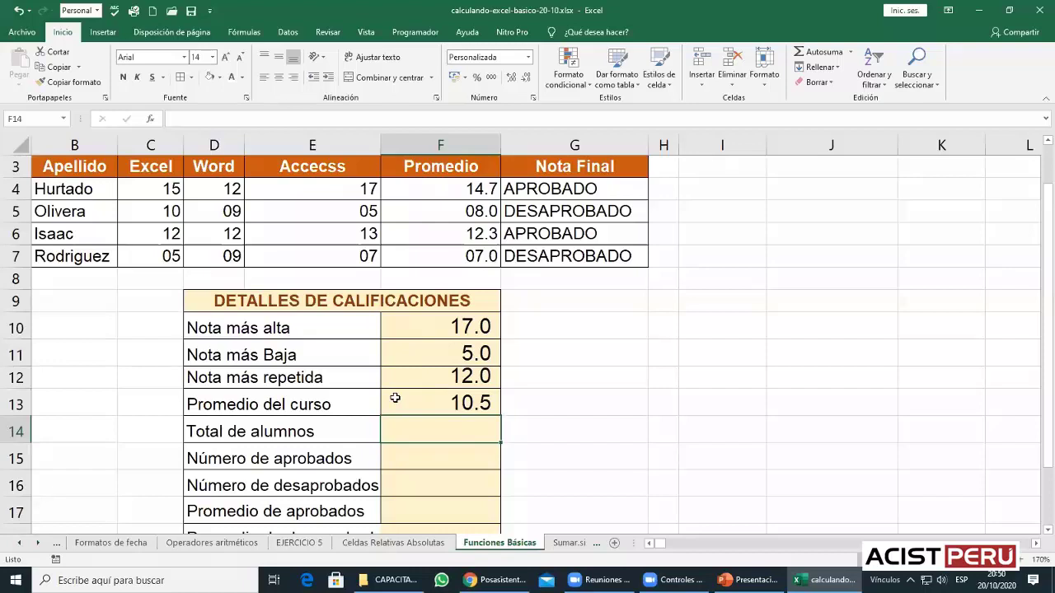
# - Enter =CONTARA(B4:B7) in F14 to count 4 students
pyautogui.write('=CO')
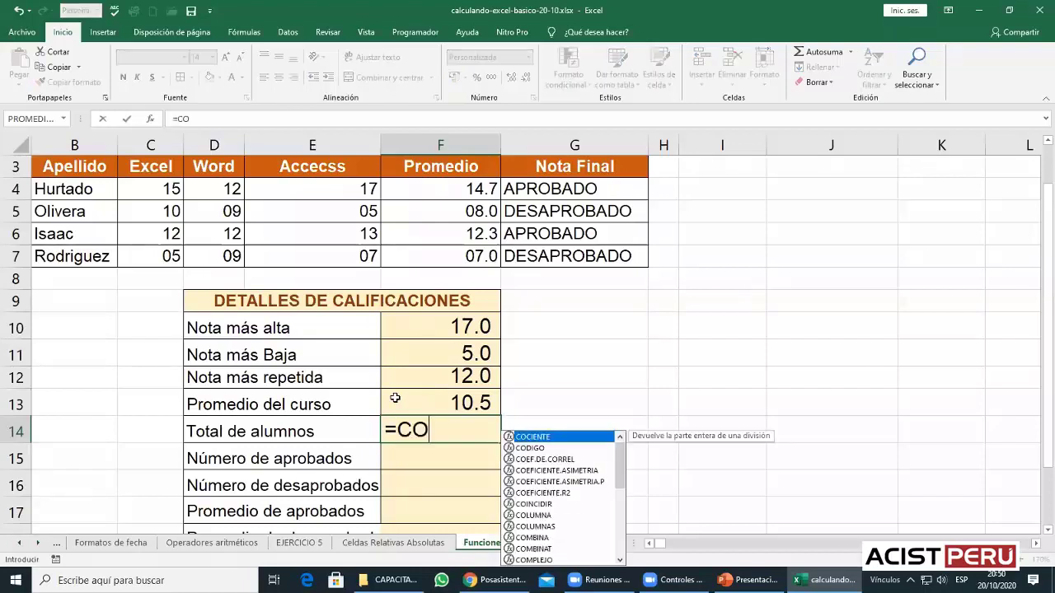
pyautogui.write('NTARA')
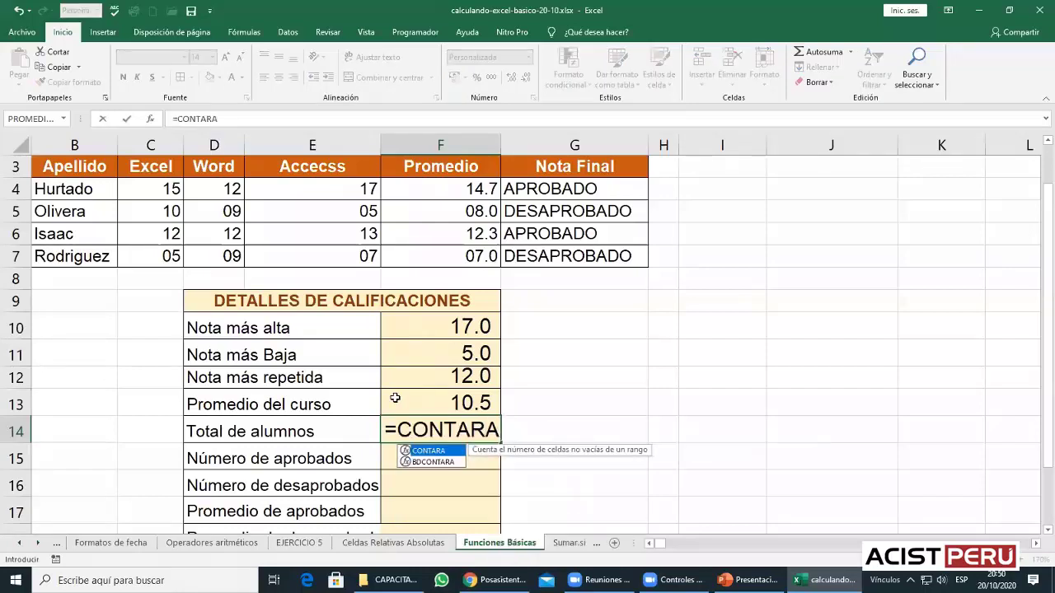
pyautogui.write('(')
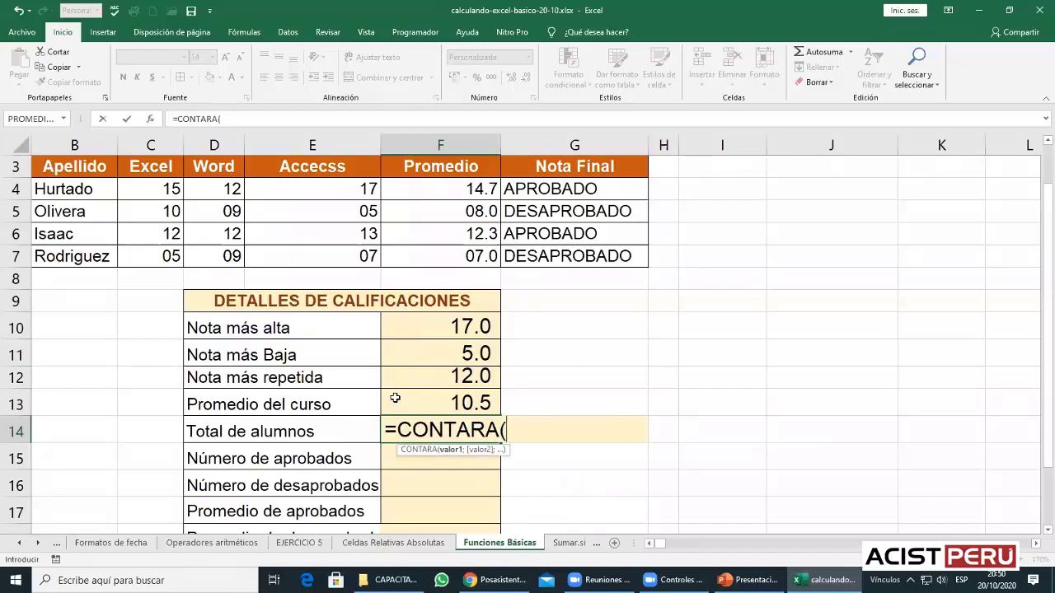
pyautogui.moveTo(52, 188); pyautogui.dragTo(52, 247)
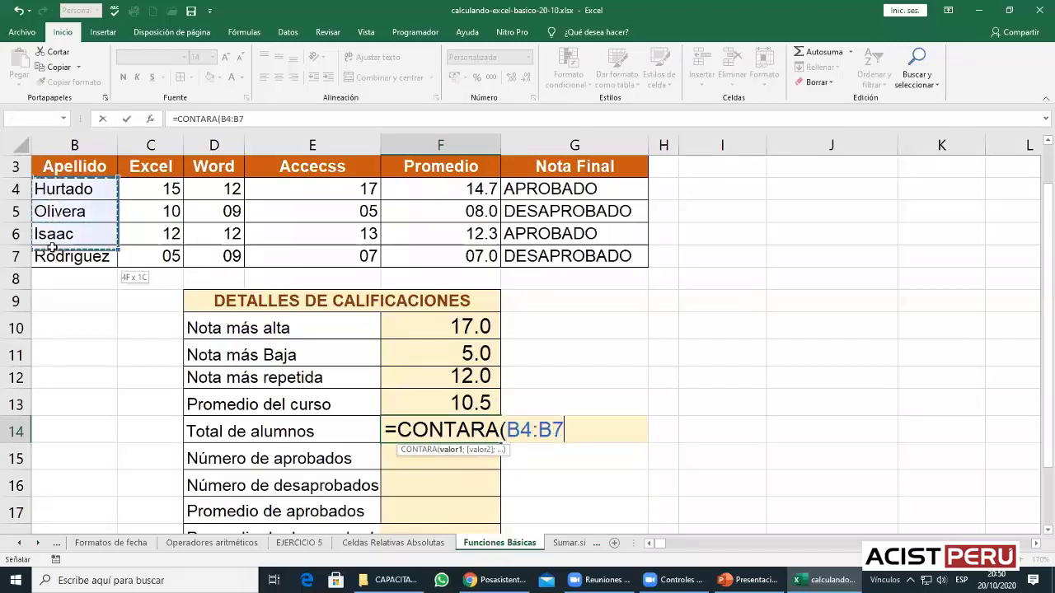
pyautogui.write(')')
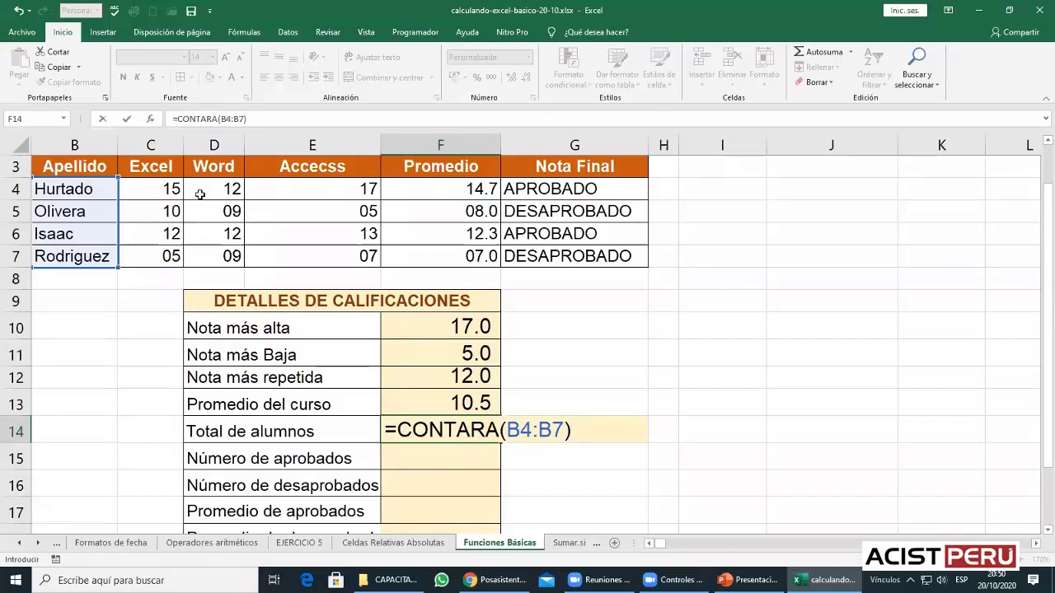
pyautogui.press('Return')
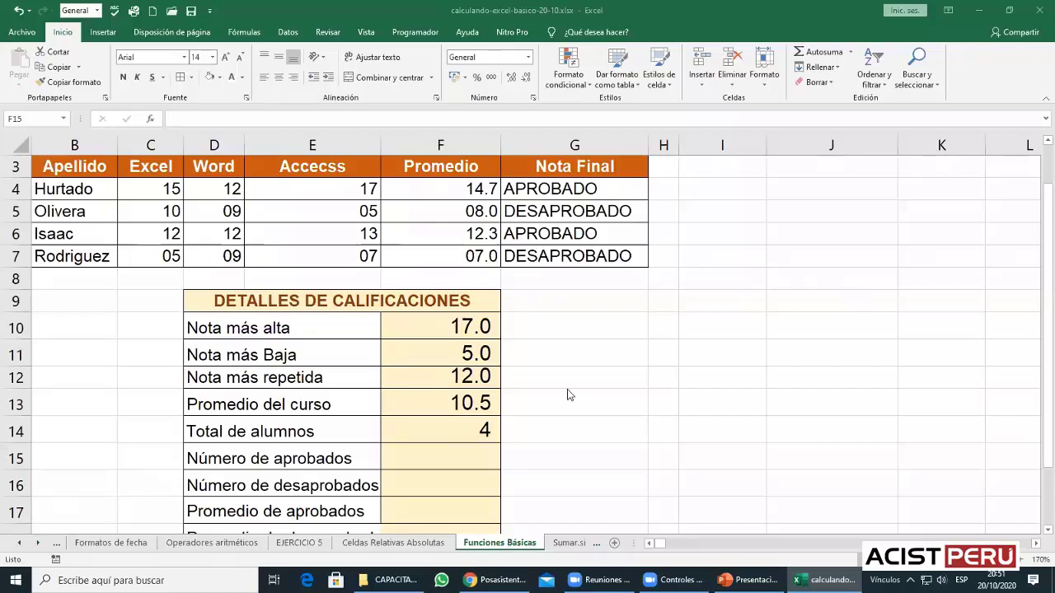
# - Enter =CONTAR.SI(F4:F7;>=10.5) in F15 to count passing averages
pyautogui.click(480, 448)
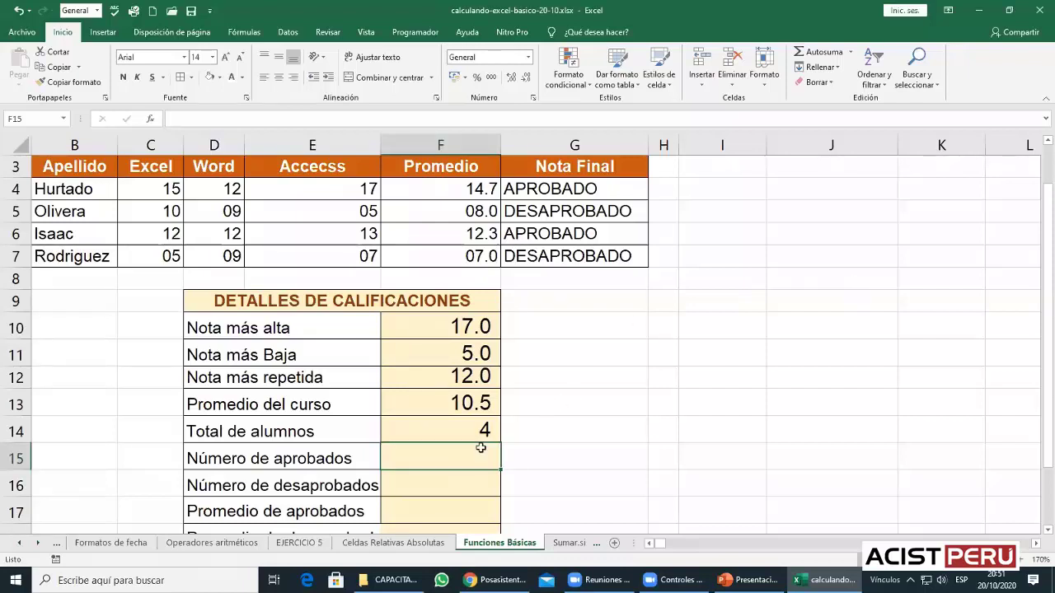
pyautogui.click(569, 430)
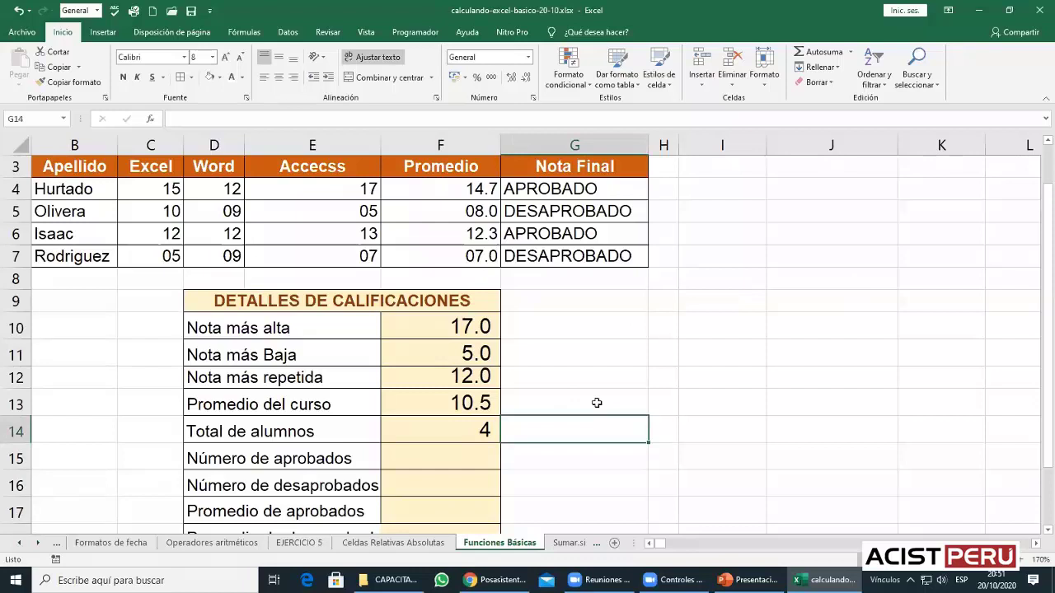
pyautogui.click(498, 445)
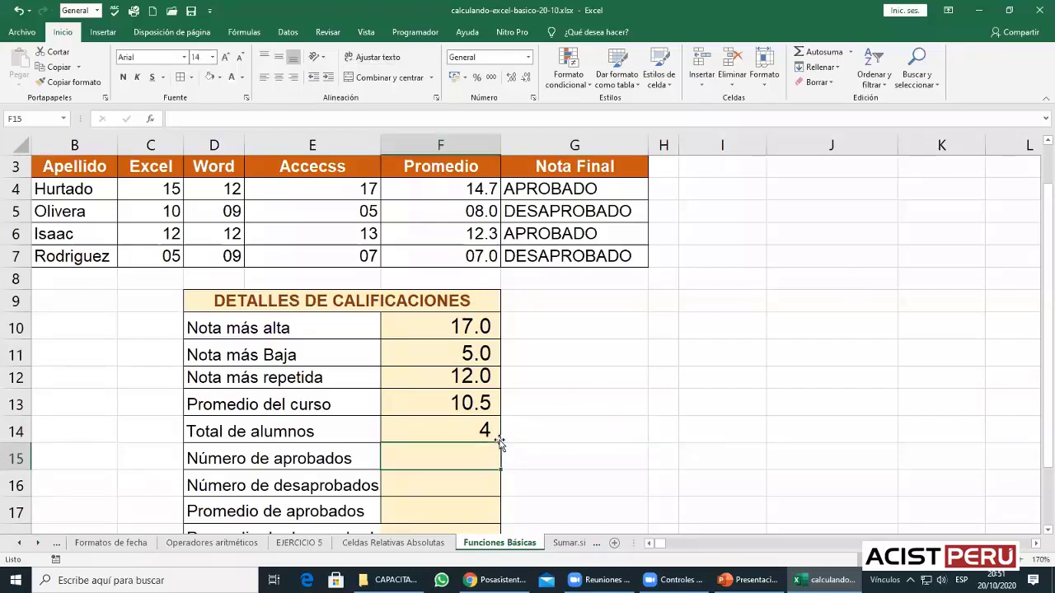
pyautogui.write('=')
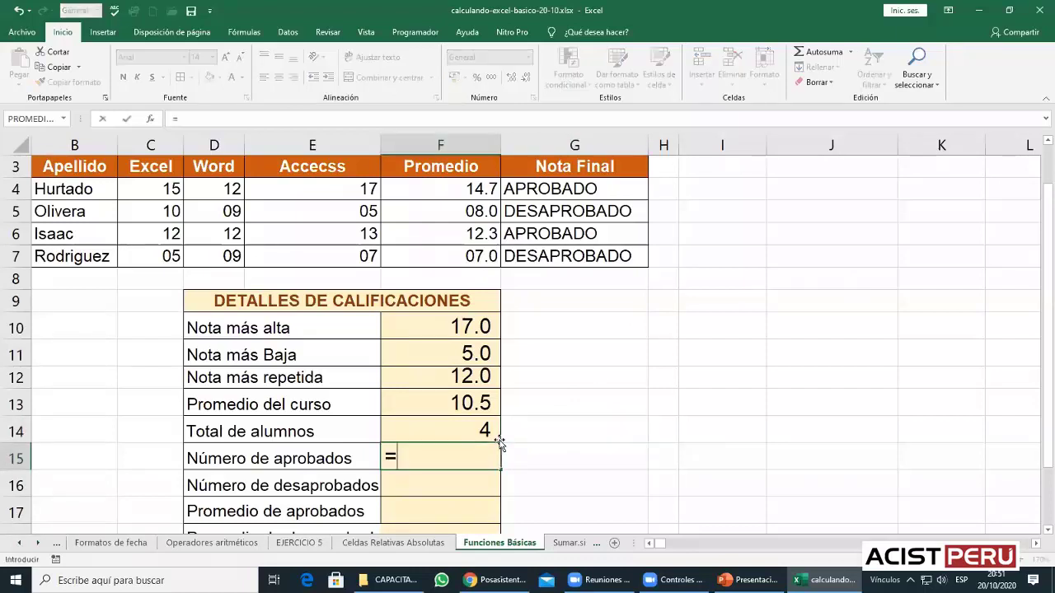
pyautogui.write('CONTAR.')
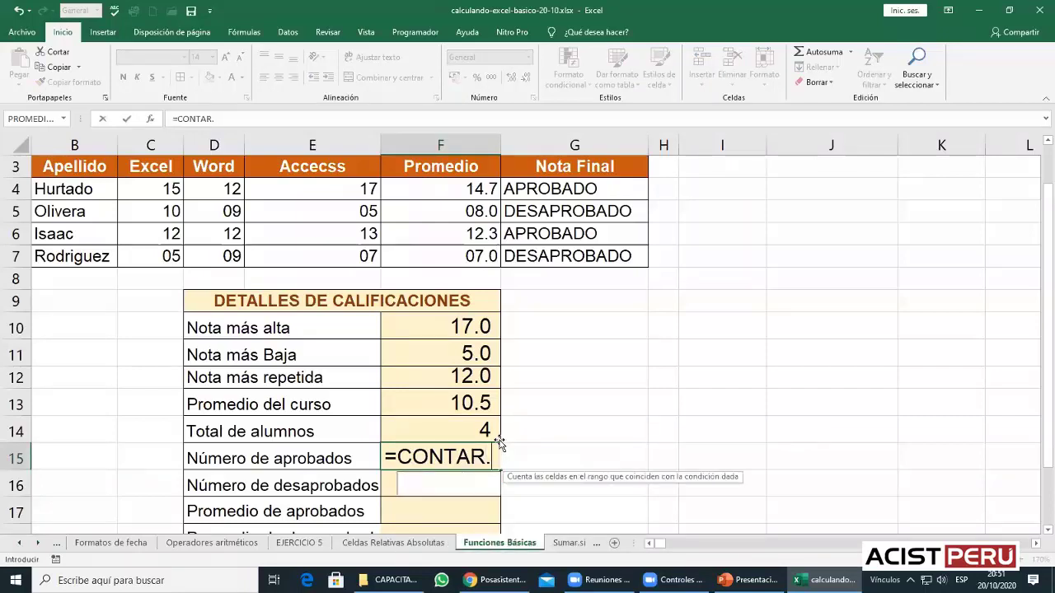
pyautogui.write('SI(')
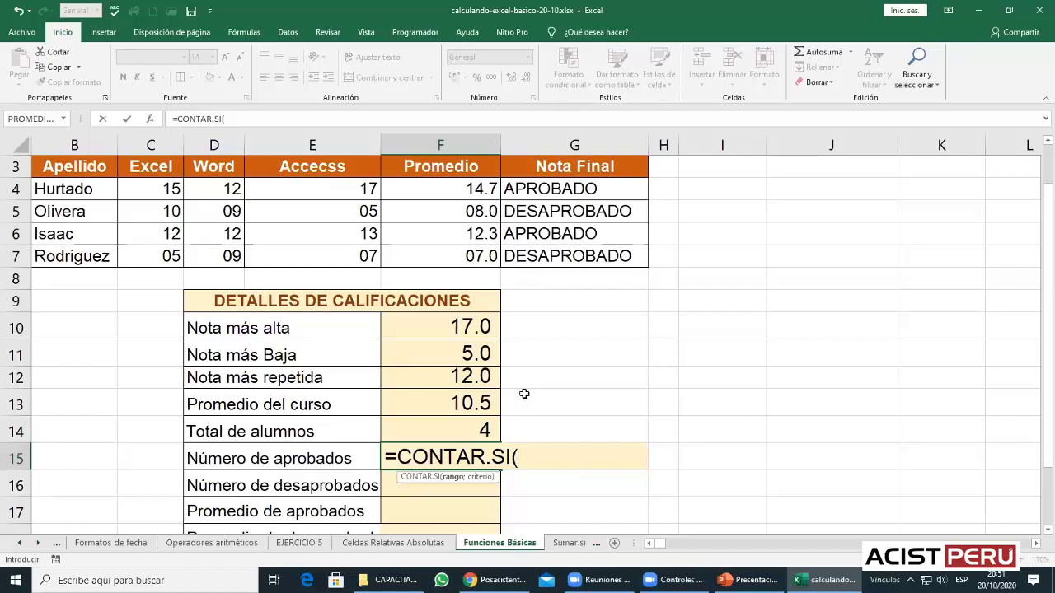
pyautogui.moveTo(460, 192); pyautogui.dragTo(460, 254)
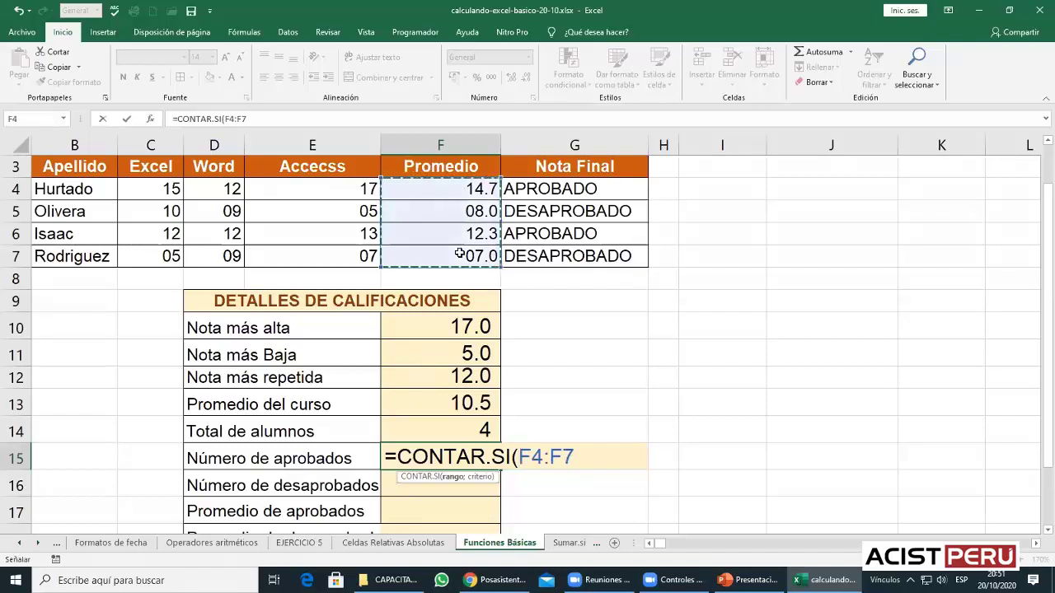
pyautogui.write(';')
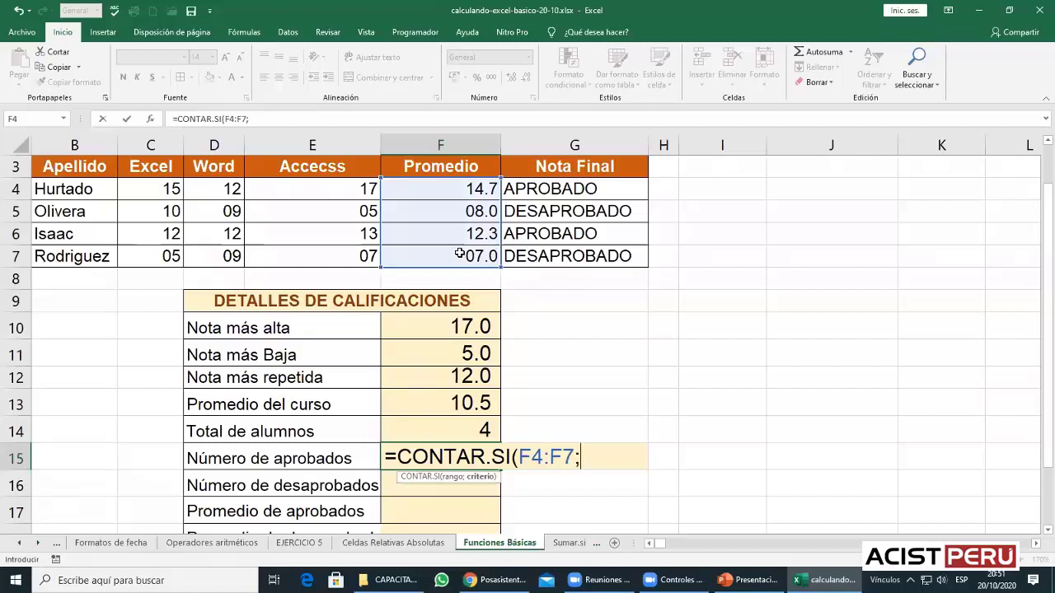
pyautogui.write('>')
pyautogui.write('=10.5')
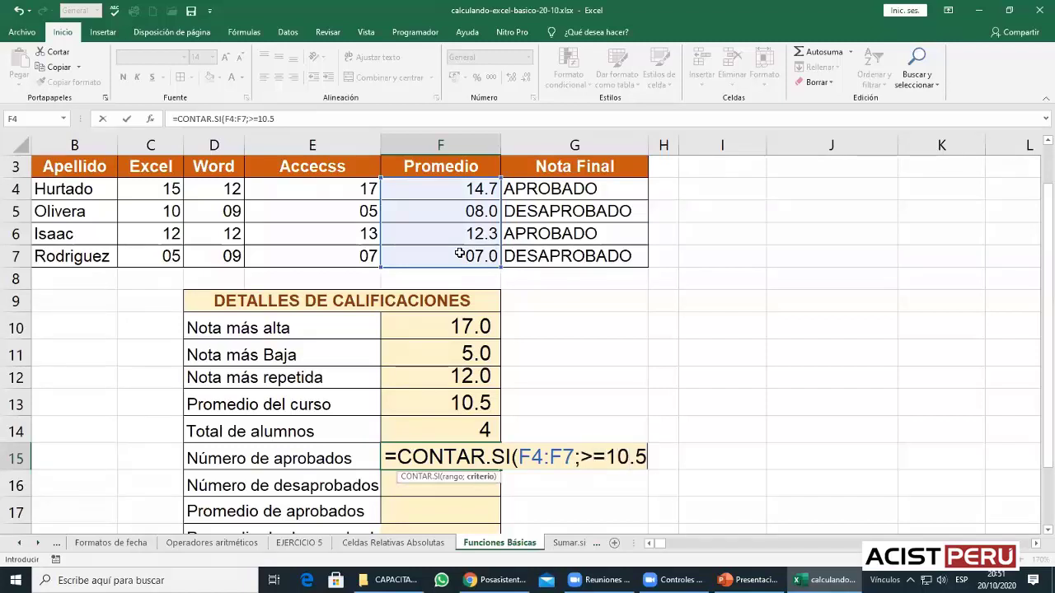
pyautogui.write(')')
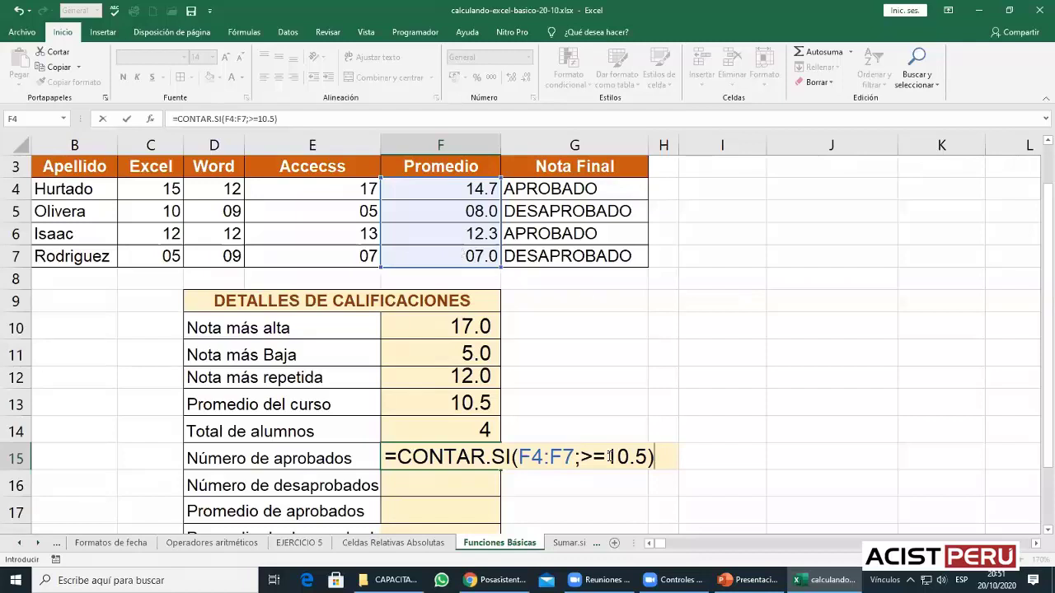
pyautogui.moveTo(576, 455); pyautogui.dragTo(651, 455)
pyautogui.click(663, 456)
pyautogui.press('Return')
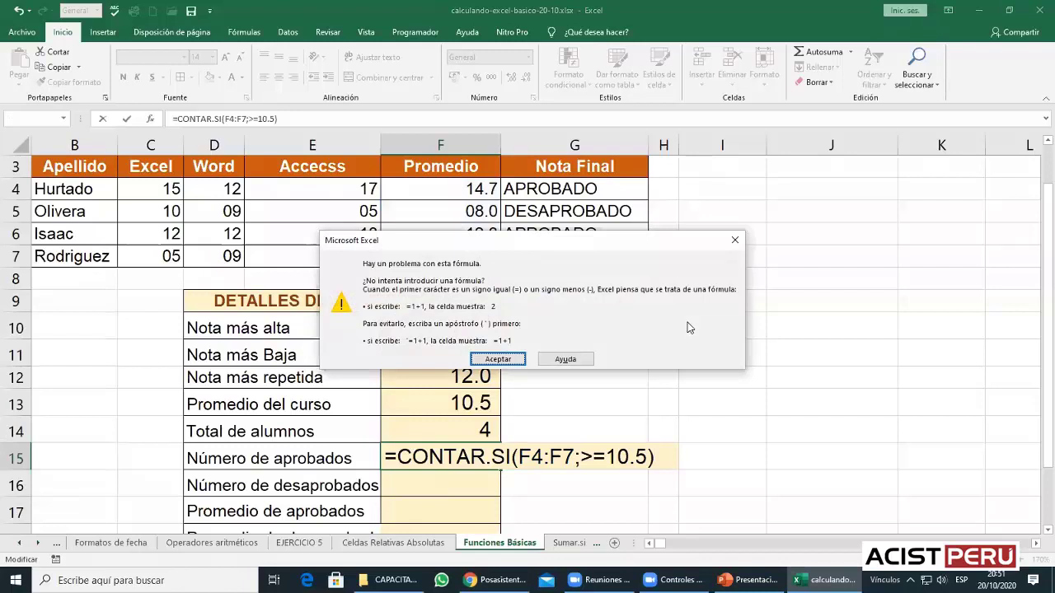
# - Fix the formula error by quoting the criterion as ">=10.5", so F15 shows 2
pyautogui.press('Return')
pyautogui.press('Return')
pyautogui.press('Return')
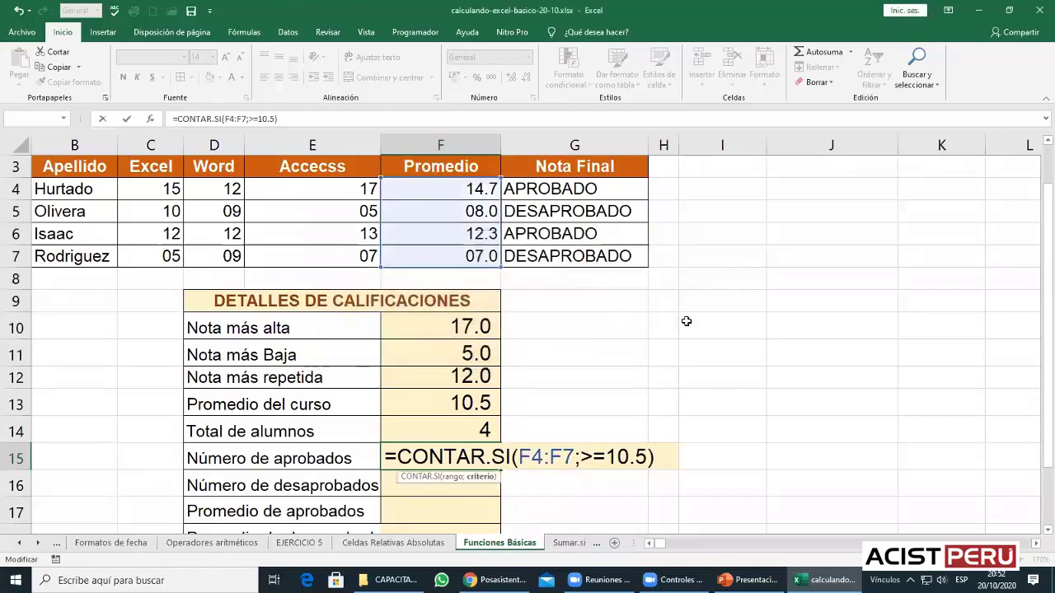
pyautogui.write('"')
pyautogui.press('Right')
pyautogui.press('Right')
pyautogui.press('Right')
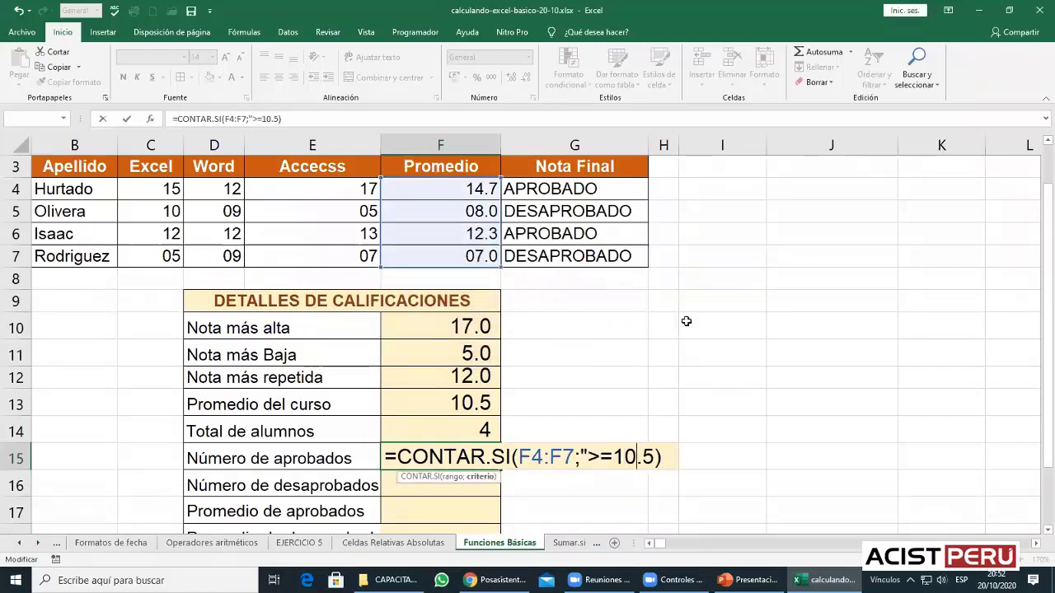
pyautogui.press('BackSpace')
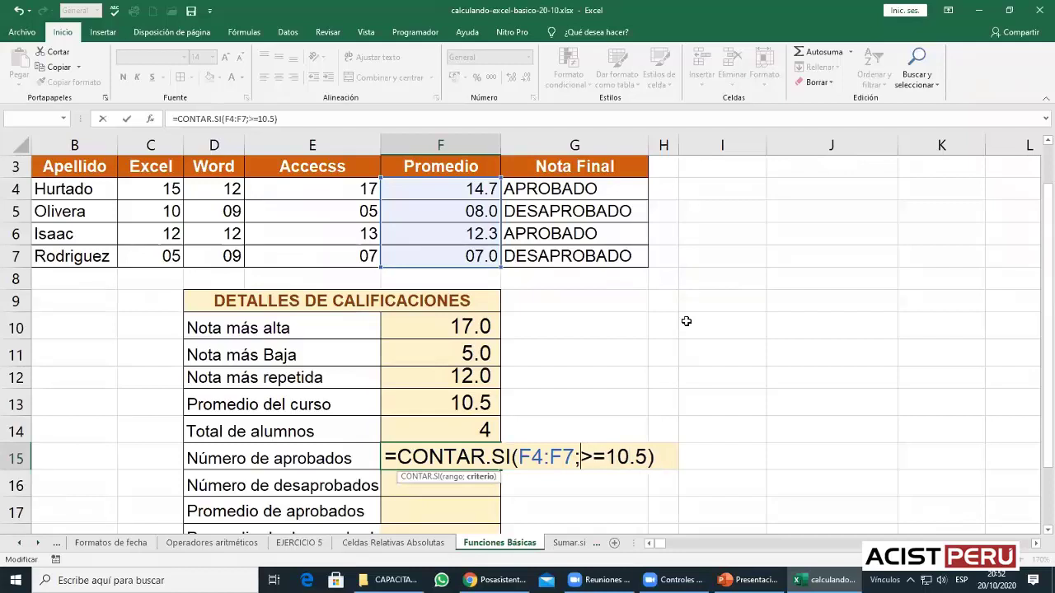
pyautogui.press('Return')
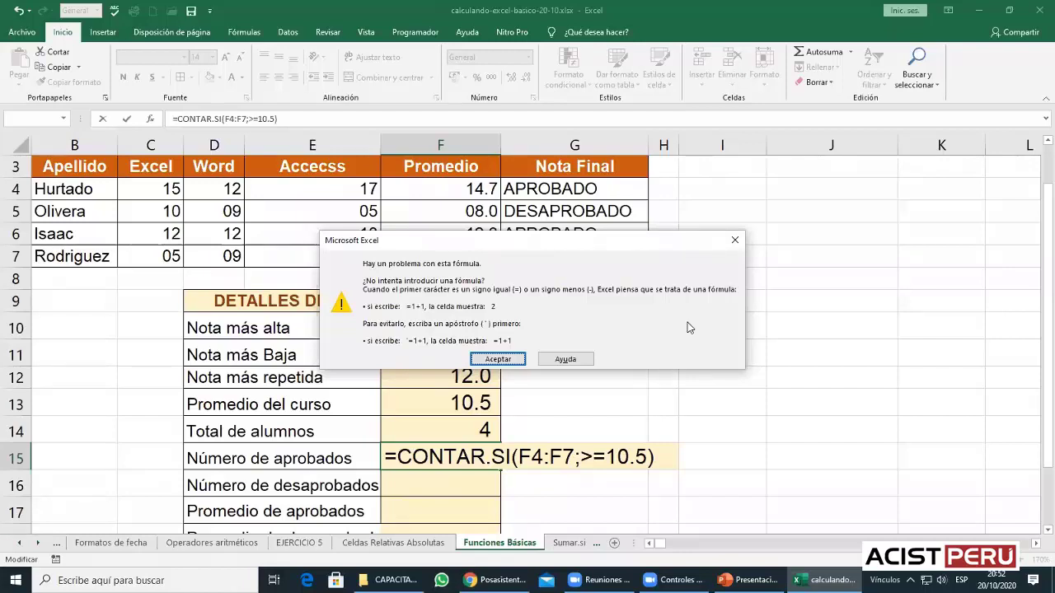
pyautogui.press('Return')
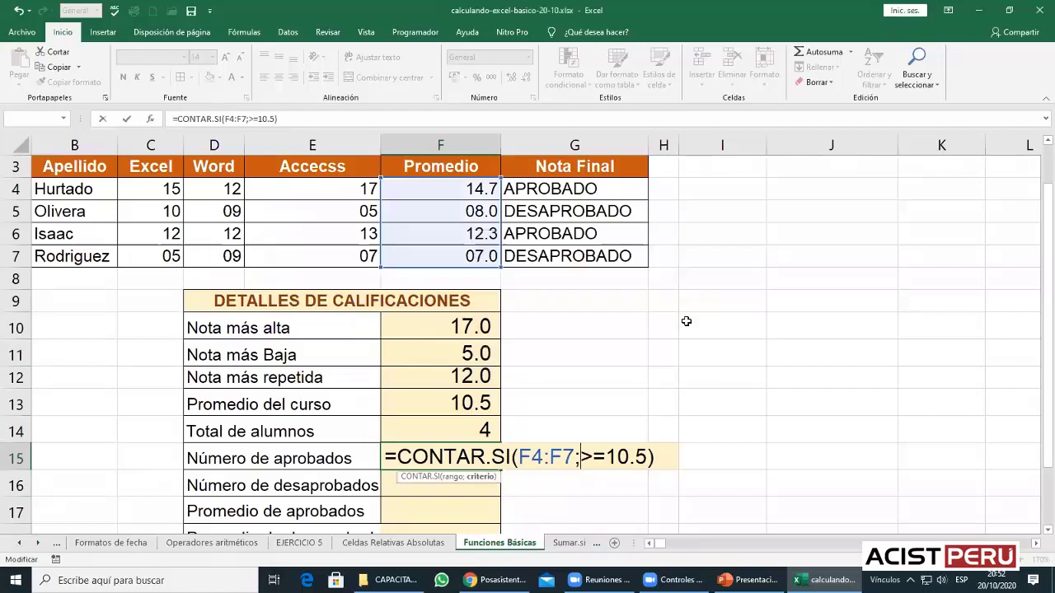
pyautogui.write('"')
pyautogui.press('Right')
pyautogui.press('Right')
pyautogui.press('Right')
pyautogui.press('Right')
pyautogui.press('Right')
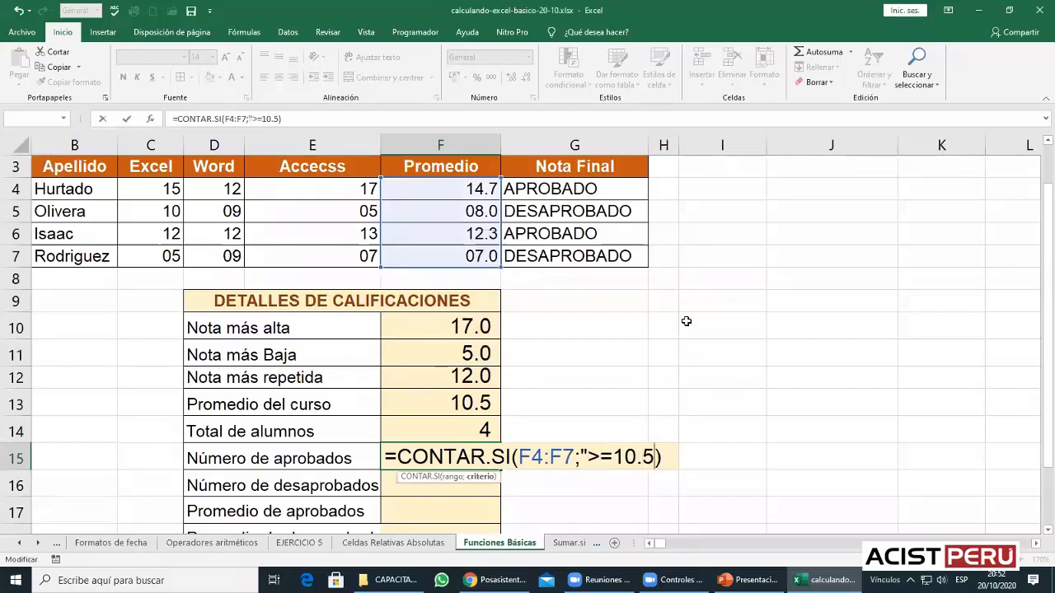
pyautogui.press('Right')
pyautogui.write('"')
pyautogui.hotkey('ctrl', 'Return')
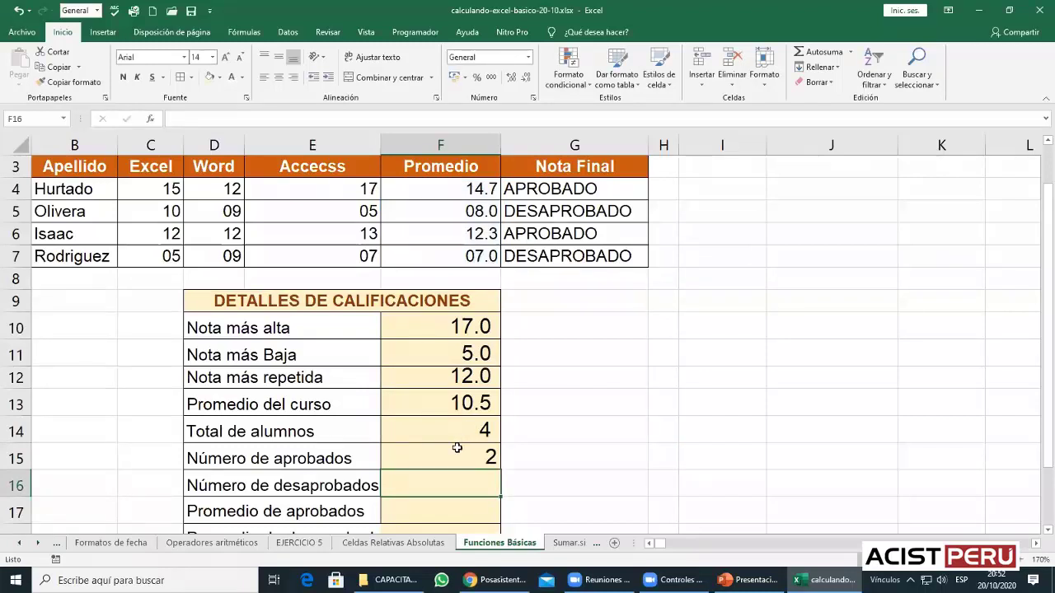
# - Enter =CONTAR.SI(F4:F7;"<10.5") in F16, counting 2 failing averages
pyautogui.scroll(-2, 549, 401)
pyautogui.scroll(-1, 544, 399)
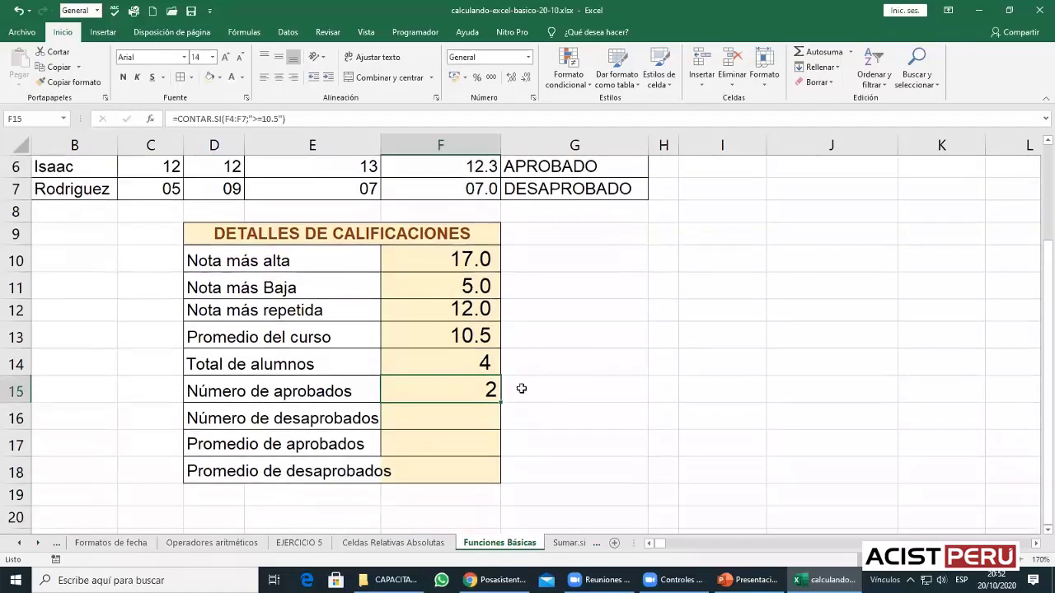
pyautogui.doubleClick(471, 389)
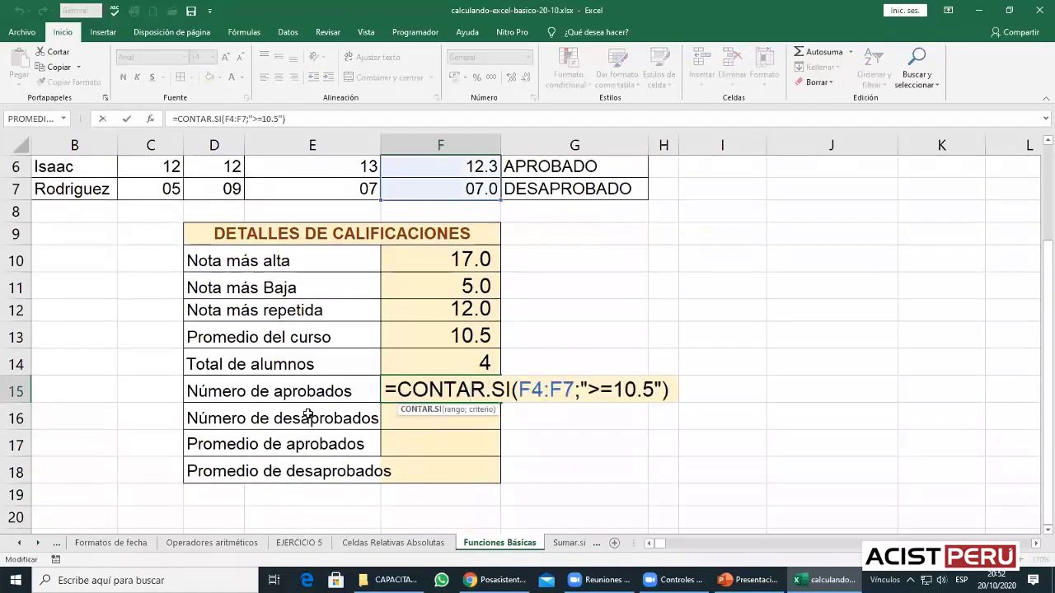
pyautogui.press('Escape')
pyautogui.click(416, 414)
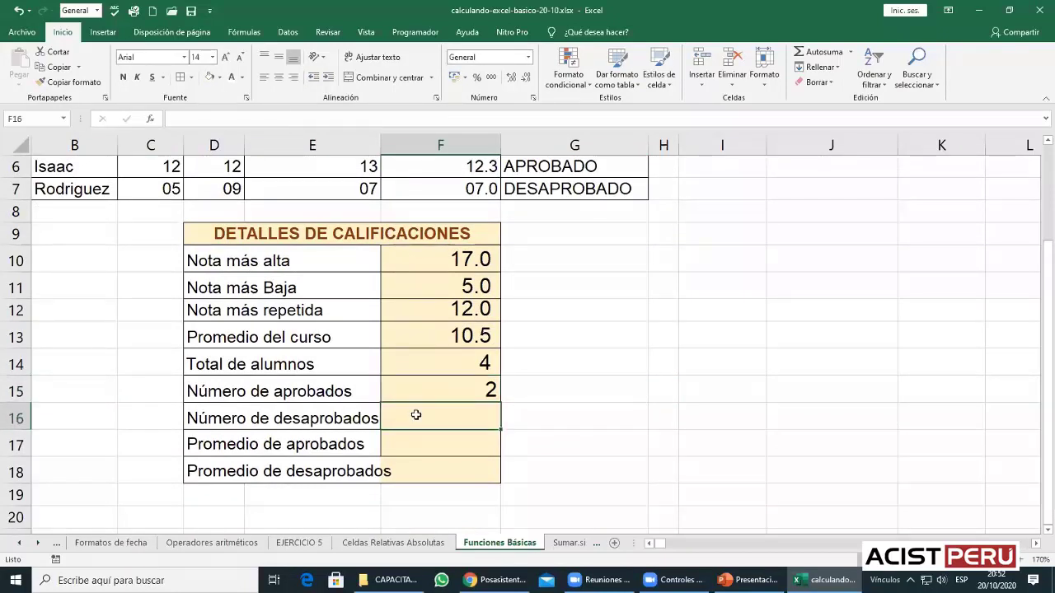
pyautogui.write('=CONTAR')
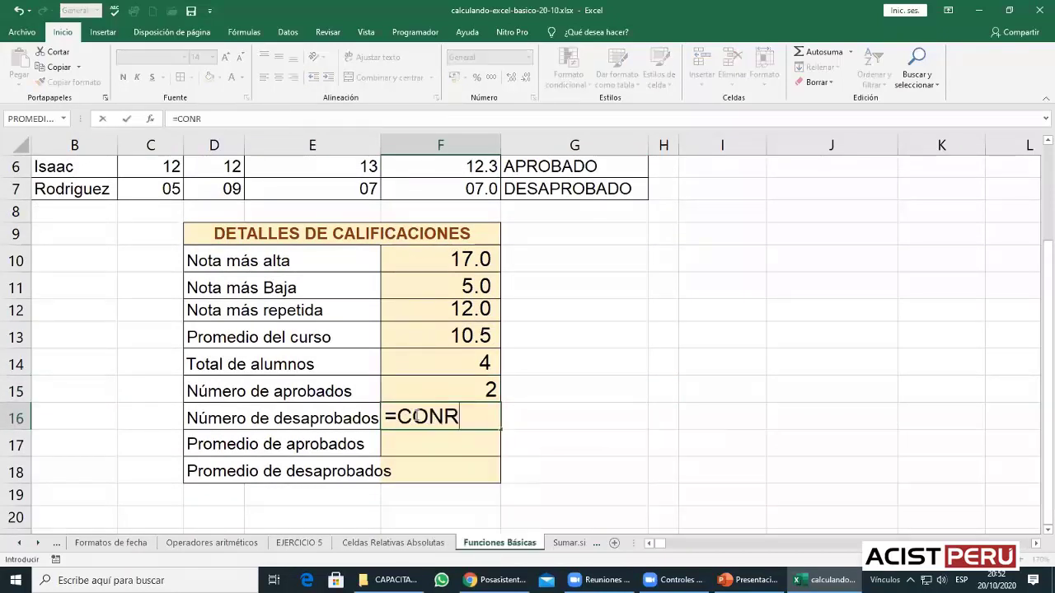
pyautogui.press('BackSpace')
pyautogui.write('TAR')
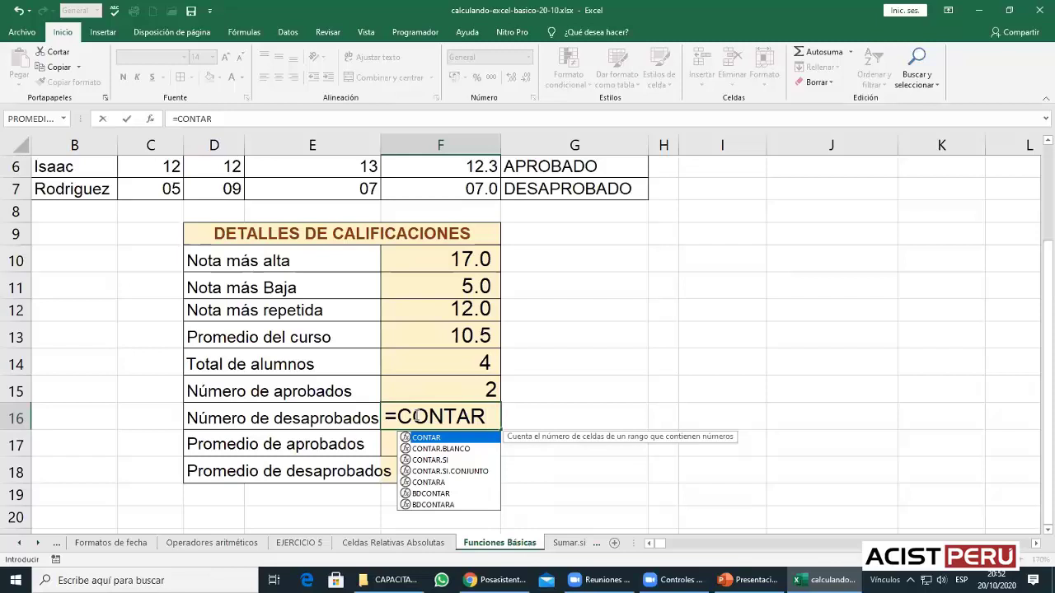
pyautogui.write('.SI(')
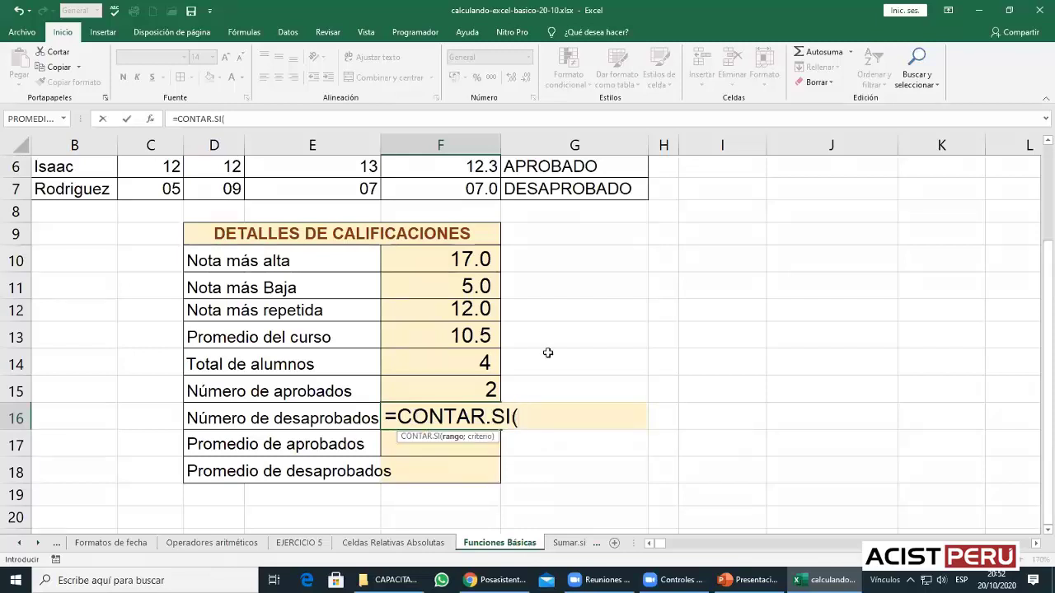
pyautogui.scroll(1, 548, 353)
pyautogui.moveTo(453, 189); pyautogui.dragTo(455, 248)
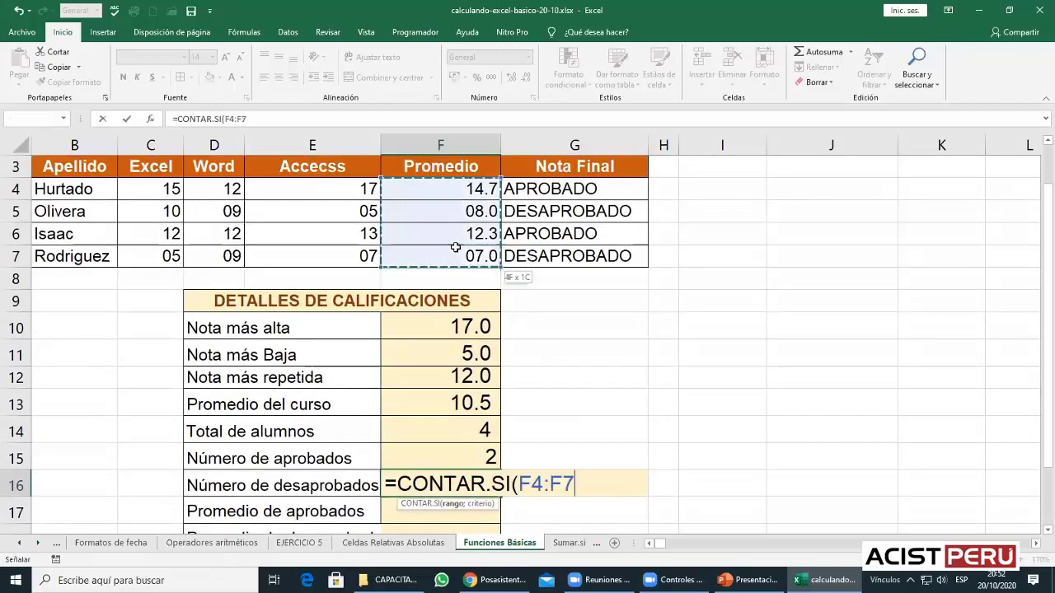
pyautogui.write(';')
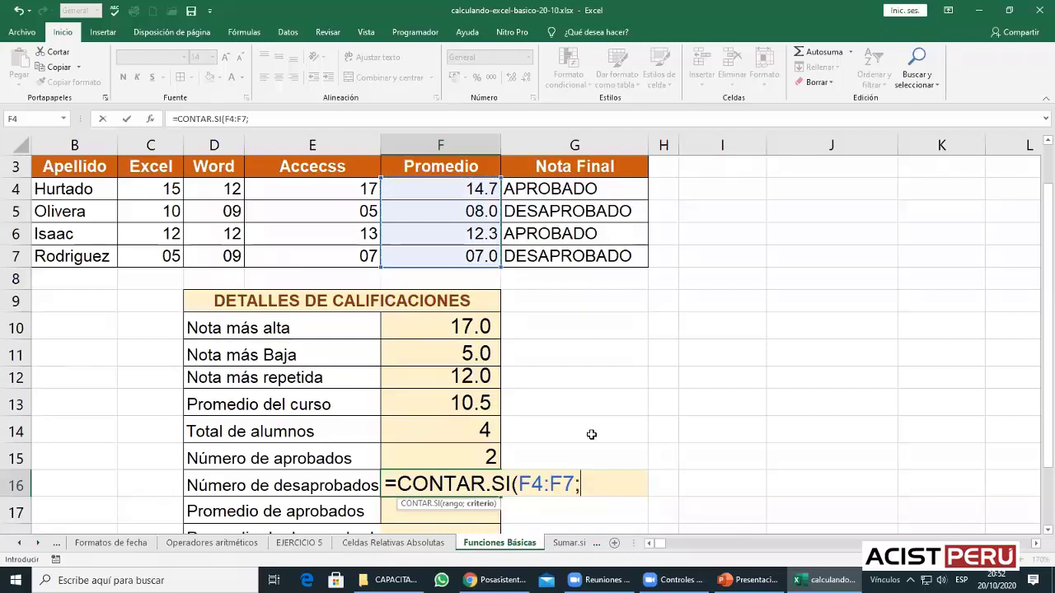
pyautogui.write('"<')
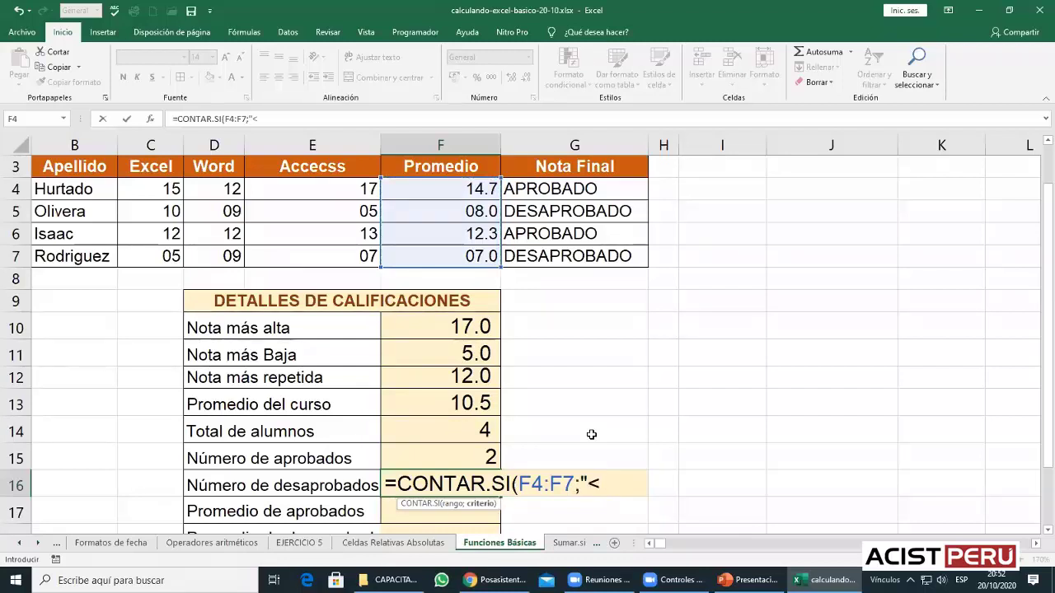
pyautogui.write('10.5"')
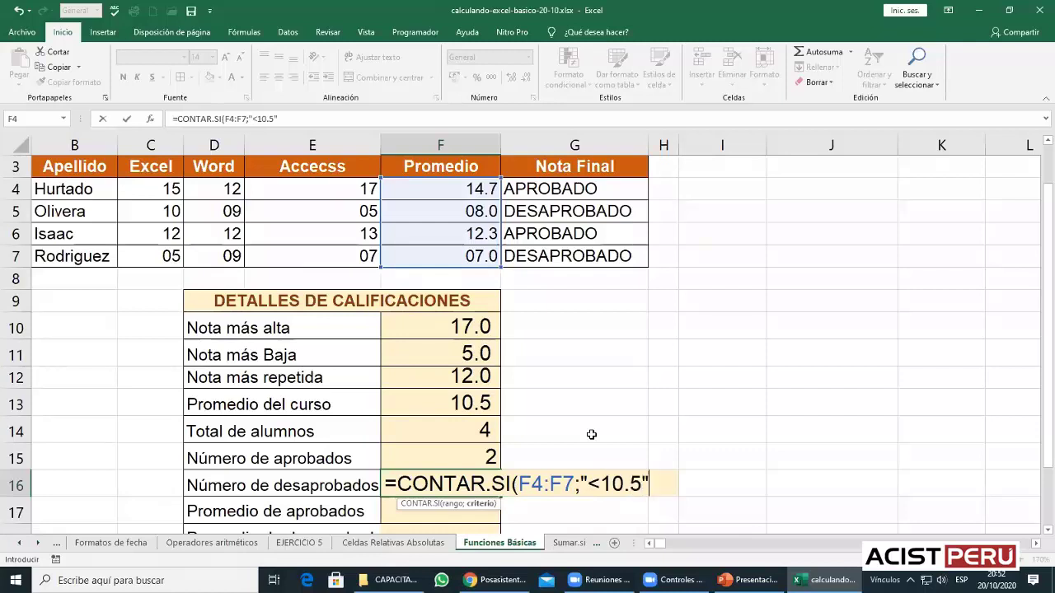
pyautogui.write(')')
pyautogui.press('Return')
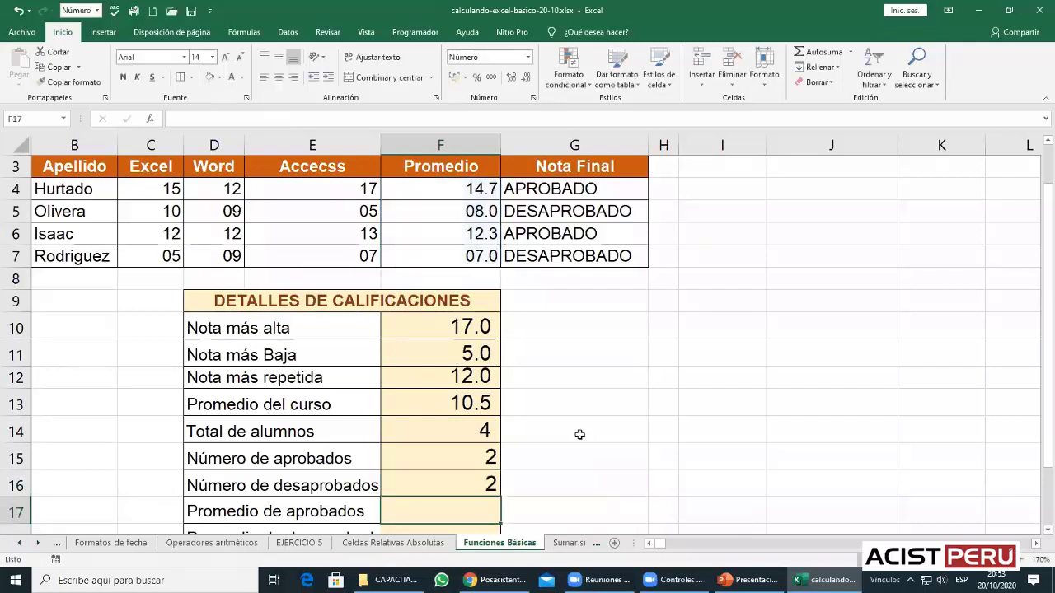
pyautogui.press('Up')
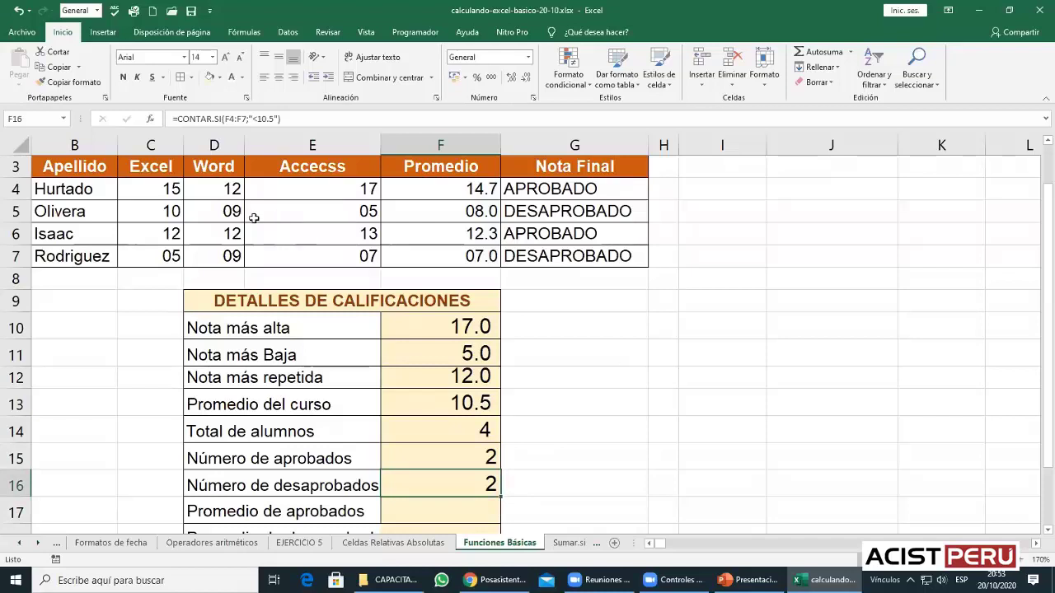
# - Change Rodriguez's Excel grade in C7 to 20, updating the summary to 3 passing, 1 failing
pyautogui.click(169, 252)
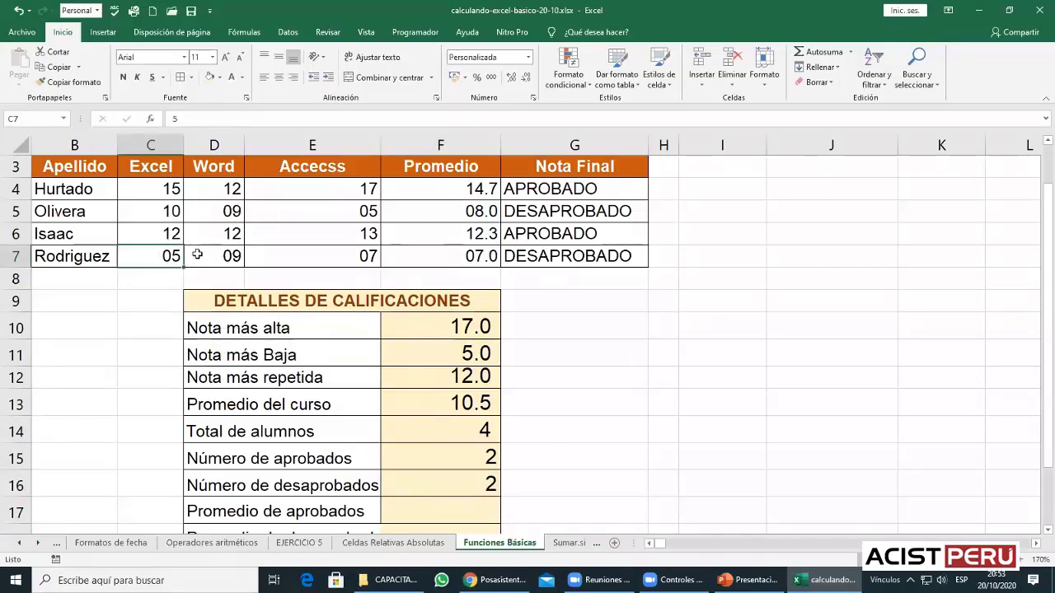
pyautogui.write('20')
pyautogui.press('Return')
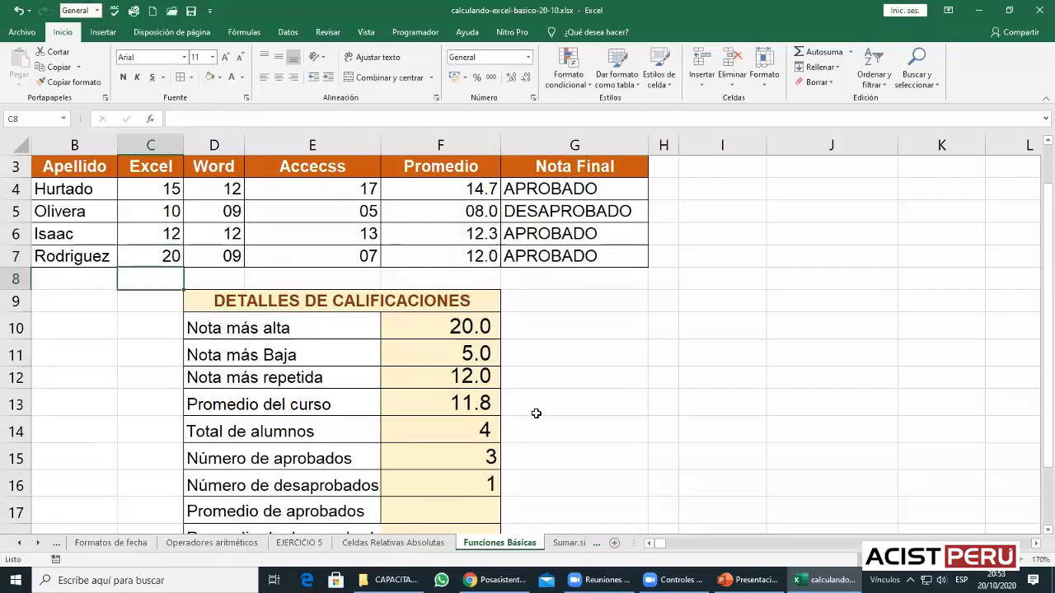
pyautogui.scroll(-1, 544, 416)
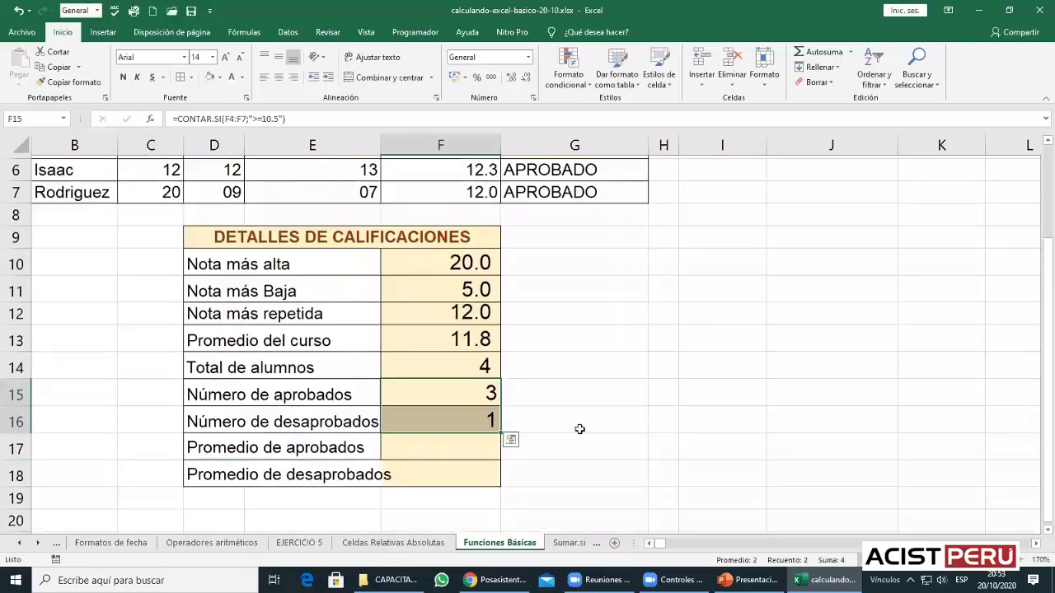
pyautogui.click(446, 442)
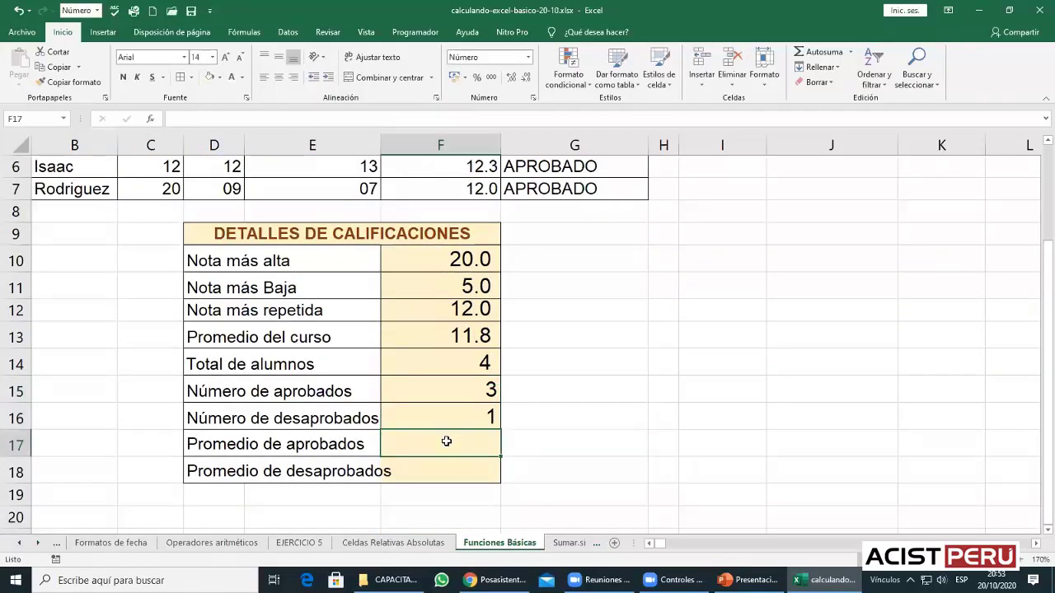
pyautogui.scroll(1, 446, 441)
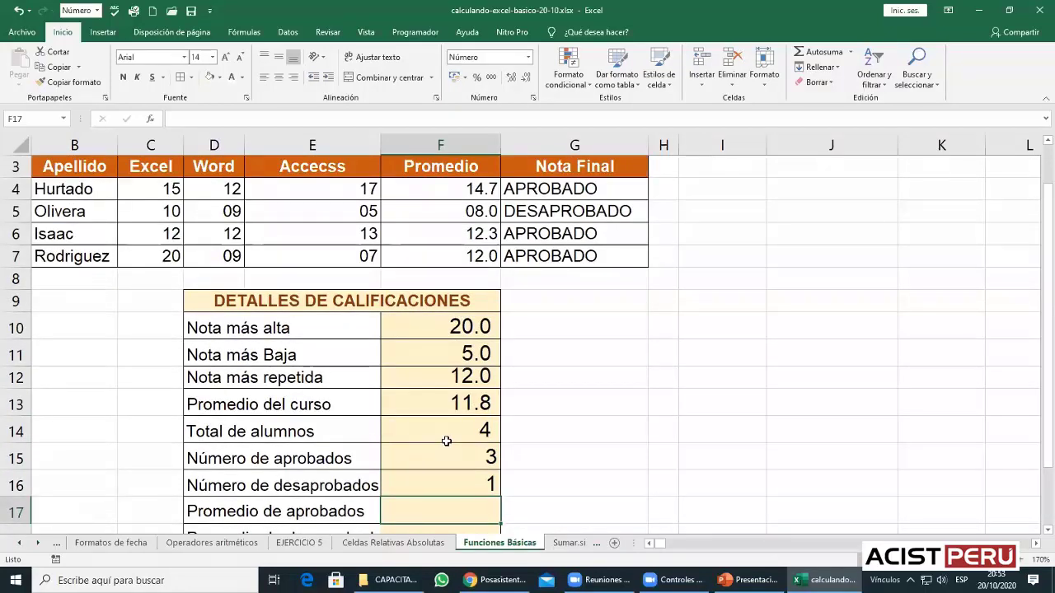
pyautogui.scroll(-1, 446, 442)
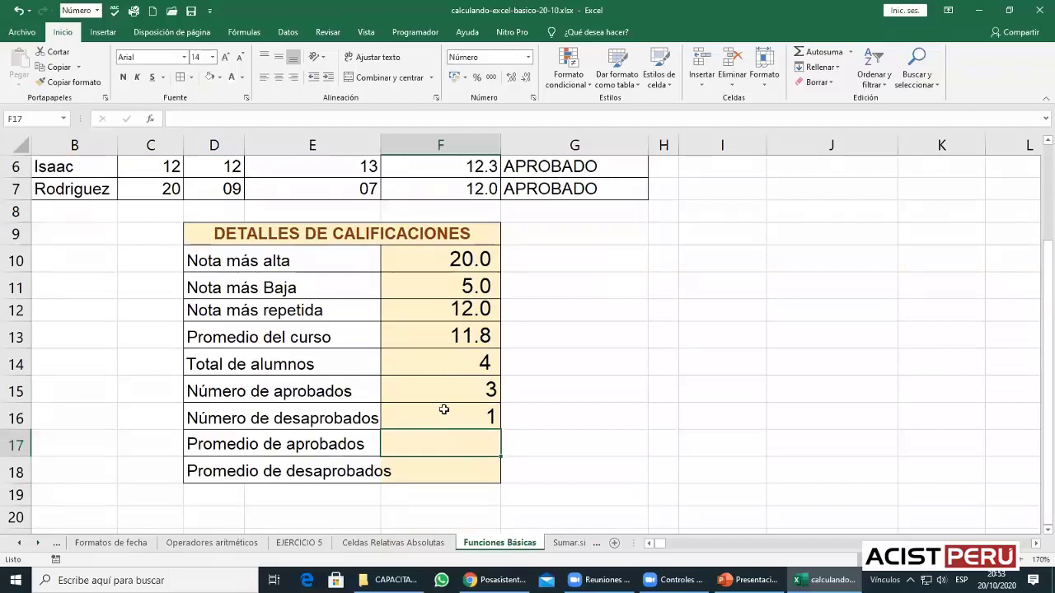
# - Start the F17 formula with the PROMEDIO.SI function
pyautogui.write('=')
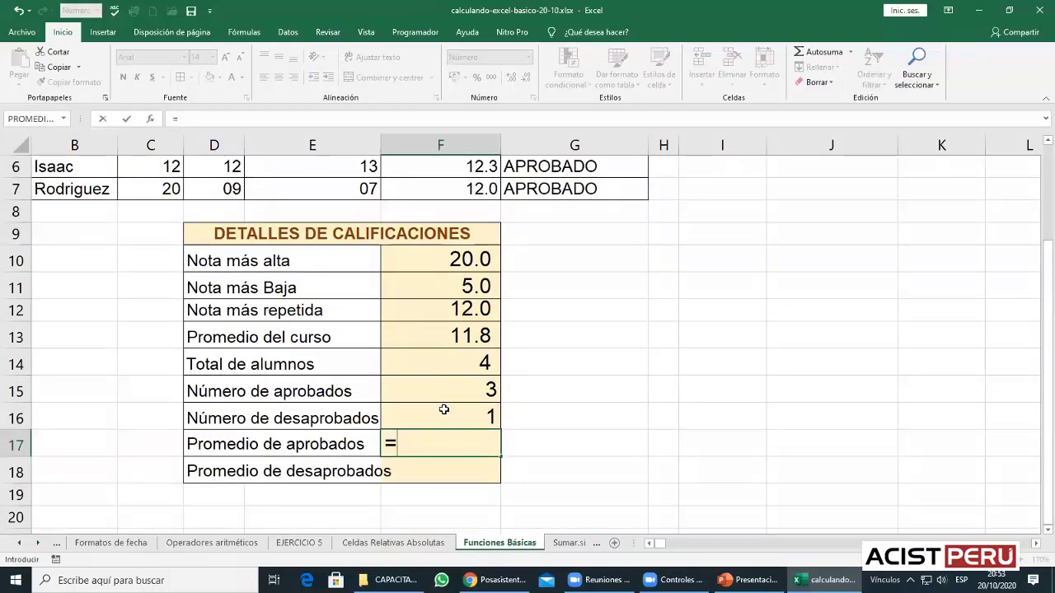
pyautogui.write('PROMEDI')
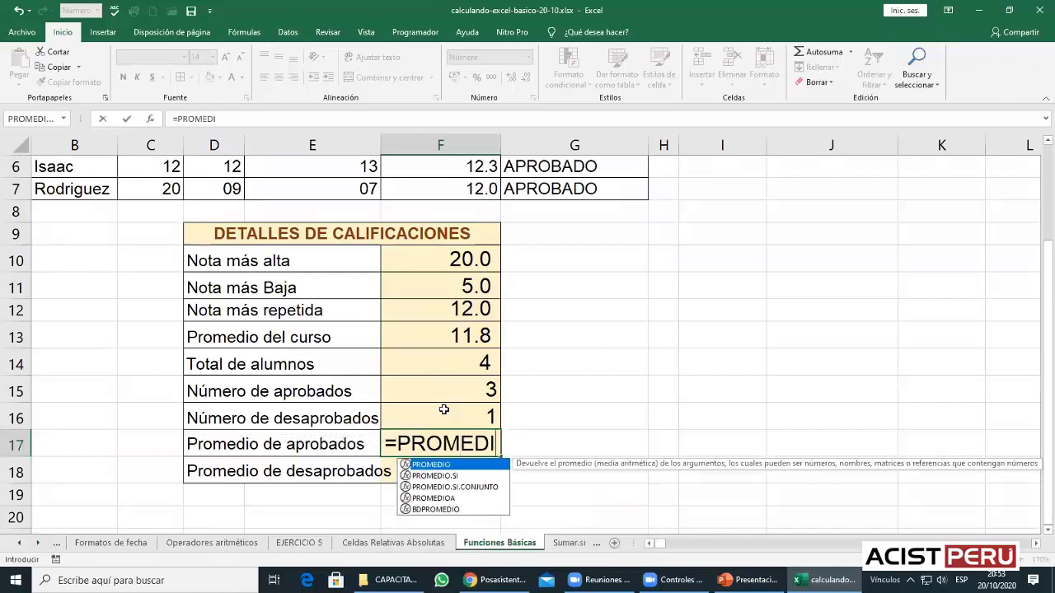
pyautogui.write('(')
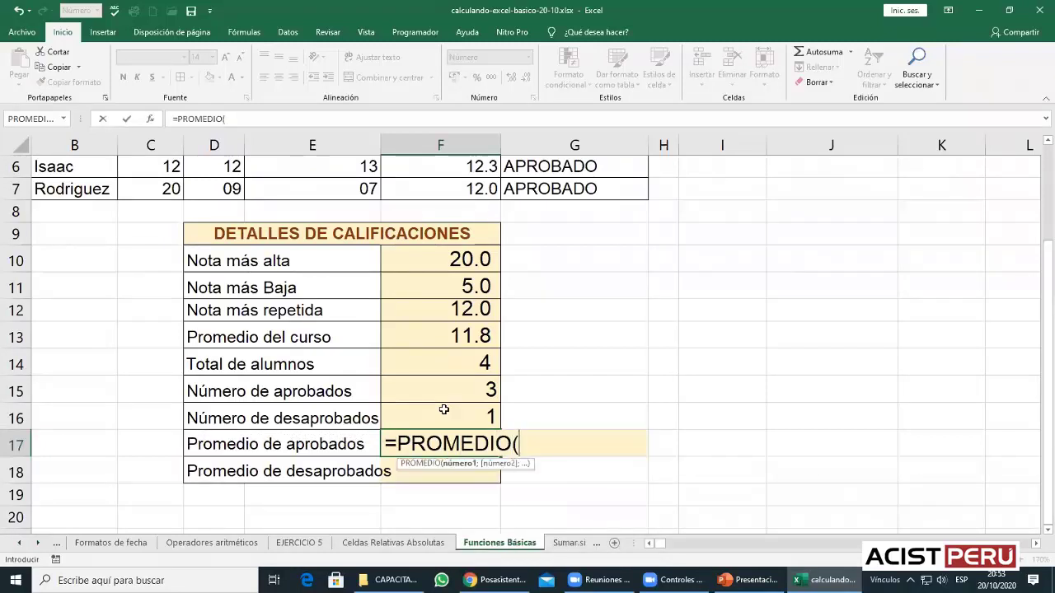
pyautogui.scroll(1, 461, 404)
pyautogui.scroll(-1, 486, 396)
pyautogui.click(542, 443)
pyautogui.press('BackSpace')
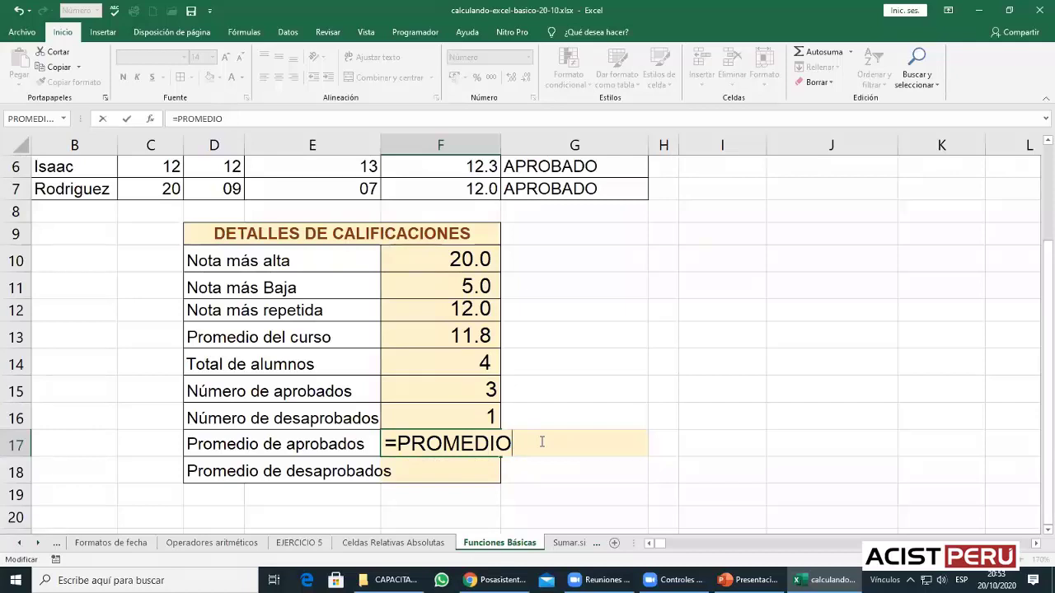
pyautogui.press('BackSpace')
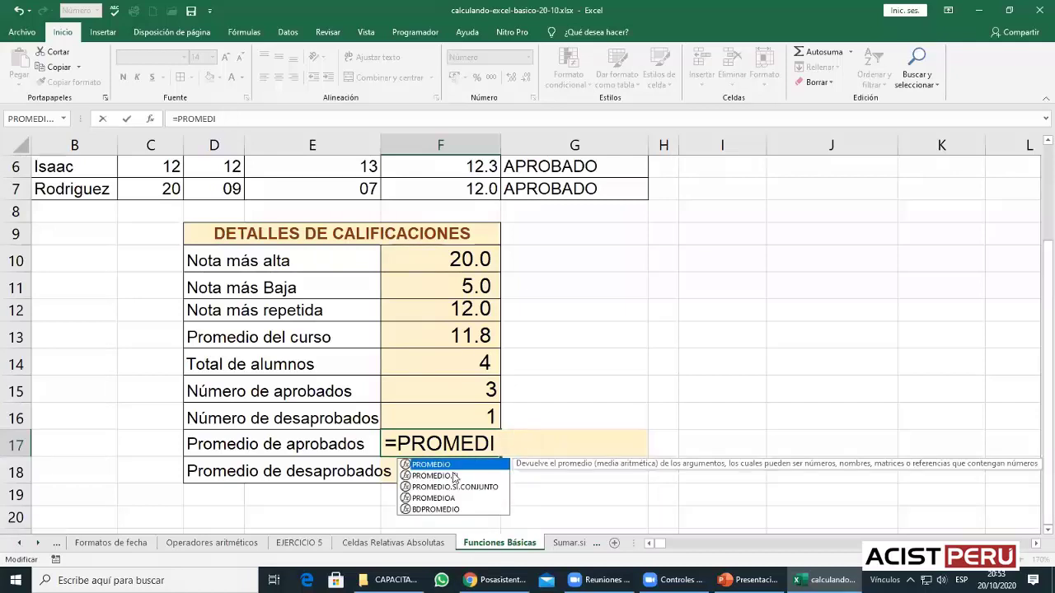
pyautogui.press('Down')
pyautogui.press('Tab')
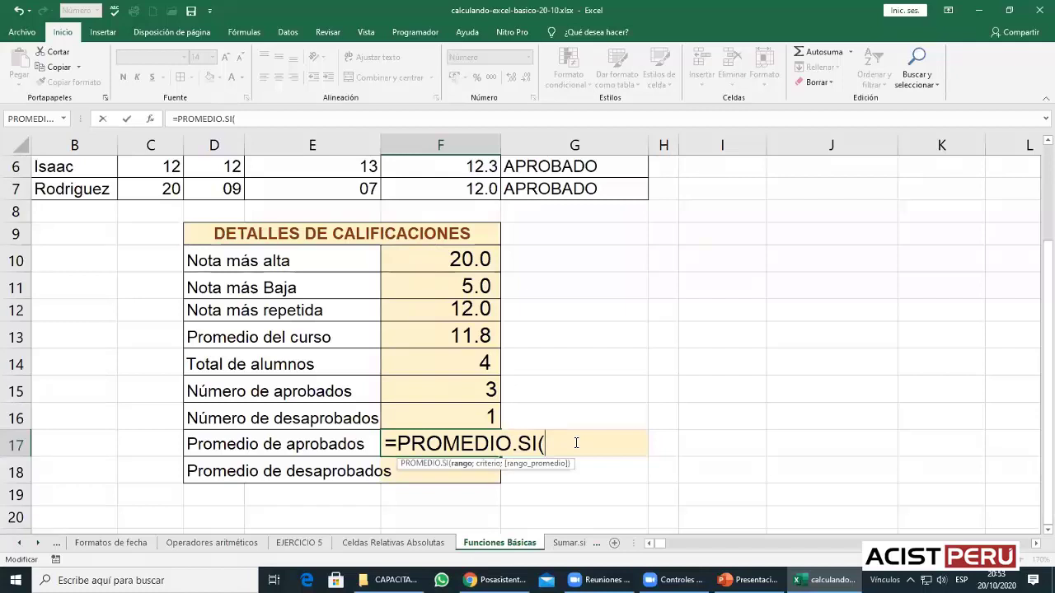
# - Complete F17 as =PROMEDIO.SI(F4:F7;">=10.5"), giving 13.0
pyautogui.scroll(1, 459, 207)
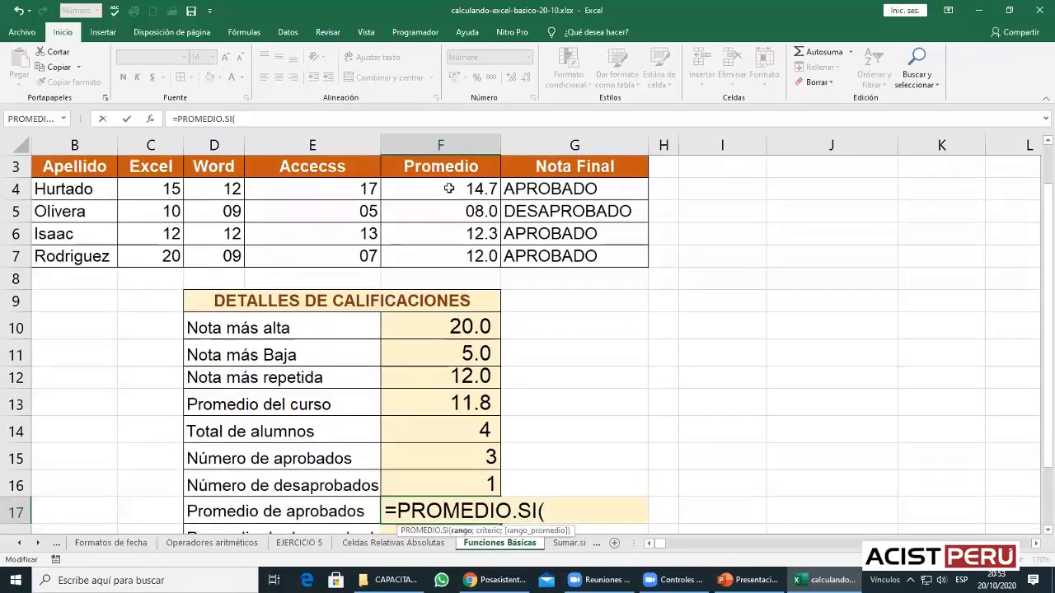
pyautogui.moveTo(449, 188); pyautogui.dragTo(447, 259)
pyautogui.scroll(-1, 671, 389)
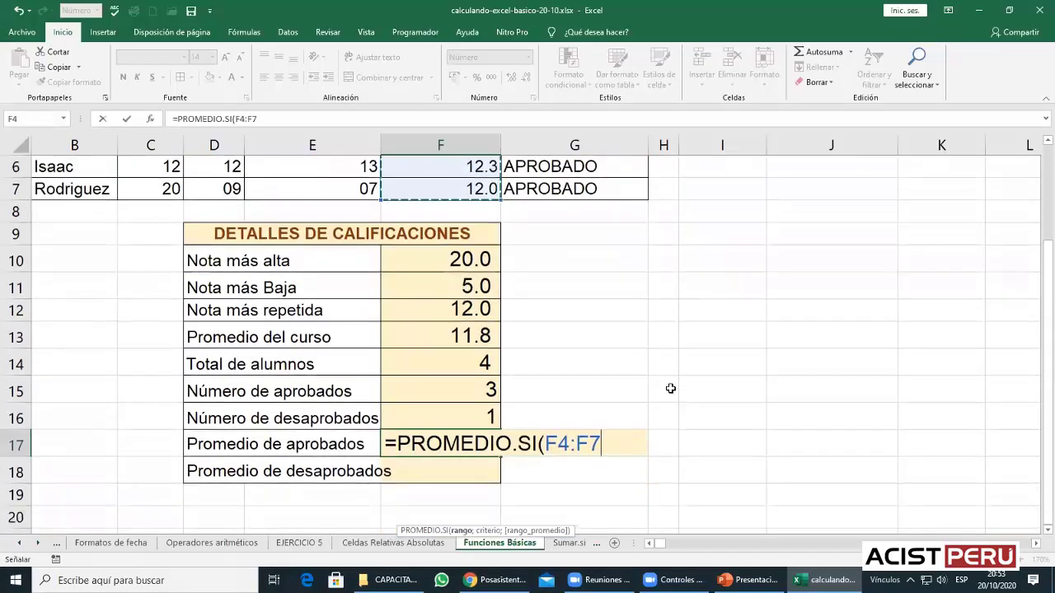
pyautogui.write(';"')
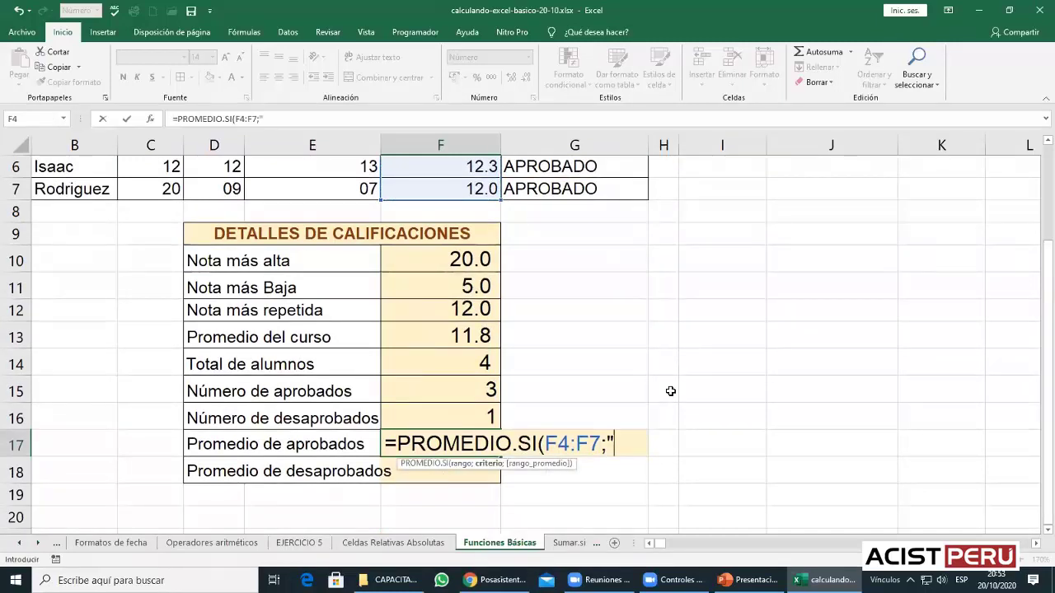
pyautogui.write('>=10.')
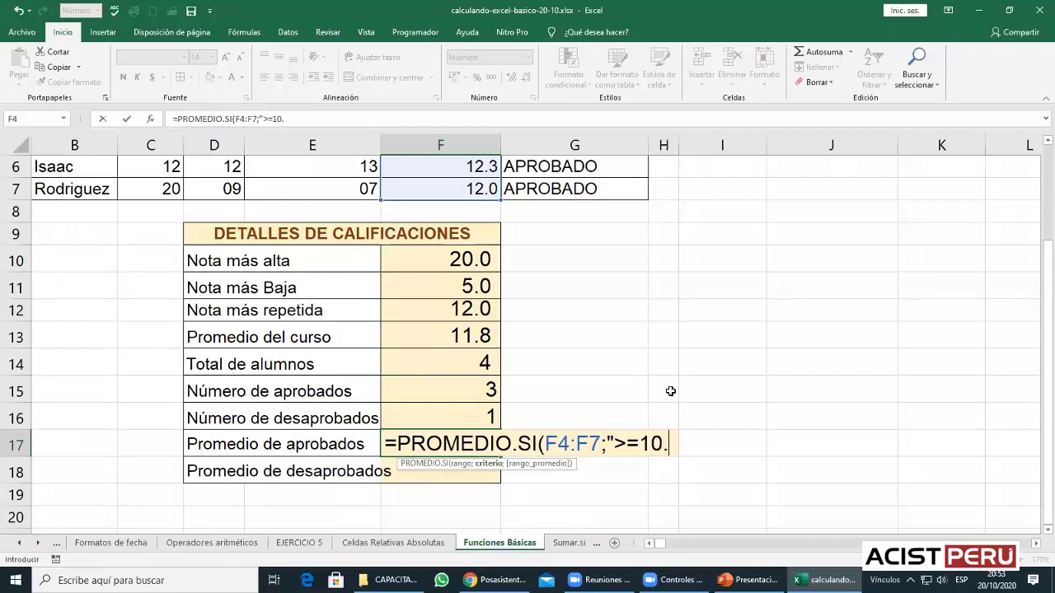
pyautogui.write('5)')
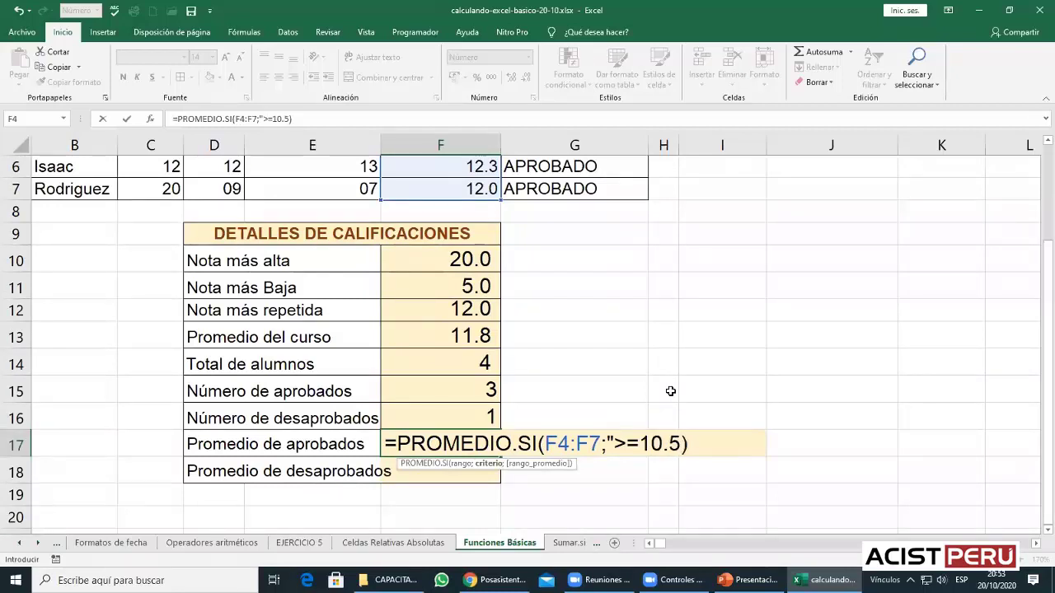
pyautogui.press('BackSpace')
pyautogui.write('"')
pyautogui.write(')')
pyautogui.press('Return')
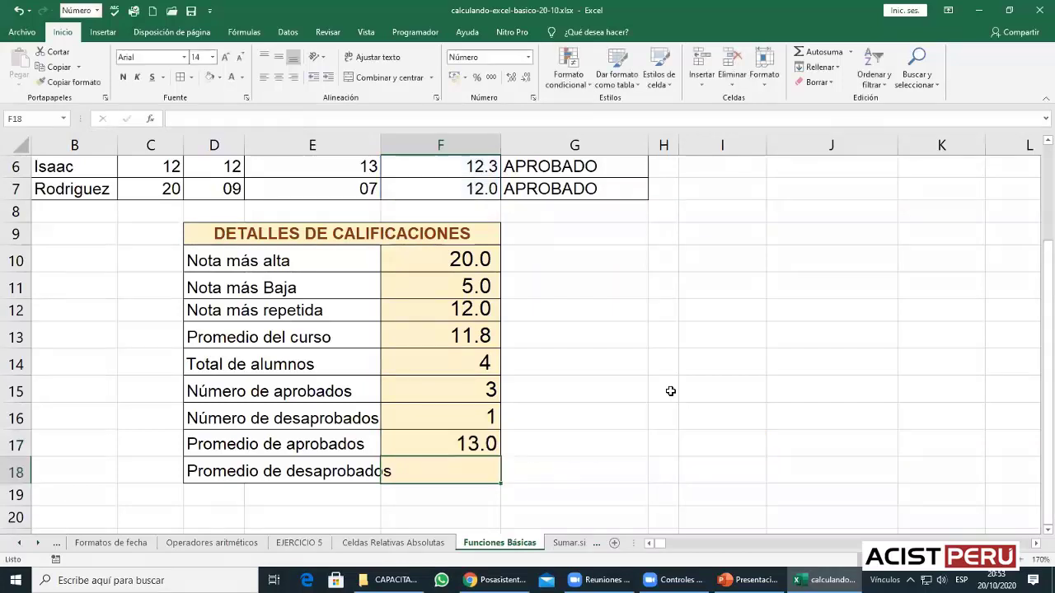
# - Review the F17 formula without changing it
pyautogui.click(472, 444)
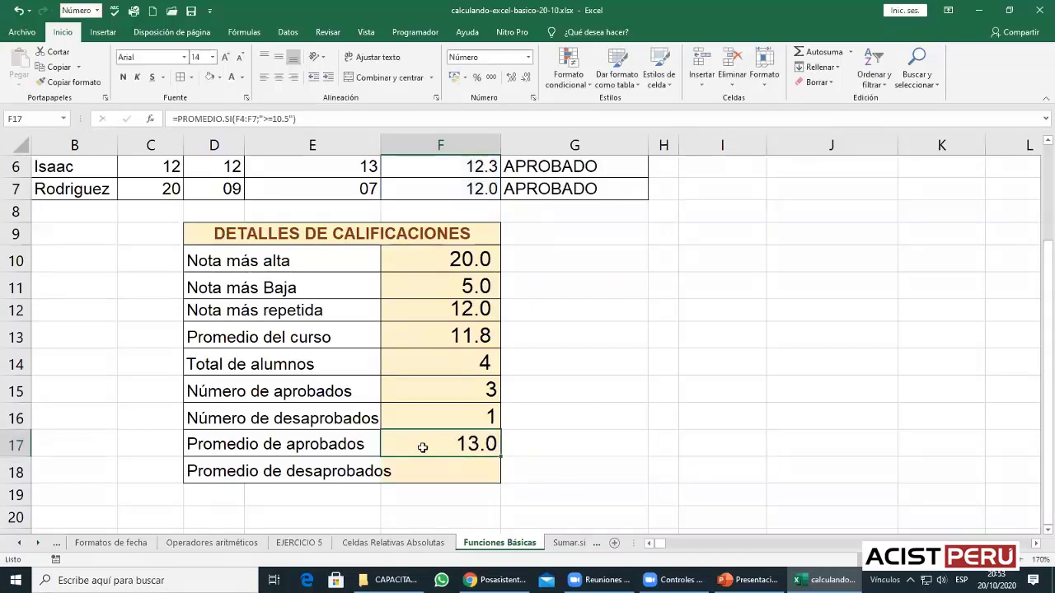
pyautogui.doubleClick(427, 443)
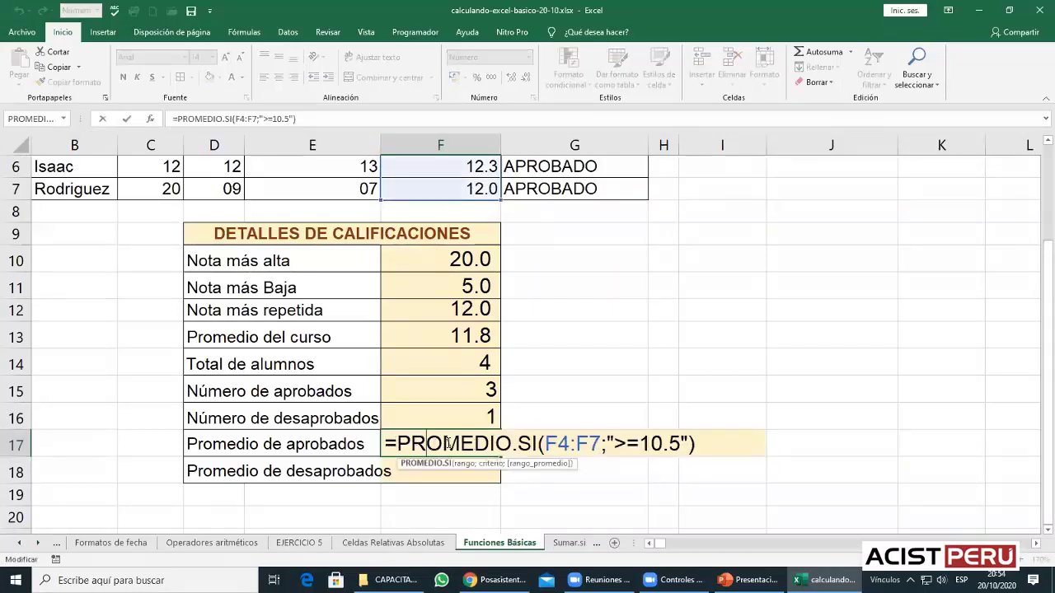
pyautogui.moveTo(398, 444); pyautogui.dragTo(691, 444)
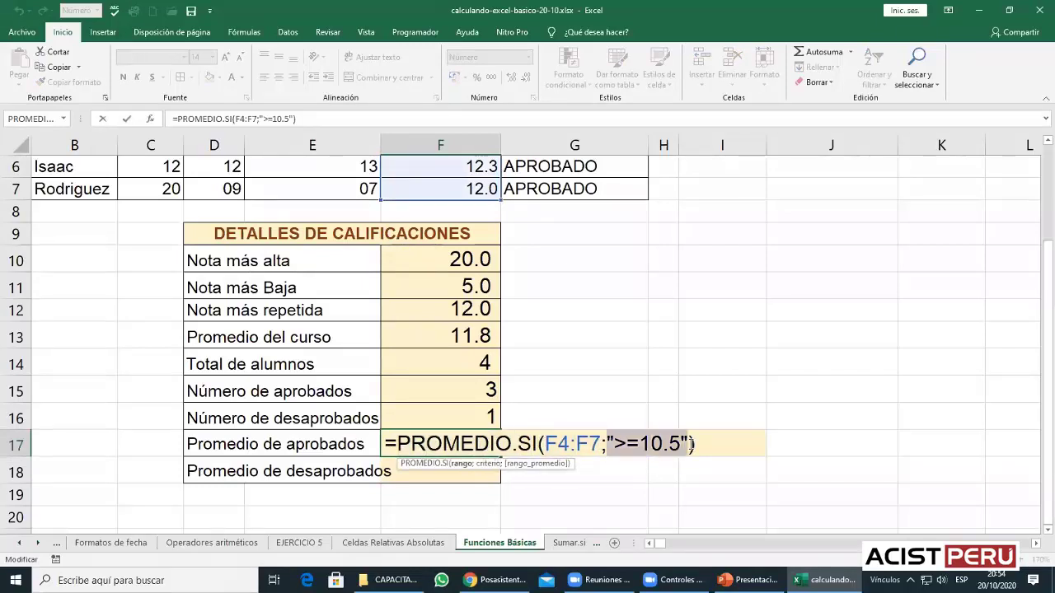
pyautogui.click(704, 444)
pyautogui.press('Return')
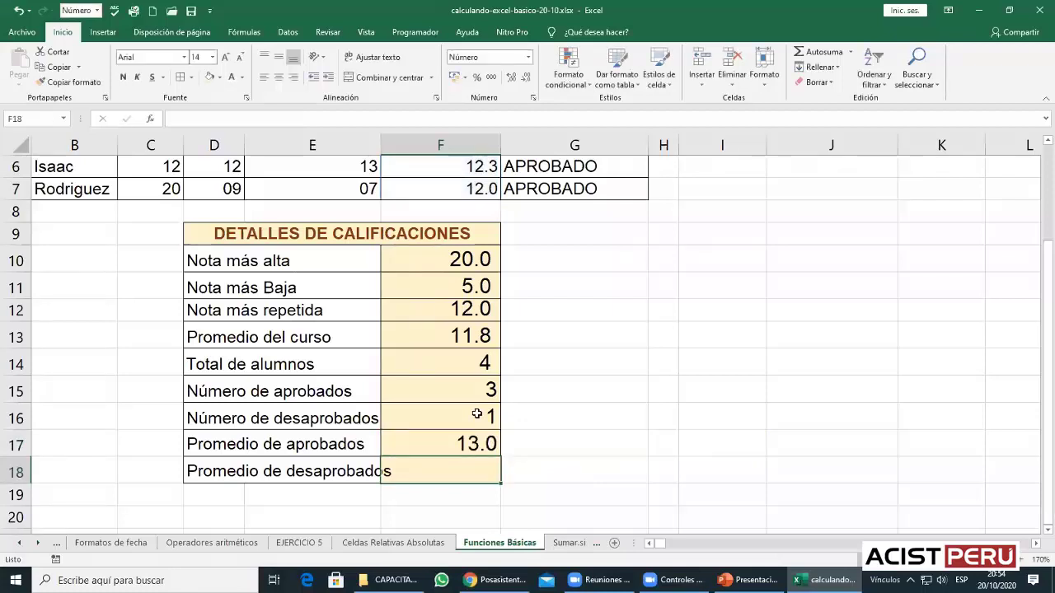
# - Enter =PROMEDIO.SI(F4:F7;"<10.5") in F18, giving a failing average of 8.0
pyautogui.write('=PROM')
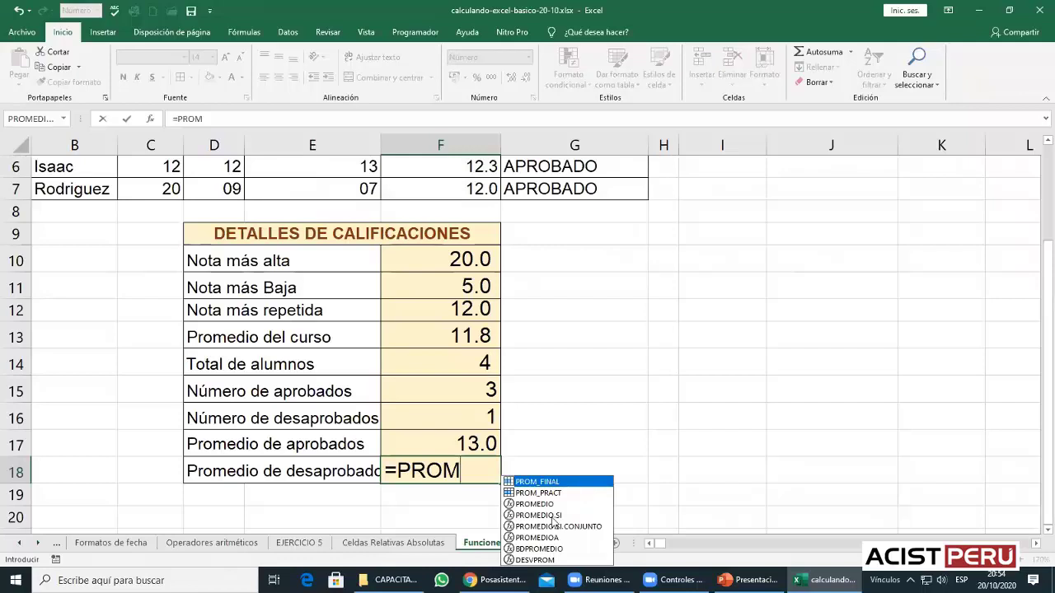
pyautogui.doubleClick(552, 516)
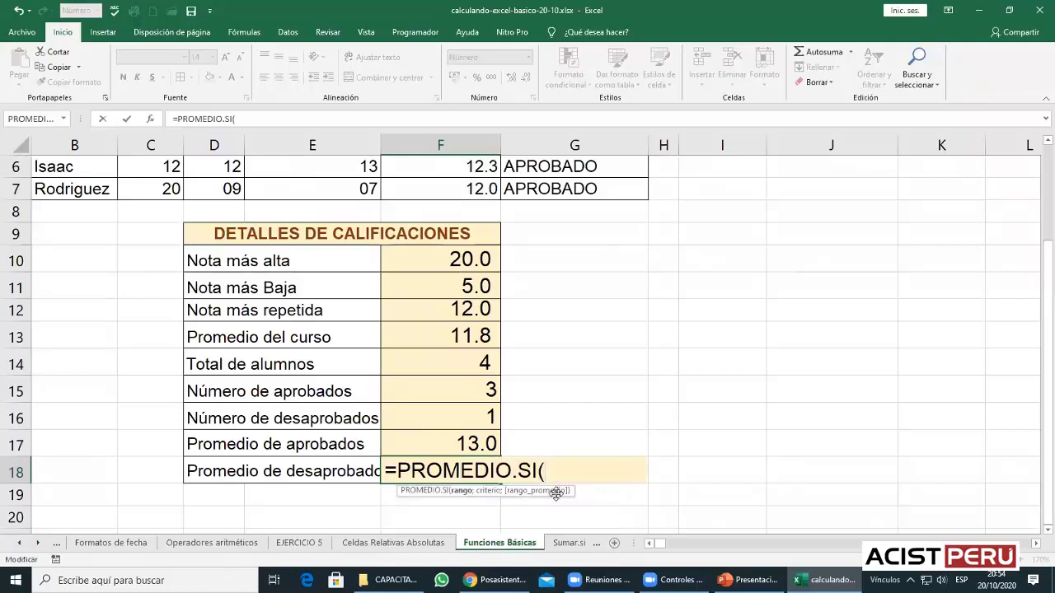
pyautogui.scroll(1, 563, 405)
pyautogui.moveTo(481, 192); pyautogui.dragTo(476, 259)
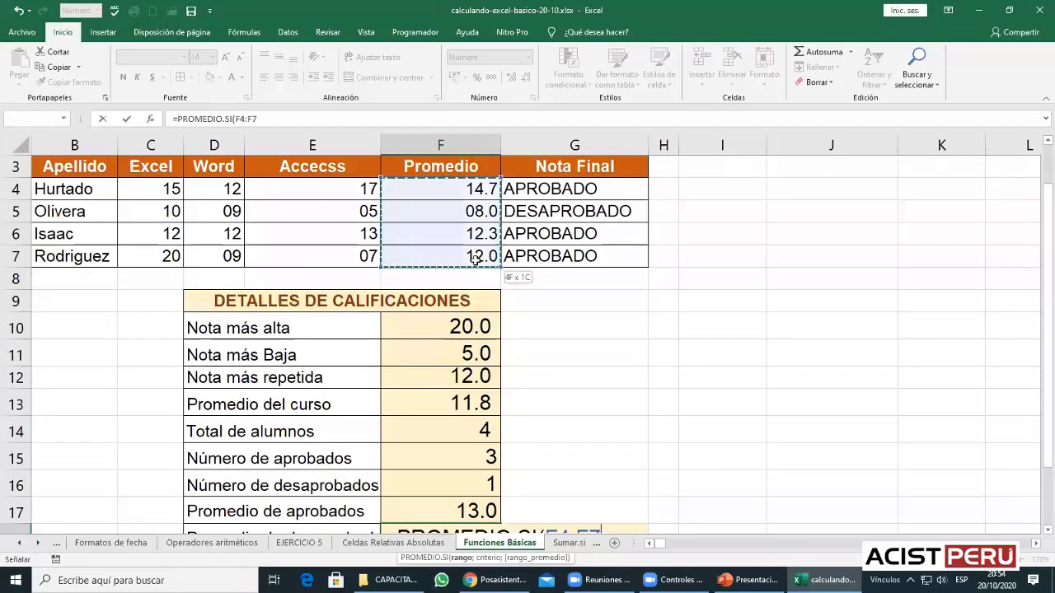
pyautogui.scroll(-2, 662, 316)
pyautogui.write(';')
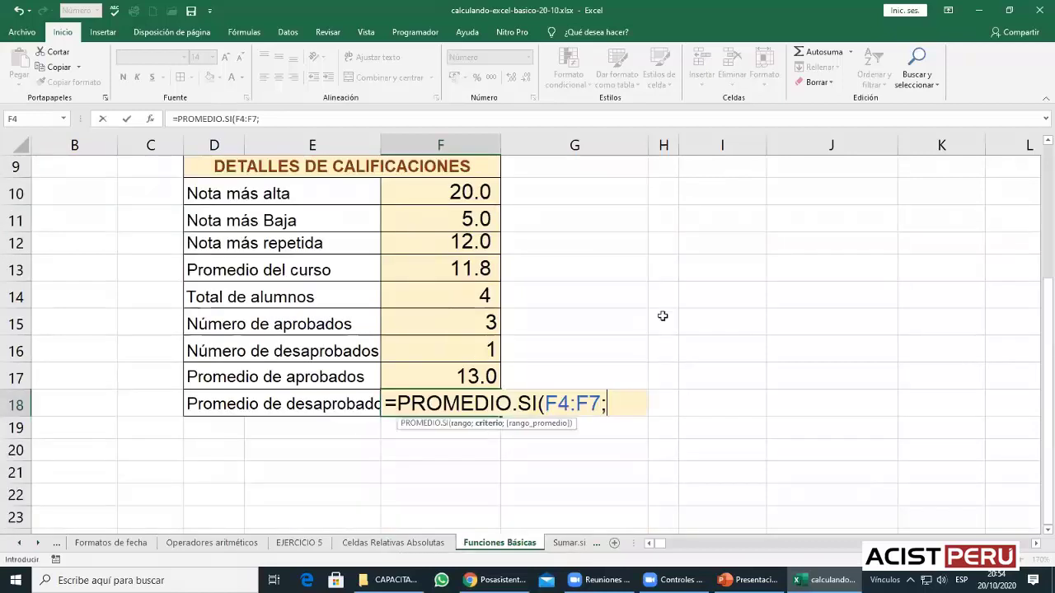
pyautogui.write('<10.5')
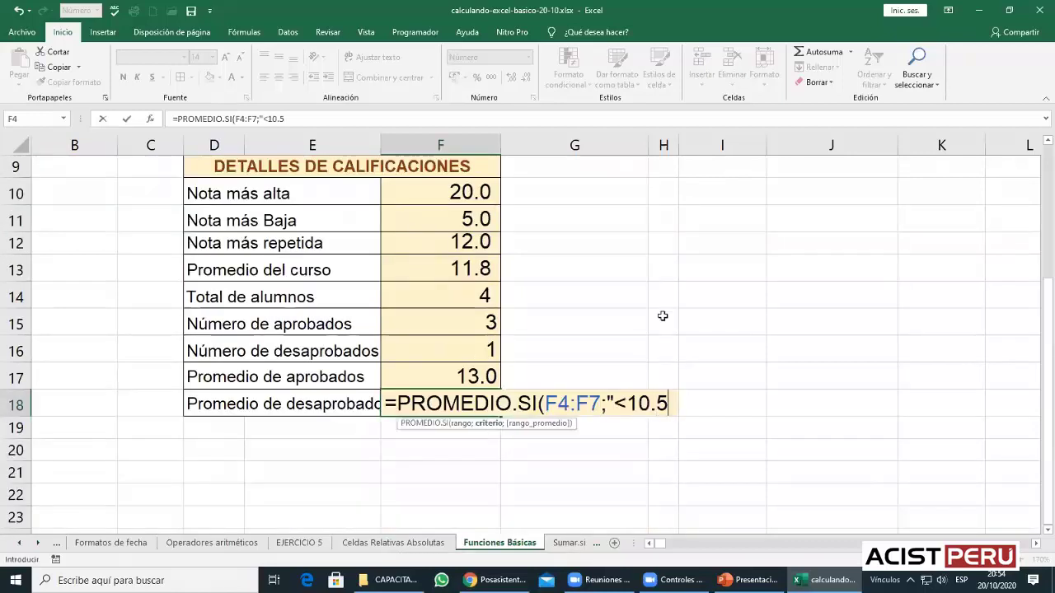
pyautogui.write('")')
pyautogui.press('Return')
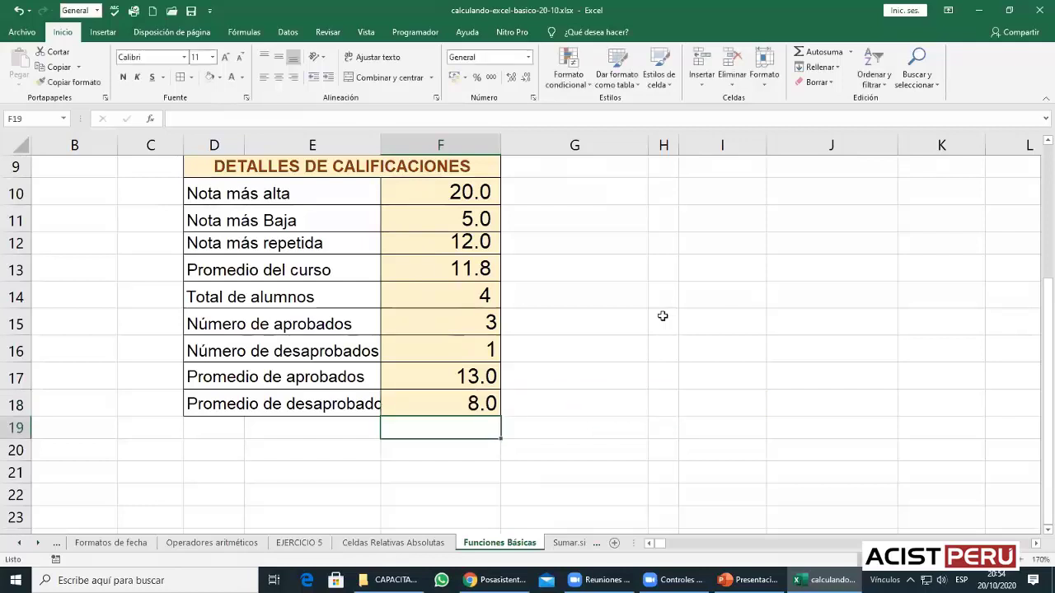
pyautogui.click(466, 404)
pyautogui.scroll(1, 582, 384)
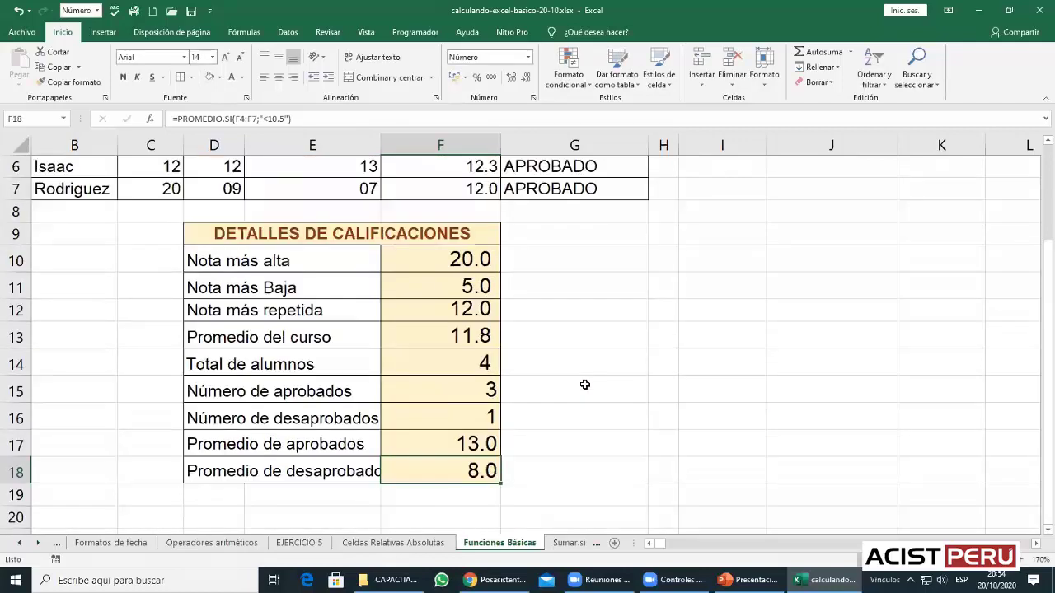
pyautogui.scroll(2, 584, 385)
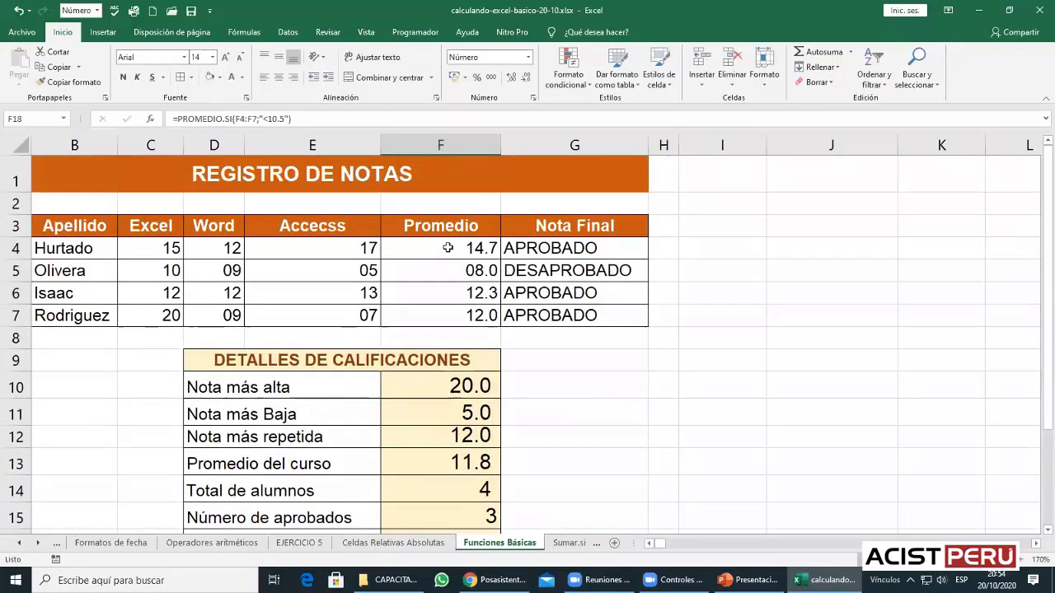
# - Review the formulas in F4, G4 and F10 through F12 without changes
pyautogui.click(448, 248)
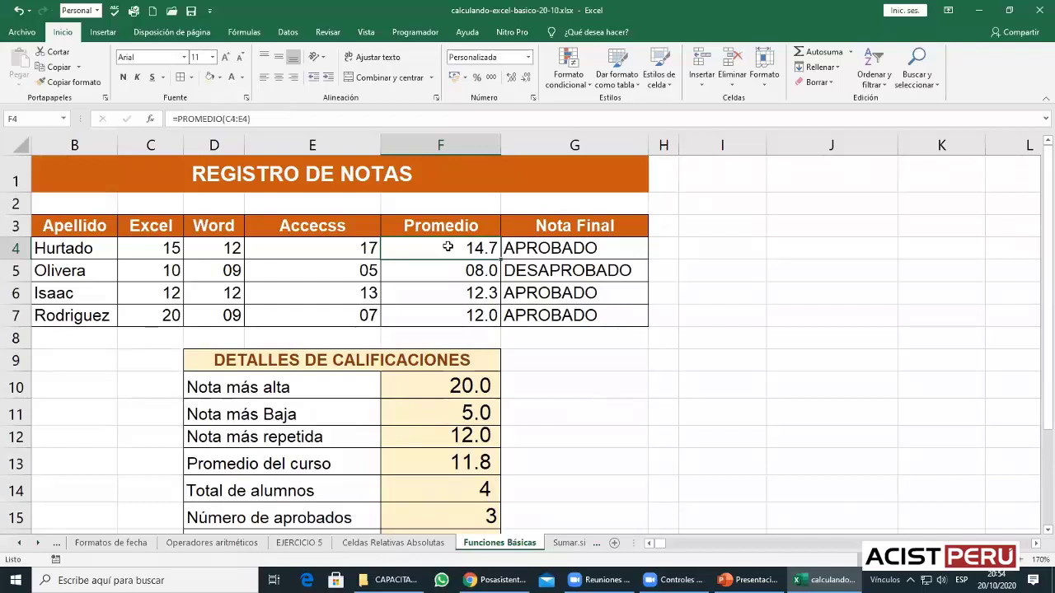
pyautogui.doubleClick(536, 246)
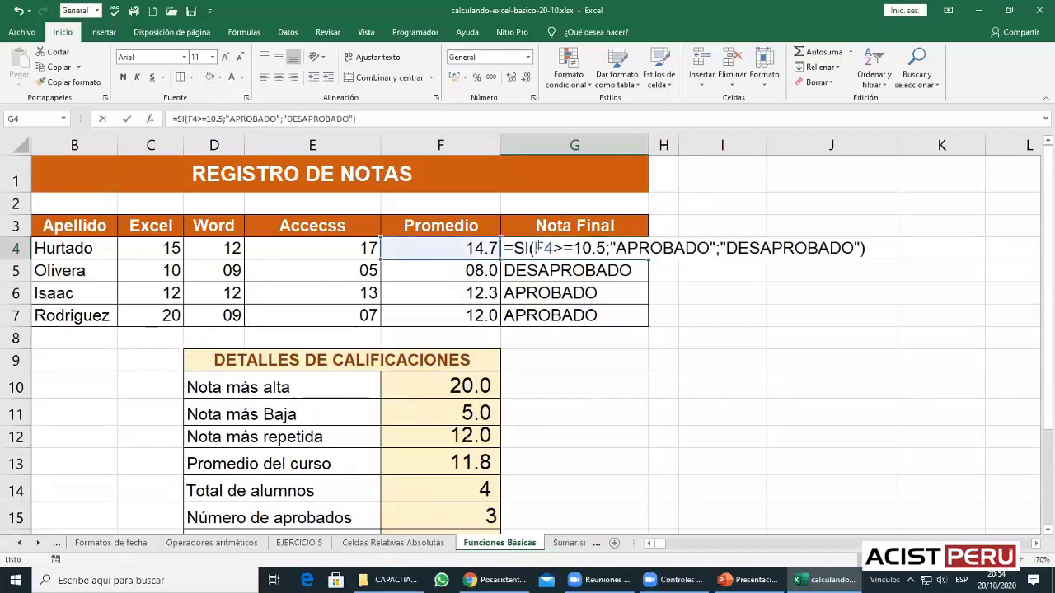
pyautogui.press('Escape')
pyautogui.scroll(-1, 566, 377)
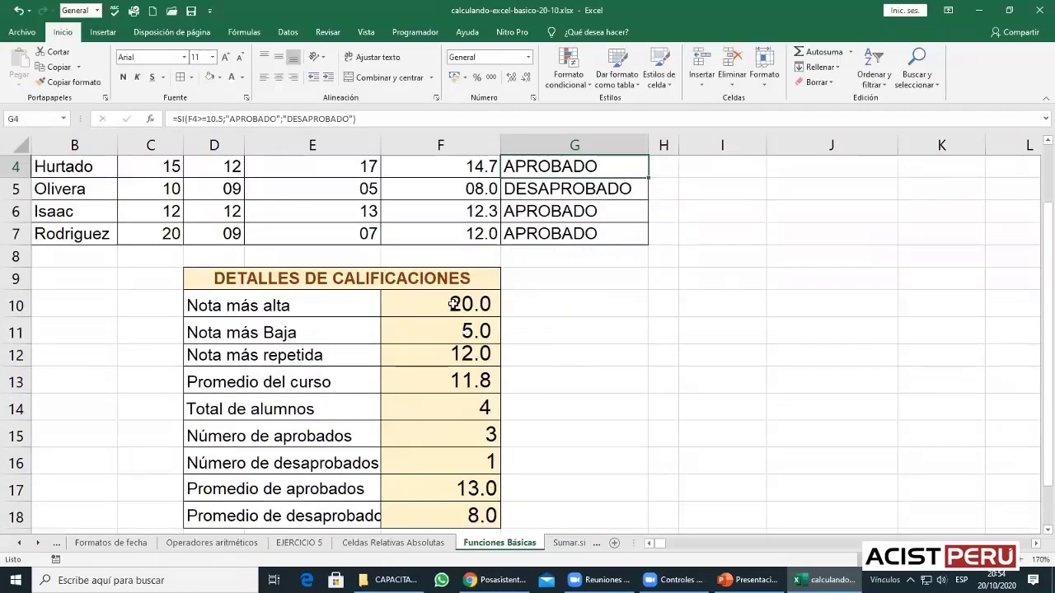
pyautogui.click(454, 304)
pyautogui.doubleClick(455, 304)
pyautogui.press('Escape')
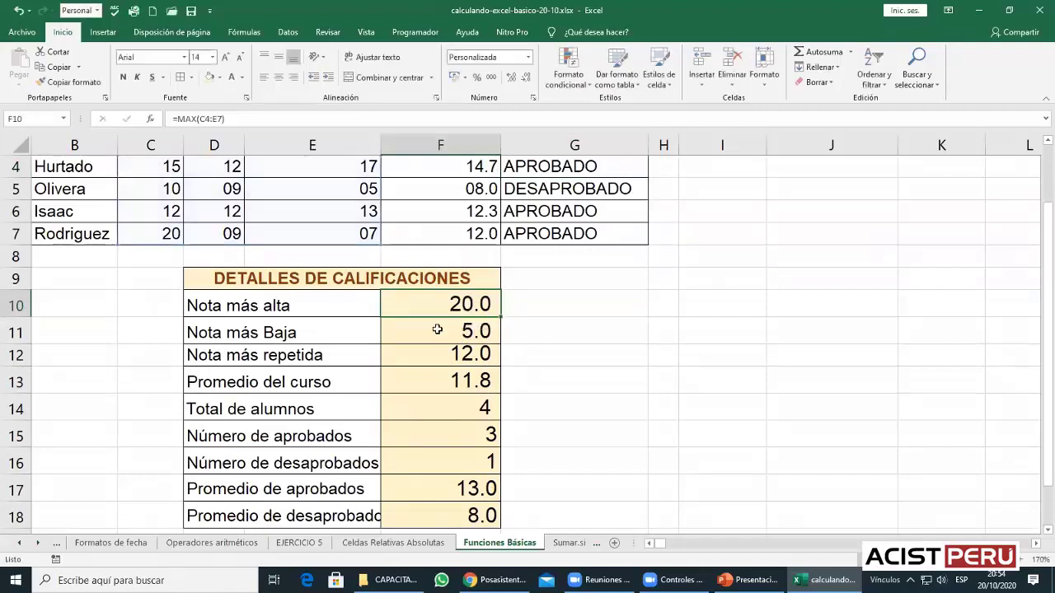
pyautogui.doubleClick(437, 332)
pyautogui.press('Escape')
pyautogui.doubleClick(435, 357)
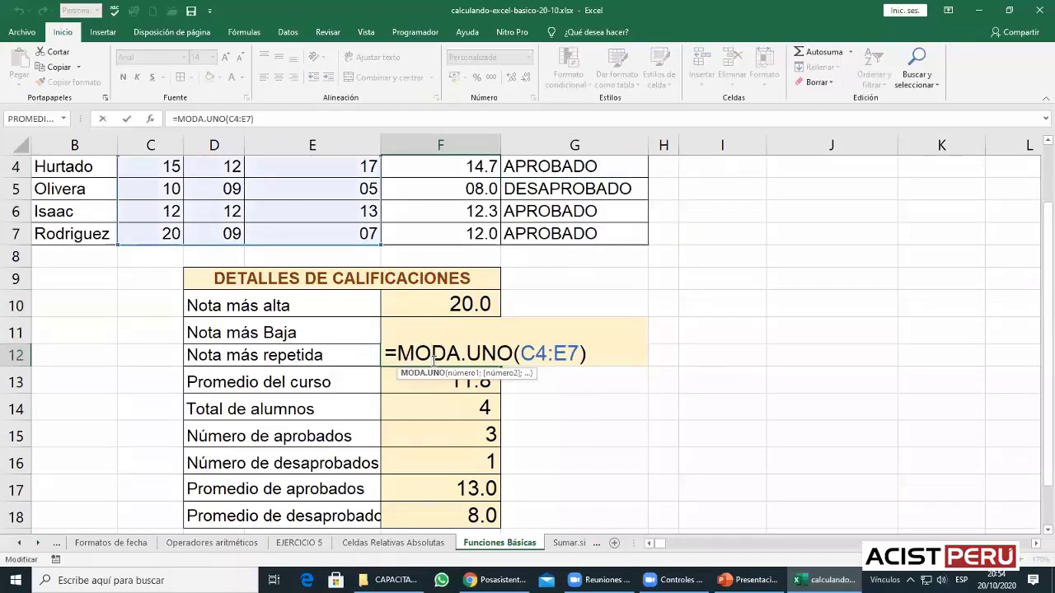
pyautogui.press('Escape')
# - Review the formulas in F13, F14, F16 and F17 without changes
pyautogui.doubleClick(434, 383)
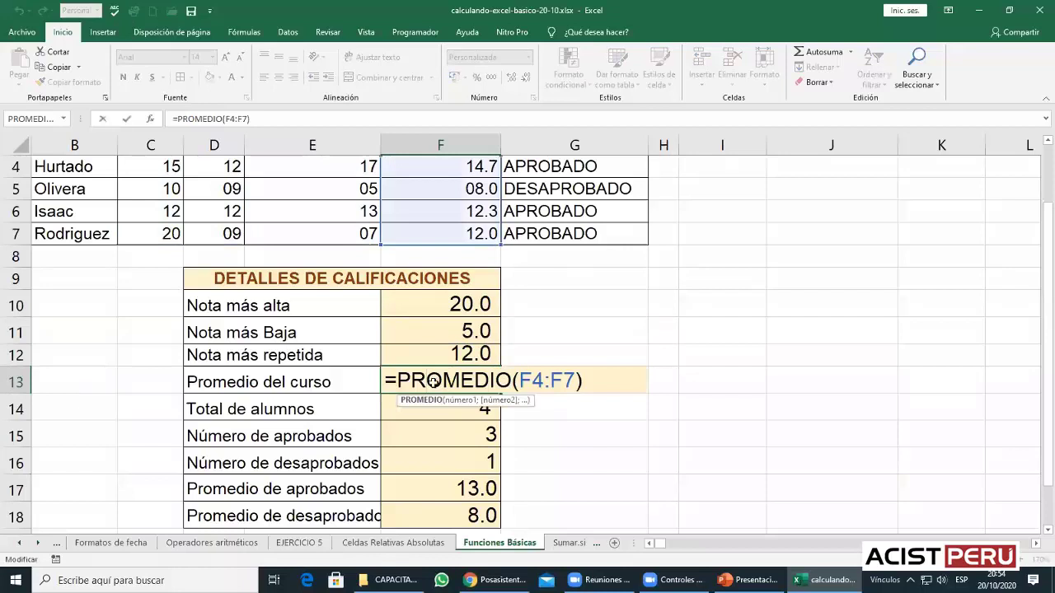
pyautogui.press('Escape')
pyautogui.doubleClick(430, 407)
pyautogui.press('Escape')
pyautogui.scroll(-1, 434, 399)
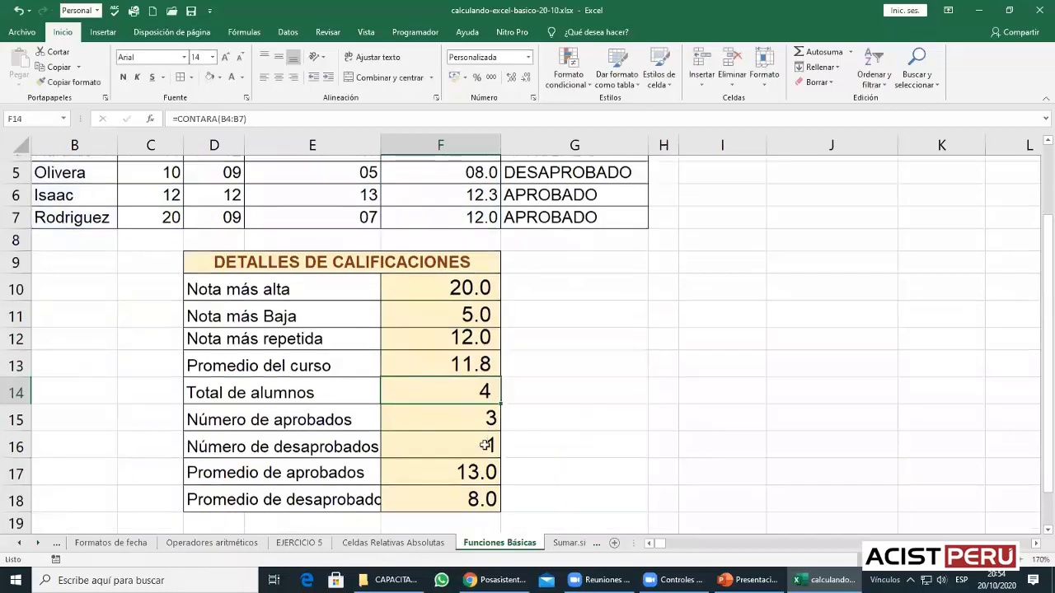
pyautogui.doubleClick(469, 399)
pyautogui.press('Escape')
pyautogui.click(464, 421)
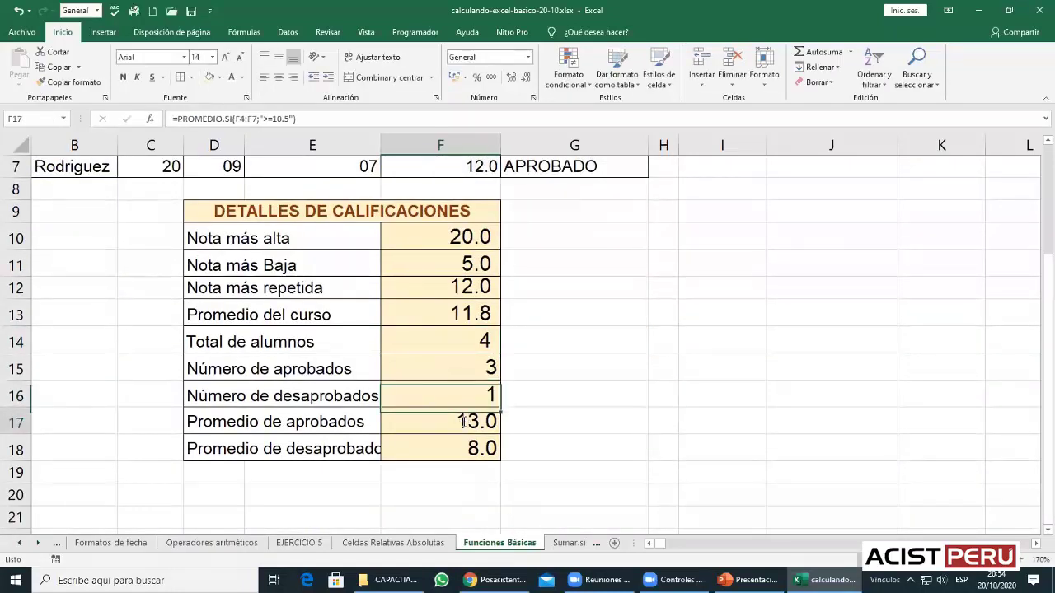
pyautogui.doubleClick(464, 421)
pyautogui.press('Escape')
# - Begin a =CONTAR( formula in G10 beside Nota más alta
pyautogui.click(566, 366)
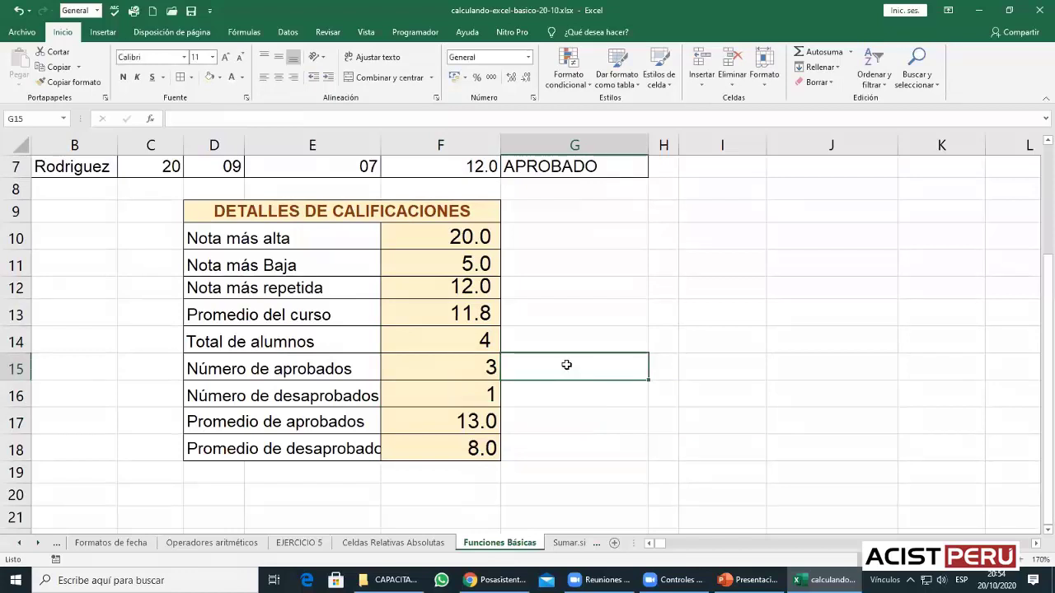
pyautogui.scroll(1, 566, 365)
pyautogui.scroll(1, 566, 366)
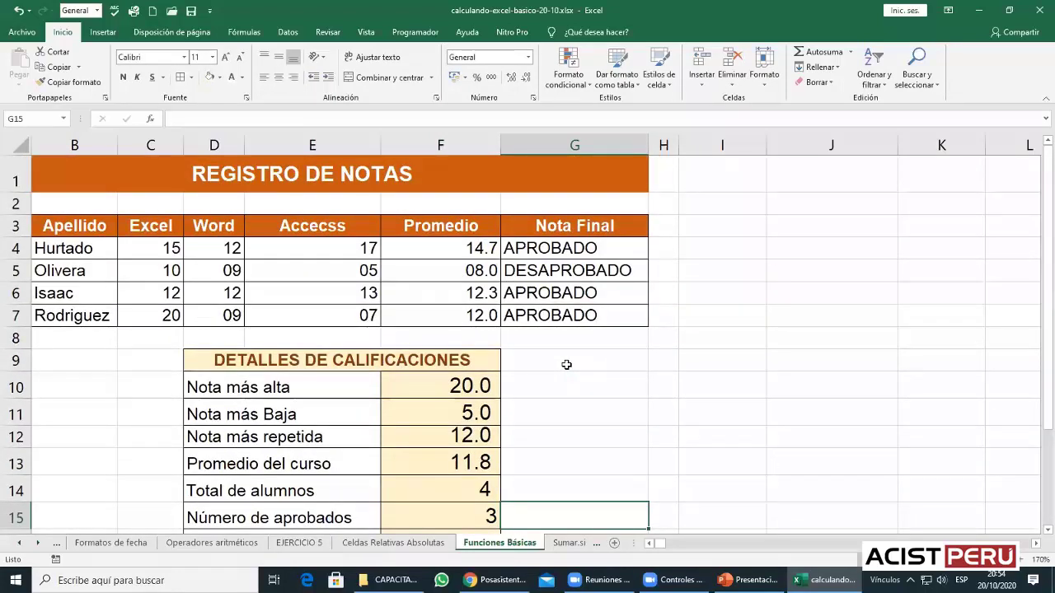
pyautogui.click(616, 383)
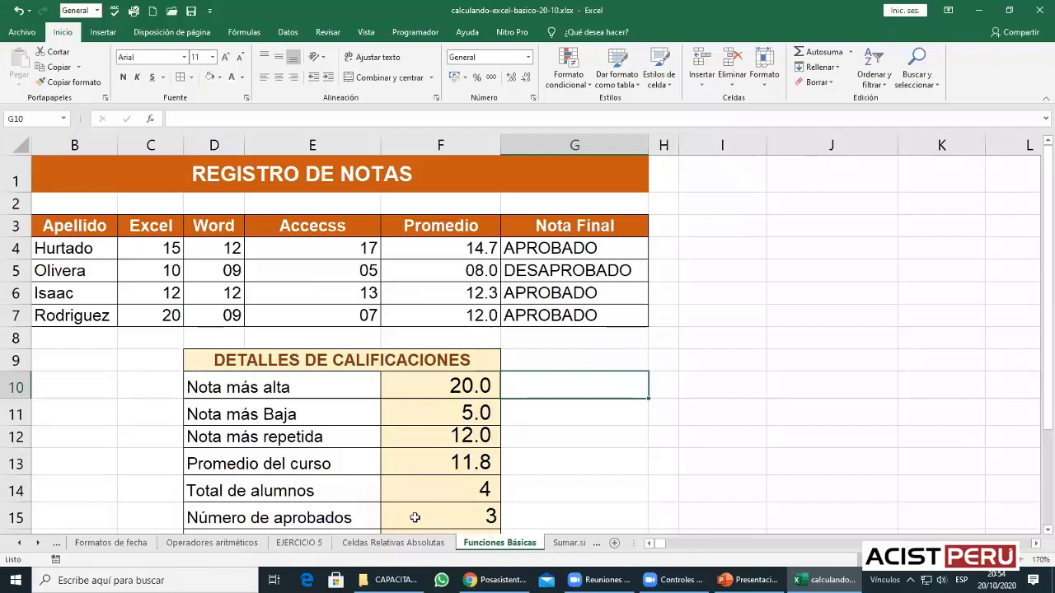
pyautogui.moveTo(136, 243); pyautogui.dragTo(340, 316)
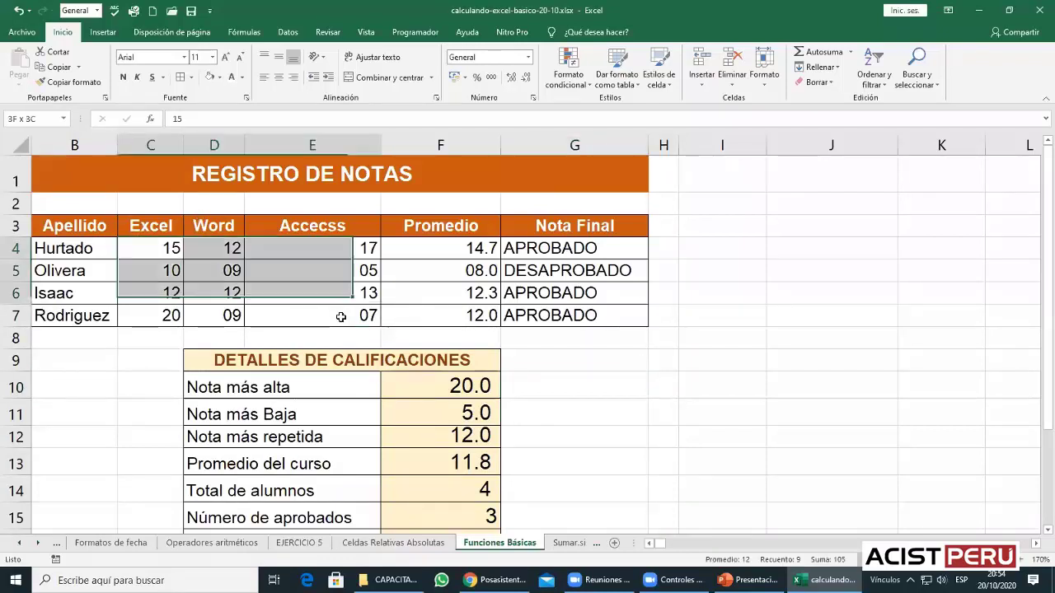
pyautogui.click(609, 416)
pyautogui.click(620, 385)
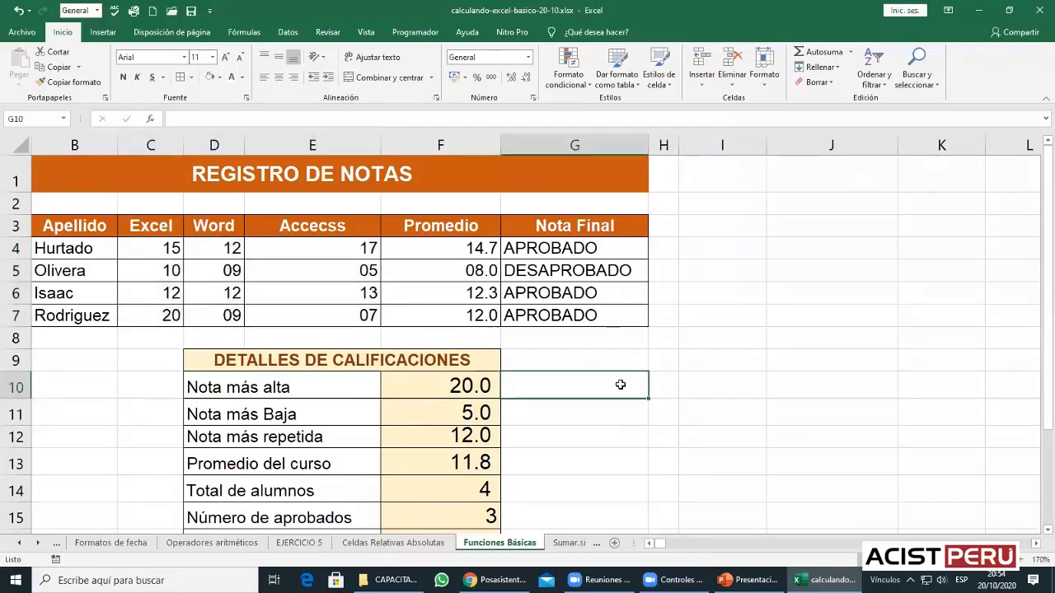
pyautogui.write('=CO')
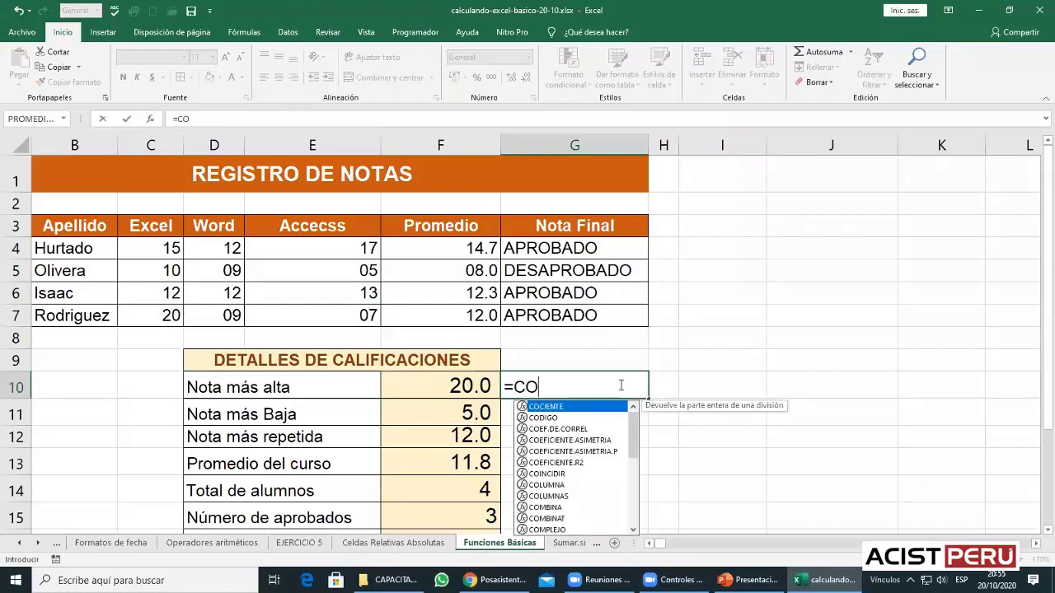
pyautogui.write('NTAR(')
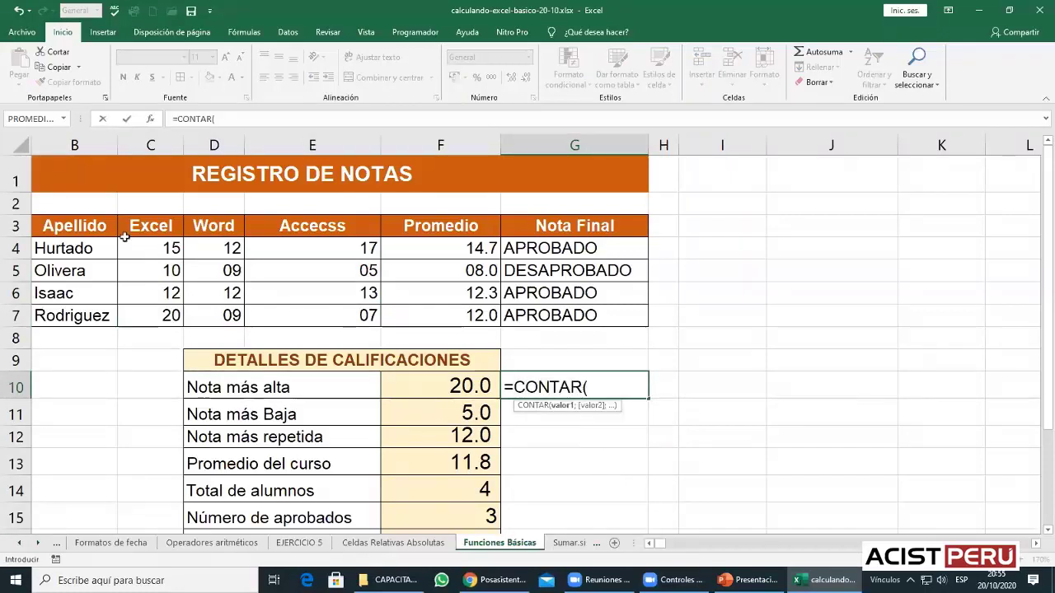
# - Finish G10 as =CONTAR(C4:E7) to count 12 grades and open the Sumar.si sheet
pyautogui.moveTo(144, 240); pyautogui.dragTo(313, 308)
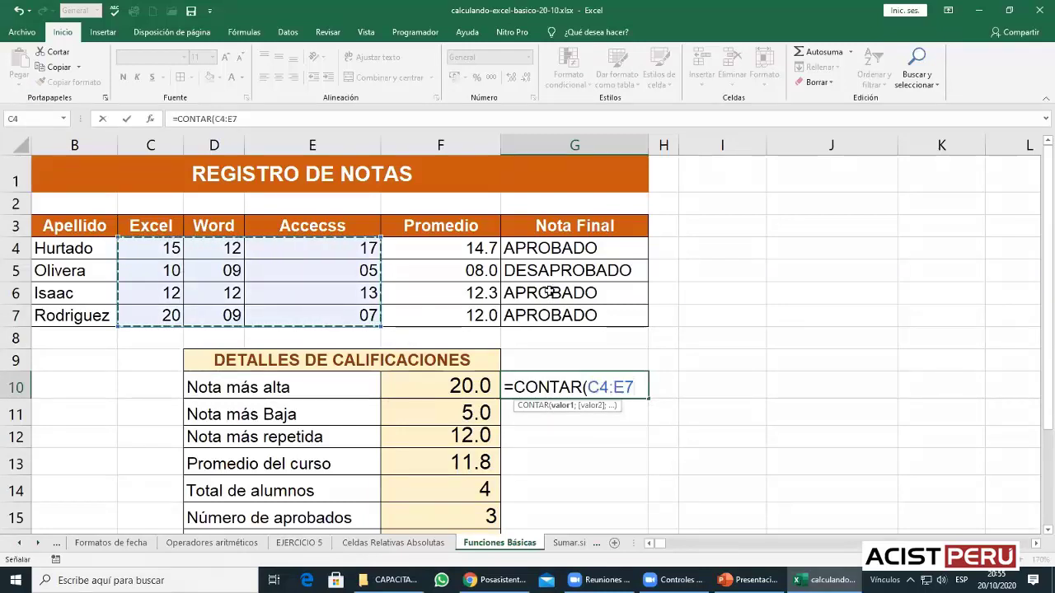
pyautogui.write(')')
pyautogui.press('Return')
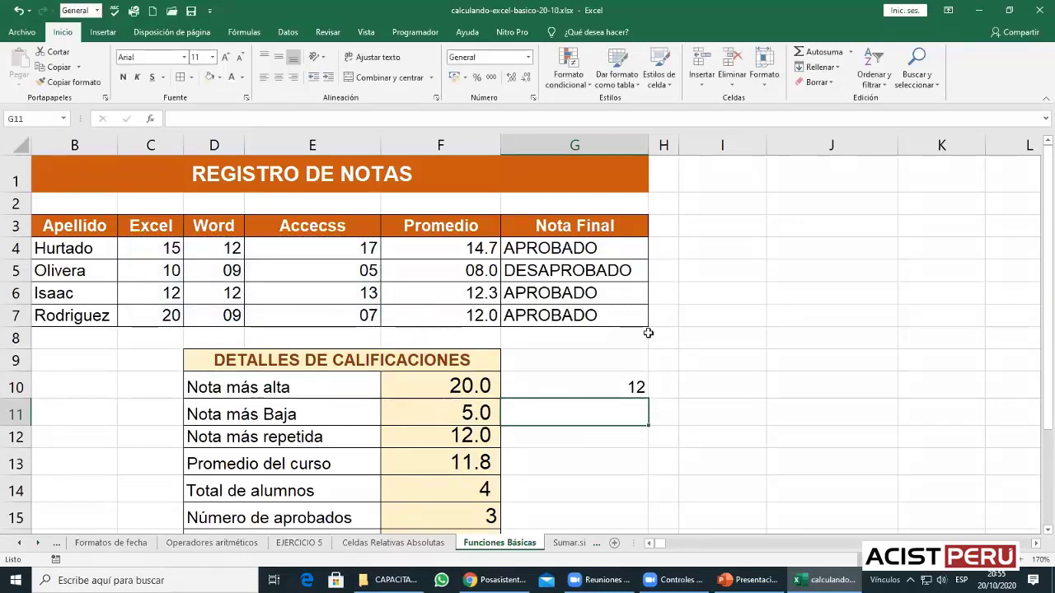
pyautogui.click(610, 391)
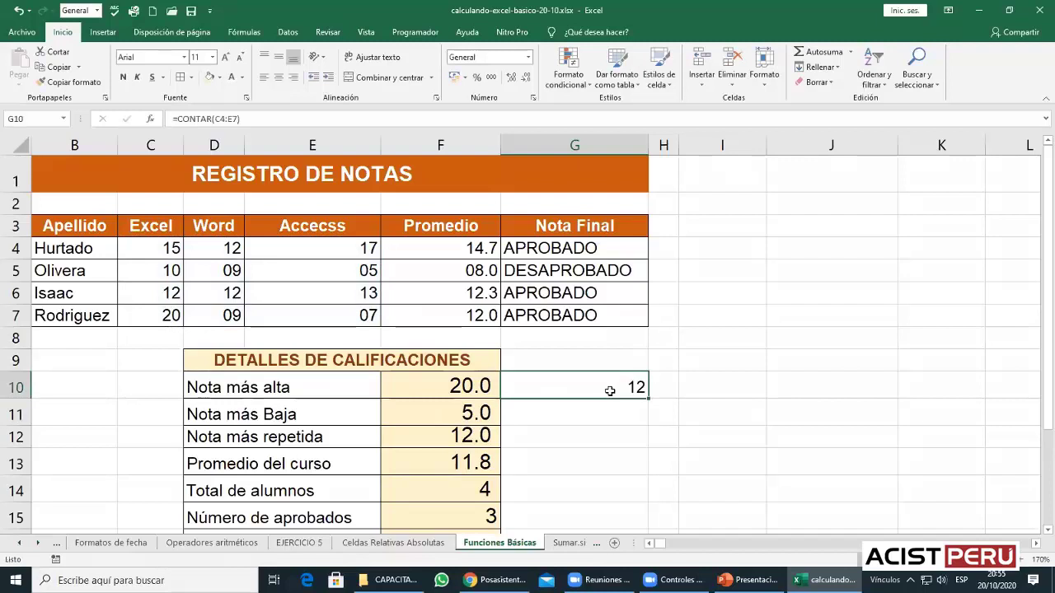
pyautogui.click(619, 385)
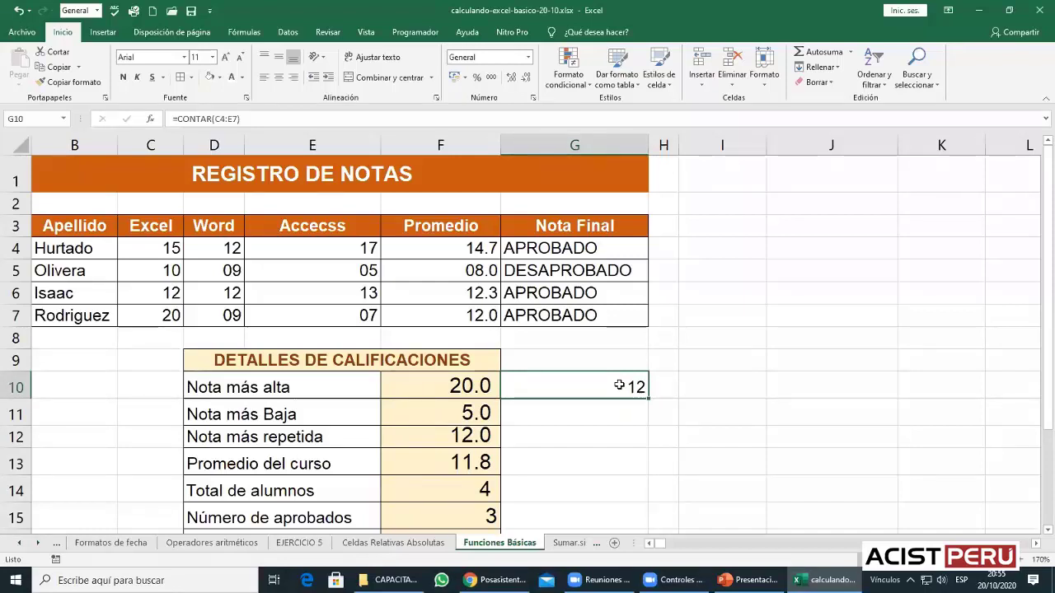
pyautogui.click(709, 385)
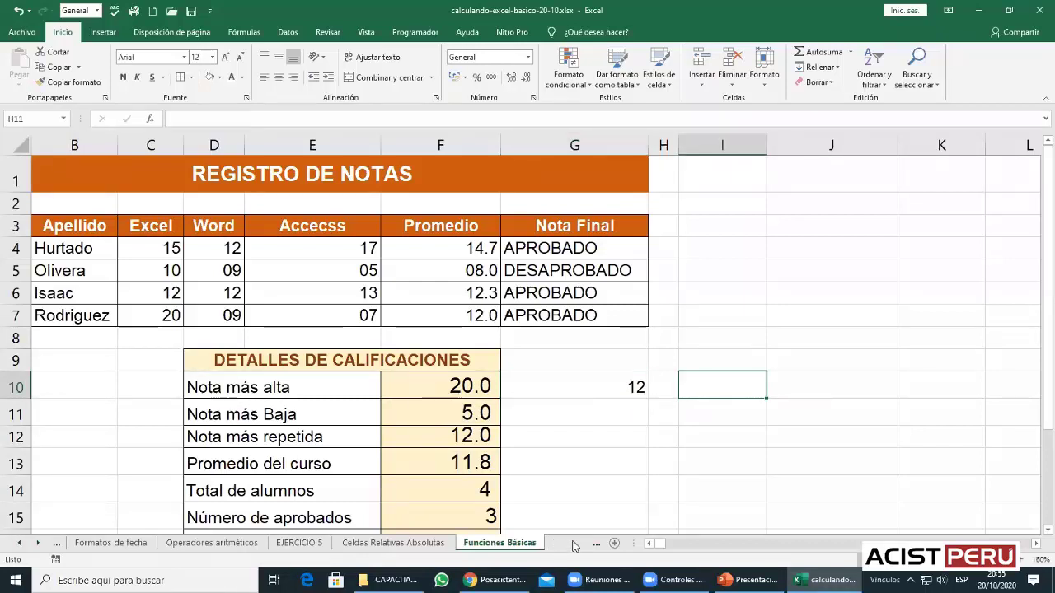
pyautogui.click(575, 544)
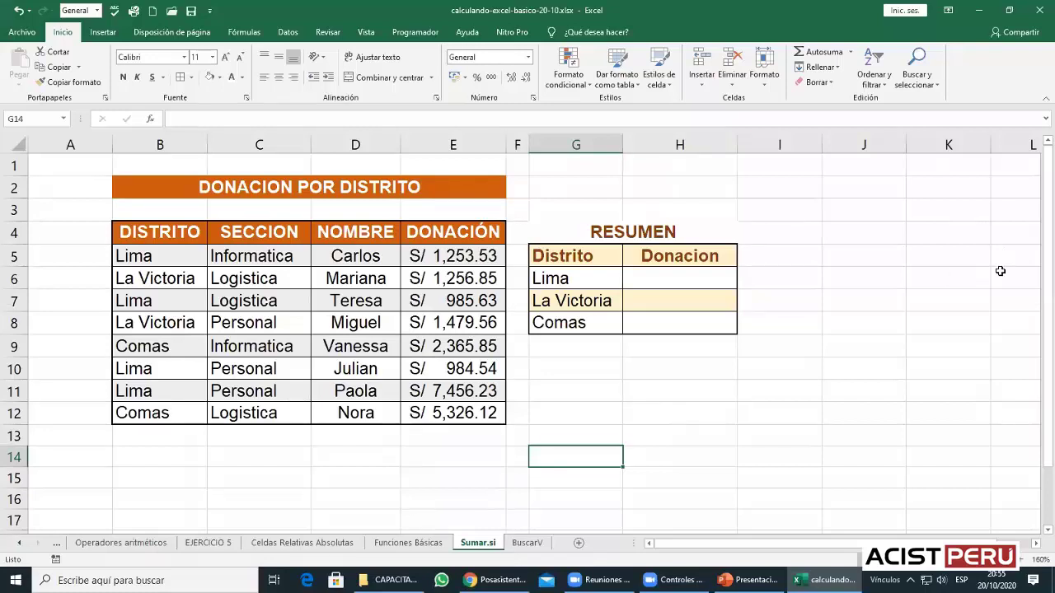
pyautogui.click(617, 404)
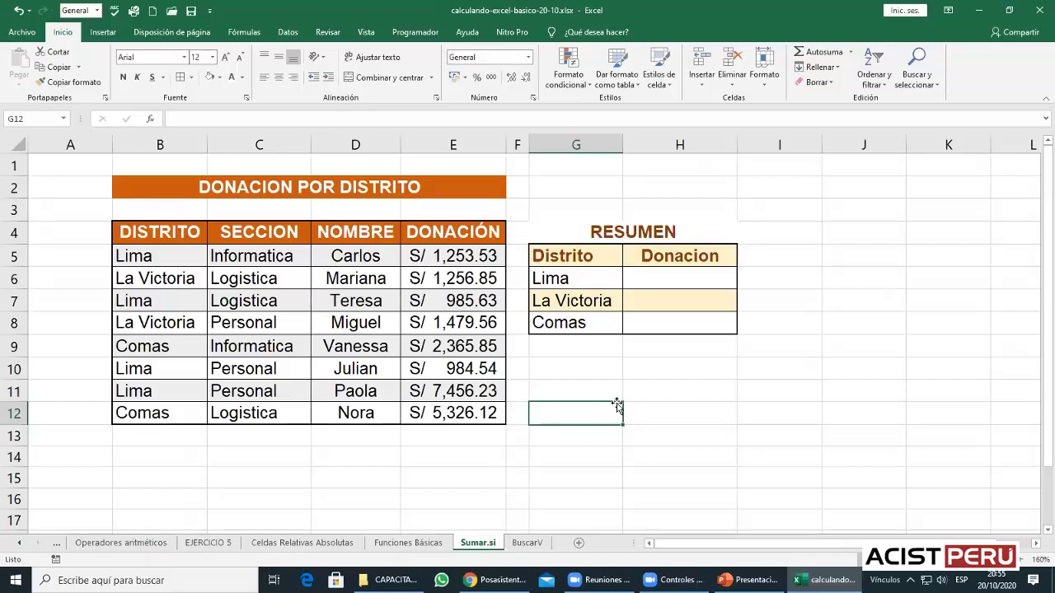
pyautogui.click(640, 394)
pyautogui.scroll(1, 765, 511)
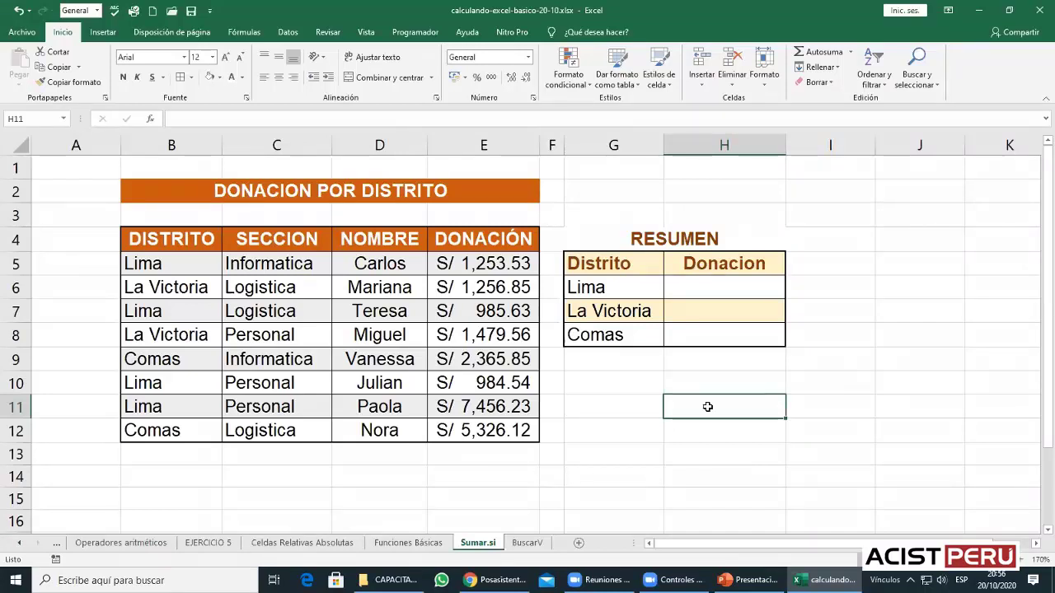
pyautogui.click(728, 286)
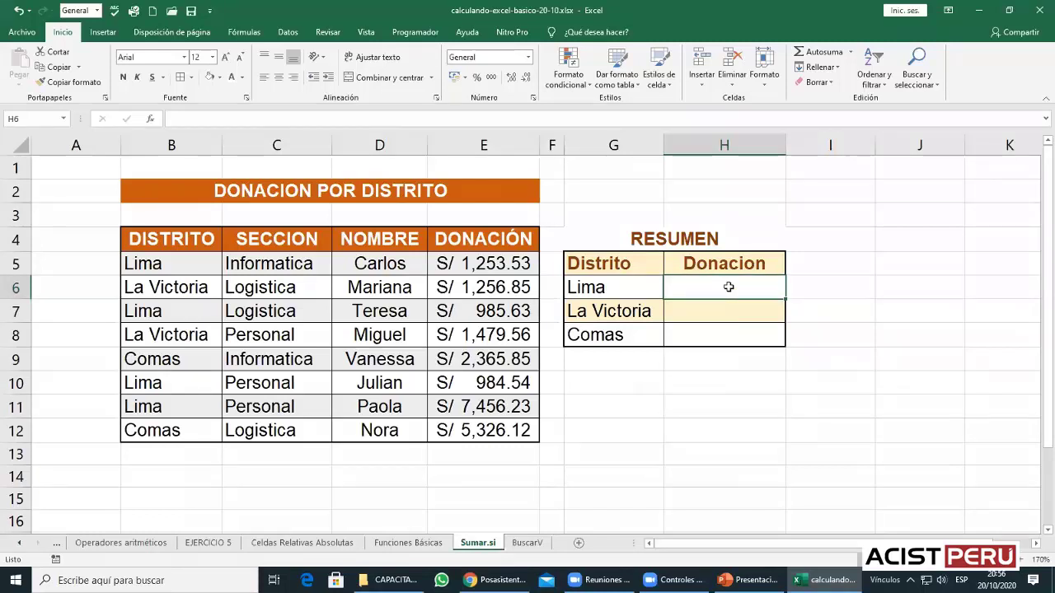
pyautogui.click(638, 295)
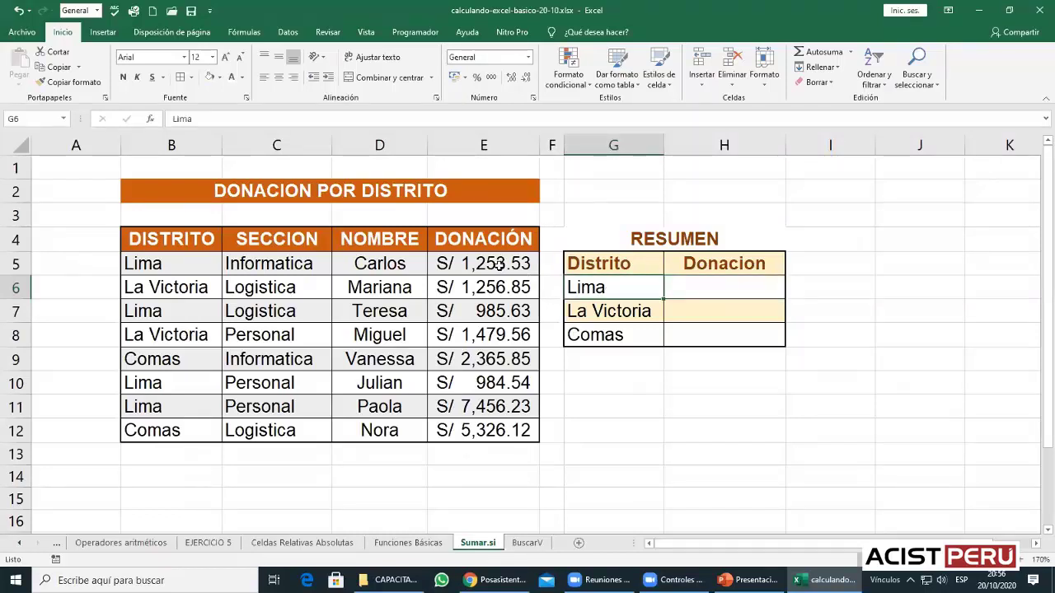
# - Fill Lima's donations in E5, E7 and E10:E11 yellow
pyautogui.click(499, 264)
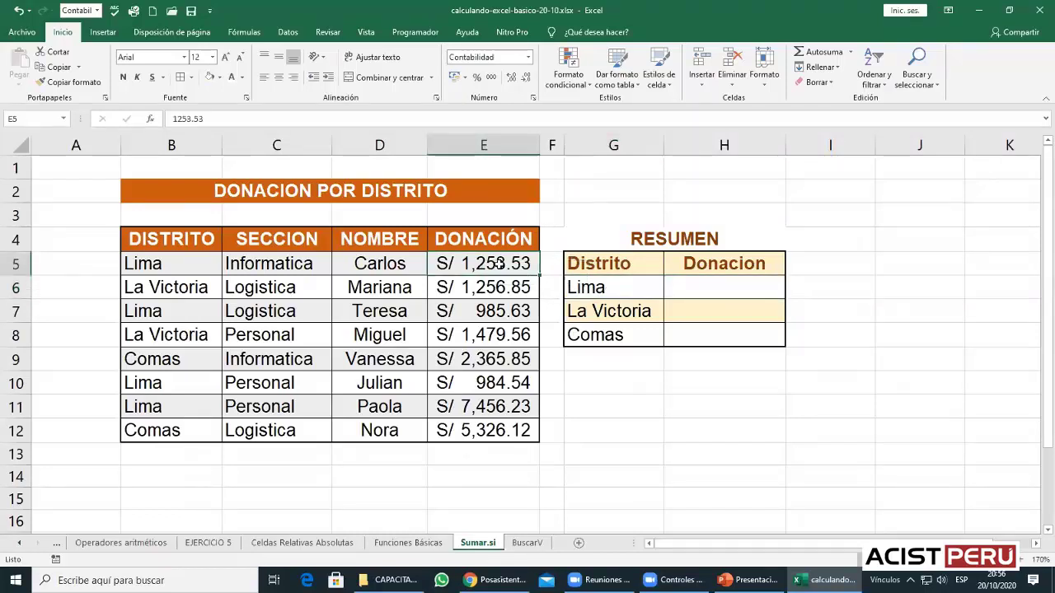
pyautogui.click(219, 78)
pyautogui.click(244, 178)
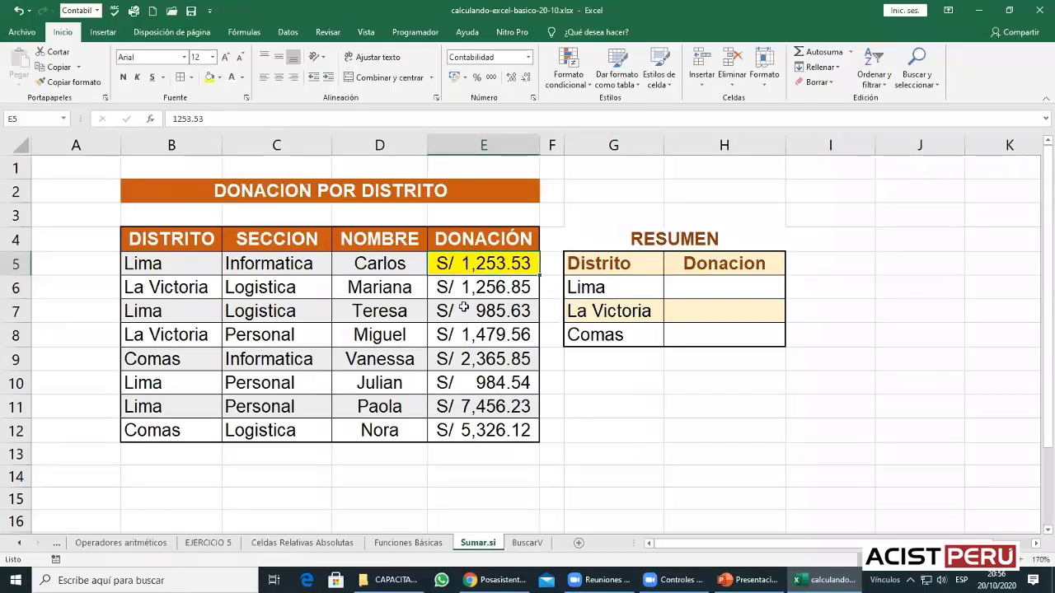
pyautogui.click(502, 307)
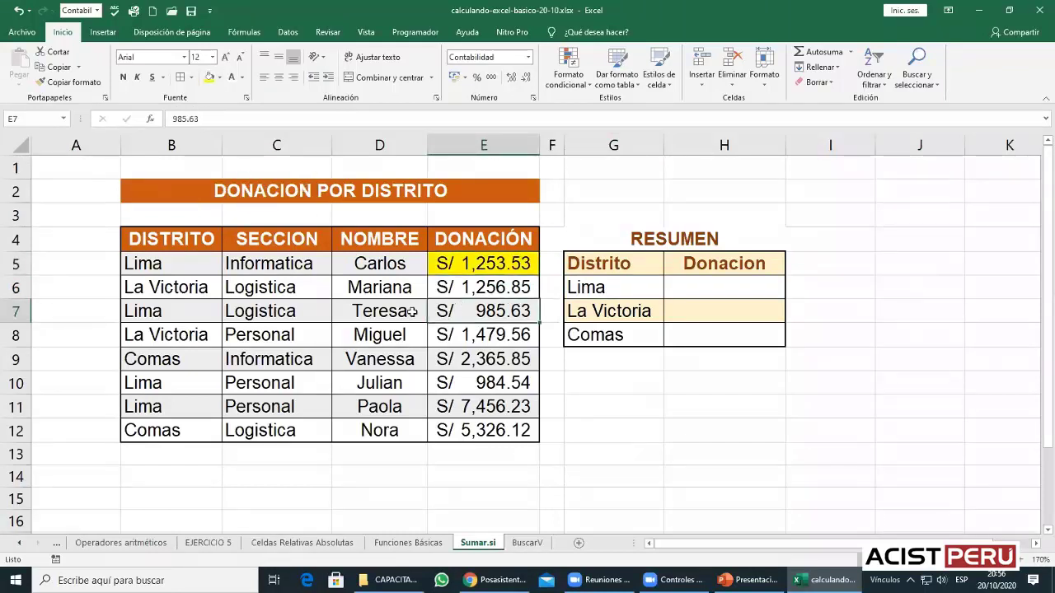
pyautogui.click(210, 77)
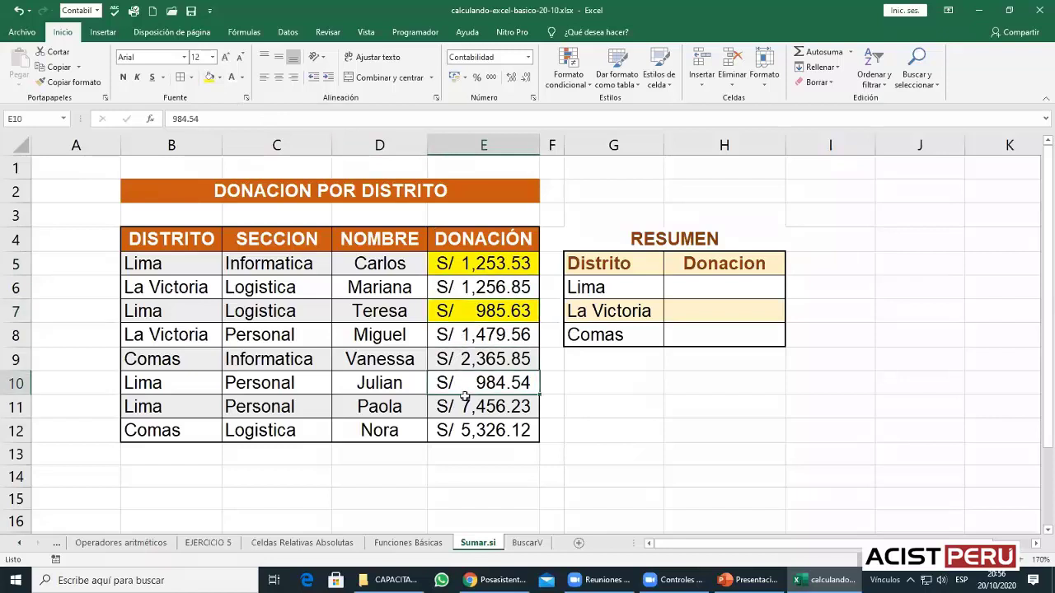
pyautogui.moveTo(464, 383); pyautogui.dragTo(478, 406)
pyautogui.click(209, 77)
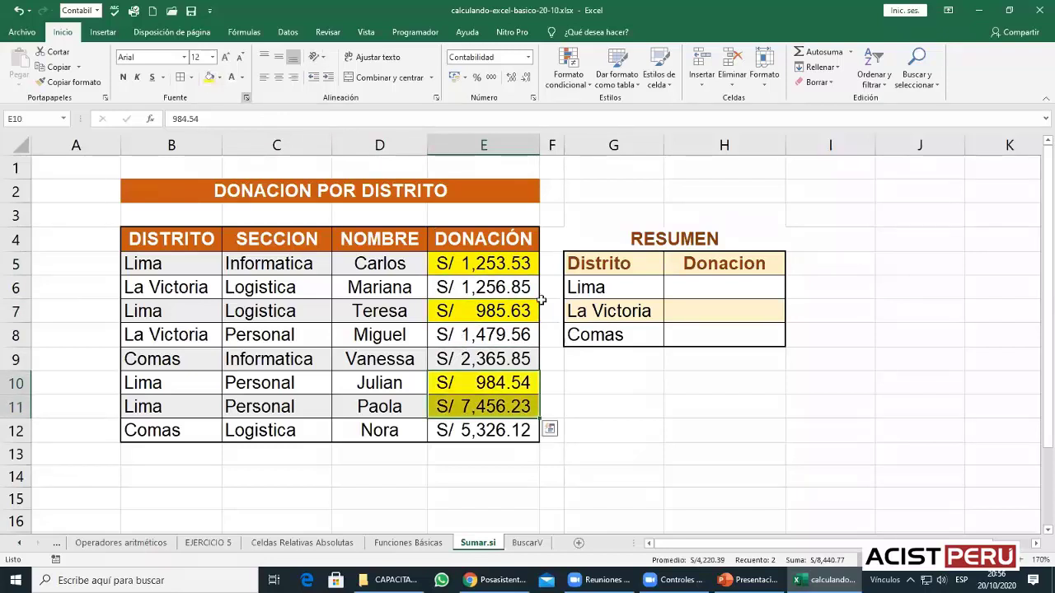
# - Enter =E5+E7+E10+E11 in G11 for S/ 10,679.93 and widen column G
pyautogui.click(651, 407)
pyautogui.click(675, 410)
pyautogui.click(624, 410)
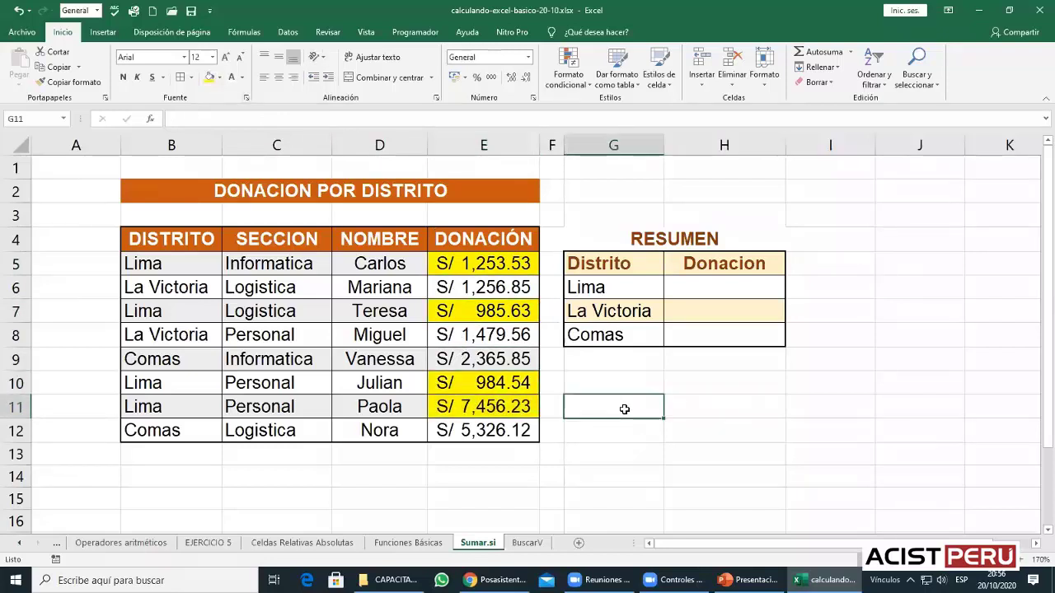
pyautogui.write('=')
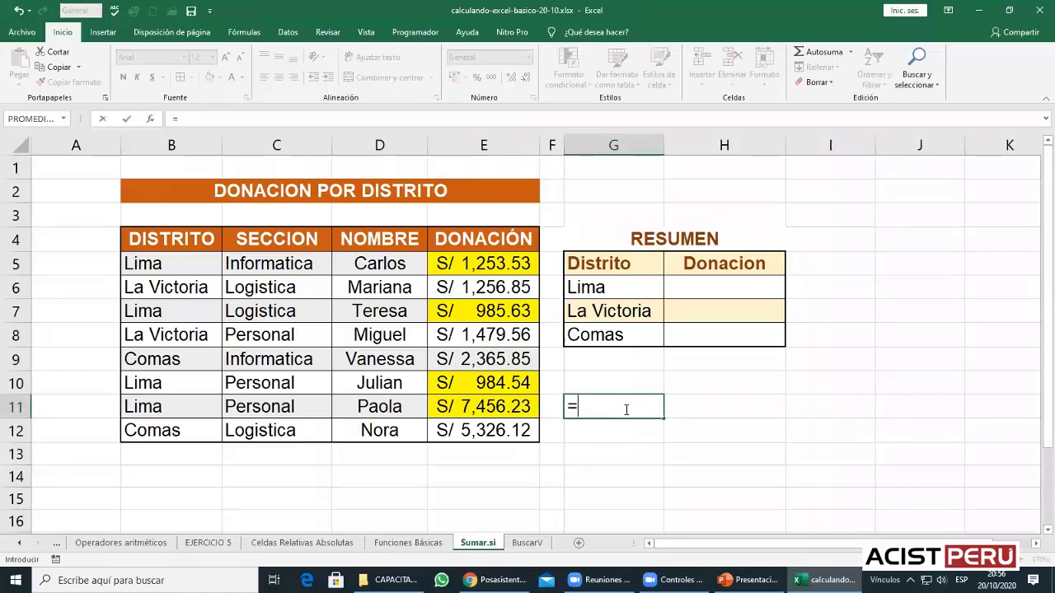
pyautogui.click(465, 266)
pyautogui.write('+')
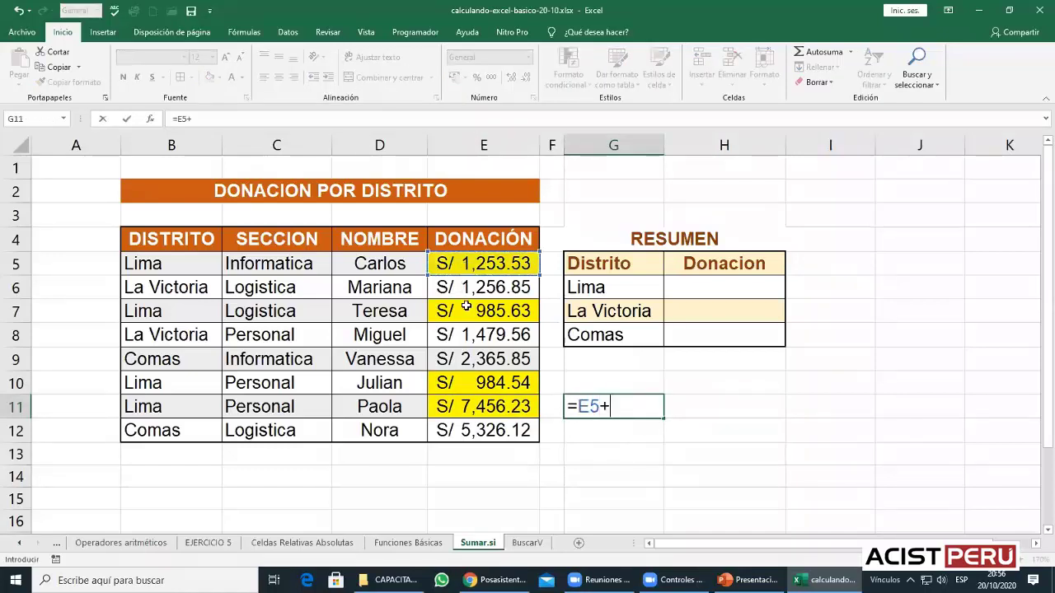
pyautogui.click(468, 311)
pyautogui.write('+')
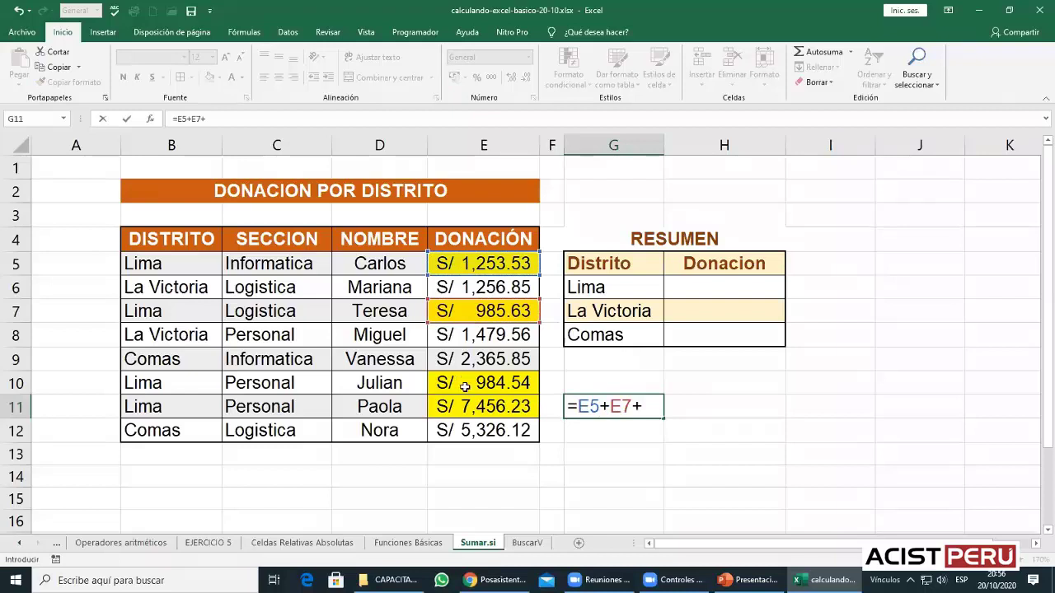
pyautogui.click(465, 385)
pyautogui.write('+')
pyautogui.click(464, 404)
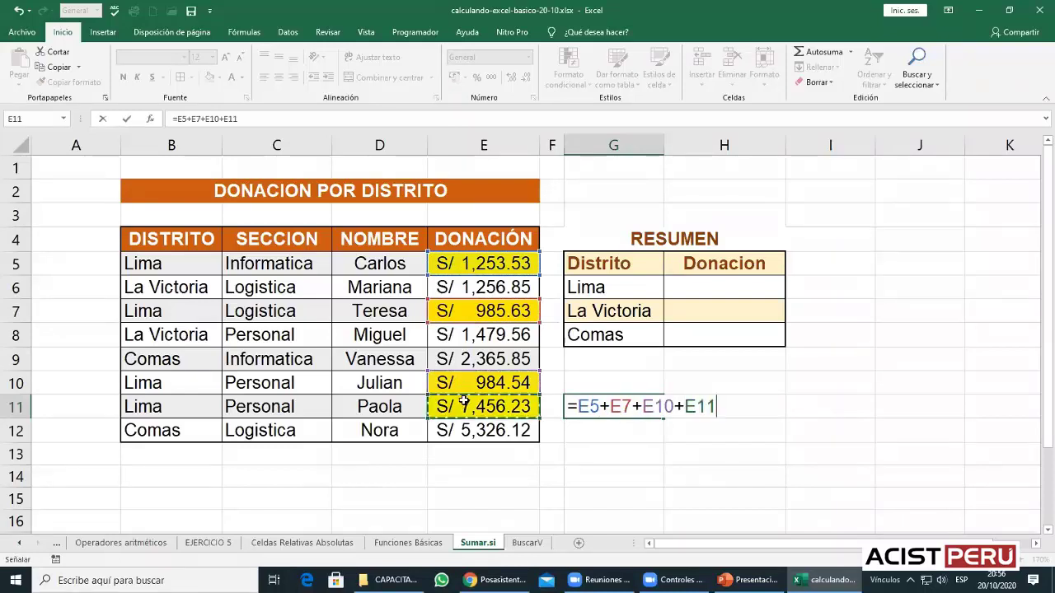
pyautogui.press('Return')
pyautogui.moveTo(662, 144); pyautogui.dragTo(697, 143)
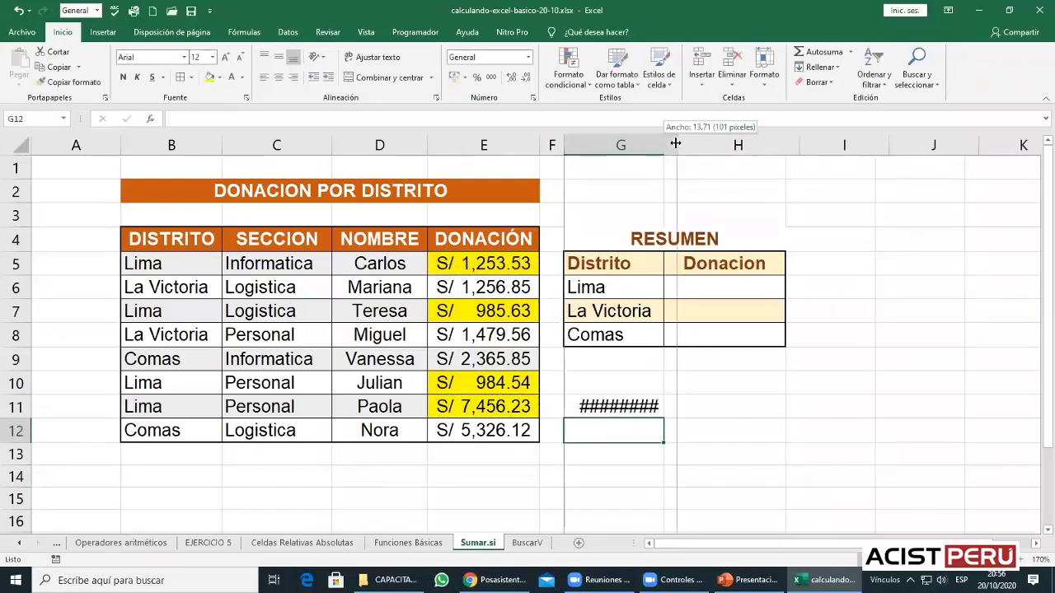
pyautogui.click(653, 402)
pyautogui.click(736, 378)
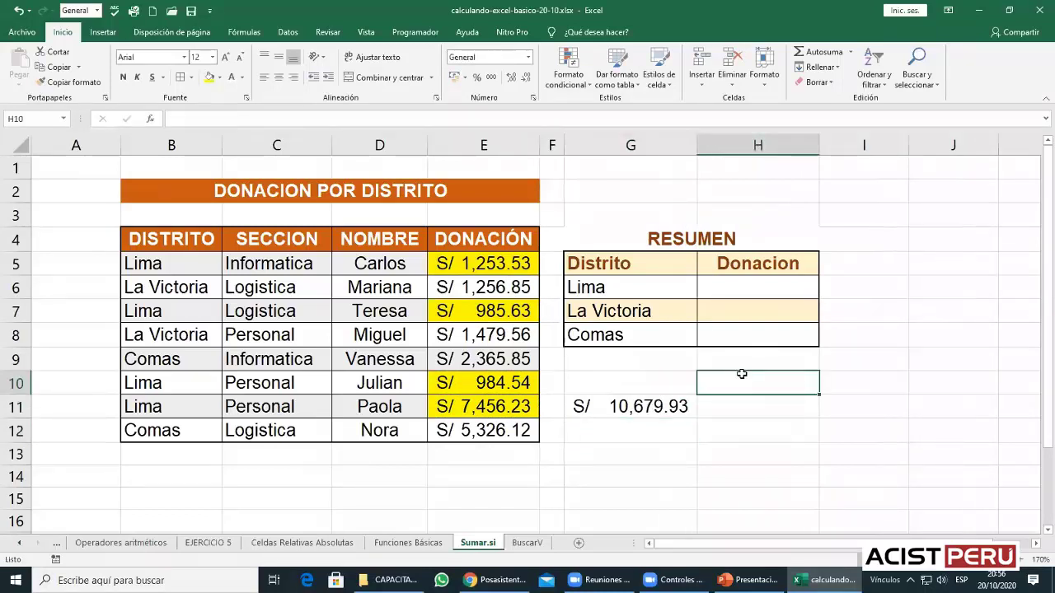
pyautogui.doubleClick(683, 403)
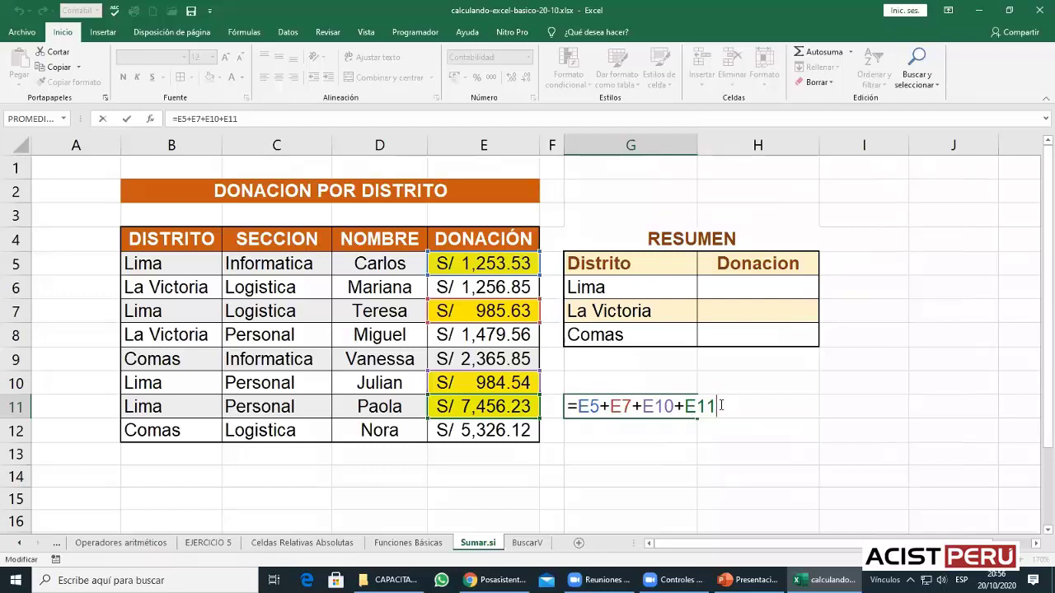
pyautogui.press('Return')
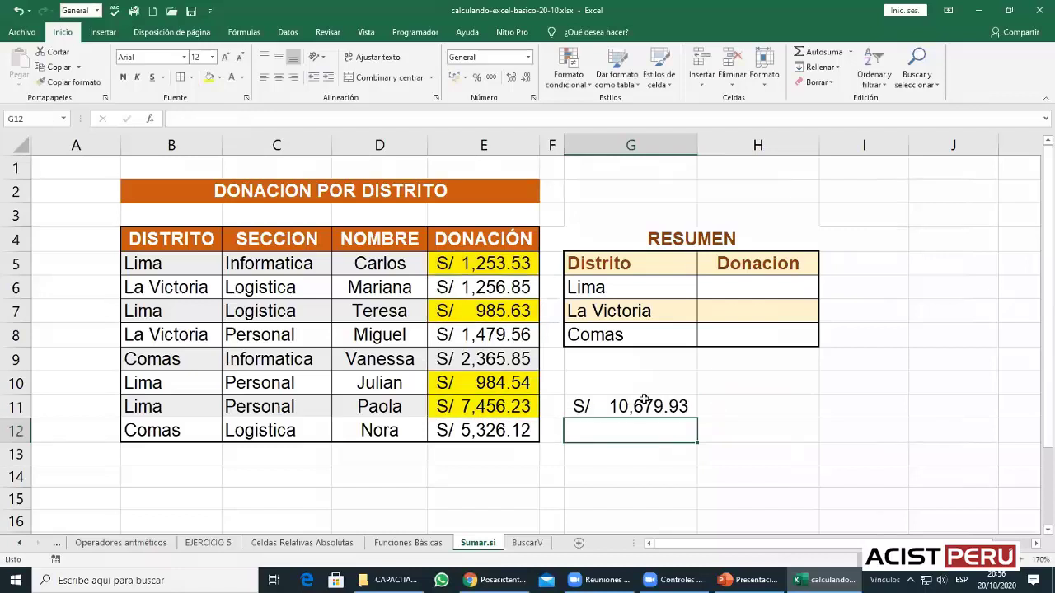
pyautogui.click(644, 405)
pyautogui.doubleClick(643, 407)
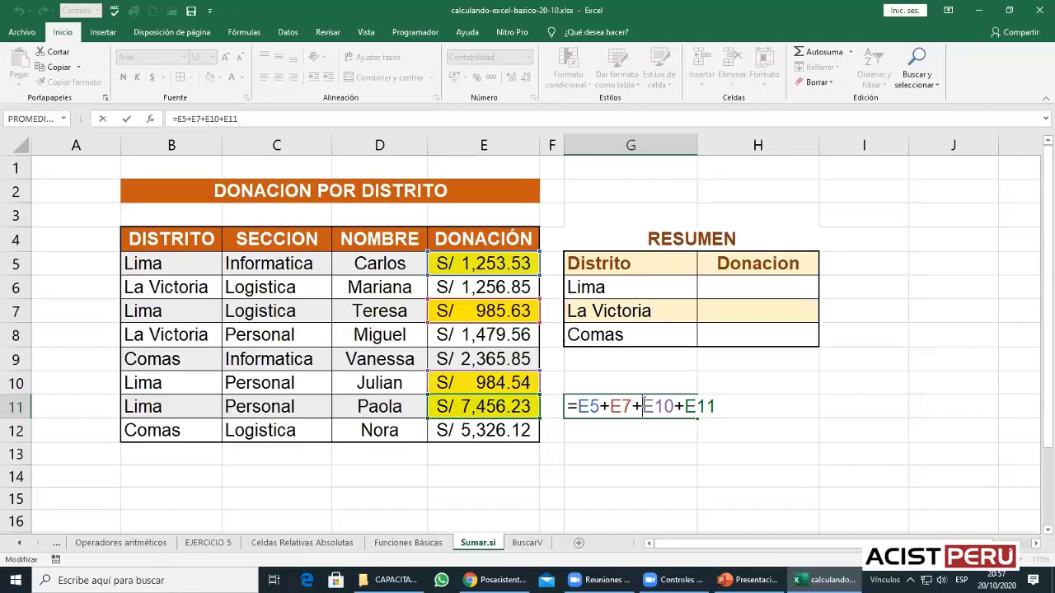
pyautogui.press('Return')
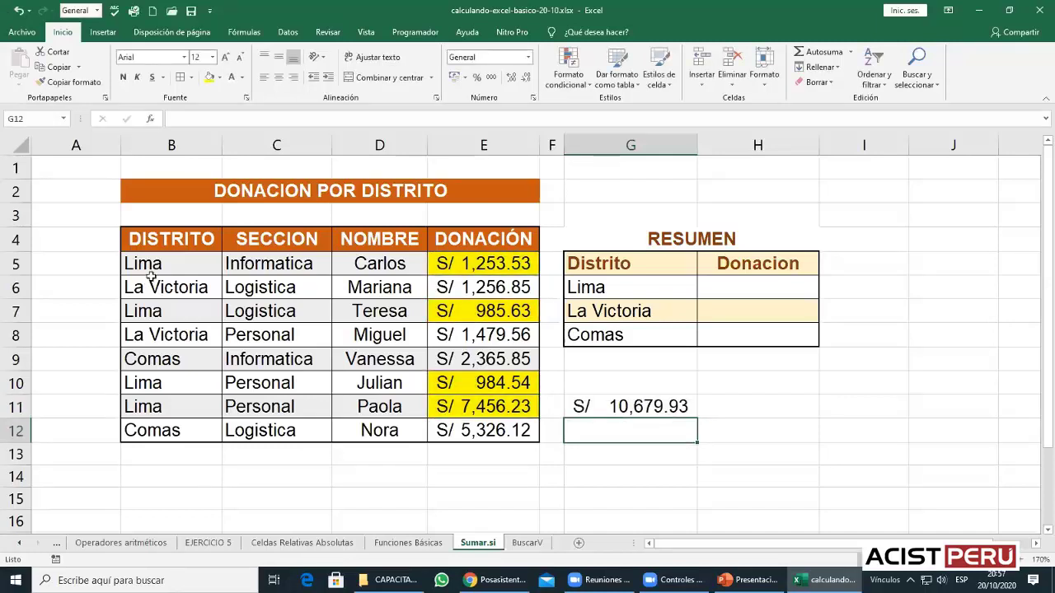
pyautogui.click(158, 243)
pyautogui.moveTo(305, 273); pyautogui.dragTo(468, 430)
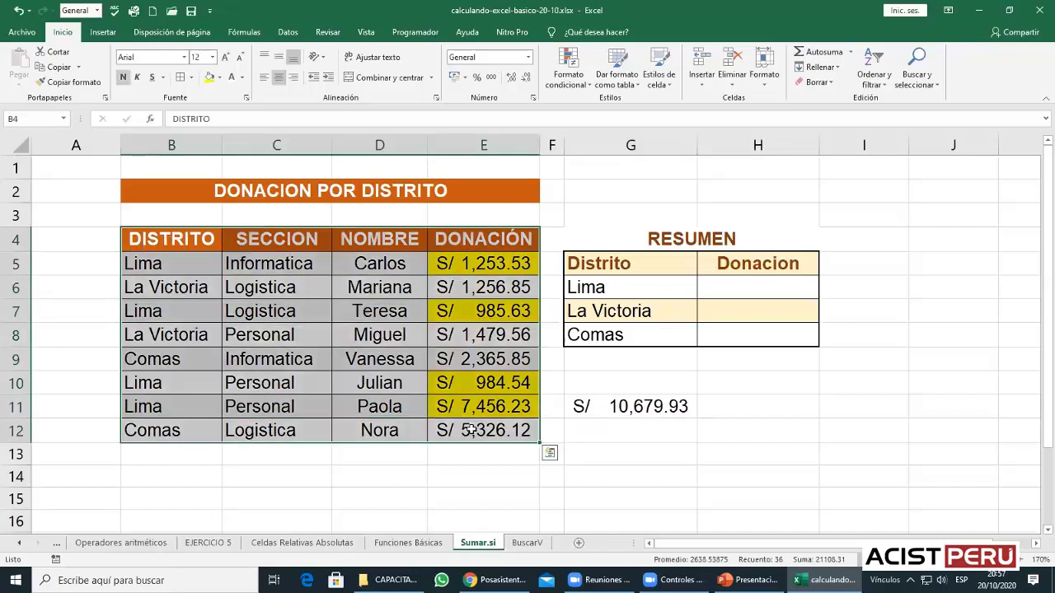
pyautogui.click(207, 311)
pyautogui.moveTo(137, 239); pyautogui.dragTo(295, 299)
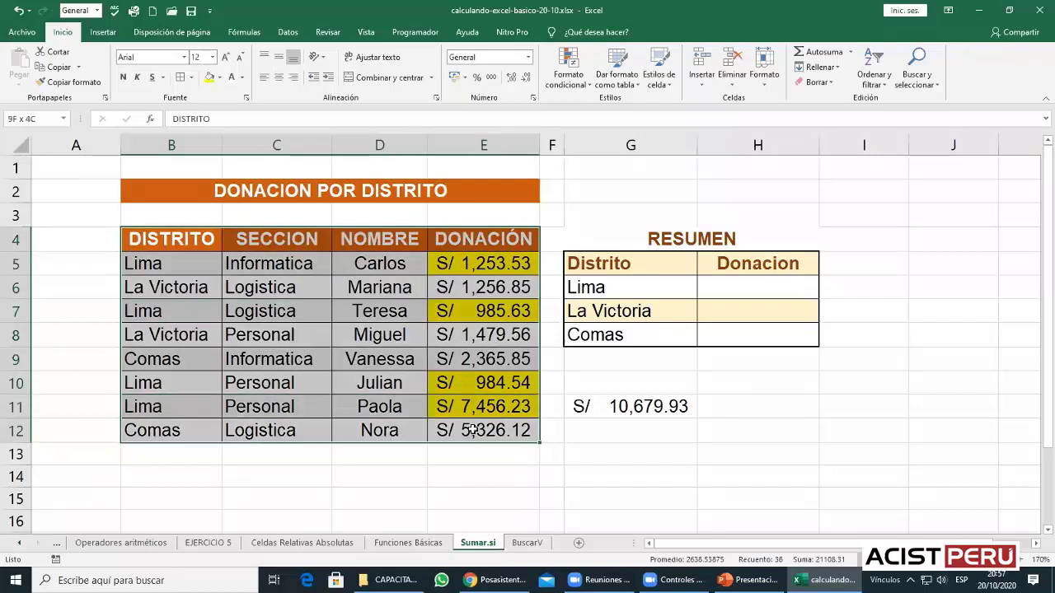
pyautogui.moveTo(445, 408); pyautogui.dragTo(472, 430)
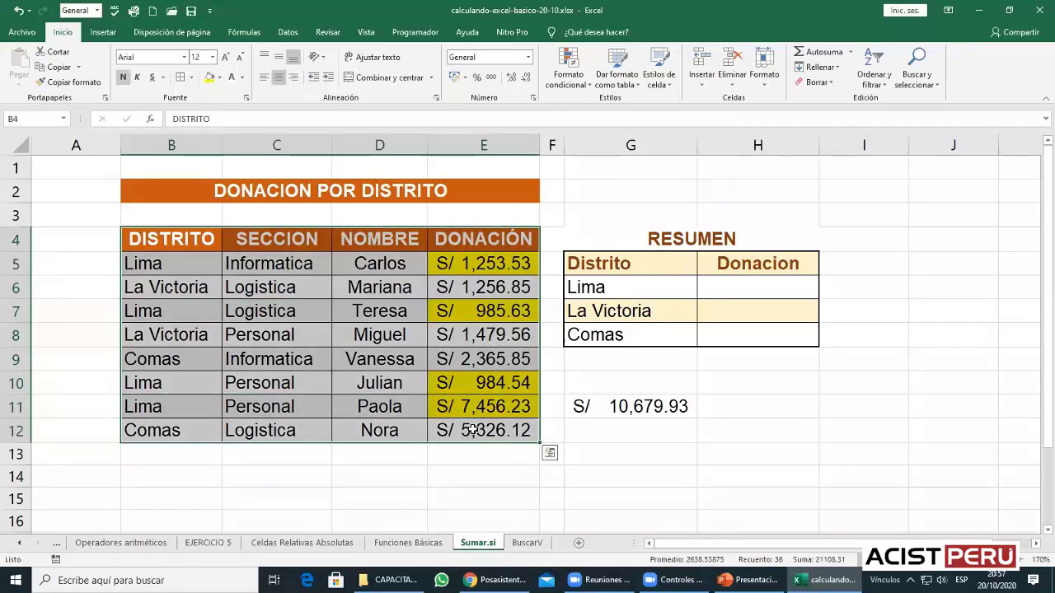
pyautogui.click(472, 430)
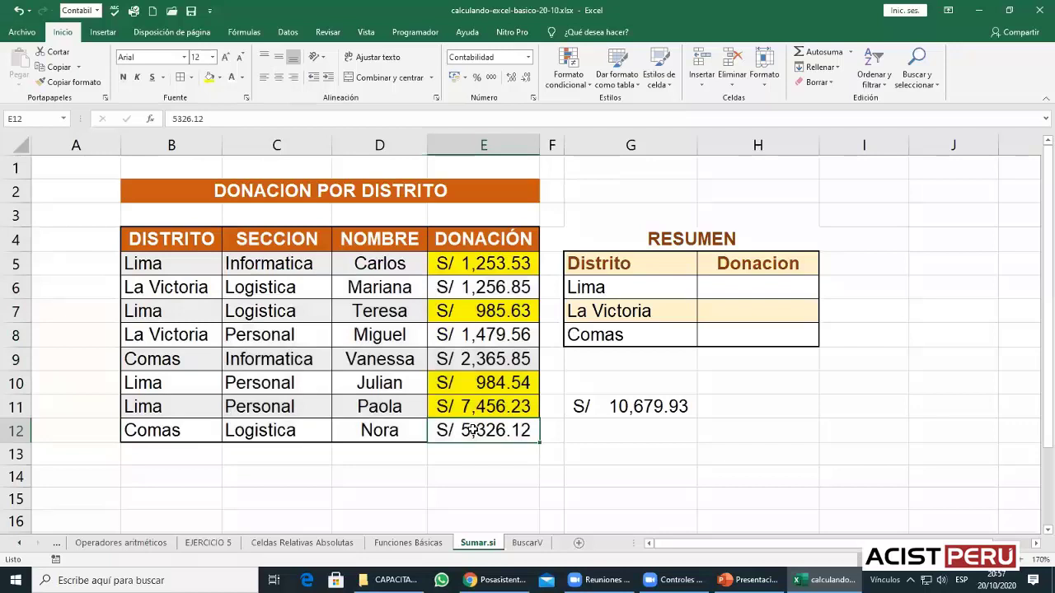
pyautogui.doubleClick(614, 406)
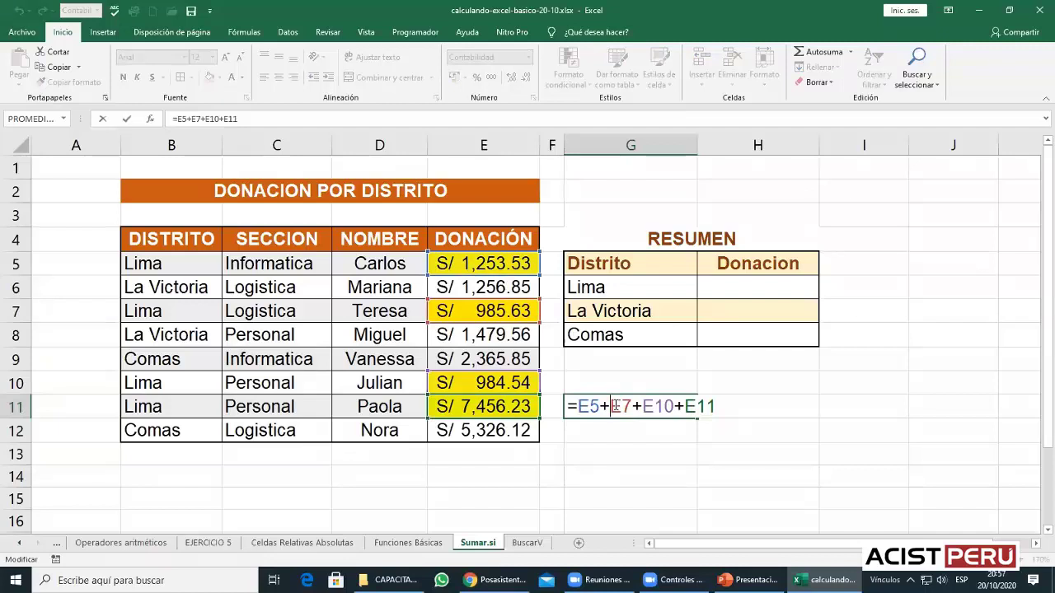
pyautogui.moveTo(578, 406); pyautogui.dragTo(717, 407)
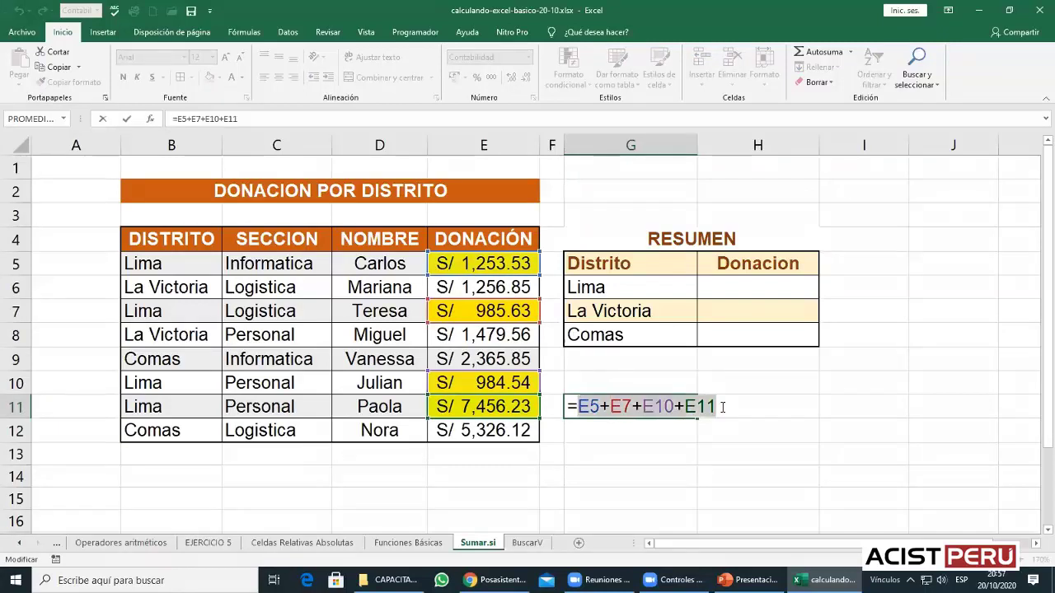
pyautogui.click(722, 407)
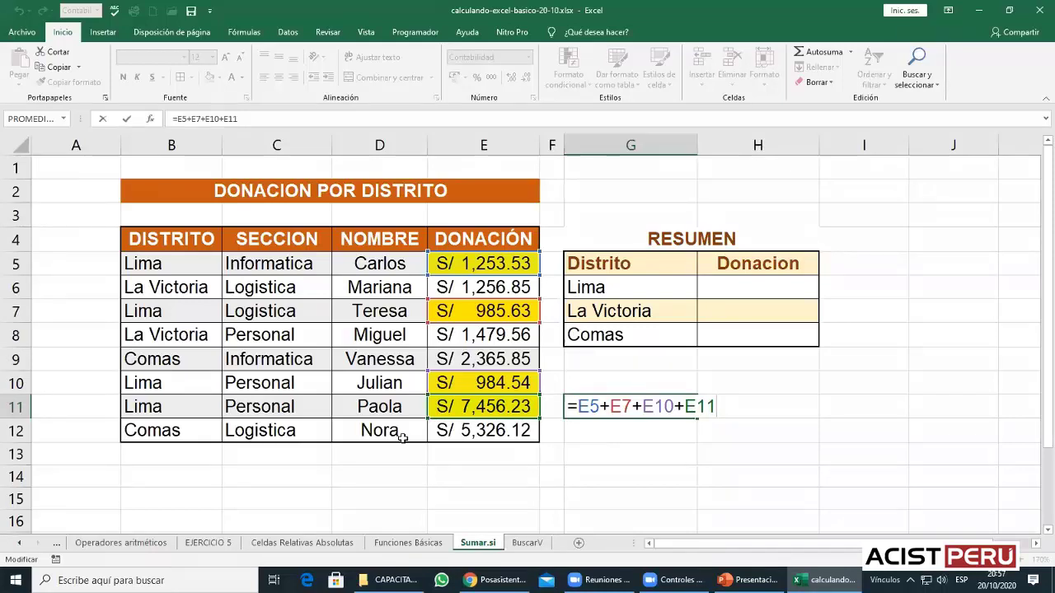
pyautogui.press('Return')
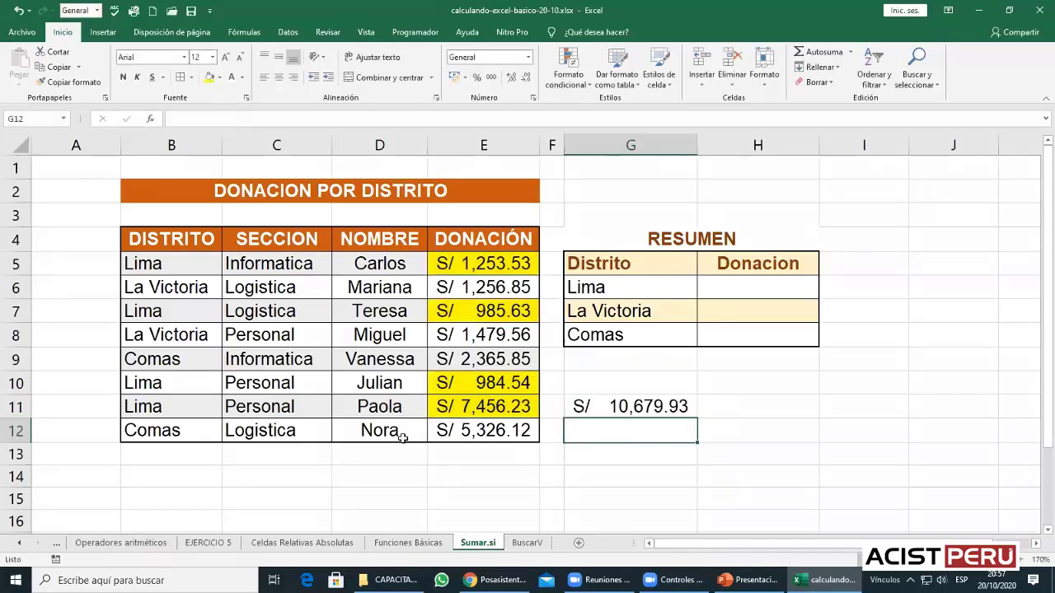
pyautogui.press('Up')
# - Delete the manual Lima total in G11
pyautogui.press('Delete')
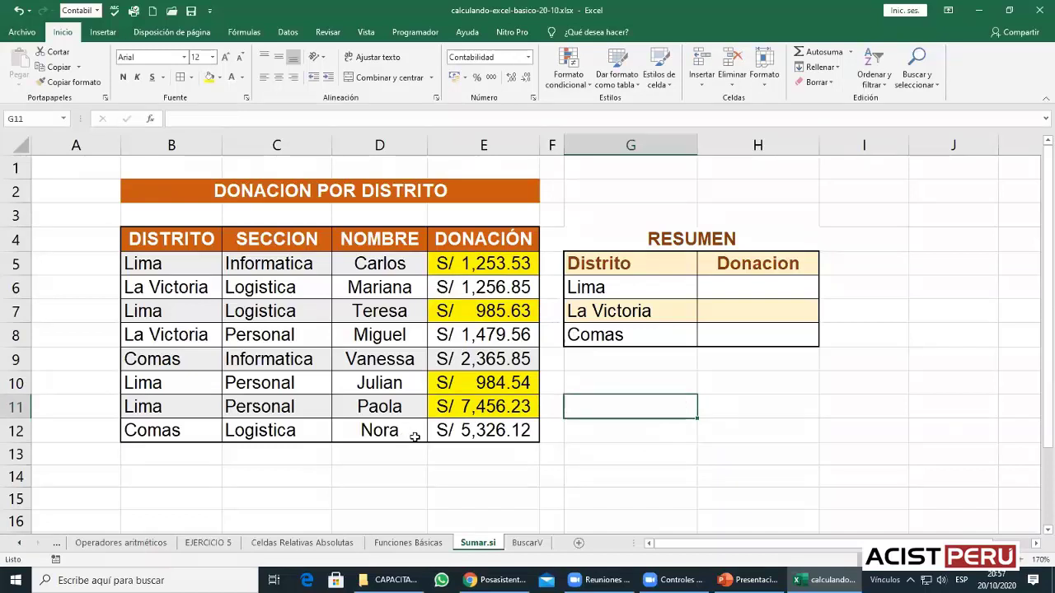
pyautogui.click(628, 426)
pyautogui.click(624, 401)
pyautogui.click(633, 363)
pyautogui.click(636, 384)
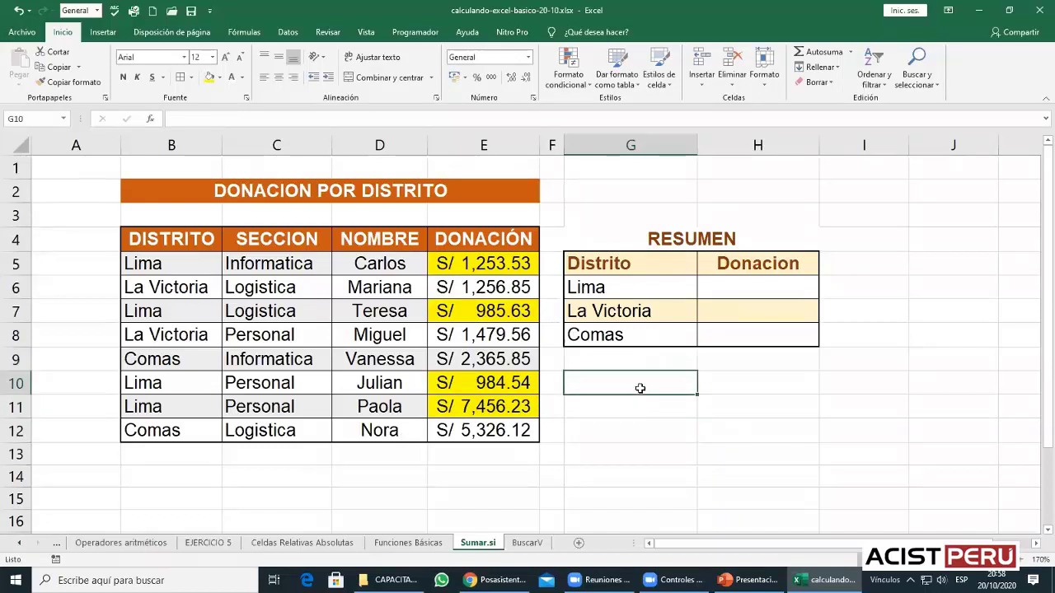
pyautogui.click(654, 428)
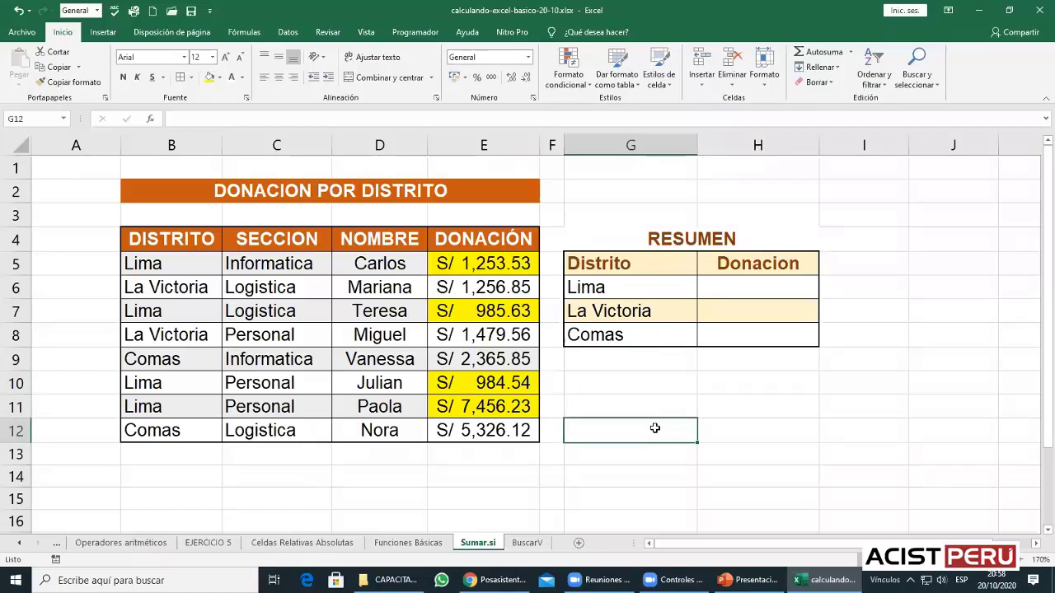
# - Enter =SUMAR.SI(B5:B12;G6;E5:E12) in H6 to total Lima's donations, giving 10679.93
pyautogui.click(762, 283)
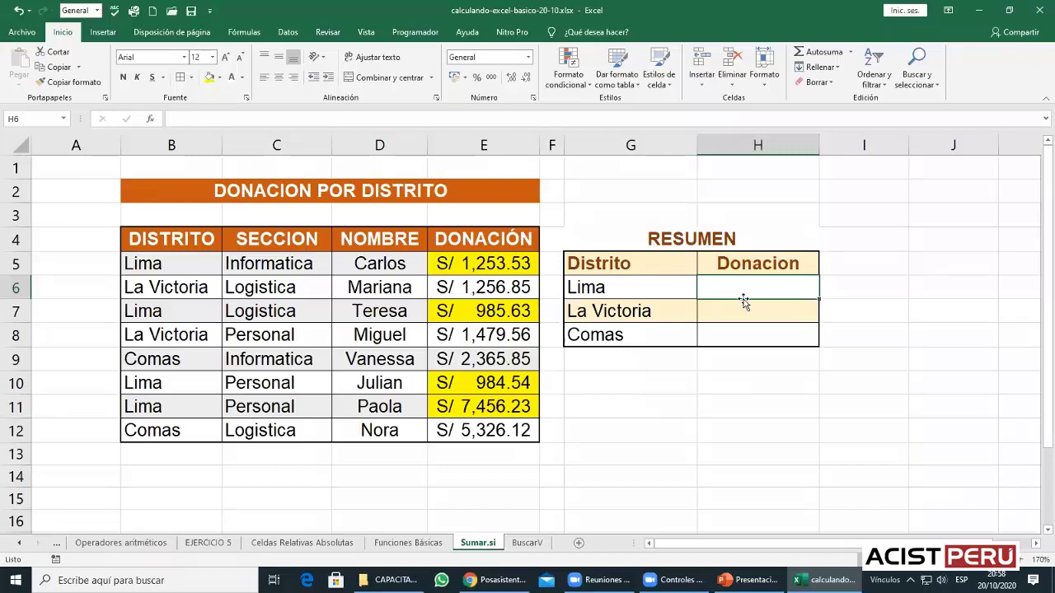
pyautogui.write('=')
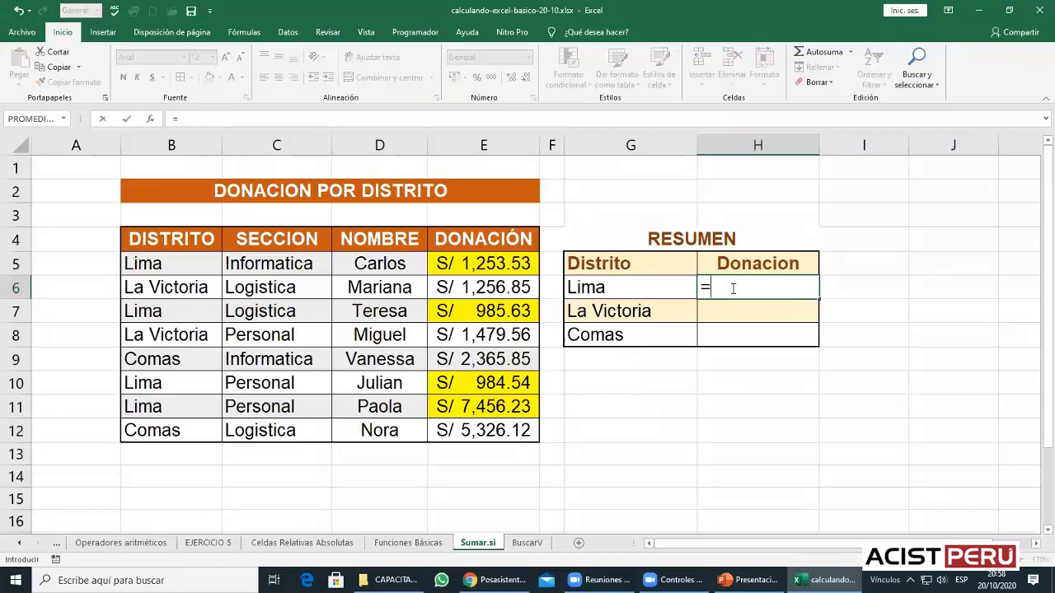
pyautogui.write('SU')
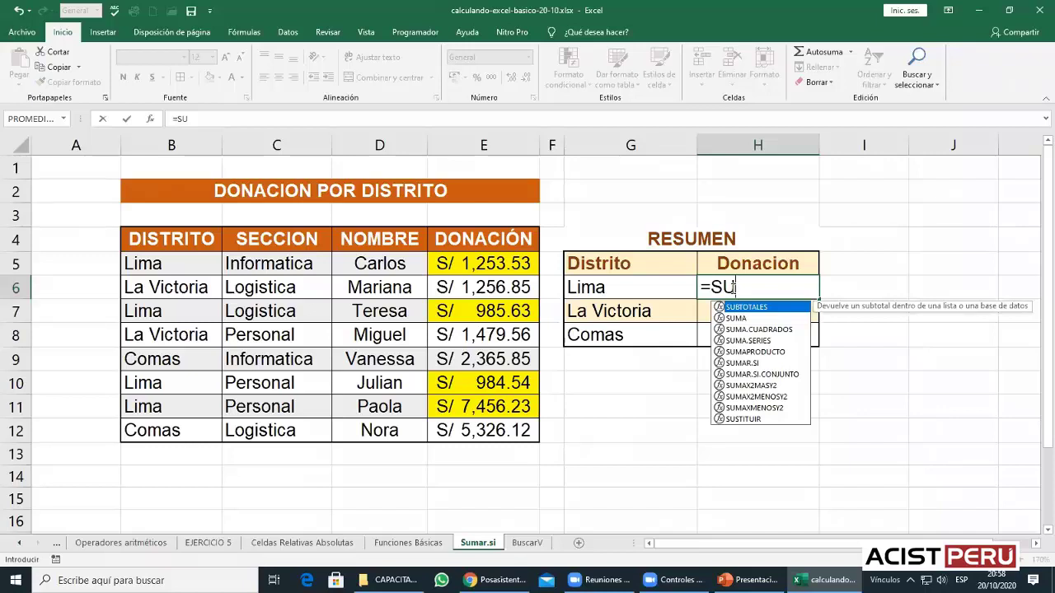
pyautogui.doubleClick(754, 363)
pyautogui.click(815, 287)
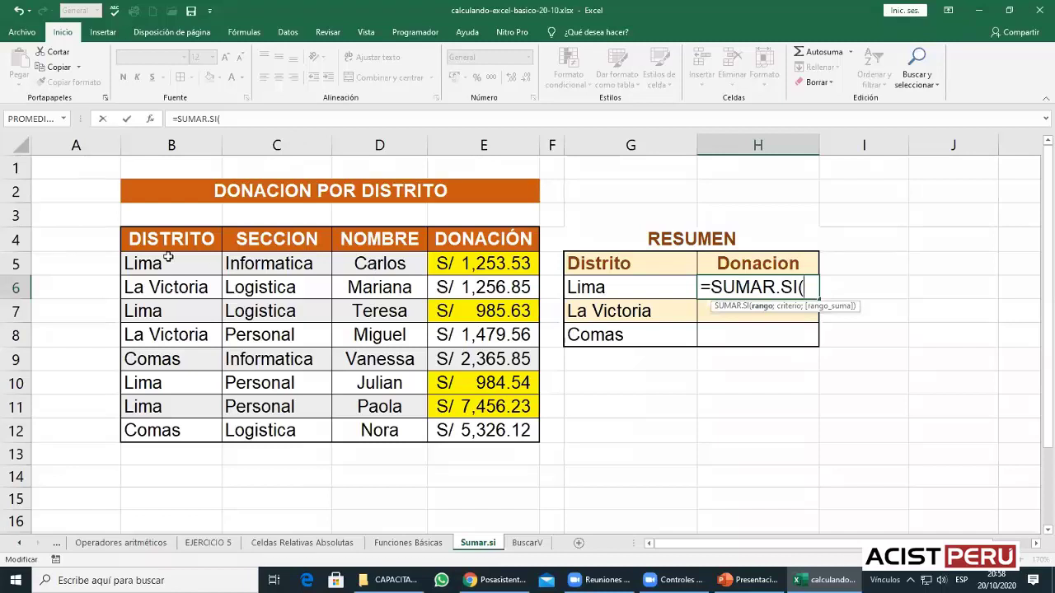
pyautogui.moveTo(169, 257); pyautogui.dragTo(168, 425)
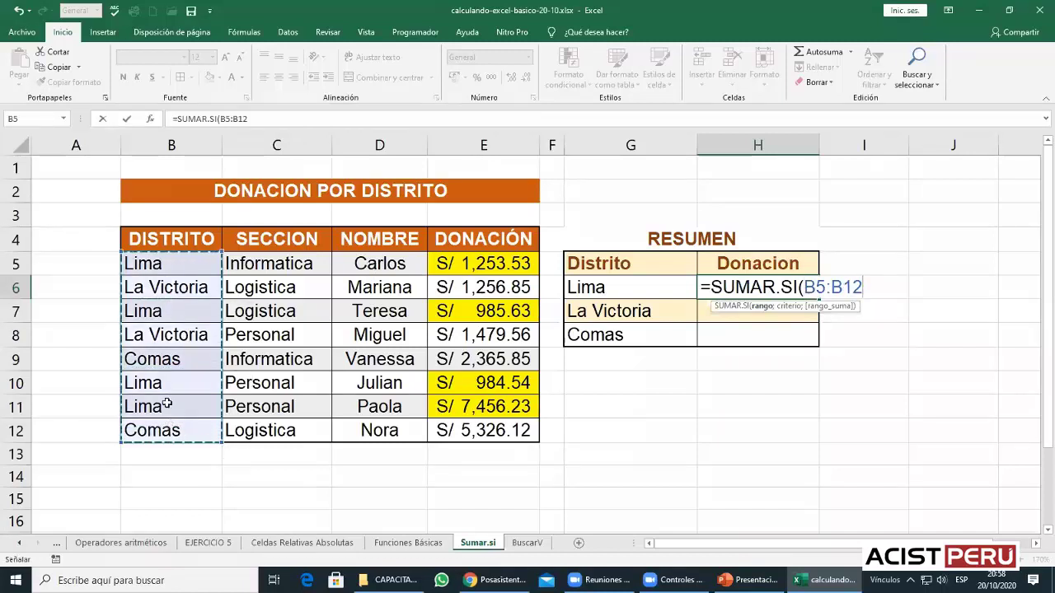
pyautogui.write(';')
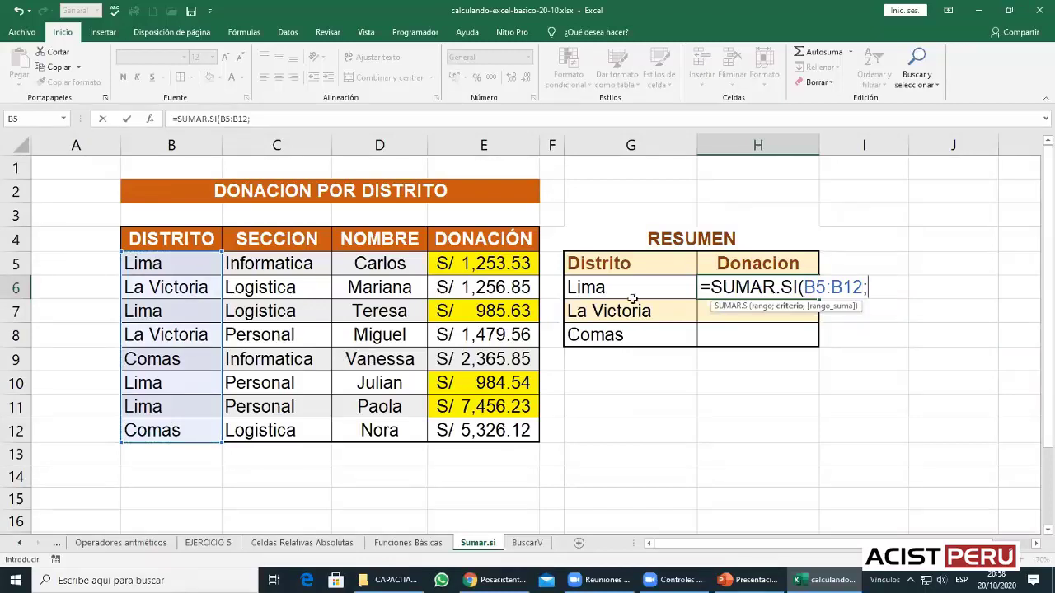
pyautogui.write('"LIM')
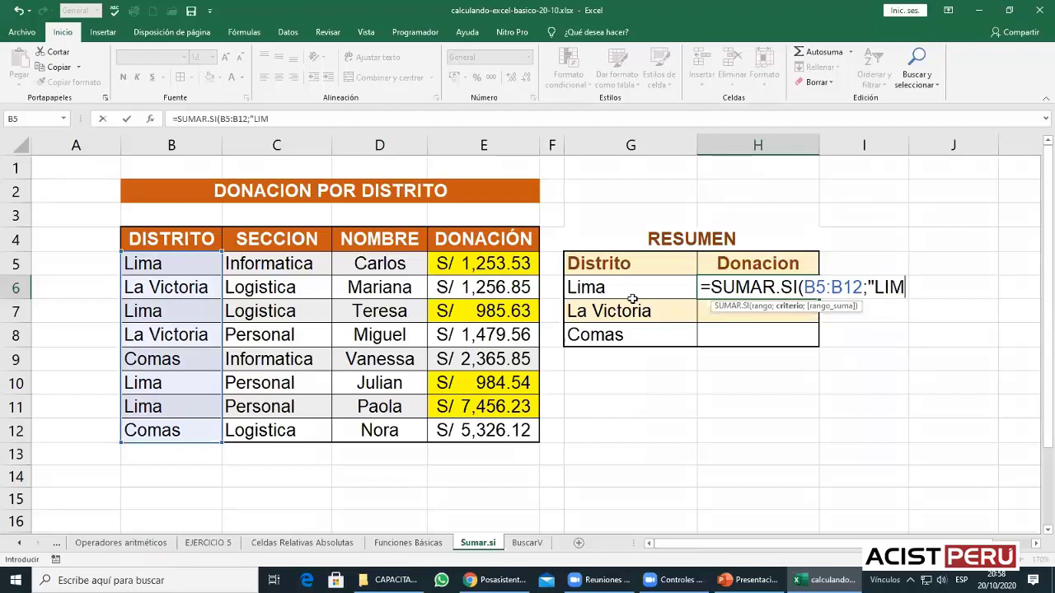
pyautogui.write('A"')
pyautogui.press('BackSpace')
pyautogui.press('BackSpace')
pyautogui.press('BackSpace')
pyautogui.press('BackSpace')
pyautogui.press('BackSpace')
pyautogui.press('BackSpace')
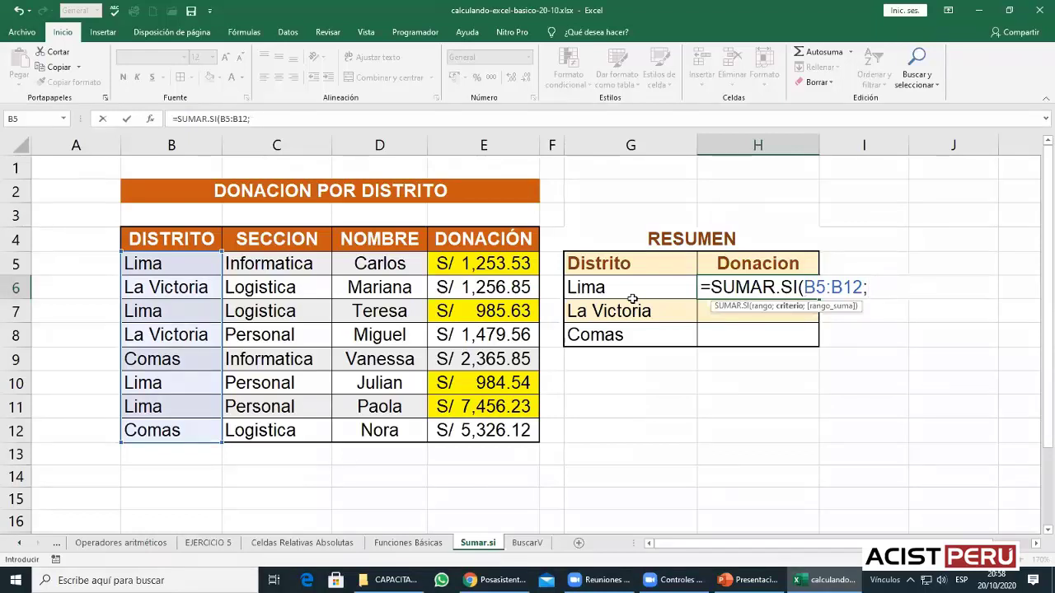
pyautogui.click(582, 288)
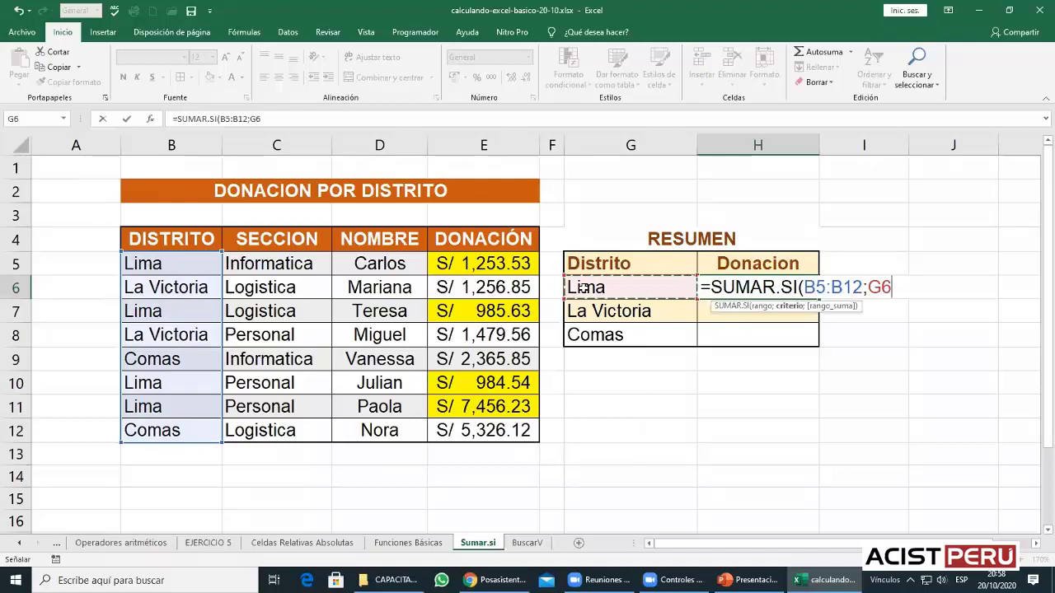
pyautogui.write(';')
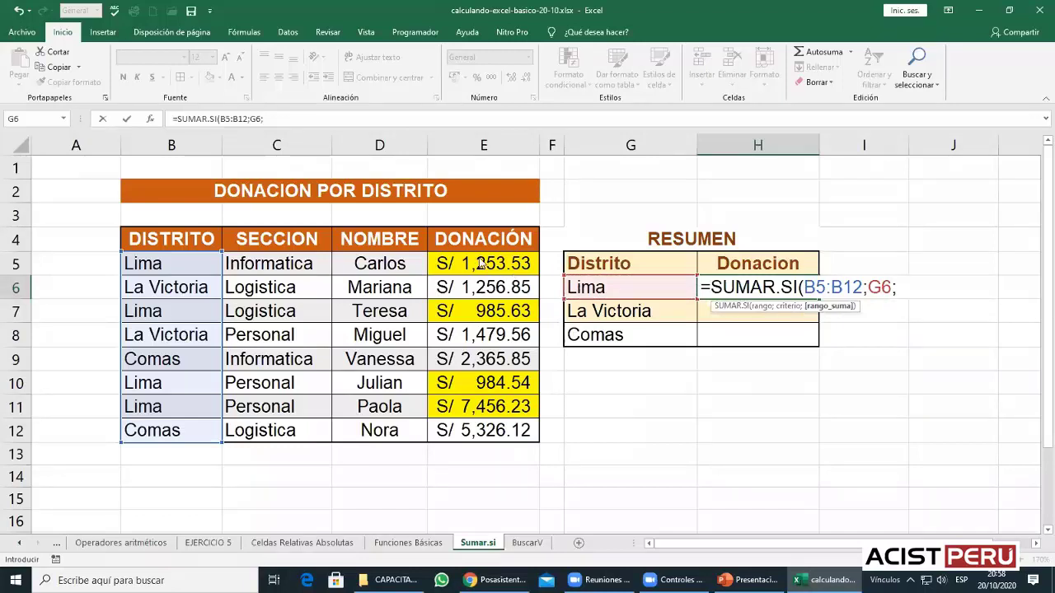
pyautogui.moveTo(482, 258); pyautogui.dragTo(487, 421)
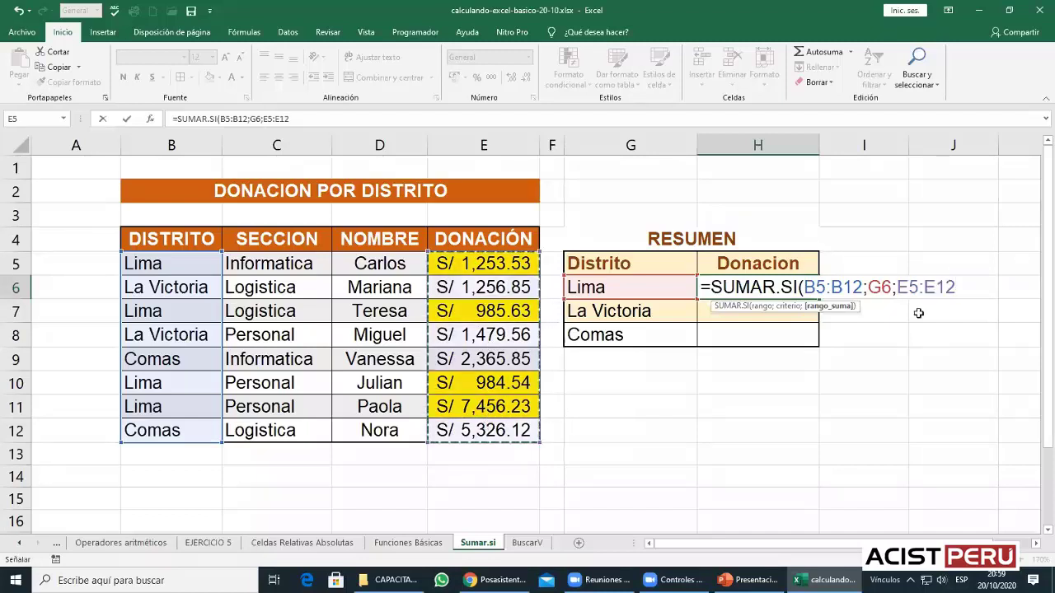
pyautogui.write(')')
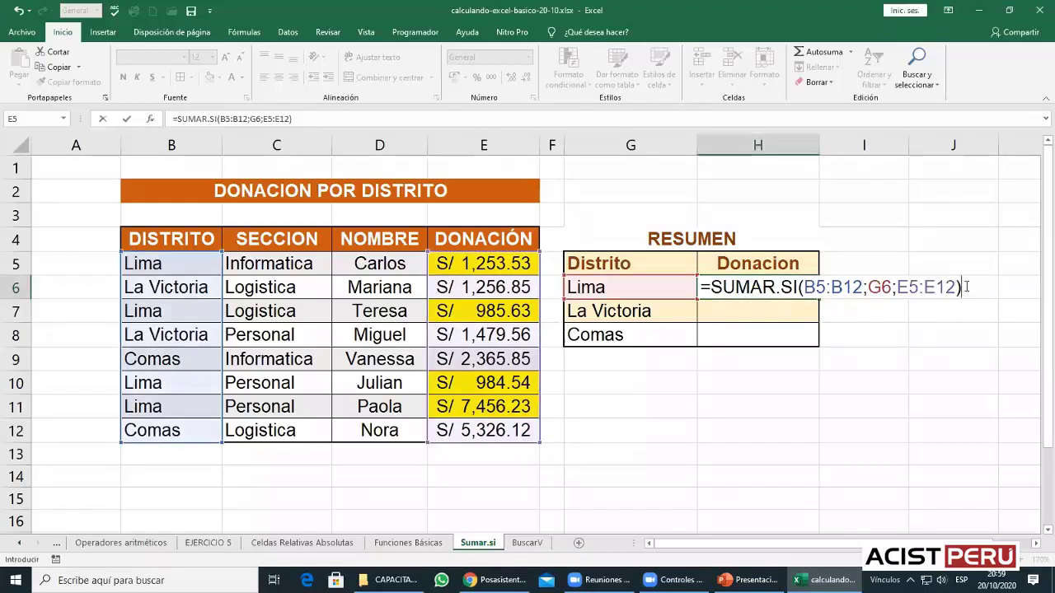
pyautogui.press('Return')
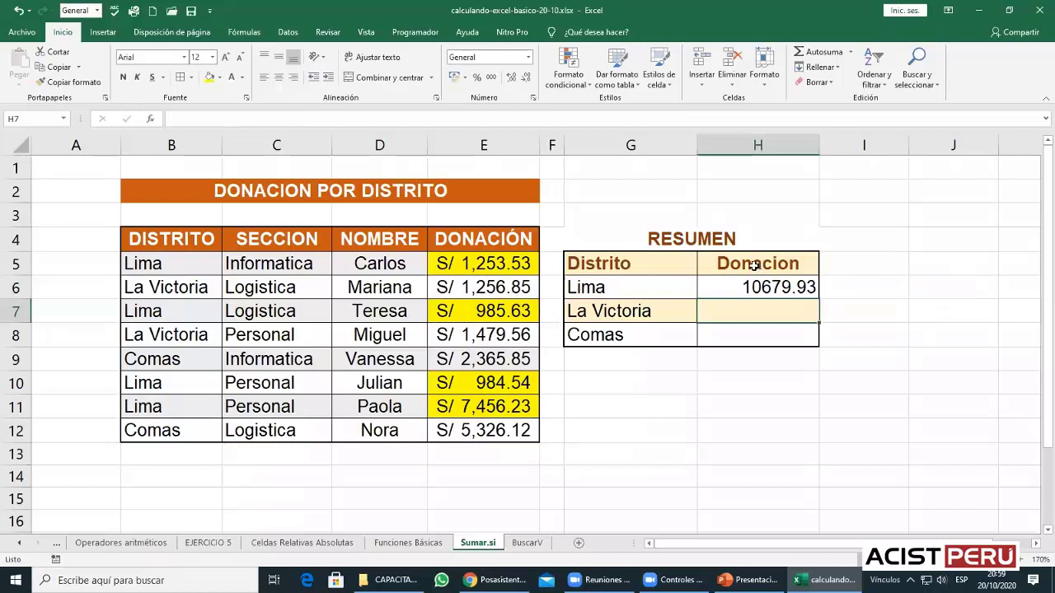
# - Enter the manual check sum =E5+E7+E10+E11 in G10
pyautogui.click(647, 379)
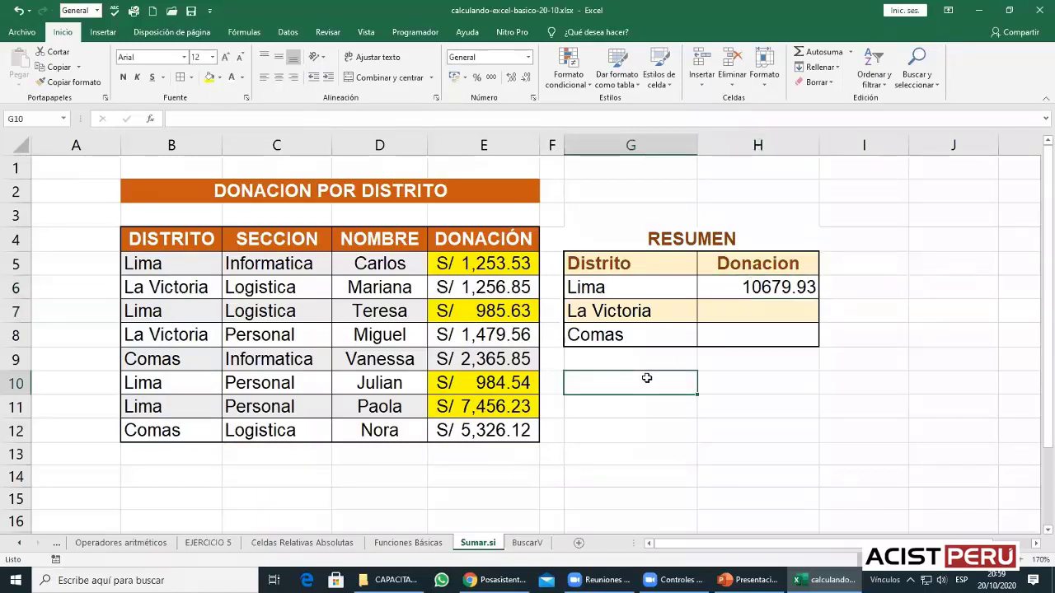
pyautogui.write('=')
pyautogui.click(477, 266)
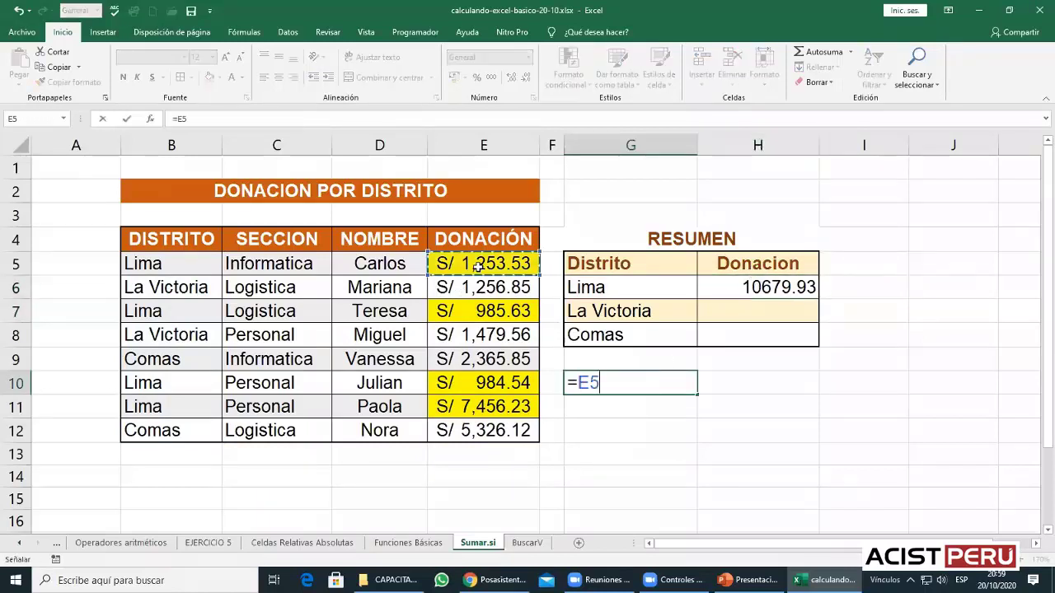
pyautogui.write('+')
pyautogui.click(475, 305)
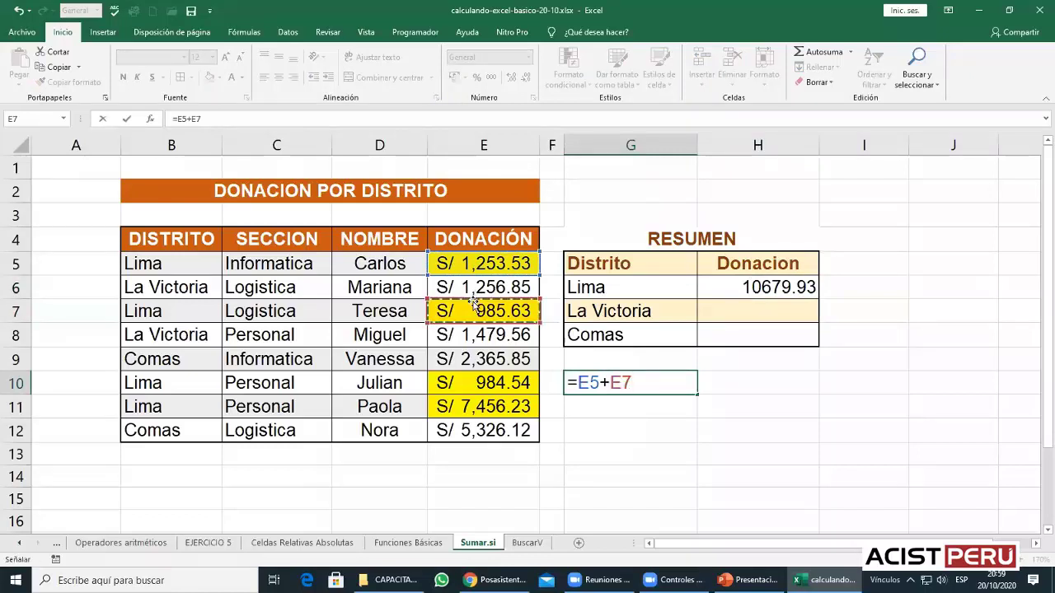
pyautogui.write('+')
pyautogui.click(473, 385)
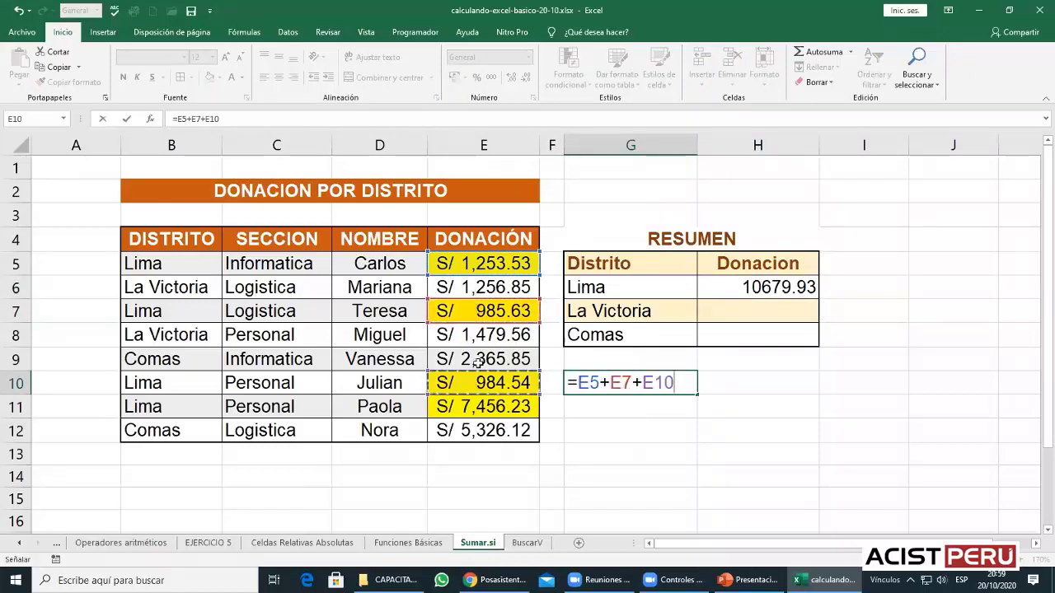
pyautogui.write('+')
pyautogui.click(471, 406)
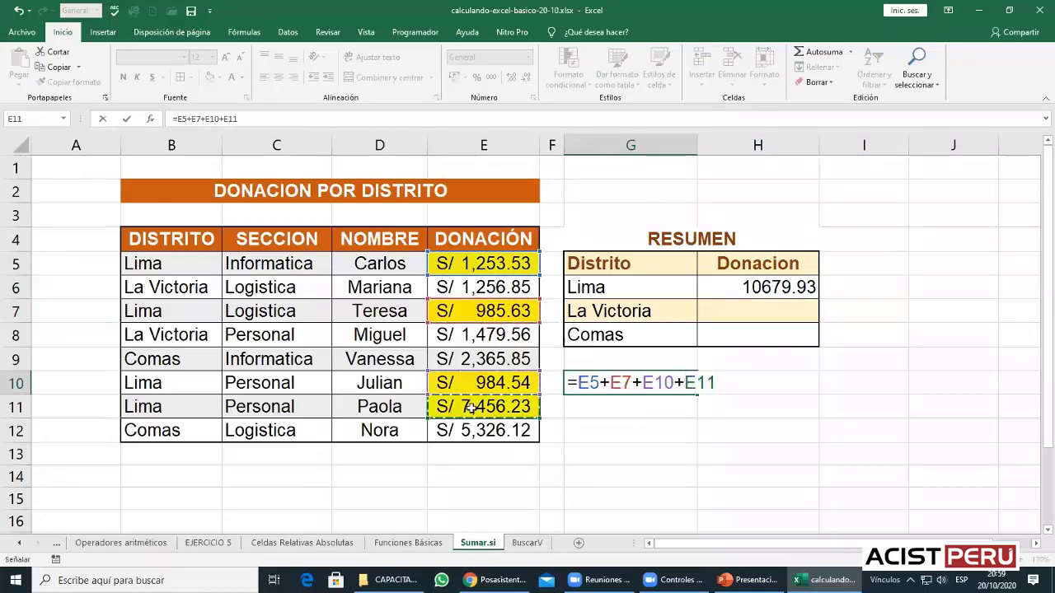
pyautogui.press('Return')
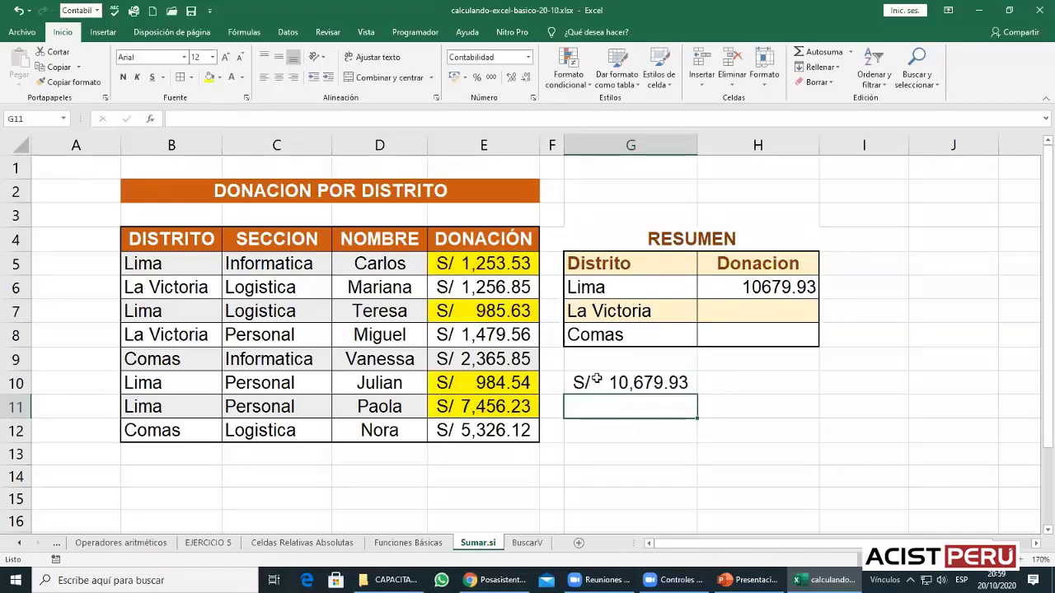
# - Compare the G10 check sum with H6's 10679.93, then clear G10
pyautogui.click(597, 379)
pyautogui.click(721, 377)
pyautogui.click(671, 378)
pyautogui.click(725, 379)
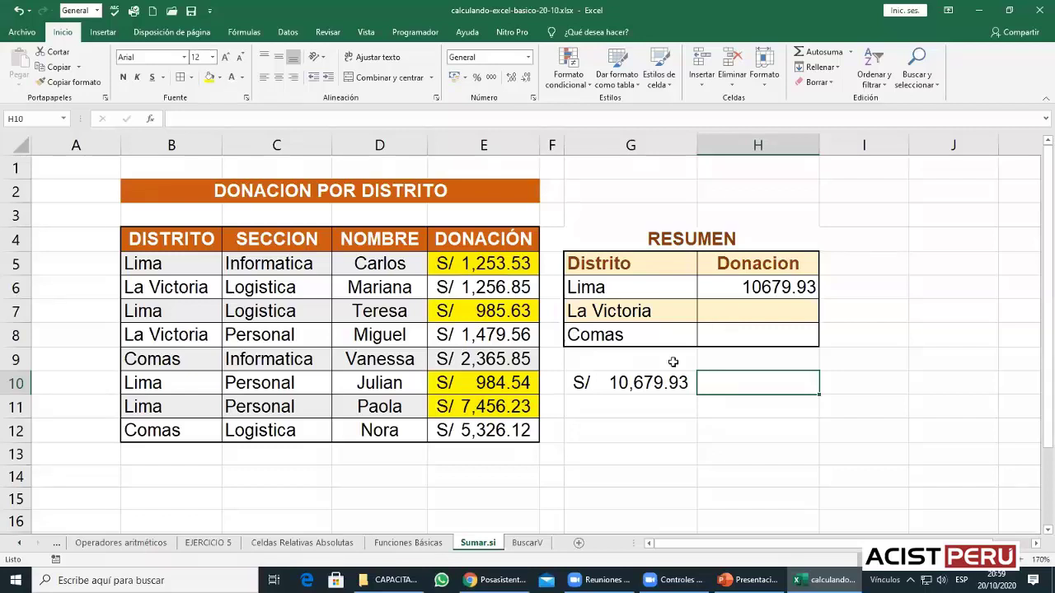
pyautogui.click(643, 381)
pyautogui.press('Delete')
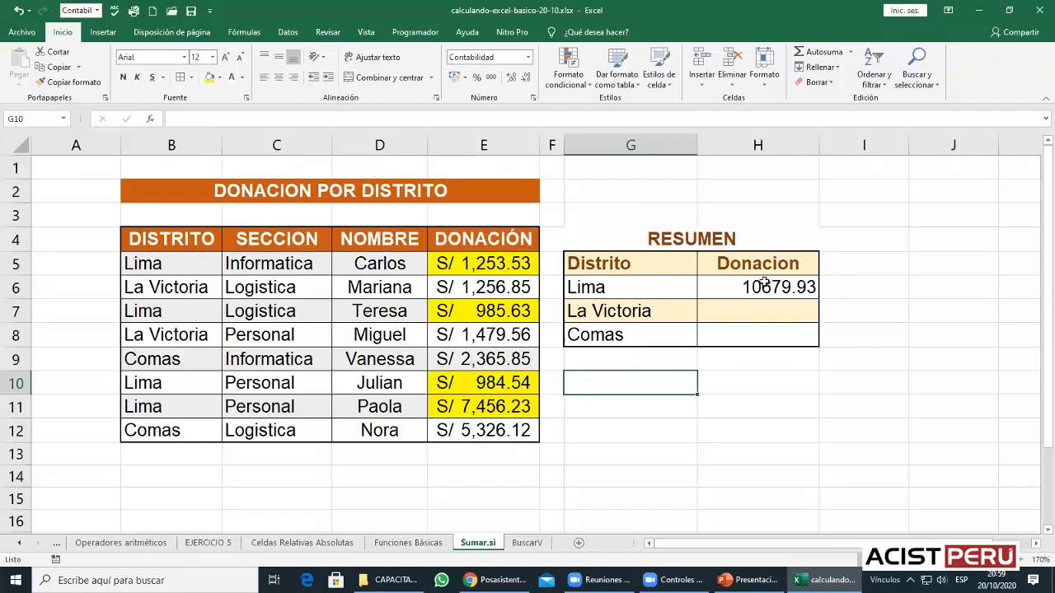
# - Change H6 to =SUMAR.SI($B$5:$B$12;G6;$E$5:$E$12) using absolute range references
pyautogui.doubleClick(765, 285)
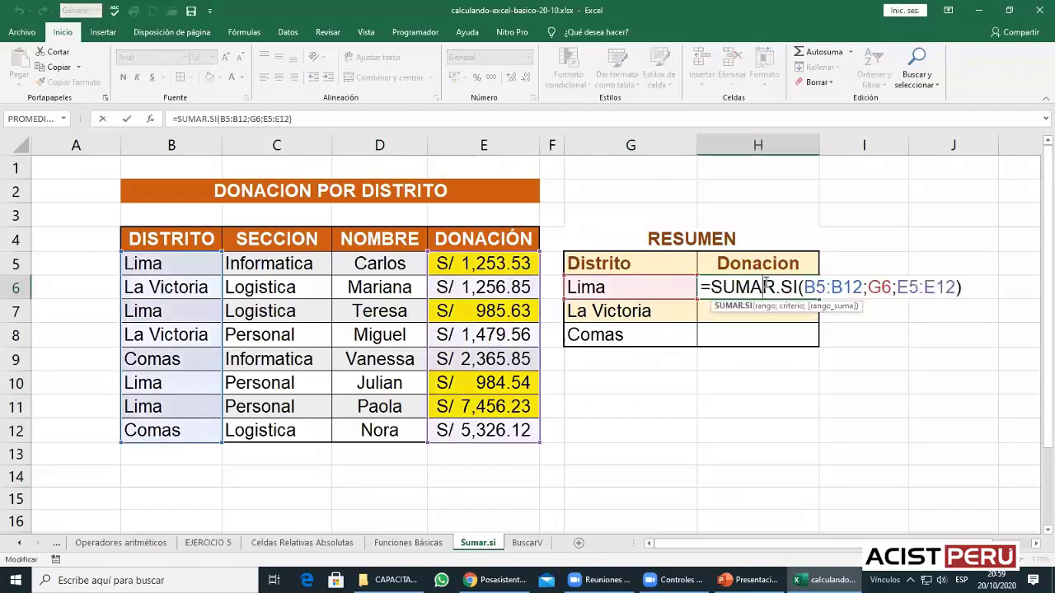
pyautogui.hotkey('ctrl', 'Return')
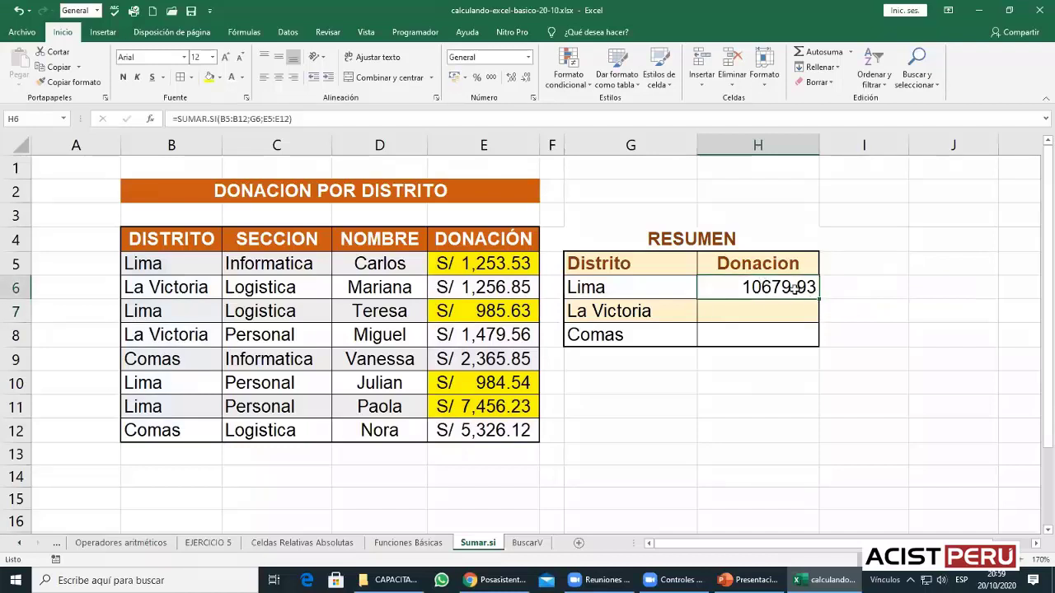
pyautogui.doubleClick(796, 289)
pyautogui.click(813, 287)
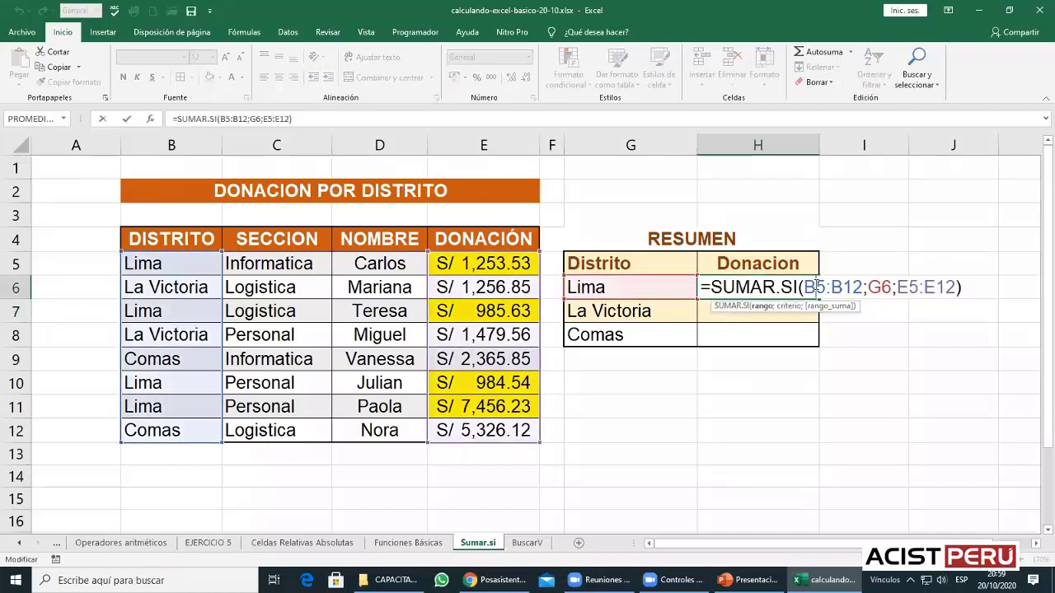
pyautogui.press('F4')
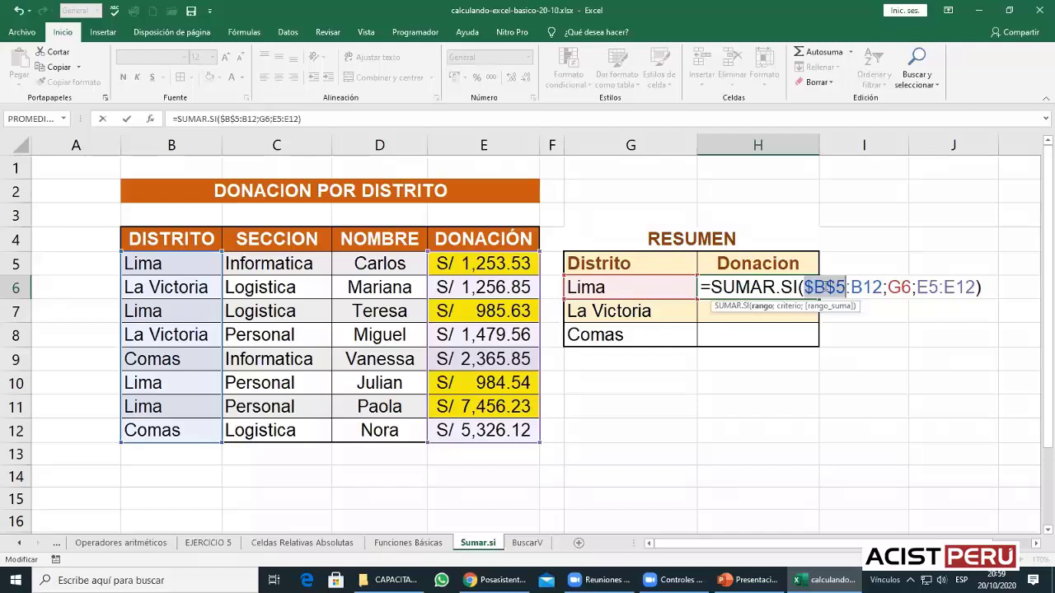
pyautogui.press('F4')
pyautogui.click(941, 286)
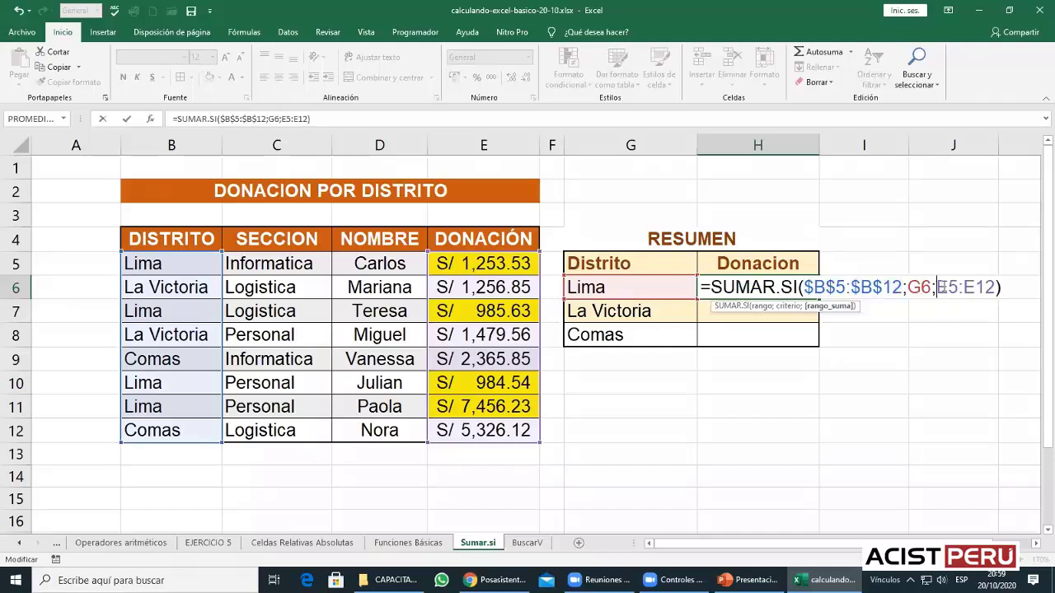
pyautogui.press('F4')
pyautogui.click(1009, 287)
pyautogui.press('F4')
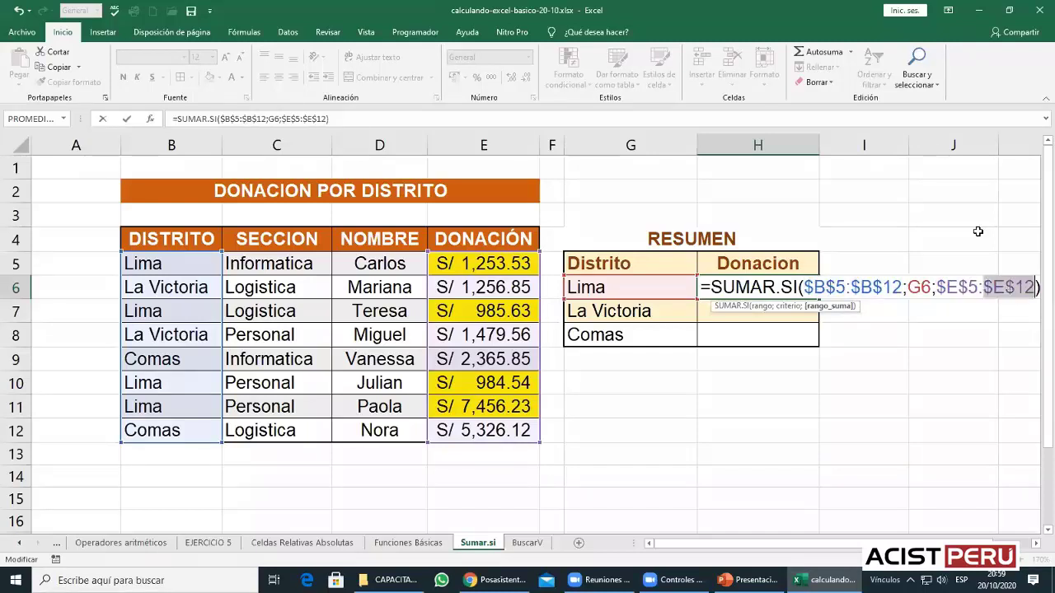
pyautogui.press('Return')
# - Test-fill the formula down to H8, compare the G6/G7 criterion references, then undo the fill
pyautogui.click(791, 288)
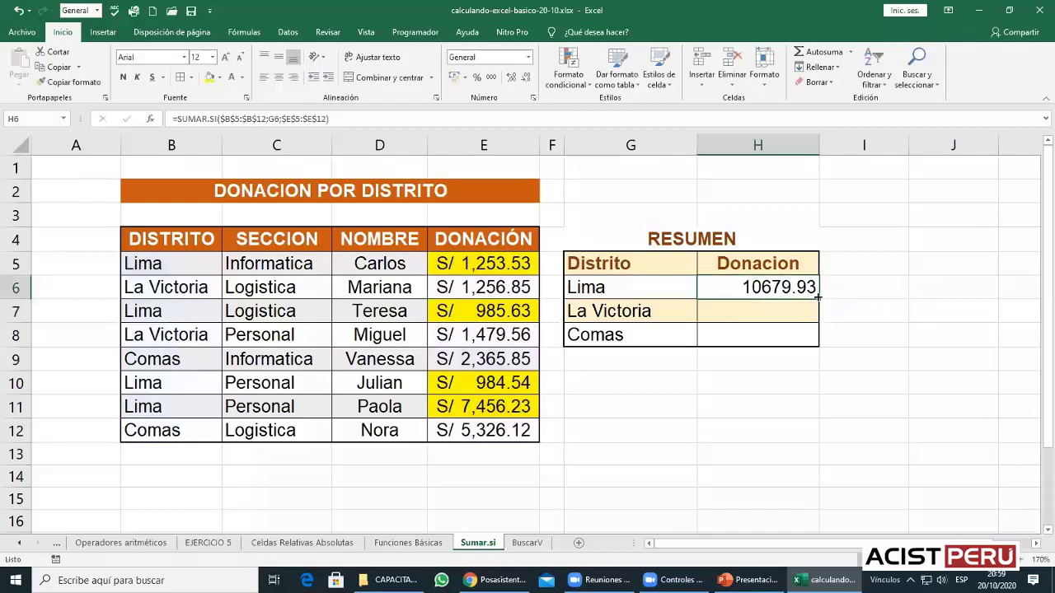
pyautogui.moveTo(816, 331); pyautogui.dragTo(816, 334)
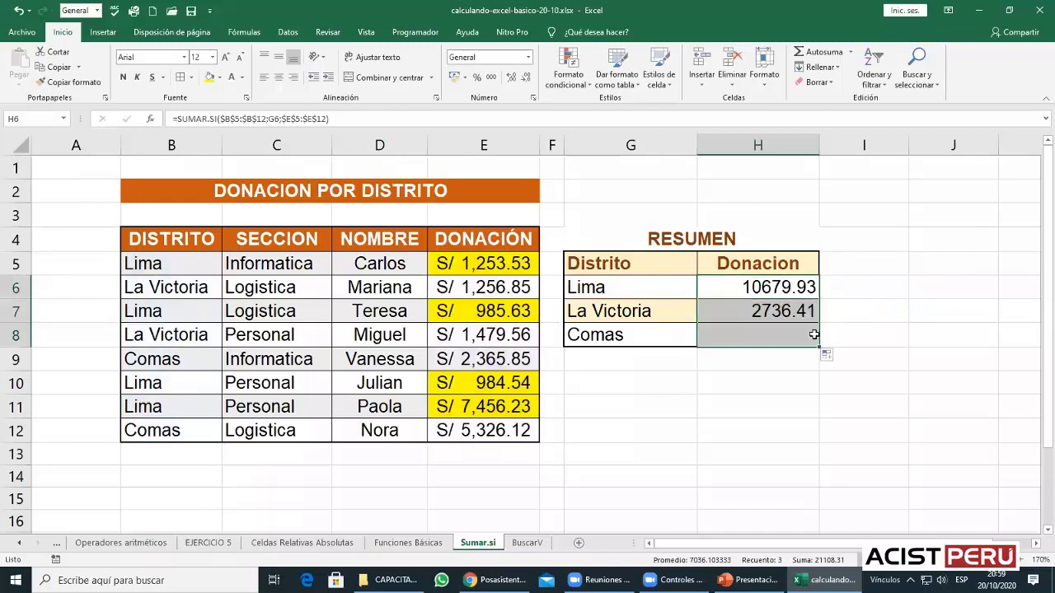
pyautogui.doubleClick(785, 310)
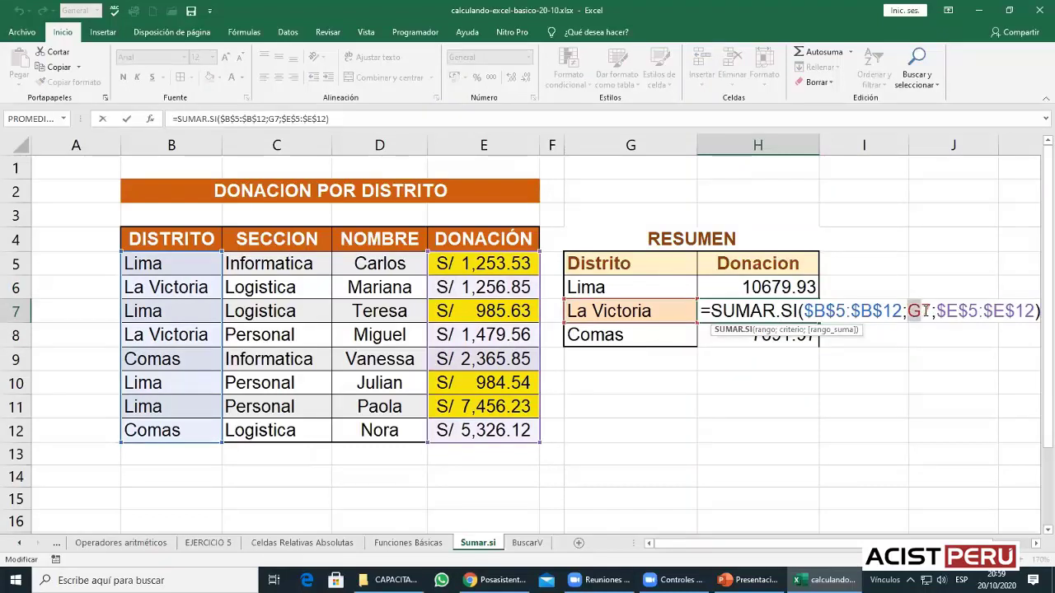
pyautogui.moveTo(908, 311); pyautogui.dragTo(928, 311)
pyautogui.press('Return')
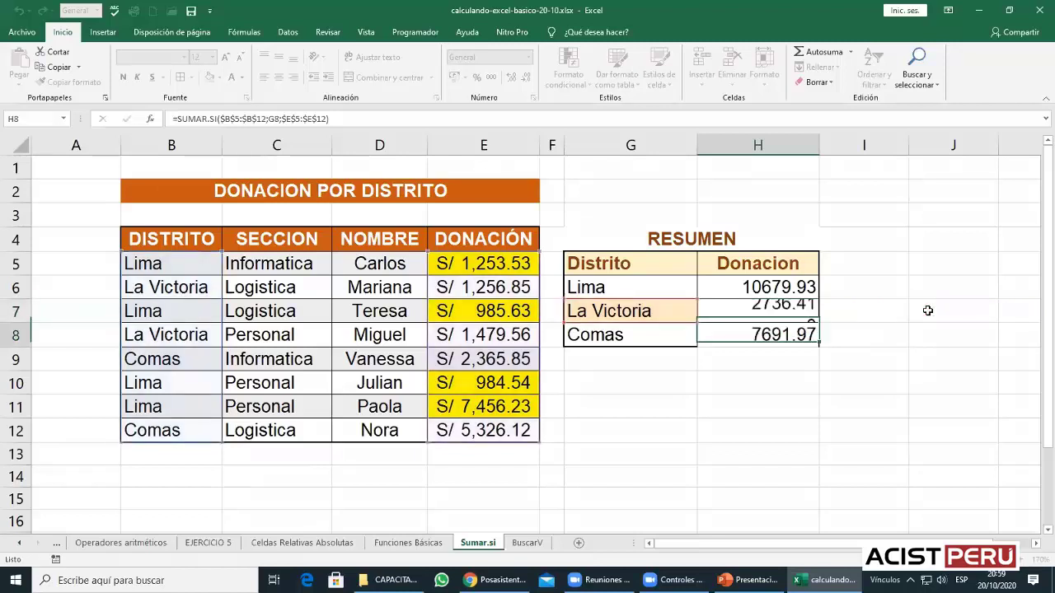
pyautogui.doubleClick(762, 287)
pyautogui.moveTo(908, 287); pyautogui.dragTo(930, 286)
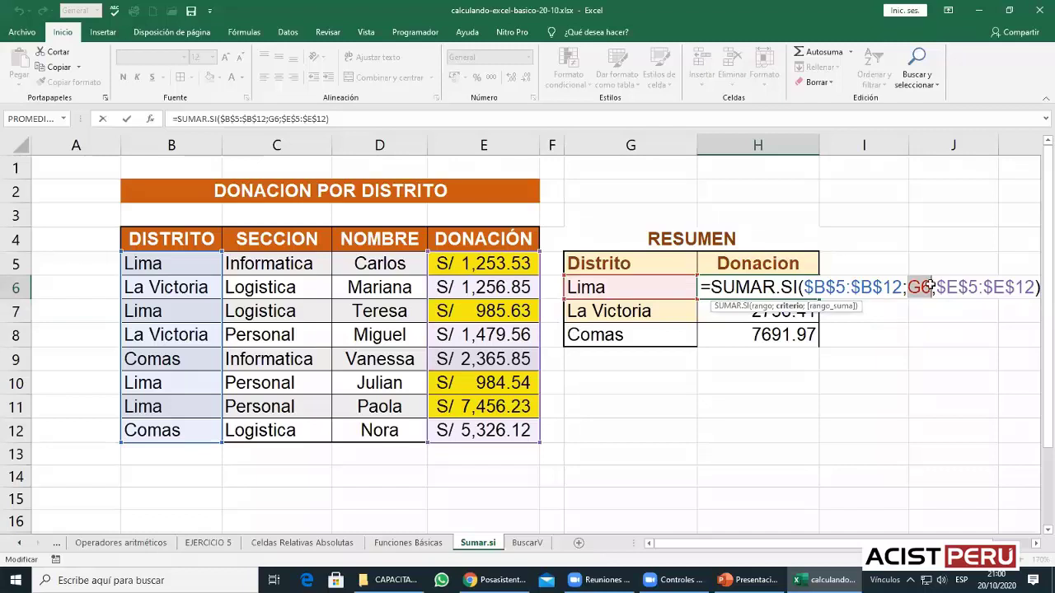
pyautogui.press('Return')
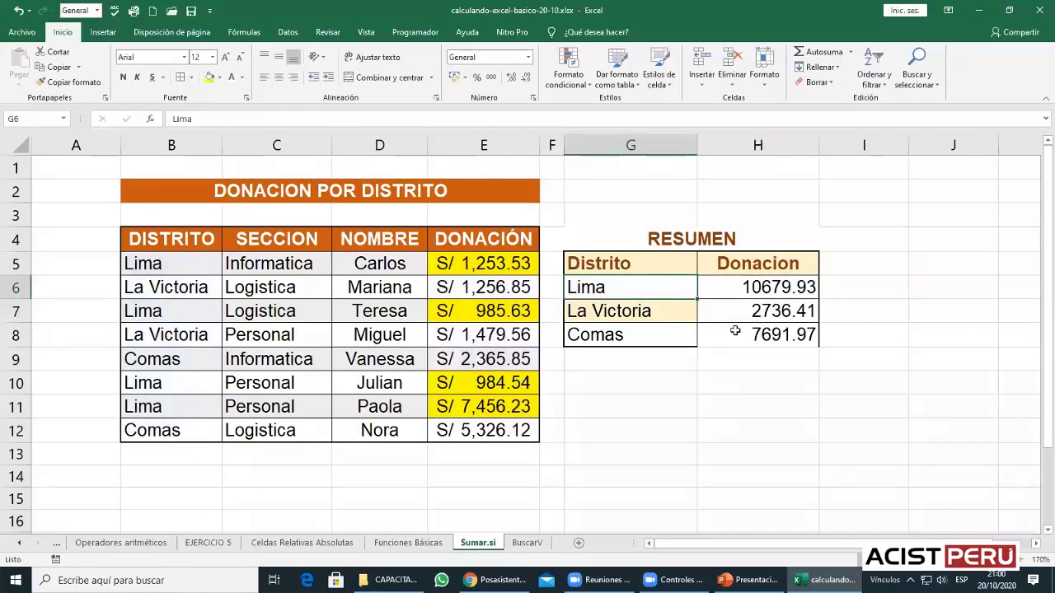
pyautogui.click(736, 331)
pyautogui.click(864, 382)
pyautogui.click(769, 332)
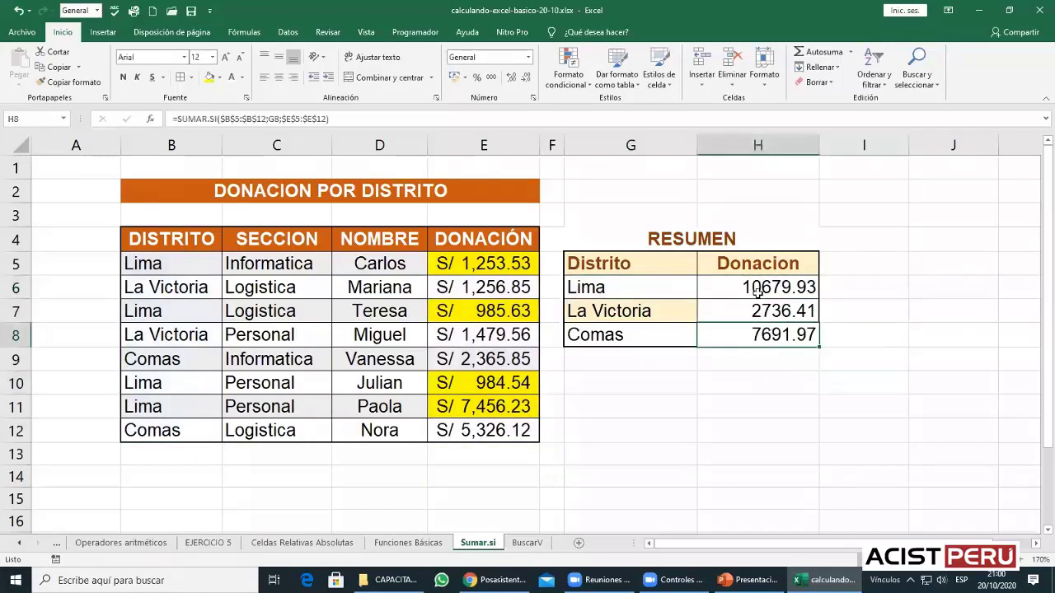
pyautogui.hotkey('ctrl', 'z')
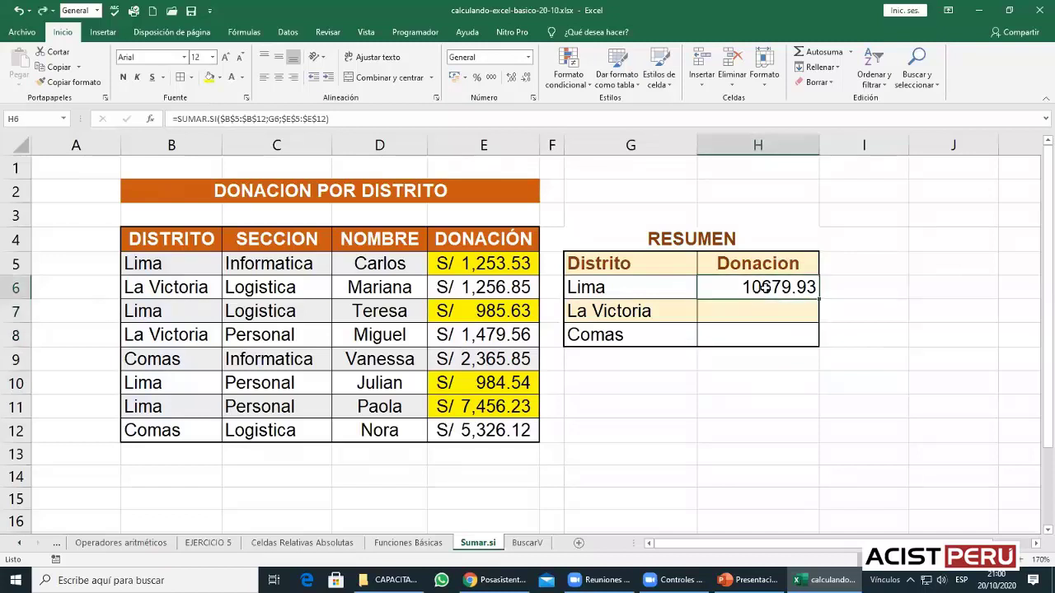
# - Fill H6's SUMAR.SI formula down to La Victoria and Comas without copying formatting
pyautogui.moveTo(819, 299); pyautogui.dragTo(821, 334)
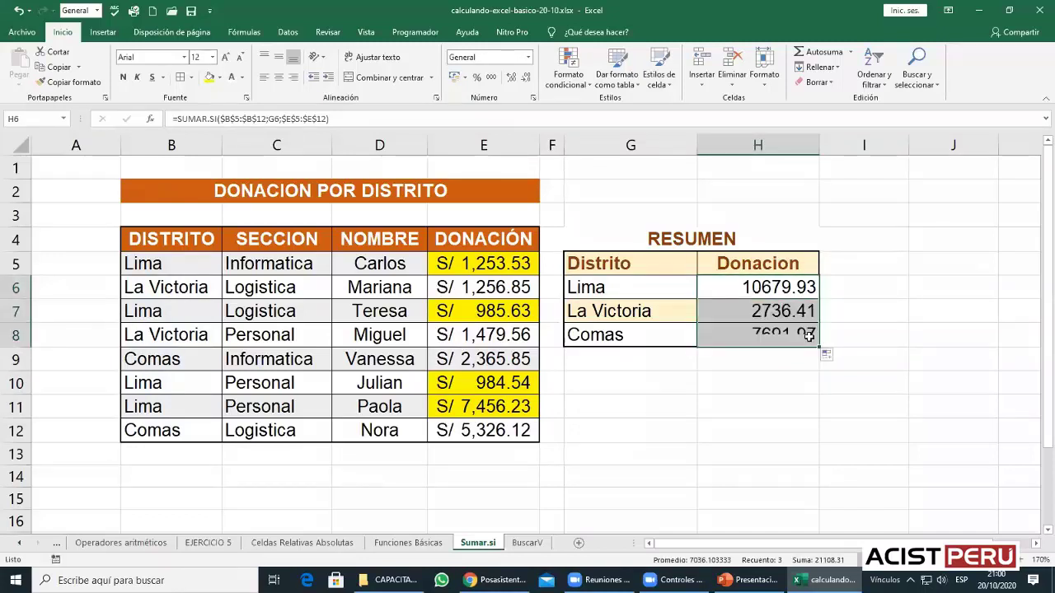
pyautogui.click(828, 356)
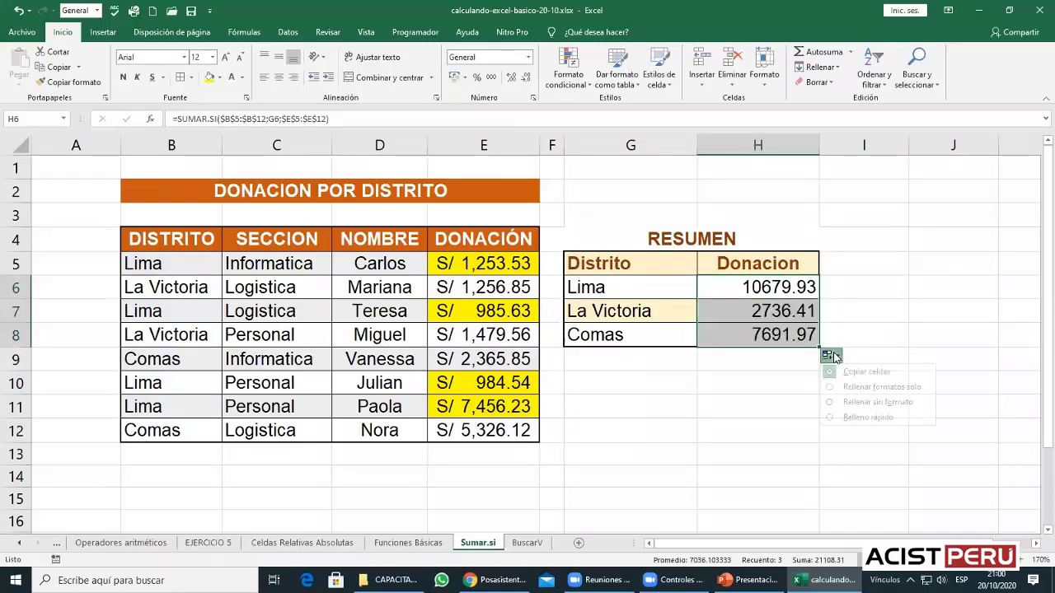
pyautogui.click(902, 404)
pyautogui.click(891, 329)
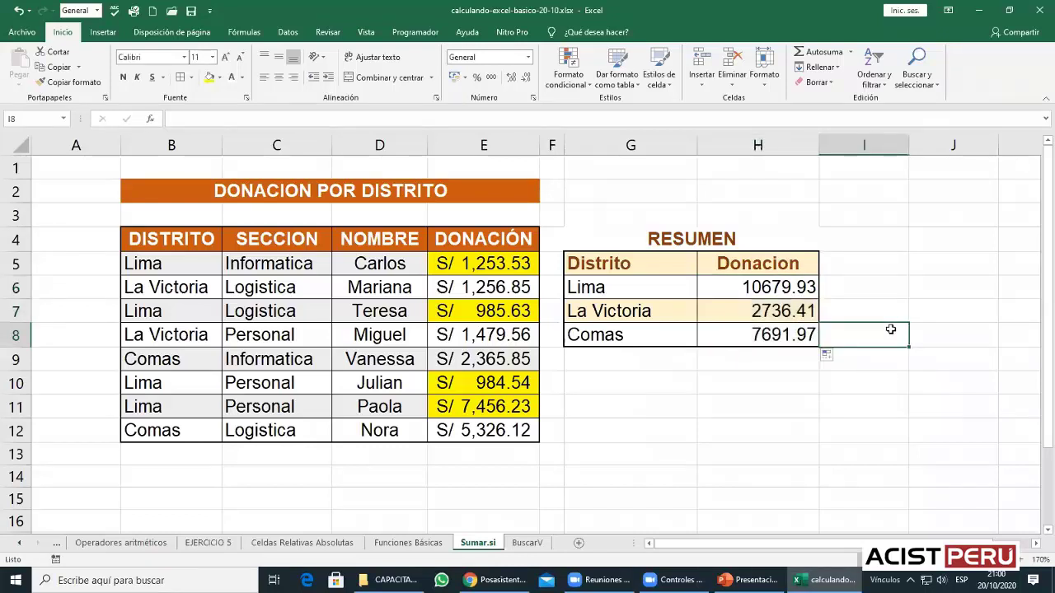
# - Format H6:H8 as soles accounting currency and widen column H to fit
pyautogui.moveTo(767, 287); pyautogui.dragTo(770, 333)
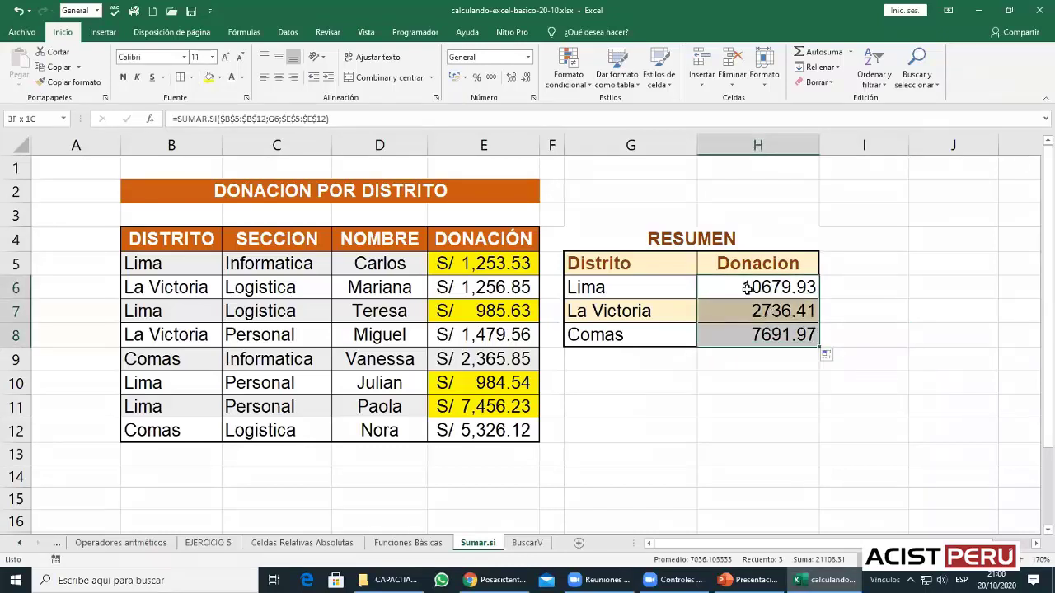
pyautogui.click(454, 76)
pyautogui.click(863, 206)
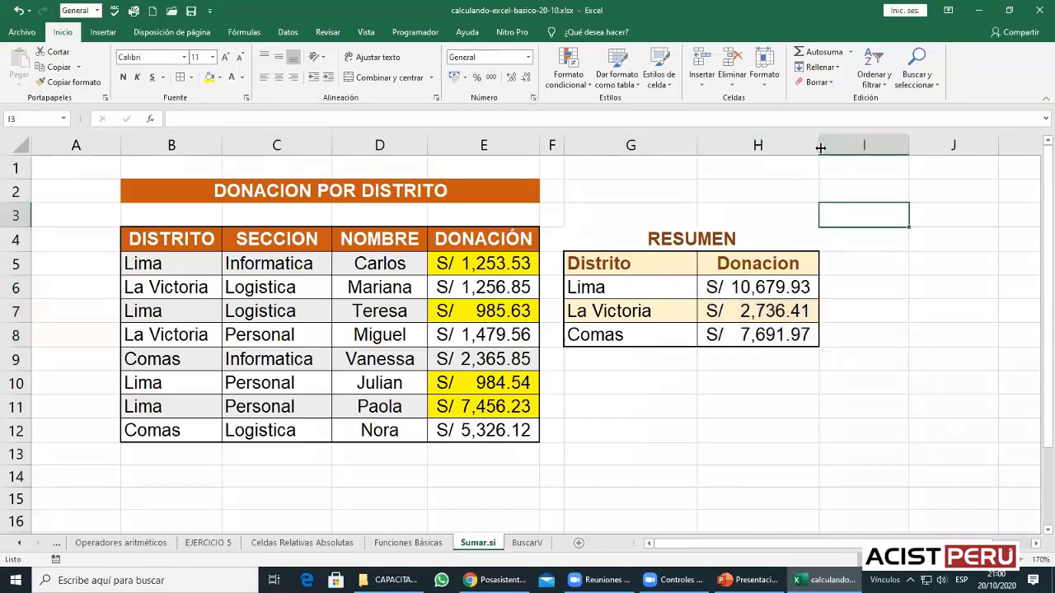
pyautogui.moveTo(819, 145); pyautogui.dragTo(828, 146)
pyautogui.click(858, 372)
# - Go to the BuscarV sheet and zoom in to 140% on the cost-per-hour and payroll tables
pyautogui.click(527, 544)
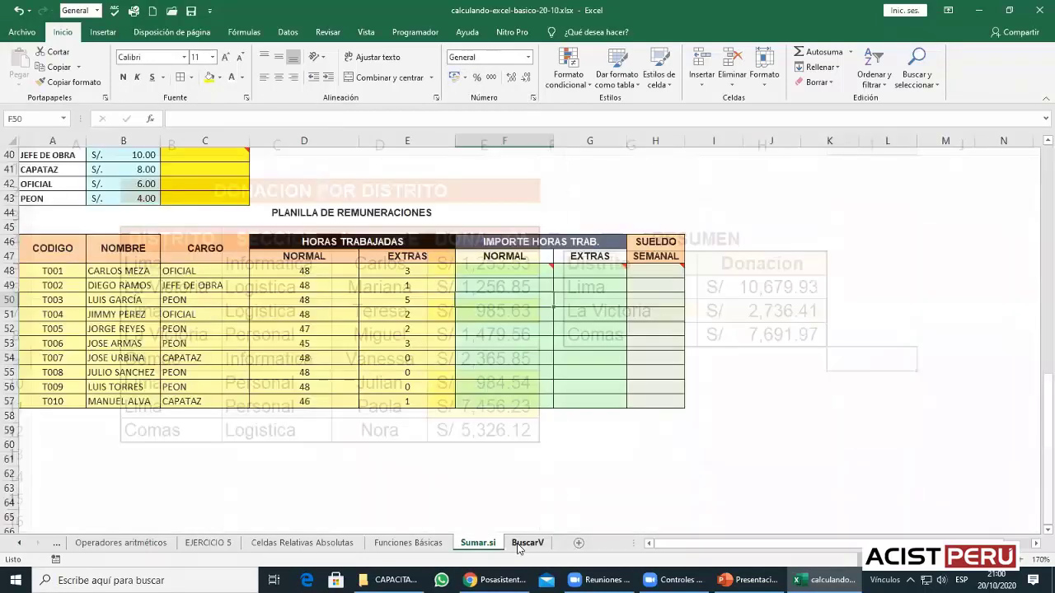
pyautogui.scroll(2, 749, 366)
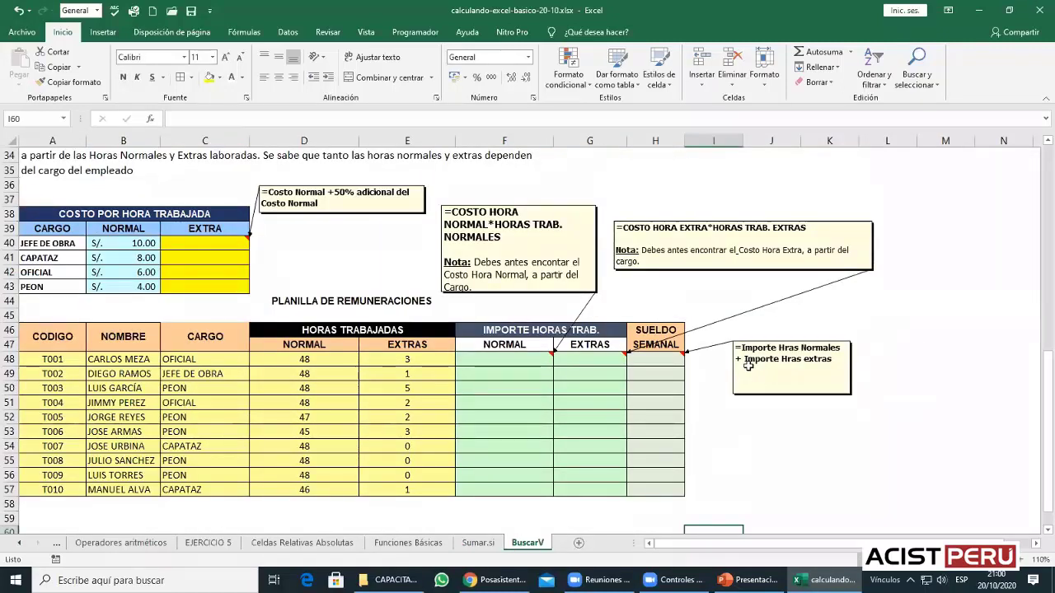
pyautogui.click(1022, 559)
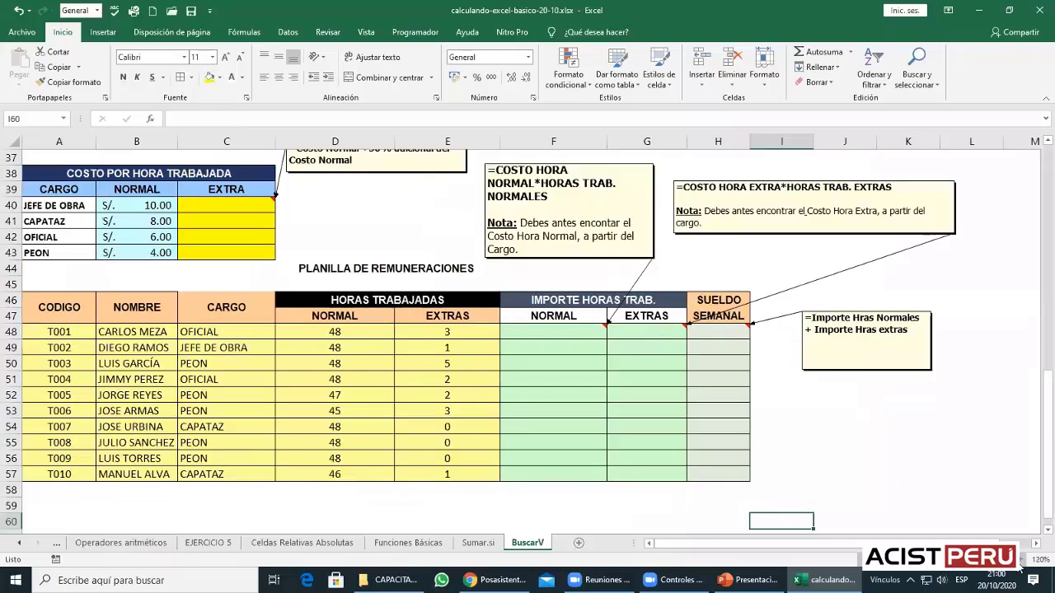
pyautogui.click(1022, 560)
pyautogui.click(1022, 560)
pyautogui.scroll(1, 653, 507)
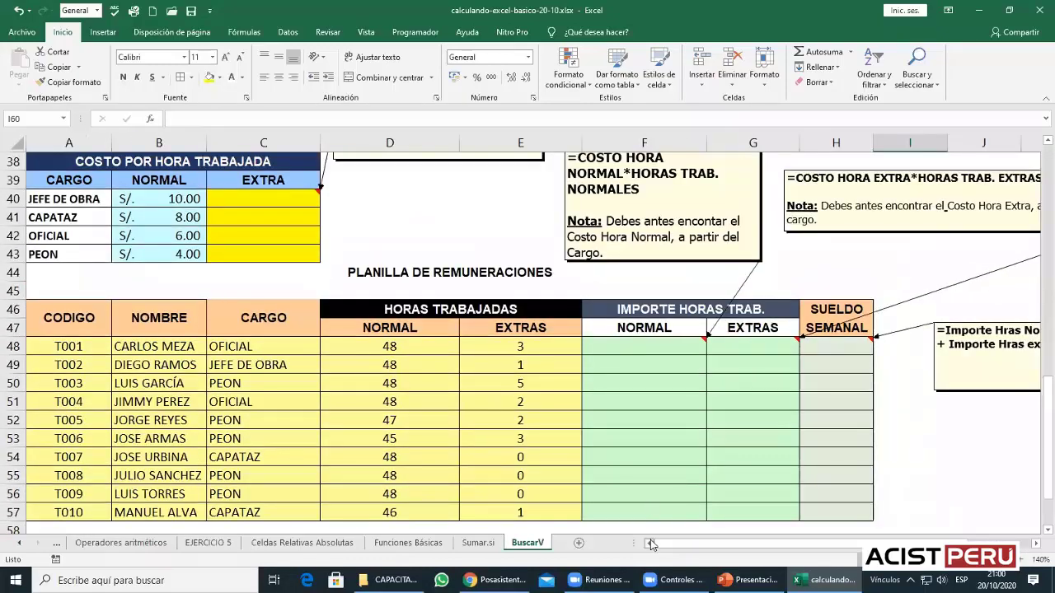
pyautogui.click(260, 201)
pyautogui.scroll(1, 262, 211)
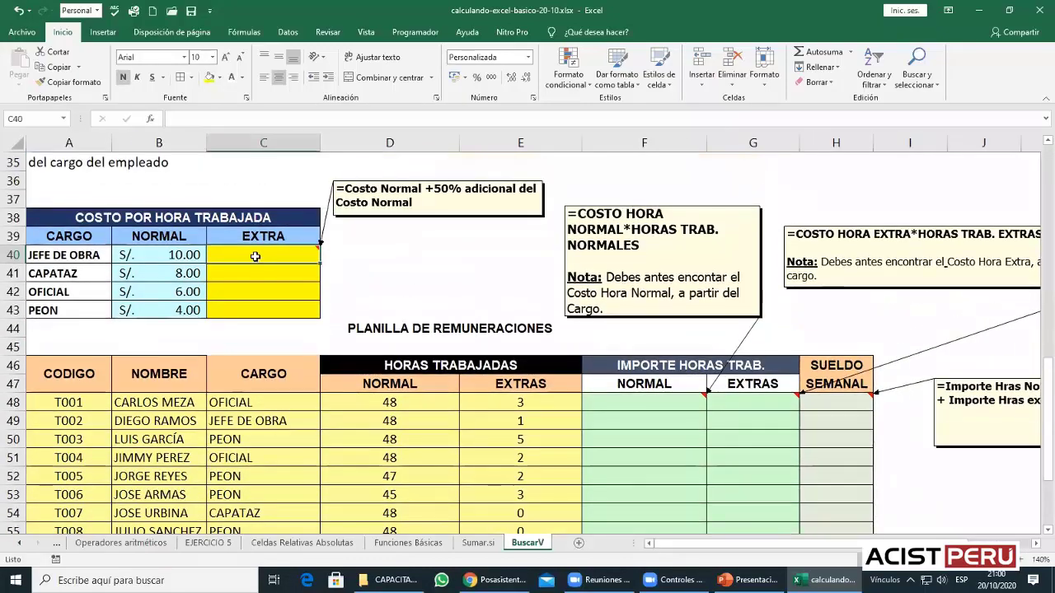
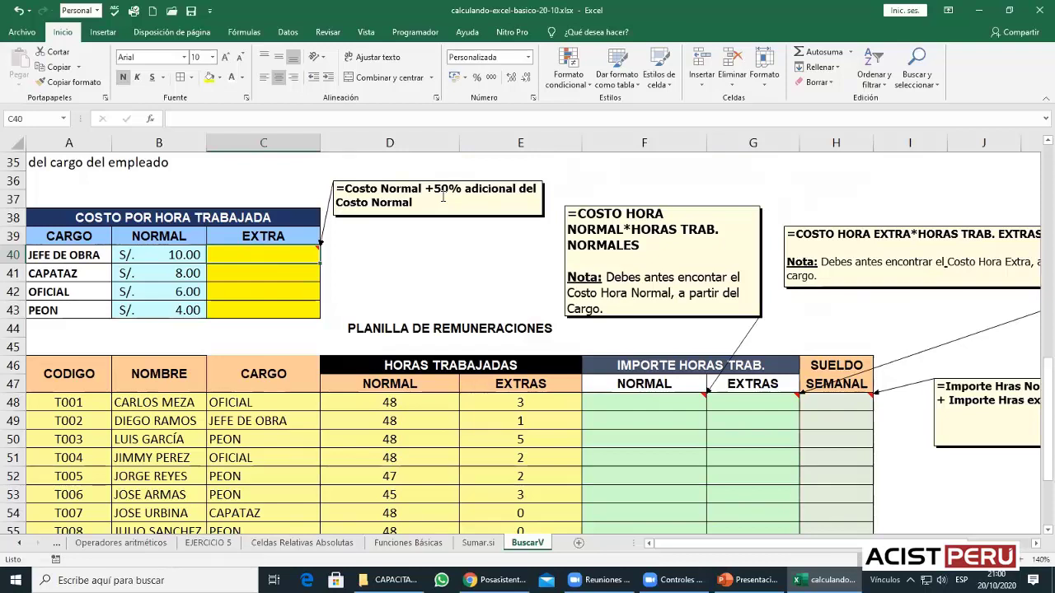
# - Review the NORMAL and EXTRA hourly cost columns and the normal rate in B40
pyautogui.click(273, 234)
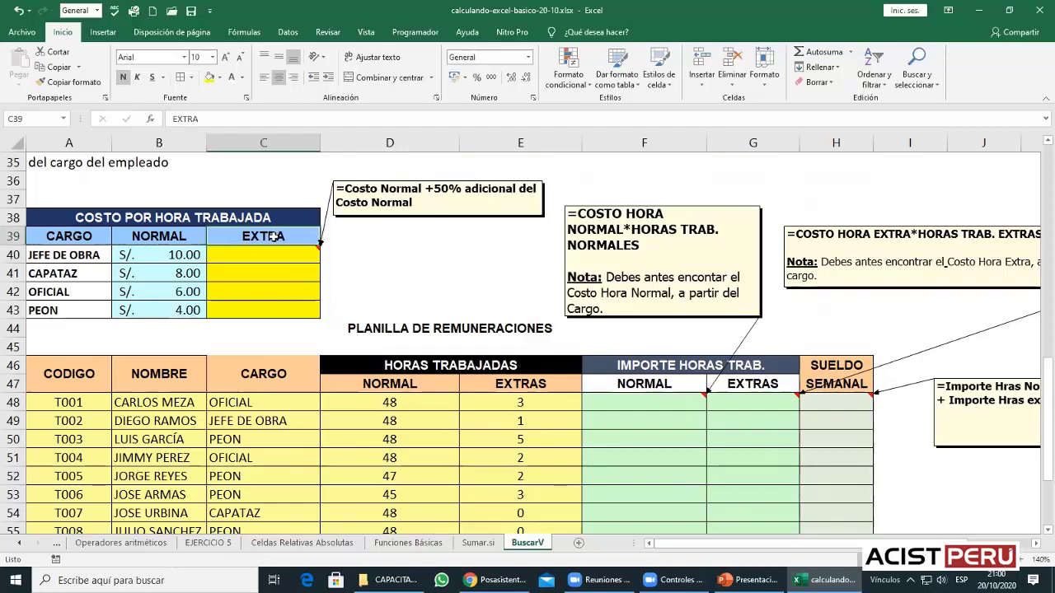
pyautogui.click(174, 239)
pyautogui.click(181, 254)
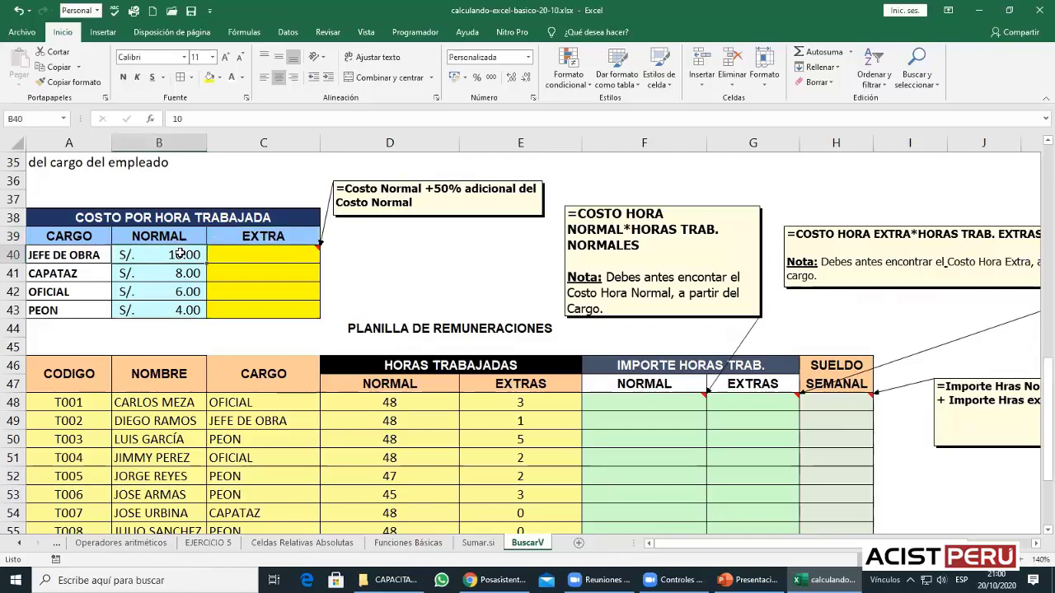
pyautogui.click(262, 239)
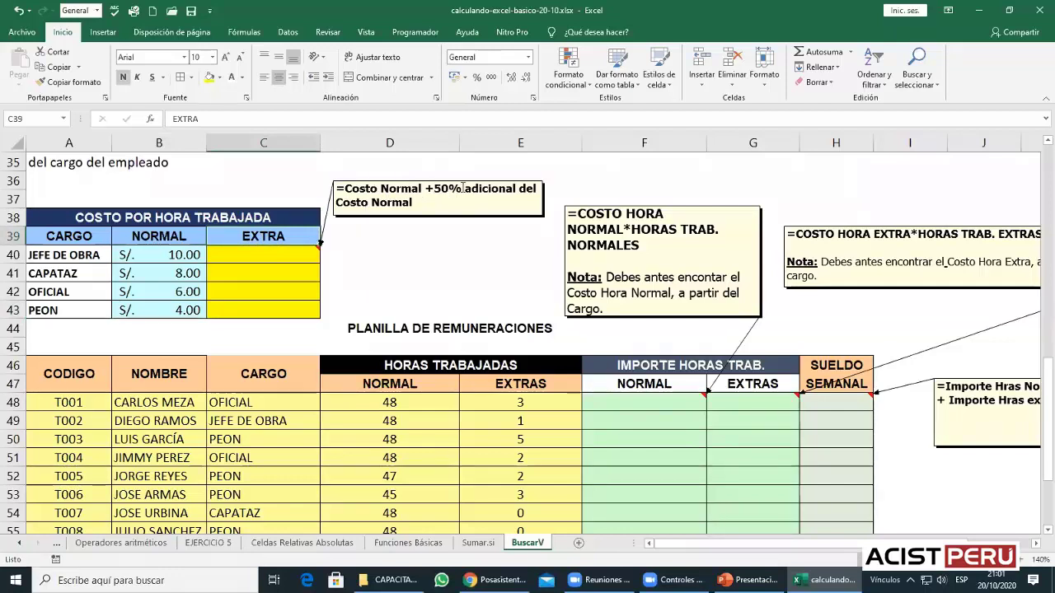
# - Enter =B40+B40*50% in C40 so the JEFE DE OBRA extra rate shows S/. 15.00
pyautogui.click(281, 255)
pyautogui.write('=')
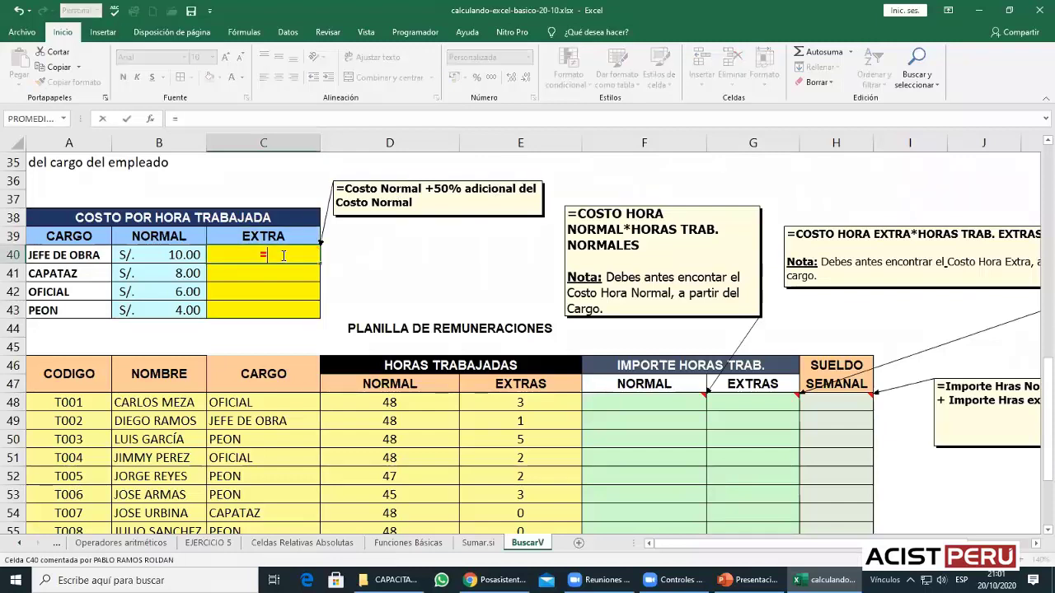
pyautogui.click(174, 254)
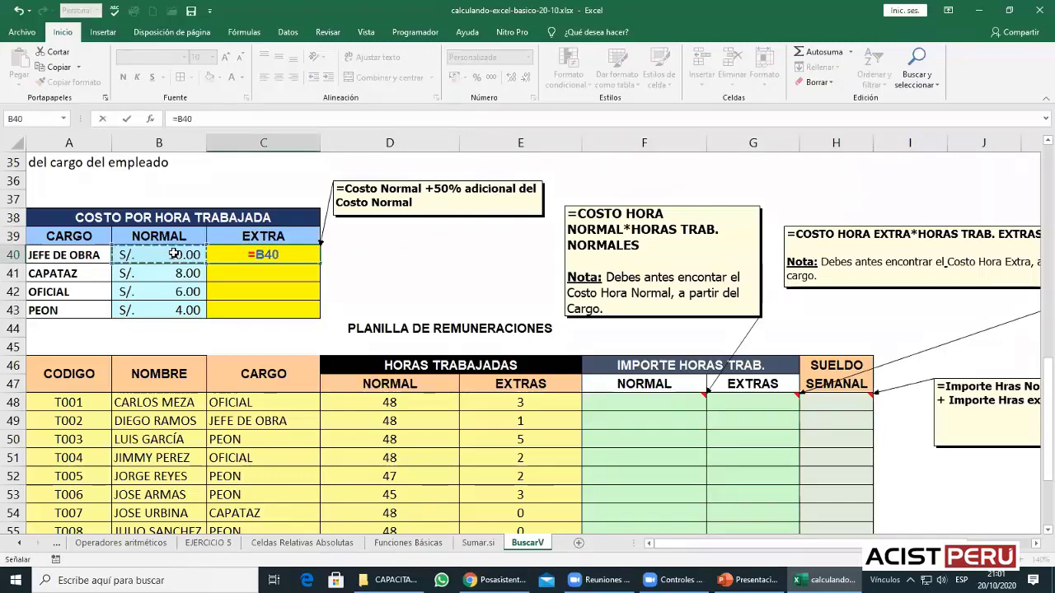
pyautogui.write('+')
pyautogui.click(174, 254)
pyautogui.write('*')
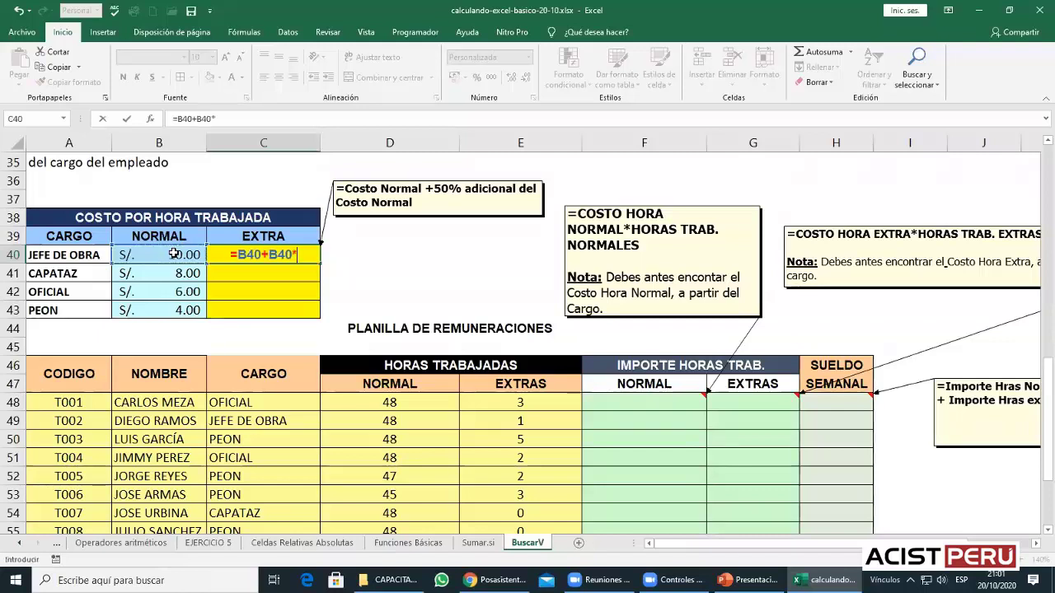
pyautogui.write('50')
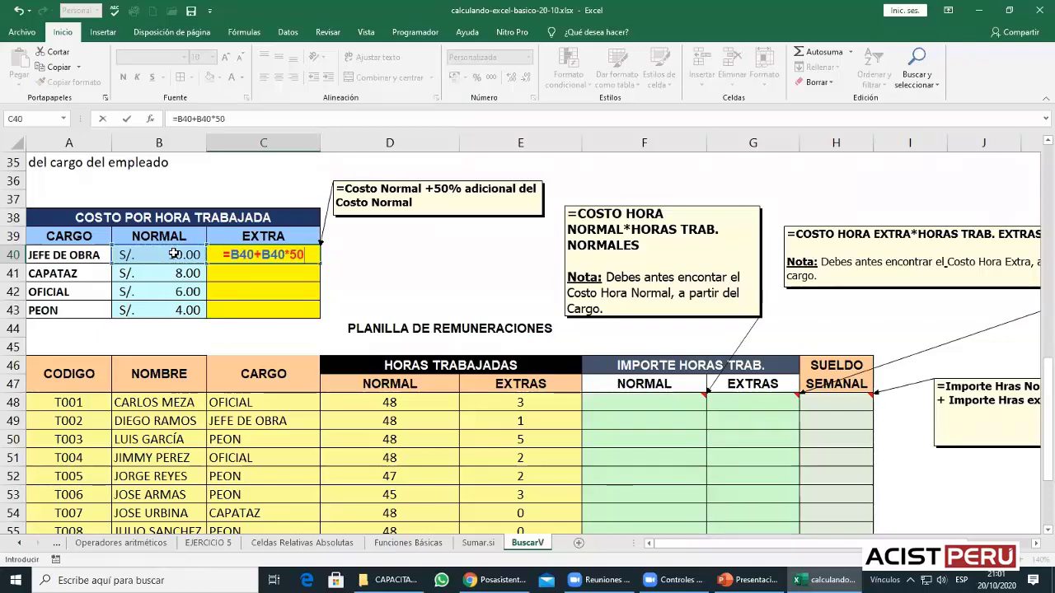
pyautogui.write('%')
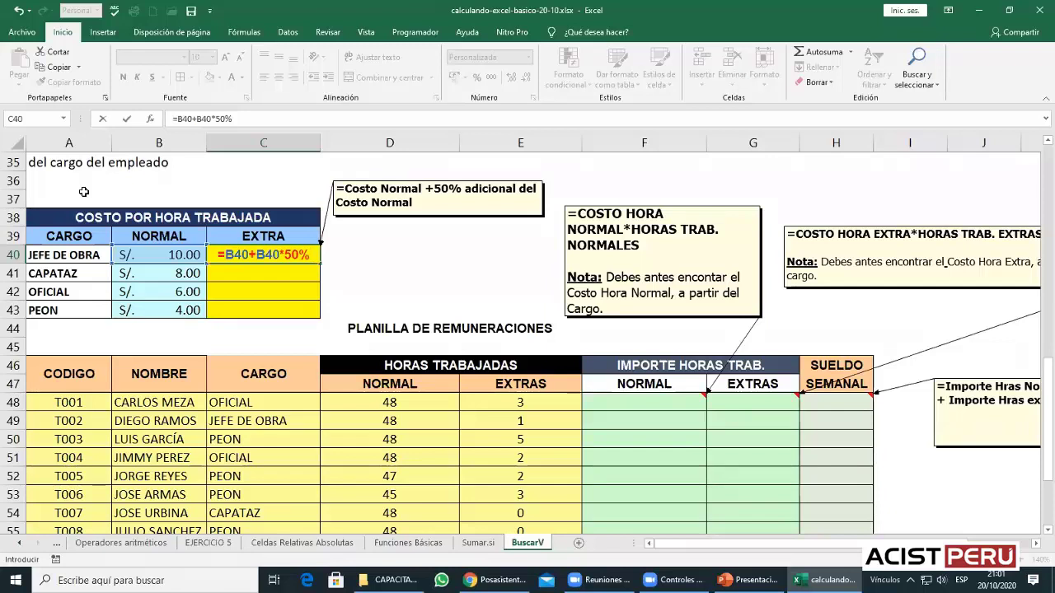
pyautogui.hotkey('ctrl', 'Return')
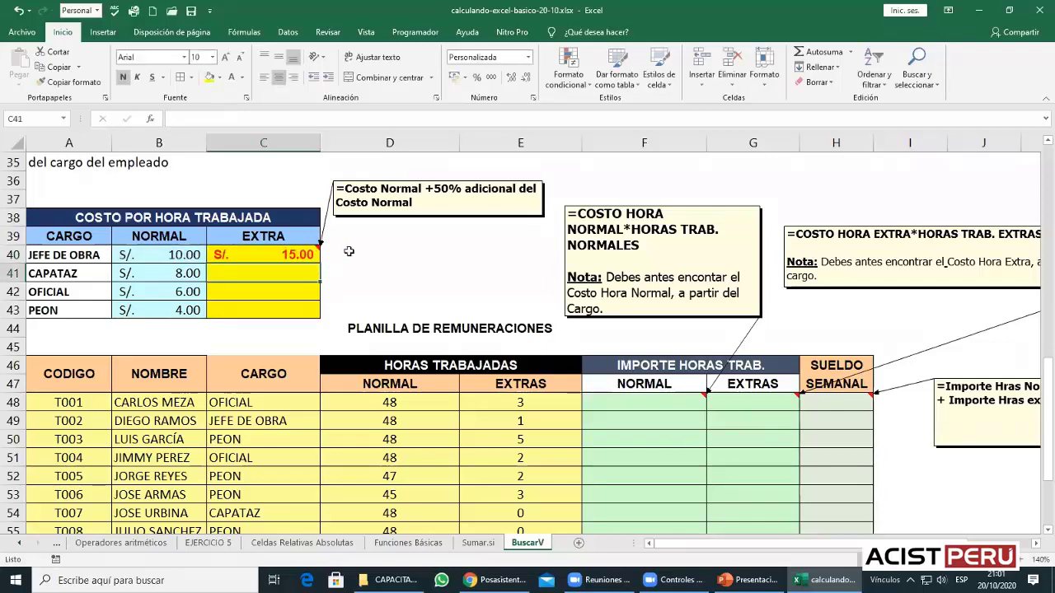
pyautogui.click(342, 250)
# - Write the note VALOR+VALOR*% in D40
pyautogui.write('VALOR')
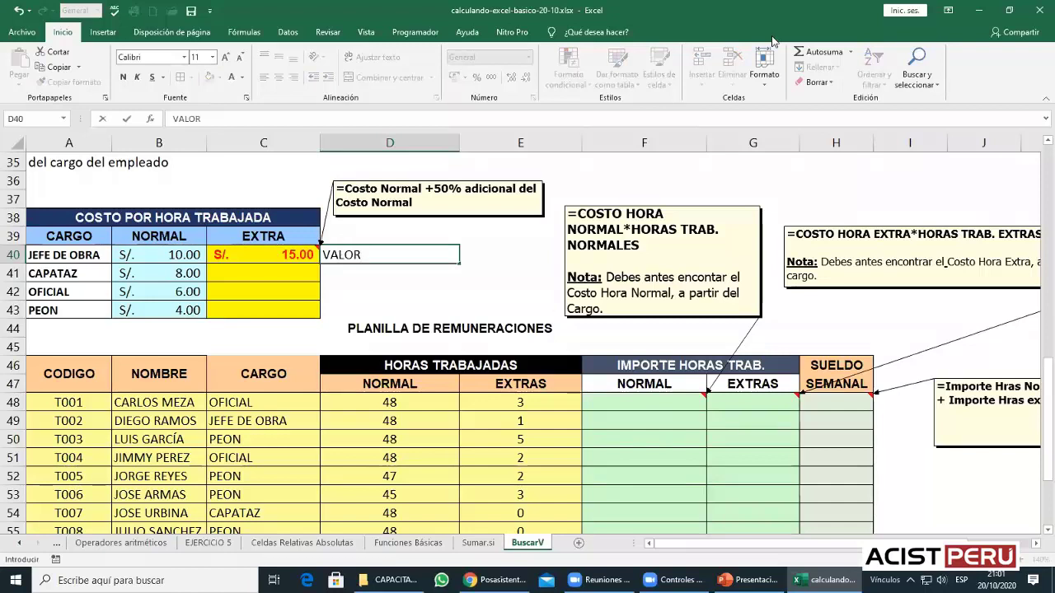
pyautogui.write('VALO')
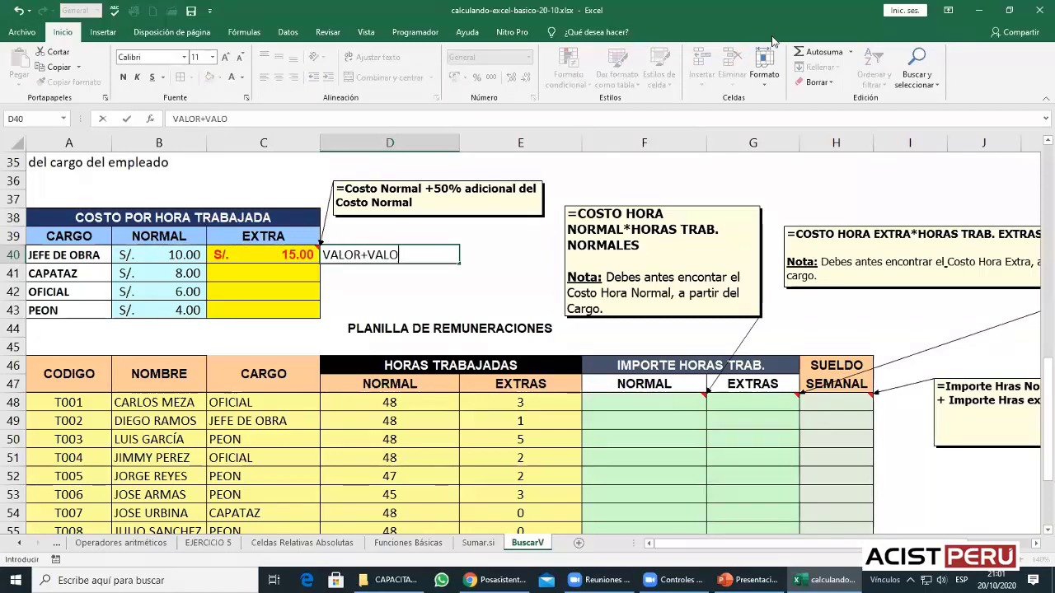
pyautogui.write('R+')
pyautogui.write('*%')
pyautogui.press('Return')
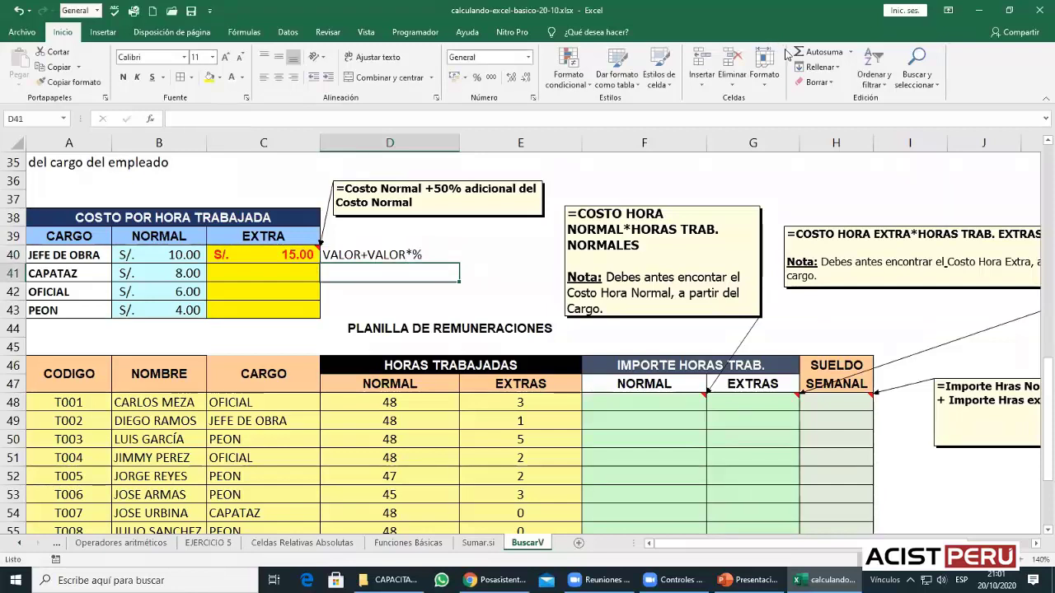
pyautogui.click(431, 257)
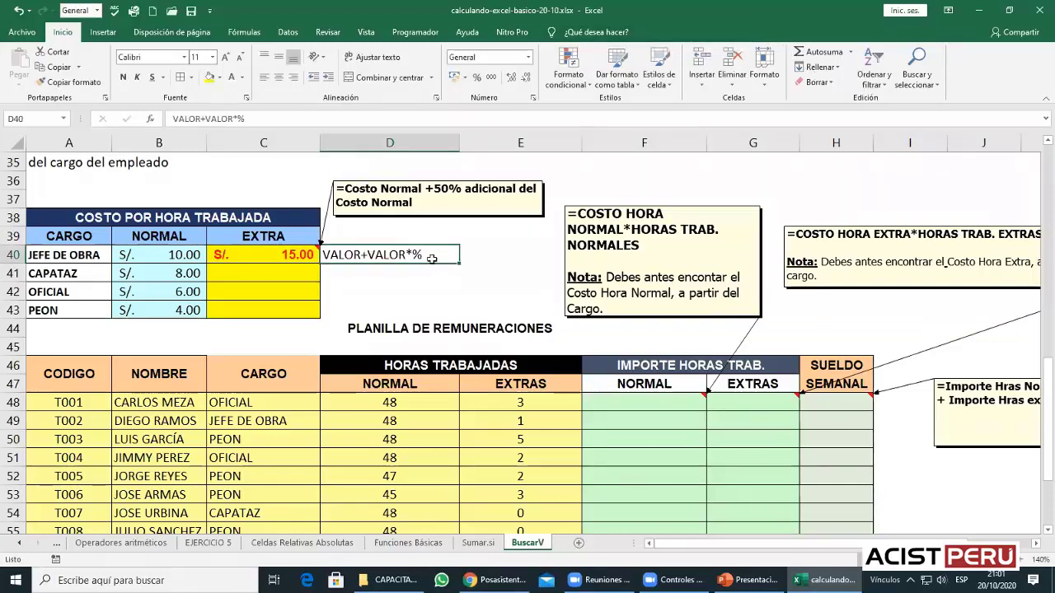
# - Compare B40's normal rate with the extra-rate formula in C40
pyautogui.click(305, 254)
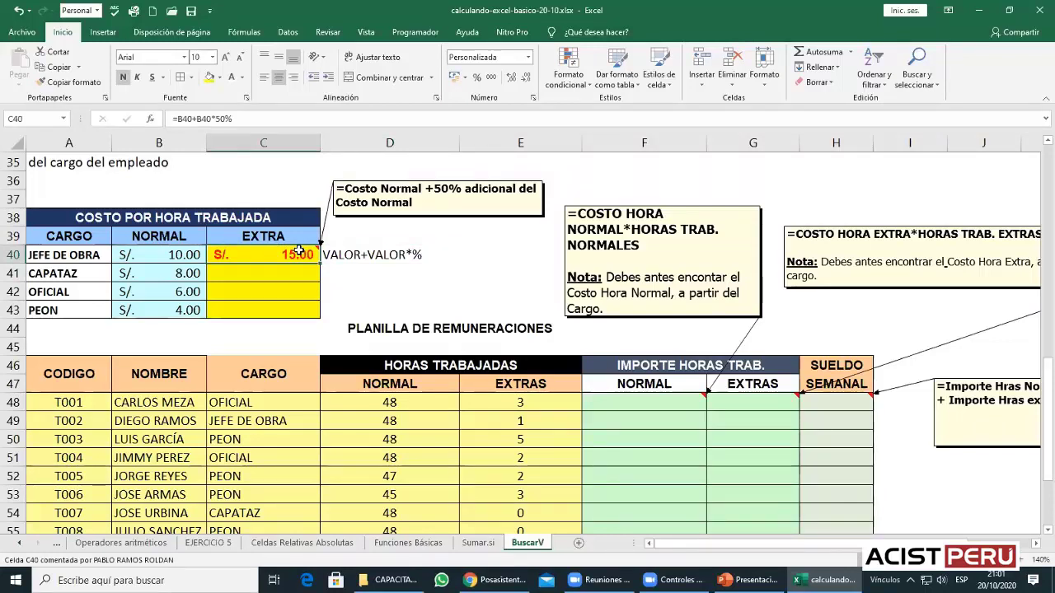
pyautogui.click(173, 253)
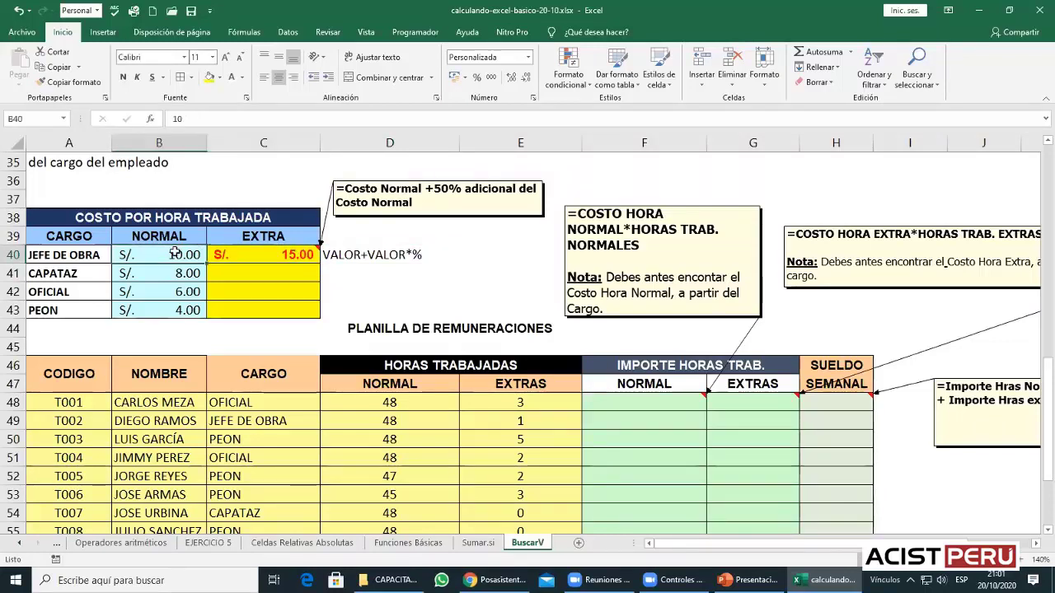
pyautogui.click(245, 252)
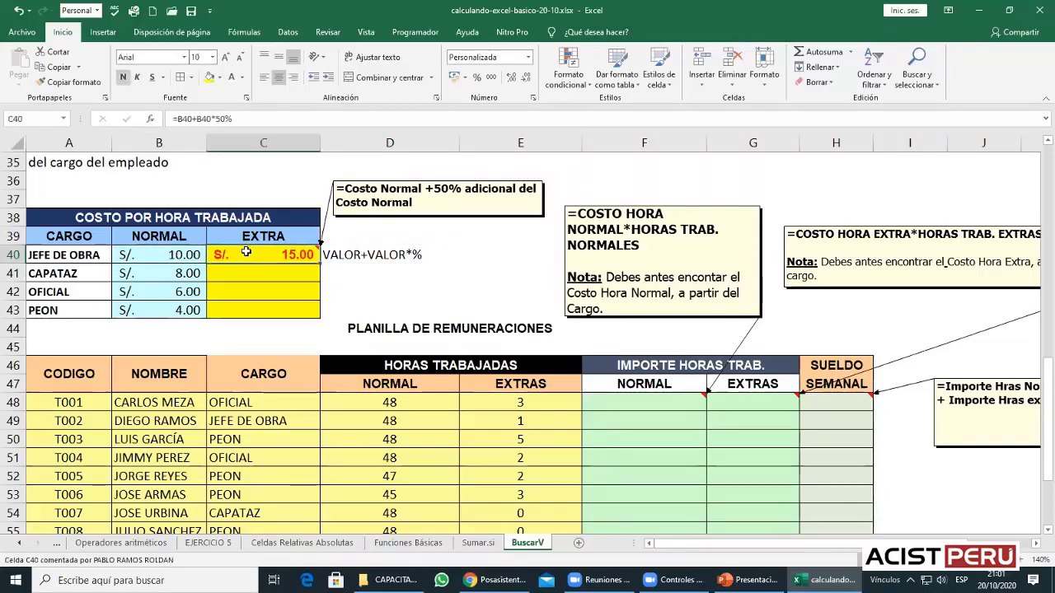
pyautogui.click(181, 257)
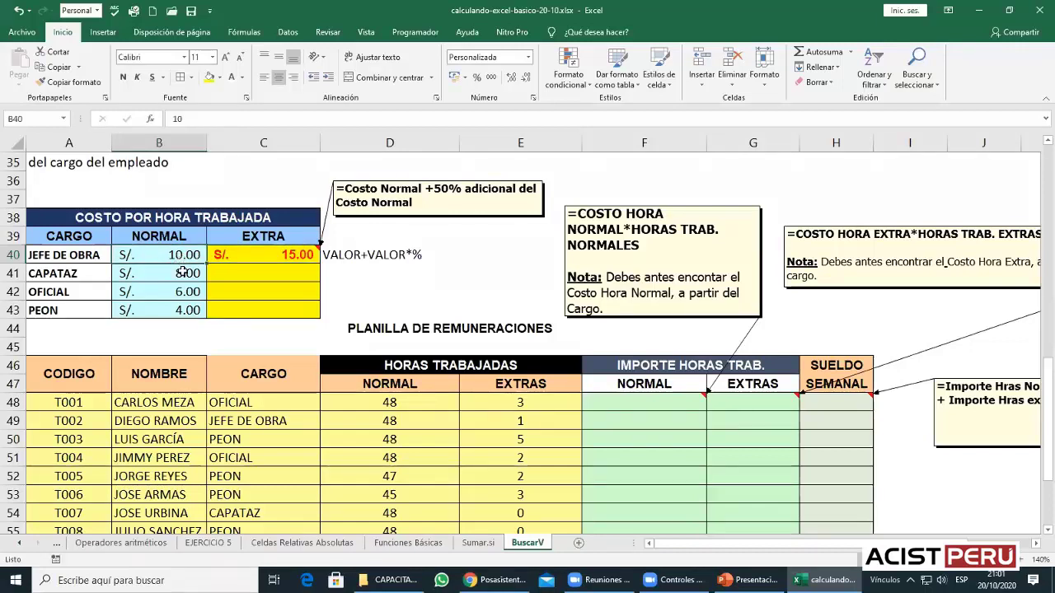
pyautogui.click(302, 256)
# - Copy C40's extra-rate formula down to C43 and review the IMPORTE HORAS TRAB. columns
pyautogui.moveTo(319, 263); pyautogui.dragTo(316, 311)
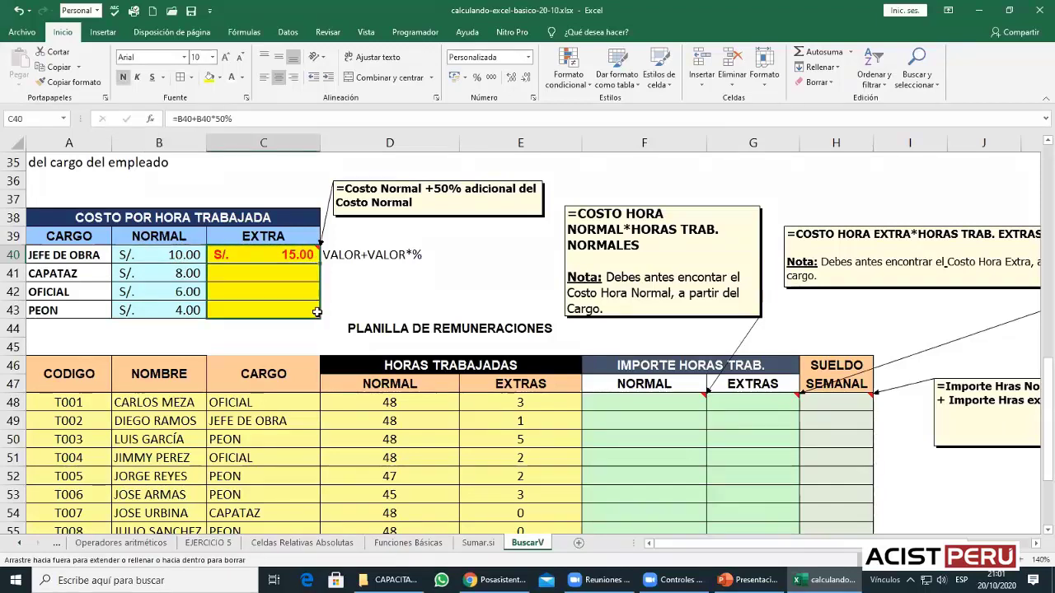
pyautogui.click(381, 275)
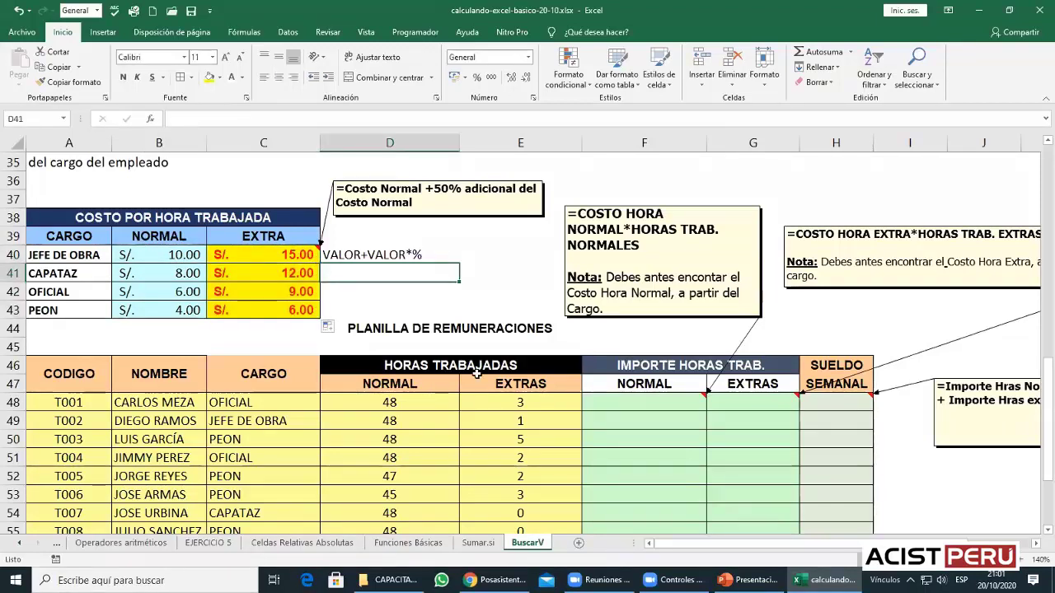
pyautogui.click(645, 392)
pyautogui.click(675, 363)
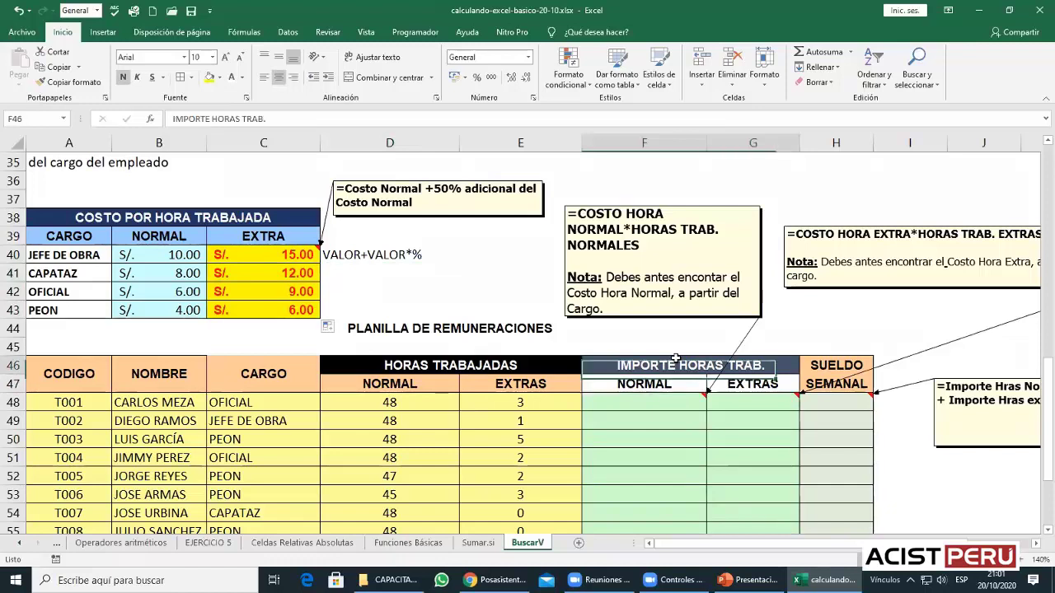
pyautogui.click(659, 384)
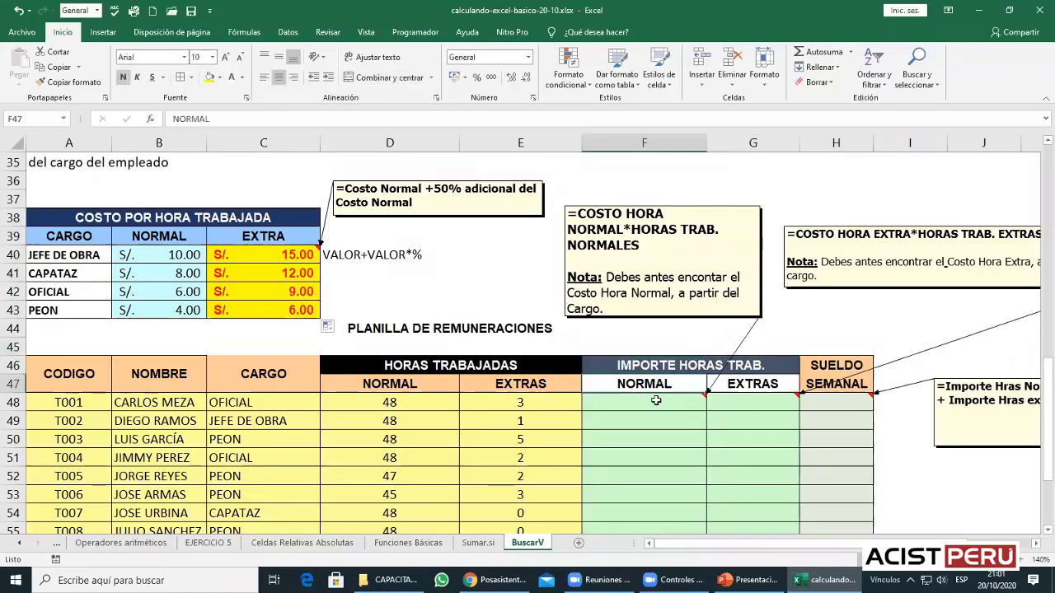
pyautogui.click(656, 400)
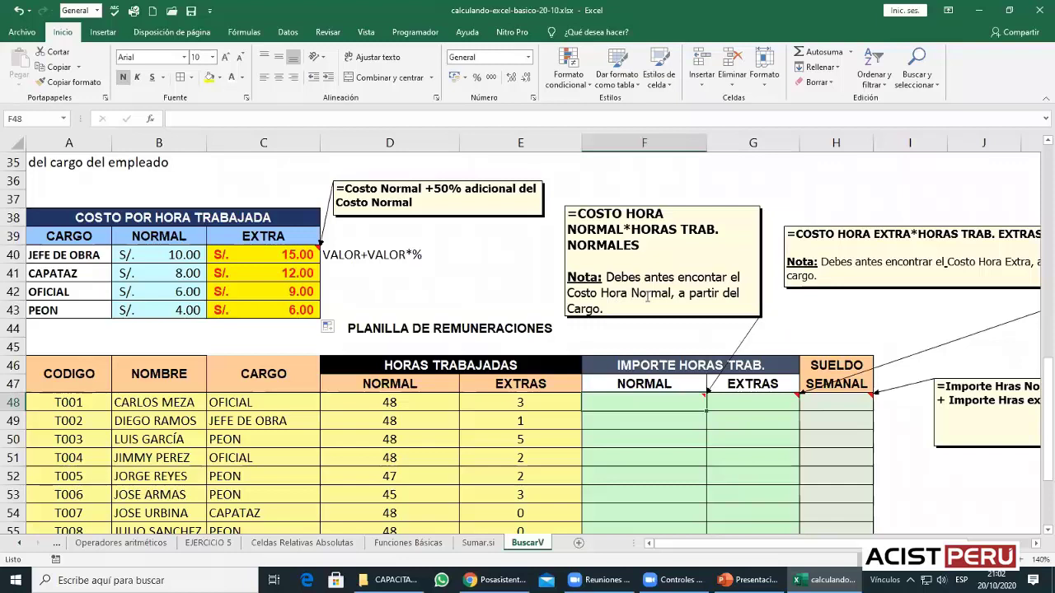
# - Compare the job titles in C48:C51 with the hourly cost table, leaving data unchanged
pyautogui.click(257, 401)
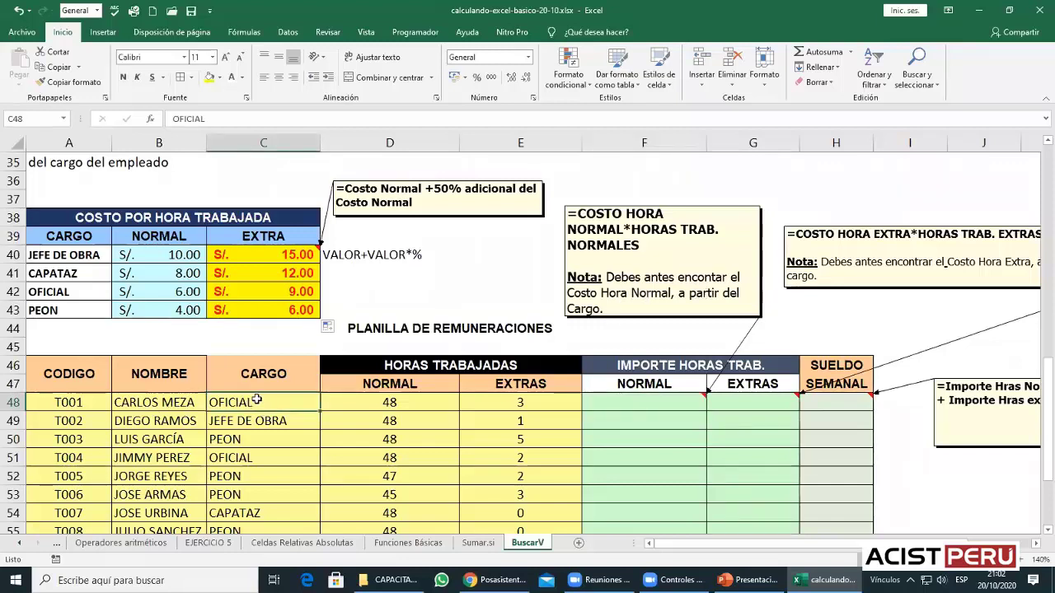
pyautogui.moveTo(257, 402); pyautogui.dragTo(256, 459)
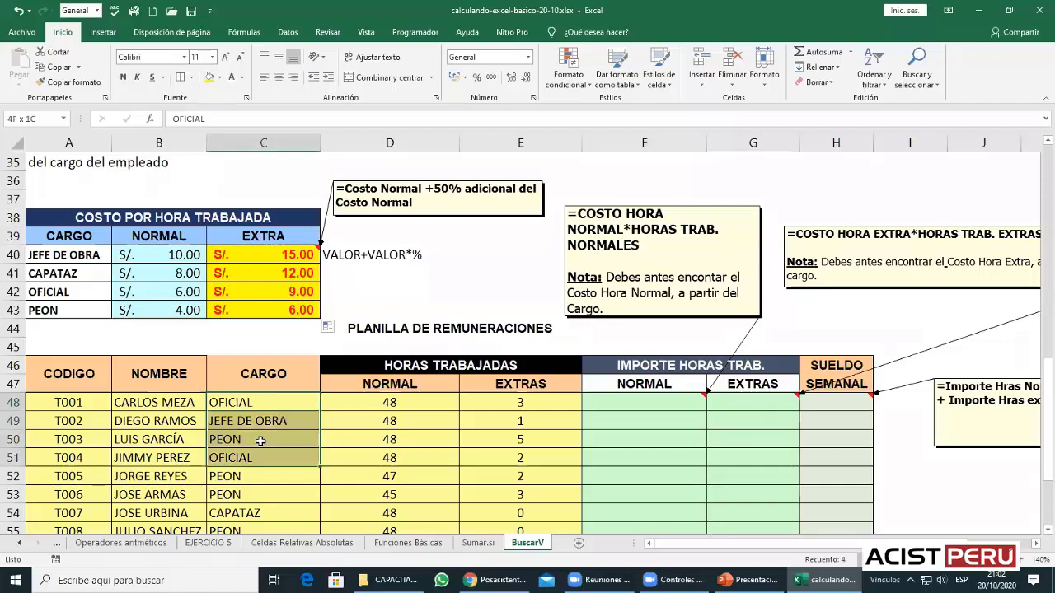
pyautogui.click(240, 405)
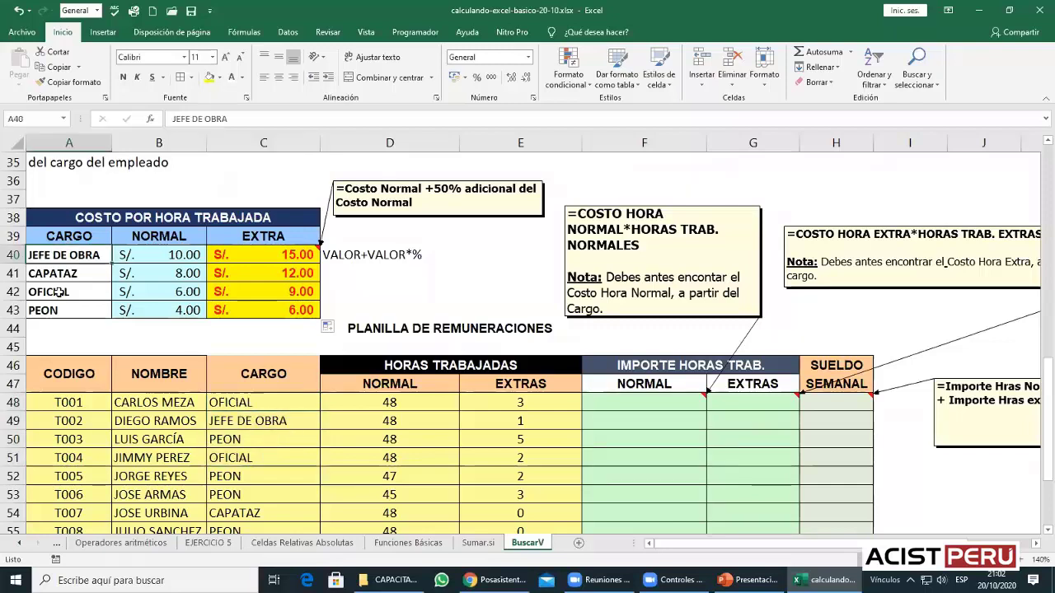
pyautogui.moveTo(56, 256); pyautogui.dragTo(56, 292)
pyautogui.click(231, 401)
pyautogui.doubleClick(232, 401)
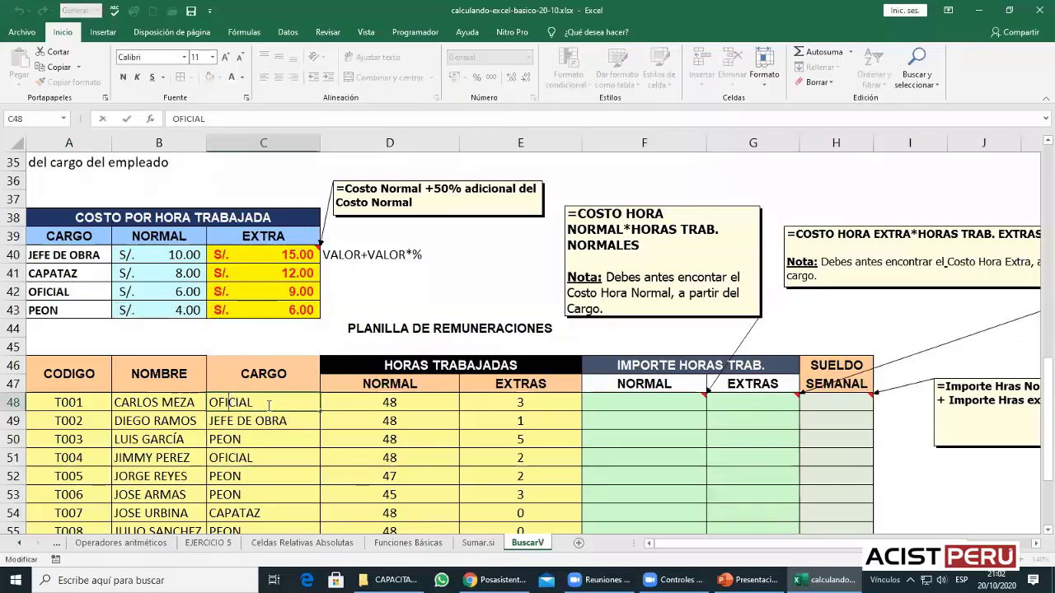
pyautogui.doubleClick(232, 402)
pyautogui.press('Escape')
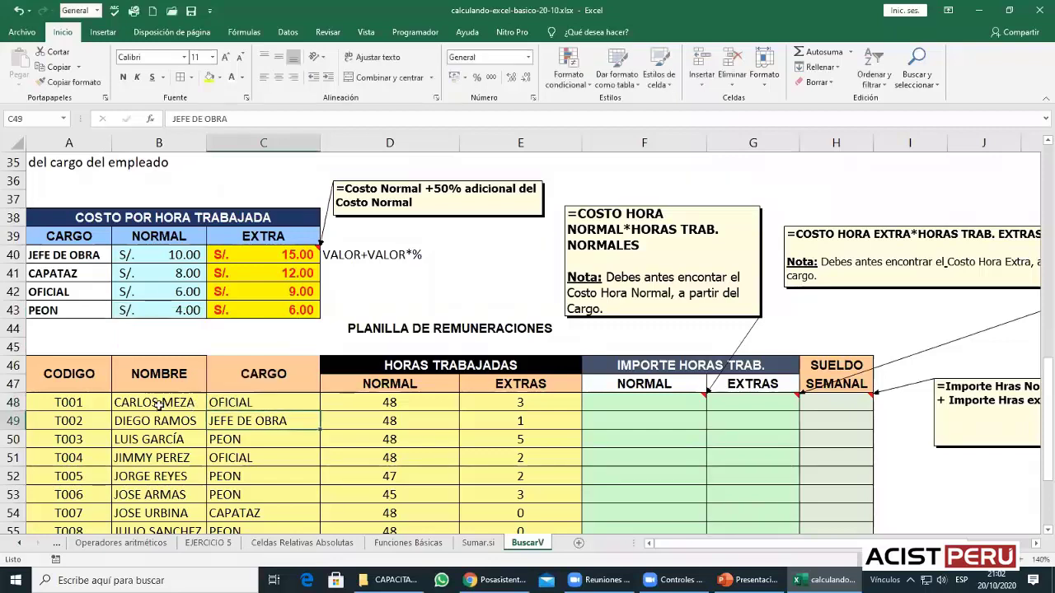
pyautogui.moveTo(49, 291); pyautogui.dragTo(139, 294)
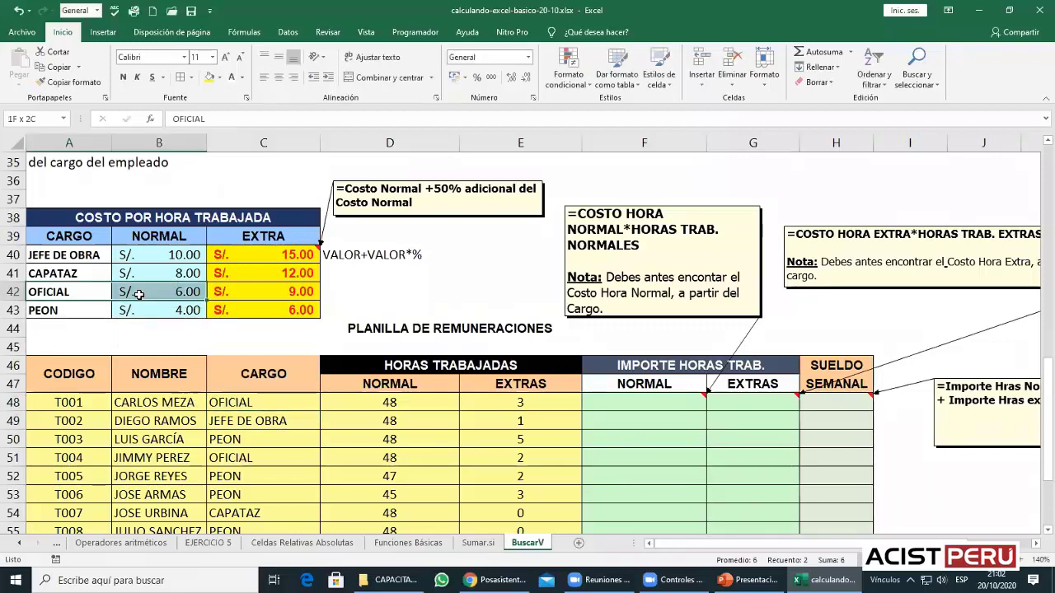
pyautogui.moveTo(264, 420); pyautogui.dragTo(336, 429)
pyautogui.press('Escape')
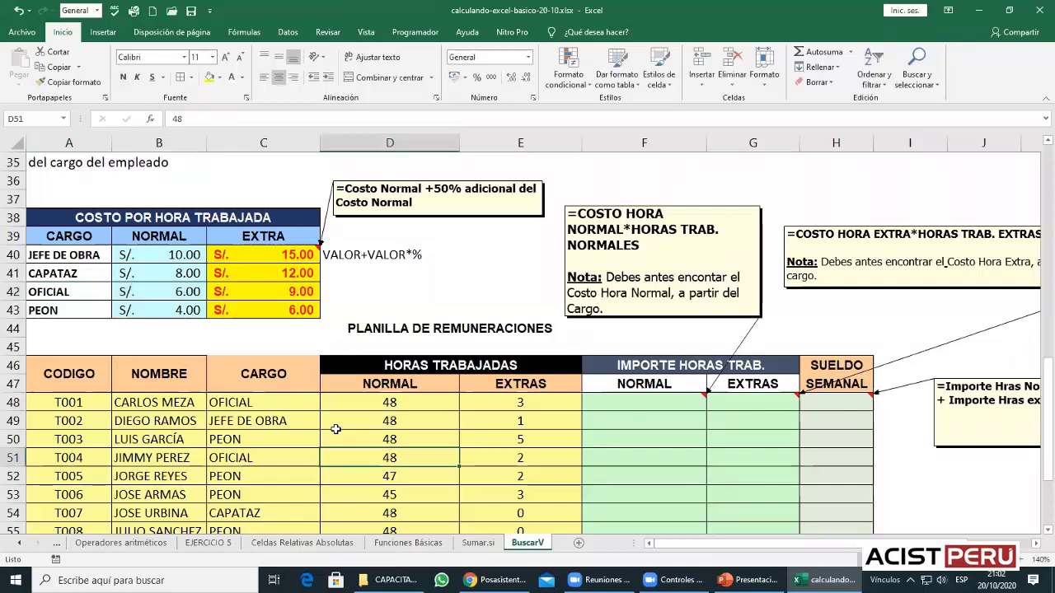
# - Check the first employee's OFICIAL cargo, 48 normal hours, and OFICIAL normal rate of 6
pyautogui.click(638, 458)
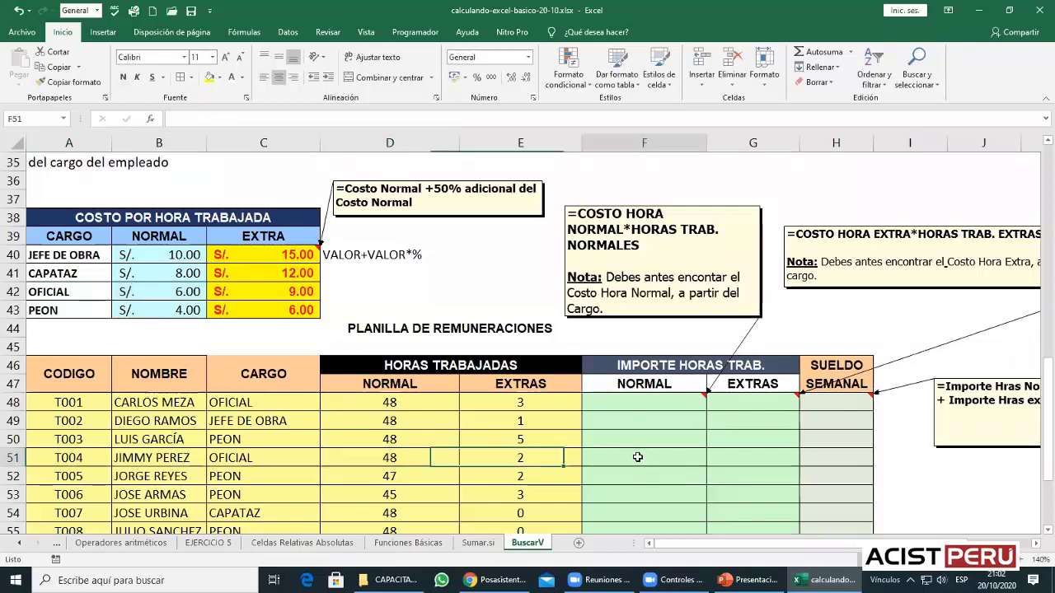
pyautogui.click(244, 404)
pyautogui.click(355, 403)
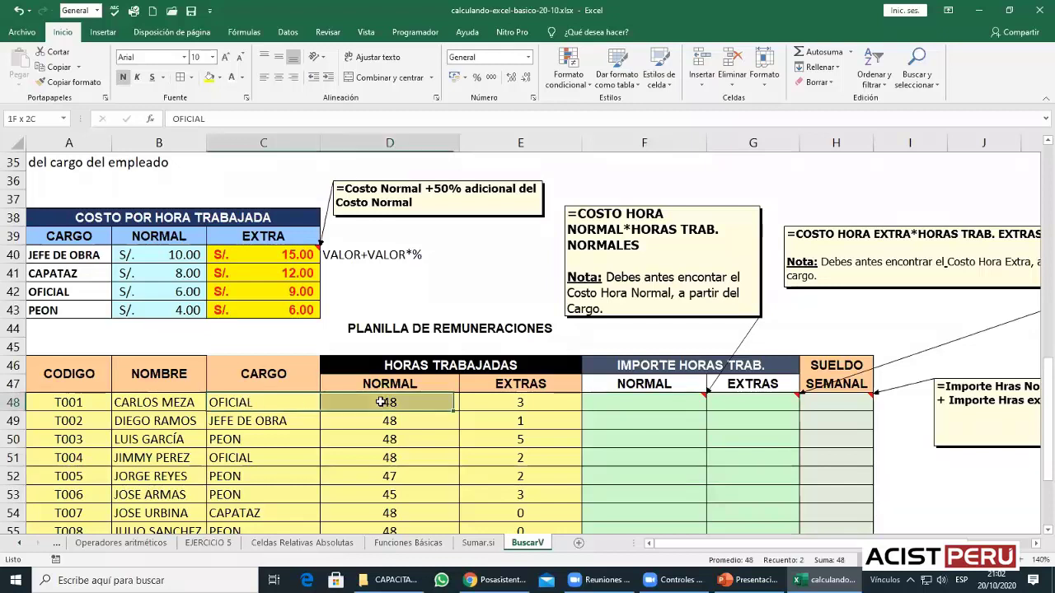
pyautogui.click(274, 402)
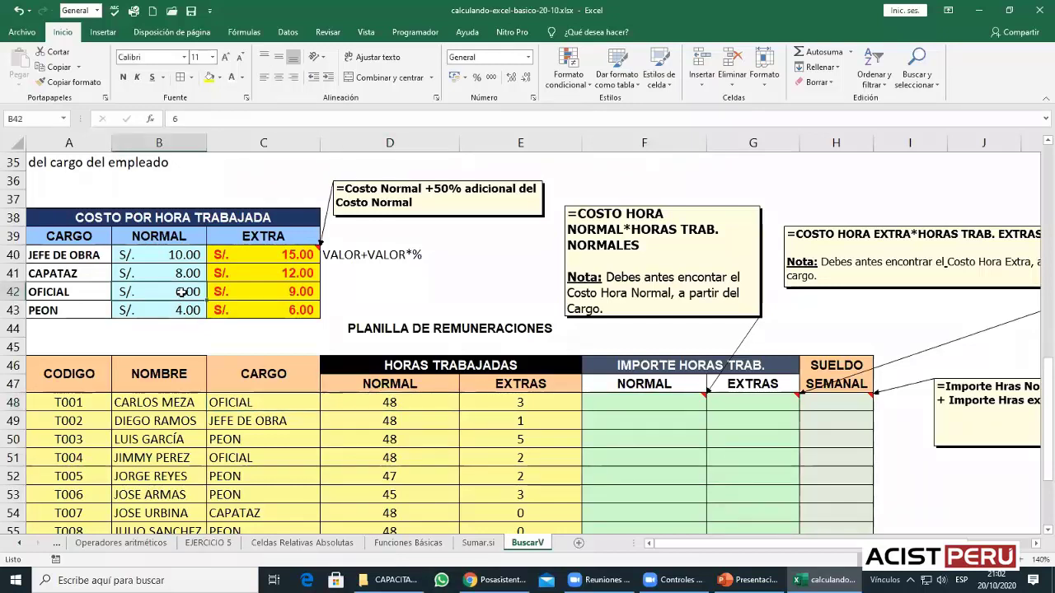
pyautogui.click(375, 400)
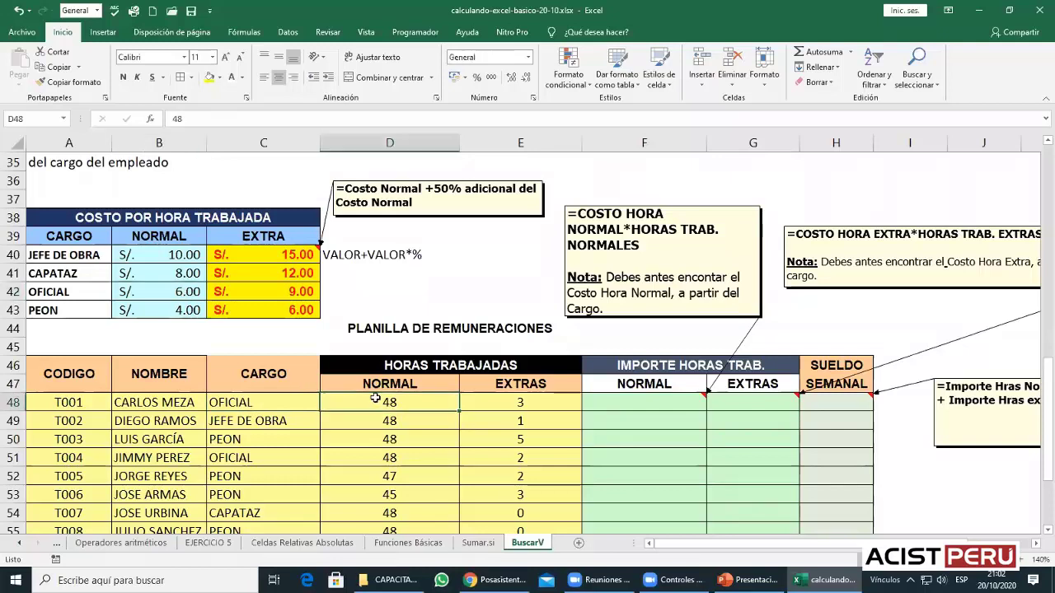
pyautogui.click(631, 404)
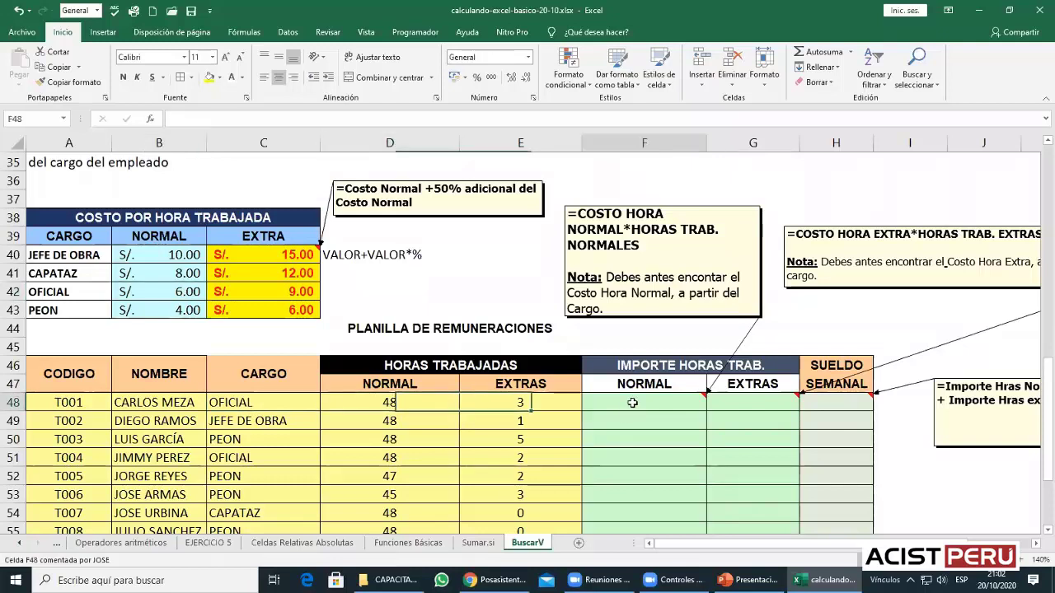
pyautogui.moveTo(268, 401); pyautogui.dragTo(264, 439)
pyautogui.click(251, 404)
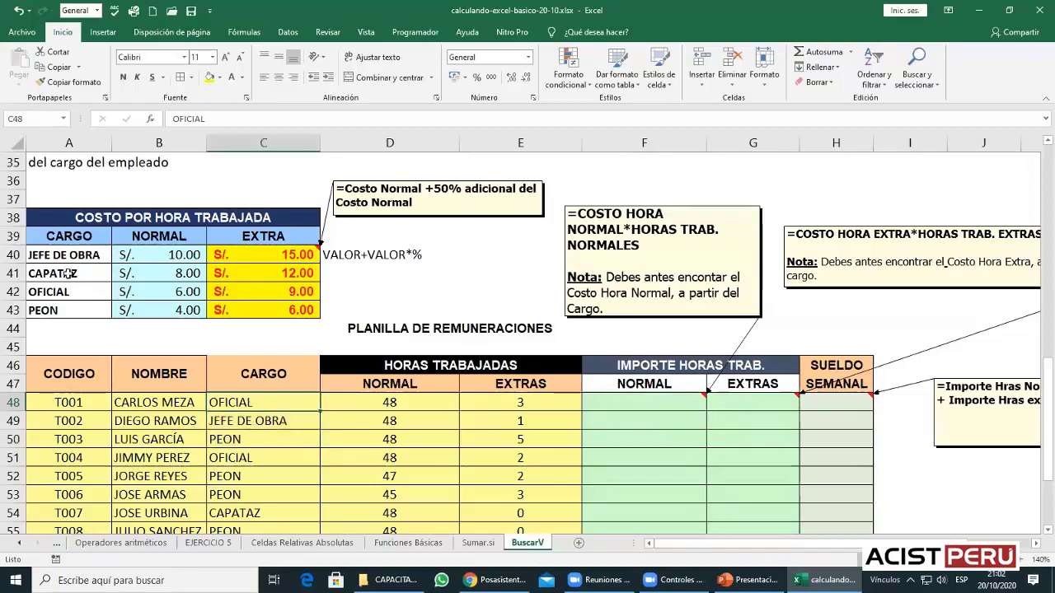
pyautogui.moveTo(53, 255); pyautogui.dragTo(284, 310)
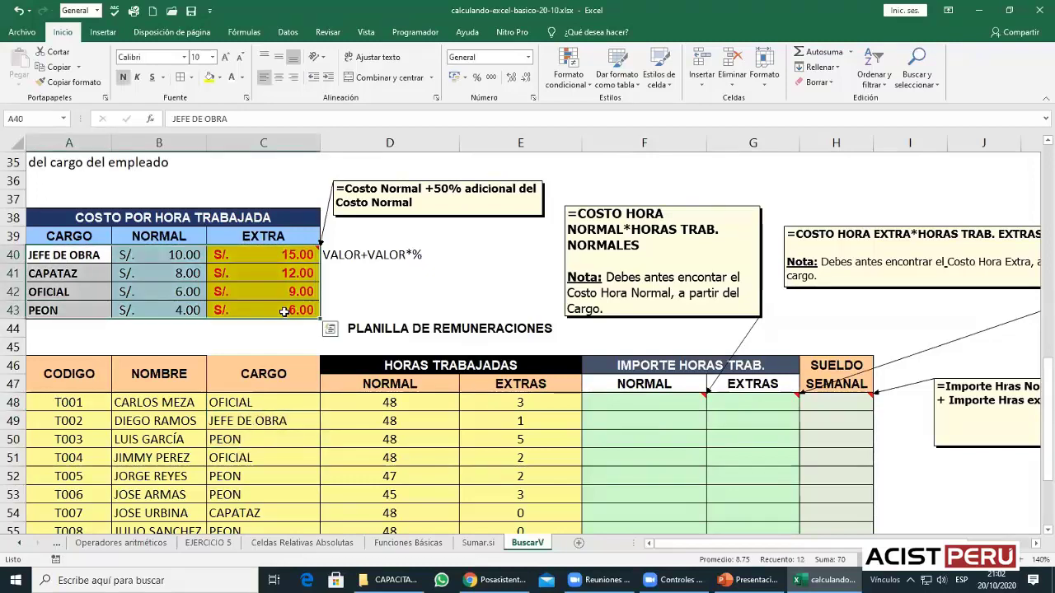
pyautogui.click(153, 293)
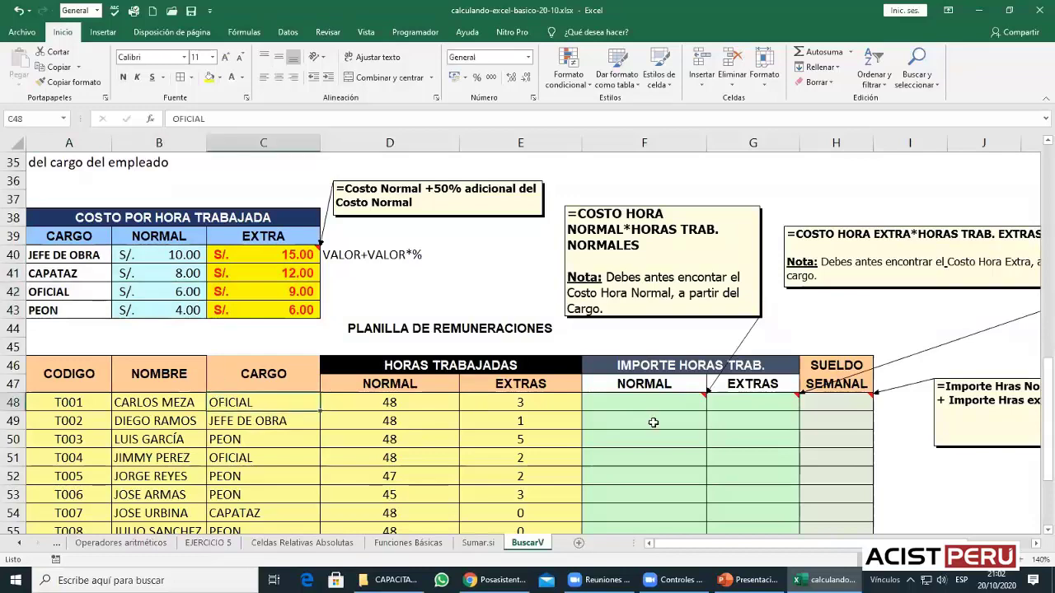
# - Set the font size of F48 to 15
pyautogui.click(635, 402)
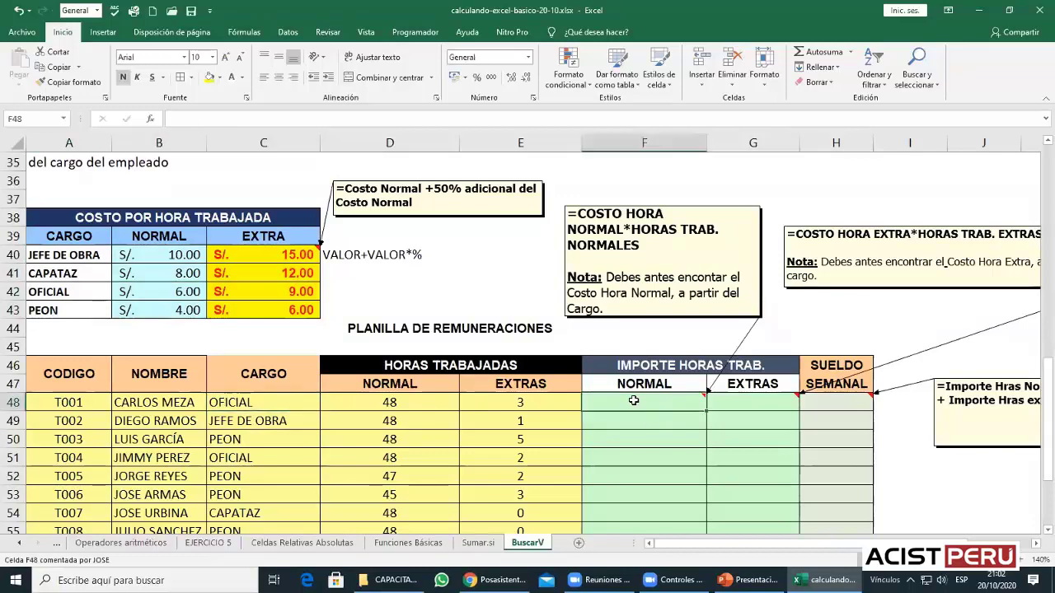
pyautogui.click(204, 57)
pyautogui.write('15')
pyautogui.press('Return')
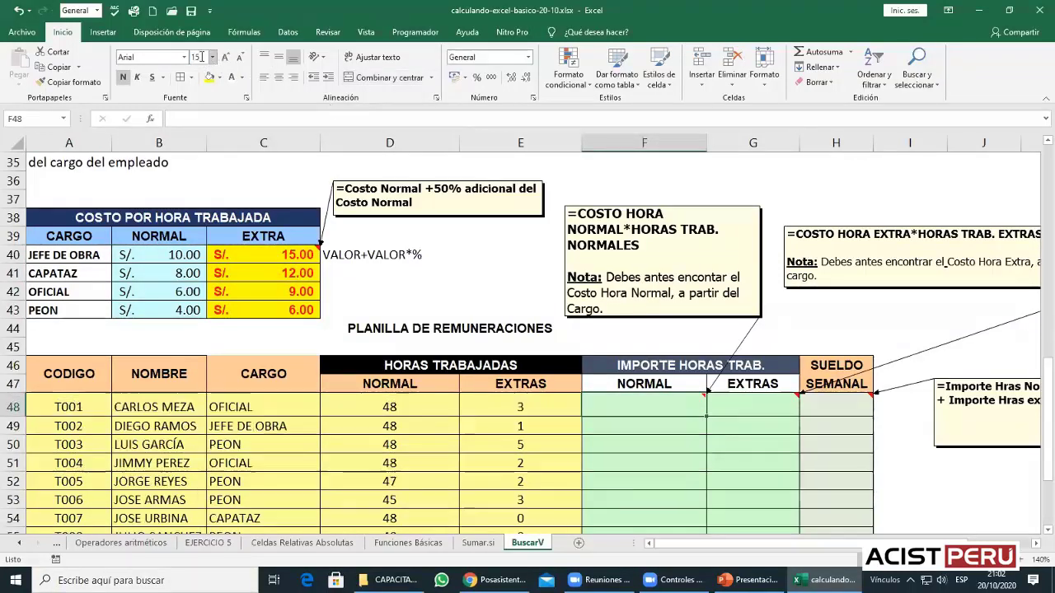
# - Enter =BUSCARV(C48;A40:C43;2;0) in F48 to return the OFICIAL normal rate of 6
pyautogui.click(1021, 558)
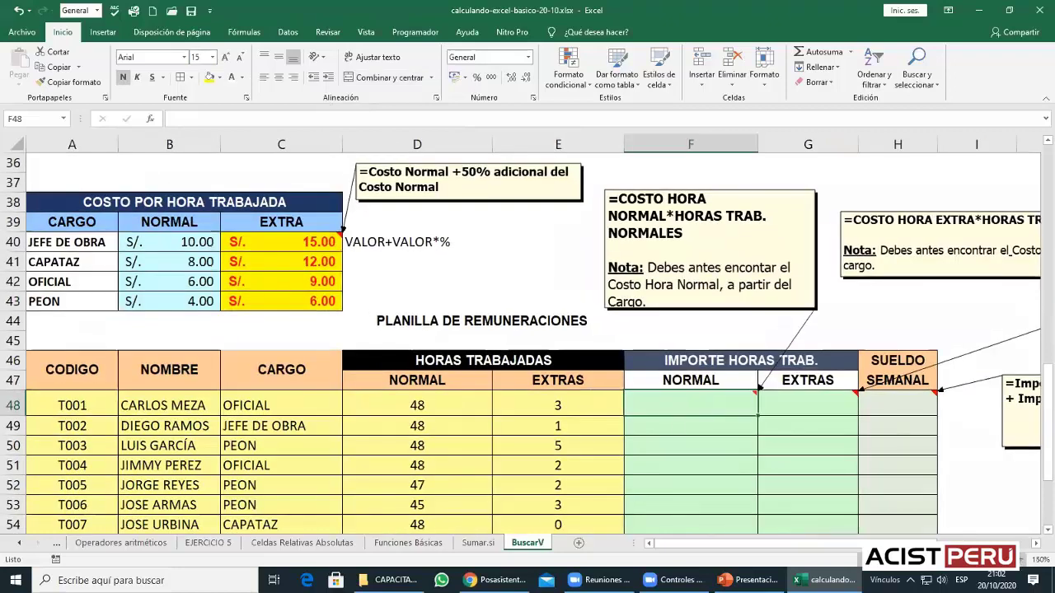
pyautogui.write('=')
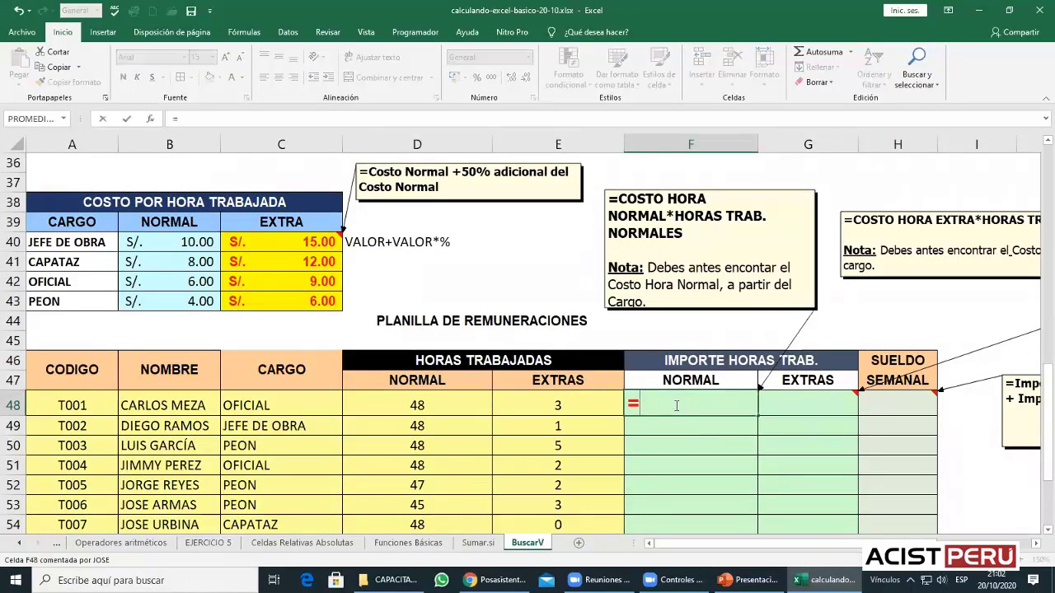
pyautogui.write('BUSCARV')
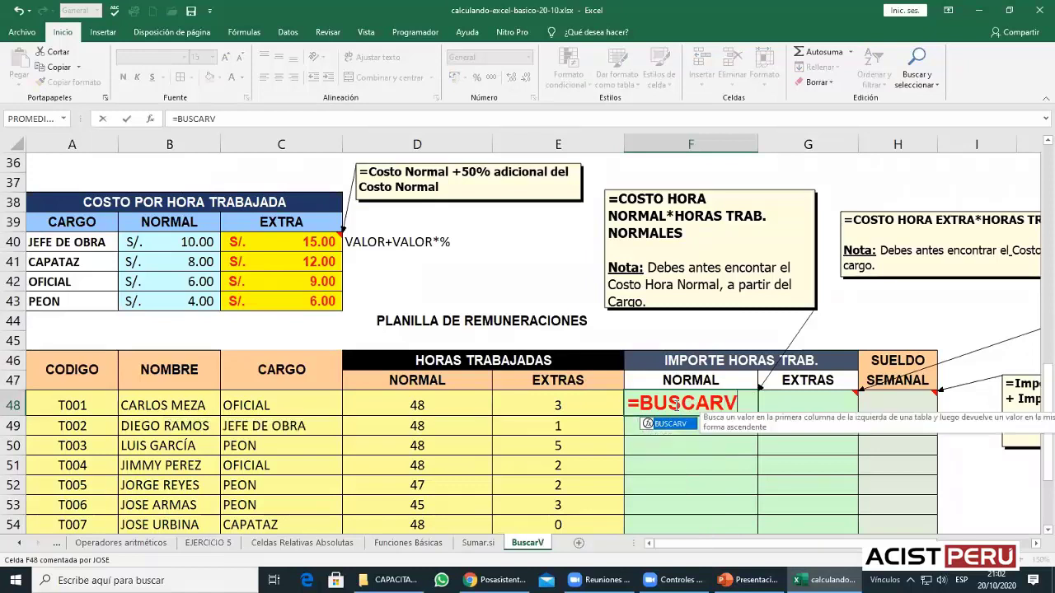
pyautogui.write('(')
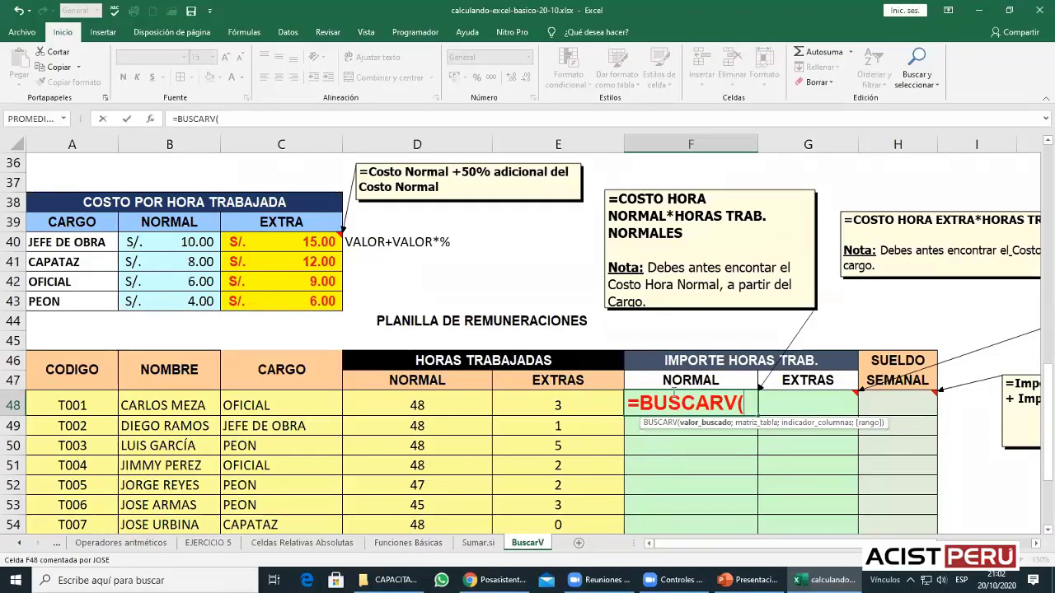
pyautogui.click(252, 403)
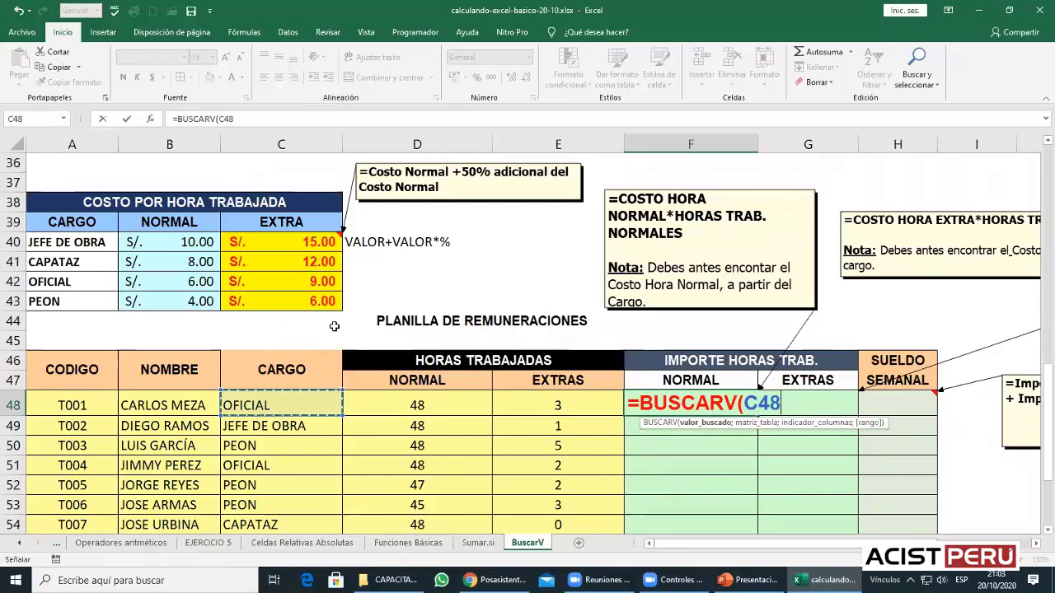
pyautogui.write(';')
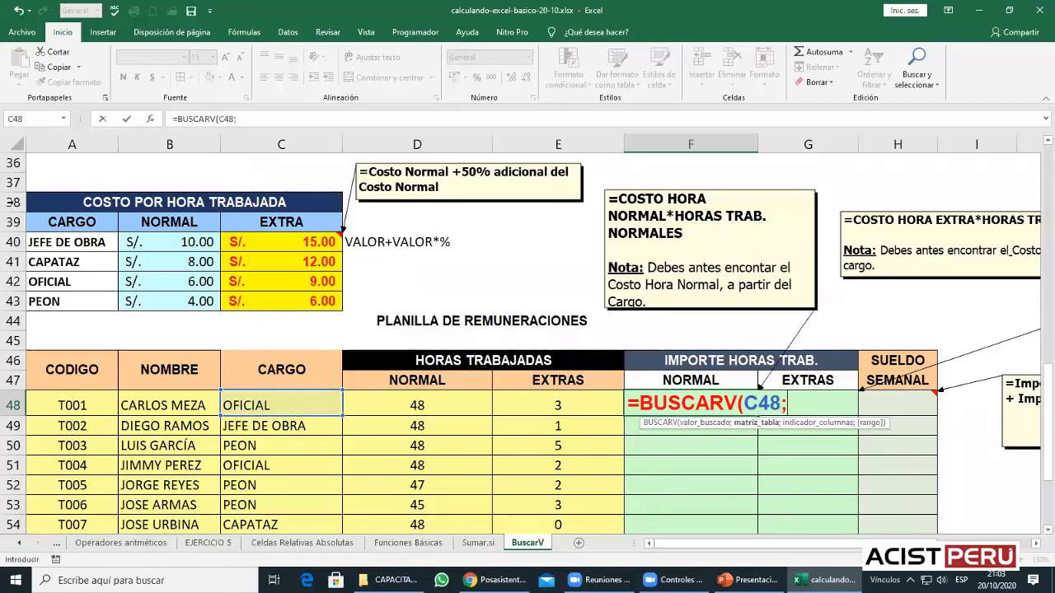
pyautogui.moveTo(49, 242); pyautogui.dragTo(330, 304)
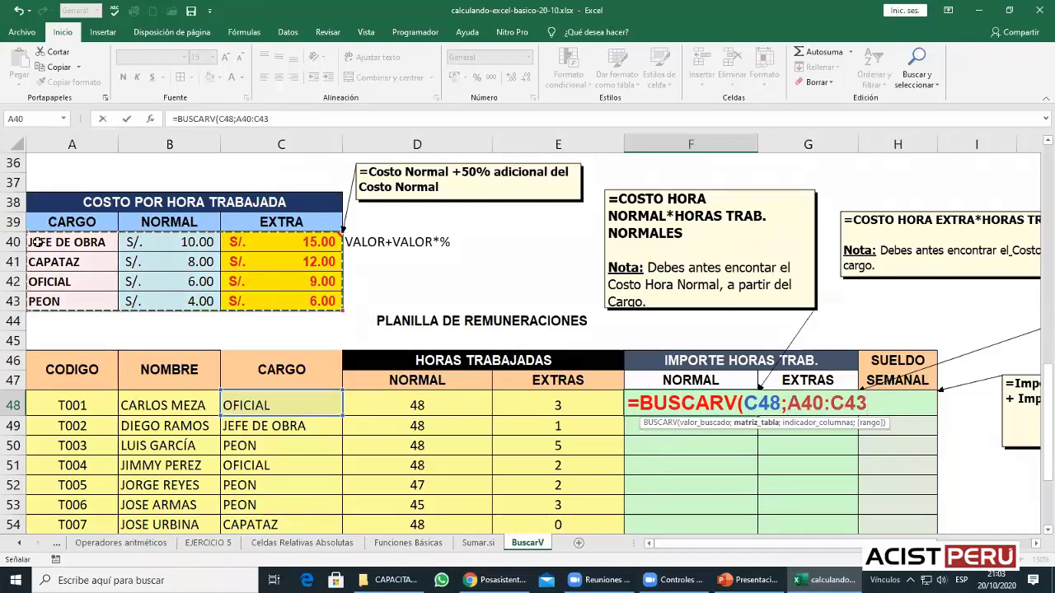
pyautogui.moveTo(47, 239)
pyautogui.mouseDown()
pyautogui.moveTo(268, 277)
pyautogui.moveTo(302, 301)
pyautogui.mouseUp()
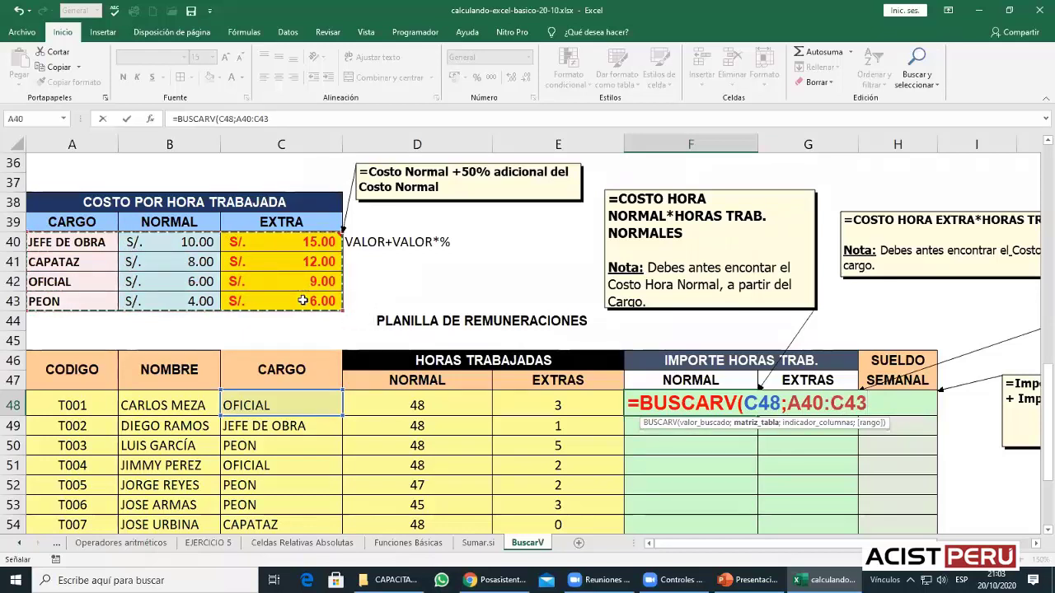
pyautogui.write(';2')
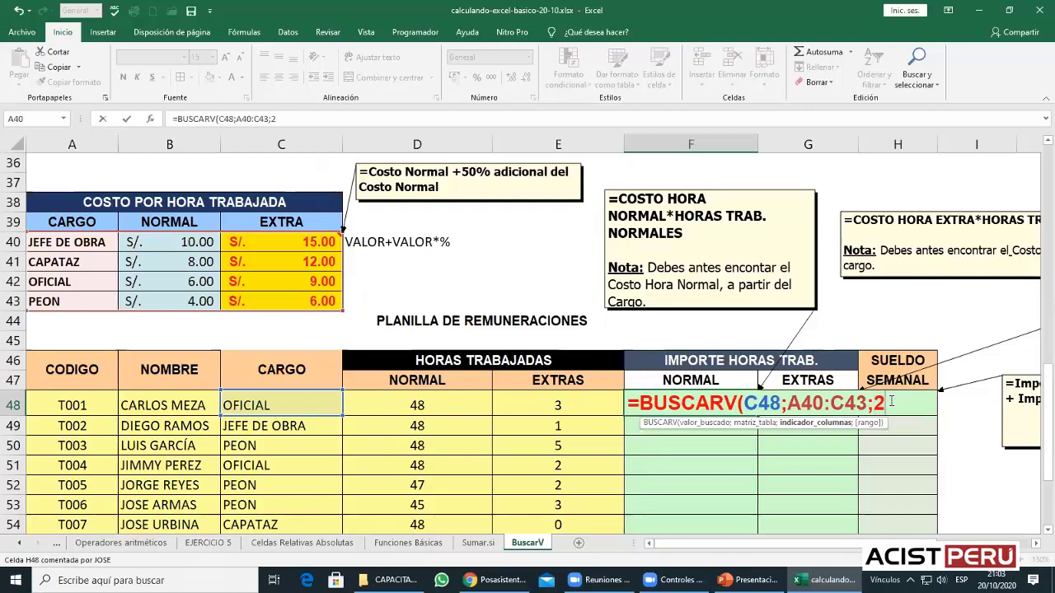
pyautogui.write(';0')
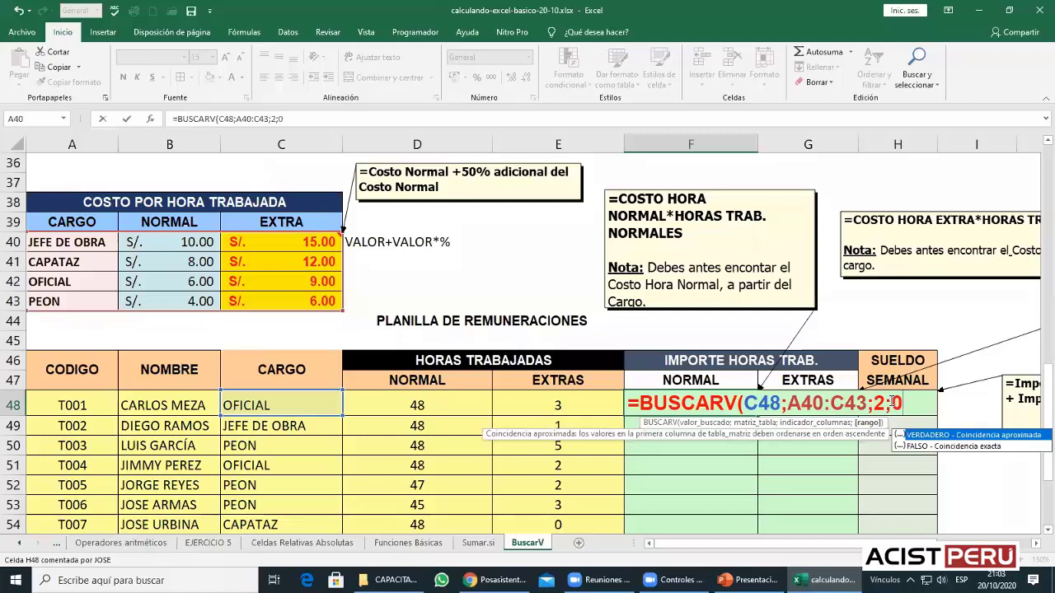
pyautogui.write(')')
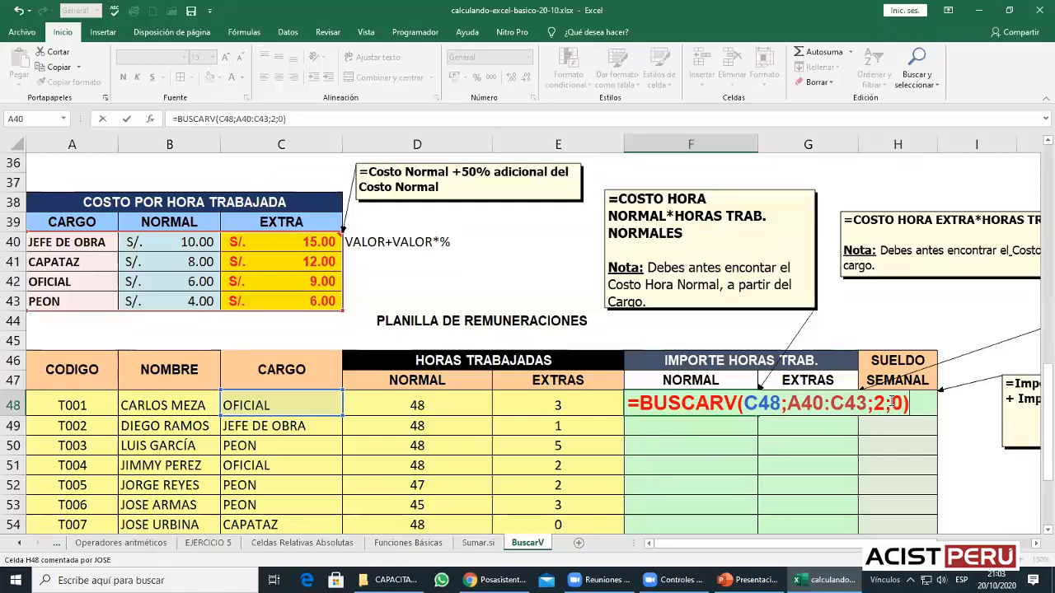
pyautogui.hotkey('ctrl', 'Return')
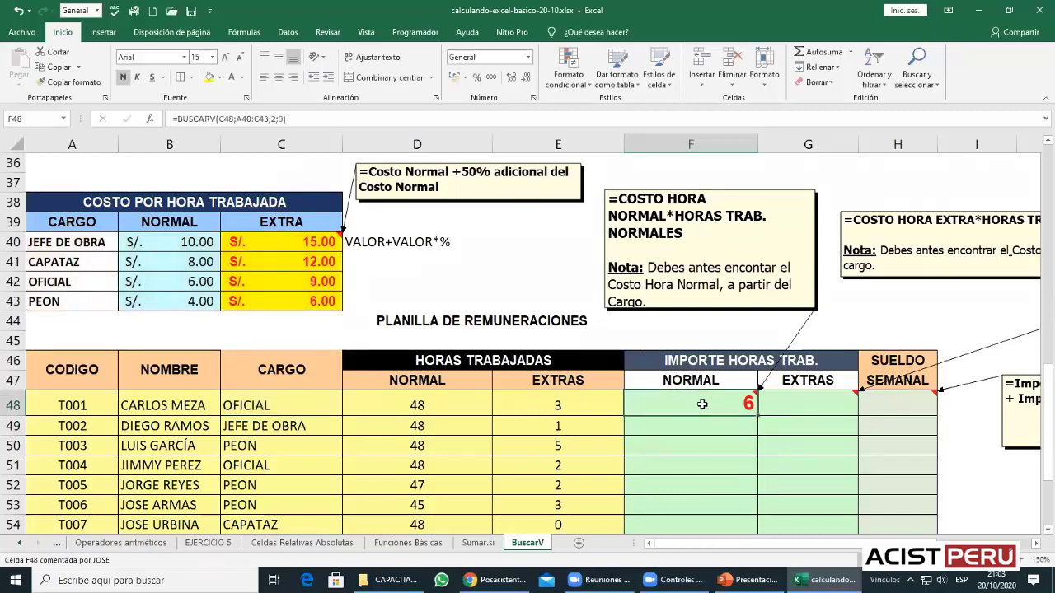
# - Compare F48's lookup result with the OFICIAL rate in B42 and D48's 48 hours
pyautogui.click(159, 276)
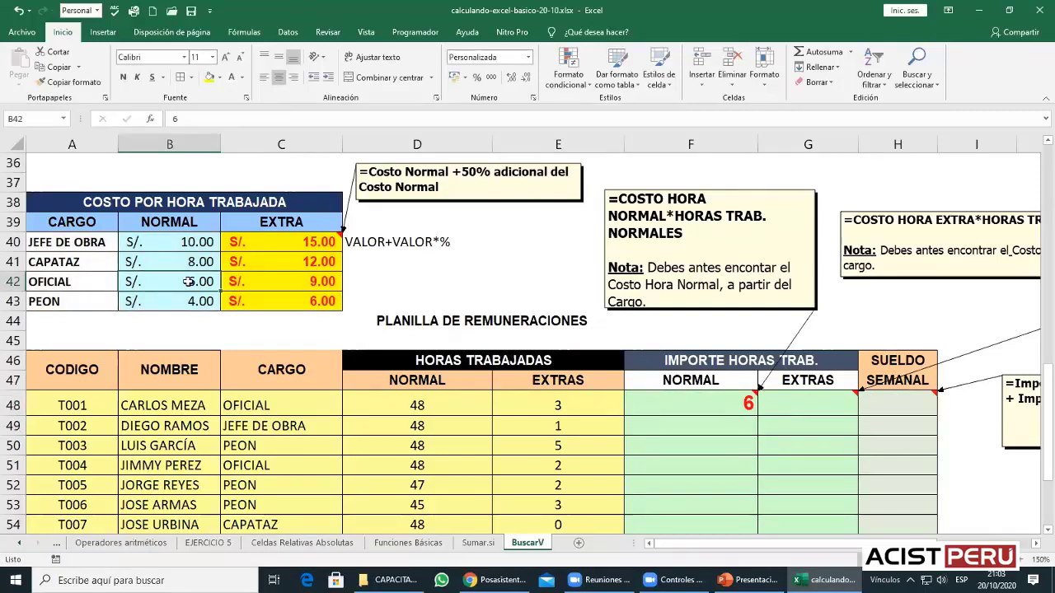
pyautogui.click(669, 397)
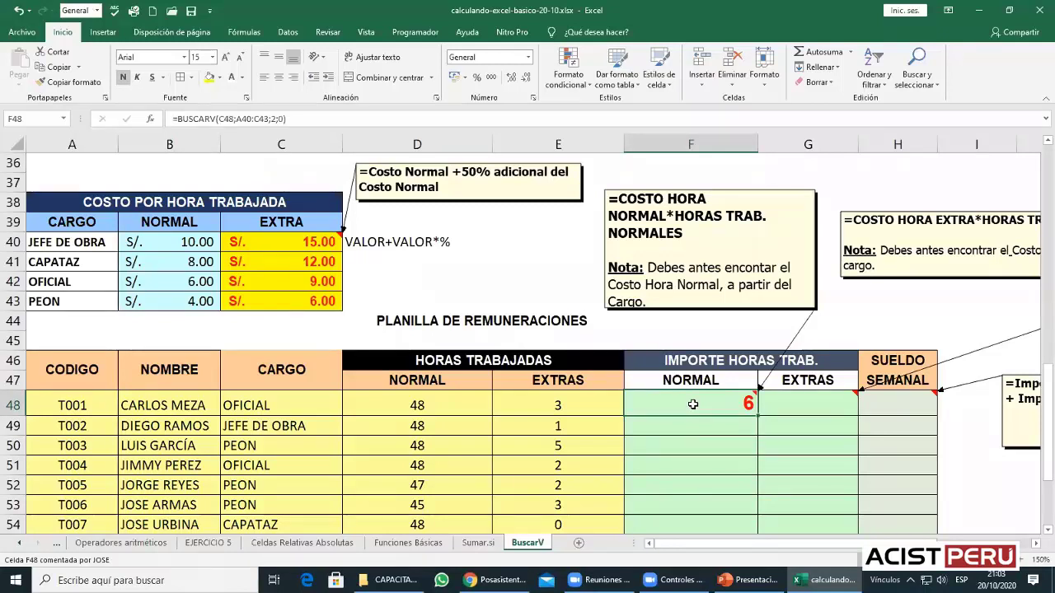
pyautogui.click(422, 405)
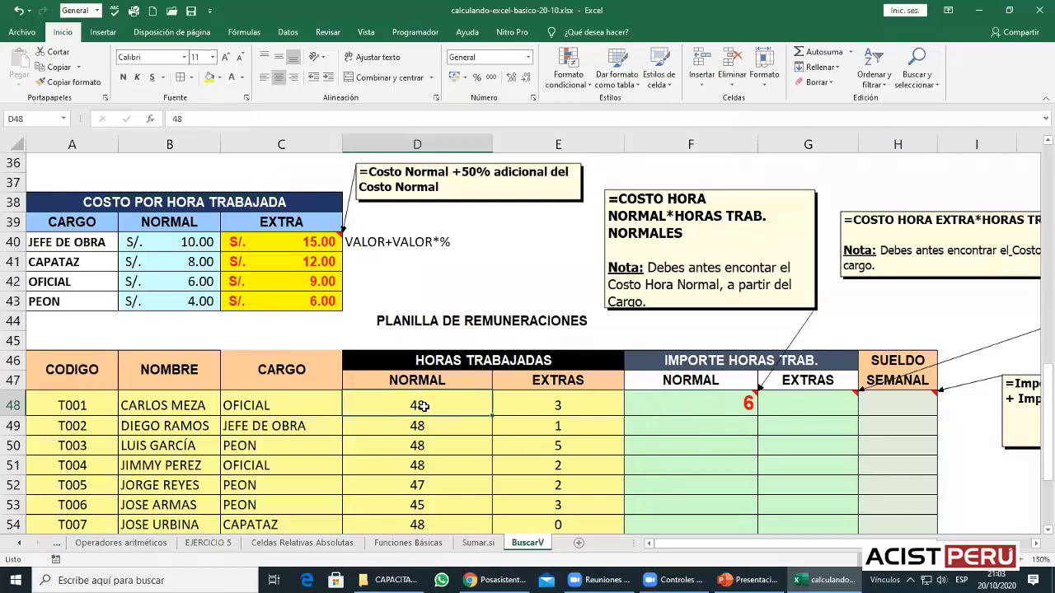
pyautogui.doubleClick(422, 405)
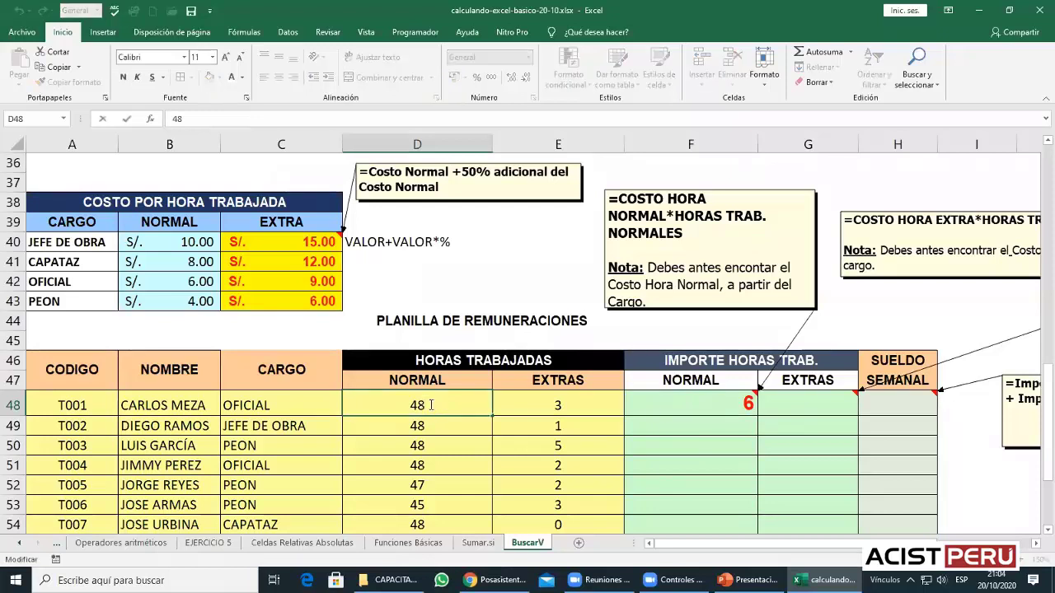
pyautogui.moveTo(433, 406); pyautogui.dragTo(399, 406)
# - Append *D48 to F48's BUSCARV formula to multiply the rate by normal hours
pyautogui.click(691, 404)
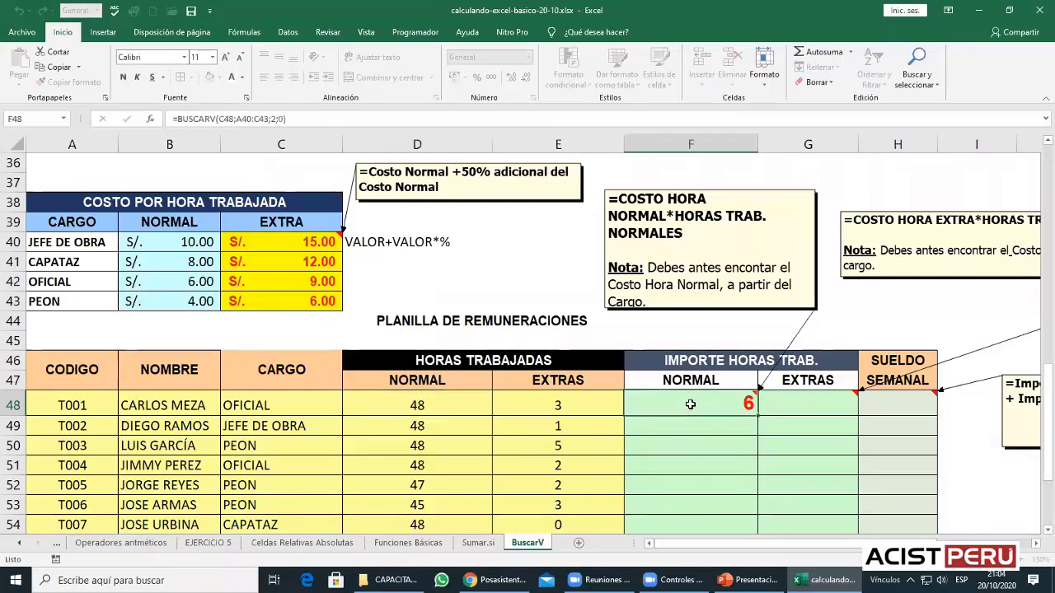
pyautogui.doubleClick(691, 404)
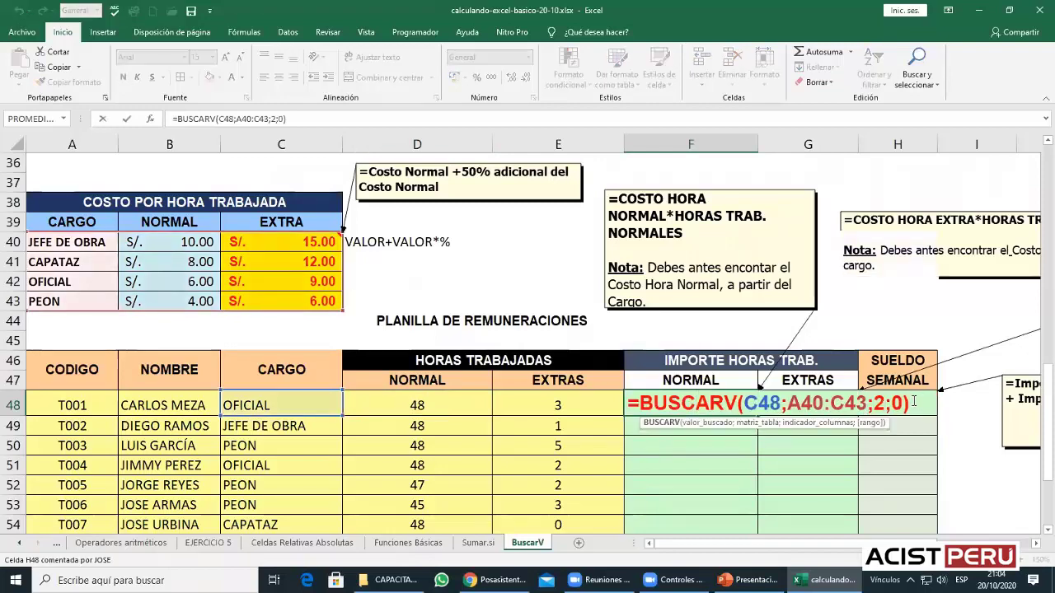
pyautogui.click(910, 404)
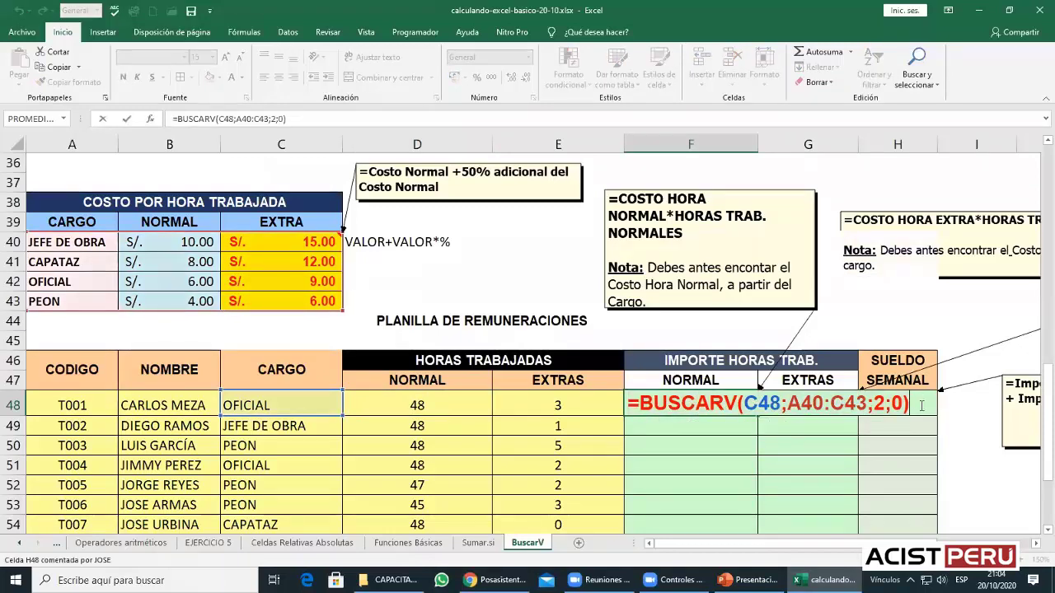
pyautogui.hscroll(2, 1016, 529)
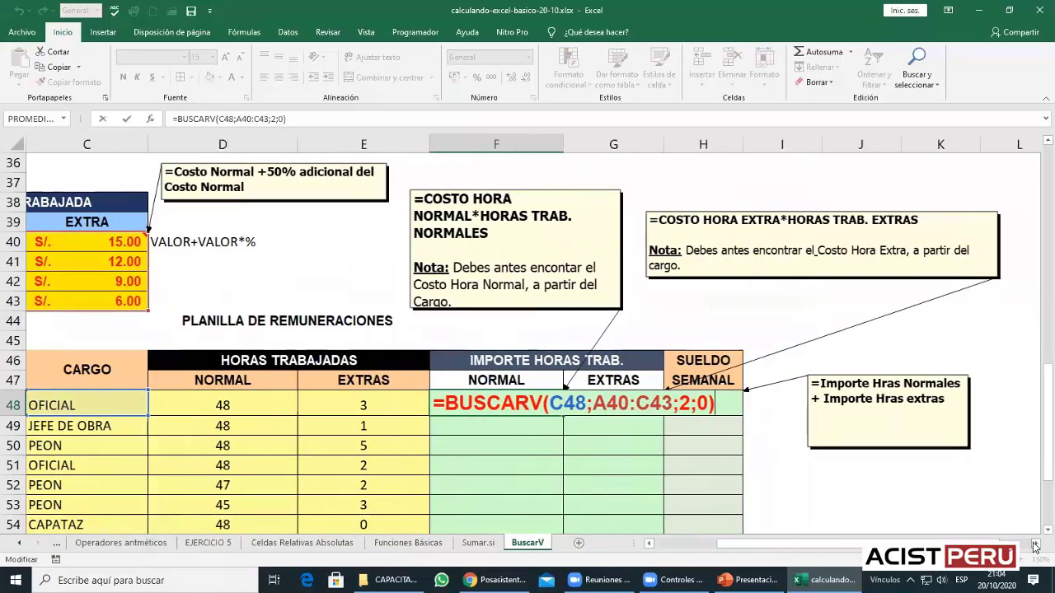
pyautogui.write('*')
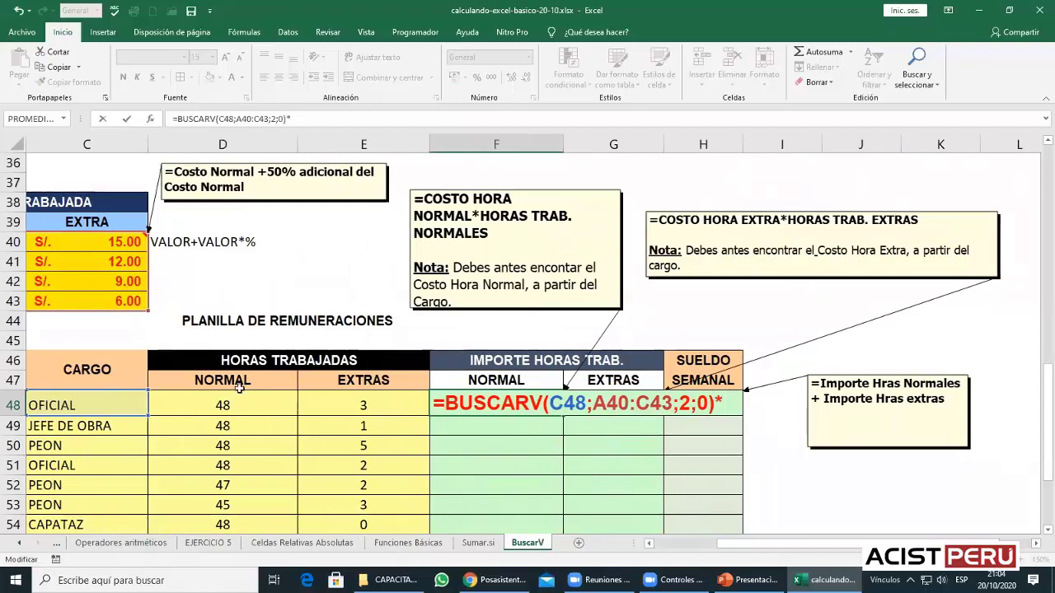
pyautogui.click(232, 402)
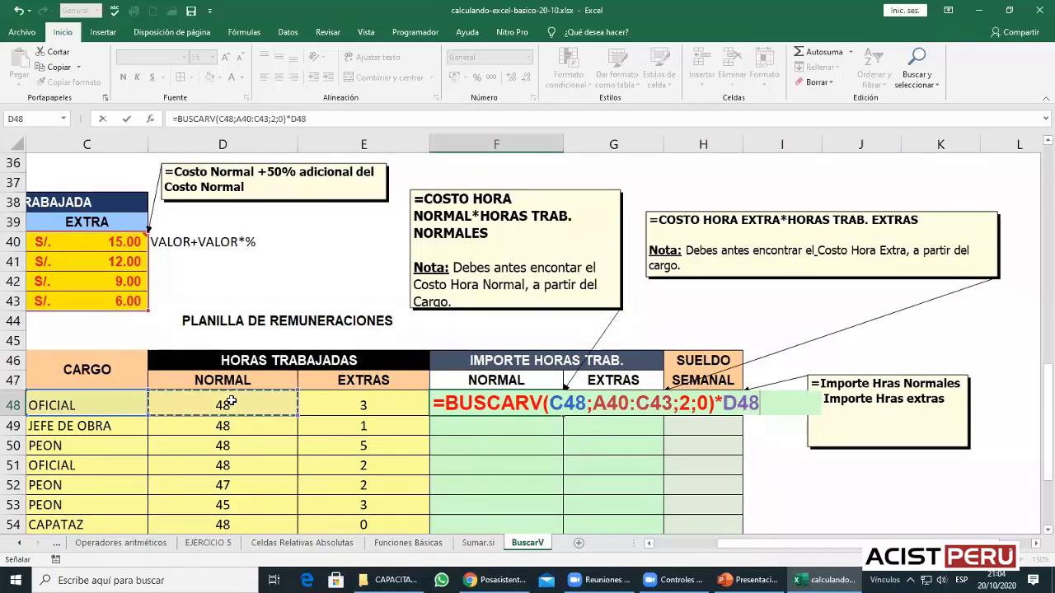
pyautogui.moveTo(446, 404); pyautogui.dragTo(717, 398)
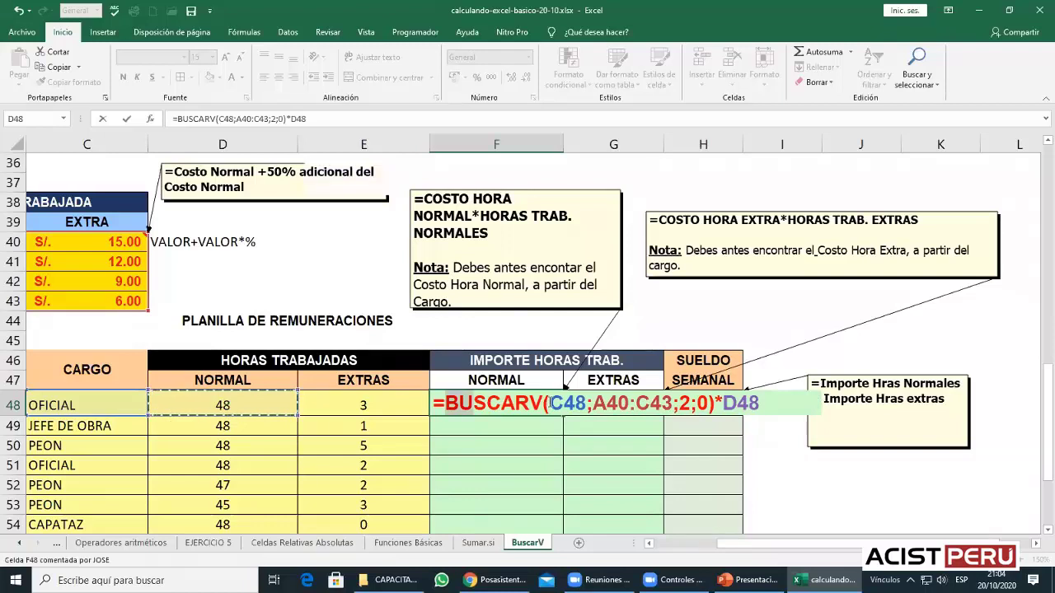
pyautogui.click(716, 401)
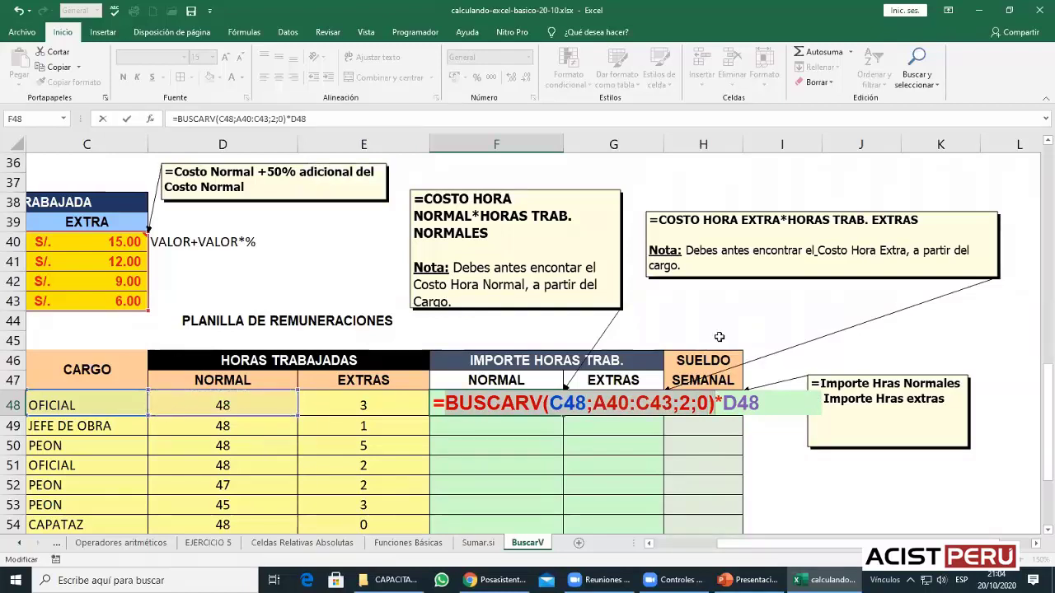
# - Commit F48's pay formula (288), then undo the fill-down that produced #N/D errors
pyautogui.press('Return')
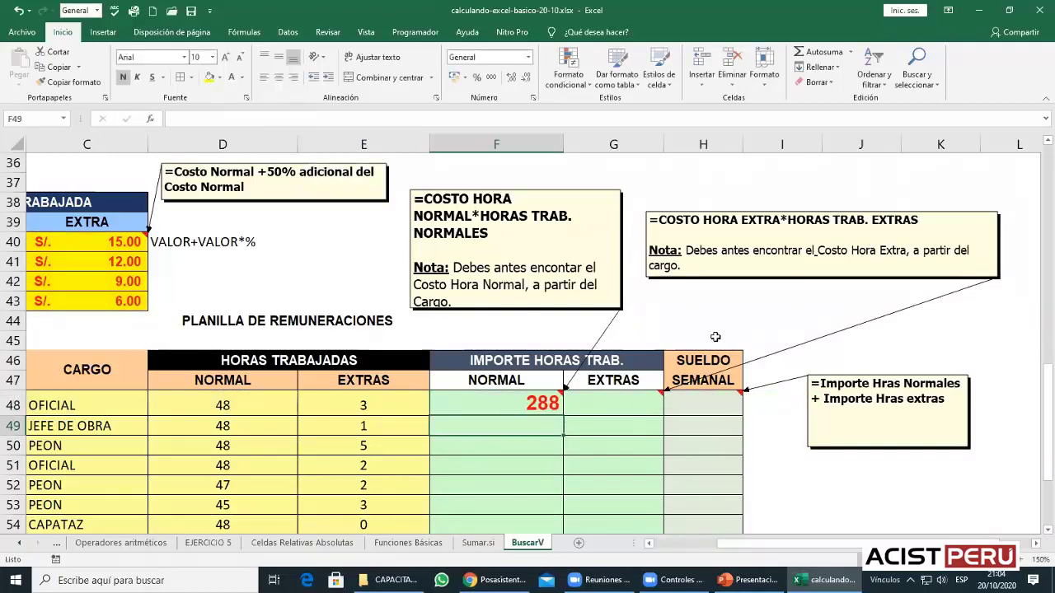
pyautogui.click(533, 402)
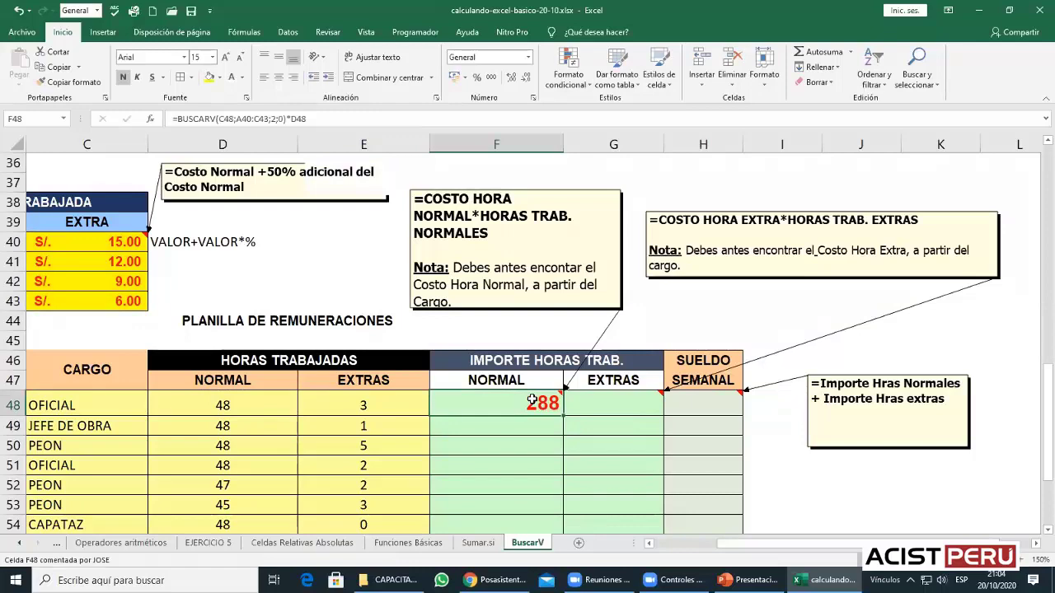
pyautogui.scroll(-1, 533, 402)
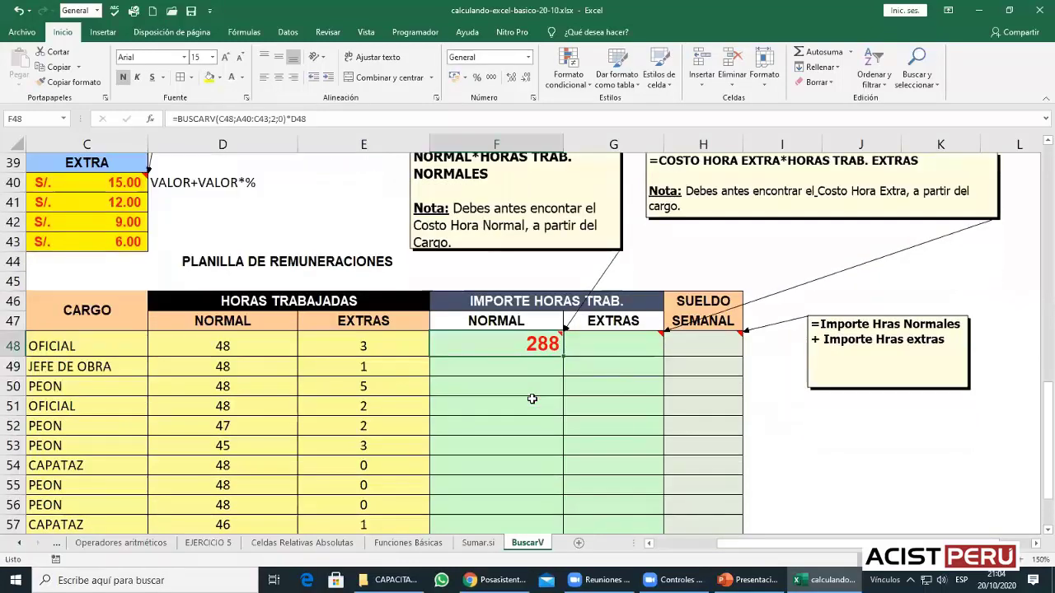
pyautogui.doubleClick(564, 354)
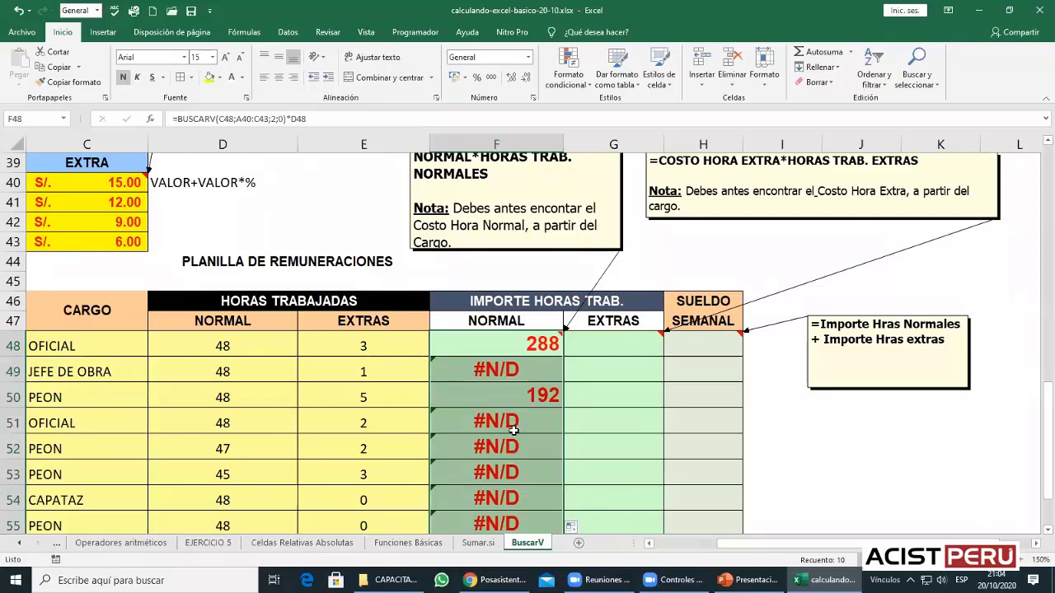
pyautogui.hotkey('ctrl', 'z')
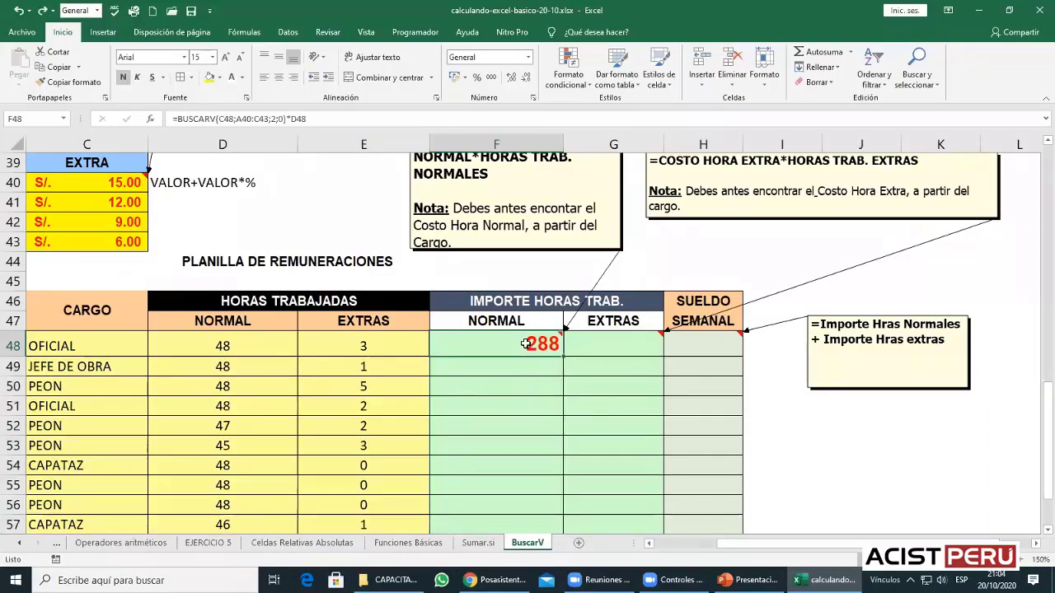
pyautogui.scroll(1, 526, 344)
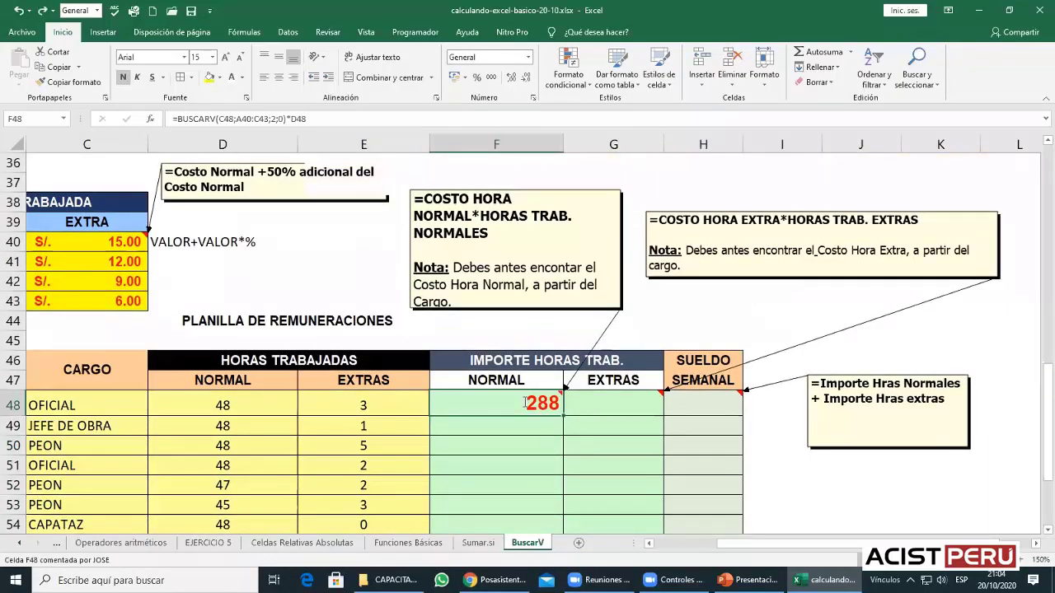
# - Reopen F48's formula and select its A40:C43 table range
pyautogui.doubleClick(526, 402)
pyautogui.moveTo(719, 544); pyautogui.dragTo(696, 545)
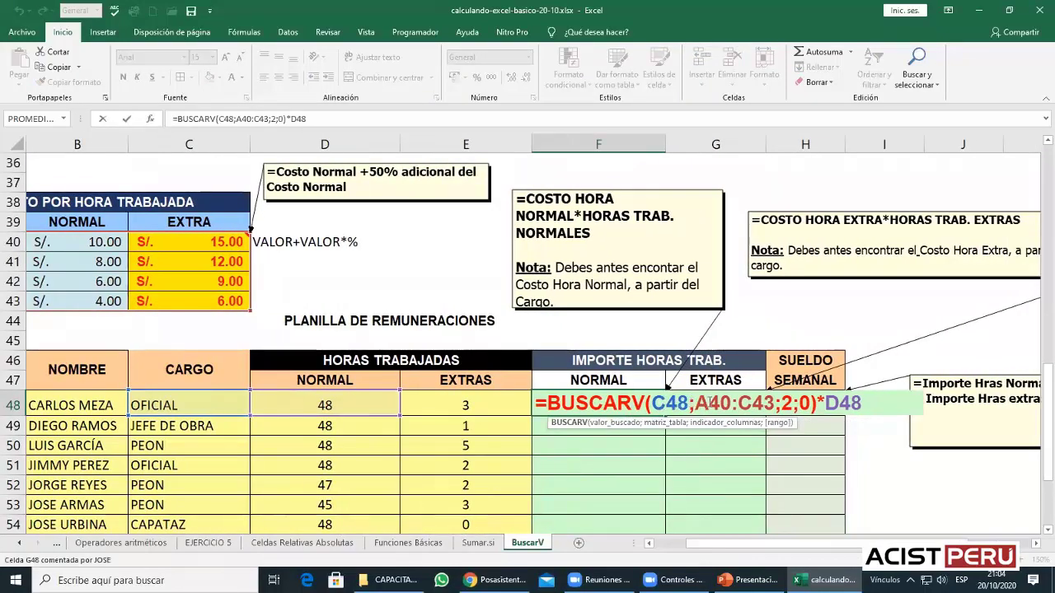
pyautogui.moveTo(695, 402); pyautogui.dragTo(776, 402)
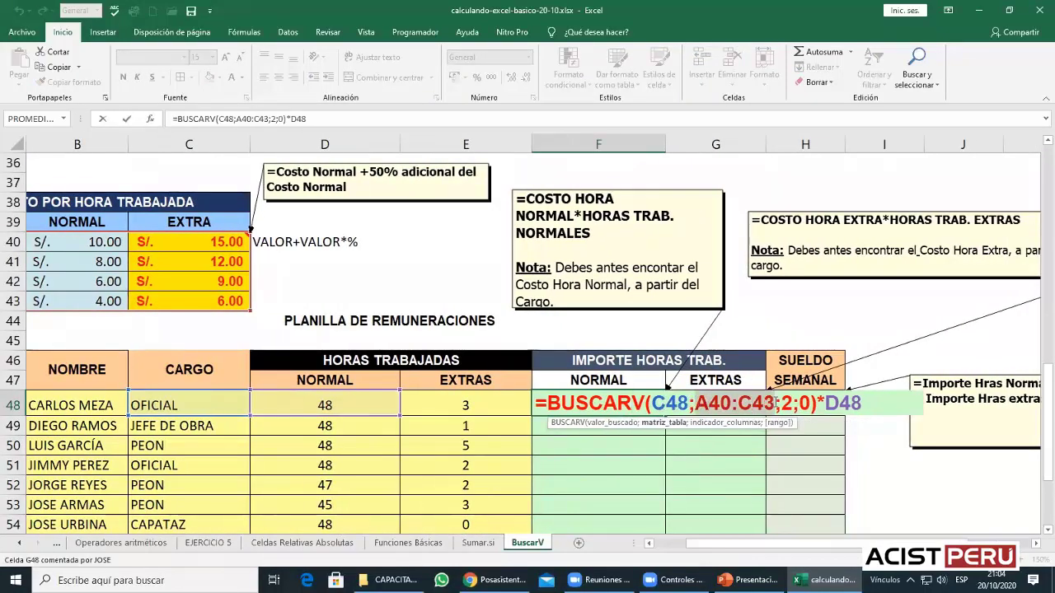
pyautogui.moveTo(739, 545); pyautogui.dragTo(715, 545)
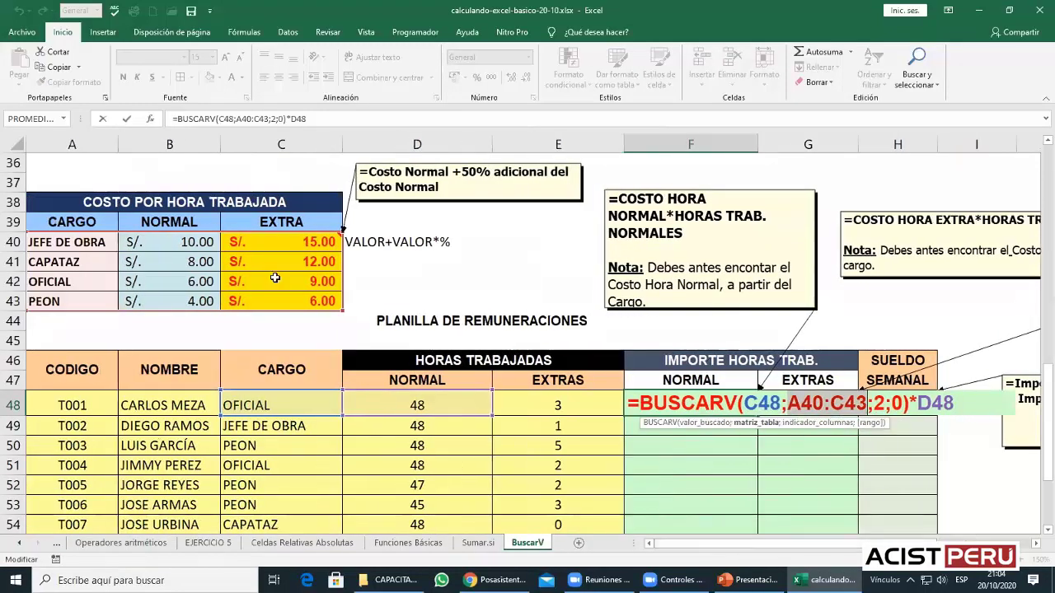
# - Make F48's lookup range $A$40:$C$43 and fill the normal-pay formula down column F
pyautogui.click(810, 403)
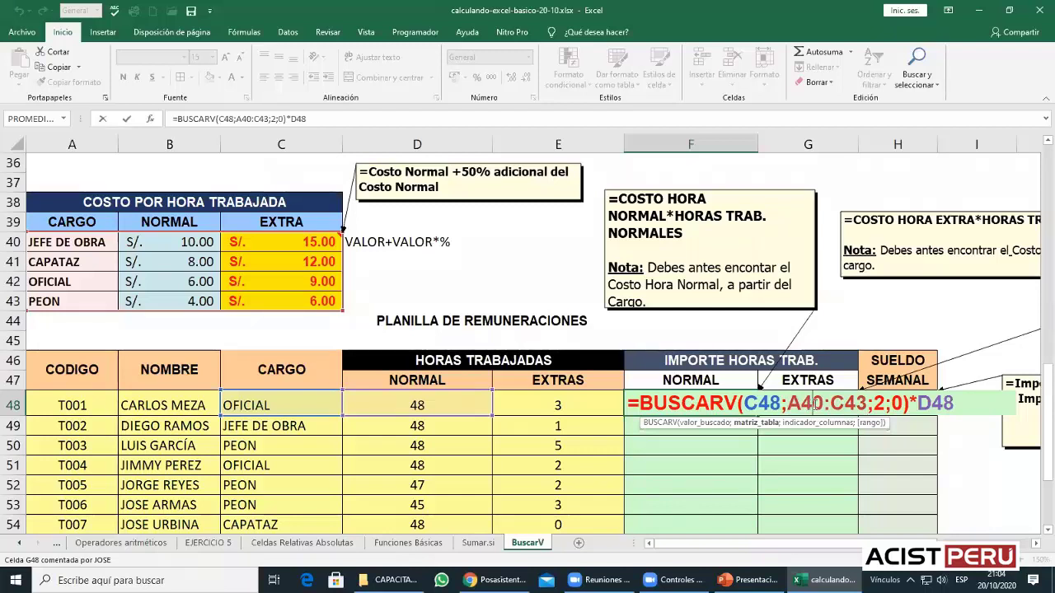
pyautogui.press('F4')
pyautogui.click(865, 398)
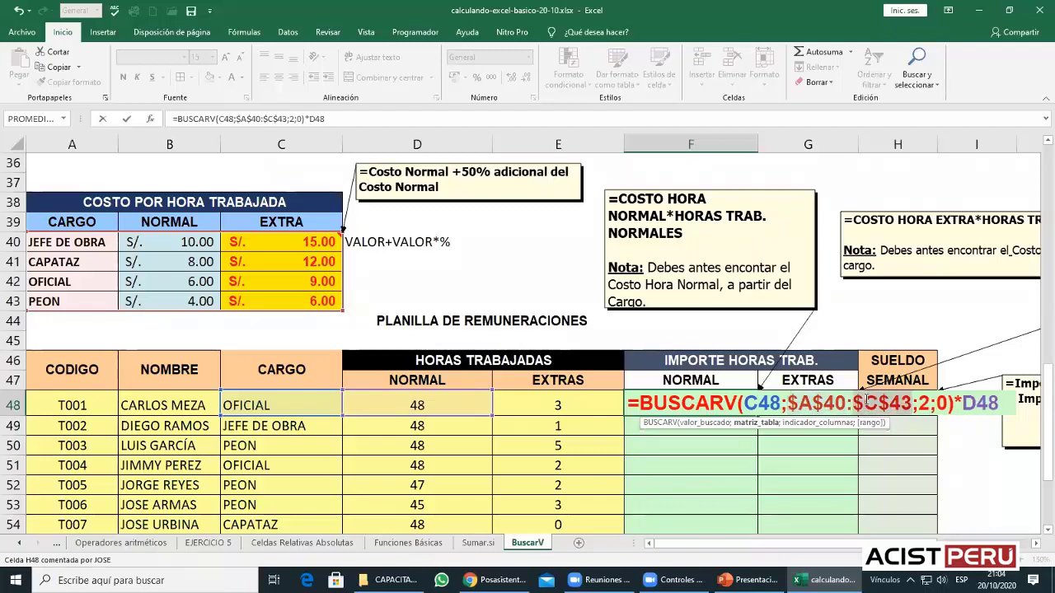
pyautogui.press('F4')
pyautogui.press('Return')
pyautogui.click(746, 408)
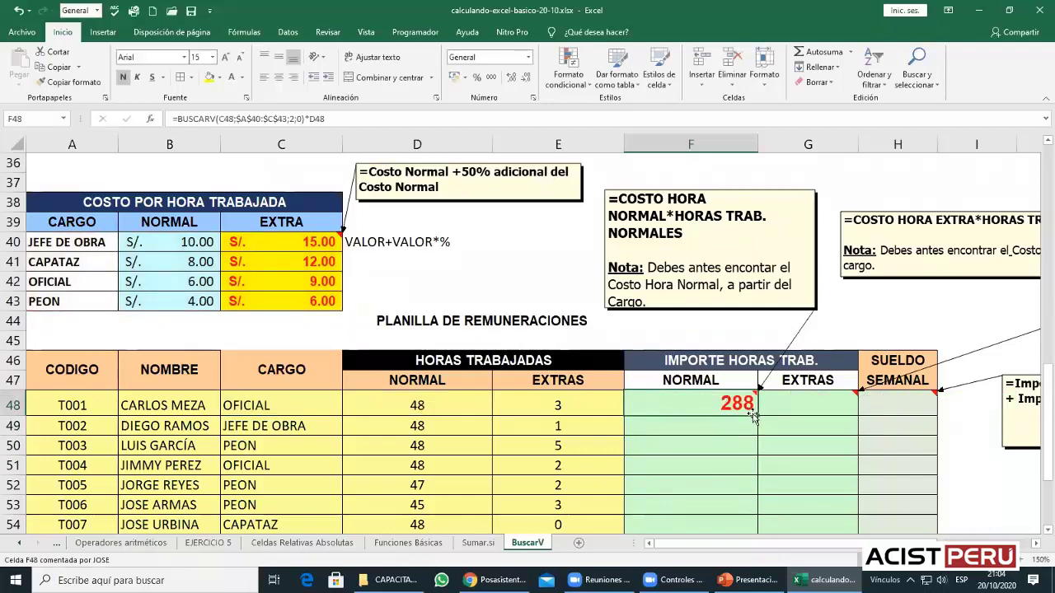
pyautogui.doubleClick(757, 415)
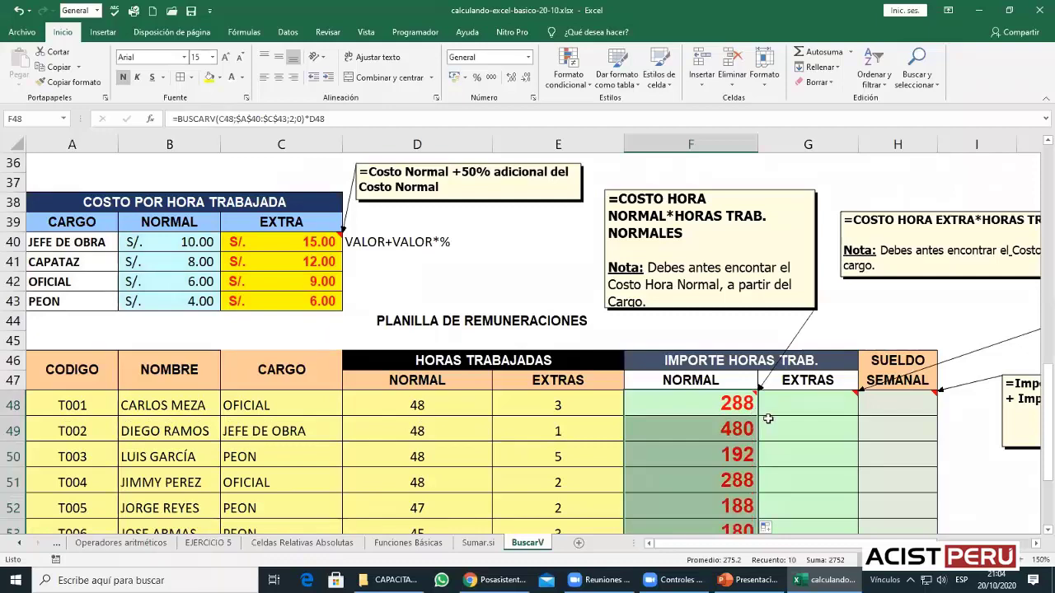
pyautogui.scroll(-1, 768, 418)
pyautogui.scroll(-1, 768, 419)
pyautogui.scroll(2, 715, 401)
pyautogui.doubleClick(715, 402)
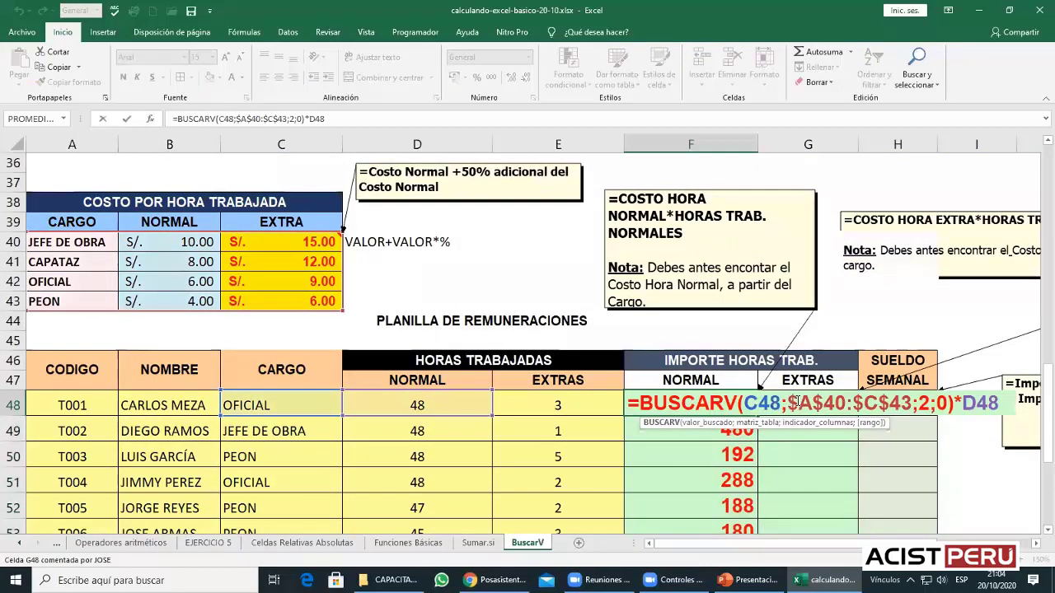
pyautogui.click(860, 402)
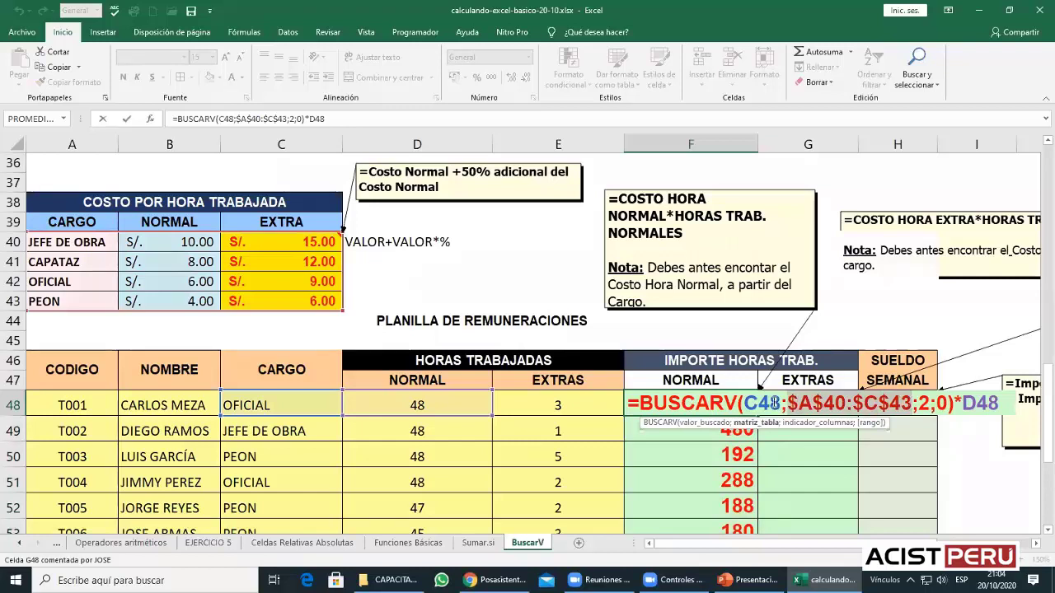
pyautogui.moveTo(744, 402); pyautogui.dragTo(911, 402)
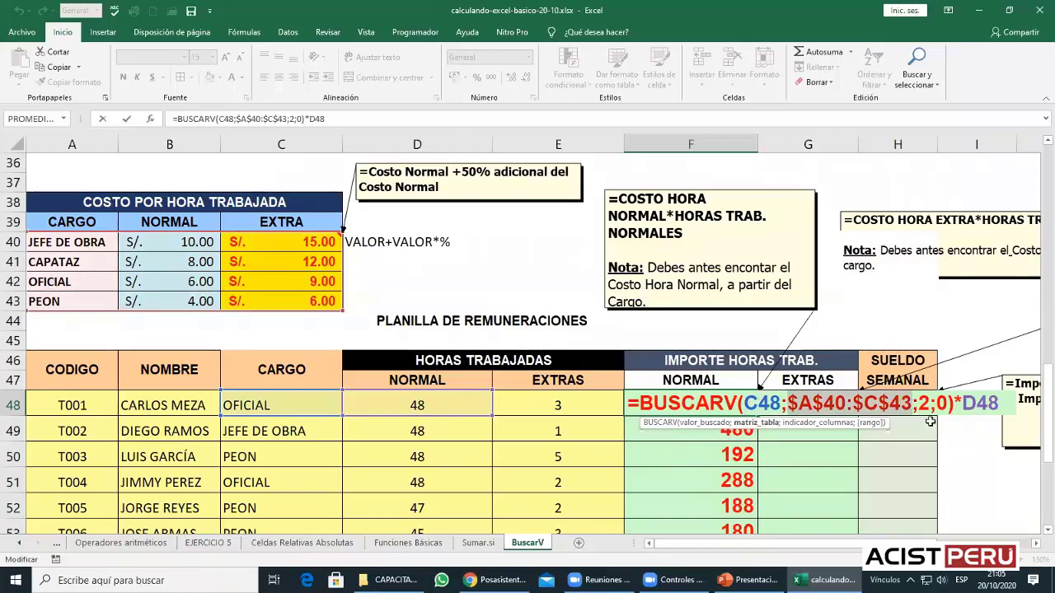
pyautogui.click(920, 402)
pyautogui.click(931, 402)
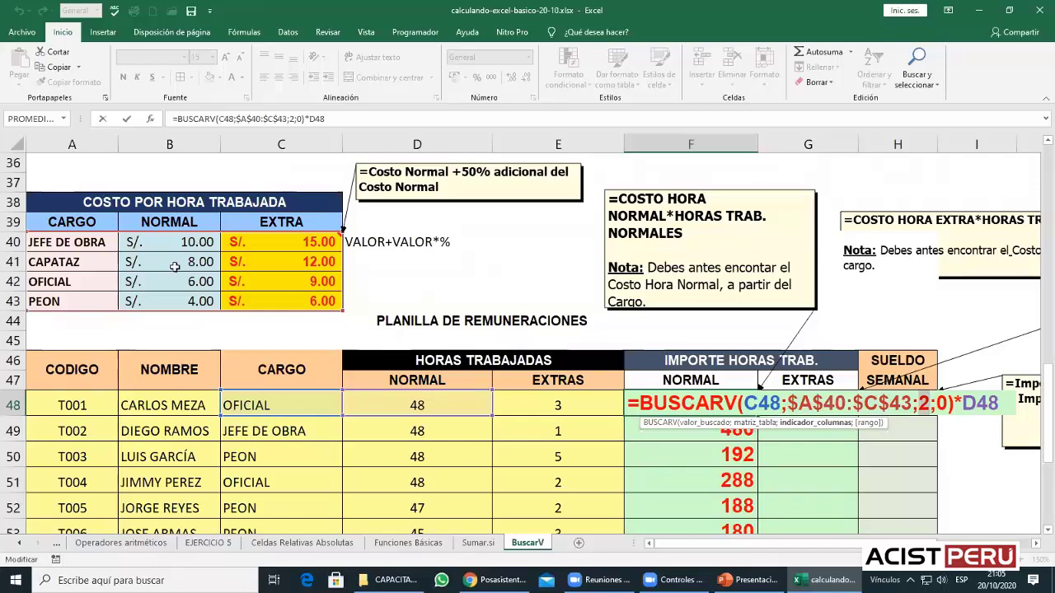
pyautogui.press('Return')
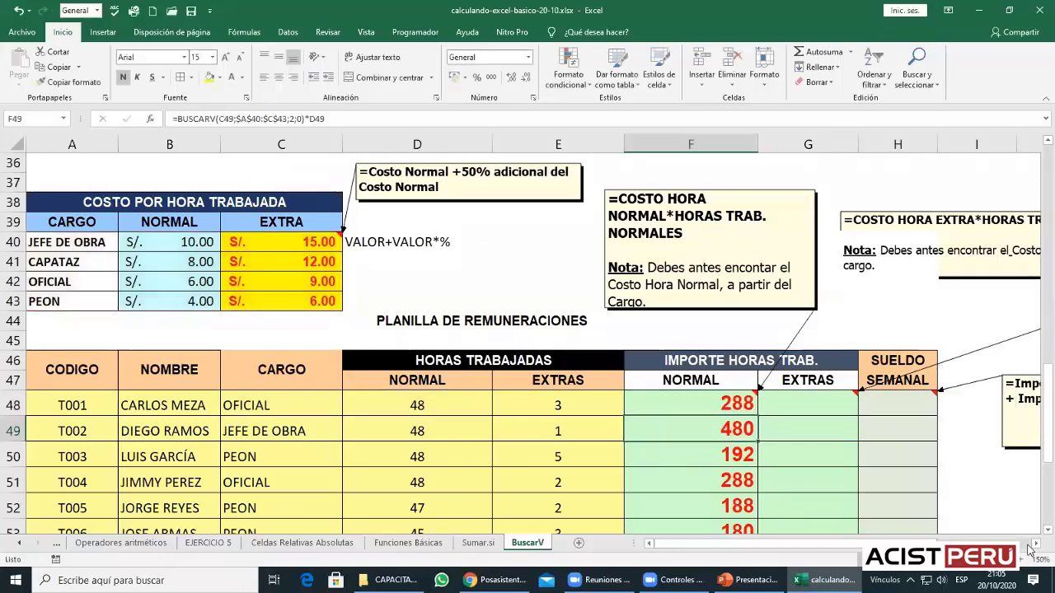
pyautogui.click(1036, 548)
pyautogui.click(707, 404)
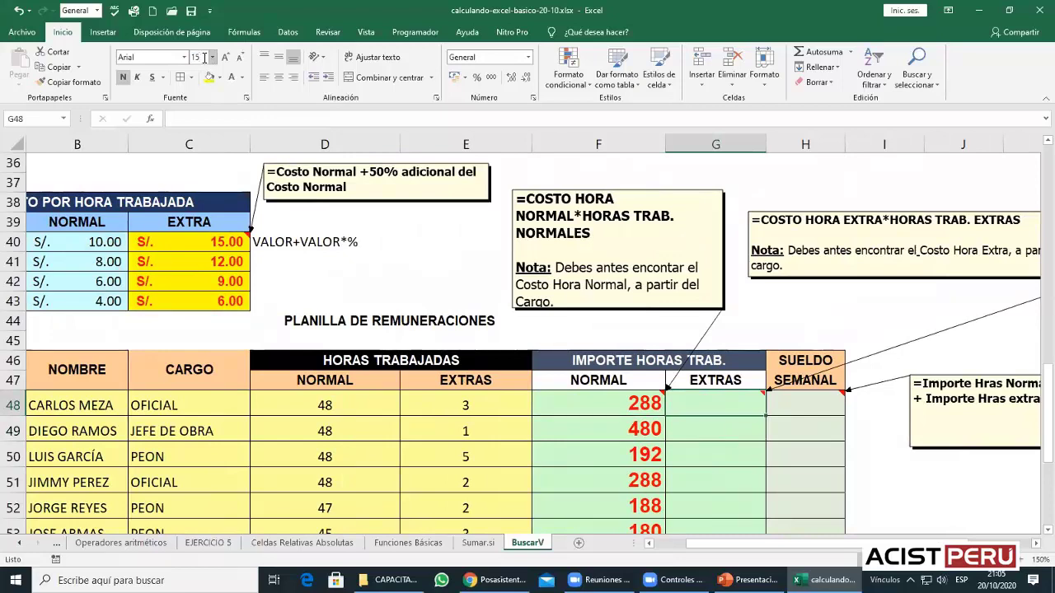
pyautogui.click(1037, 543)
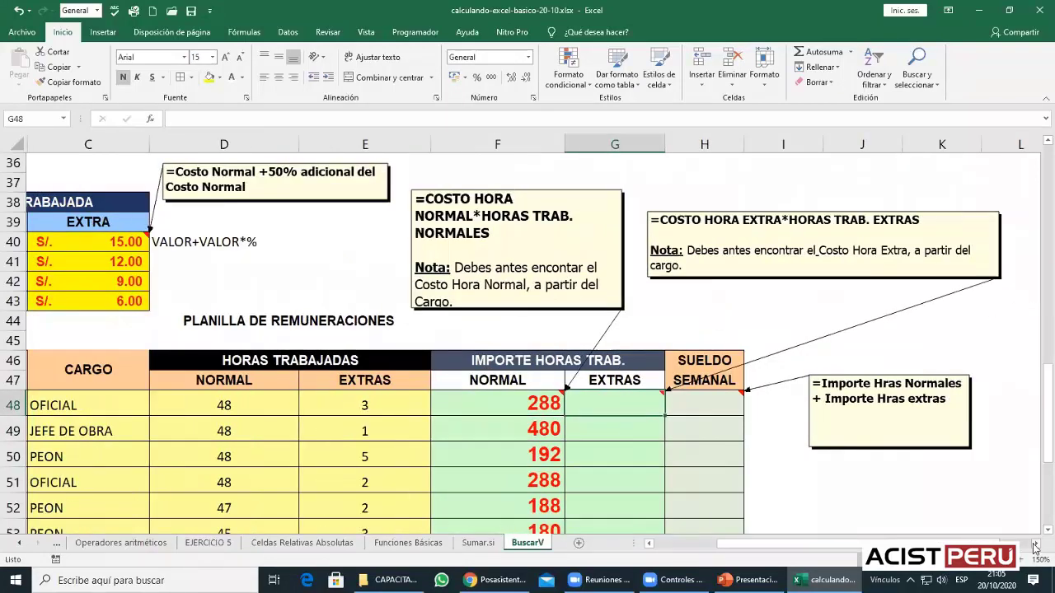
pyautogui.click(93, 406)
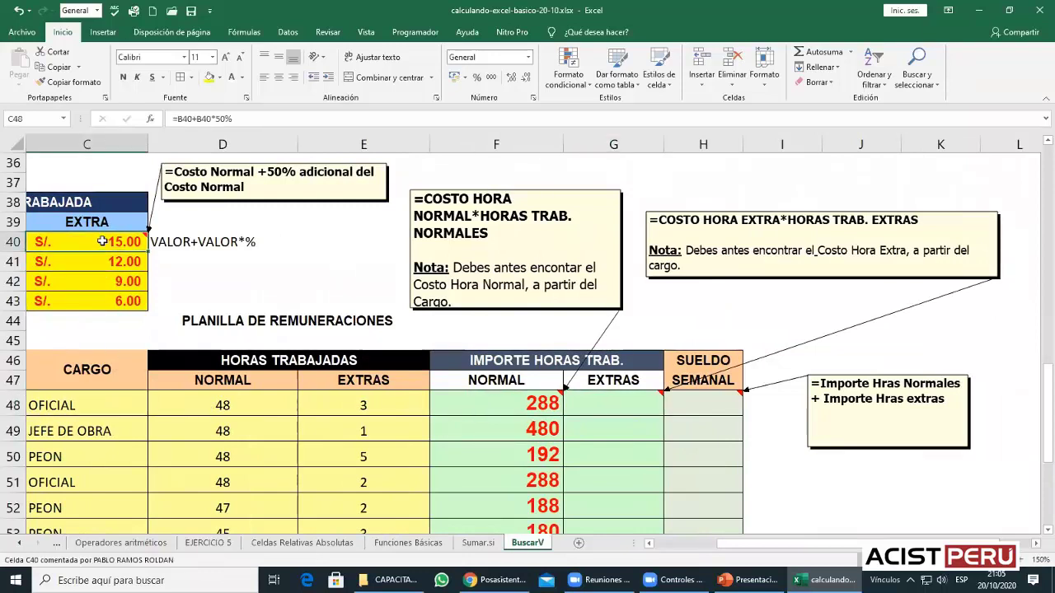
pyautogui.click(591, 403)
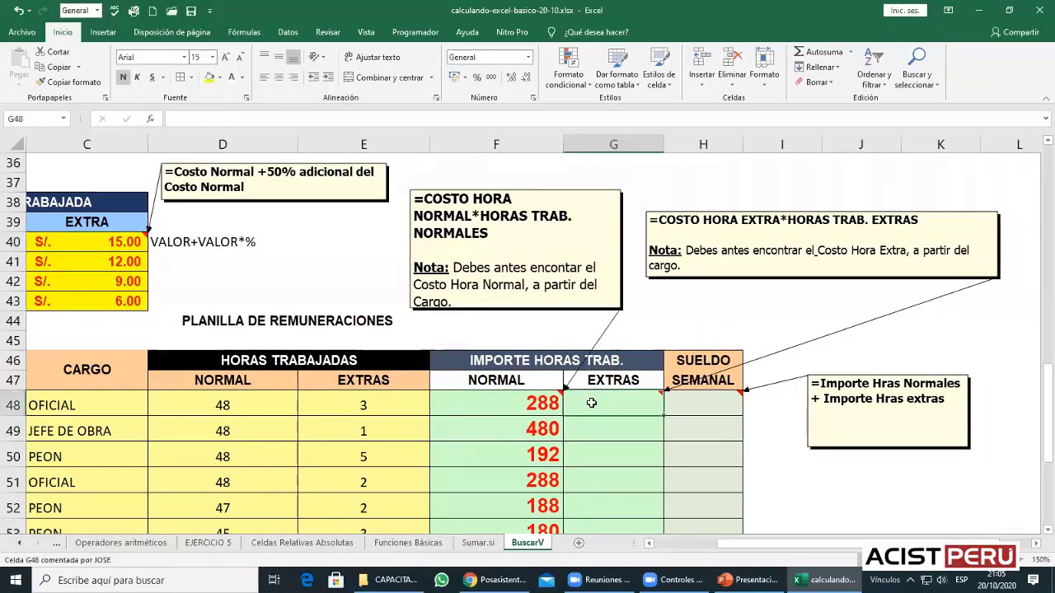
# - Enter =BUSCARV(C48;A40:C43;3;0) in G48 to look up the extra hourly rate
pyautogui.write('=B')
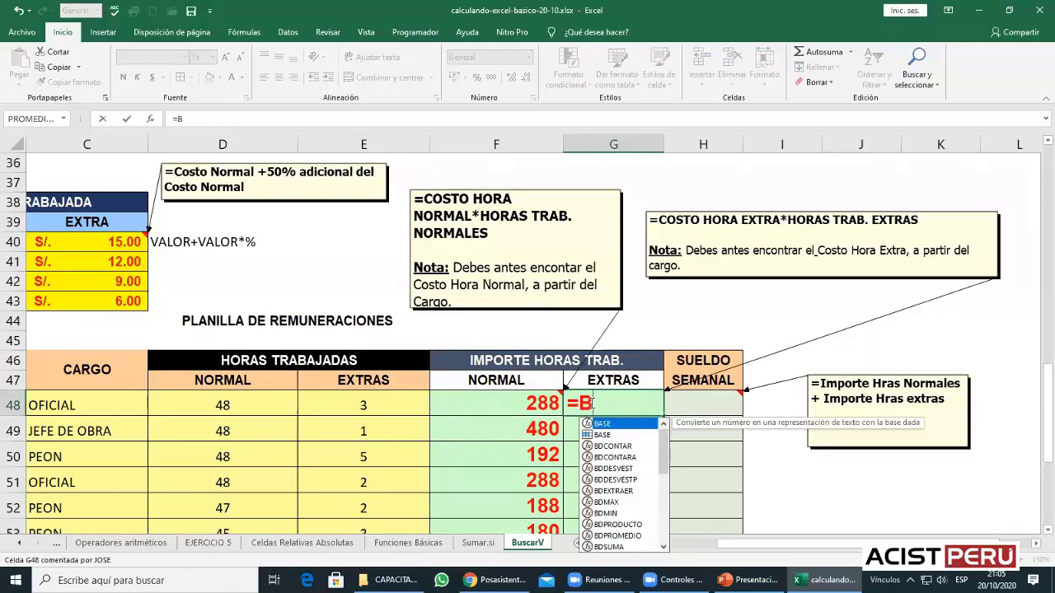
pyautogui.write('USCARV')
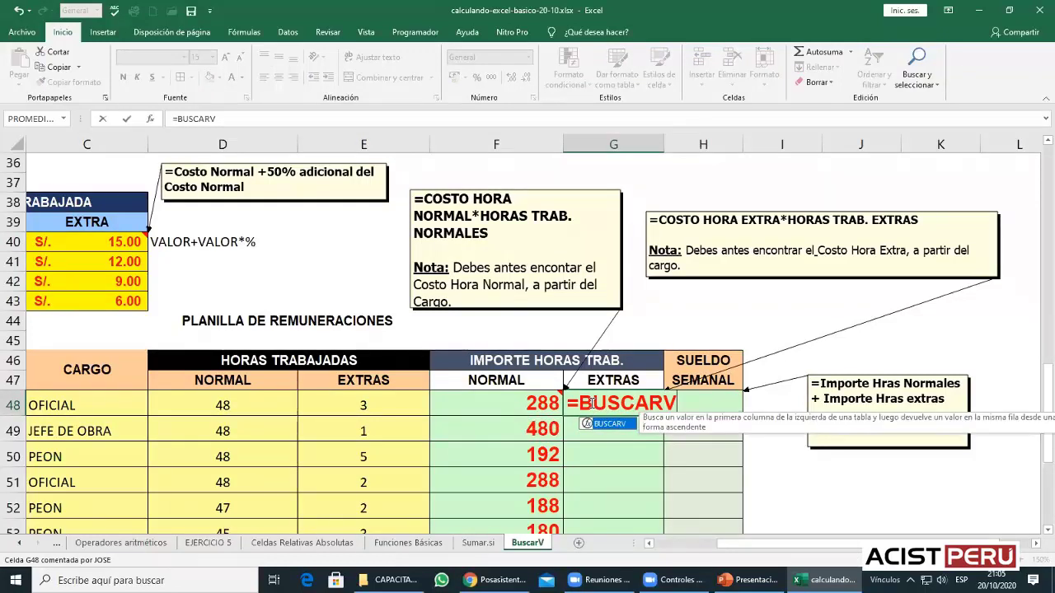
pyautogui.write(')')
pyautogui.press('BackSpace')
pyautogui.write('(')
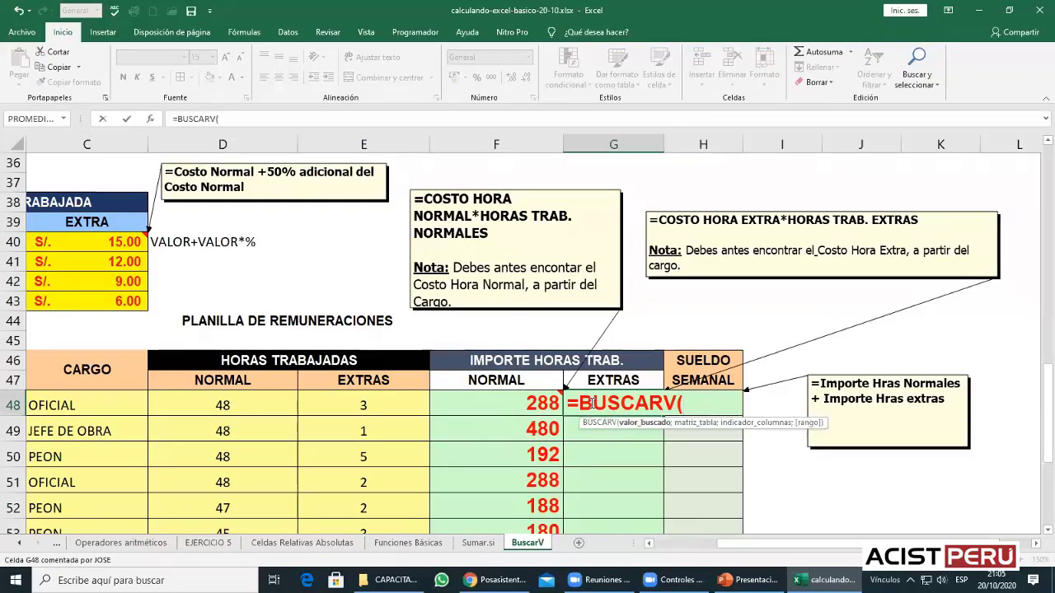
pyautogui.click(95, 402)
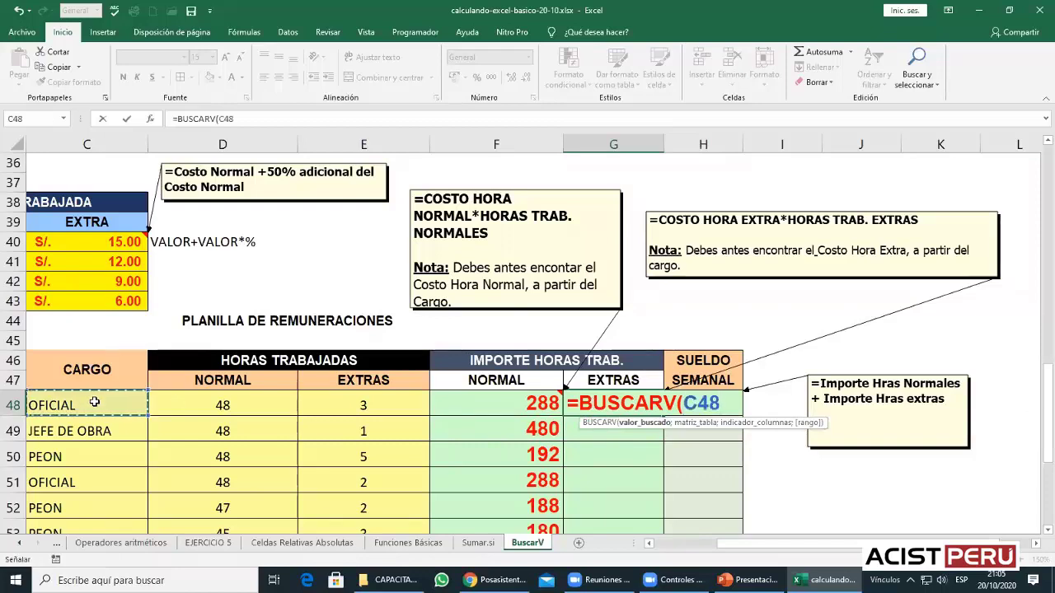
pyautogui.write(';')
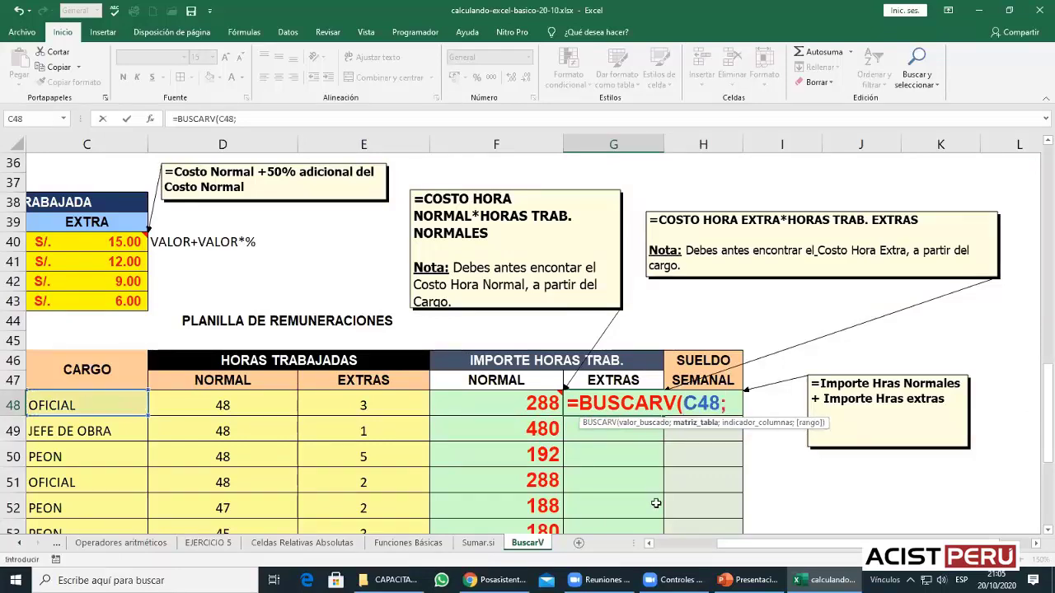
pyautogui.hscroll(-3, 655, 504)
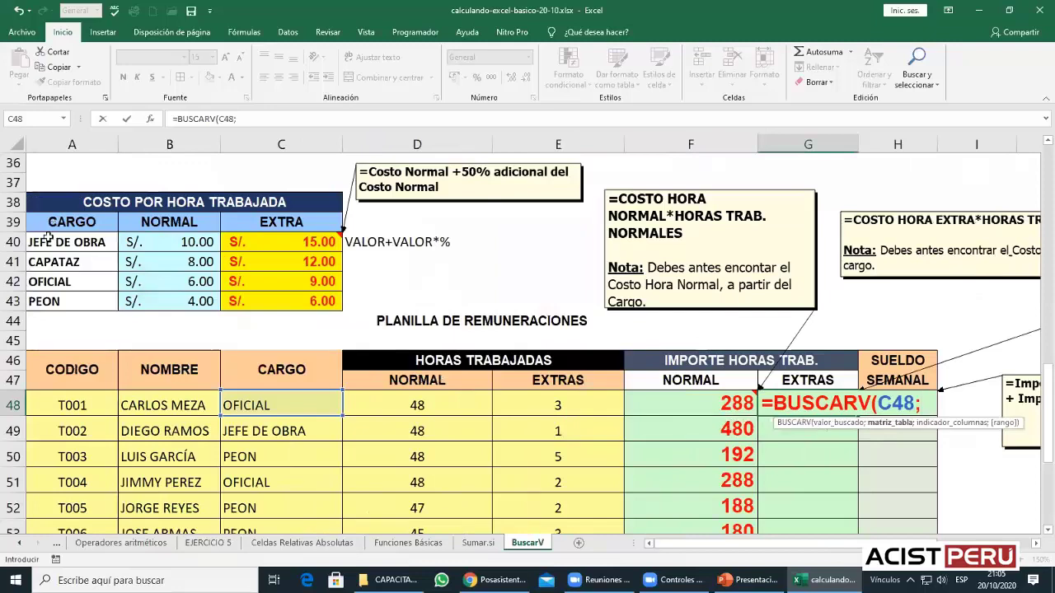
pyautogui.moveTo(48, 238); pyautogui.dragTo(307, 302)
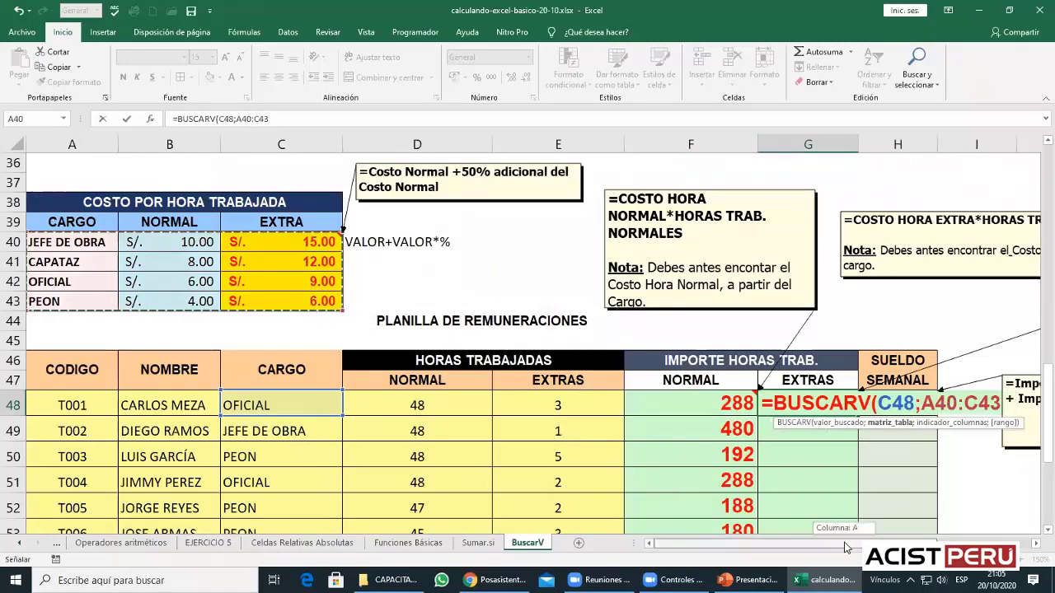
pyautogui.hscroll(3, 845, 548)
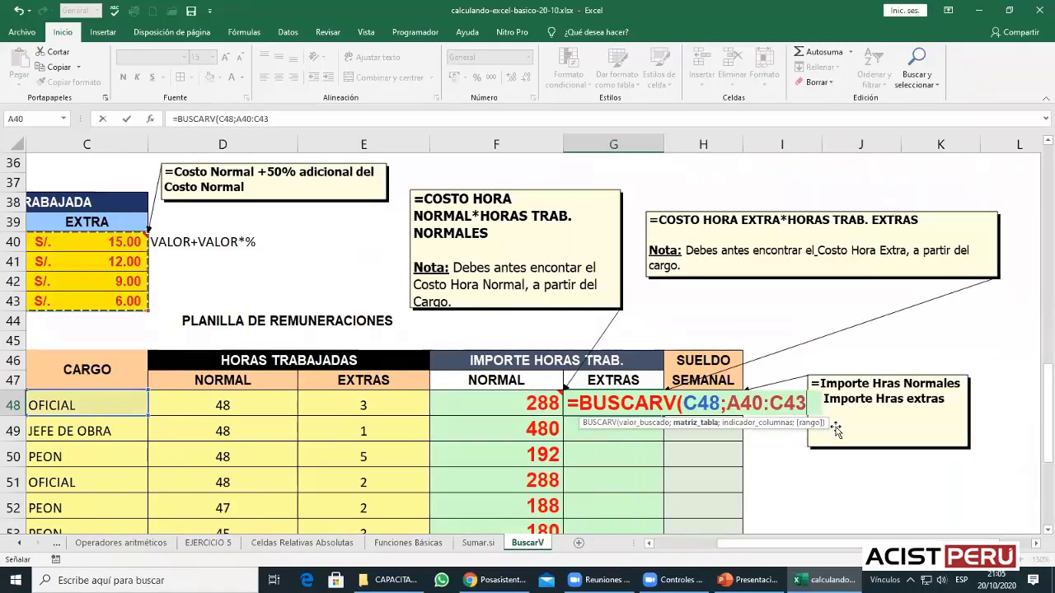
pyautogui.write(';3')
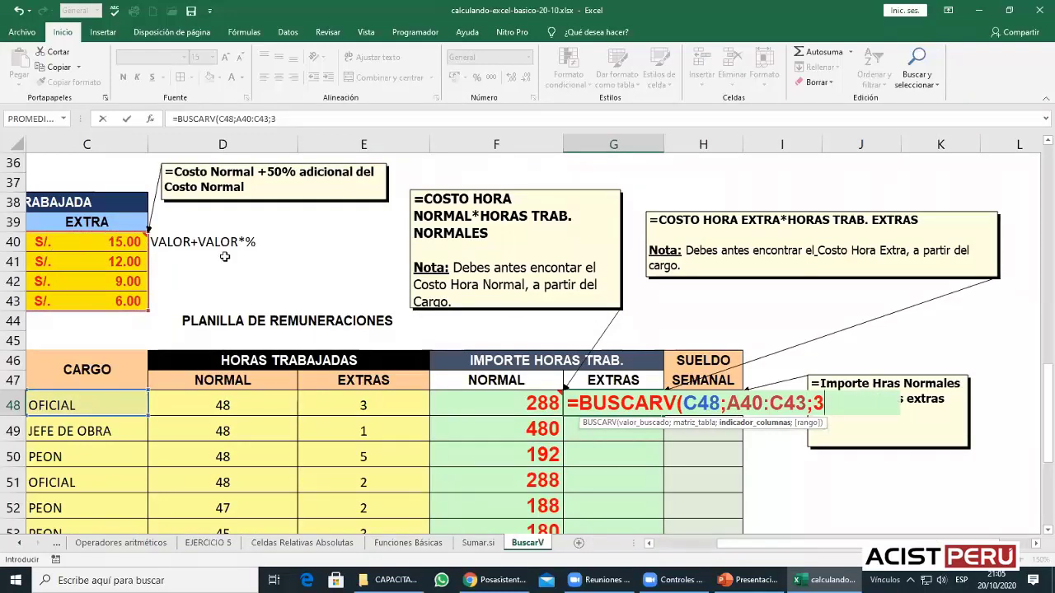
pyautogui.write(';0')
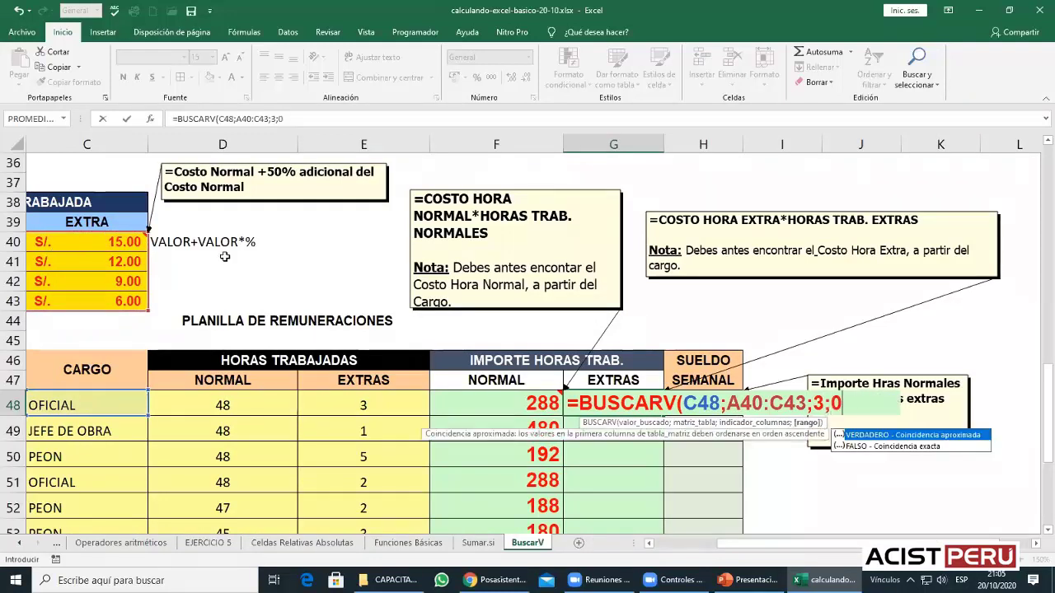
pyautogui.write(')')
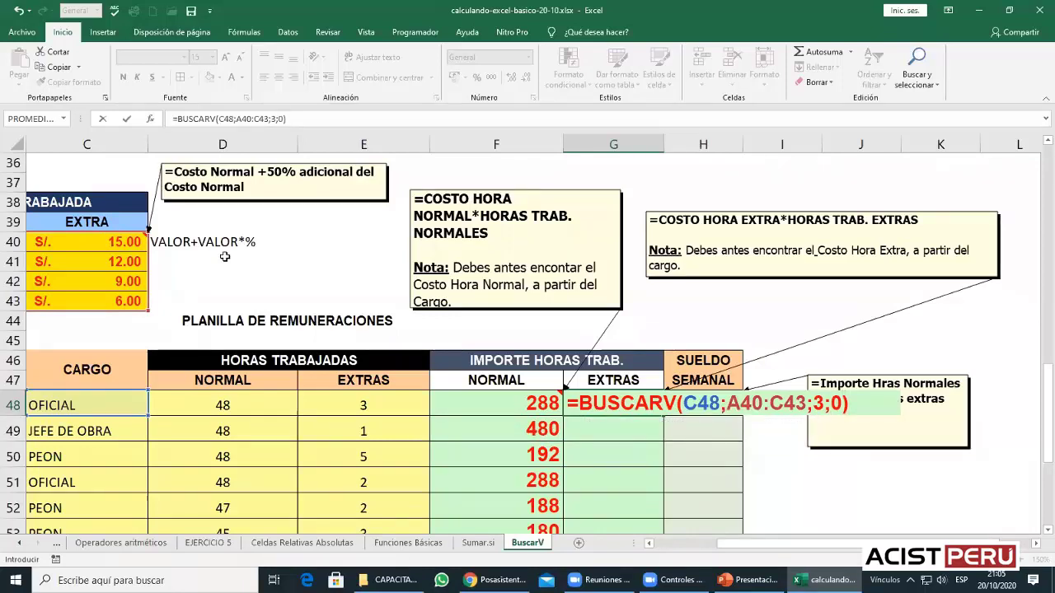
pyautogui.press('Return')
# - Check C42's extra-cost formula, then append *E48 to G48's formula, giving 27
pyautogui.click(614, 403)
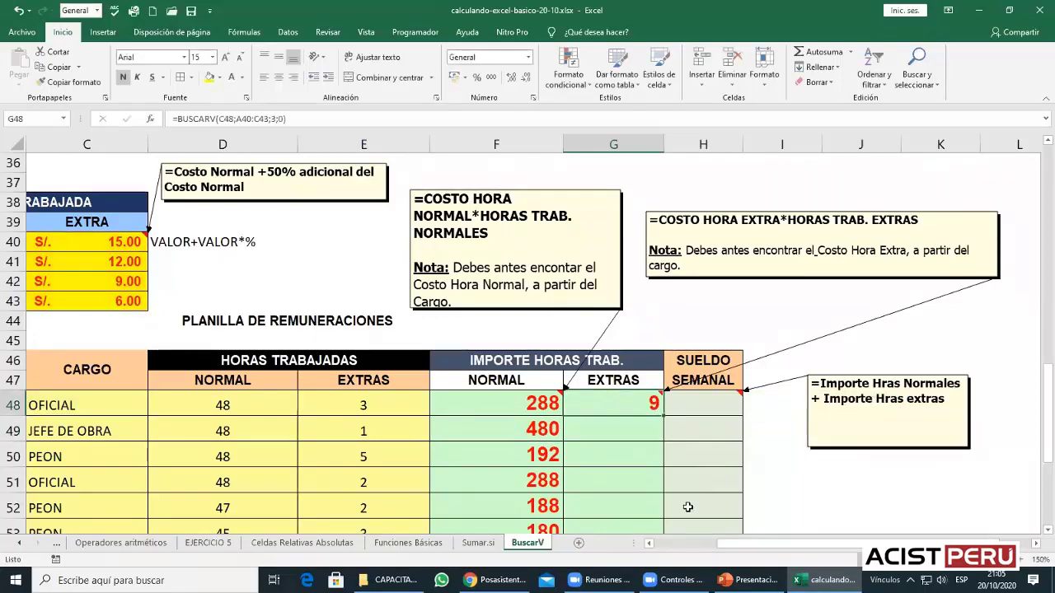
pyautogui.moveTo(736, 548); pyautogui.dragTo(672, 548)
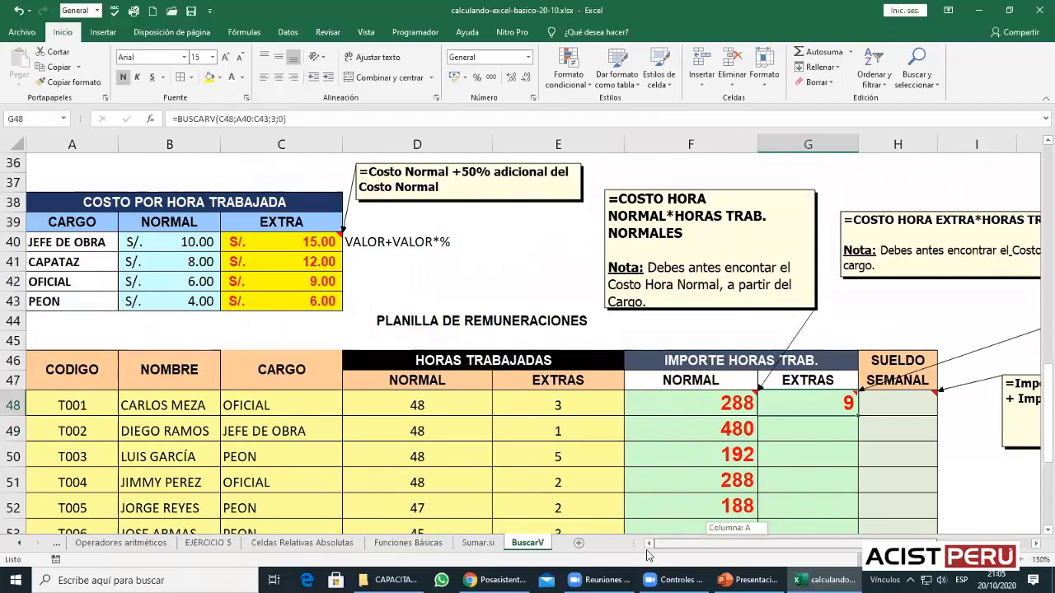
pyautogui.click(269, 289)
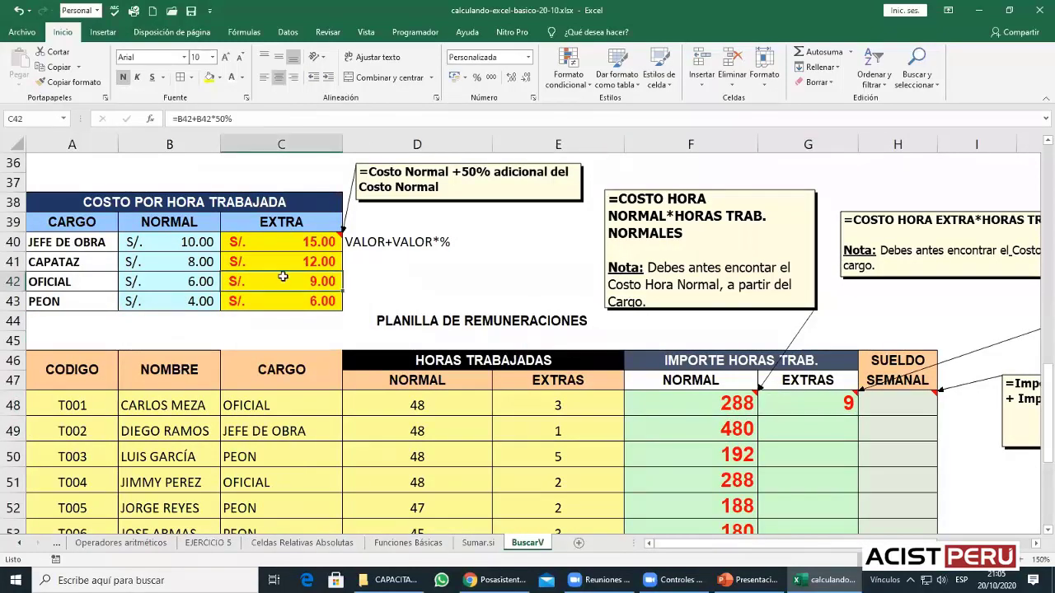
pyautogui.doubleClick(807, 404)
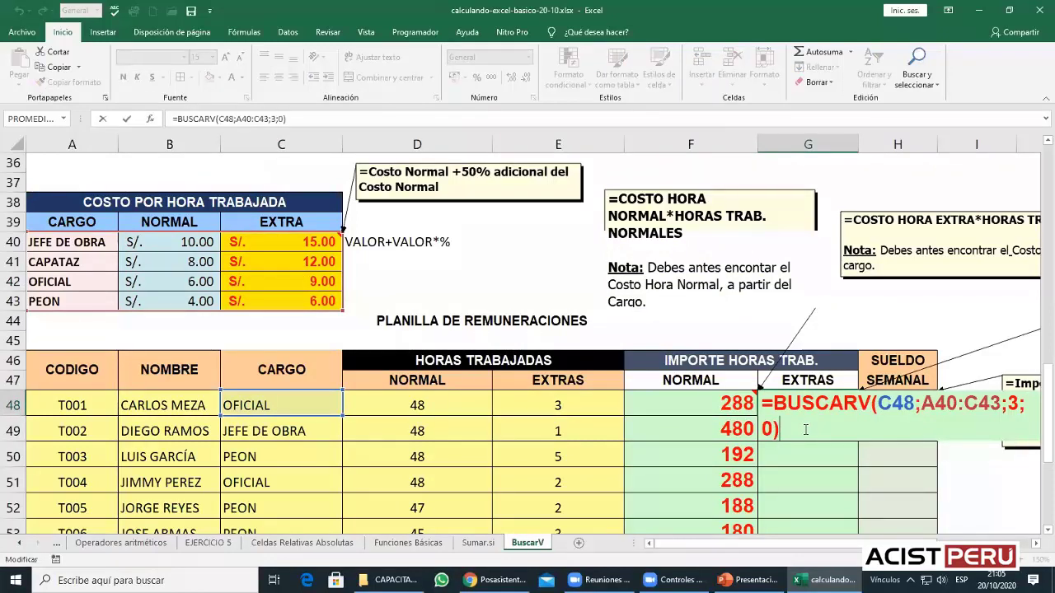
pyautogui.write('*')
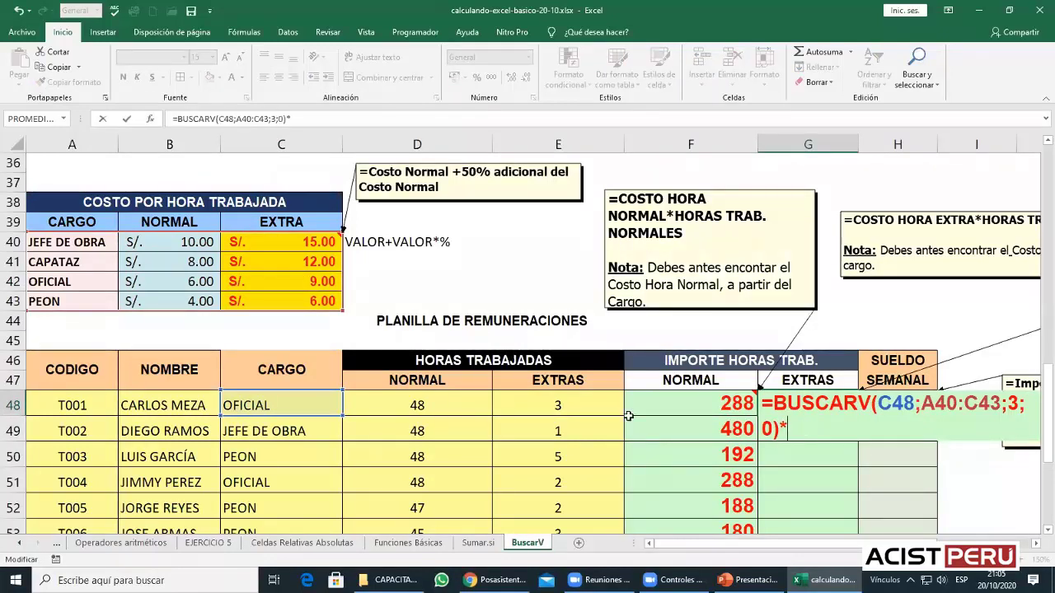
pyautogui.click(544, 405)
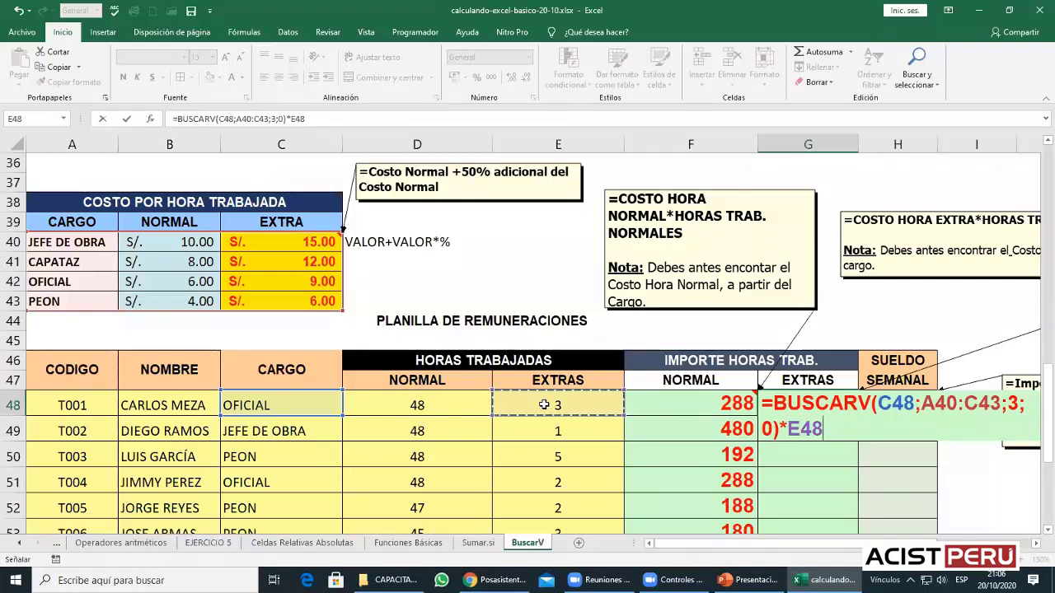
pyautogui.press('Return')
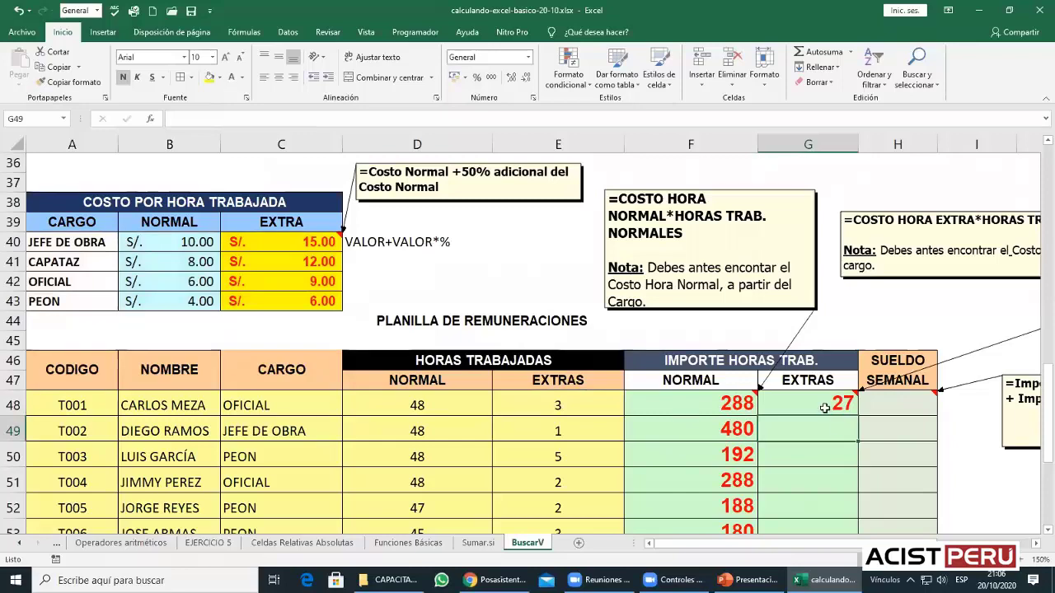
pyautogui.click(832, 406)
pyautogui.scroll(-1, 832, 406)
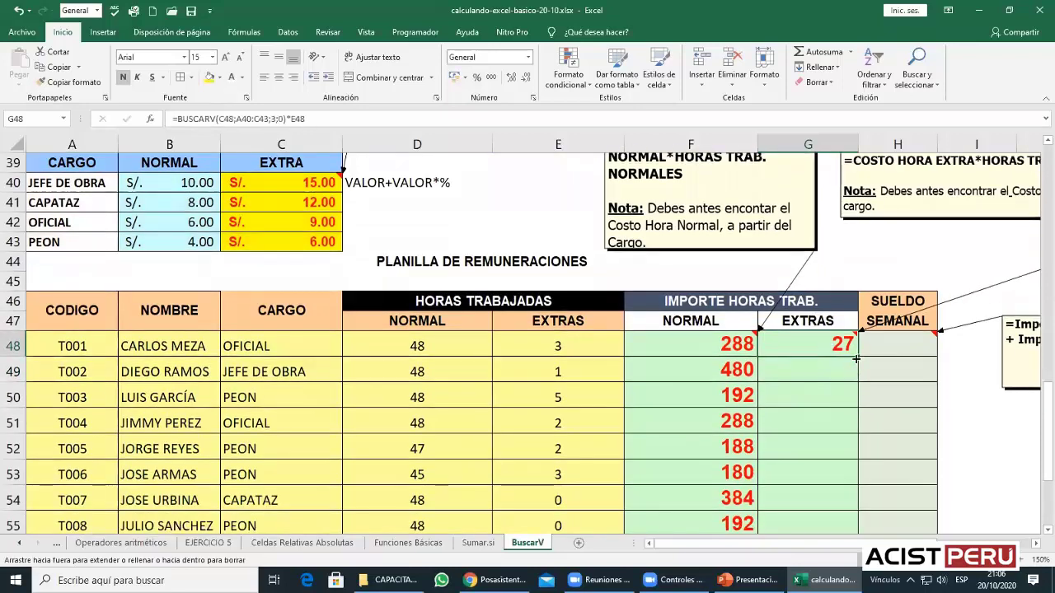
# - Undo G48's fill-down that gave #N/D errors and reopen its formula
pyautogui.doubleClick(858, 356)
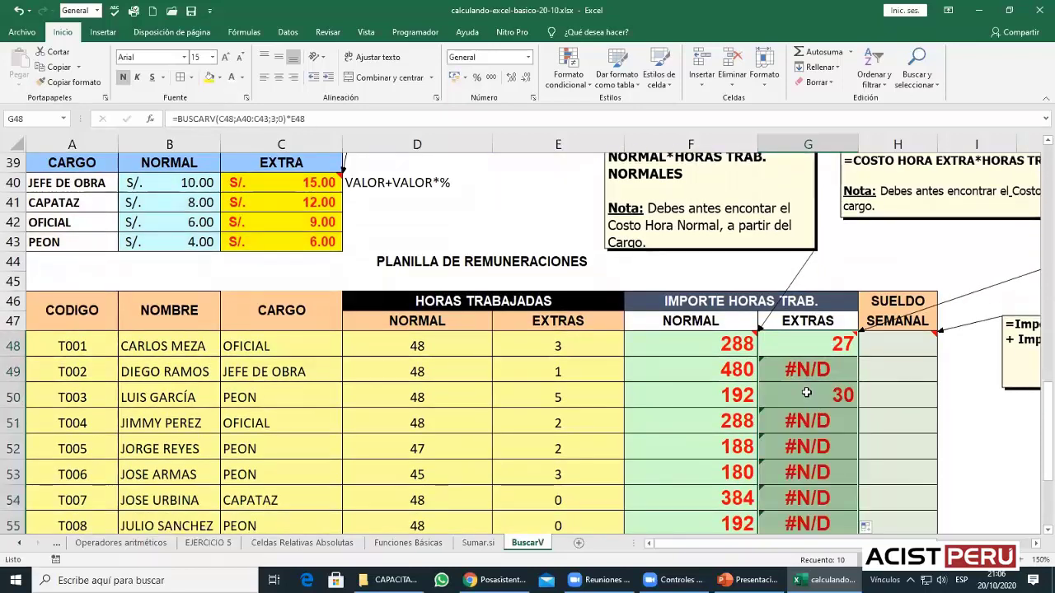
pyautogui.hotkey('ctrl', 'z')
pyautogui.doubleClick(808, 345)
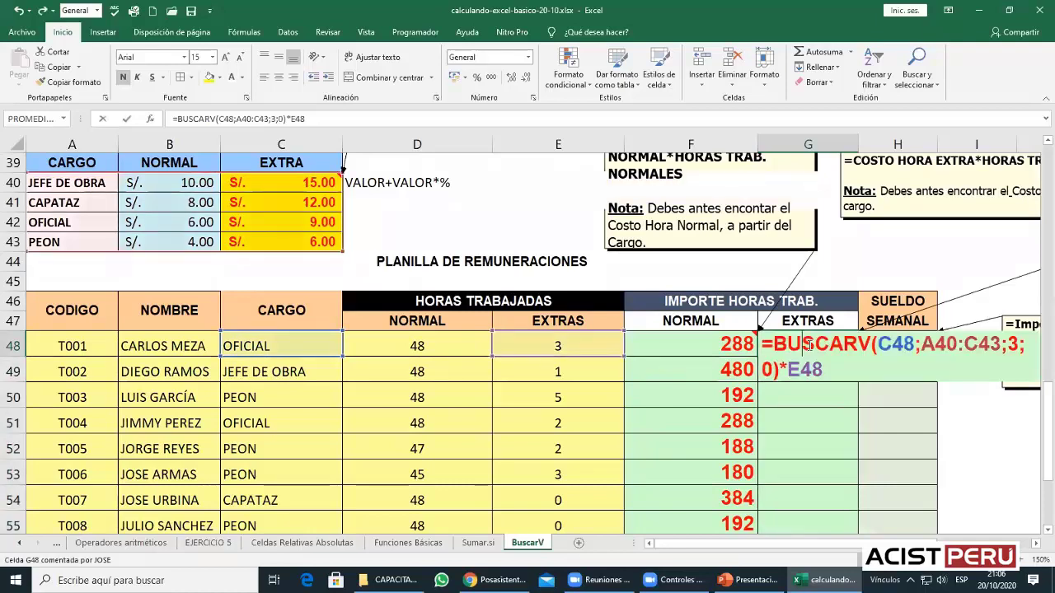
pyautogui.click(923, 344)
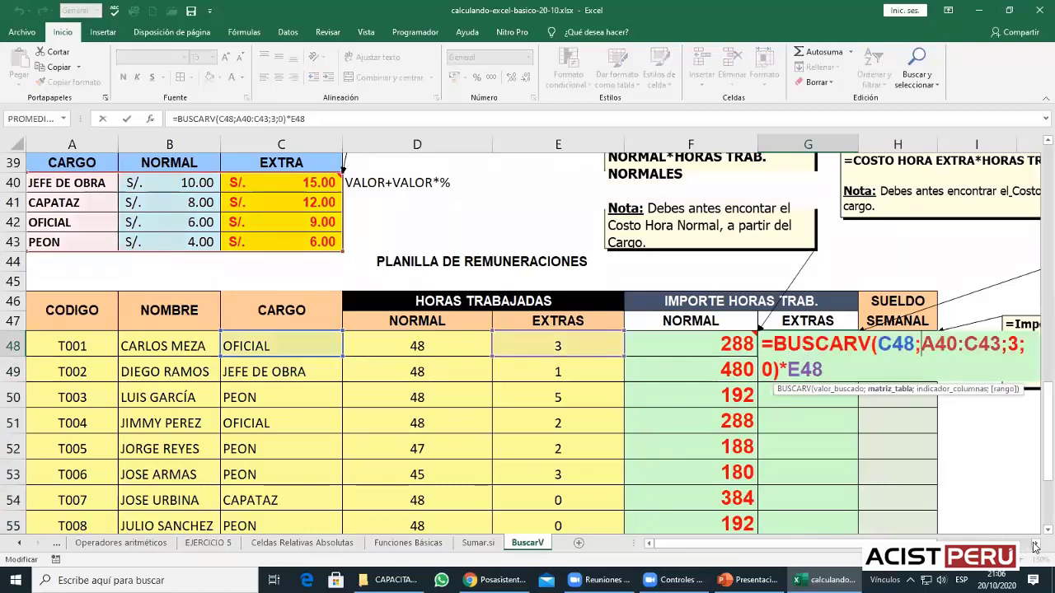
pyautogui.click(1036, 547)
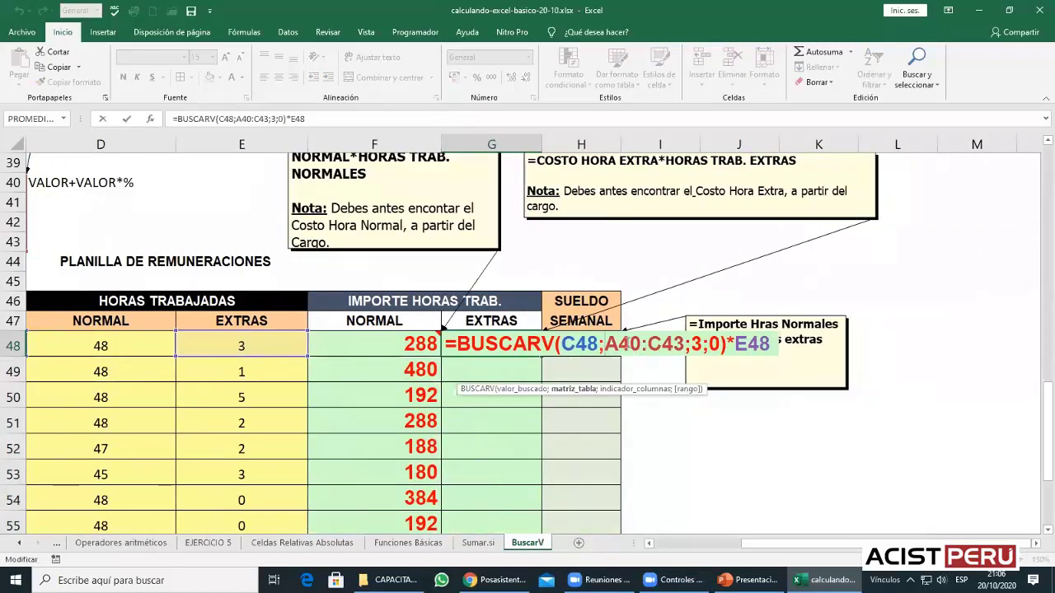
# - Lock G48's range as $A$40:$C$43 and fill down, giving 15, 30, 18, 12, 18, 0, 0
pyautogui.click(627, 343)
pyautogui.press('F4')
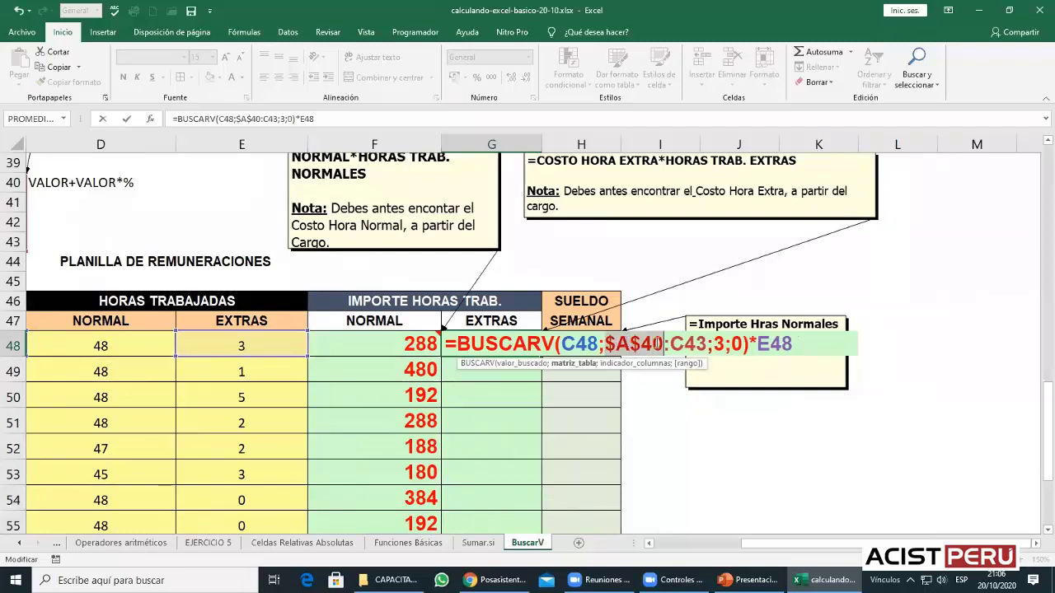
pyautogui.click(689, 343)
pyautogui.press('F4')
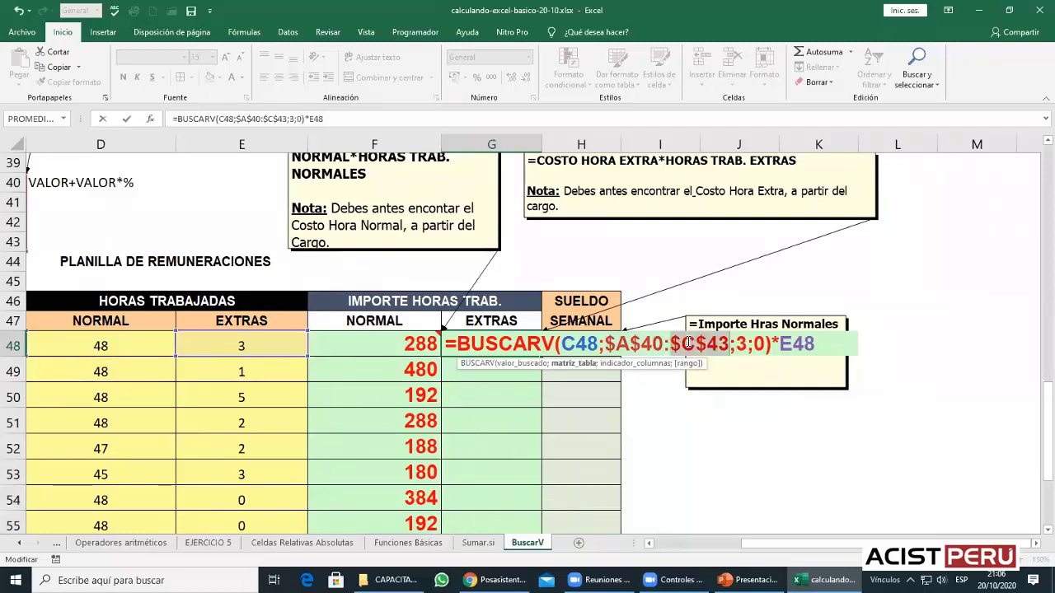
pyautogui.press('Return')
pyautogui.click(528, 346)
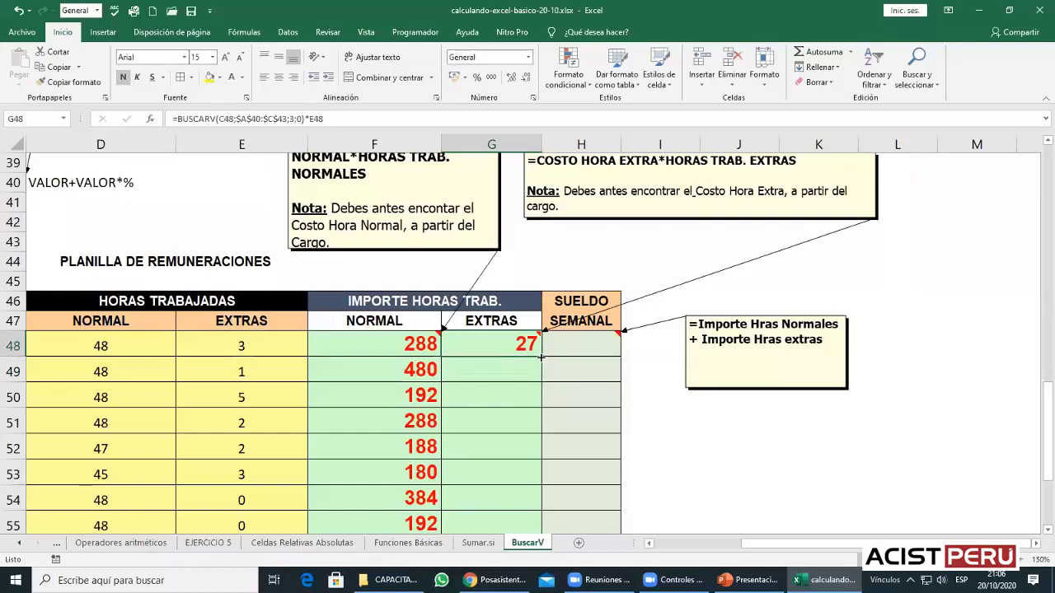
pyautogui.doubleClick(540, 356)
pyautogui.moveTo(564, 352)
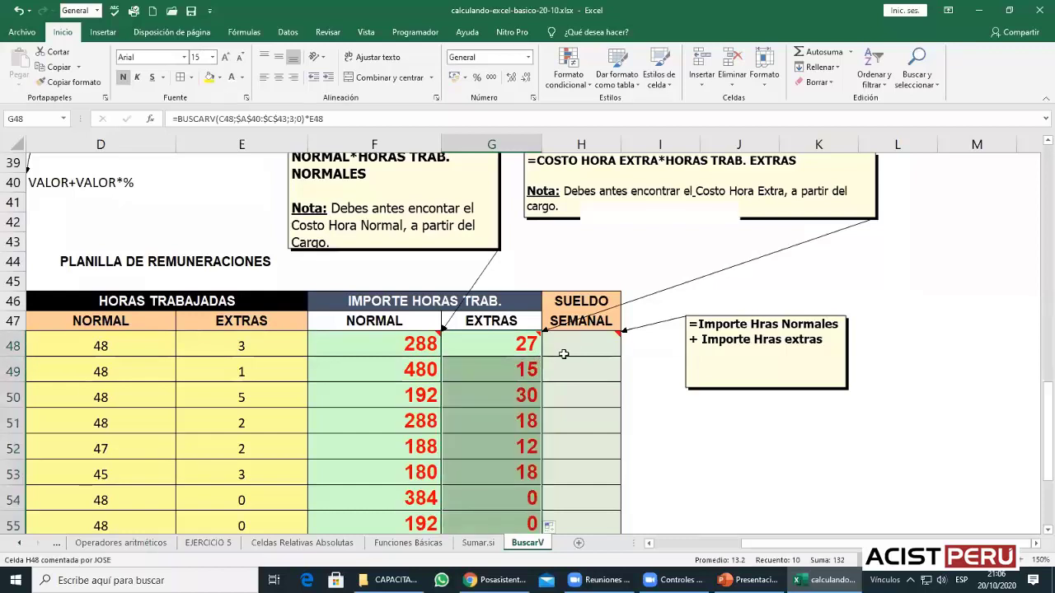
pyautogui.click(577, 338)
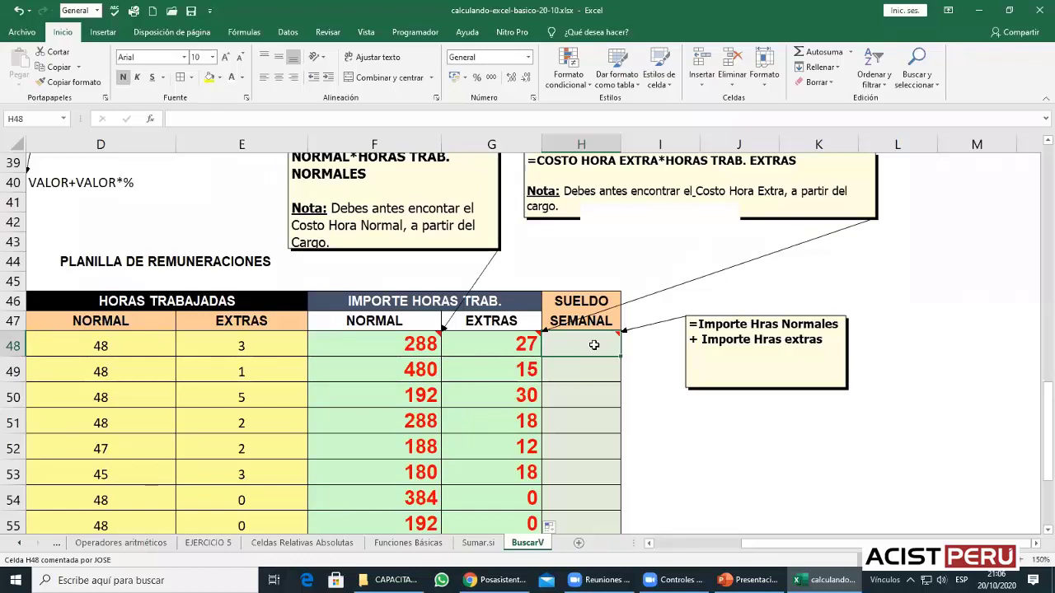
# - Sum each worker's weekly salary in H48 with AutoSum and fill it down to H57
pyautogui.click(812, 55)
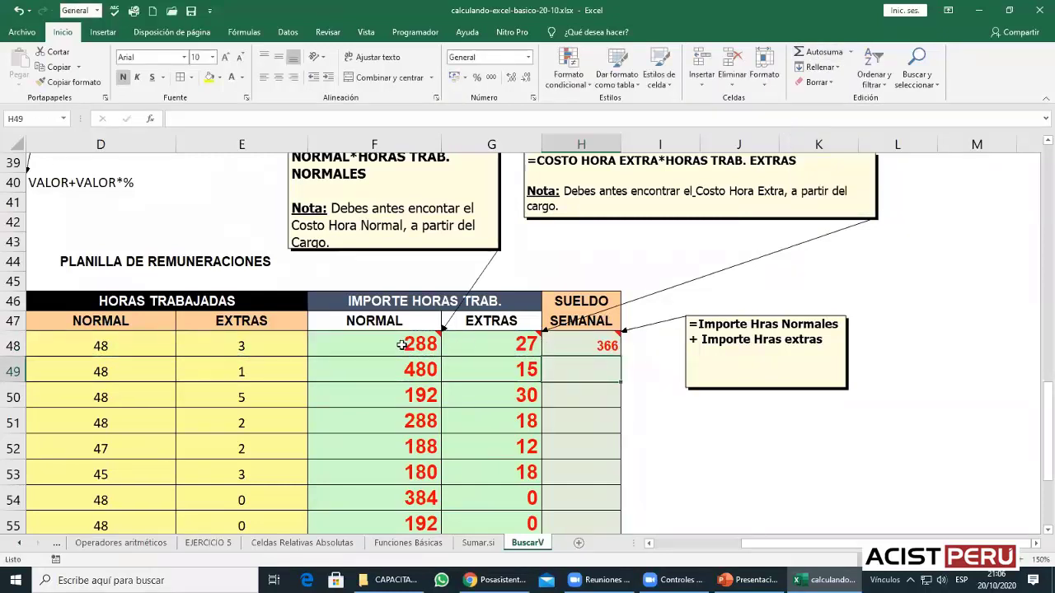
pyautogui.moveTo(402, 345); pyautogui.dragTo(597, 524)
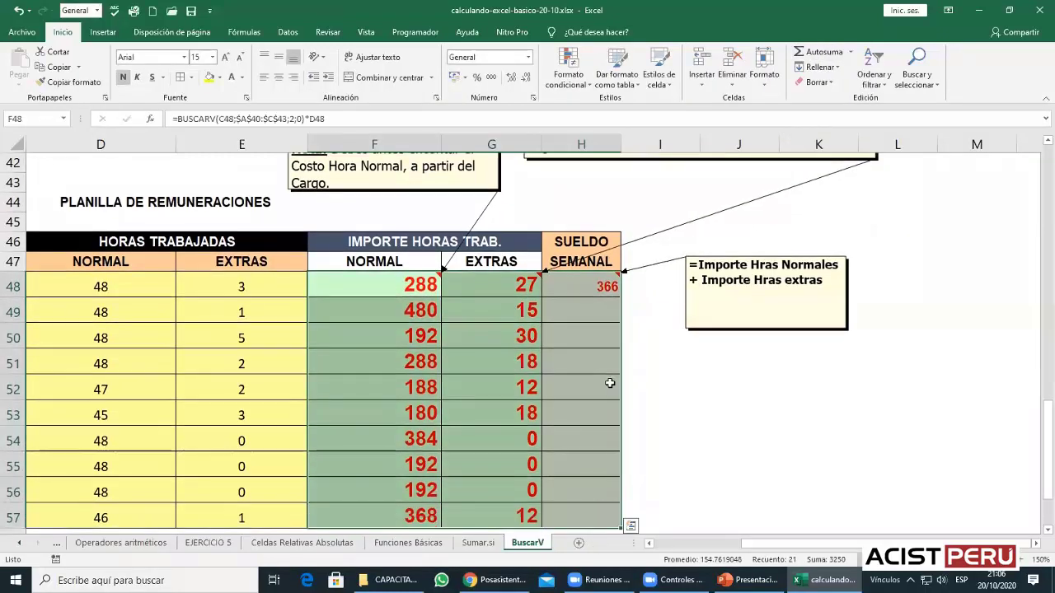
pyautogui.click(610, 289)
pyautogui.doubleClick(622, 297)
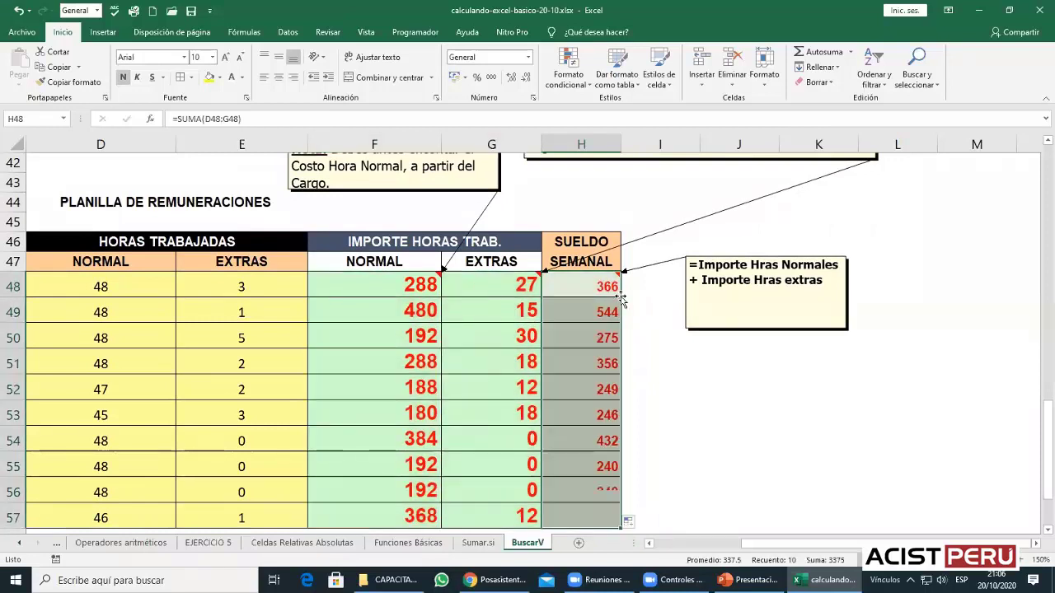
pyautogui.click(676, 387)
# - Format the F48:H57 amounts at font size 11 in soles accounting format
pyautogui.click(380, 282)
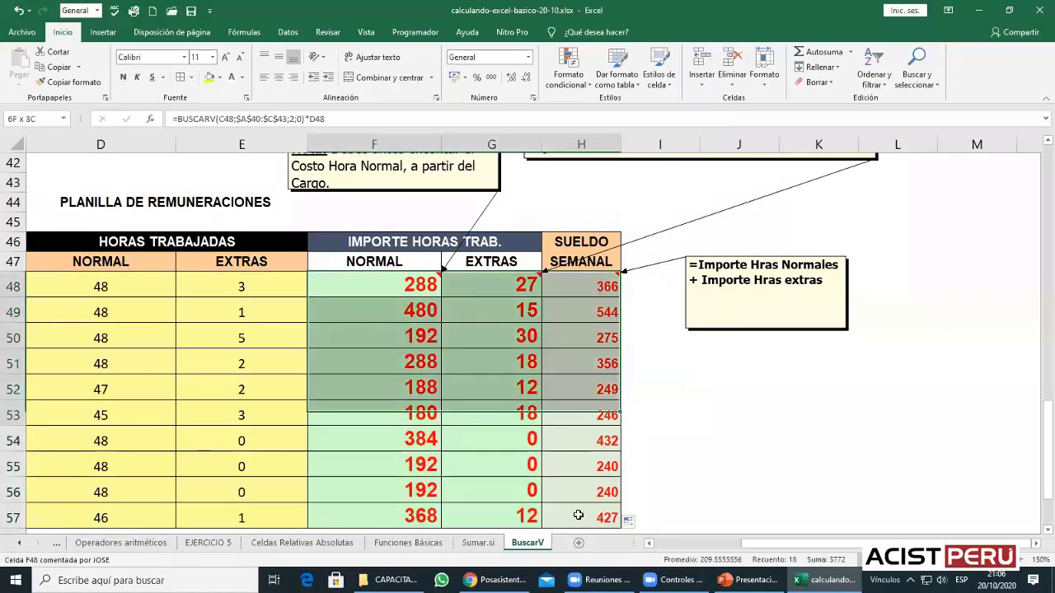
pyautogui.moveTo(381, 282); pyautogui.dragTo(581, 516)
pyautogui.click(197, 58)
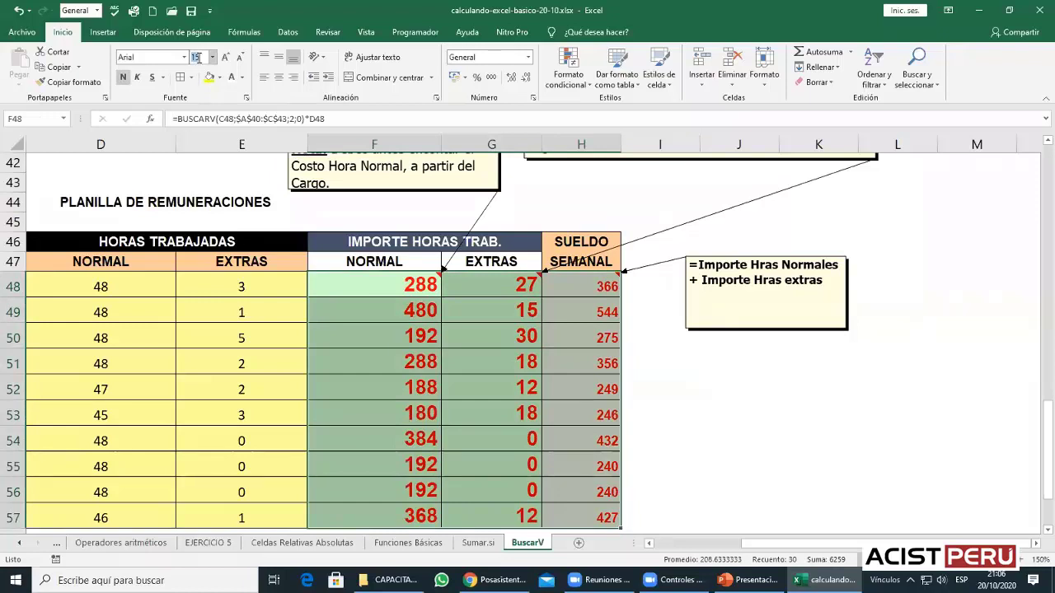
pyautogui.write('11')
pyautogui.press('Return')
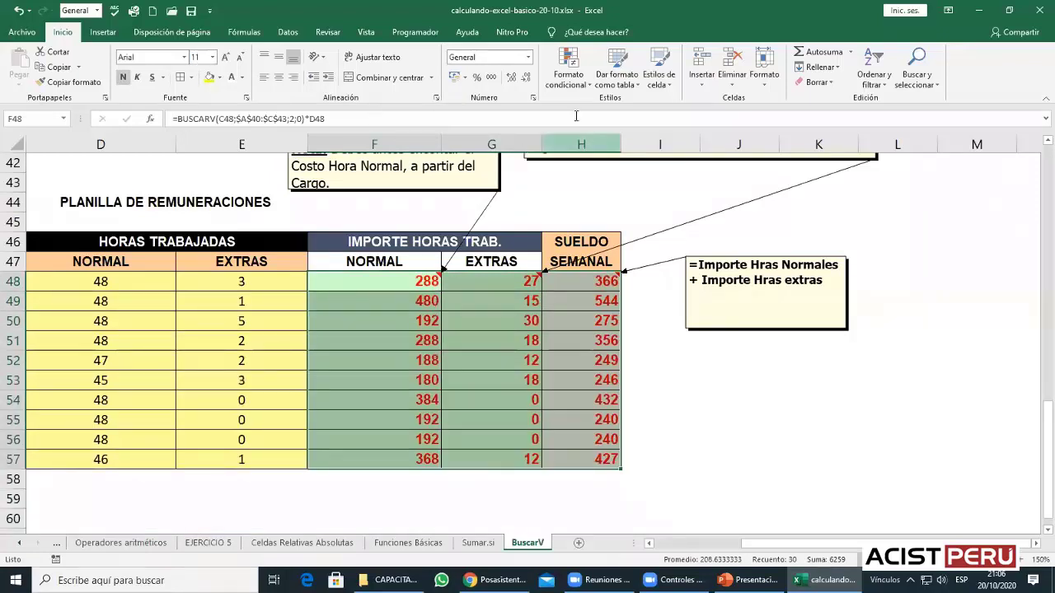
pyautogui.click(453, 76)
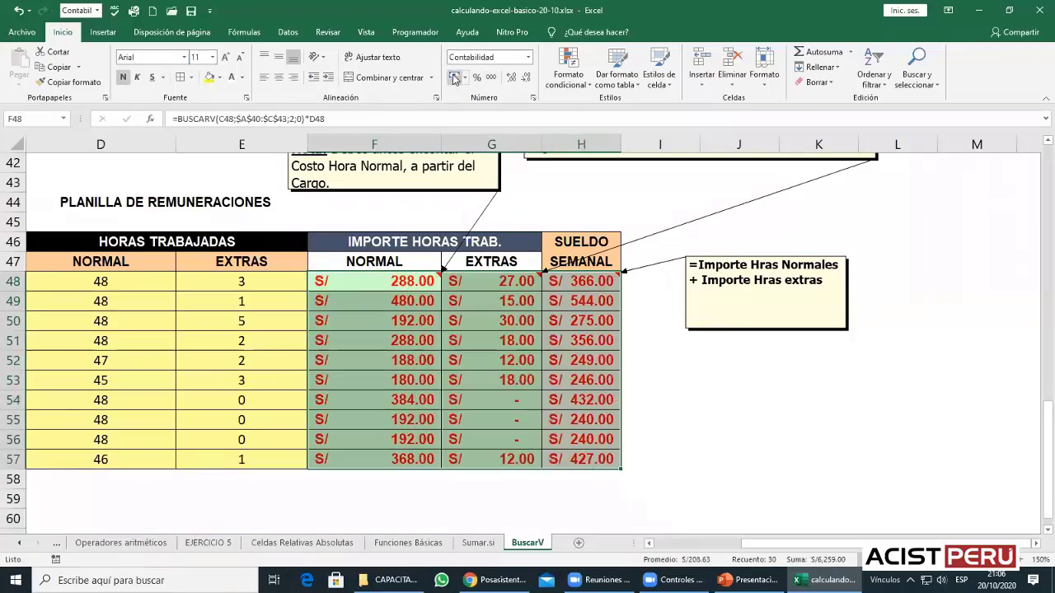
# - Inspect the G54 formula that shows a dash, leaving it unchanged
pyautogui.click(718, 405)
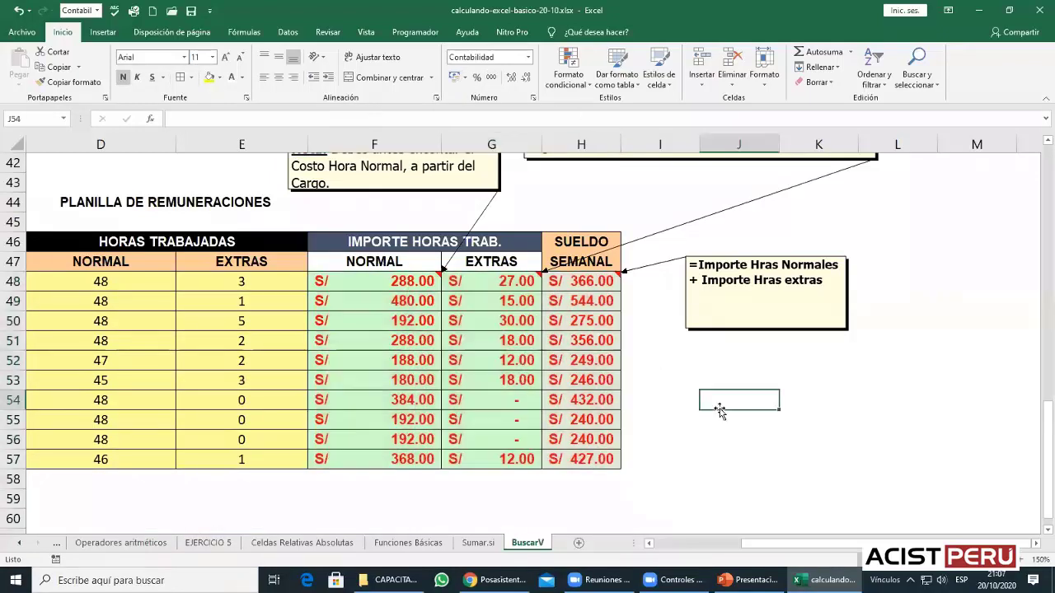
pyautogui.doubleClick(518, 401)
pyautogui.press('Return')
pyautogui.scroll(1, 443, 376)
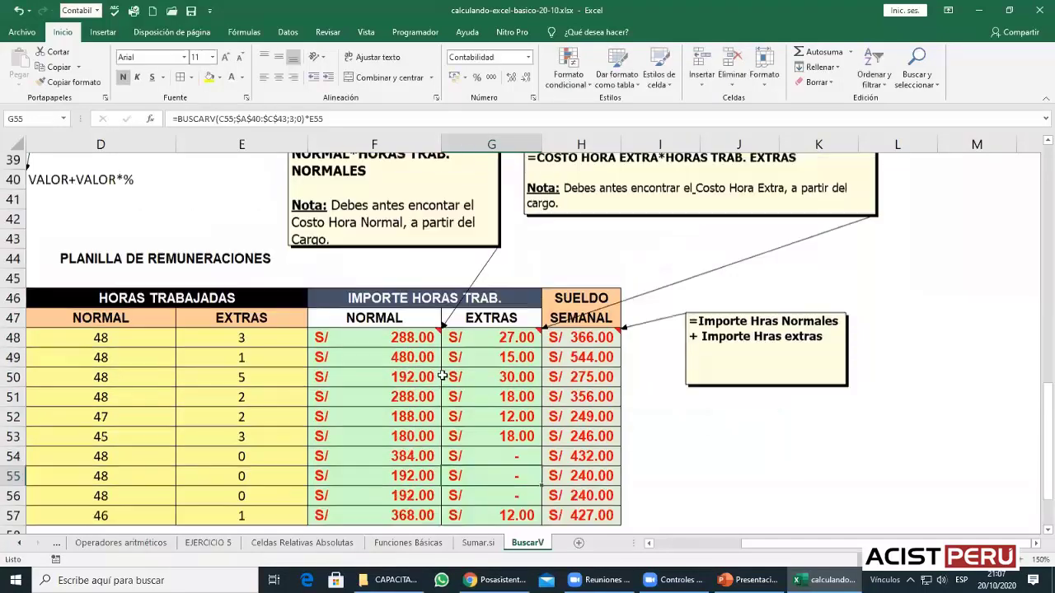
pyautogui.hscroll(-5, 768, 549)
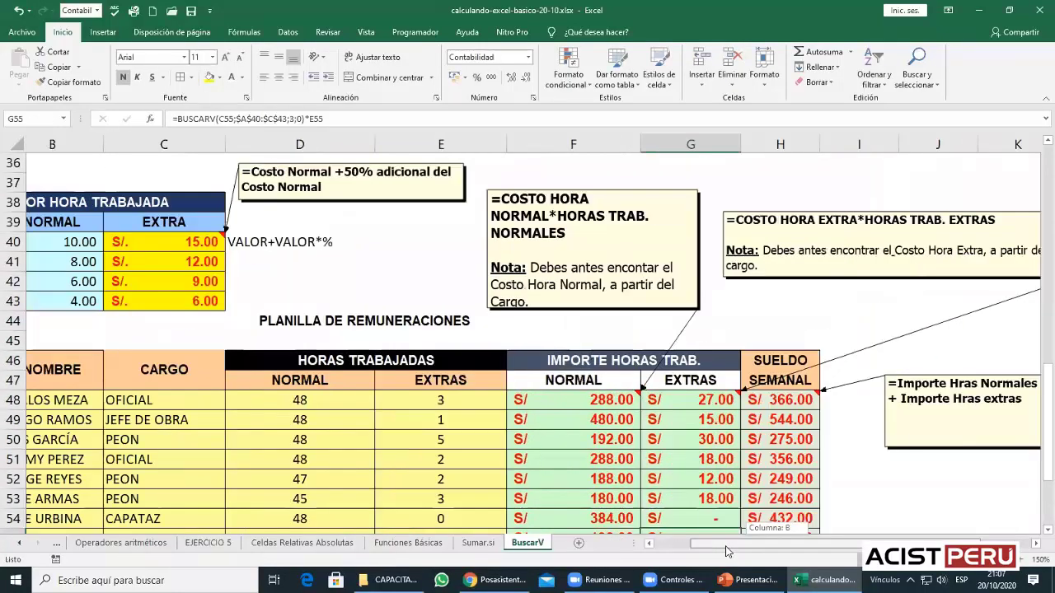
pyautogui.scroll(-3, 544, 419)
# - Enter extra hours 1, 7 and 3 in E54, E55 and E56
pyautogui.moveTo(489, 404); pyautogui.dragTo(487, 439)
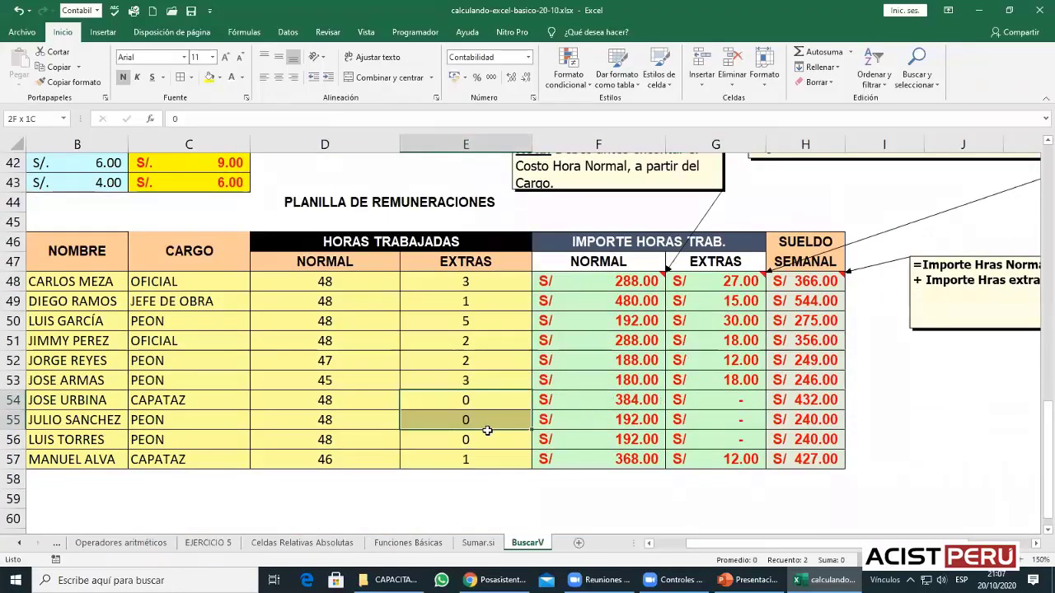
pyautogui.click(491, 400)
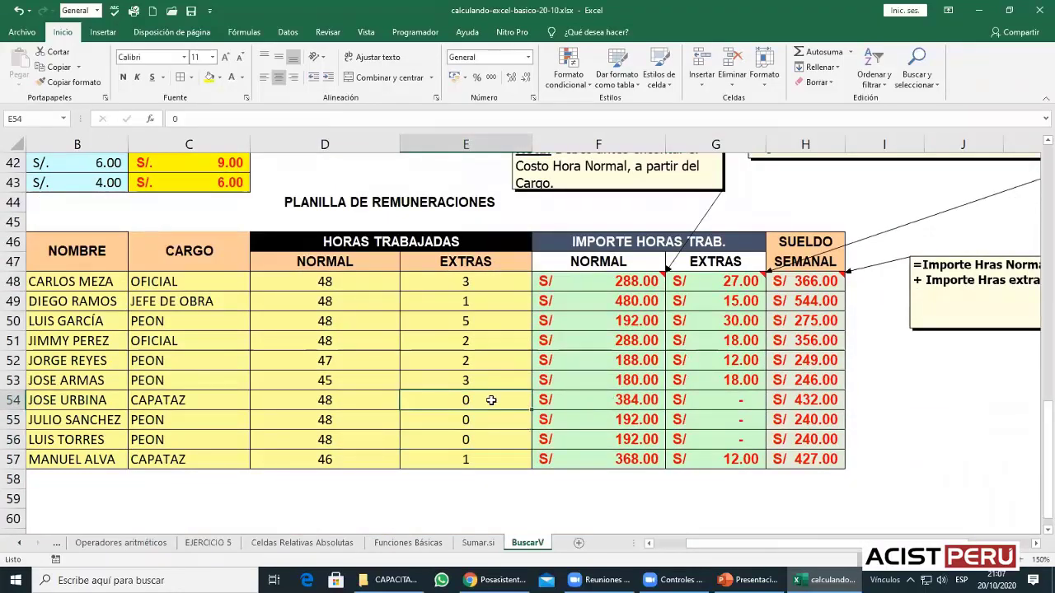
pyautogui.write('1')
pyautogui.press('Return')
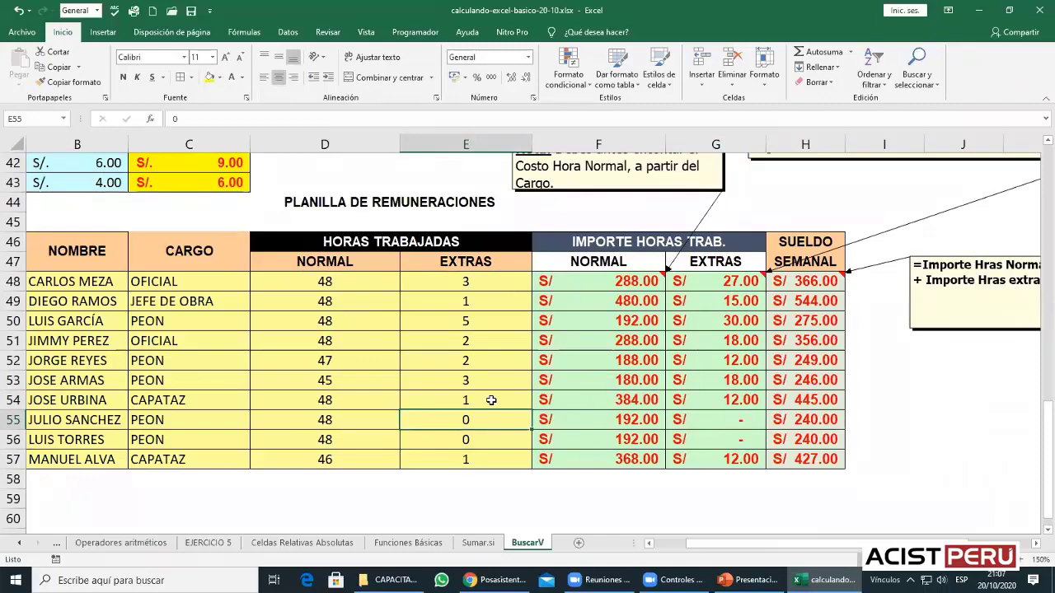
pyautogui.write('7')
pyautogui.press('Return')
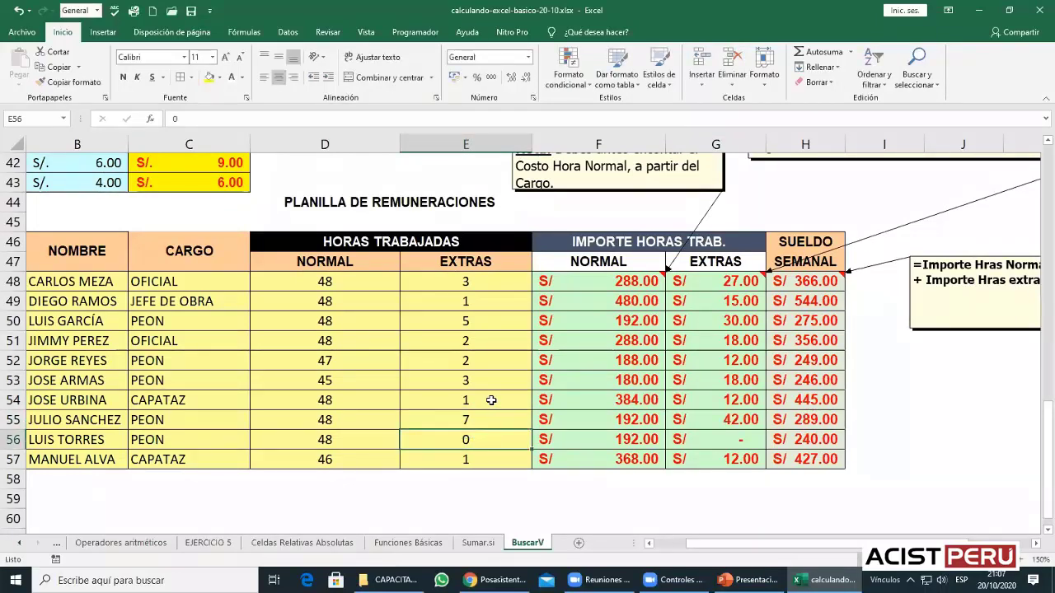
pyautogui.write('3')
pyautogui.press('Return')
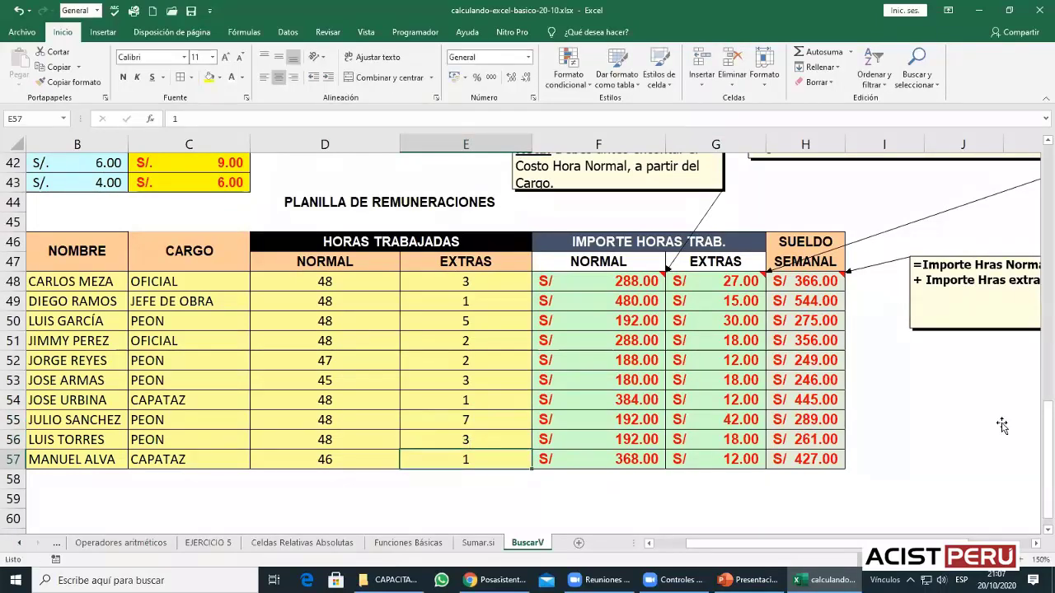
pyautogui.click(1002, 426)
pyautogui.scroll(1, 931, 417)
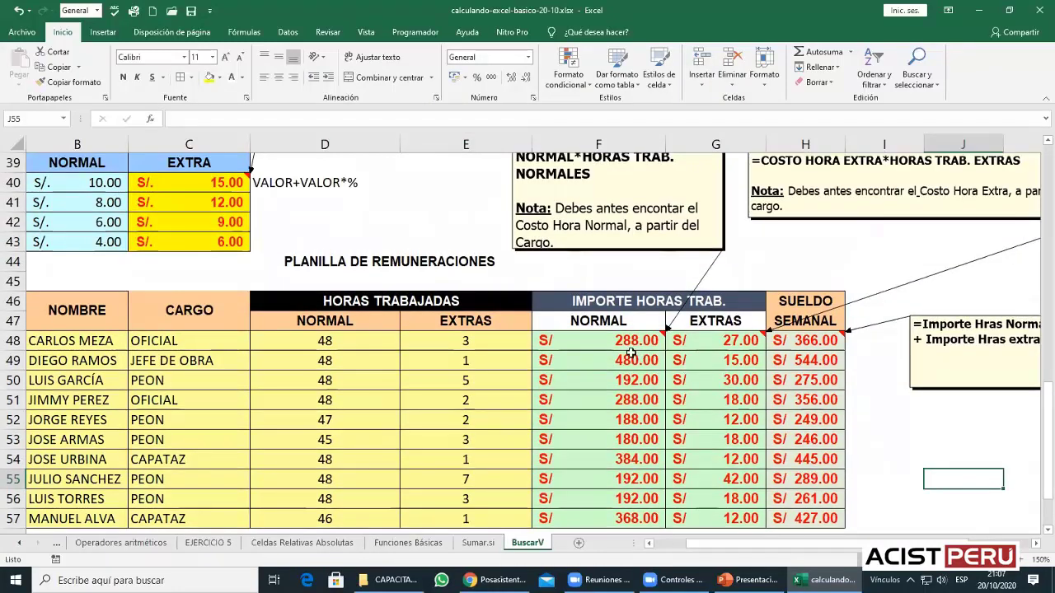
pyautogui.doubleClick(642, 340)
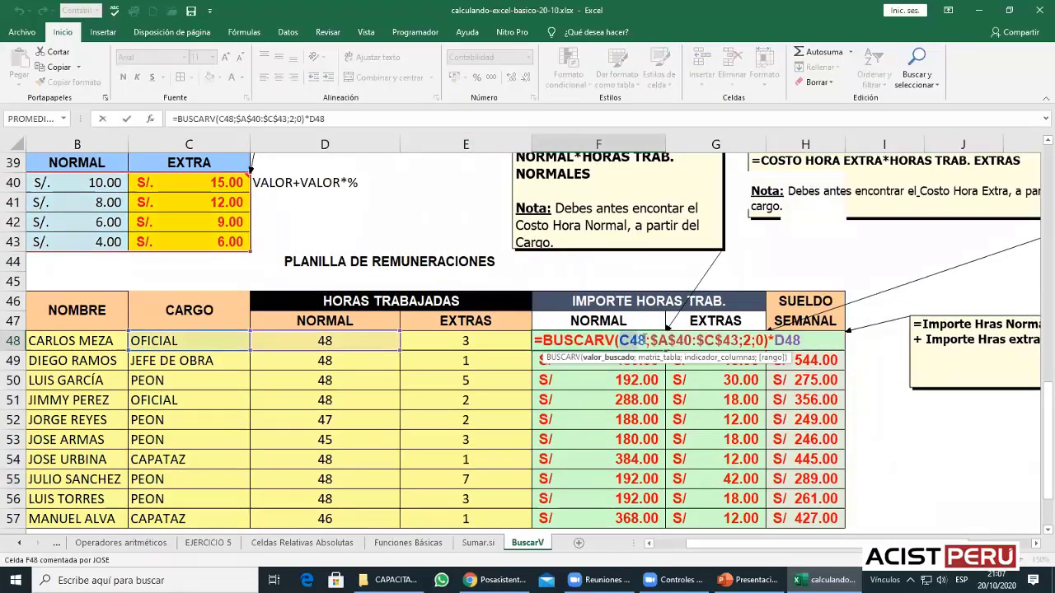
pyautogui.moveTo(651, 340); pyautogui.dragTo(744, 341)
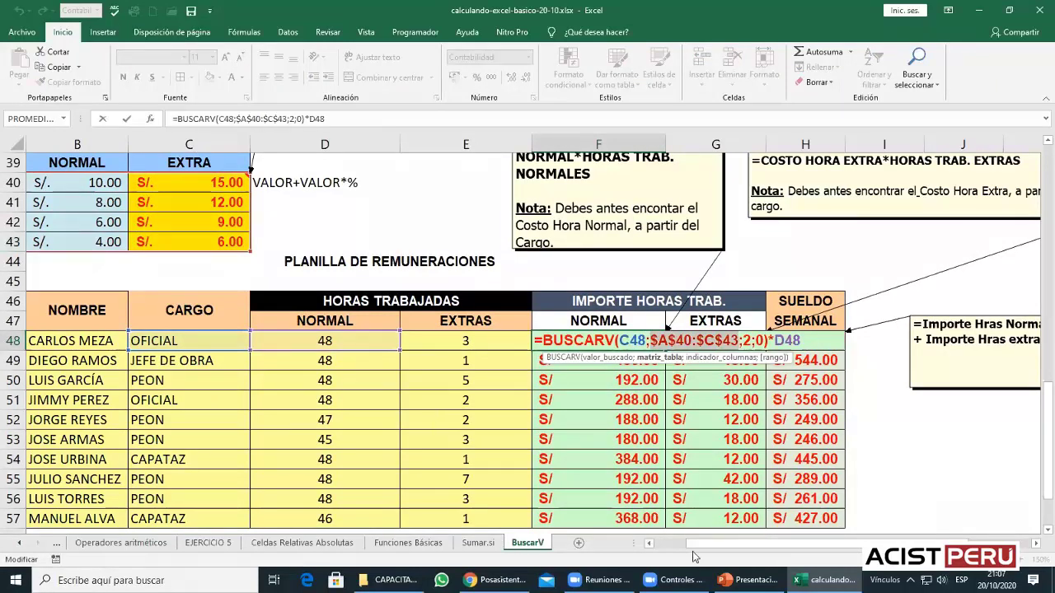
pyautogui.moveTo(696, 551); pyautogui.dragTo(654, 550)
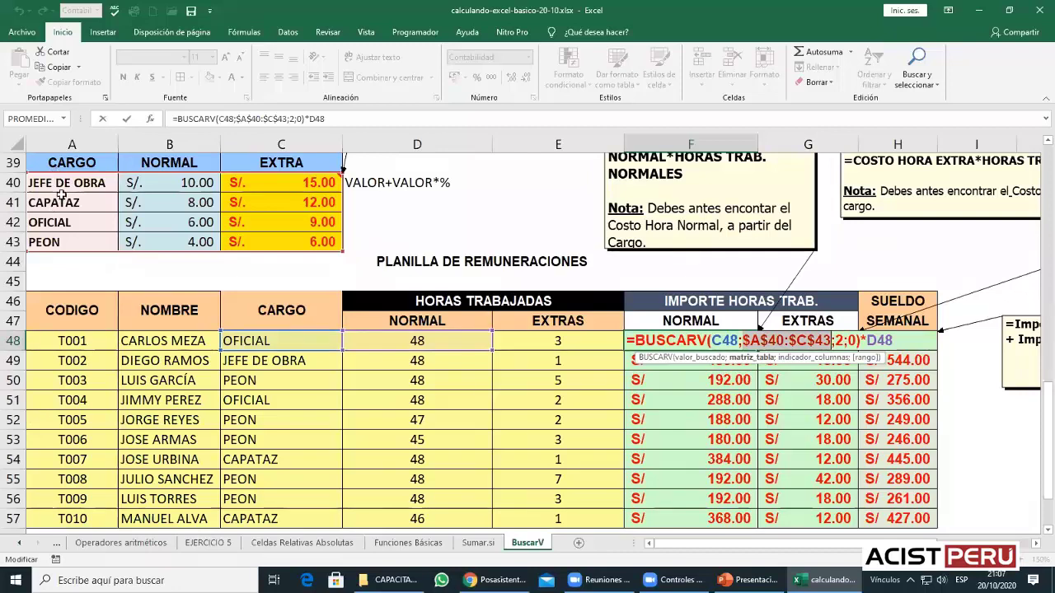
pyautogui.press('Return')
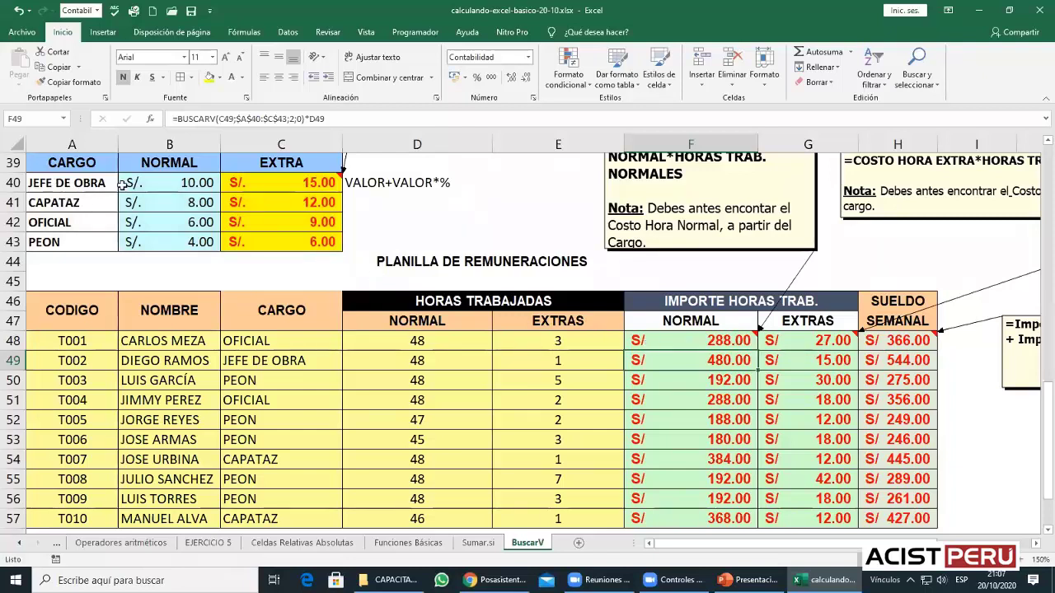
pyautogui.moveTo(64, 187); pyautogui.dragTo(284, 243)
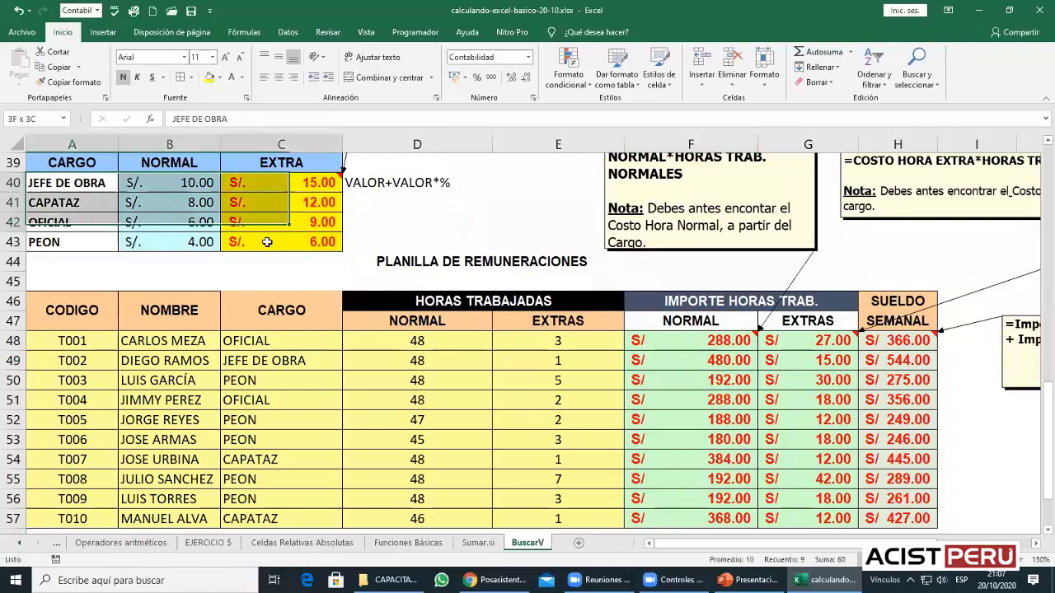
pyautogui.doubleClick(725, 342)
pyautogui.moveTo(745, 340); pyautogui.dragTo(831, 340)
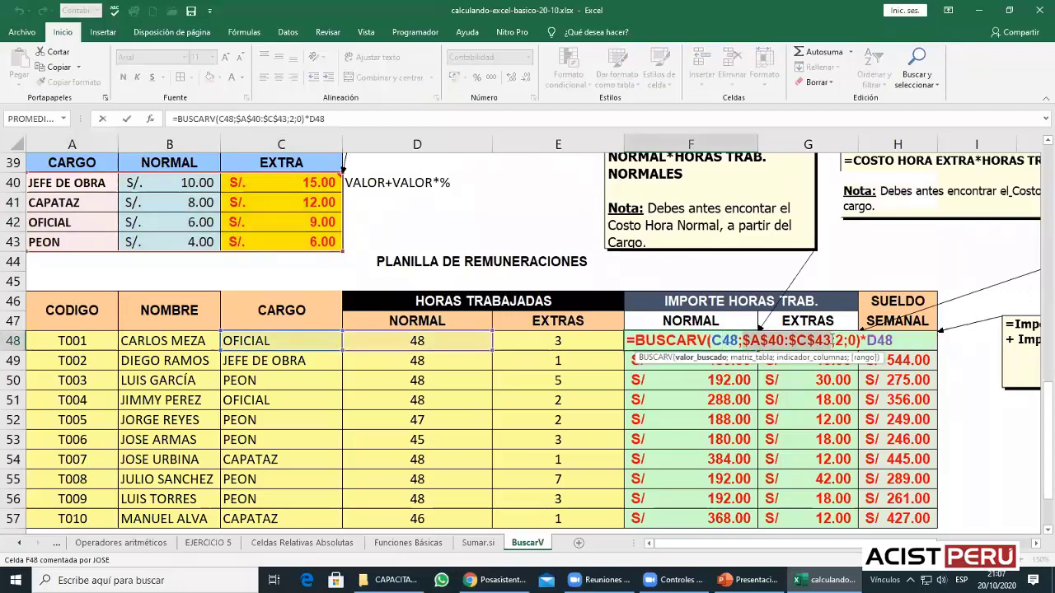
pyautogui.press('Return')
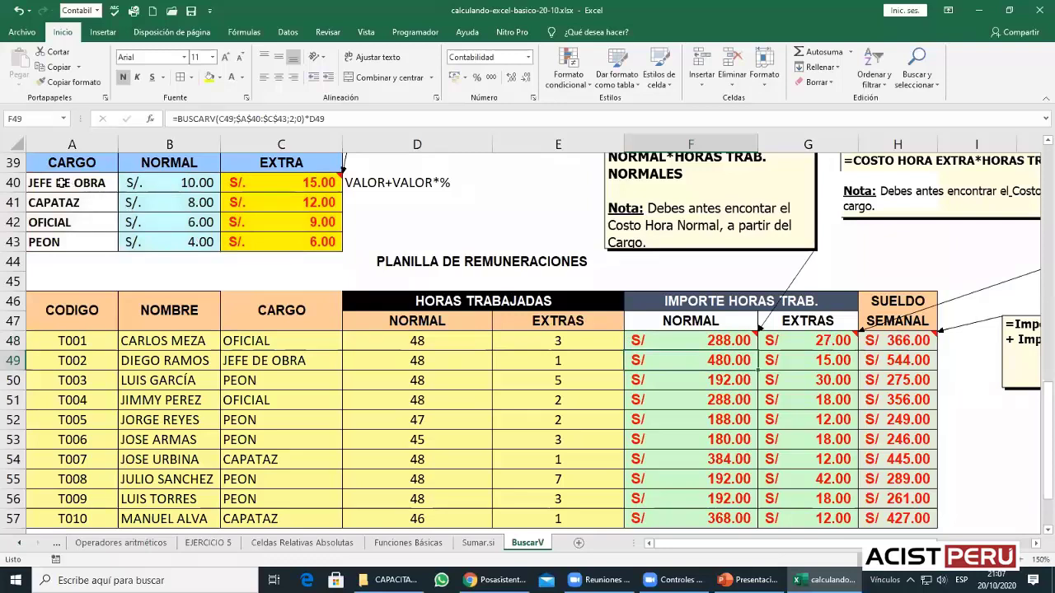
pyautogui.moveTo(51, 180); pyautogui.dragTo(290, 237)
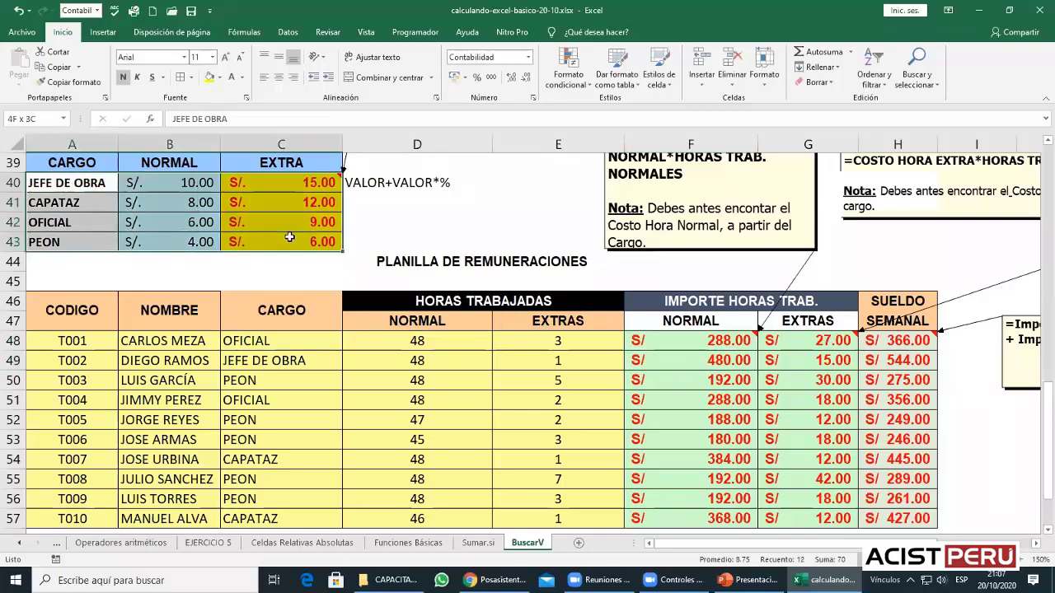
# - Define the name PAGO for the rate table A40:C43
pyautogui.click(254, 36)
pyautogui.click(515, 51)
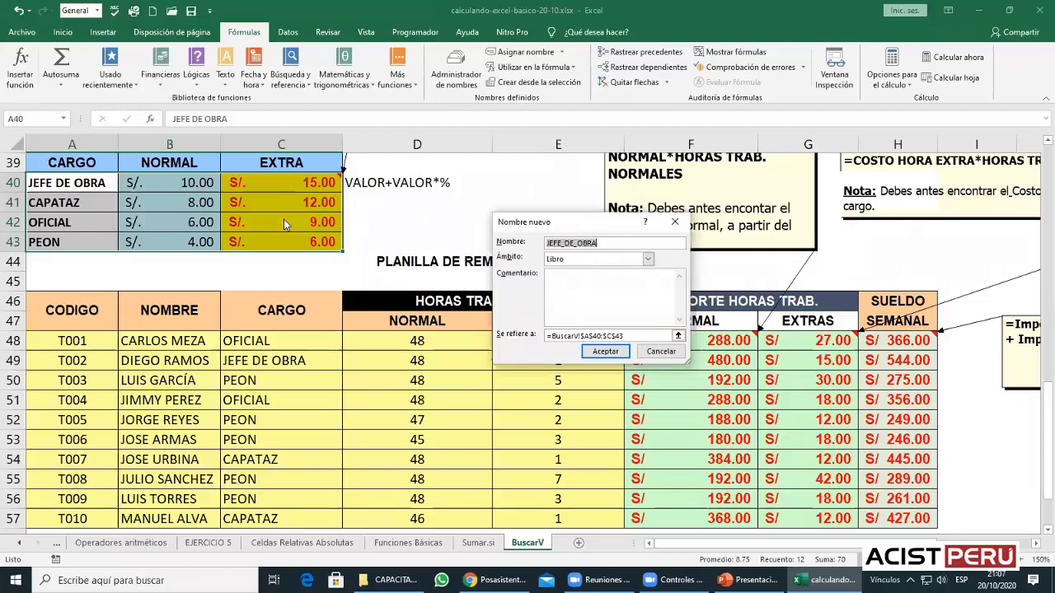
pyautogui.write('PAGO')
pyautogui.press('Return')
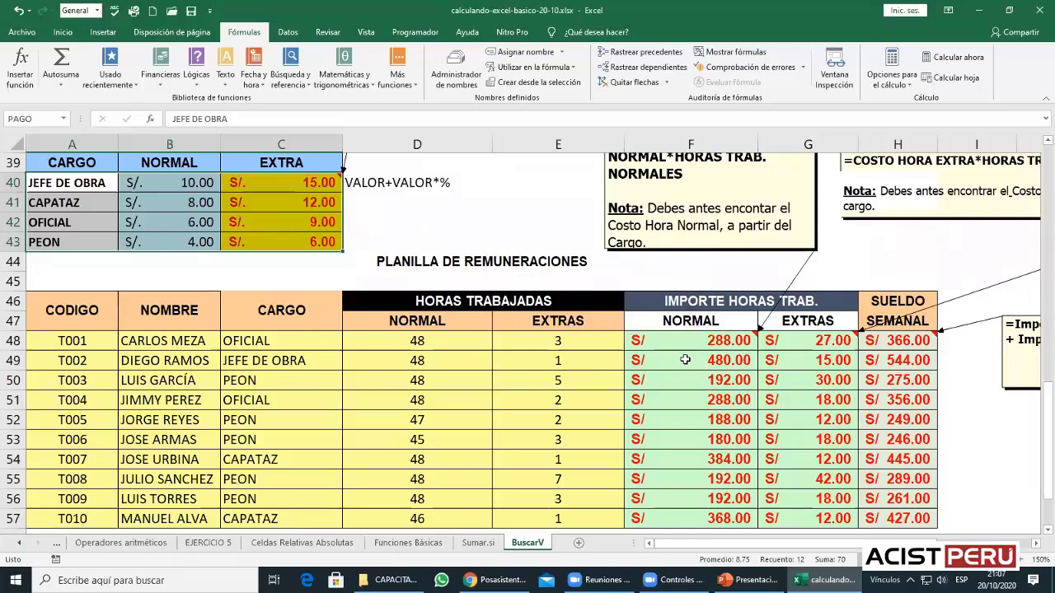
# - Clear the cost formulas in F49:G57 and open the F48 lookup formula for editing
pyautogui.moveTo(685, 360); pyautogui.dragTo(812, 517)
pyautogui.press('Delete')
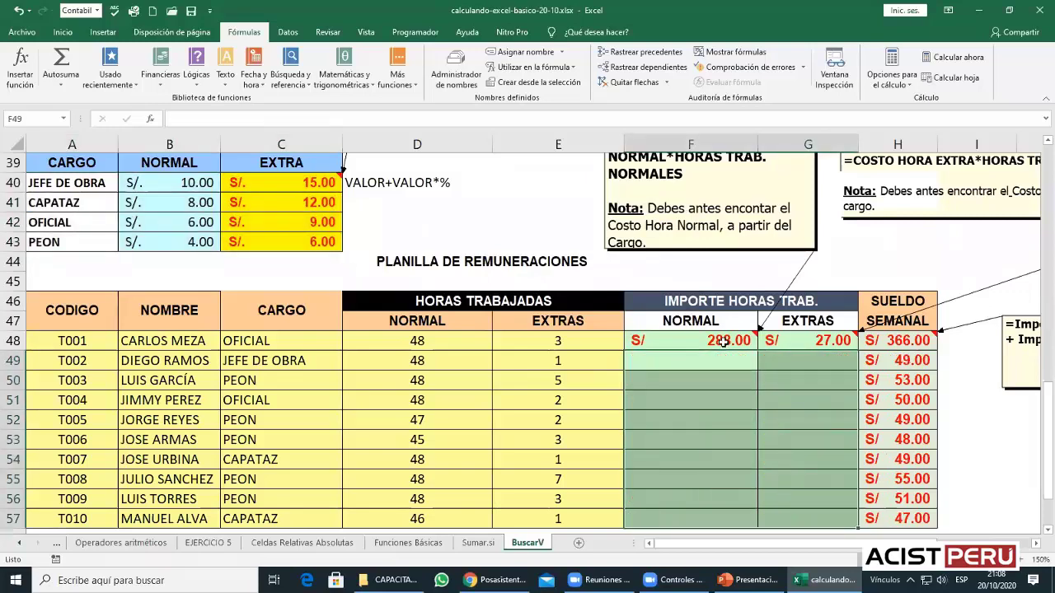
pyautogui.click(722, 341)
pyautogui.doubleClick(722, 341)
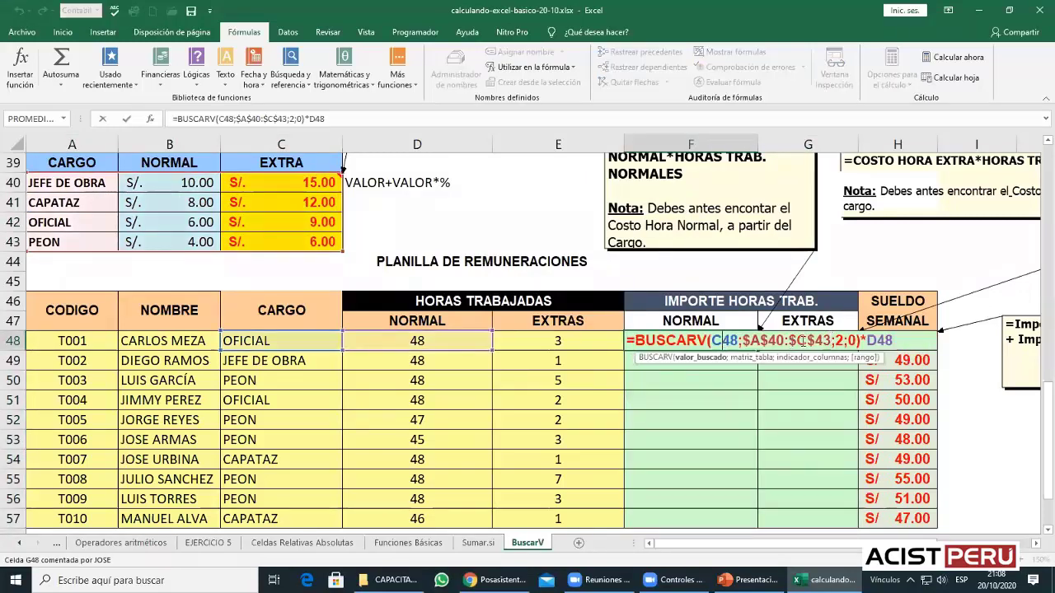
# - Replace the table range in F48's NORMAL formula with PAGO and fill it down to row 57
pyautogui.moveTo(816, 341); pyautogui.dragTo(745, 341)
pyautogui.press('Delete')
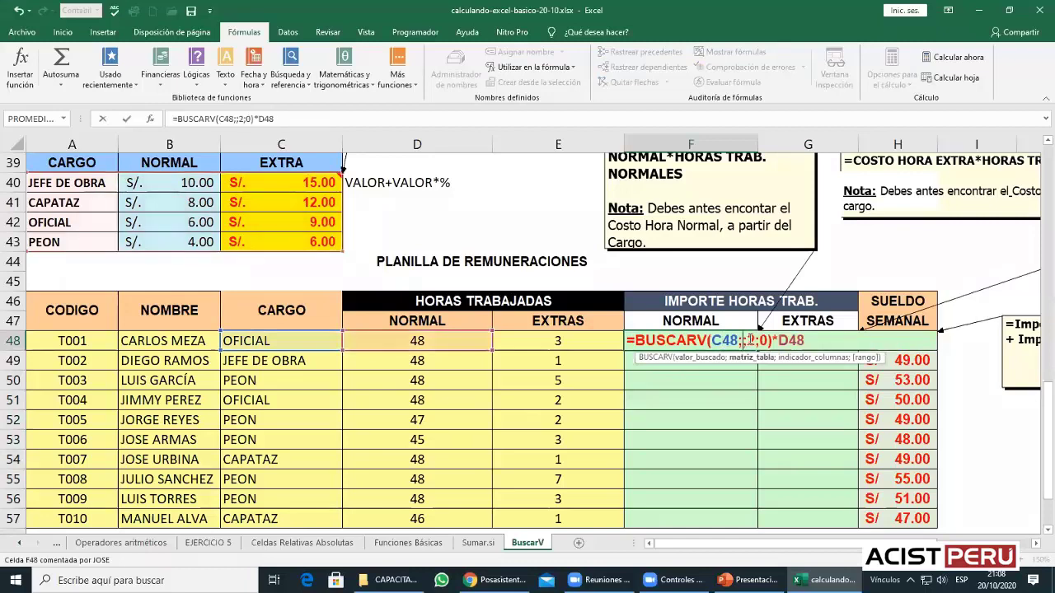
pyautogui.write('PAGO')
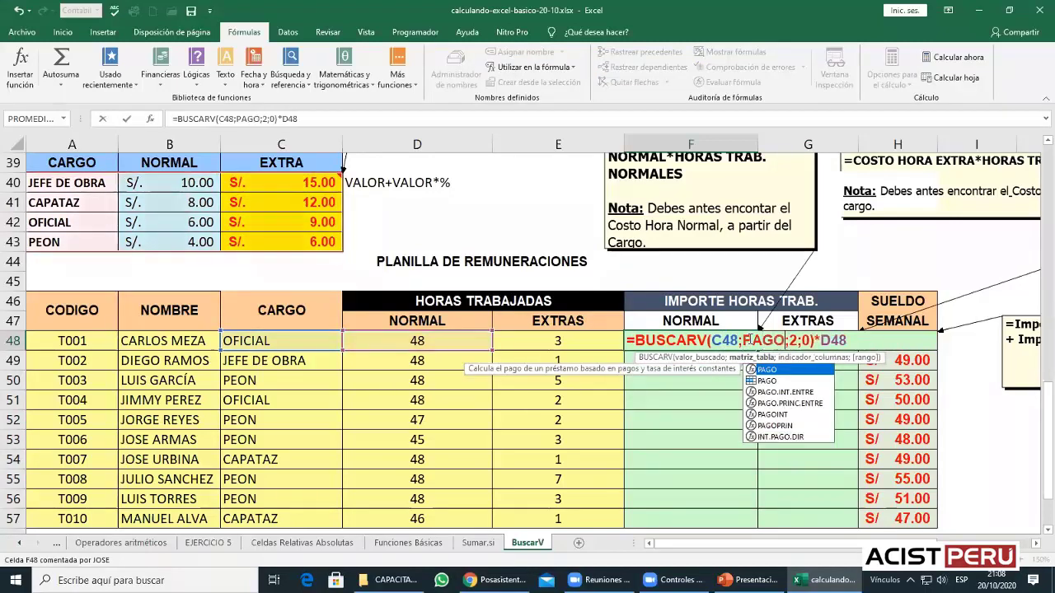
pyautogui.press('Escape')
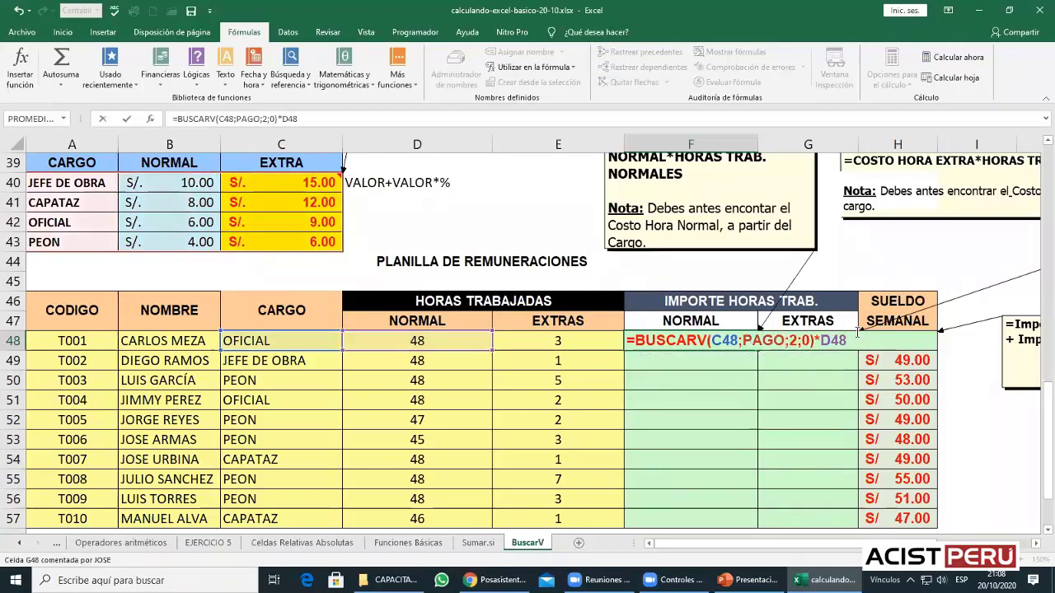
pyautogui.press('Return')
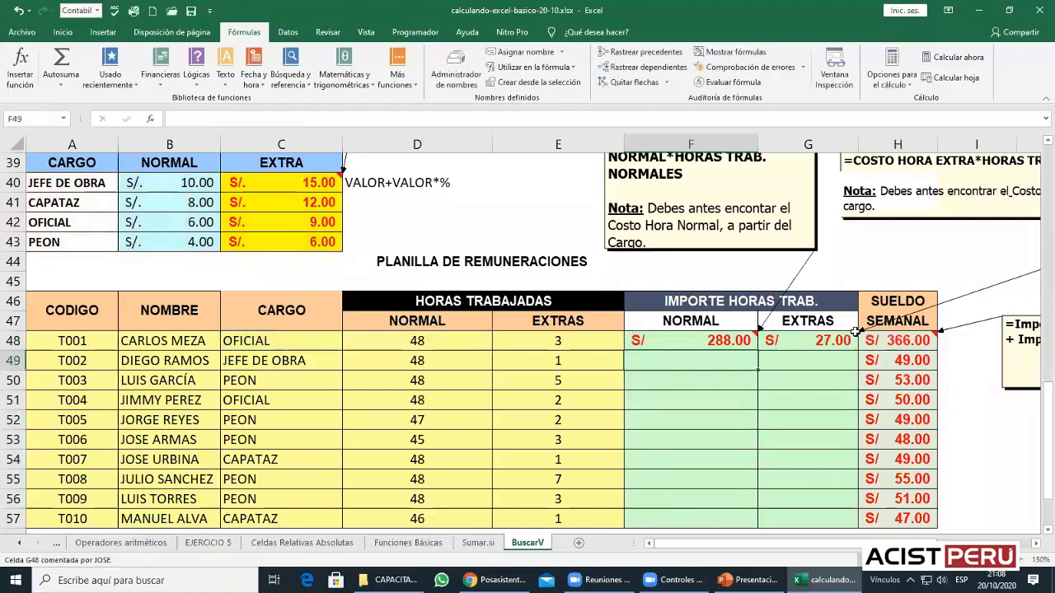
pyautogui.doubleClick(738, 340)
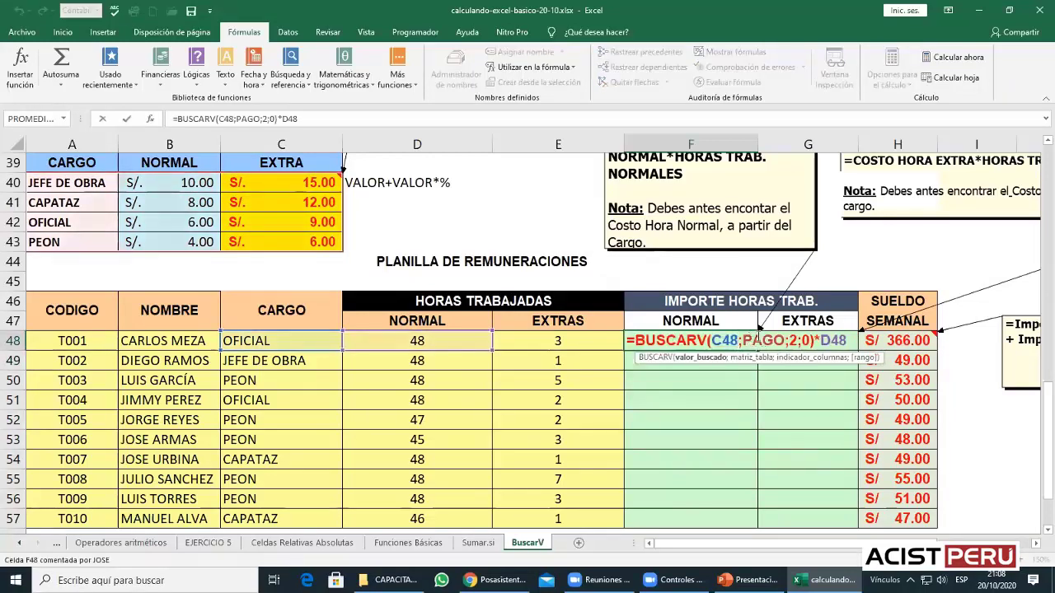
pyautogui.moveTo(743, 340); pyautogui.dragTo(787, 341)
pyautogui.press('Escape')
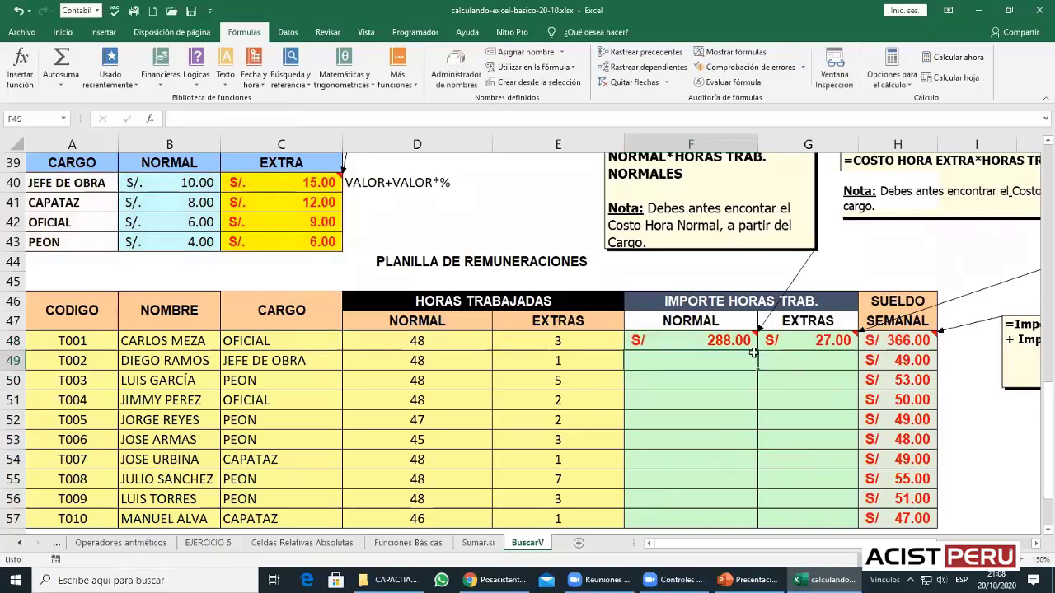
pyautogui.doubleClick(760, 353)
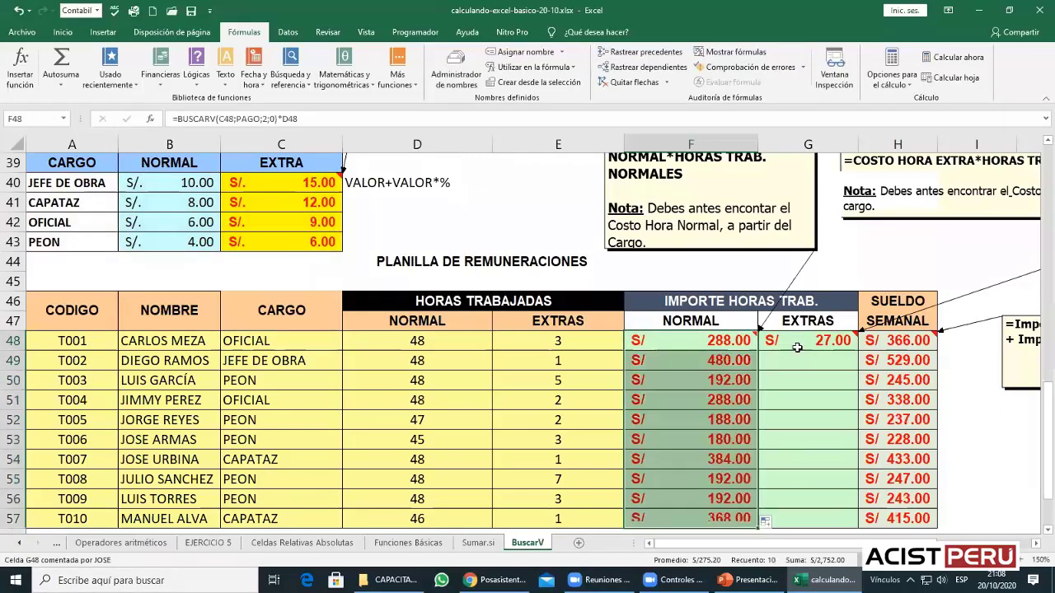
# - Replace the table range in G48's EXTRAS formula with PAGO and fill it down the column
pyautogui.doubleClick(824, 342)
pyautogui.moveTo(876, 340); pyautogui.dragTo(966, 340)
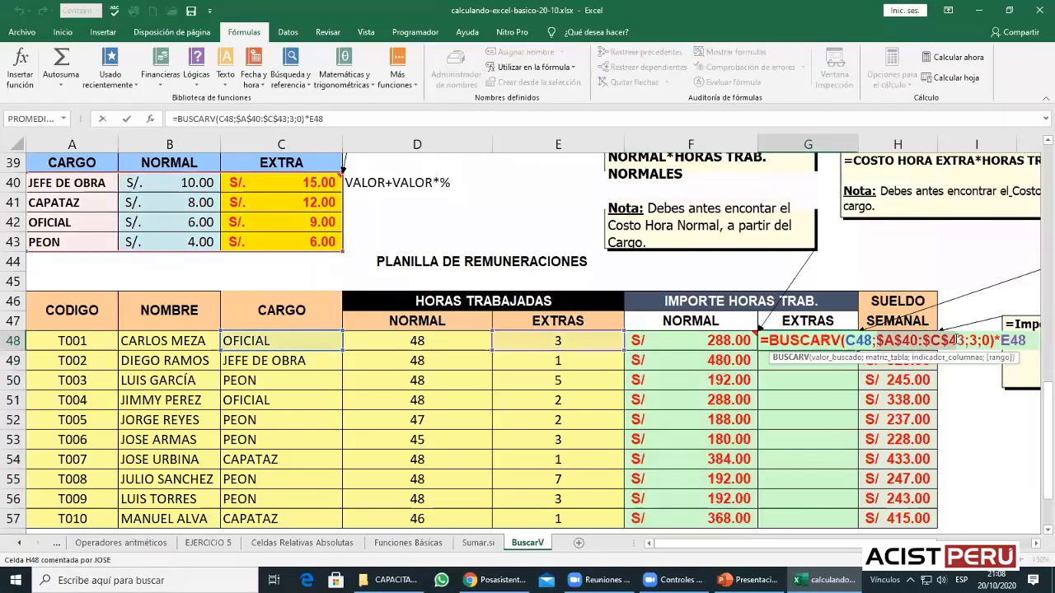
pyautogui.write('PAG')
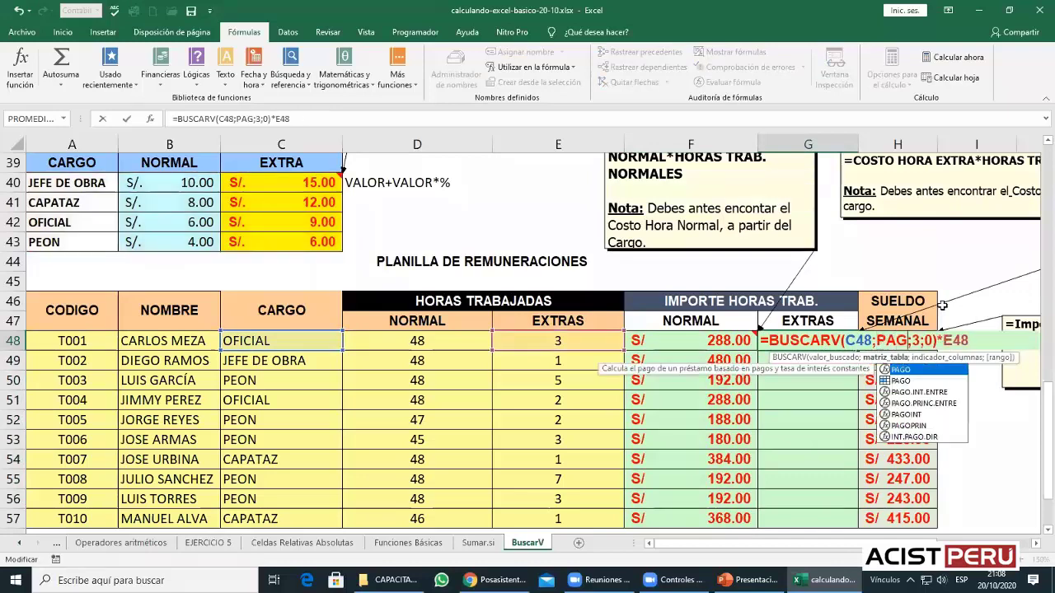
pyautogui.write('O')
pyautogui.press('Return')
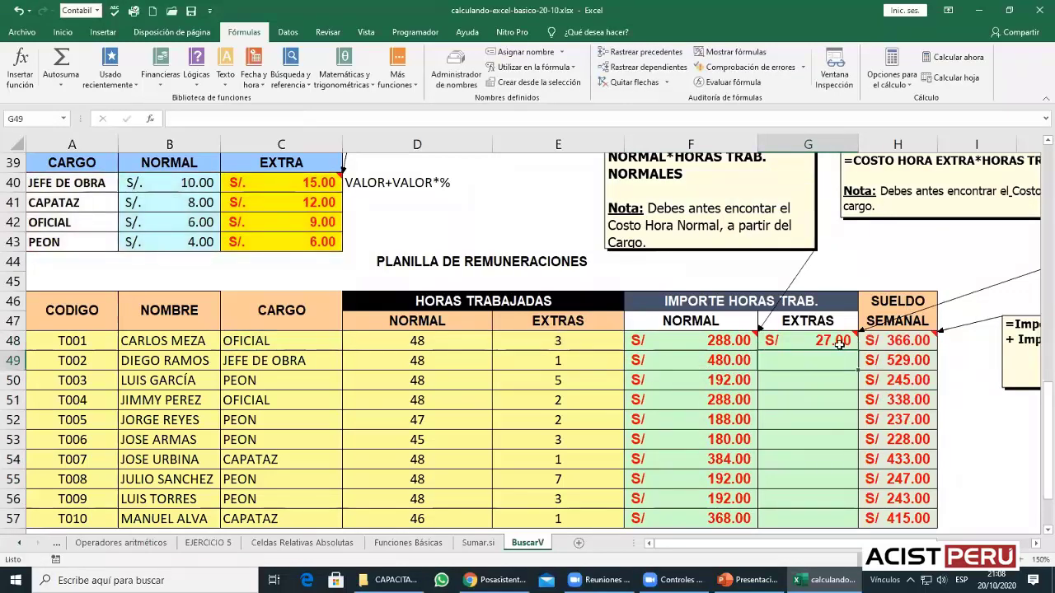
pyautogui.click(840, 343)
pyautogui.doubleClick(858, 350)
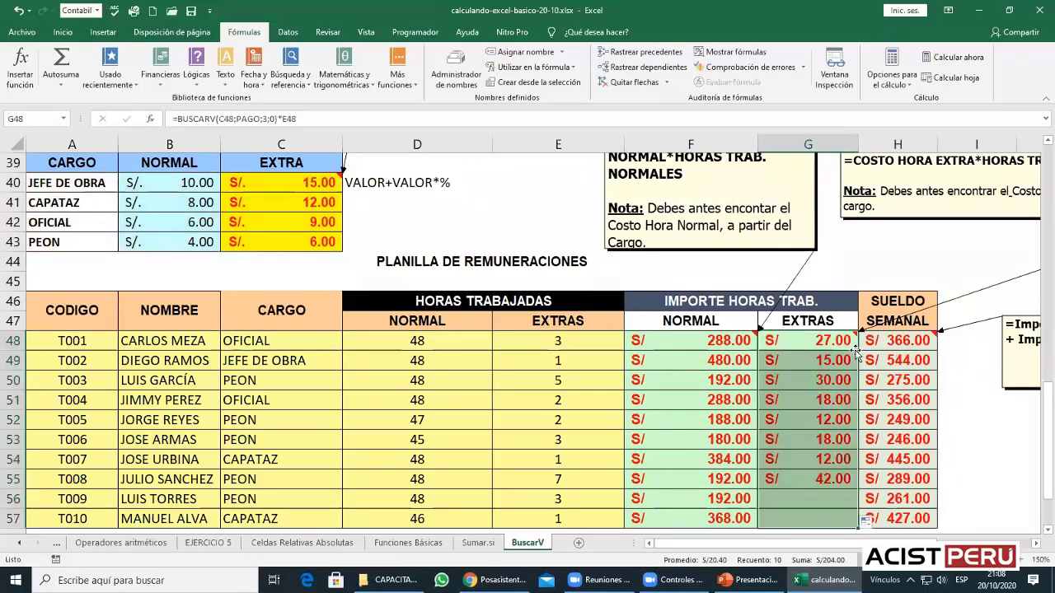
pyautogui.click(889, 256)
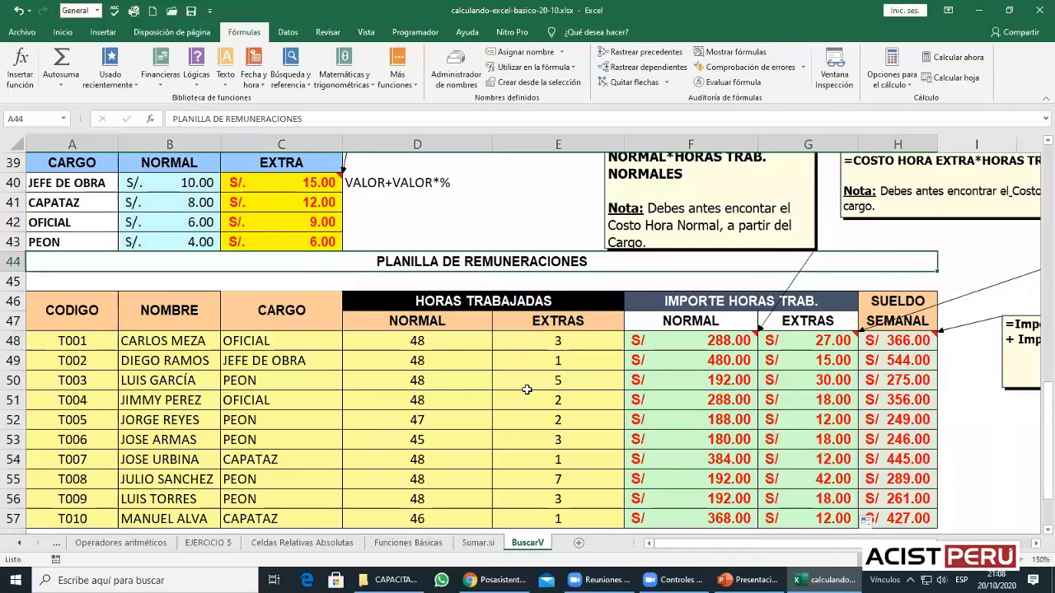
# - Switch between the Sumar.si and Funciones Básicas sheets
pyautogui.click(479, 543)
pyautogui.click(430, 543)
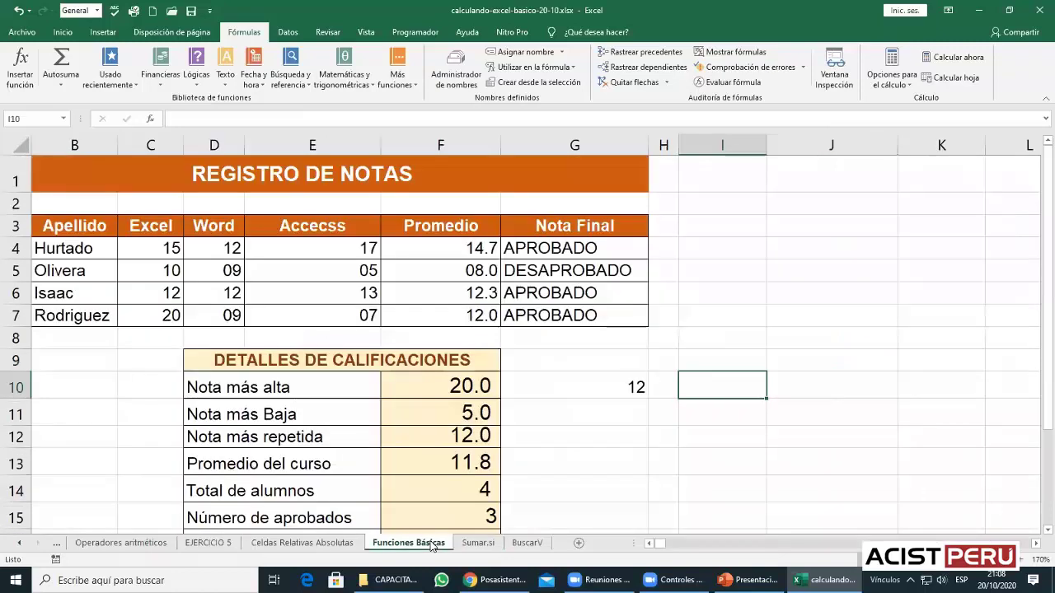
pyautogui.click(475, 544)
pyautogui.click(644, 446)
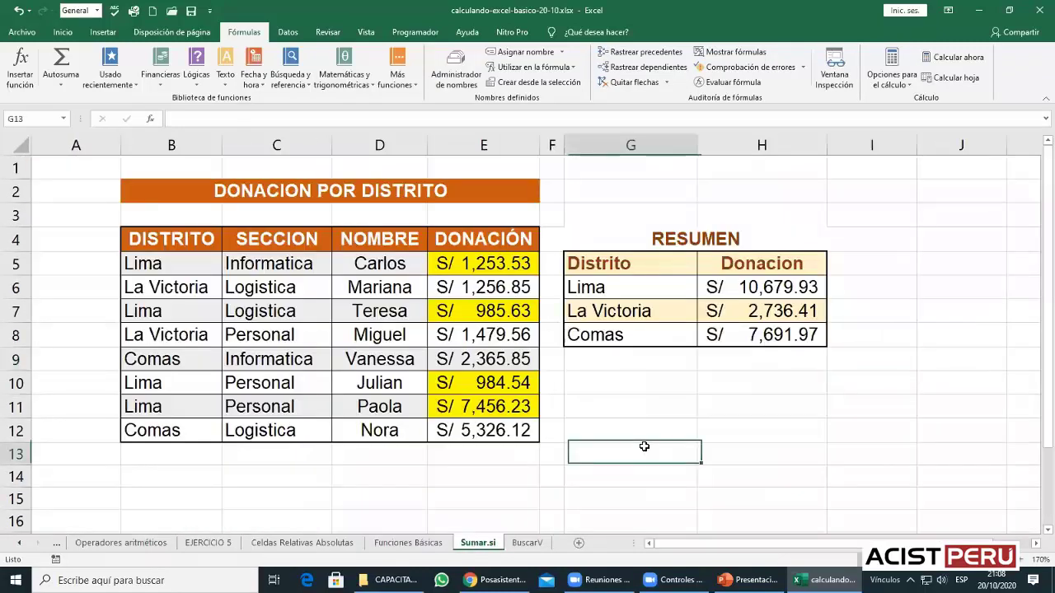
# - On the BuscarV sheet, inspect F48's BUSCARV formula referencing PAGO
pyautogui.click(525, 543)
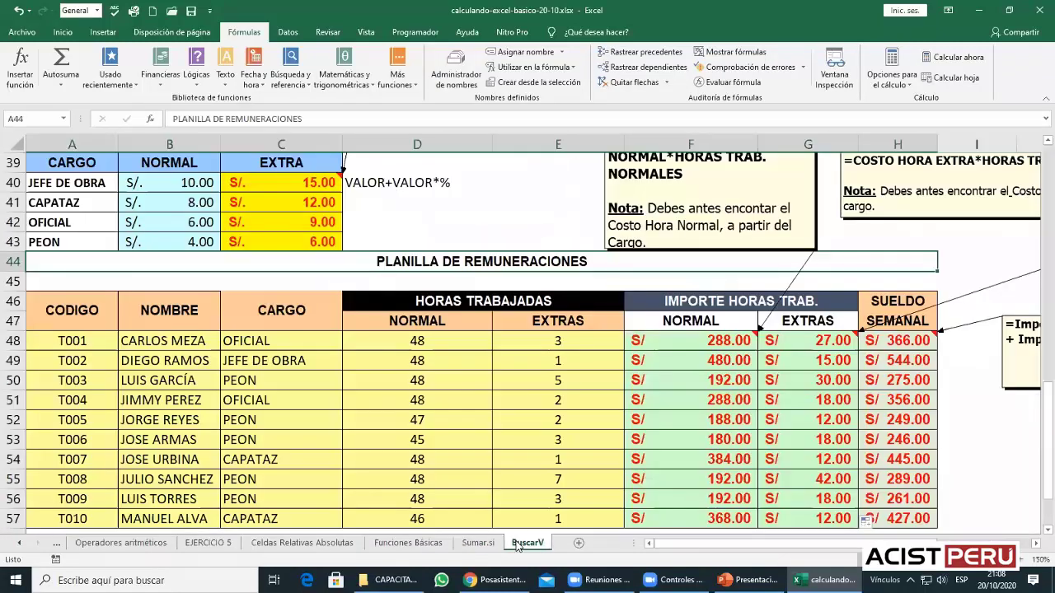
pyautogui.click(795, 408)
pyautogui.click(814, 340)
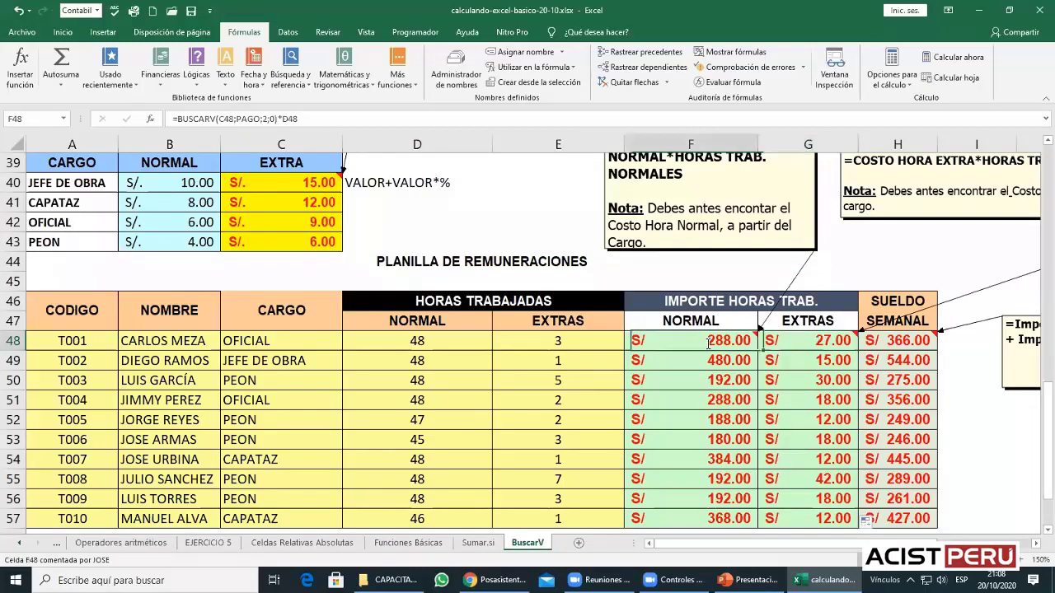
pyautogui.doubleClick(746, 339)
pyautogui.moveTo(744, 340); pyautogui.dragTo(786, 339)
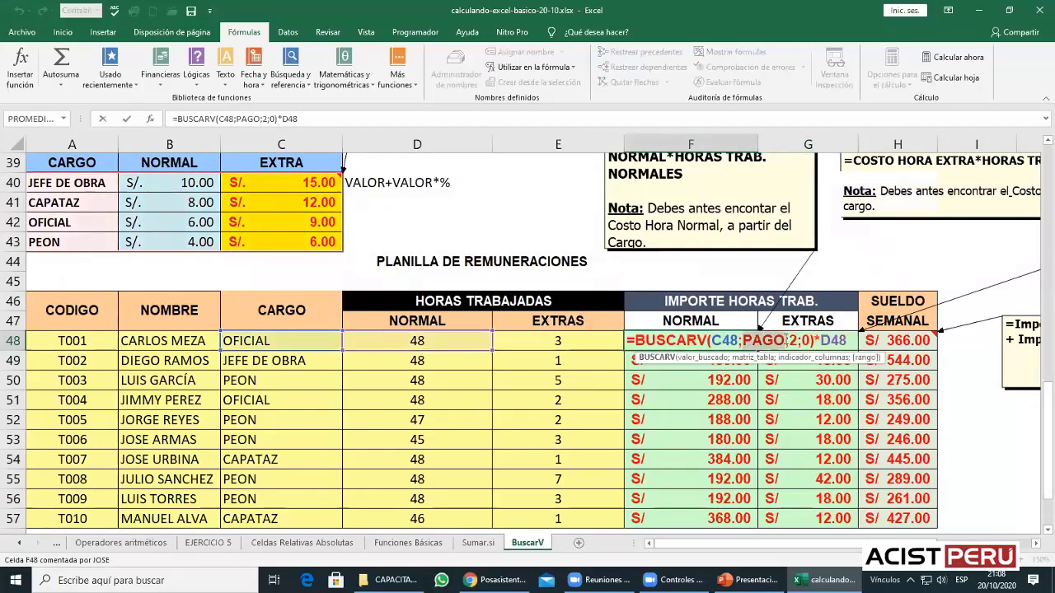
pyautogui.press('Return')
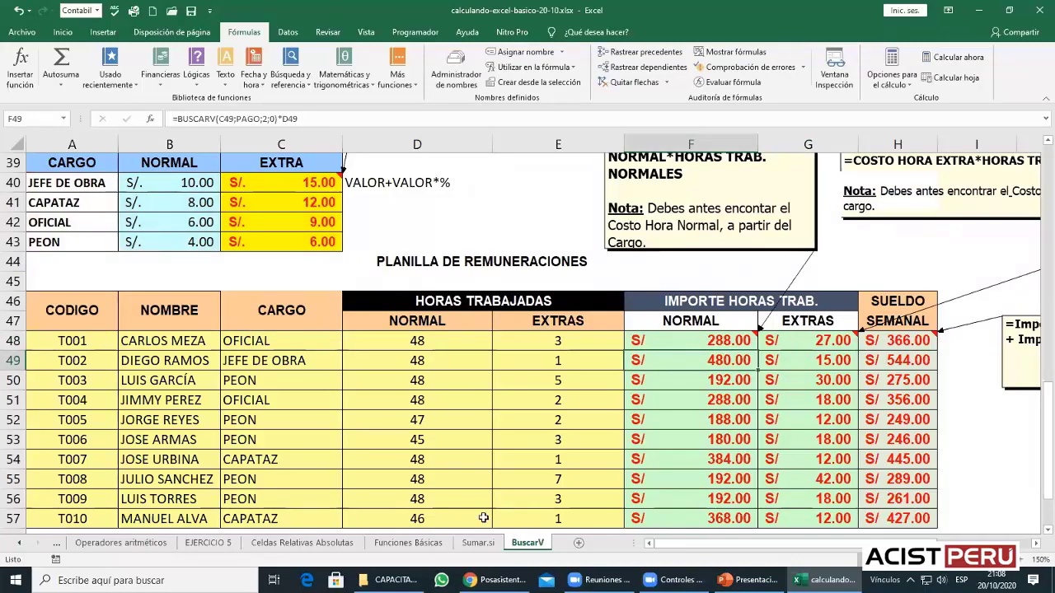
# - Browse the EJERCICIO 5, Operadores aritméticos, Formatos and other sheets, returning to Sumar.si's DISTRITO header
pyautogui.click(479, 543)
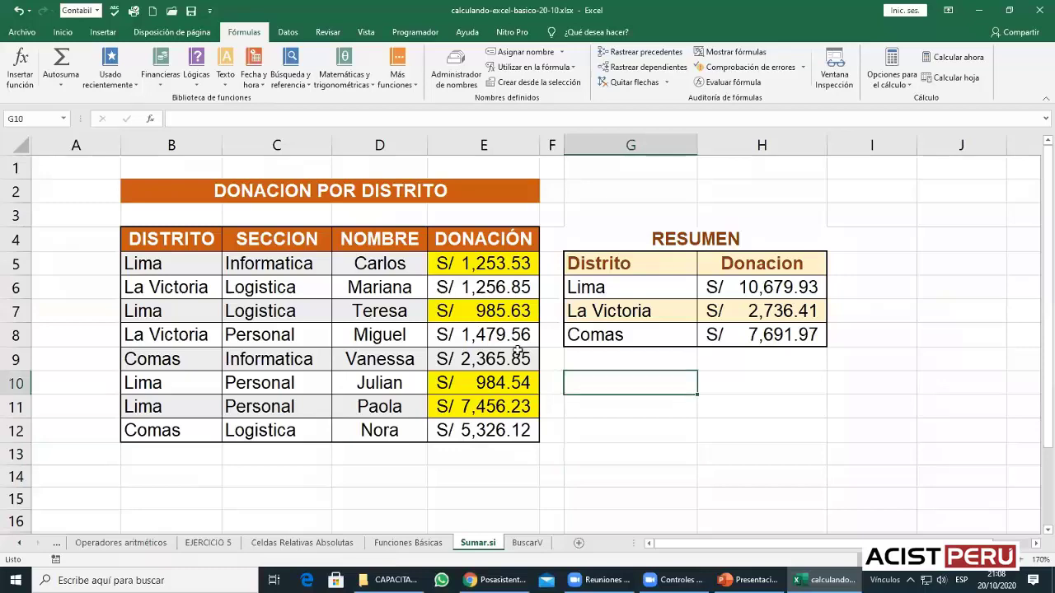
pyautogui.moveTo(149, 232); pyautogui.dragTo(437, 359)
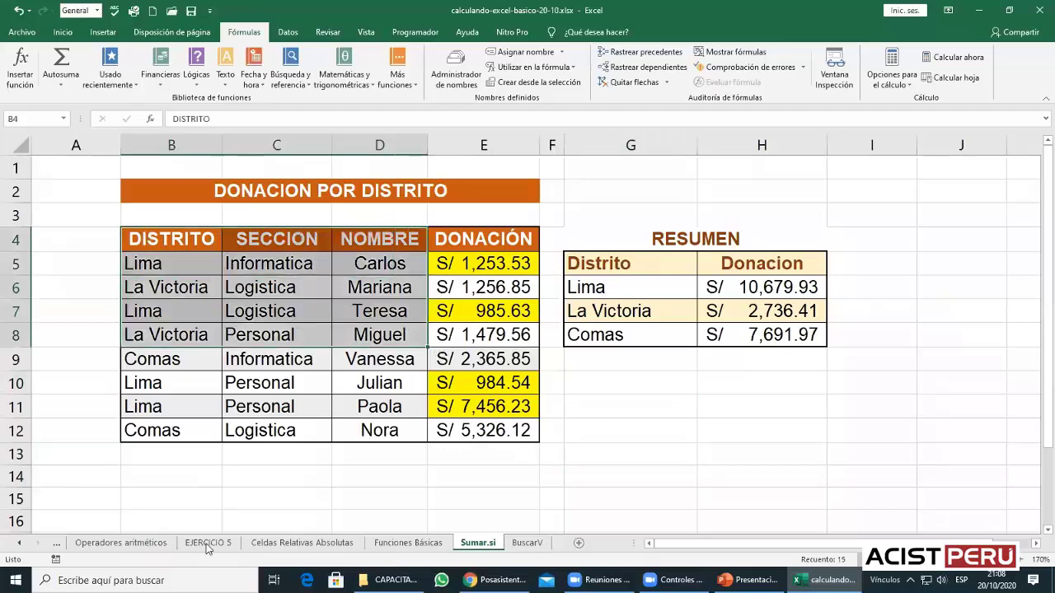
pyautogui.click(208, 543)
pyautogui.click(147, 544)
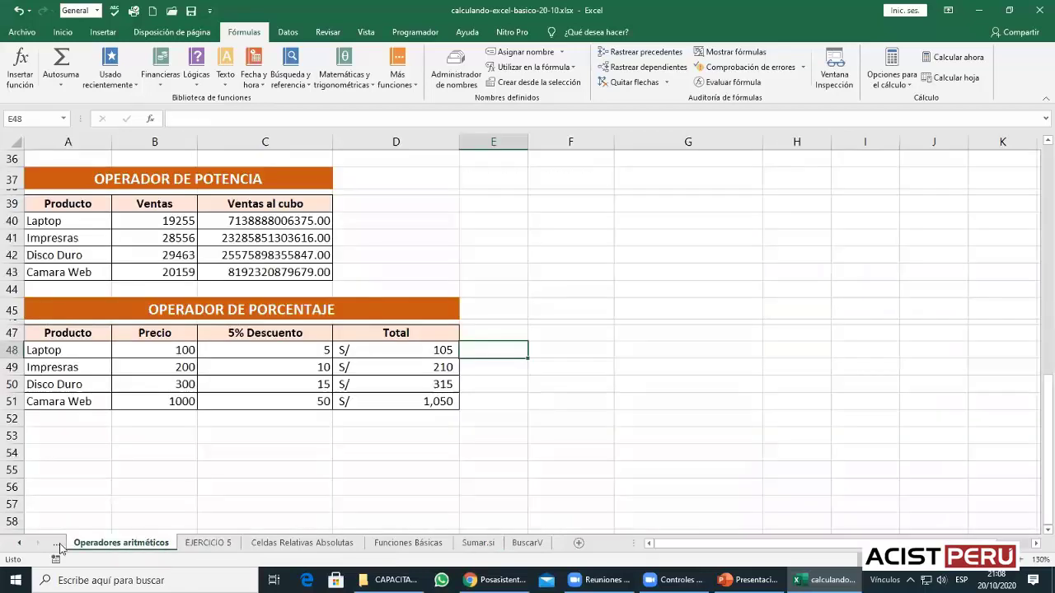
pyautogui.click(20, 543)
pyautogui.click(197, 544)
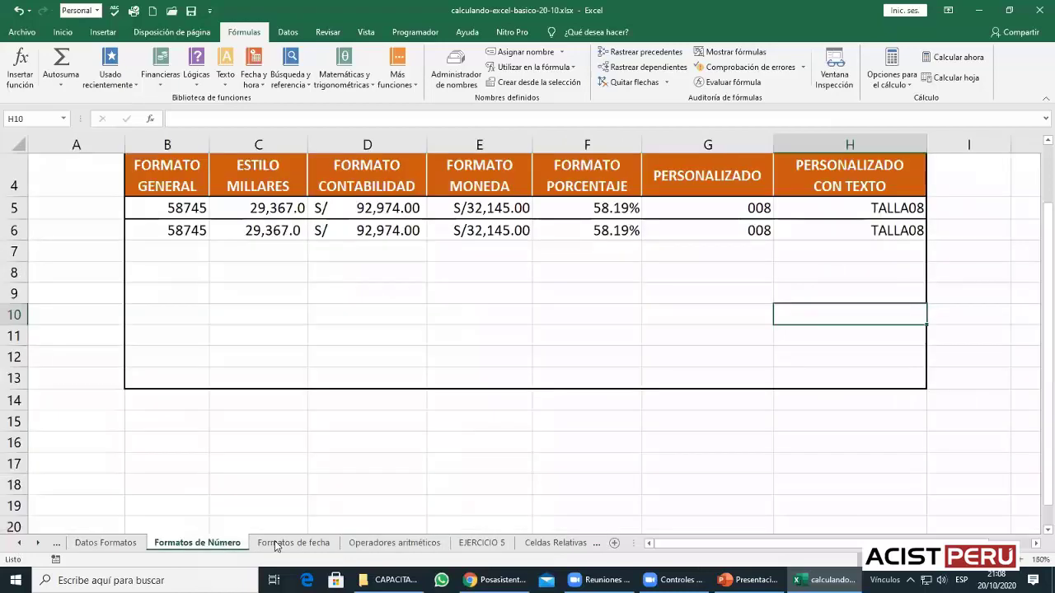
pyautogui.click(277, 543)
pyautogui.click(479, 543)
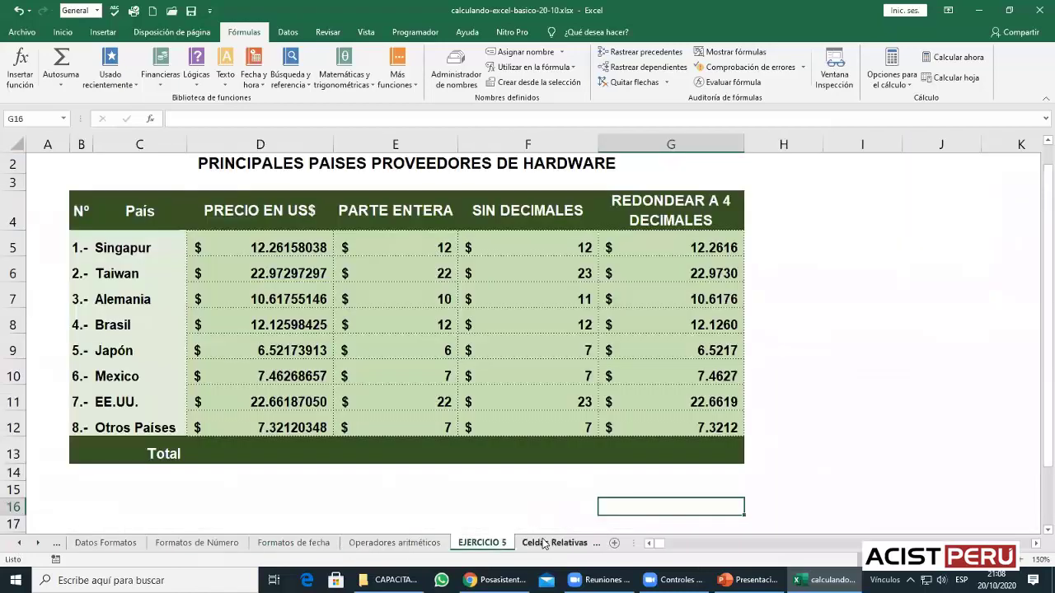
pyautogui.click(543, 543)
pyautogui.click(578, 543)
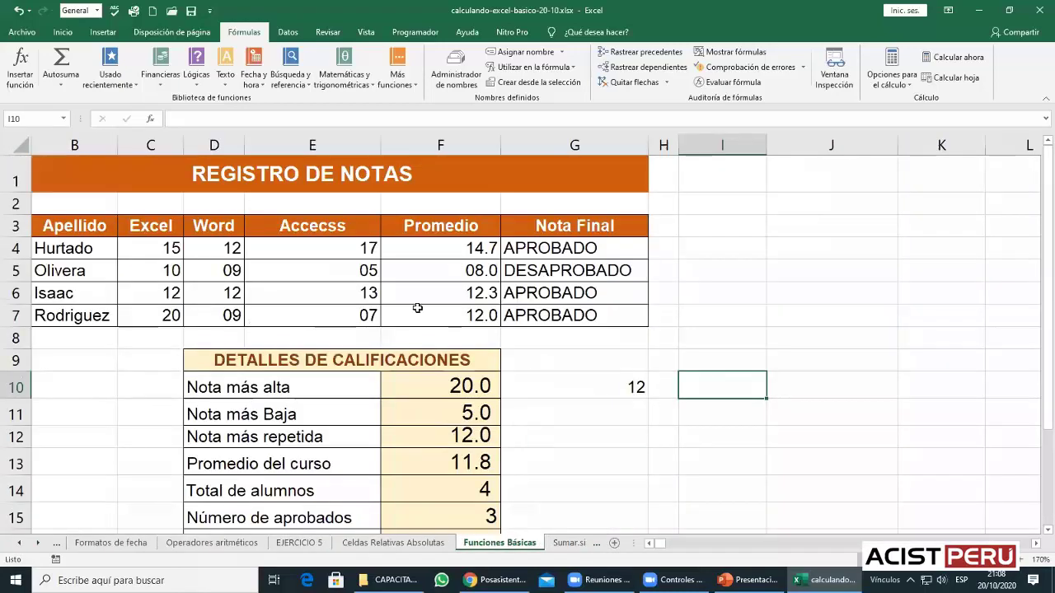
pyautogui.click(567, 542)
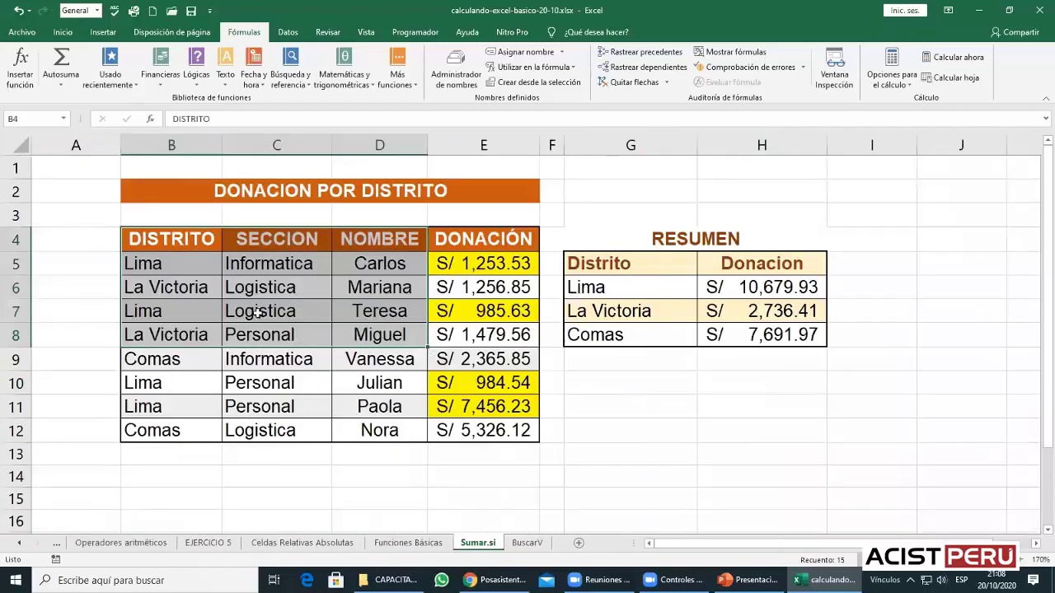
pyautogui.click(216, 238)
# - Turn on filter arrows for the donation table headers
pyautogui.click(287, 31)
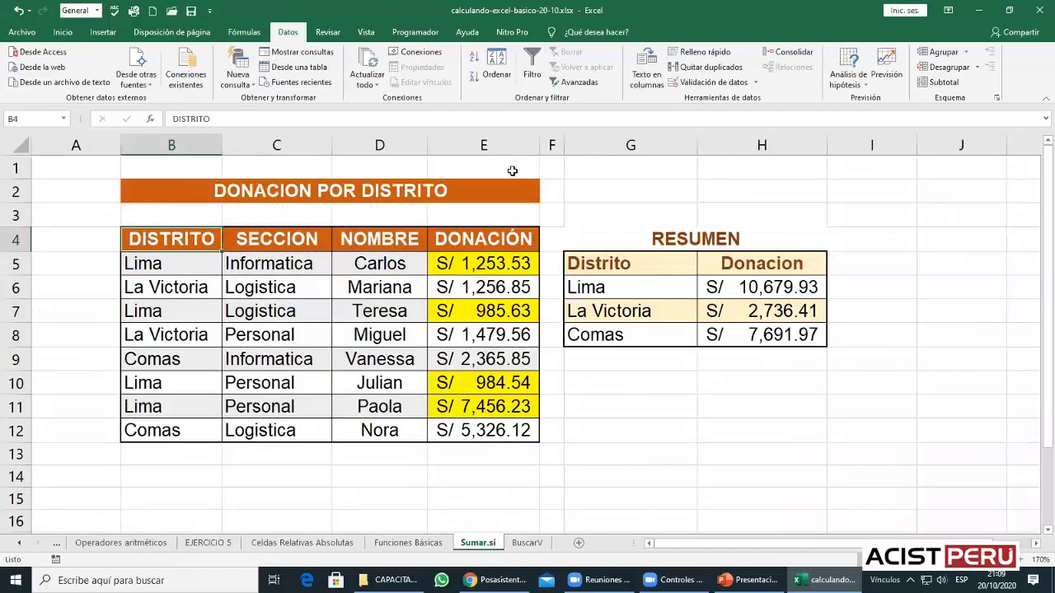
pyautogui.hotkey('ctrl', 'shift', 'l')
pyautogui.click(568, 211)
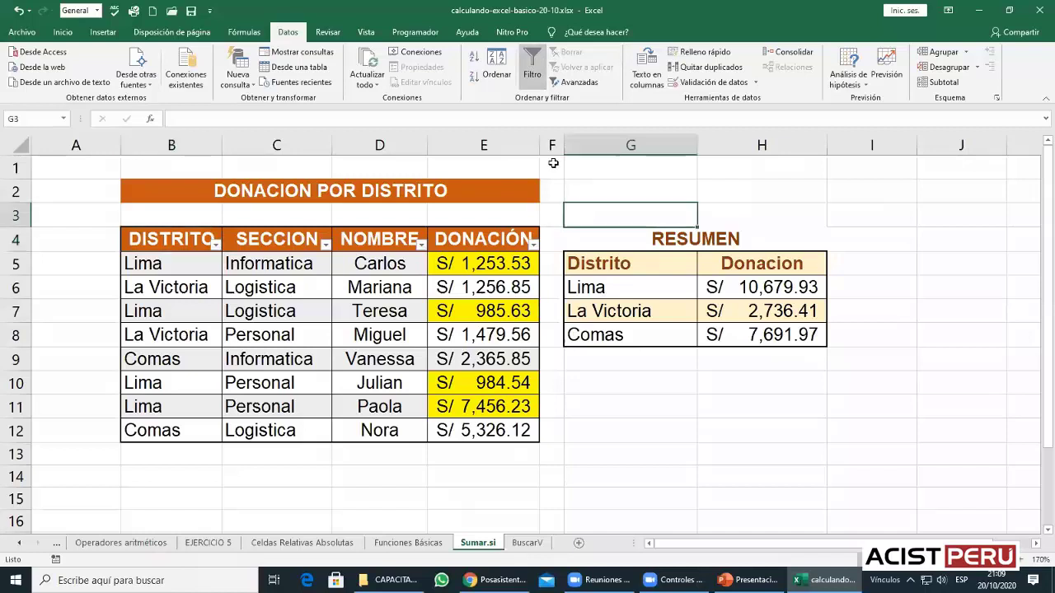
# - Widen columns D, E and F so the donation amounts fit
pyautogui.moveTo(570, 145); pyautogui.dragTo(623, 145)
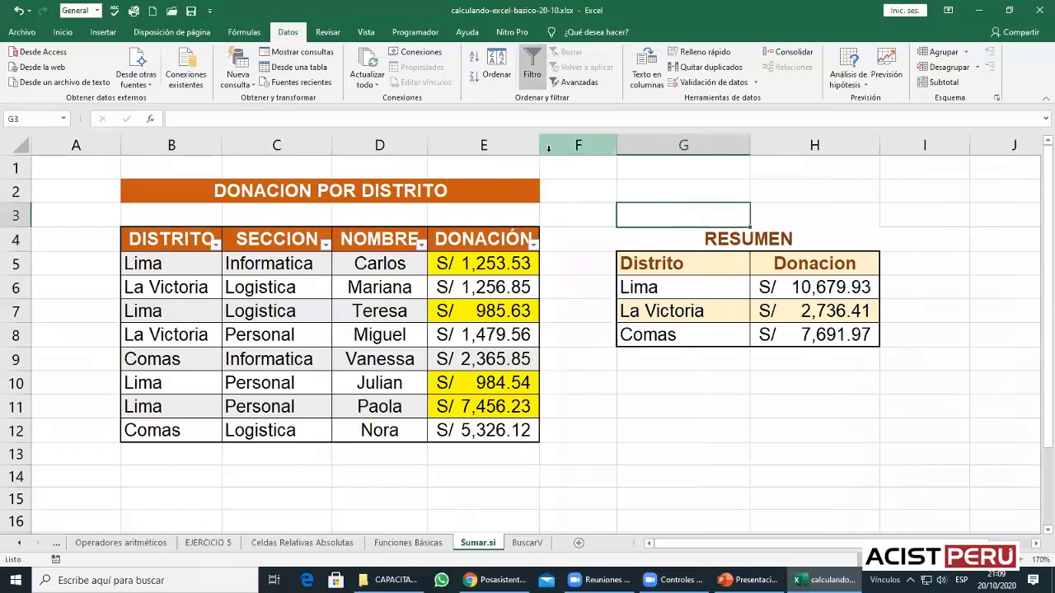
pyautogui.moveTo(540, 145); pyautogui.dragTo(546, 145)
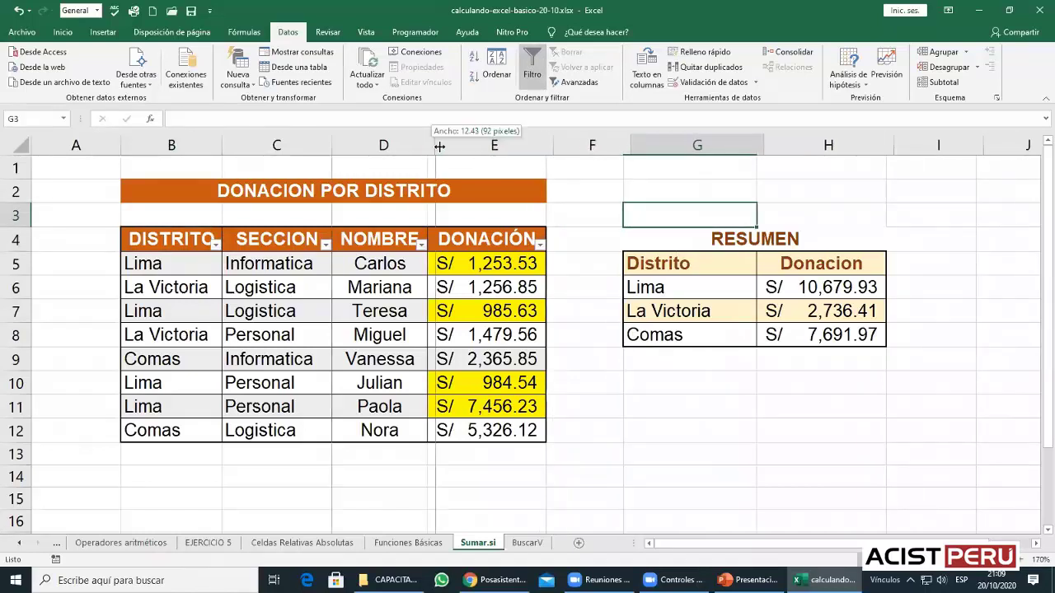
pyautogui.moveTo(427, 145); pyautogui.dragTo(436, 145)
pyautogui.click(464, 306)
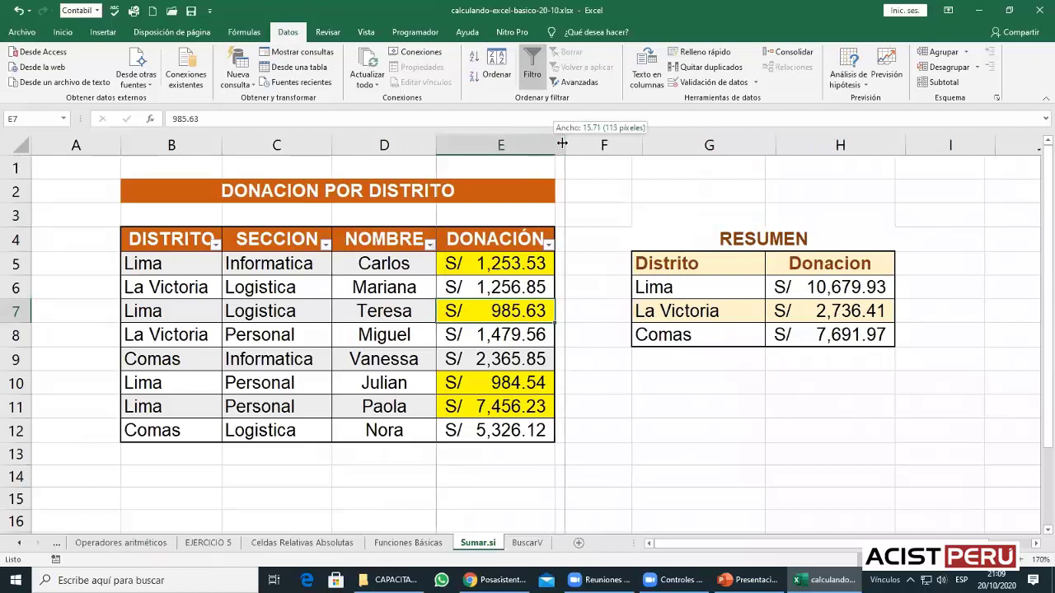
pyautogui.moveTo(554, 145); pyautogui.dragTo(565, 145)
pyautogui.click(599, 349)
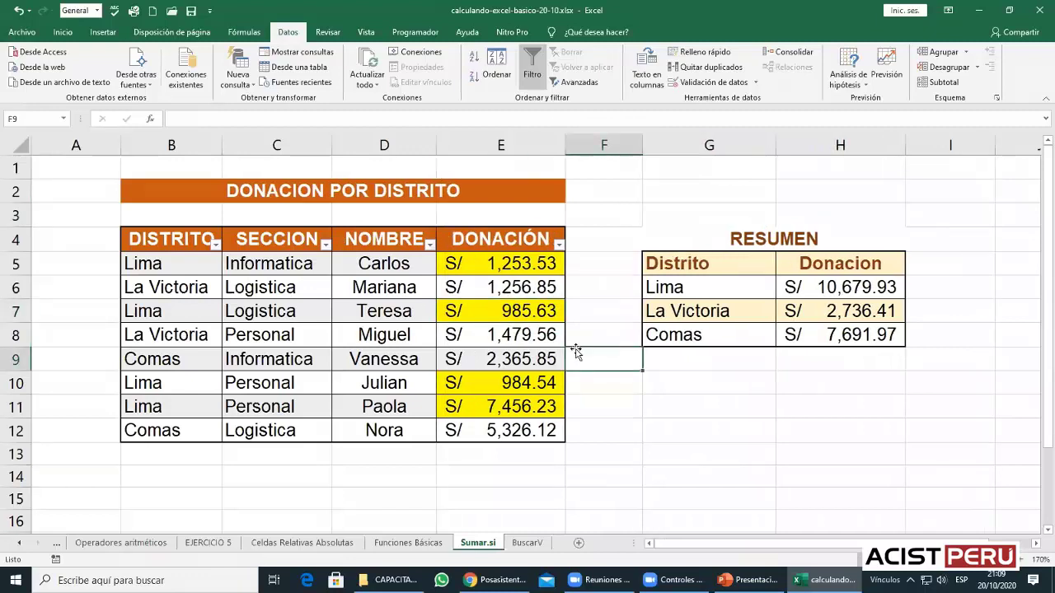
pyautogui.click(600, 386)
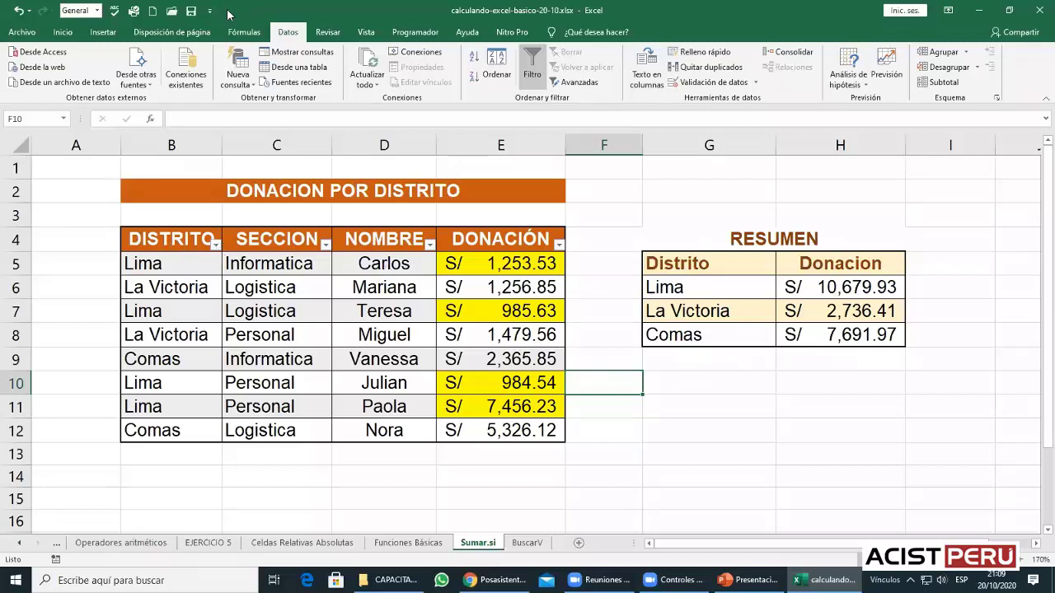
# - Filter DISTRITO to Lima and SECCION to Logistica, then clear all filters
pyautogui.click(216, 244)
pyautogui.click(84, 389)
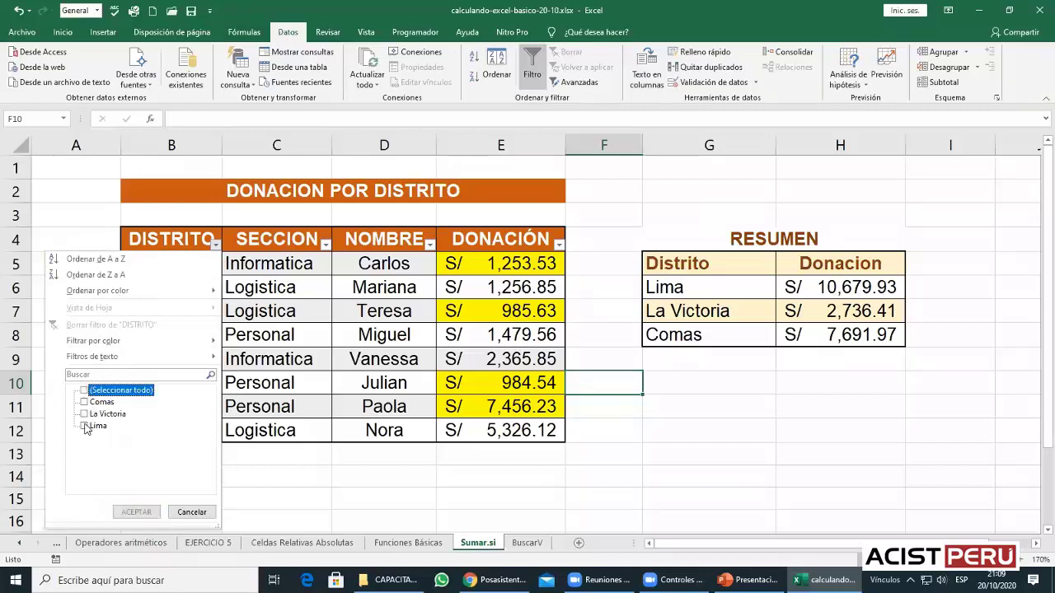
pyautogui.click(85, 426)
pyautogui.click(137, 512)
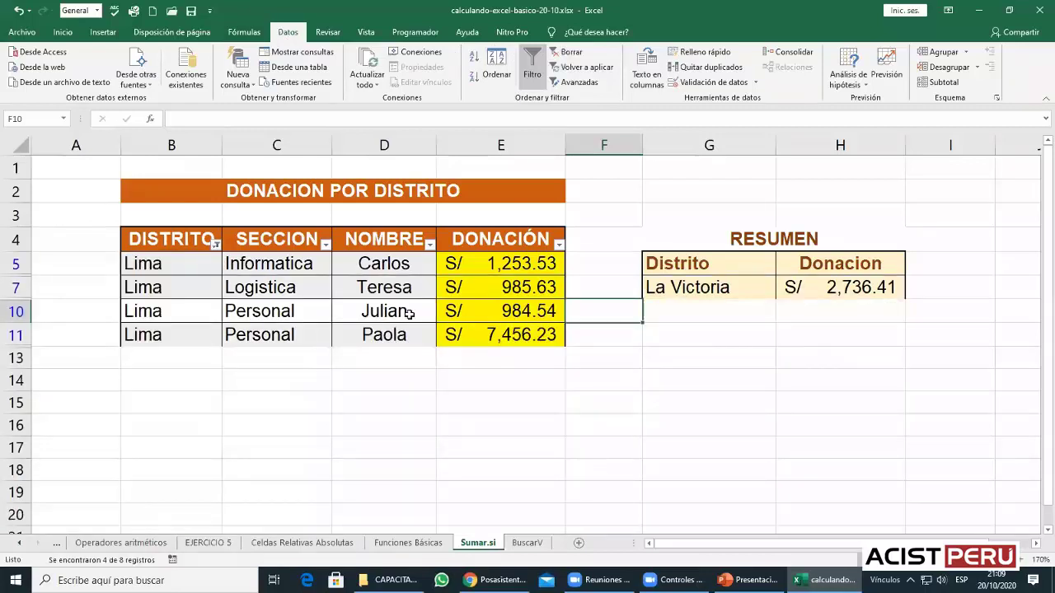
pyautogui.click(326, 245)
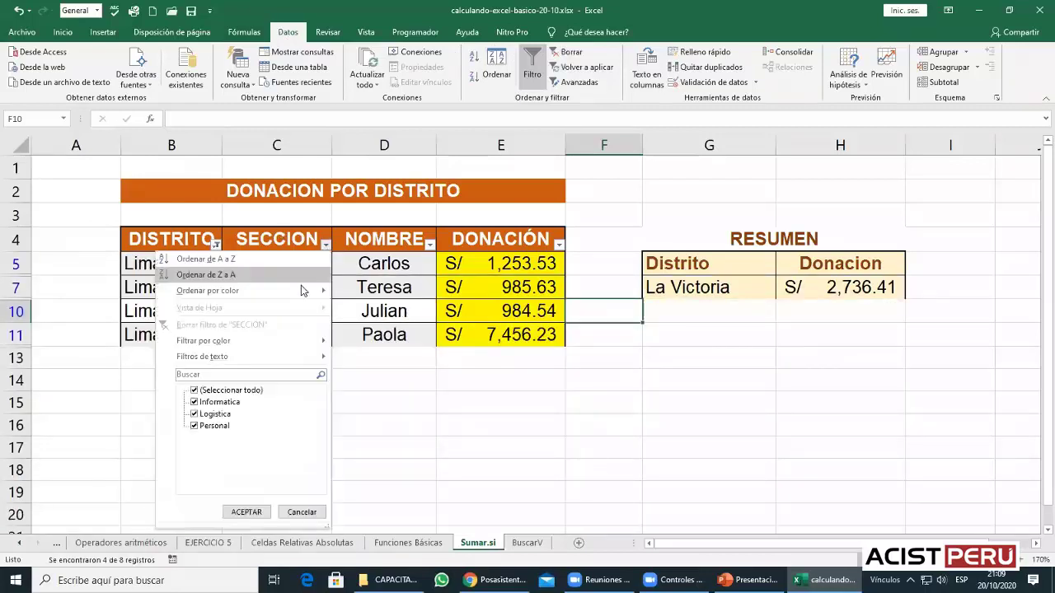
pyautogui.click(195, 390)
pyautogui.click(195, 413)
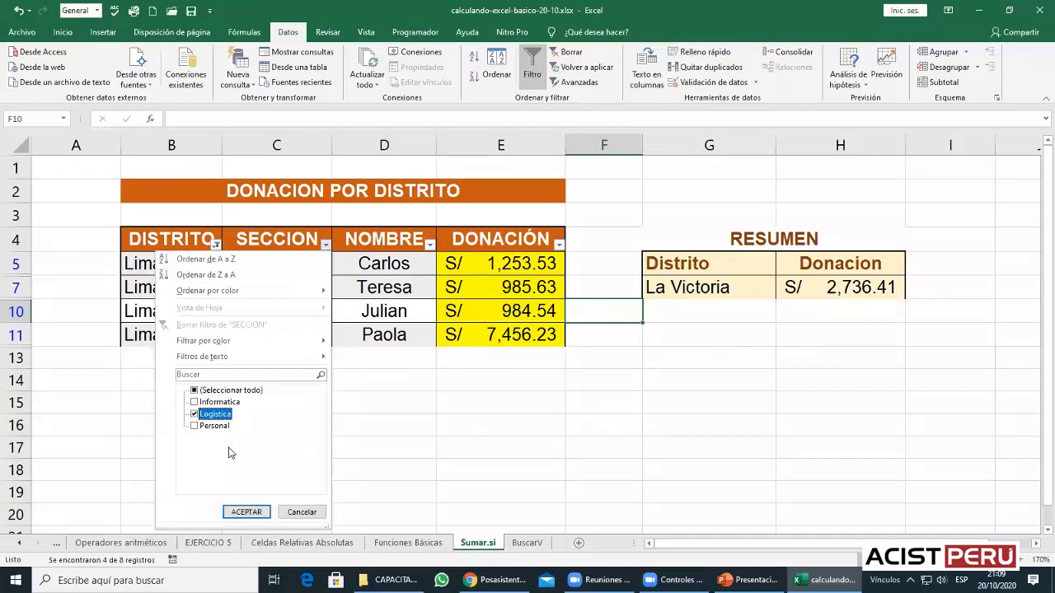
pyautogui.click(245, 511)
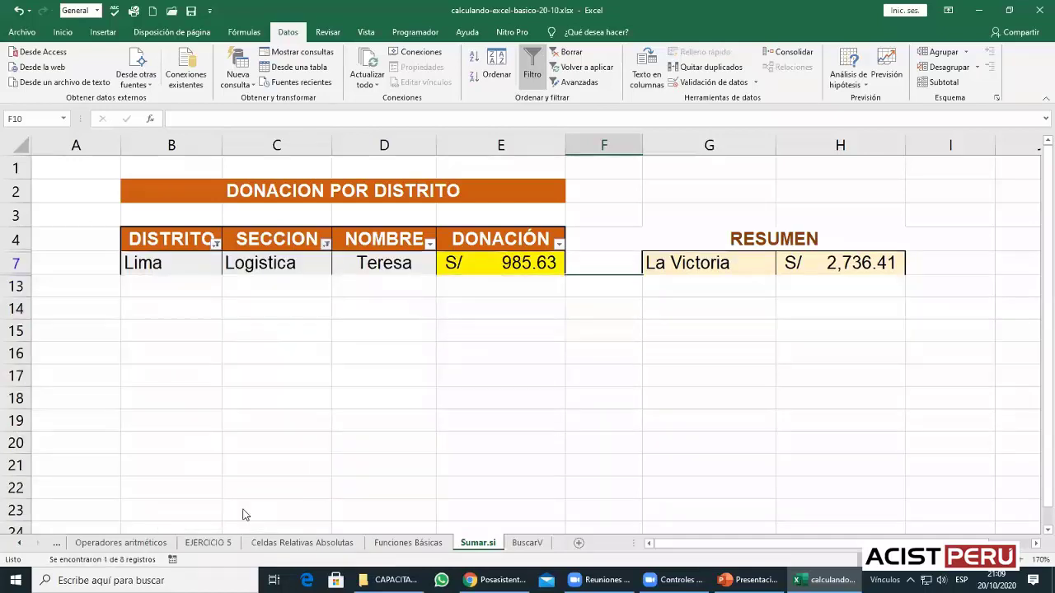
pyautogui.click(302, 264)
pyautogui.click(569, 52)
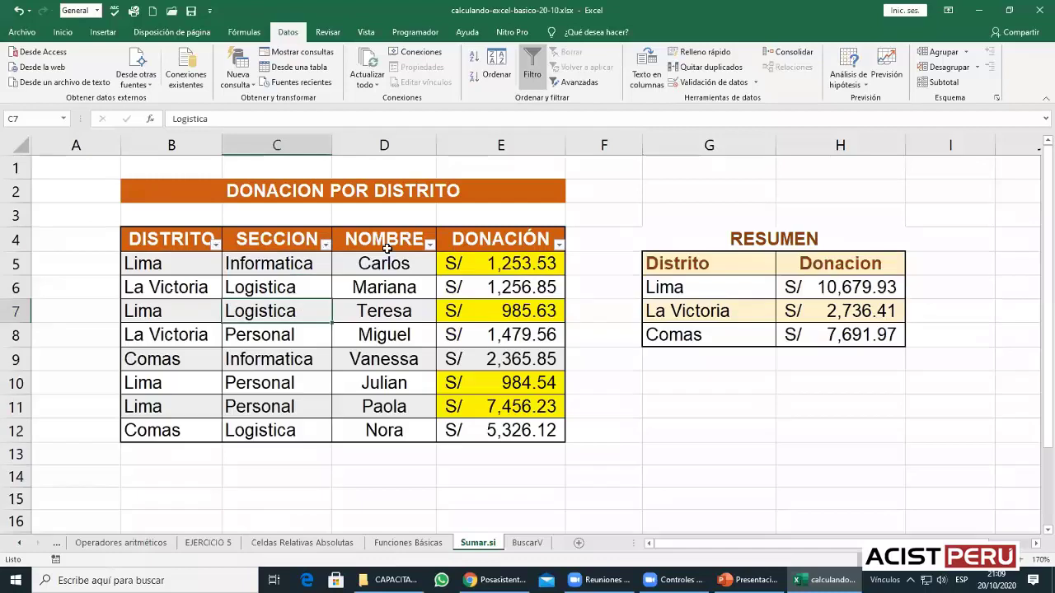
# - Filter the DISTRITO column to show only Comas rows
pyautogui.click(213, 245)
pyautogui.click(83, 402)
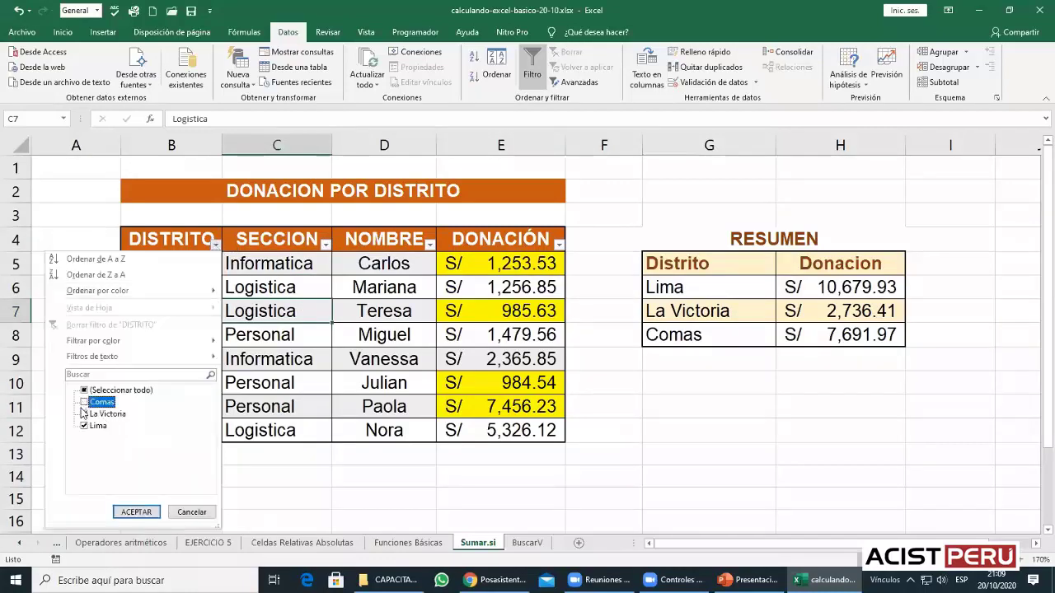
pyautogui.click(83, 426)
pyautogui.click(84, 413)
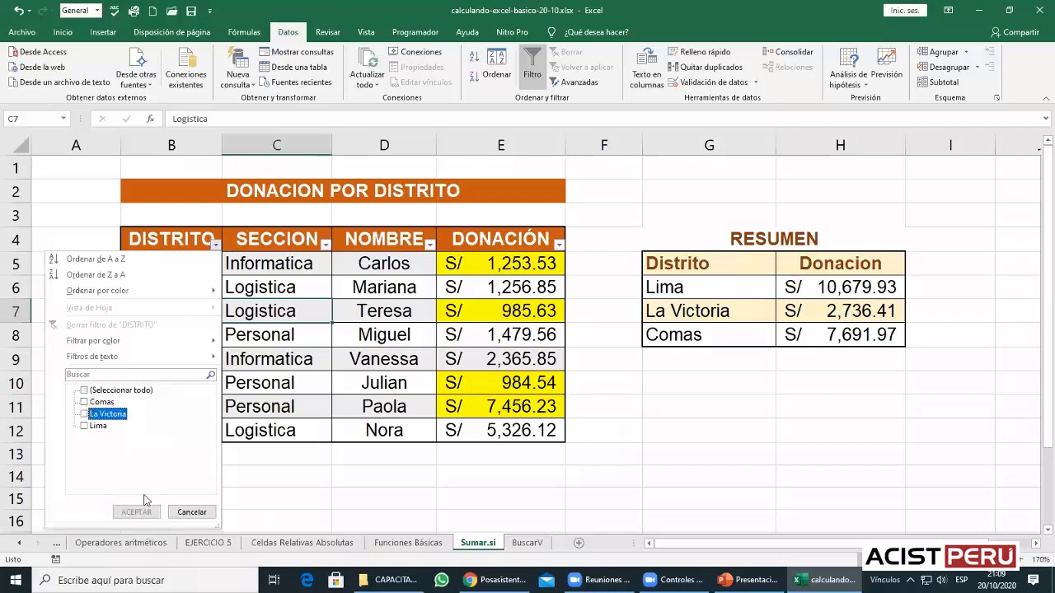
pyautogui.click(83, 401)
pyautogui.click(137, 512)
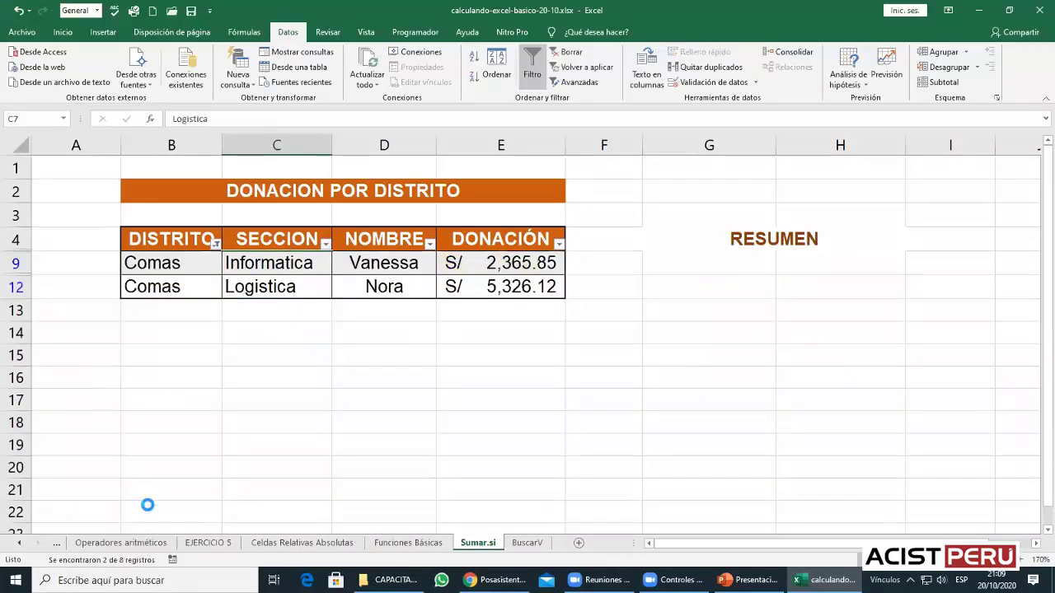
# - Apply a greater-than 3 number filter on DONACIÓN, then clear the filter
pyautogui.click(532, 239)
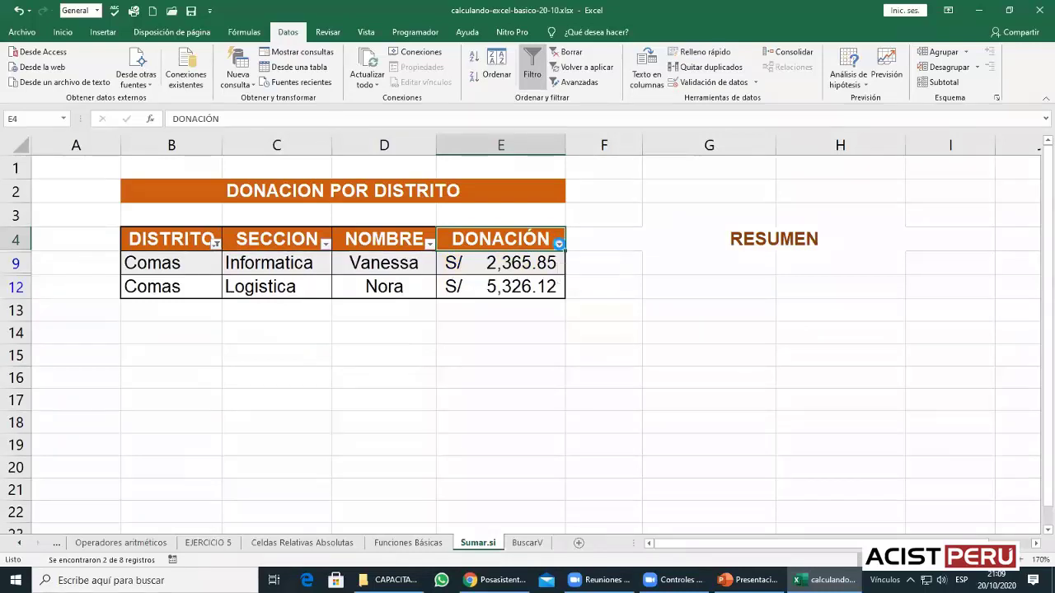
pyautogui.click(559, 244)
pyautogui.moveTo(441, 355)
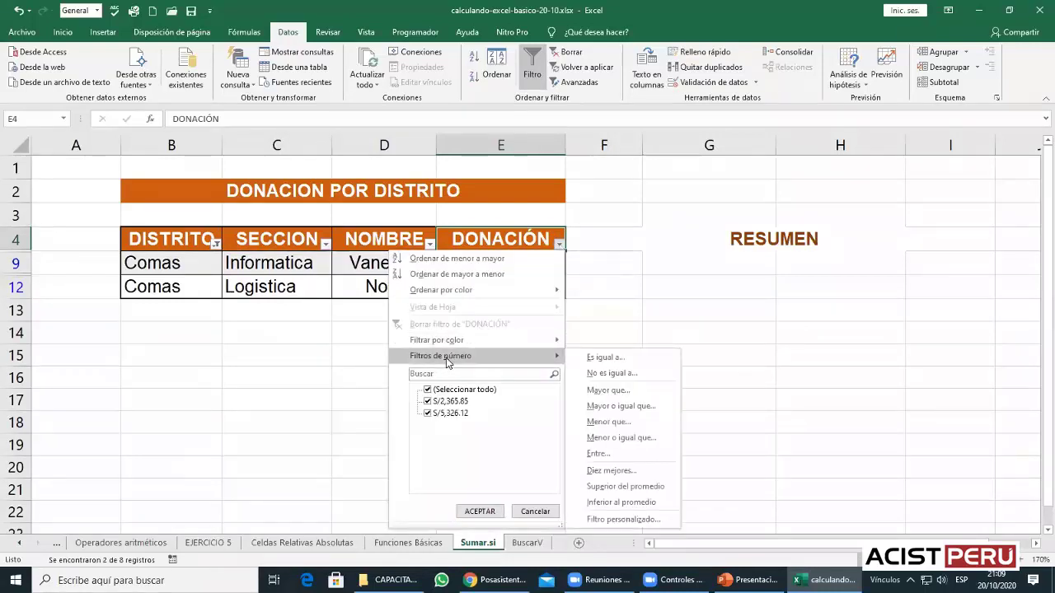
pyautogui.click(614, 391)
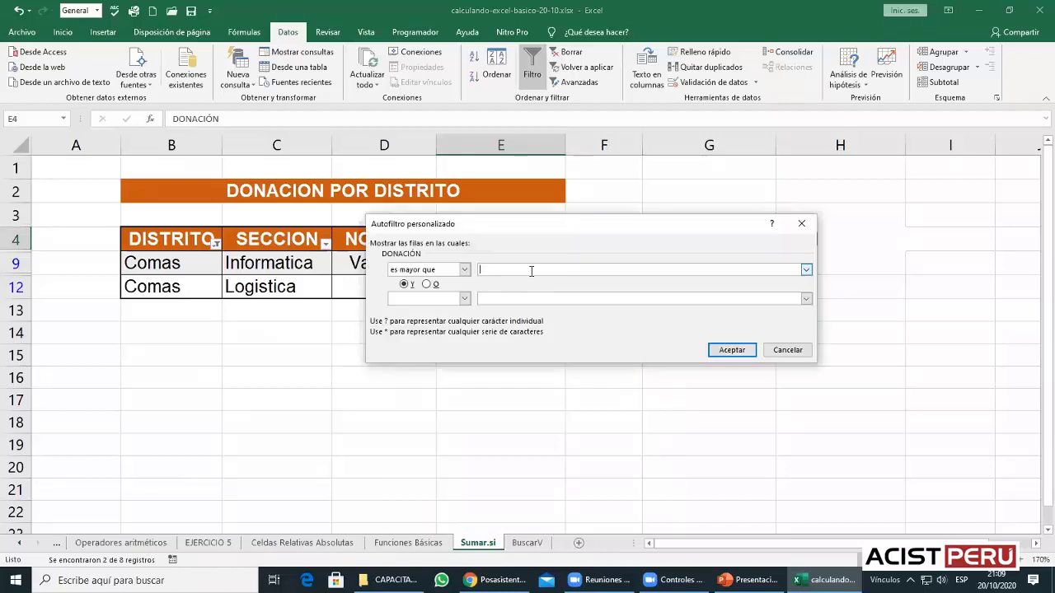
pyautogui.write('3000')
pyautogui.press('Return')
pyautogui.click(612, 331)
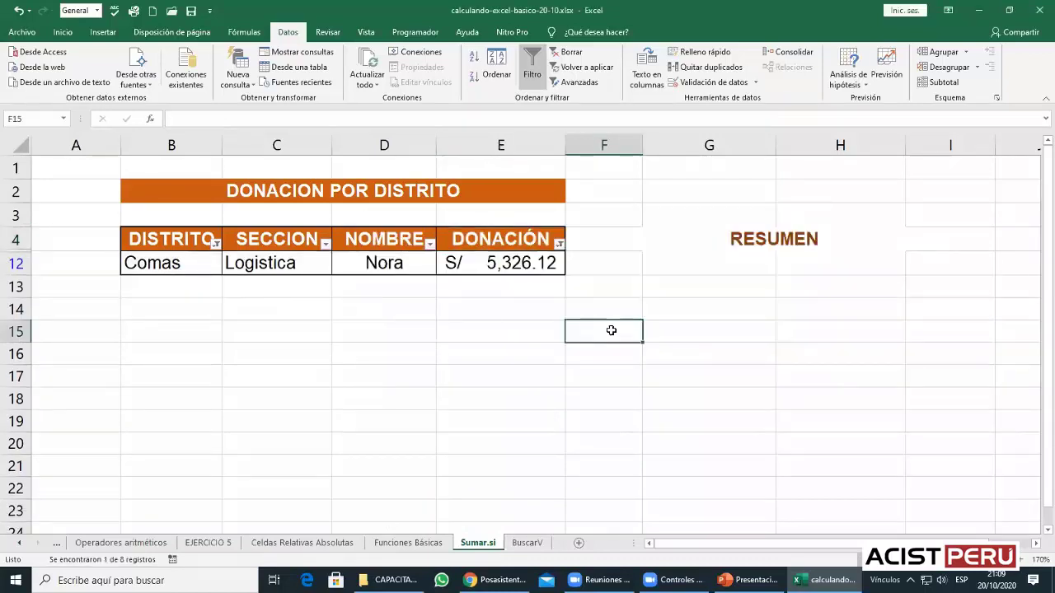
pyautogui.click(504, 262)
pyautogui.click(569, 52)
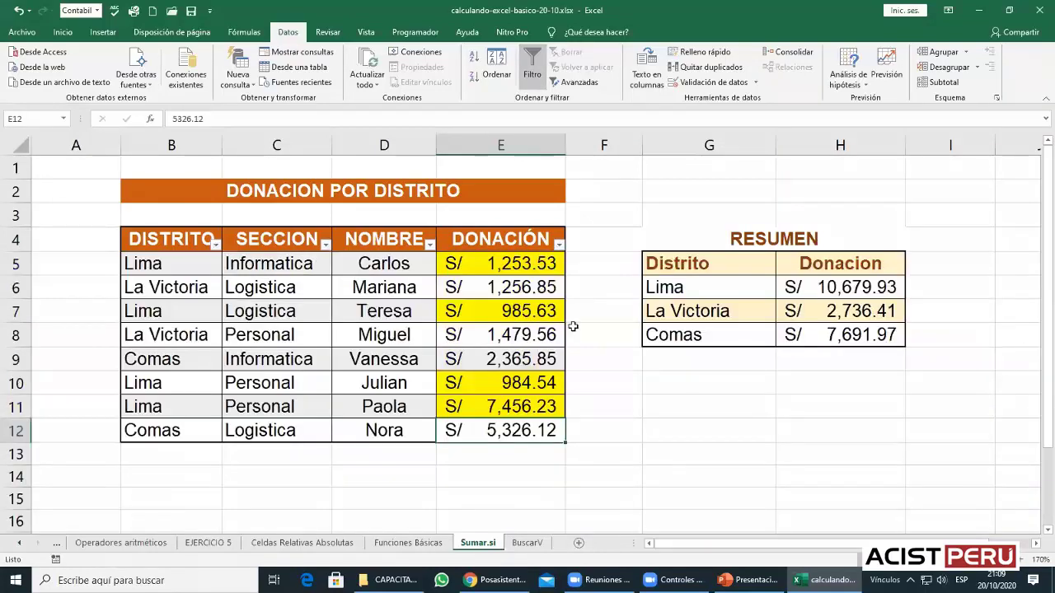
# - Filter DONACIÓN by yellow fill color to show only those donations, then clear the filter
pyautogui.click(646, 371)
pyautogui.click(497, 239)
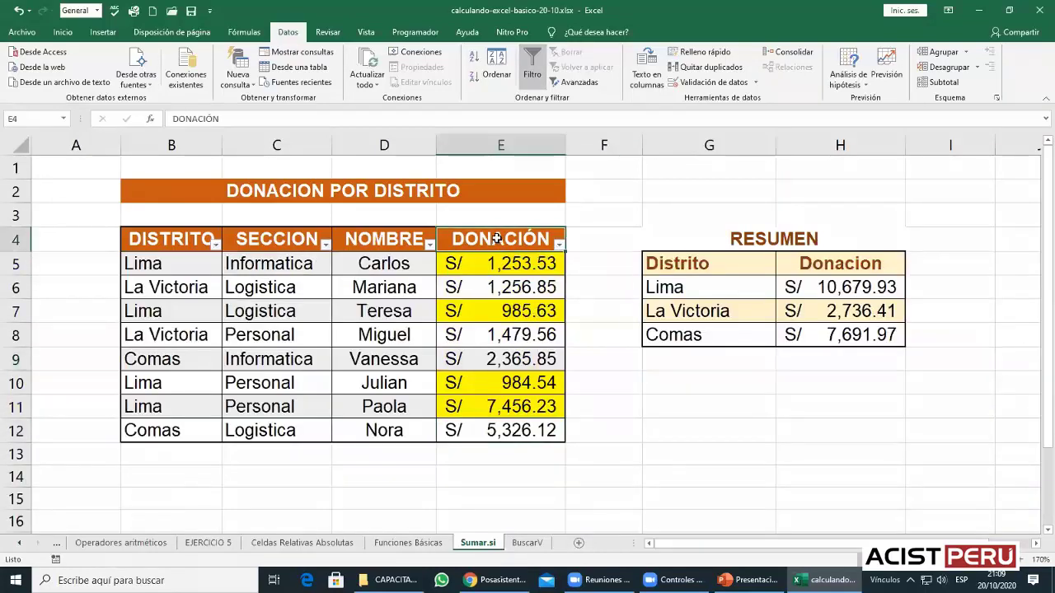
pyautogui.click(502, 262)
pyautogui.click(519, 311)
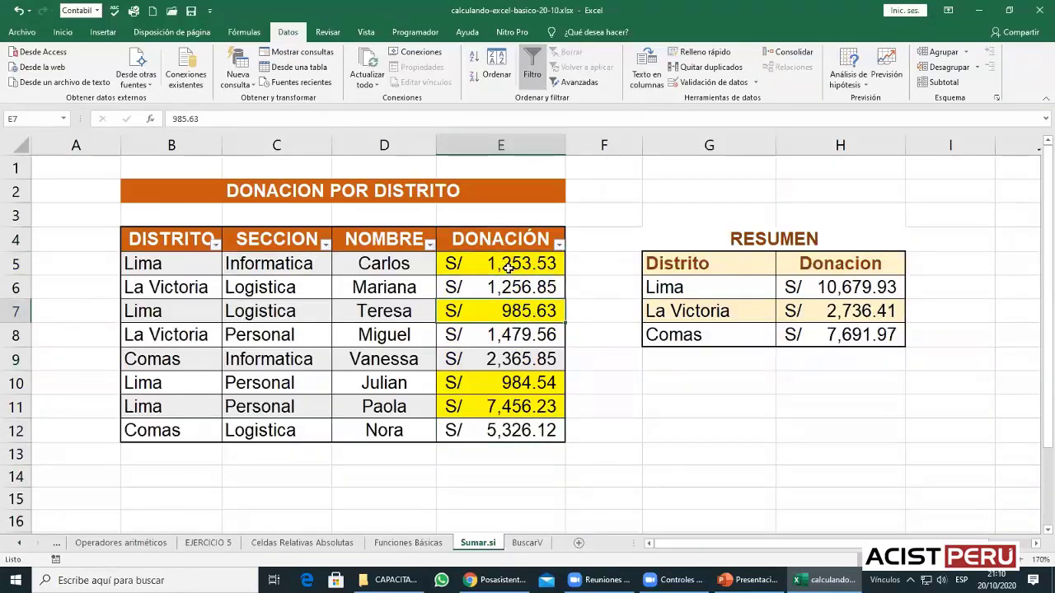
pyautogui.click(559, 244)
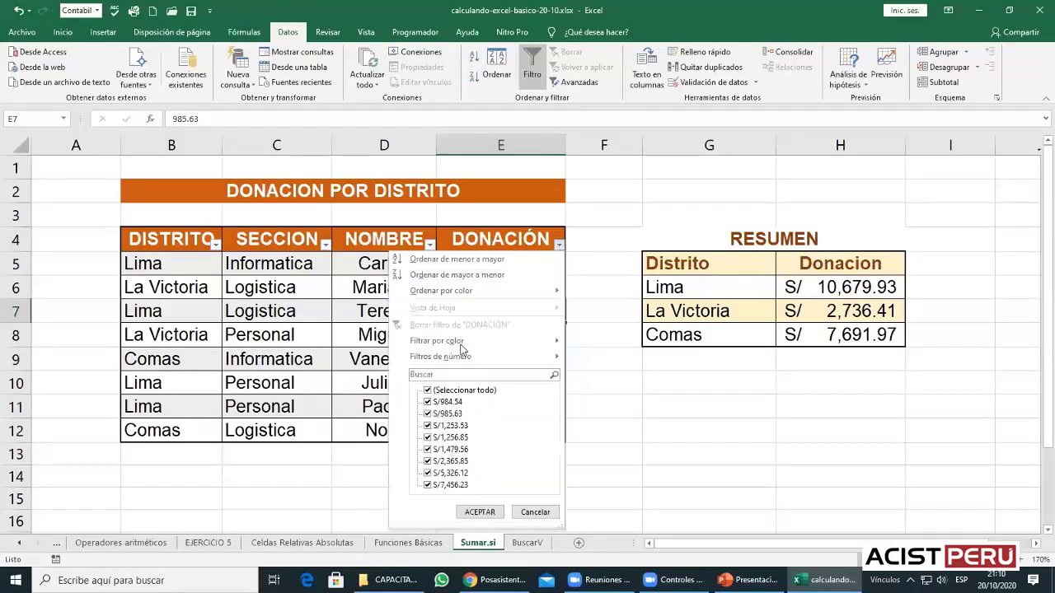
pyautogui.click(625, 362)
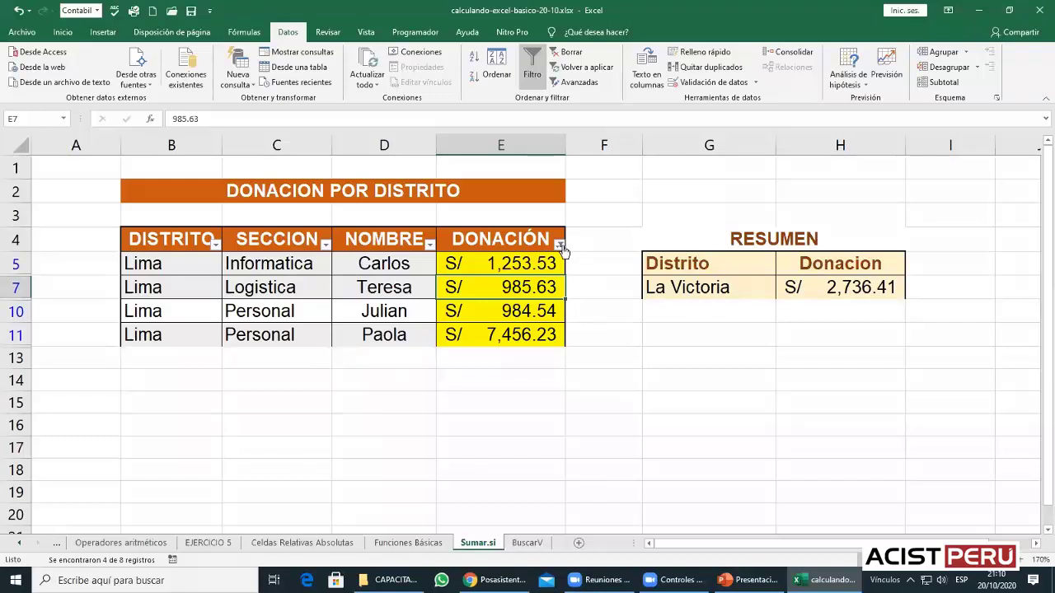
pyautogui.click(569, 51)
pyautogui.click(629, 403)
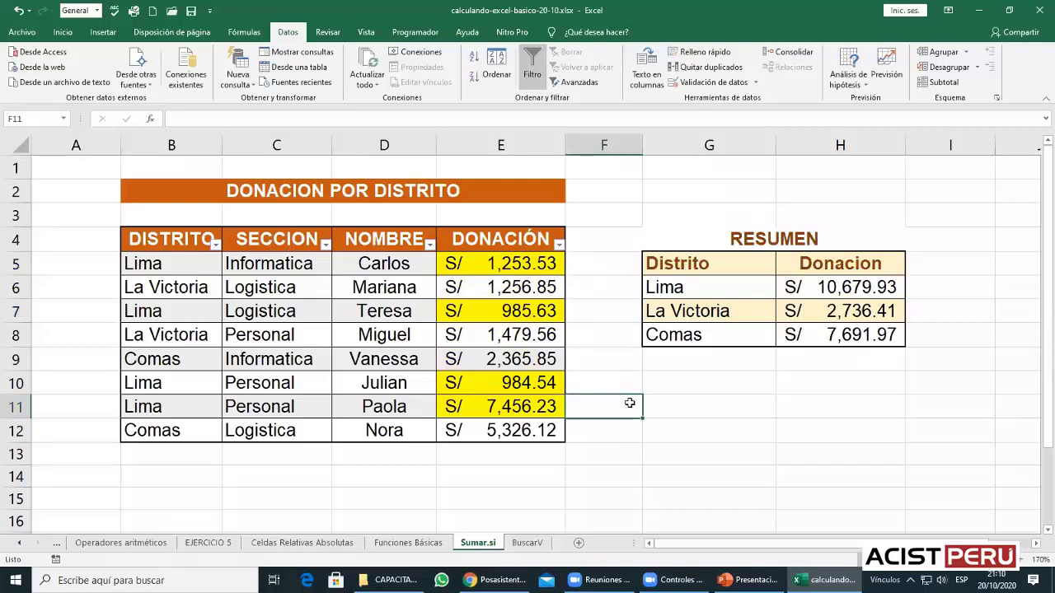
pyautogui.click(313, 543)
# - On Funciones Básicas, select Nota Final cells G4:G7 and open the conditional formatting rules manager
pyautogui.click(406, 543)
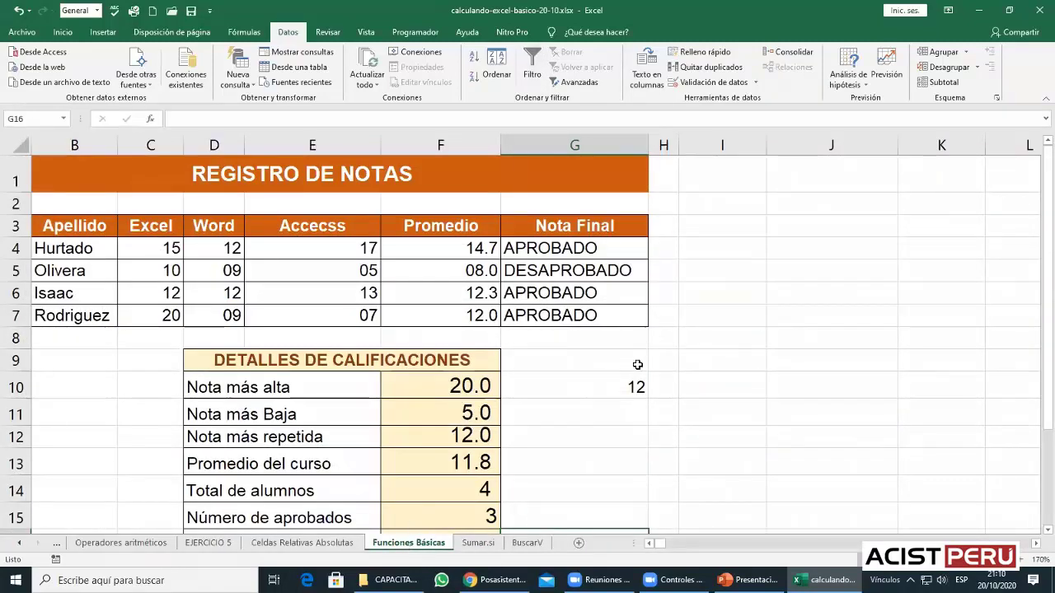
pyautogui.click(636, 363)
pyautogui.moveTo(534, 247); pyautogui.dragTo(592, 322)
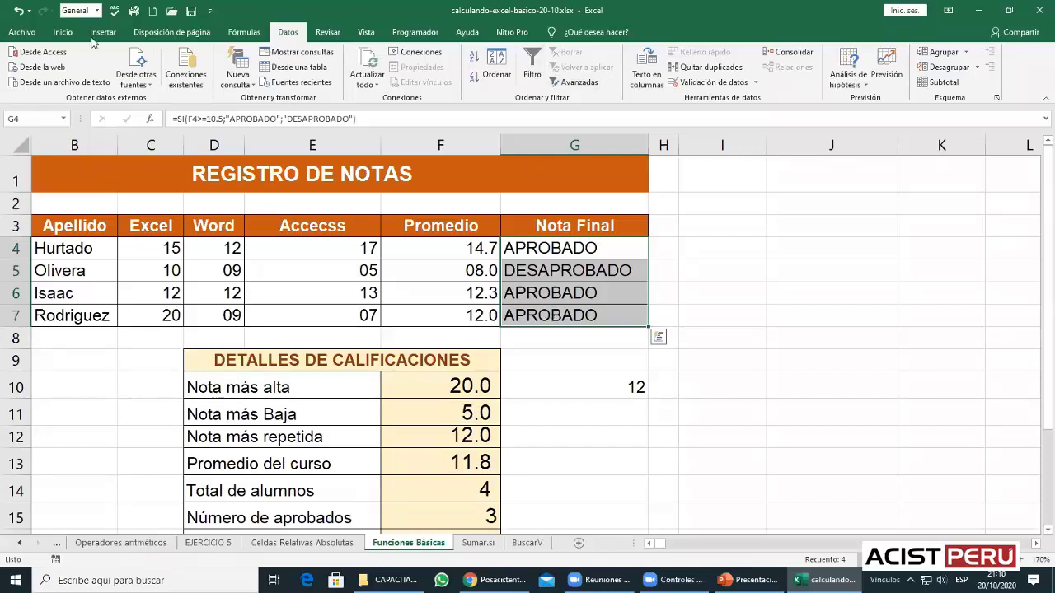
pyautogui.click(62, 31)
pyautogui.click(567, 78)
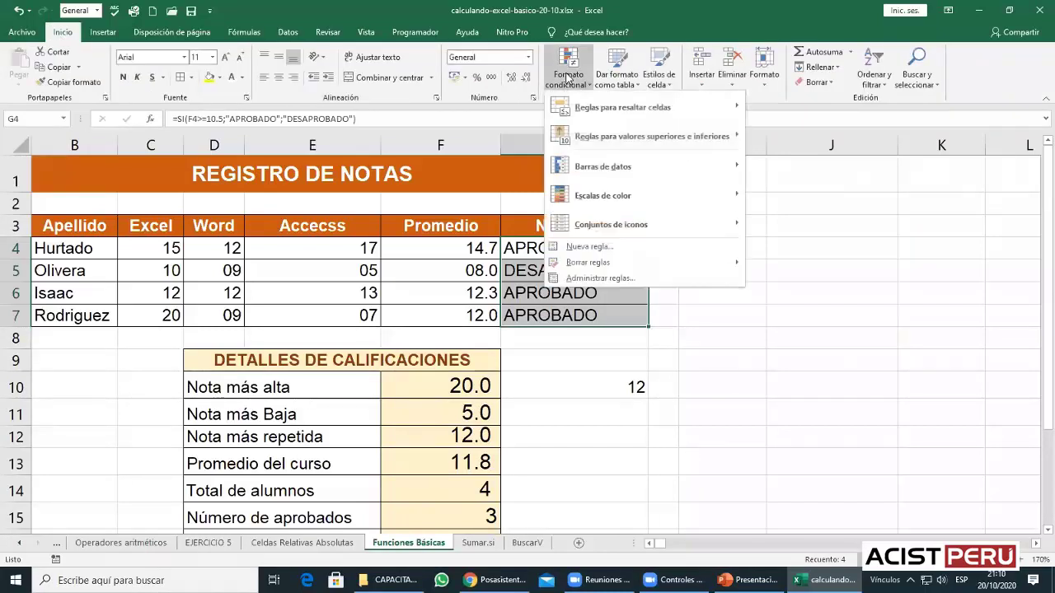
pyautogui.click(602, 278)
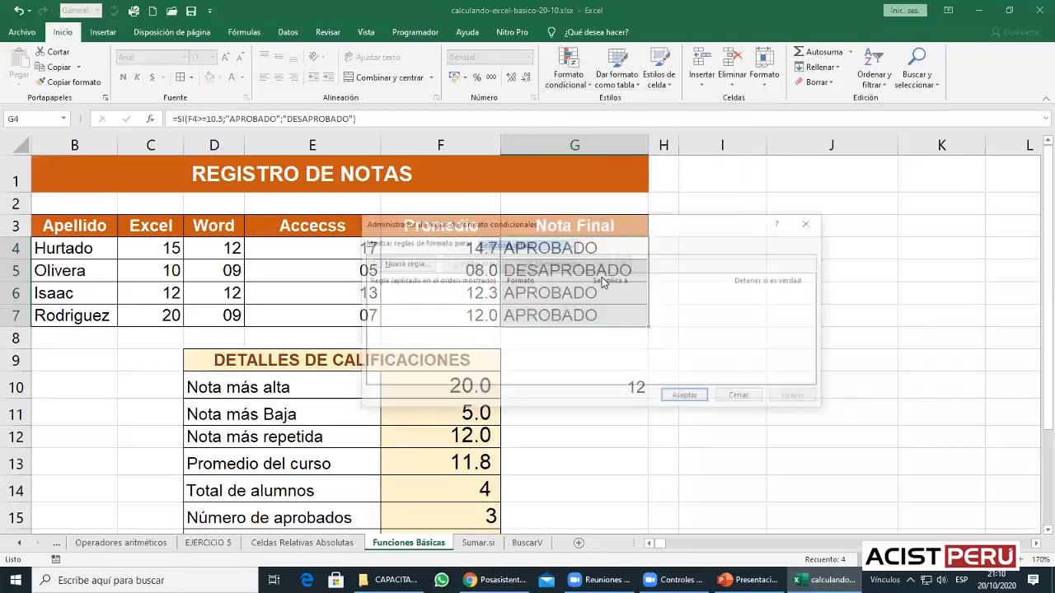
pyautogui.moveTo(557, 224); pyautogui.dragTo(314, 57)
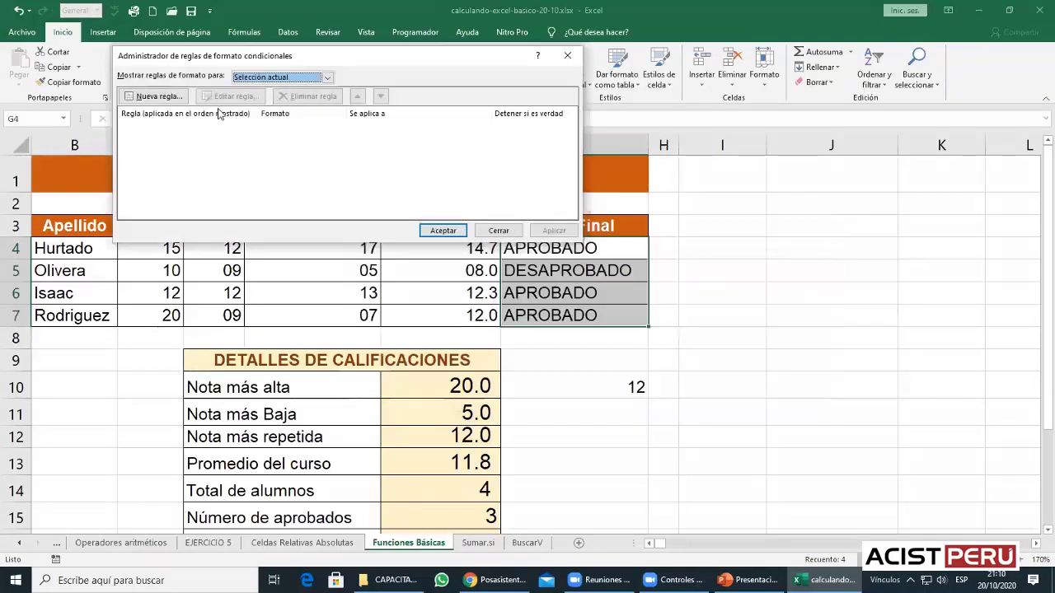
# - Add a rule giving cell values greater than or equal to 10.5 a blue fill
pyautogui.click(151, 97)
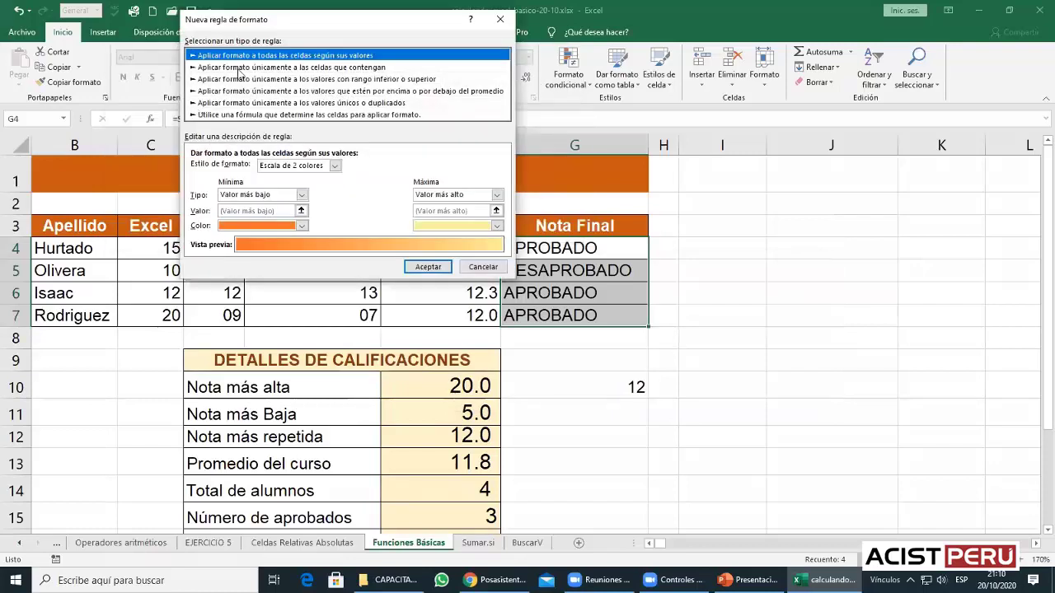
pyautogui.click(239, 67)
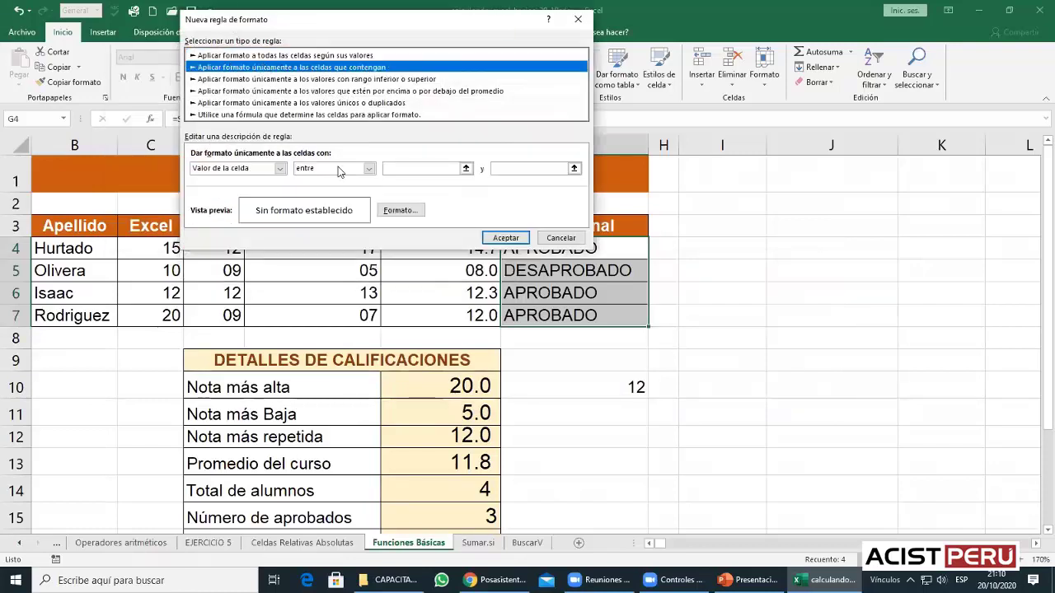
pyautogui.click(278, 169)
pyautogui.click(328, 169)
pyautogui.click(328, 169)
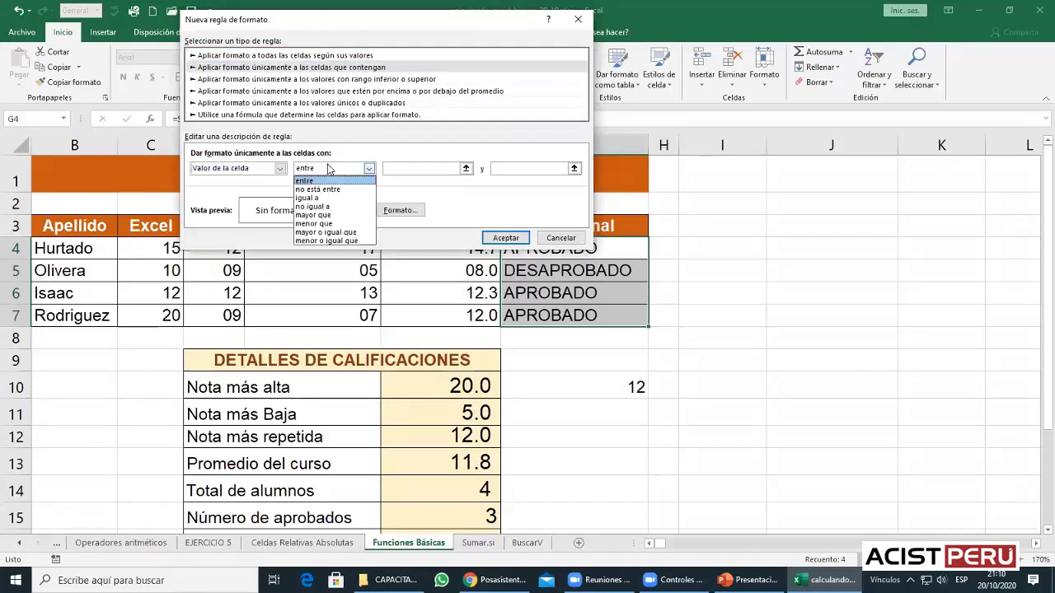
pyautogui.click(324, 215)
pyautogui.click(343, 172)
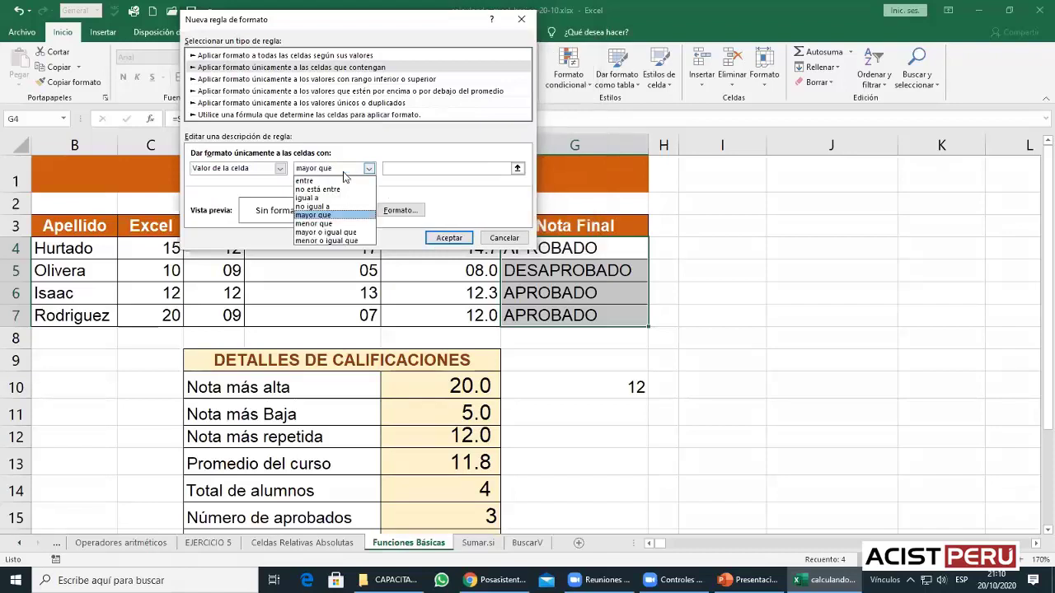
pyautogui.click(325, 231)
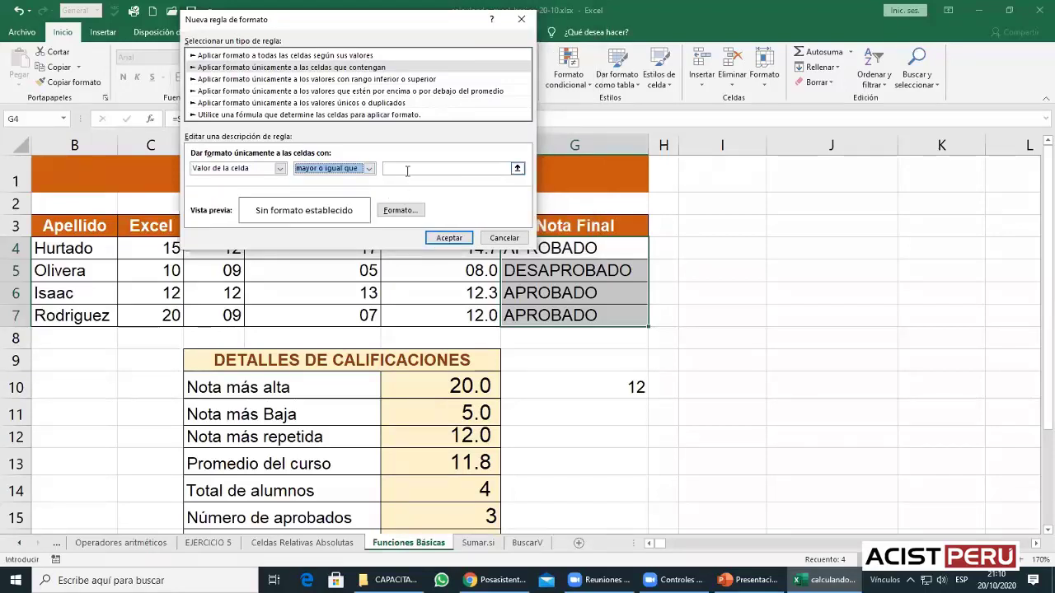
pyautogui.click(406, 170)
pyautogui.write('5')
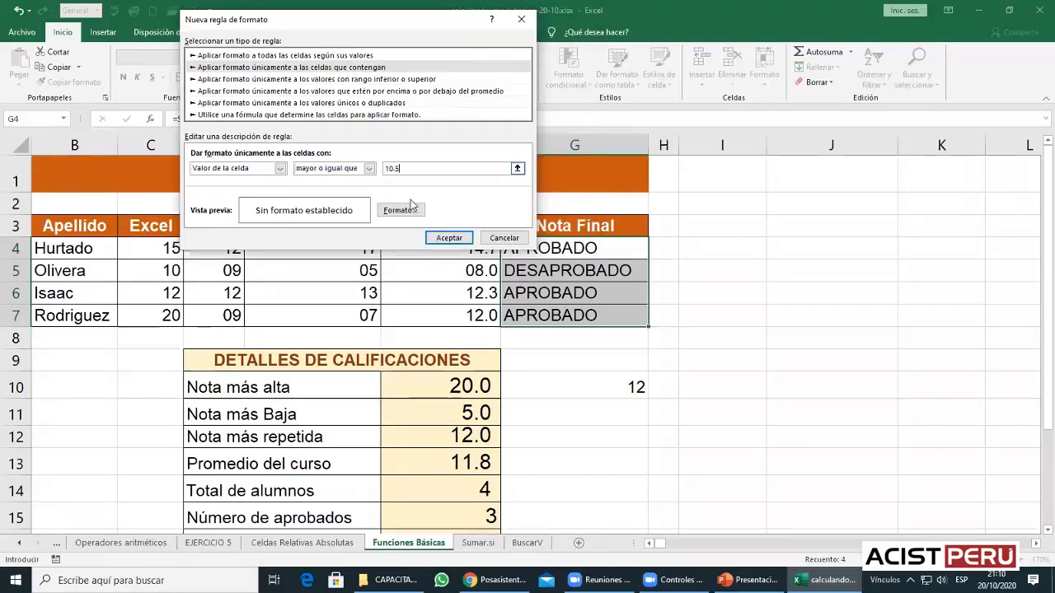
pyautogui.click(401, 210)
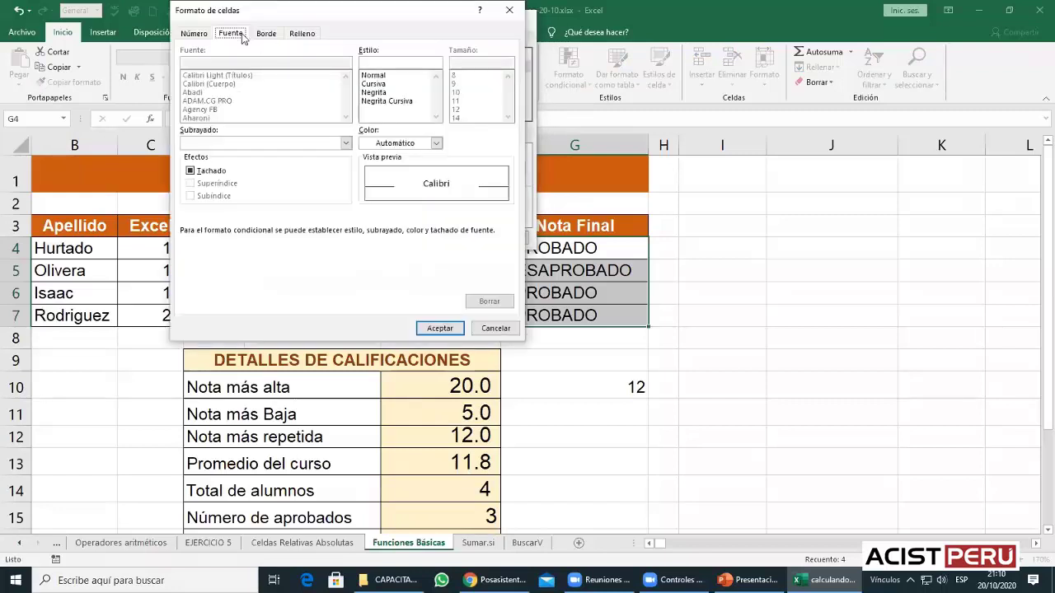
pyautogui.click(303, 34)
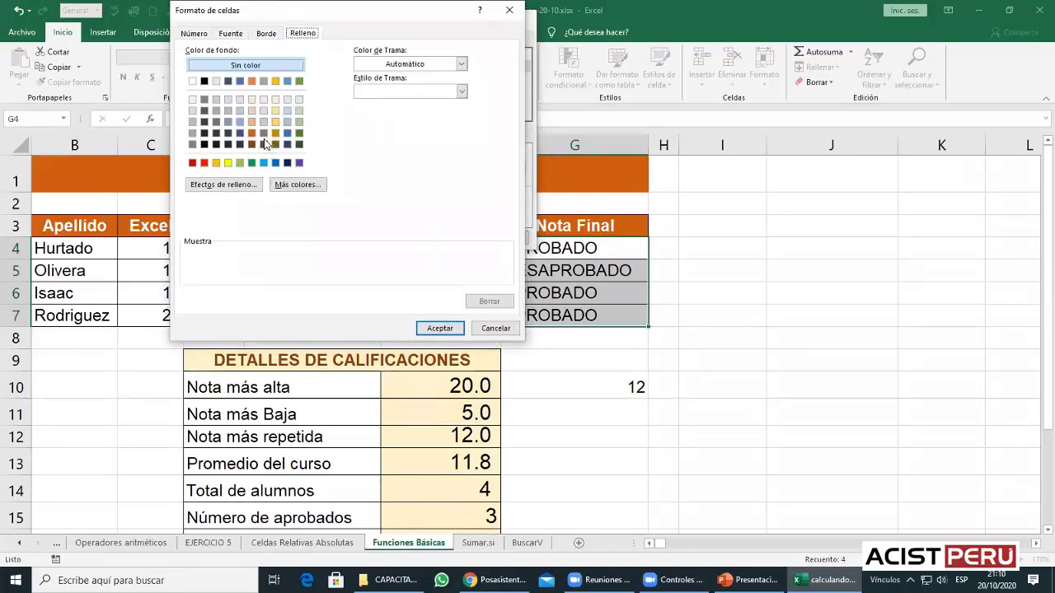
pyautogui.click(264, 163)
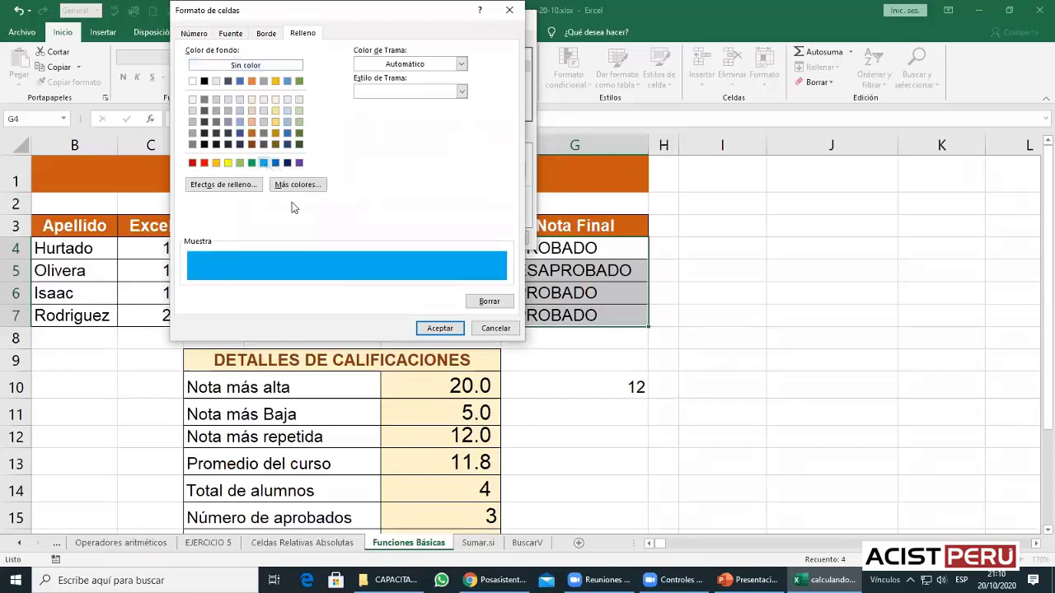
pyautogui.click(440, 328)
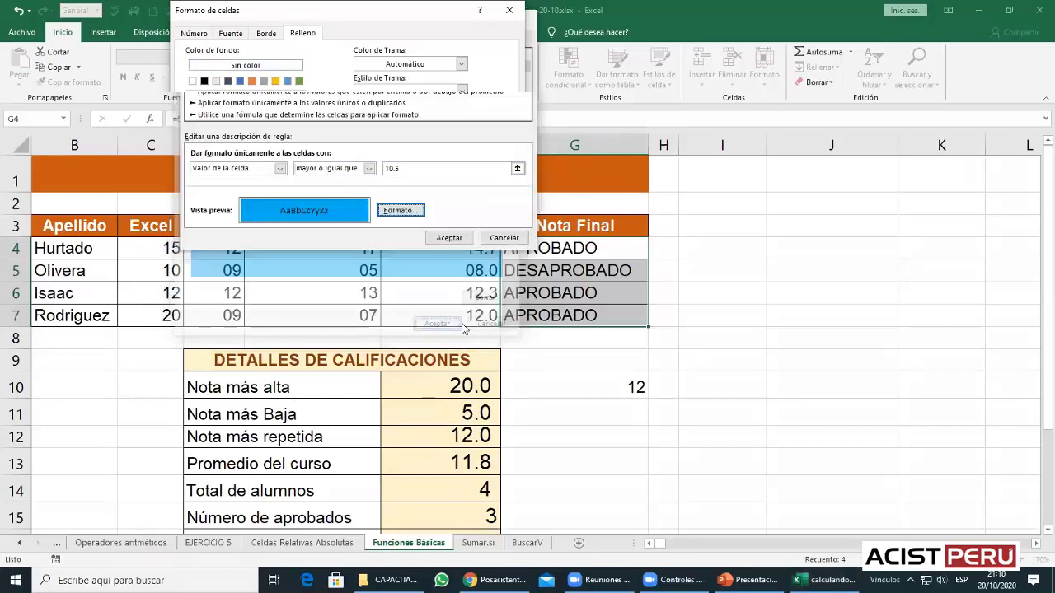
pyautogui.click(441, 239)
# - Add a second rule filling values below 10.5 light orange, and apply both rules
pyautogui.click(158, 97)
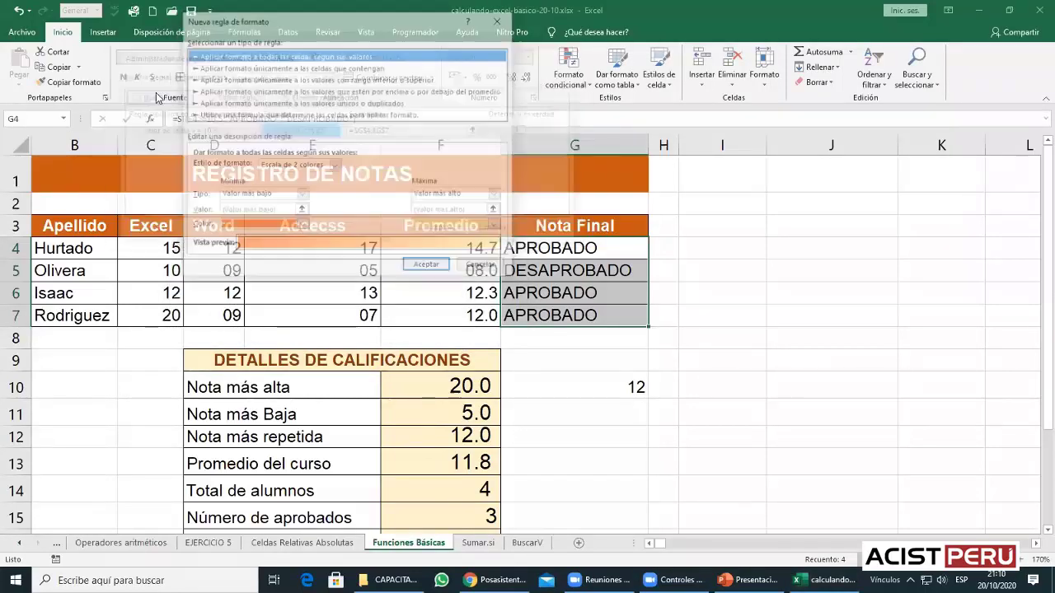
pyautogui.click(264, 69)
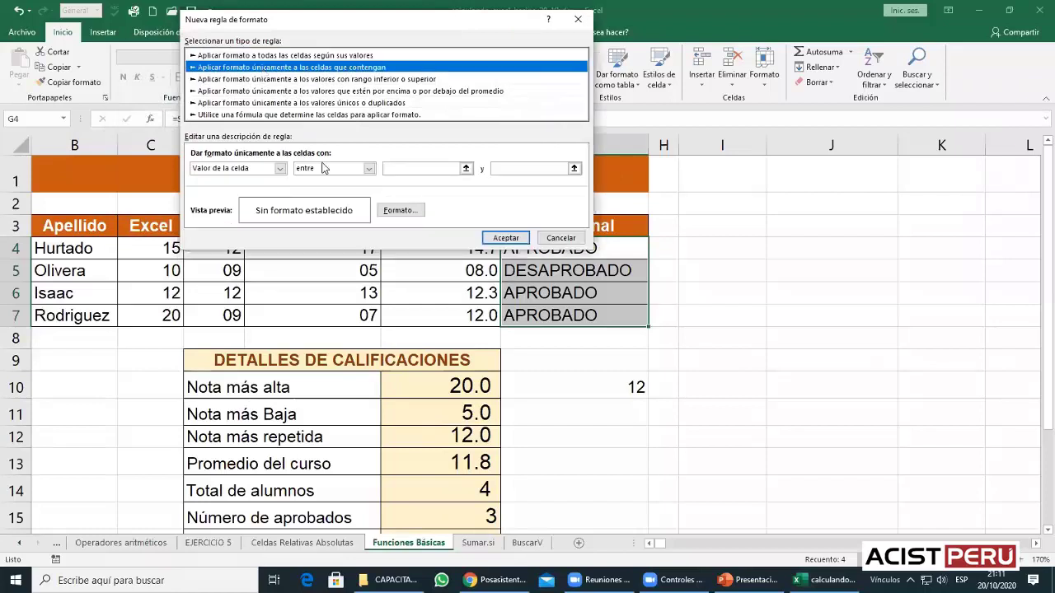
pyautogui.click(324, 168)
pyautogui.click(326, 223)
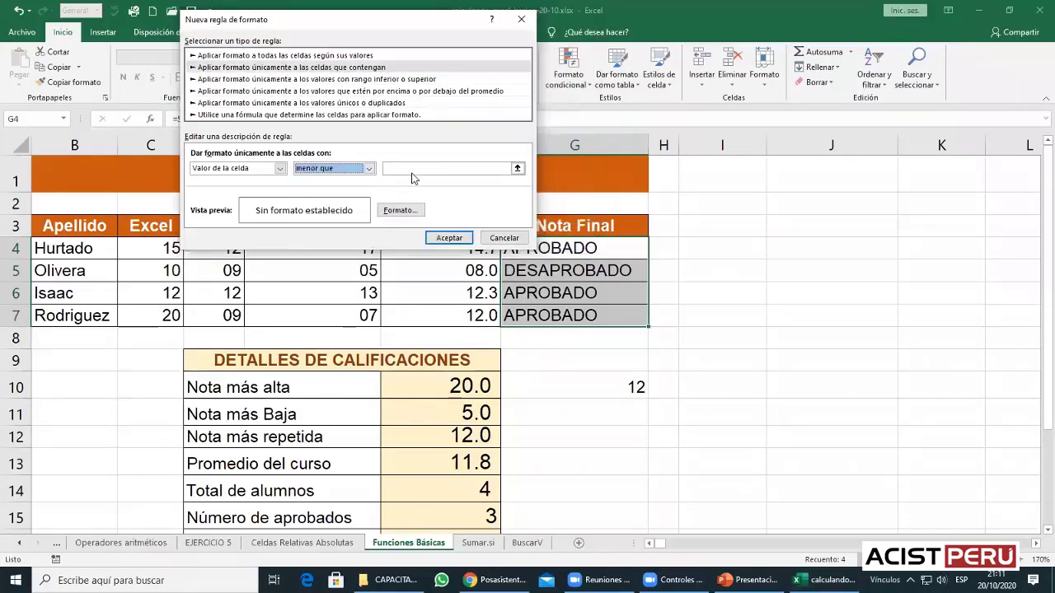
pyautogui.click(414, 170)
pyautogui.write('.5')
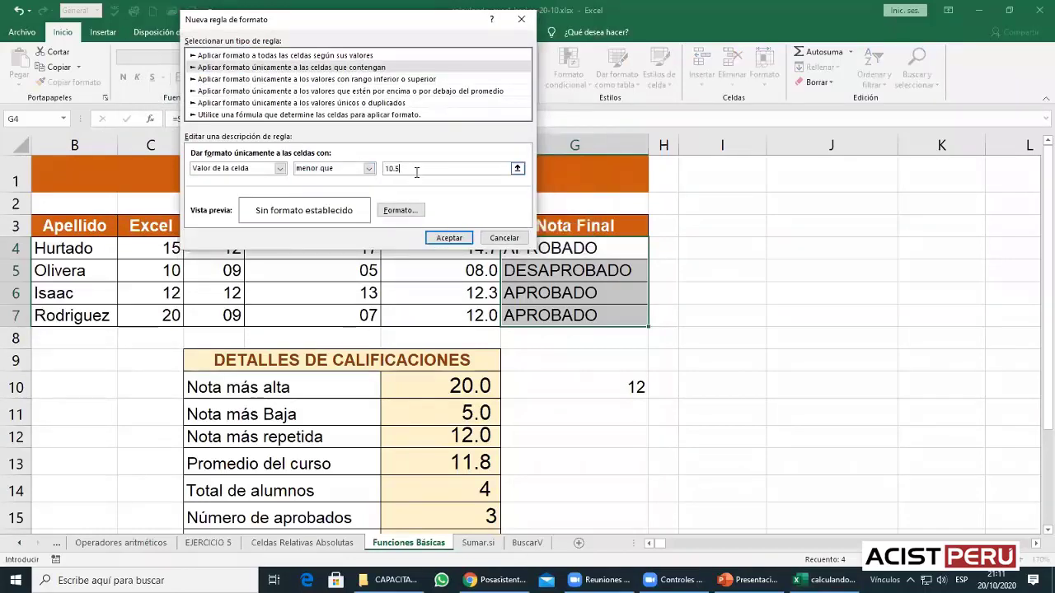
pyautogui.click(401, 210)
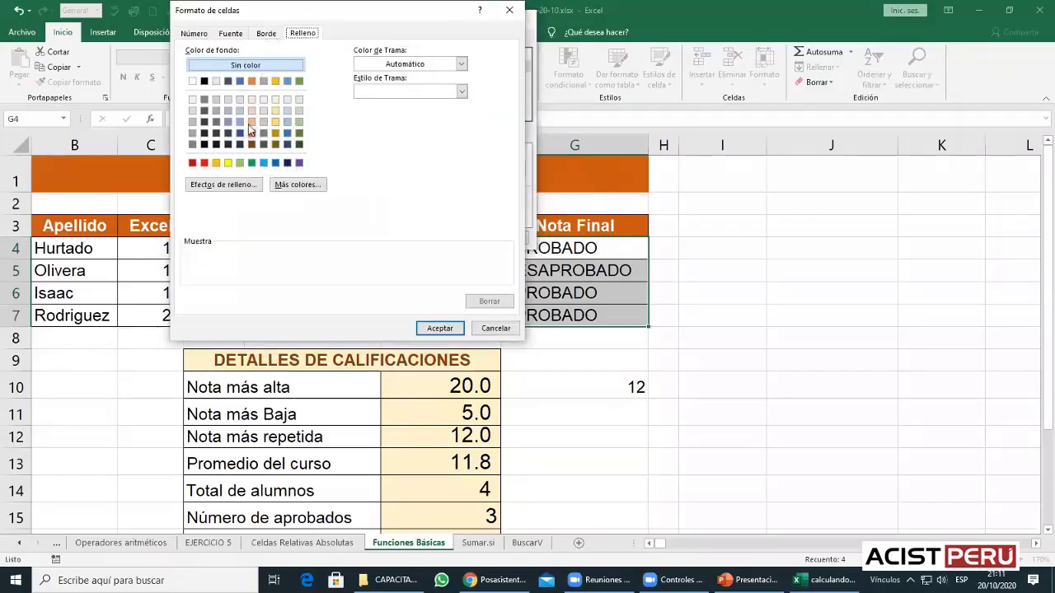
pyautogui.click(251, 122)
pyautogui.click(451, 326)
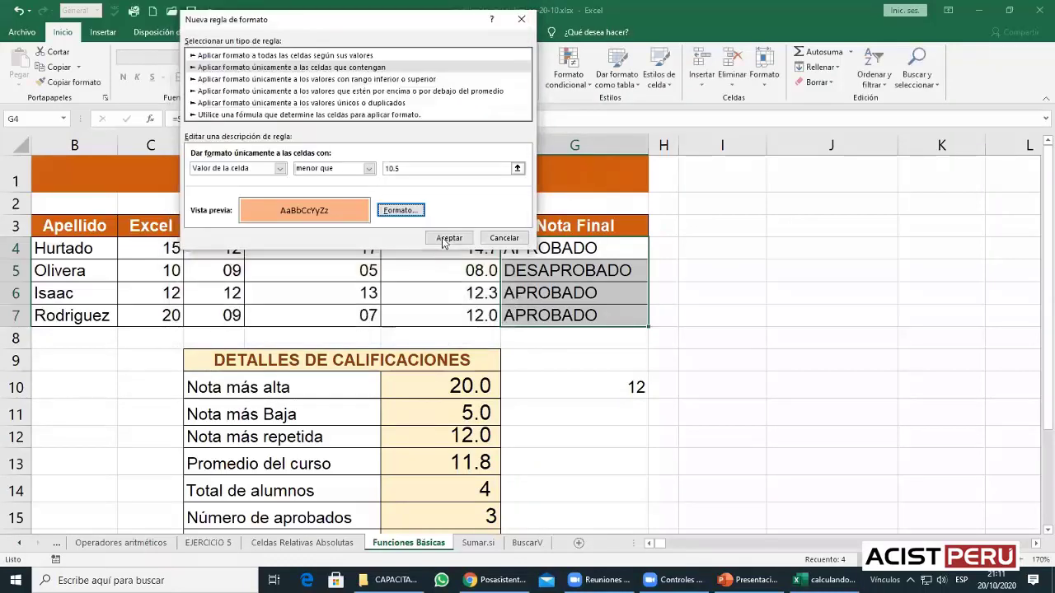
pyautogui.click(445, 239)
pyautogui.click(424, 229)
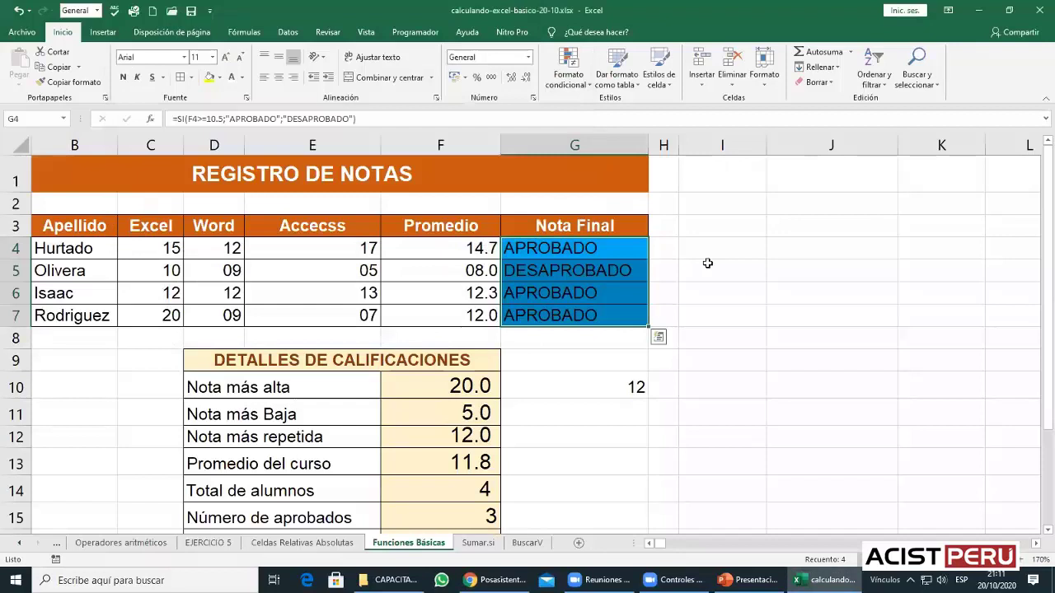
# - Use Copiar formato to paint G4:G7's blue/orange conditional fills onto Promedio cells F4:F7
pyautogui.click(707, 263)
pyautogui.moveTo(552, 248); pyautogui.dragTo(587, 311)
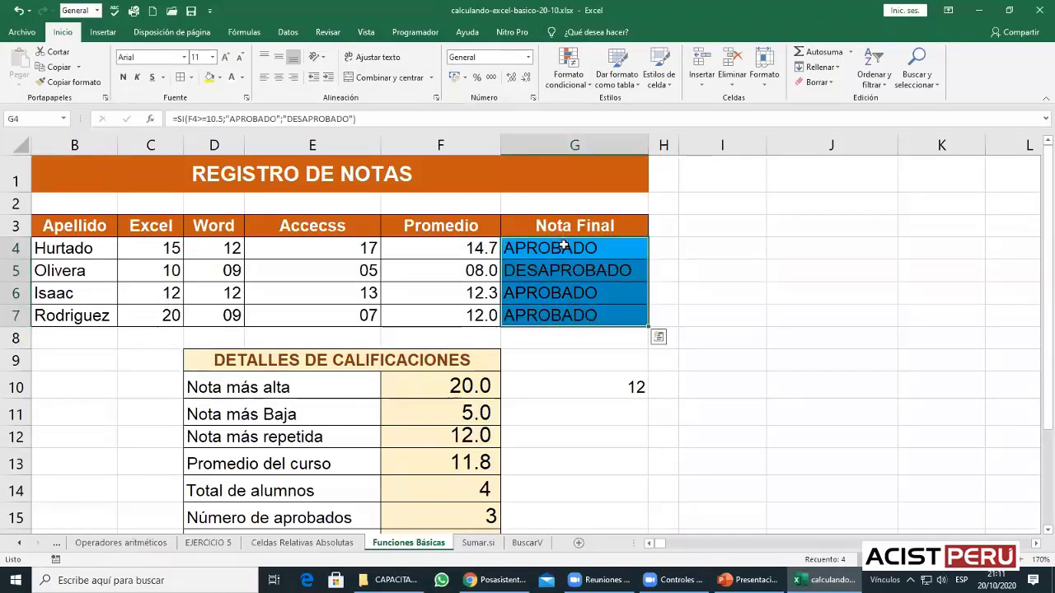
pyautogui.click(561, 253)
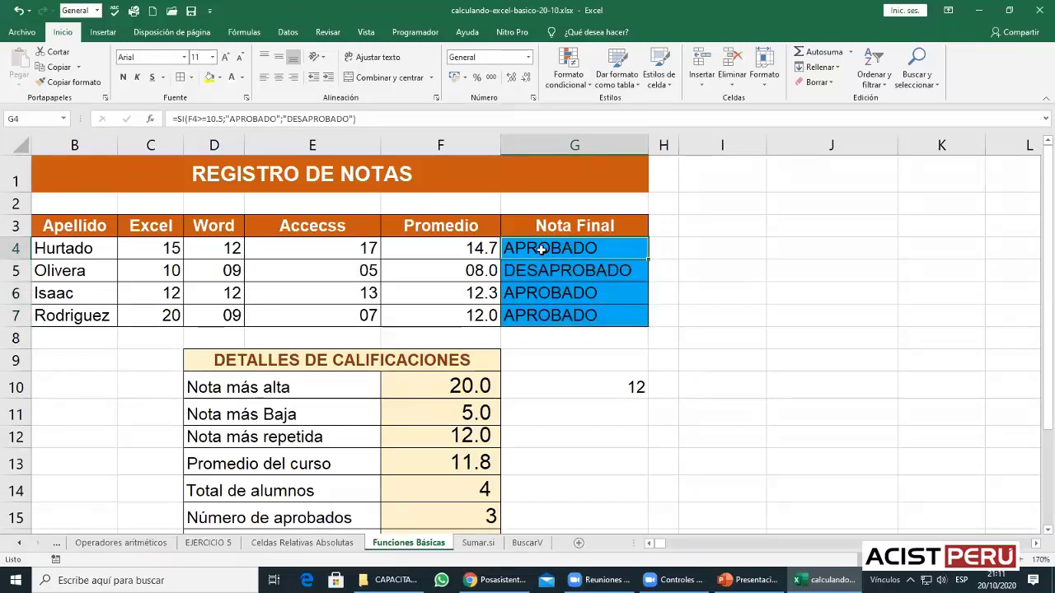
pyautogui.click(69, 81)
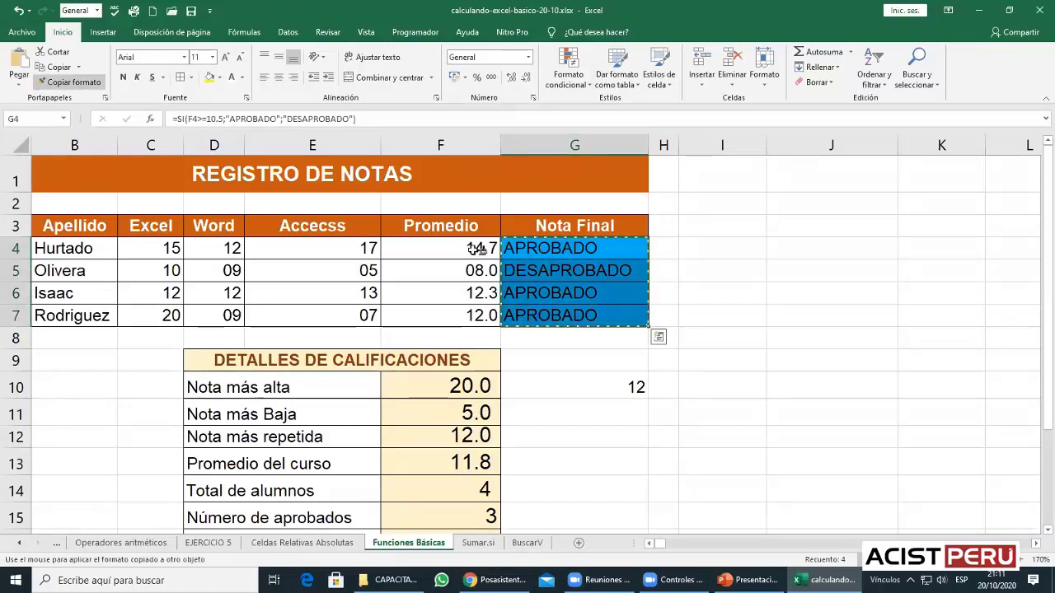
pyautogui.moveTo(461, 248); pyautogui.dragTo(466, 316)
pyautogui.click(664, 270)
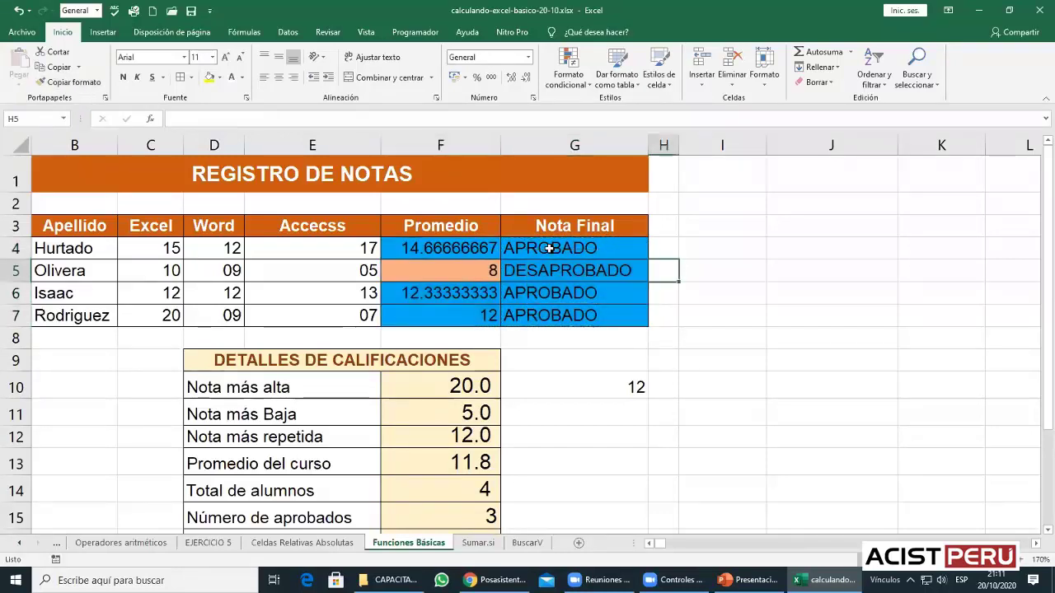
pyautogui.moveTo(549, 247); pyautogui.dragTo(577, 313)
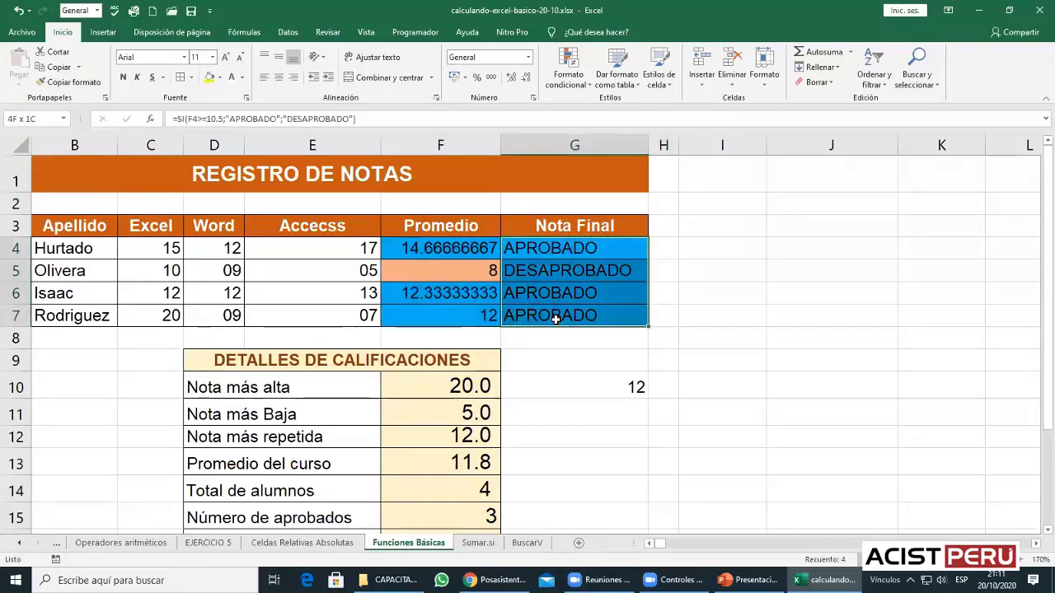
# - Change the first Nota Final rule to 'igual a' APROBADO
pyautogui.click(569, 70)
pyautogui.click(624, 280)
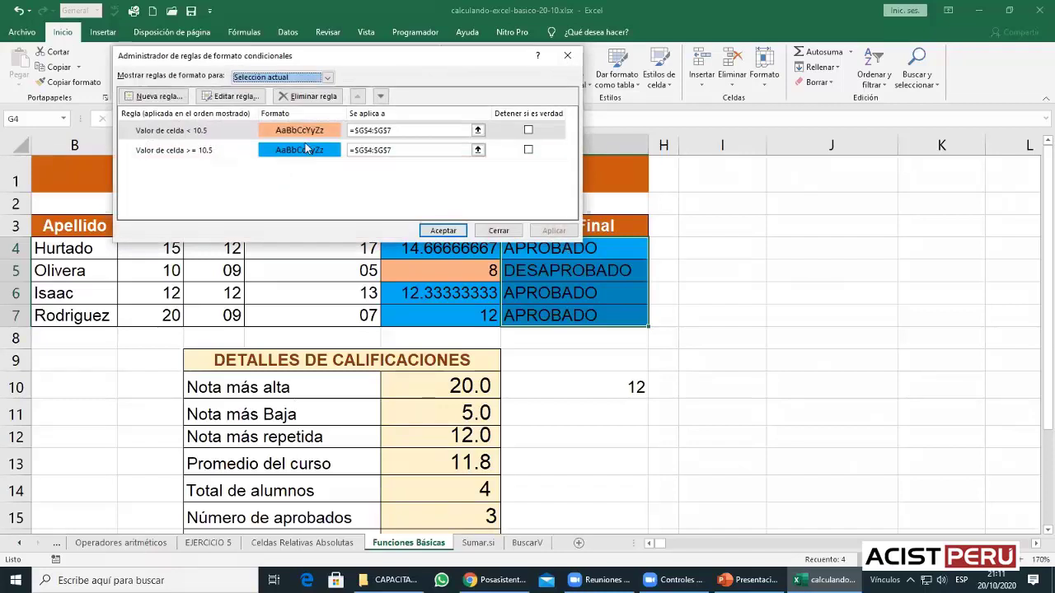
pyautogui.click(297, 131)
pyautogui.doubleClick(296, 130)
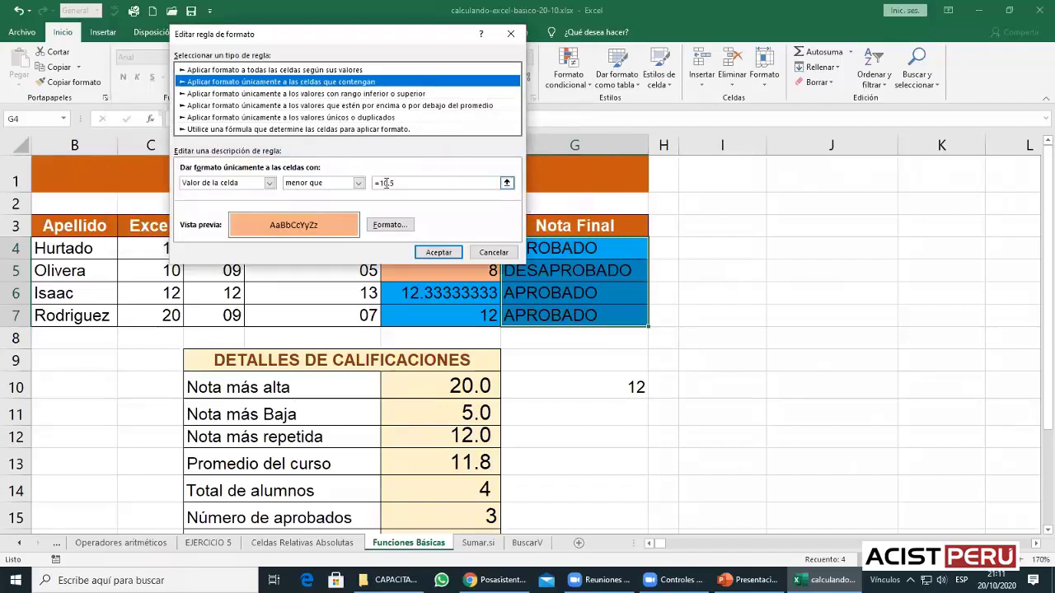
pyautogui.click(321, 181)
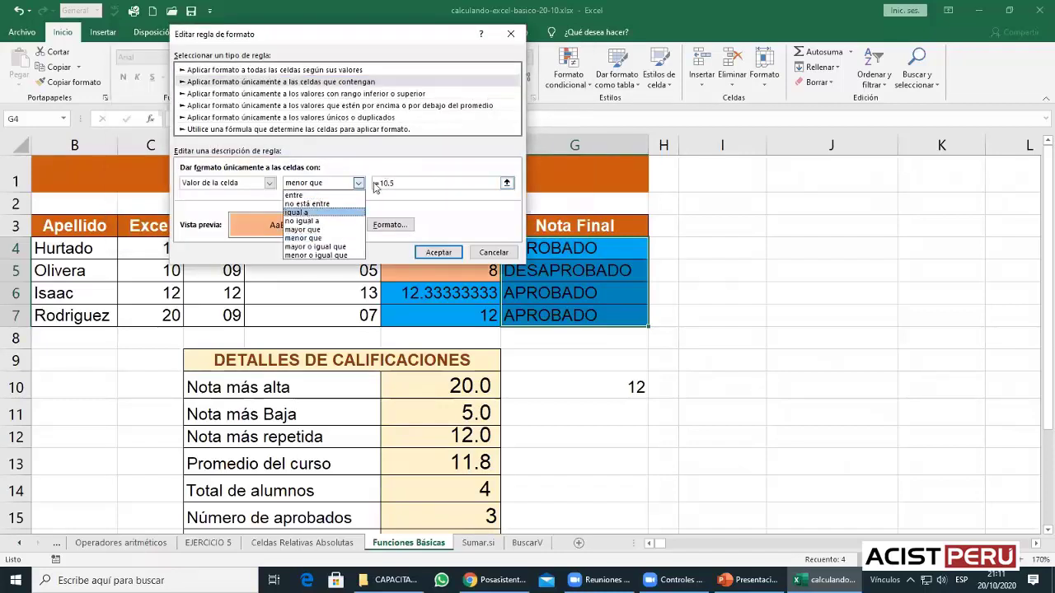
pyautogui.click(307, 217)
pyautogui.tripleClick(410, 183)
pyautogui.write('A')
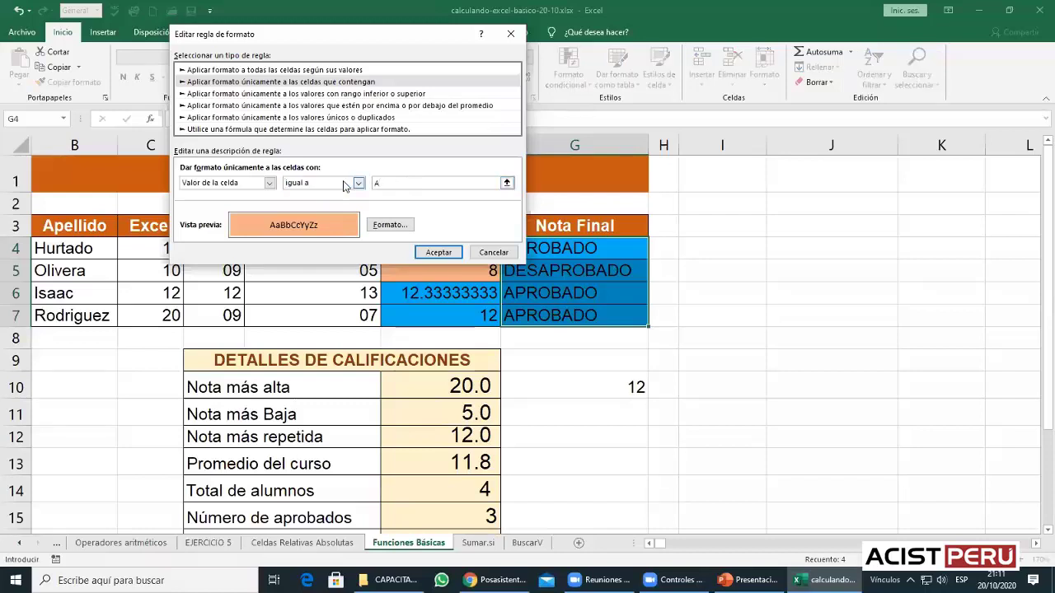
pyautogui.write('PROBADO')
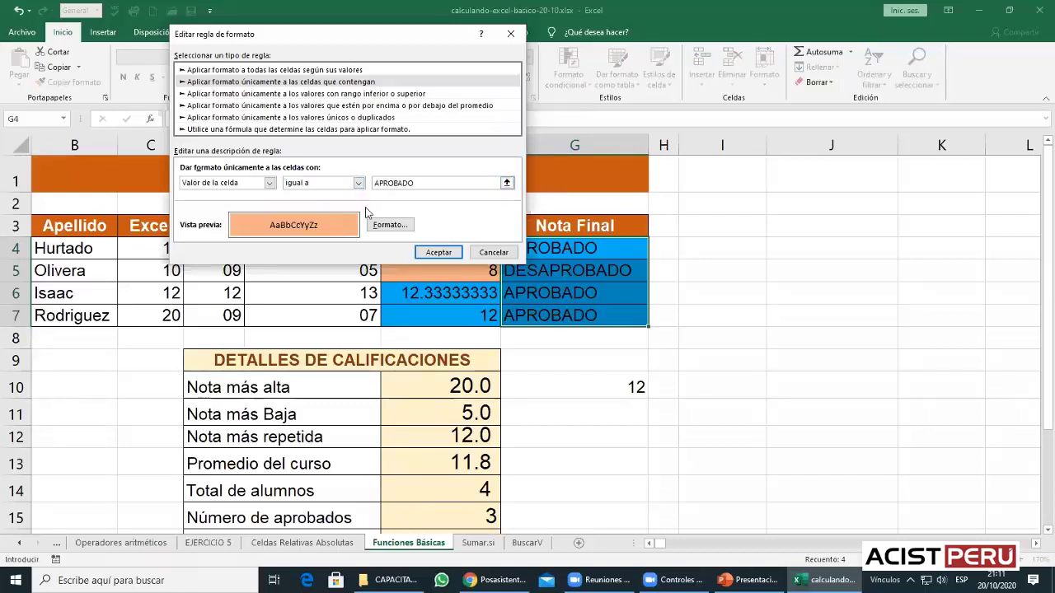
pyautogui.click(438, 252)
# - Change the second rule to 'igual a' DESAPROBADO and apply the edited rules
pyautogui.click(313, 152)
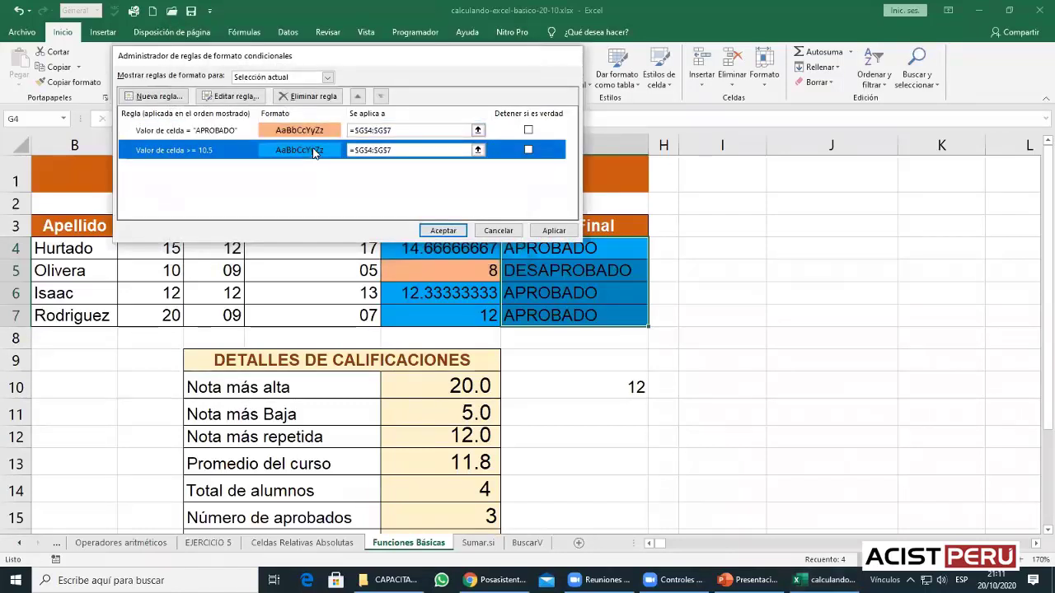
pyautogui.doubleClick(313, 150)
pyautogui.click(358, 182)
pyautogui.click(326, 205)
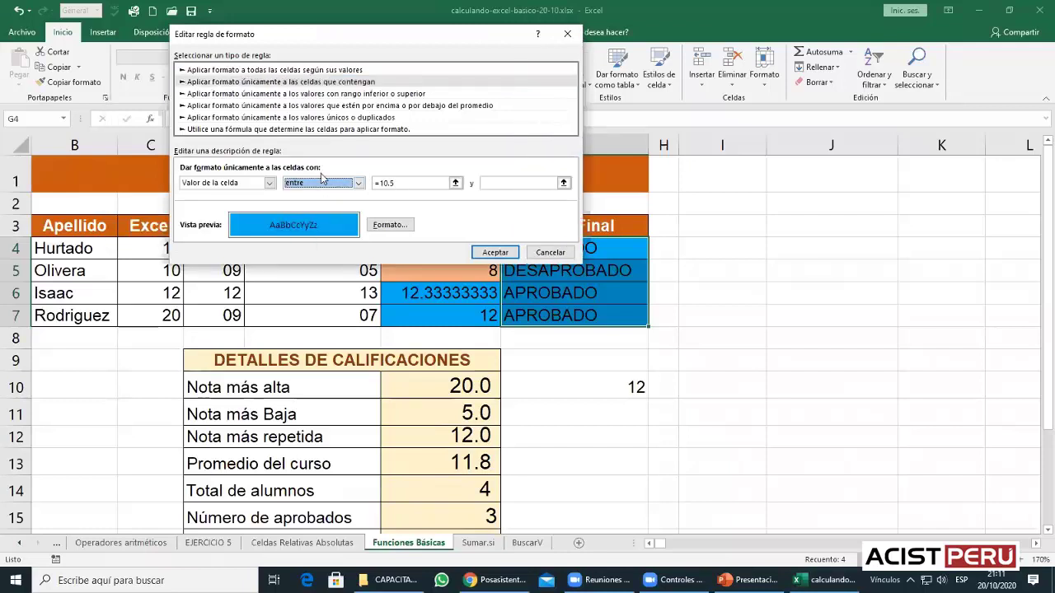
pyautogui.click(358, 183)
pyautogui.click(309, 212)
pyautogui.press('Tab')
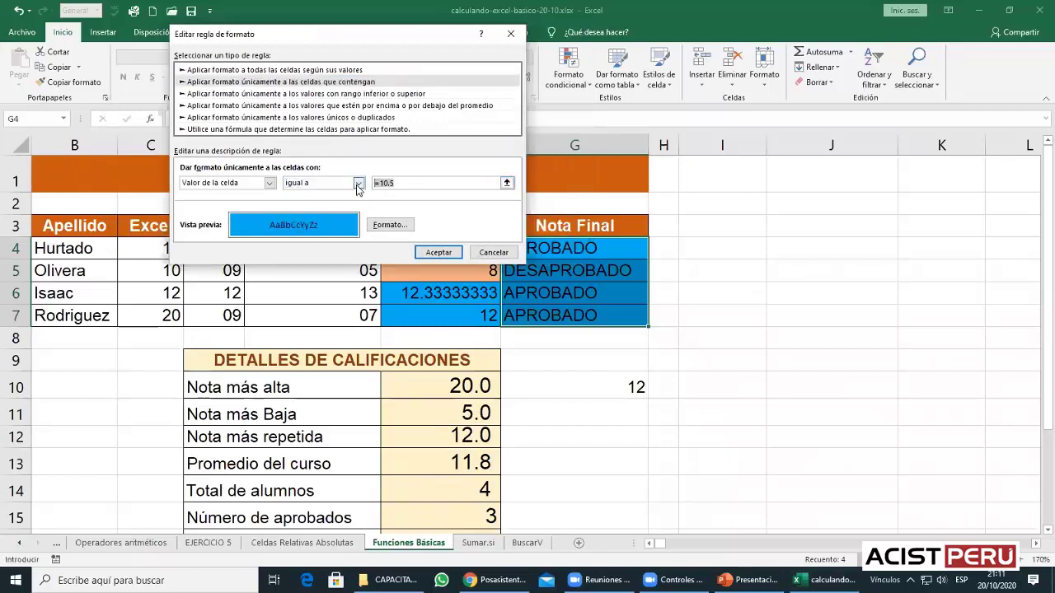
pyautogui.write('DESAPROBADO')
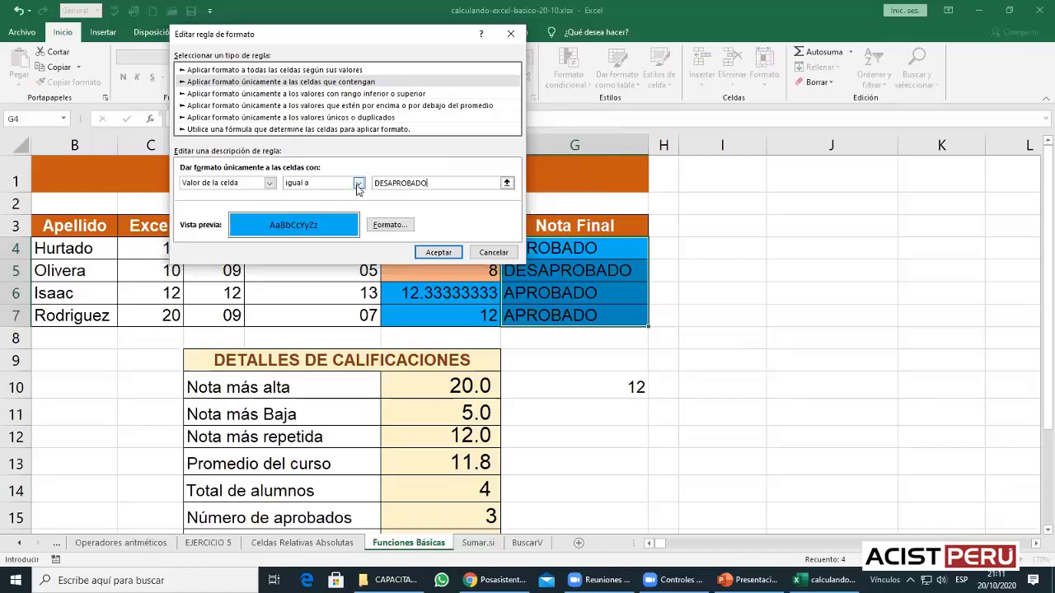
pyautogui.press('Return')
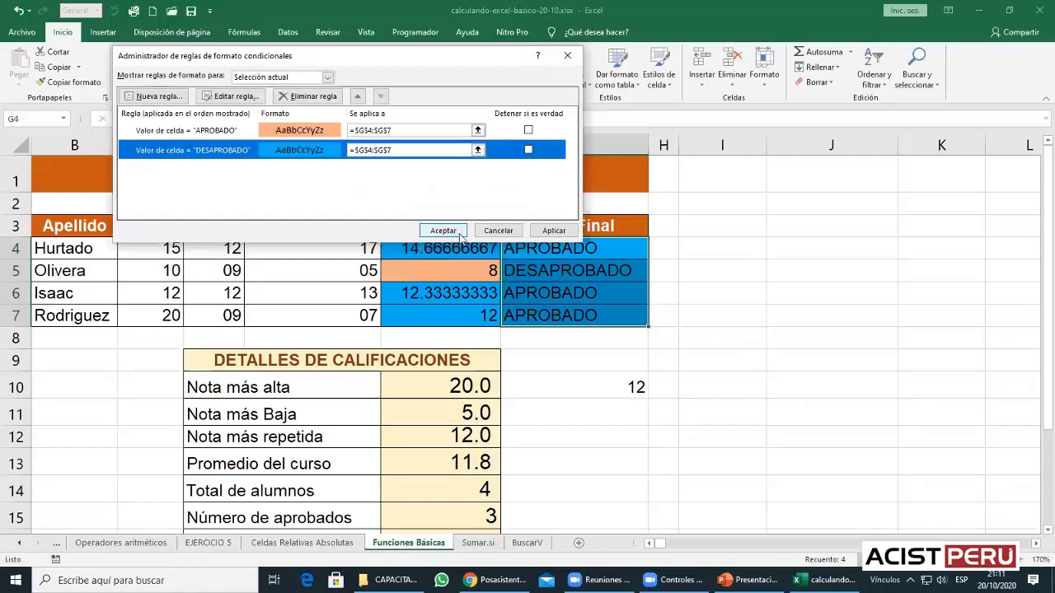
pyautogui.click(442, 230)
# - Reselect G4:G7 and give the APROBADO rule a light blue fill
pyautogui.click(873, 286)
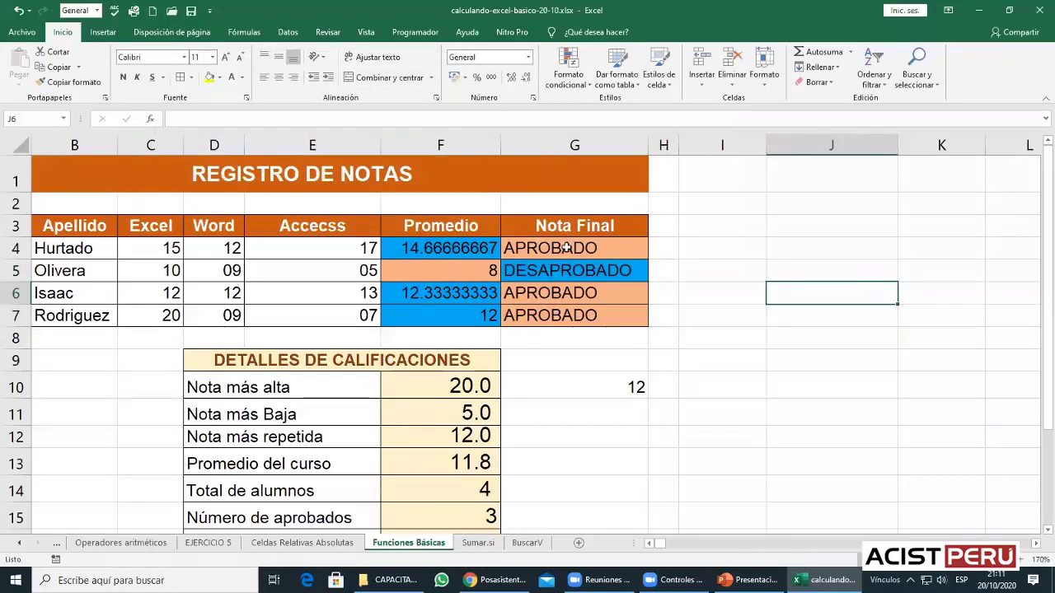
pyautogui.moveTo(566, 248); pyautogui.dragTo(560, 314)
pyautogui.click(574, 85)
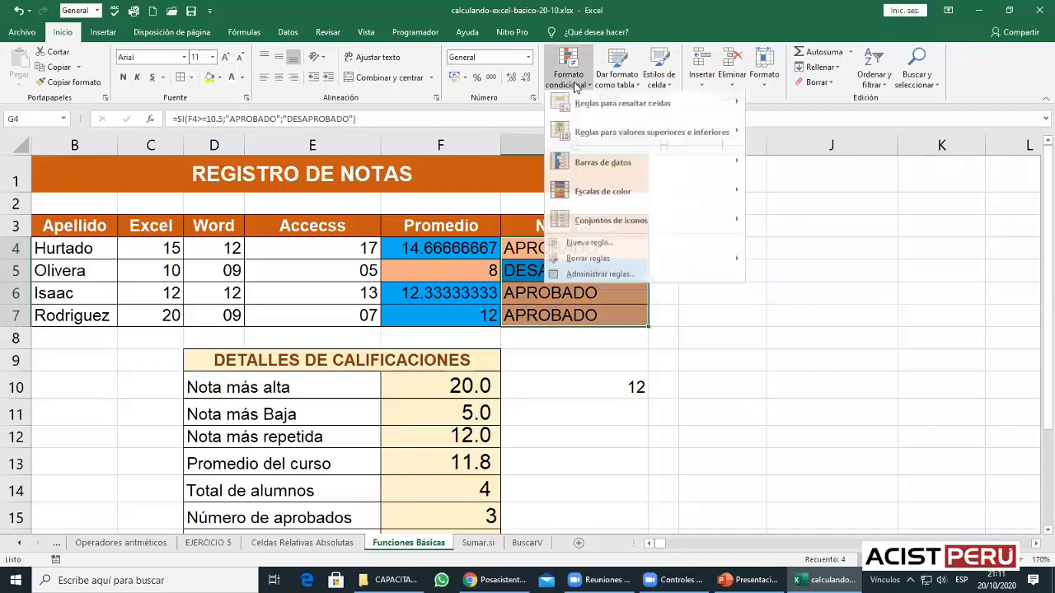
pyautogui.click(599, 274)
pyautogui.click(290, 133)
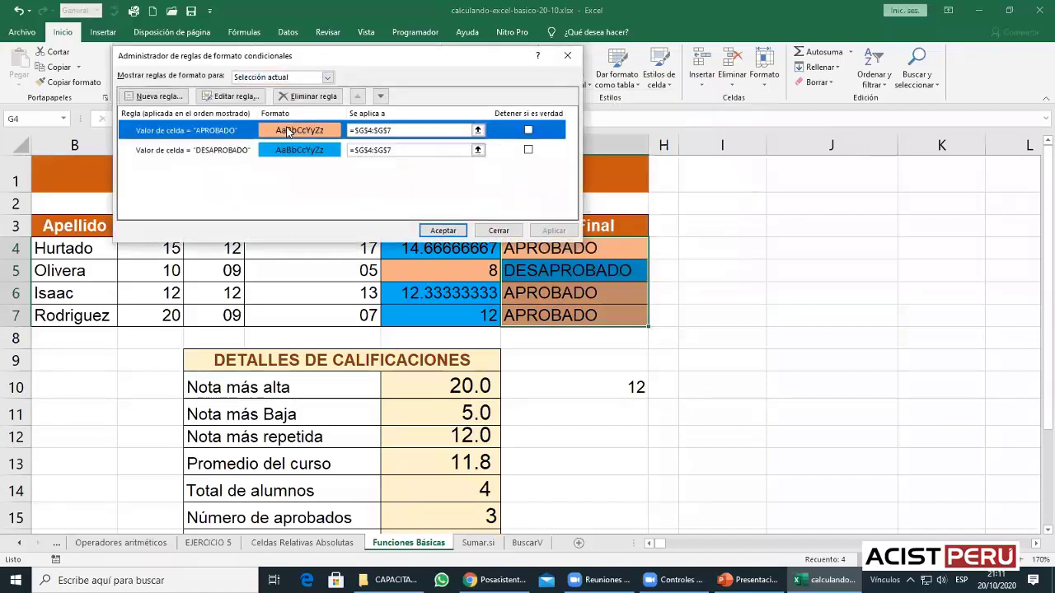
pyautogui.doubleClick(296, 133)
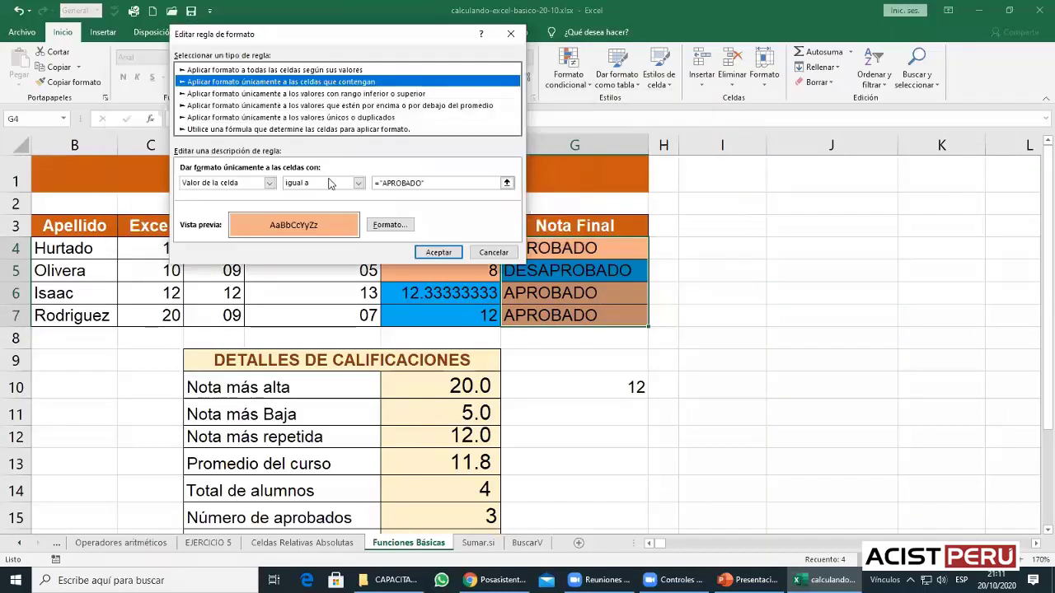
pyautogui.click(393, 224)
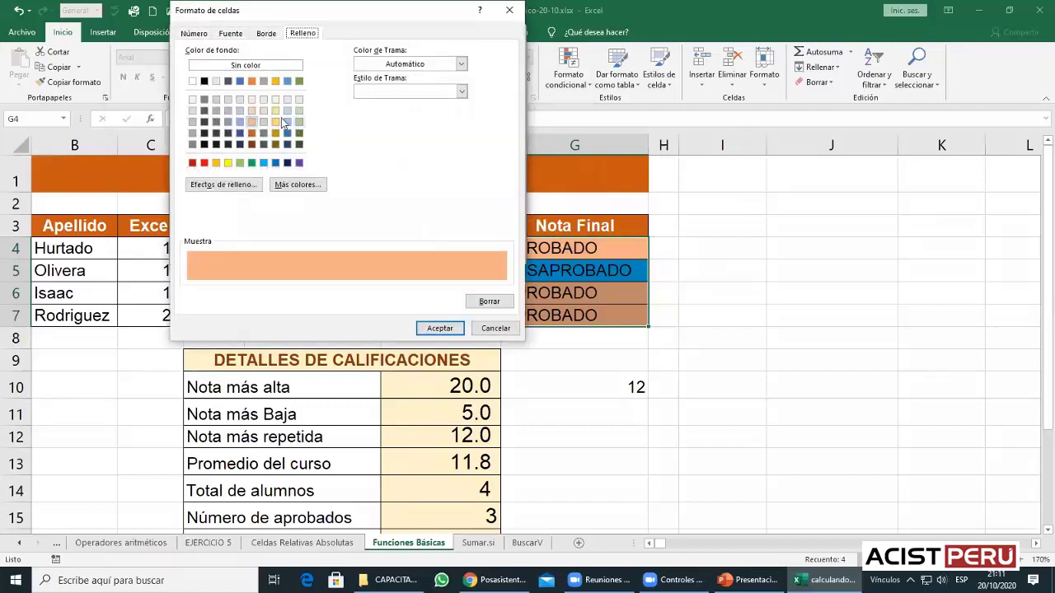
pyautogui.click(262, 164)
pyautogui.click(440, 328)
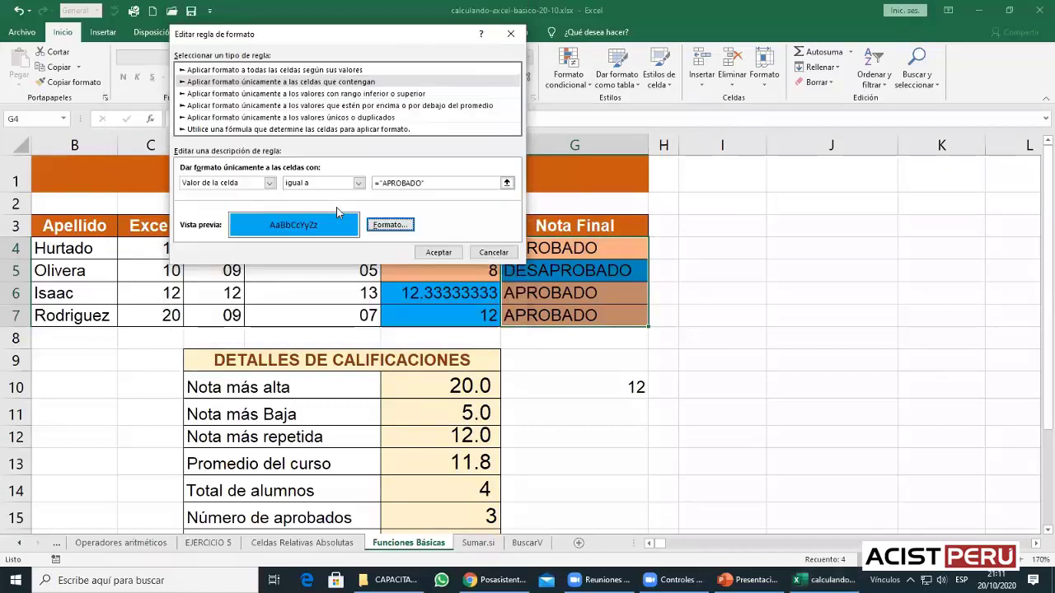
pyautogui.click(428, 253)
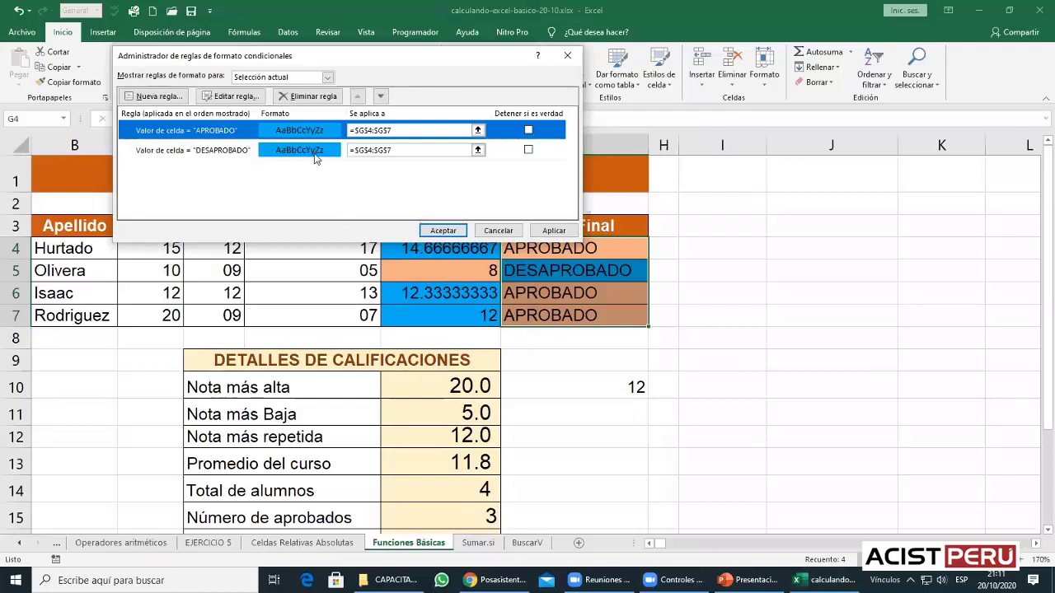
# - Give the DESAPROBADO rule a peach fill and apply the new colours
pyautogui.doubleClick(314, 154)
pyautogui.click(393, 225)
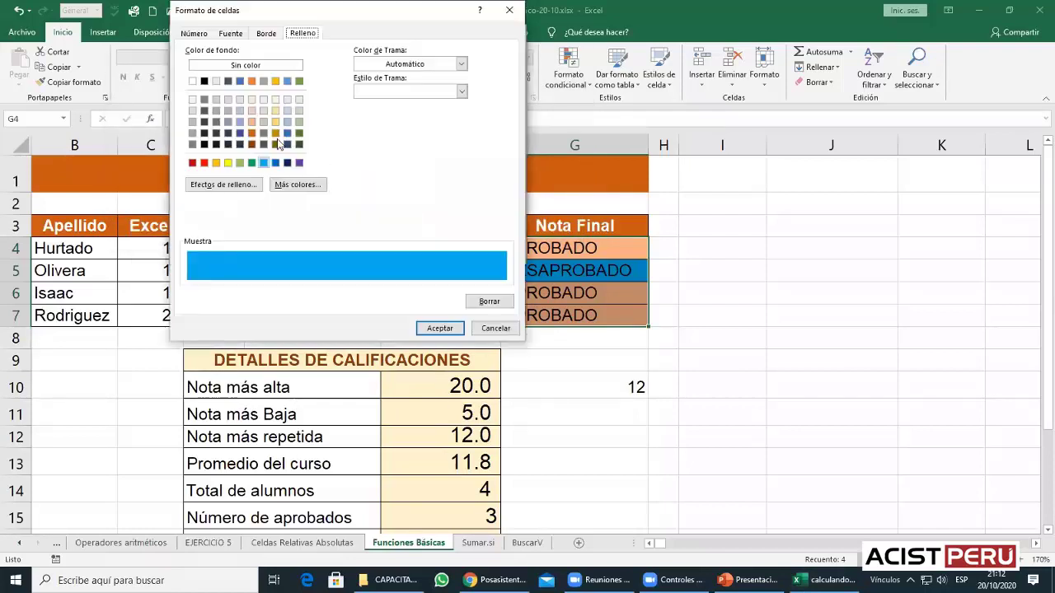
pyautogui.click(253, 111)
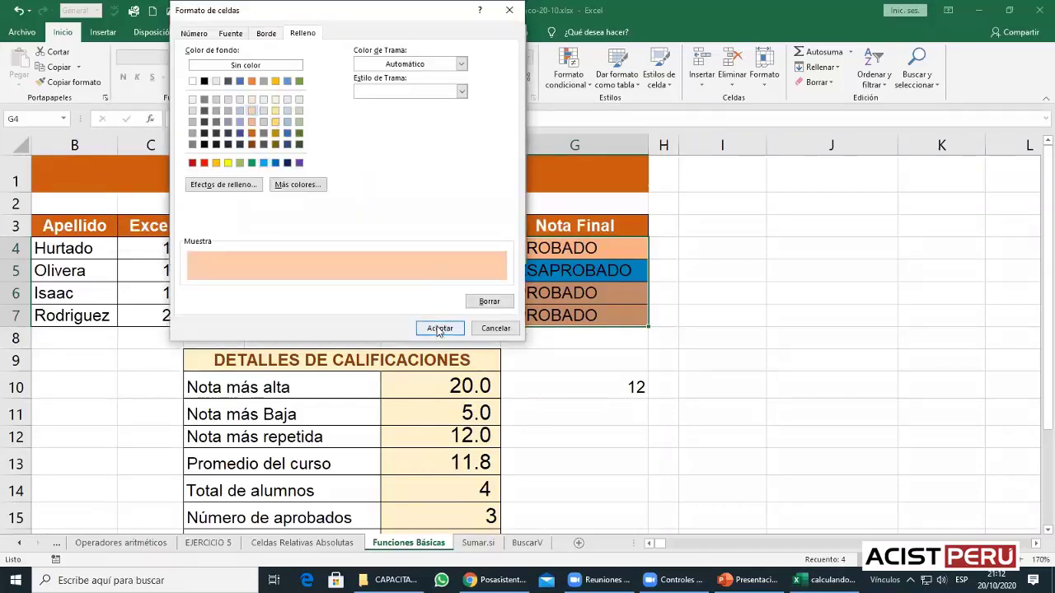
pyautogui.click(437, 328)
pyautogui.click(428, 253)
pyautogui.click(441, 230)
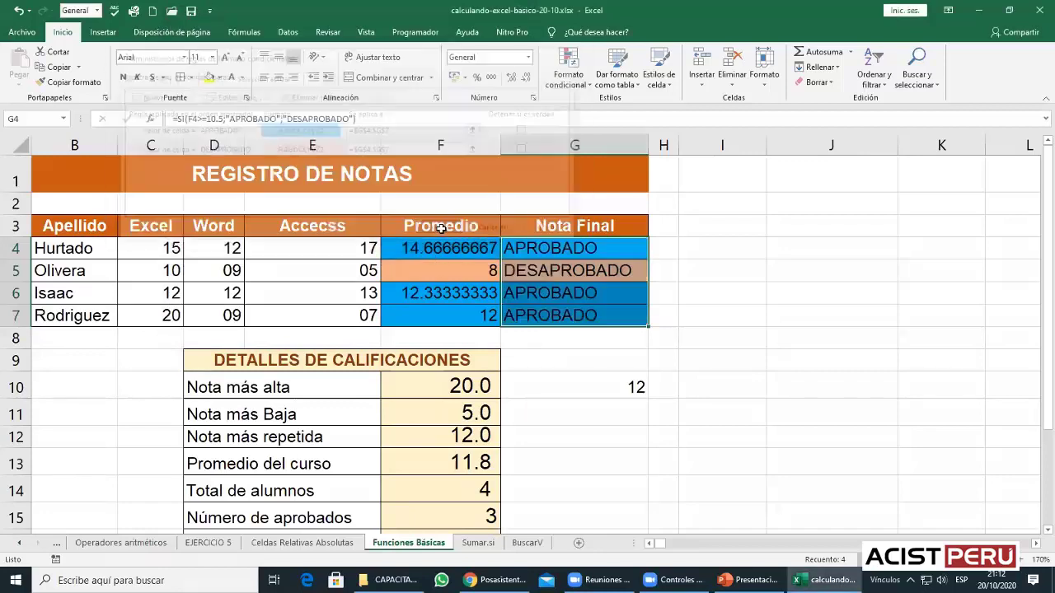
# - Format the Promedio averages F4:F7 as numbers with two decimal places
pyautogui.click(745, 267)
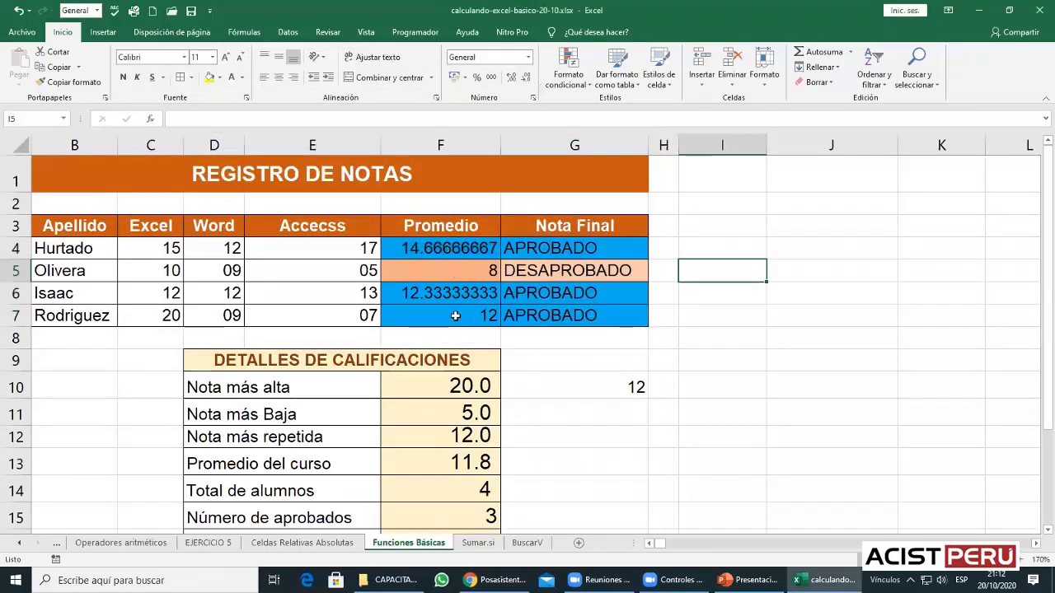
pyautogui.moveTo(445, 247); pyautogui.dragTo(453, 316)
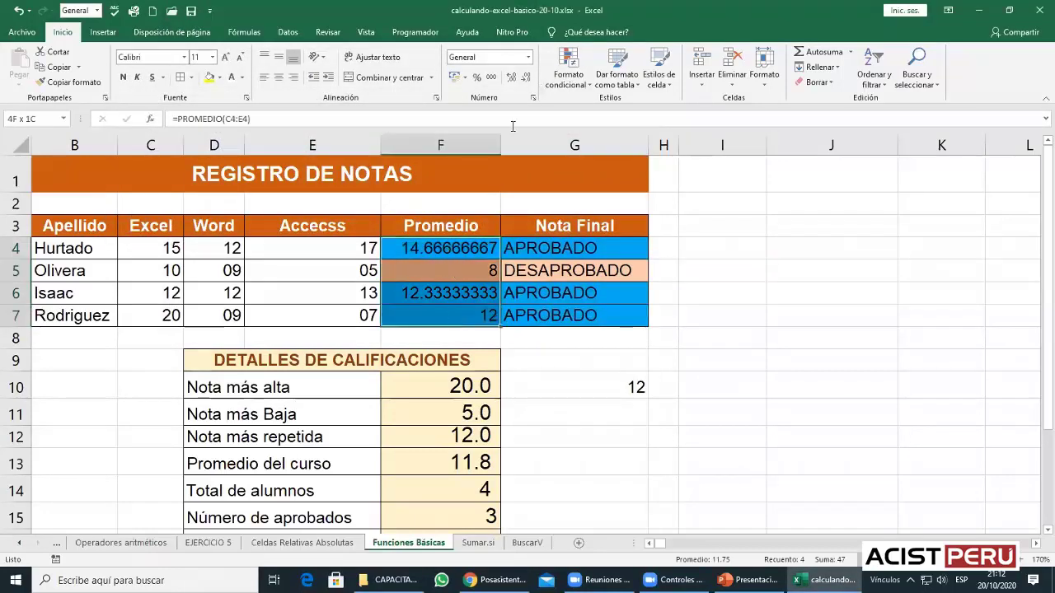
pyautogui.click(528, 78)
pyautogui.click(528, 79)
pyautogui.click(527, 78)
pyautogui.click(528, 79)
pyautogui.click(527, 78)
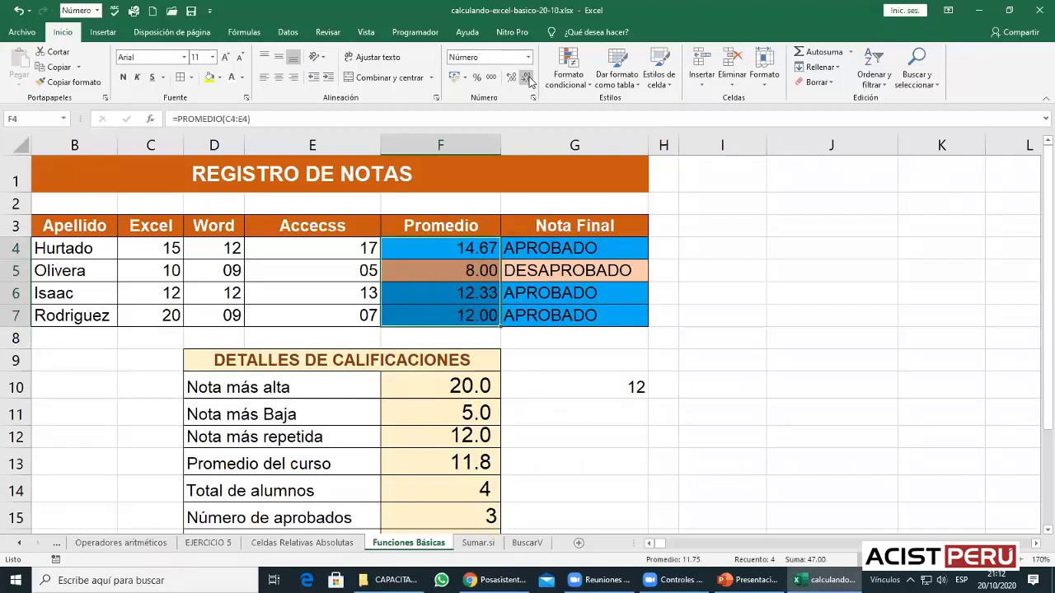
pyautogui.click(770, 272)
# - Change the Word grade in D6 to 05, making that student DESAPROBADO
pyautogui.click(618, 272)
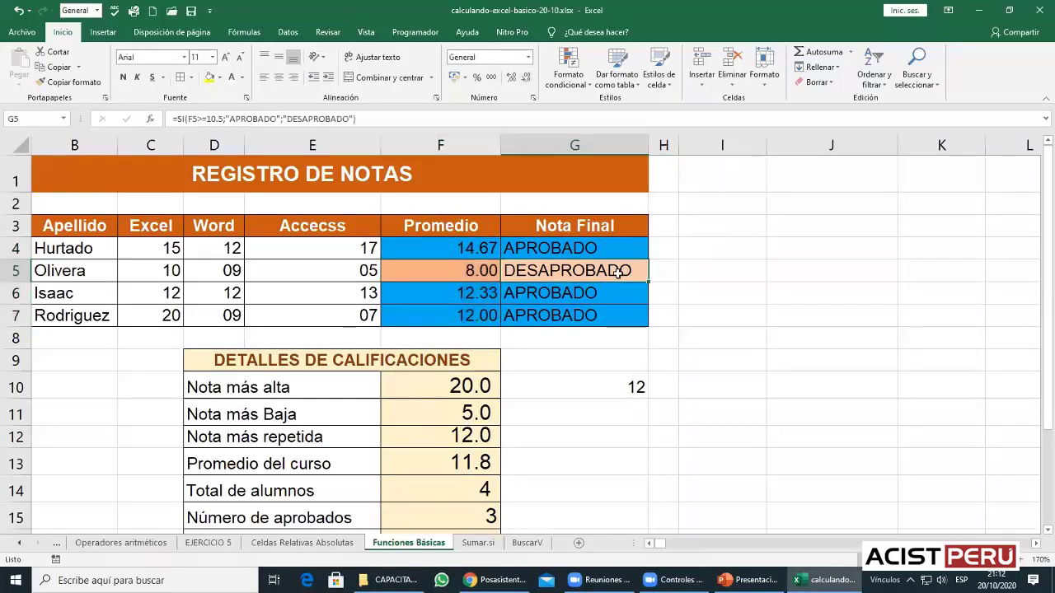
pyautogui.click(762, 307)
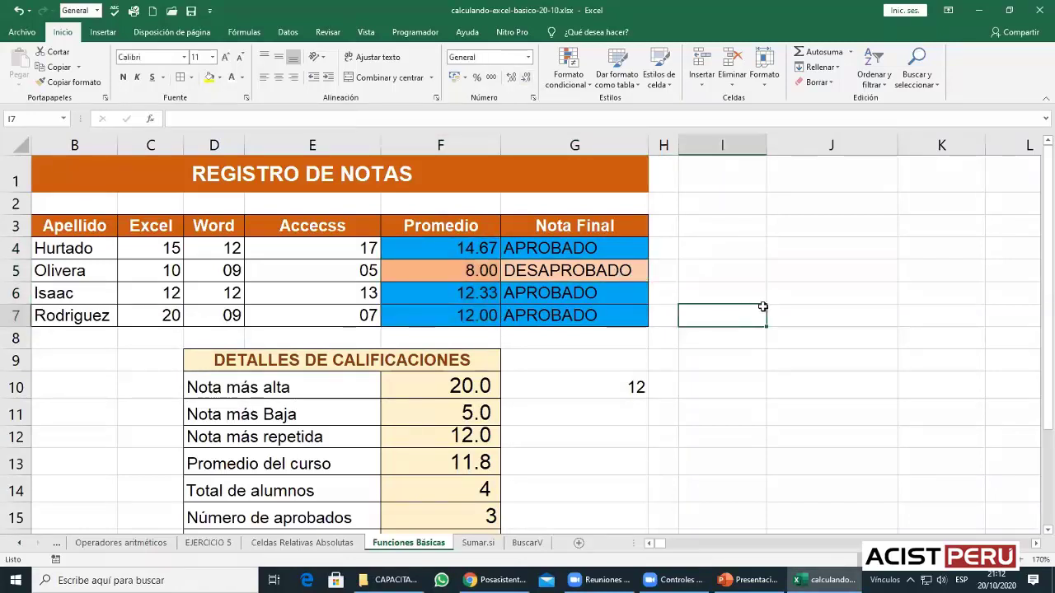
pyautogui.click(216, 293)
pyautogui.write('5')
pyautogui.press('Return')
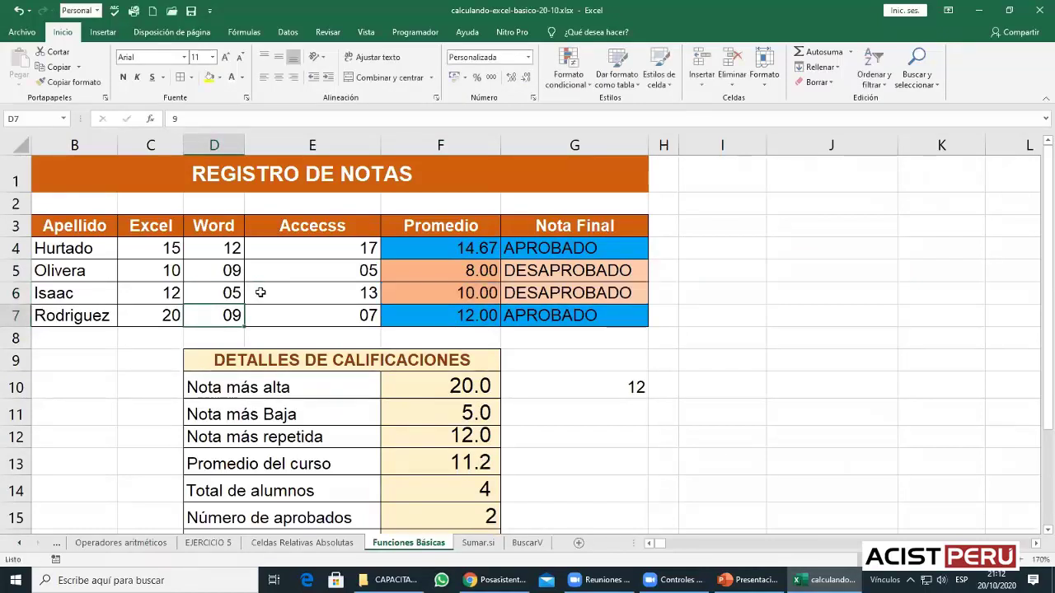
pyautogui.click(806, 346)
pyautogui.moveTo(457, 271); pyautogui.dragTo(577, 316)
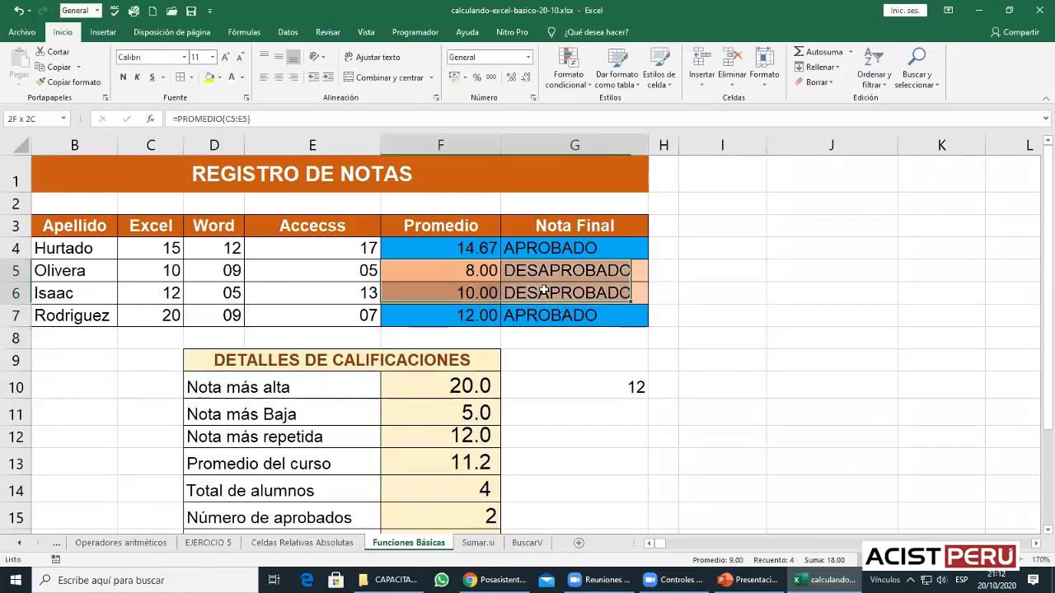
pyautogui.click(782, 285)
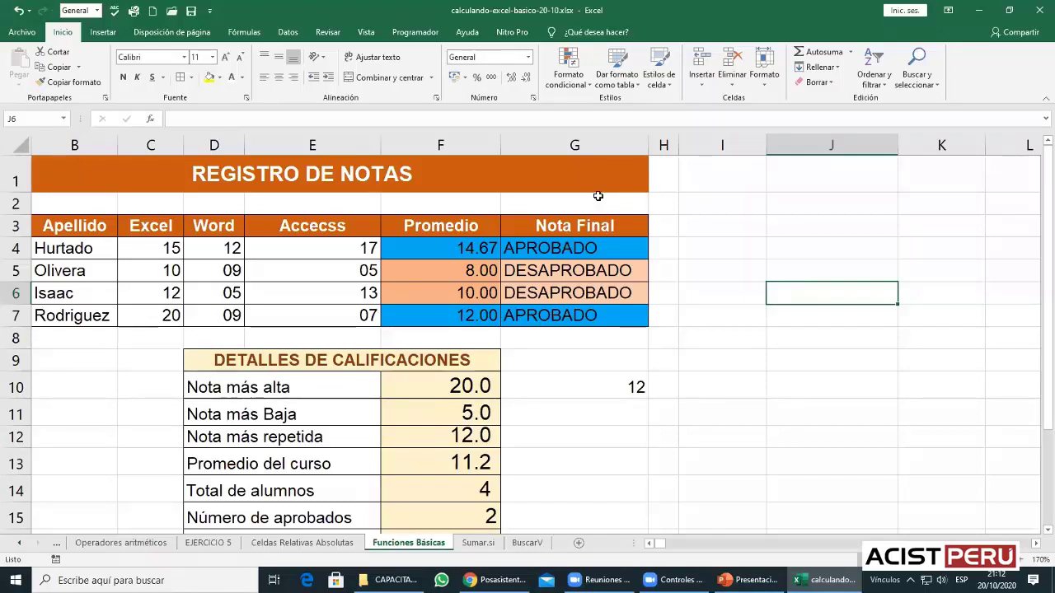
# - Turn on Filtro and filter Promedio by cell colour, first blue, then orange
pyautogui.click(459, 221)
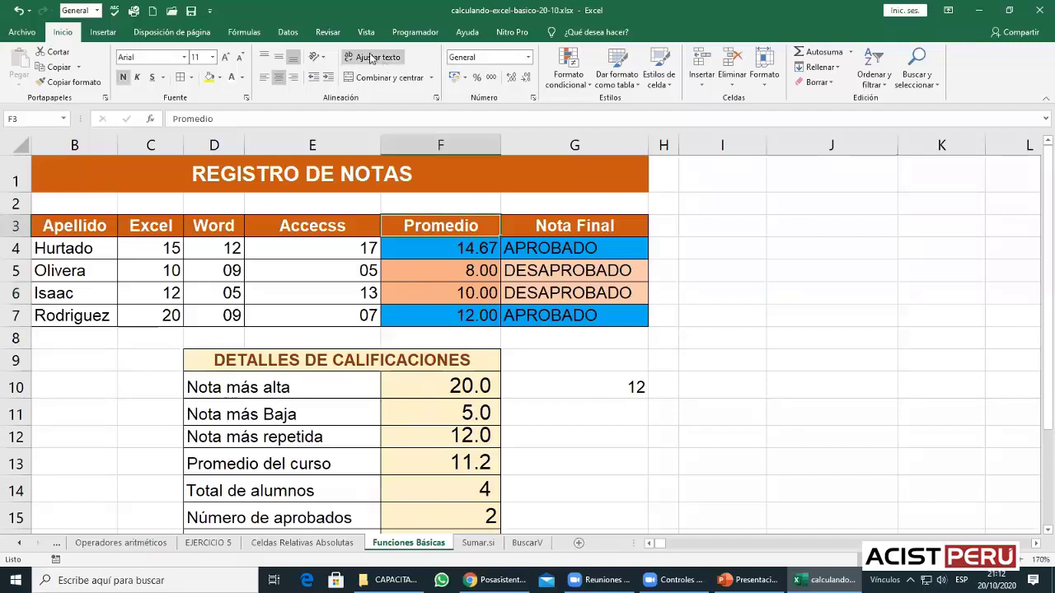
pyautogui.click(288, 32)
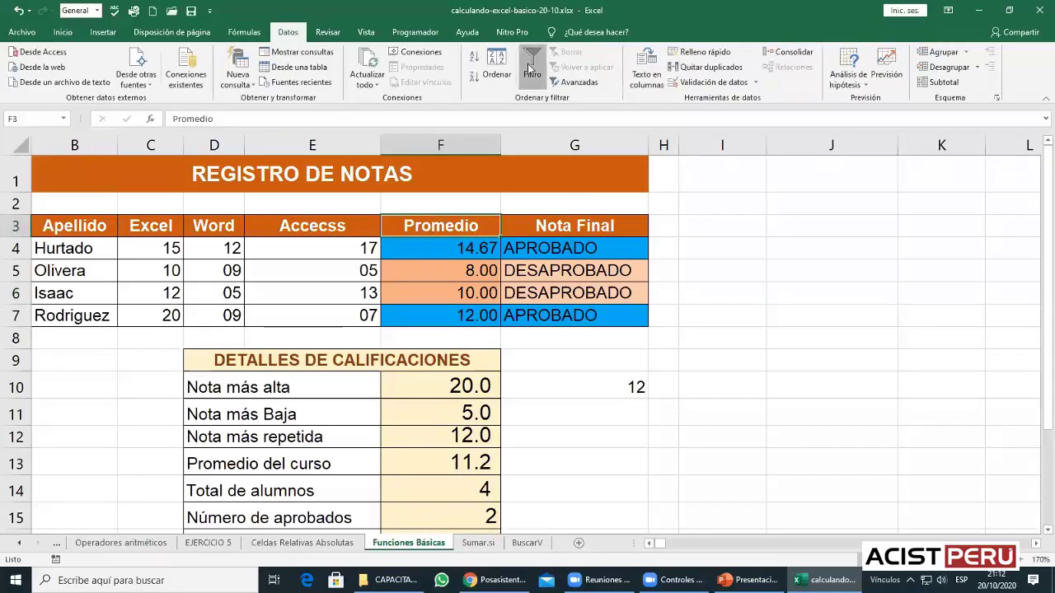
pyautogui.click(532, 66)
pyautogui.click(494, 230)
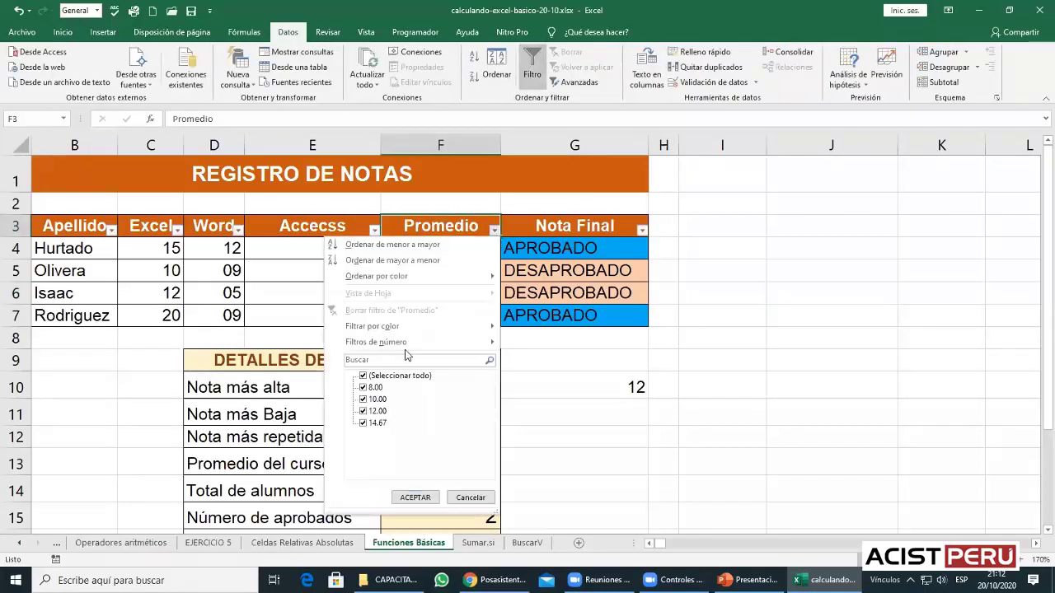
pyautogui.click(540, 347)
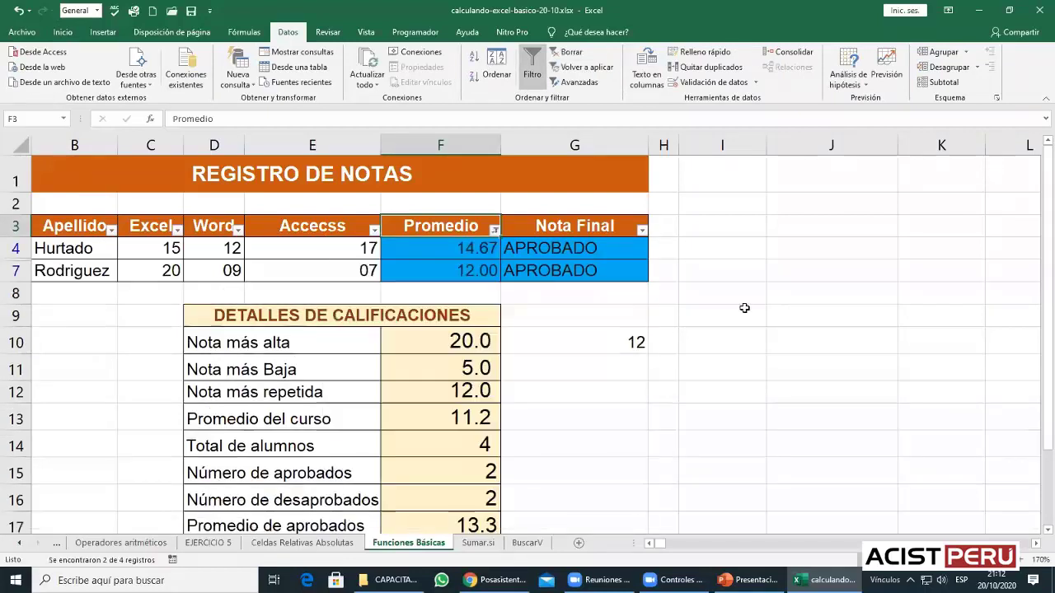
pyautogui.click(494, 231)
pyautogui.moveTo(373, 327)
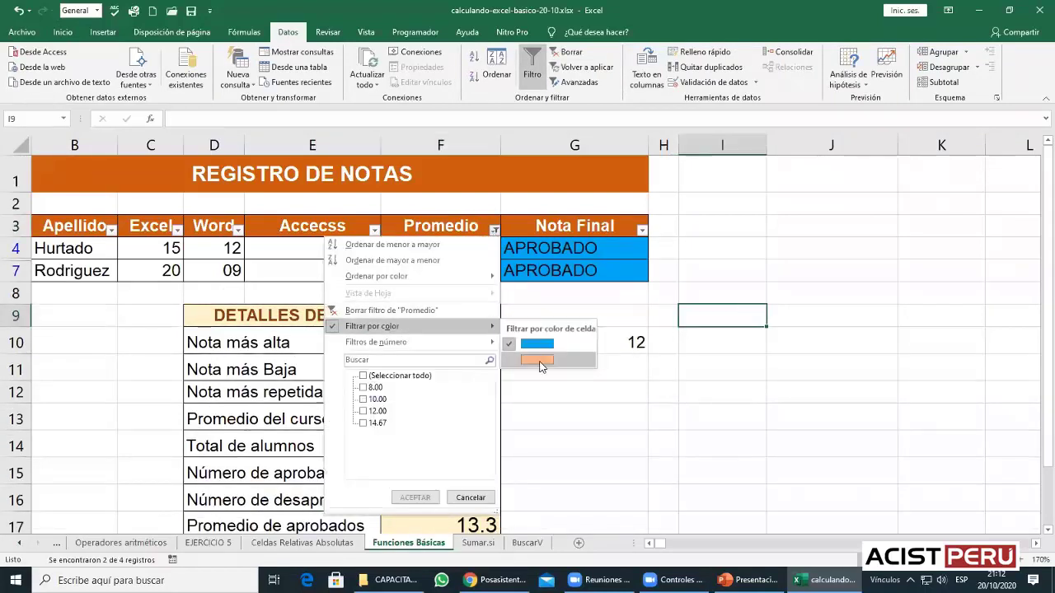
pyautogui.click(540, 363)
pyautogui.click(758, 254)
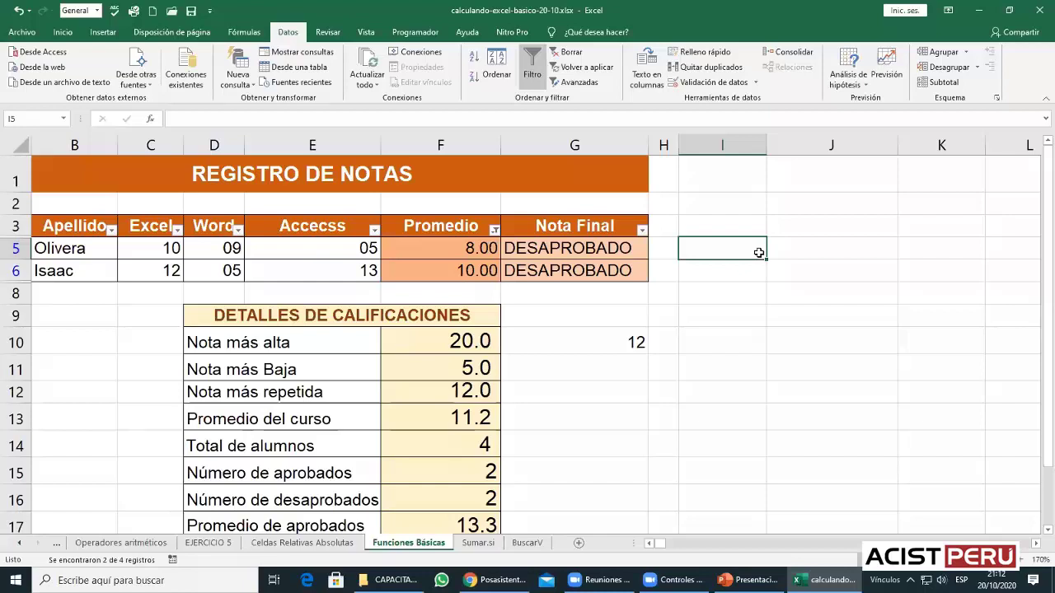
# - Scroll the sheet tabs back and open the Datos Formatos sheet
pyautogui.click(21, 548)
pyautogui.click(21, 548)
pyautogui.click(21, 548)
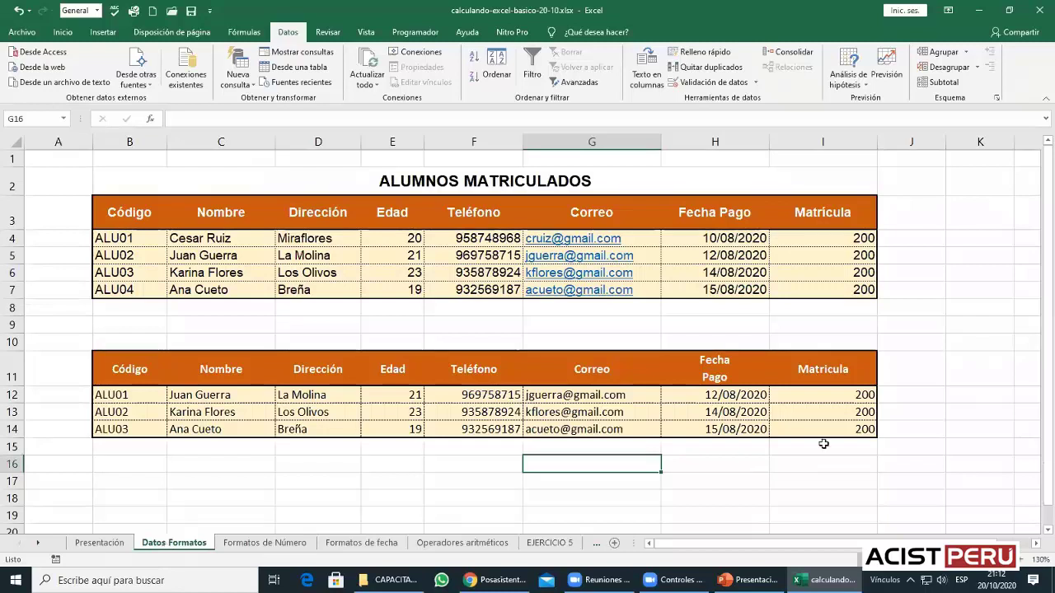
# - Look through the Formatos de Número, Formatos de fecha and Operadores aritméticos sheets
pyautogui.click(823, 445)
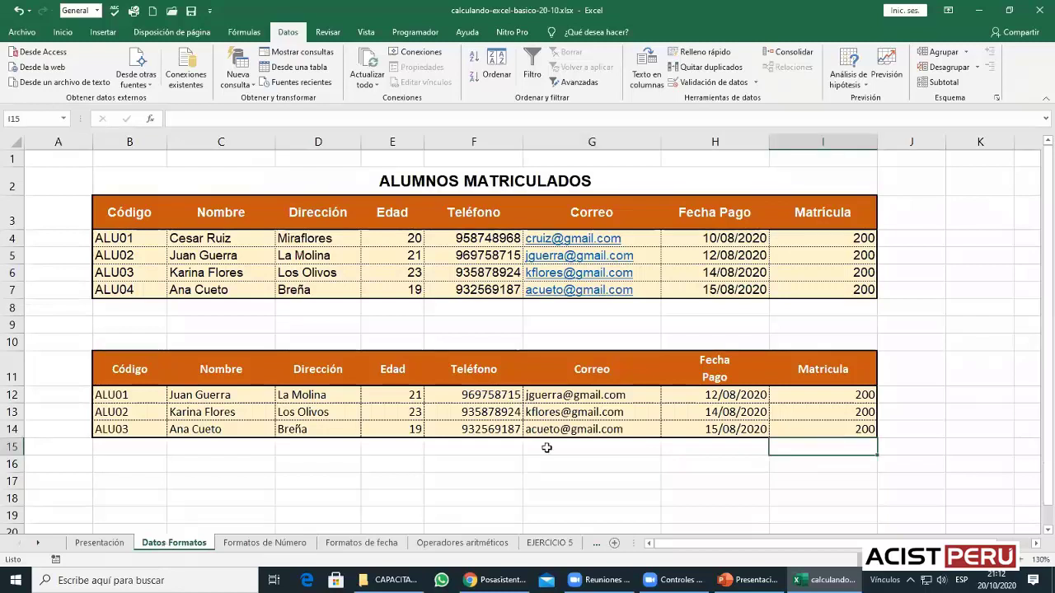
pyautogui.click(264, 544)
pyautogui.click(343, 443)
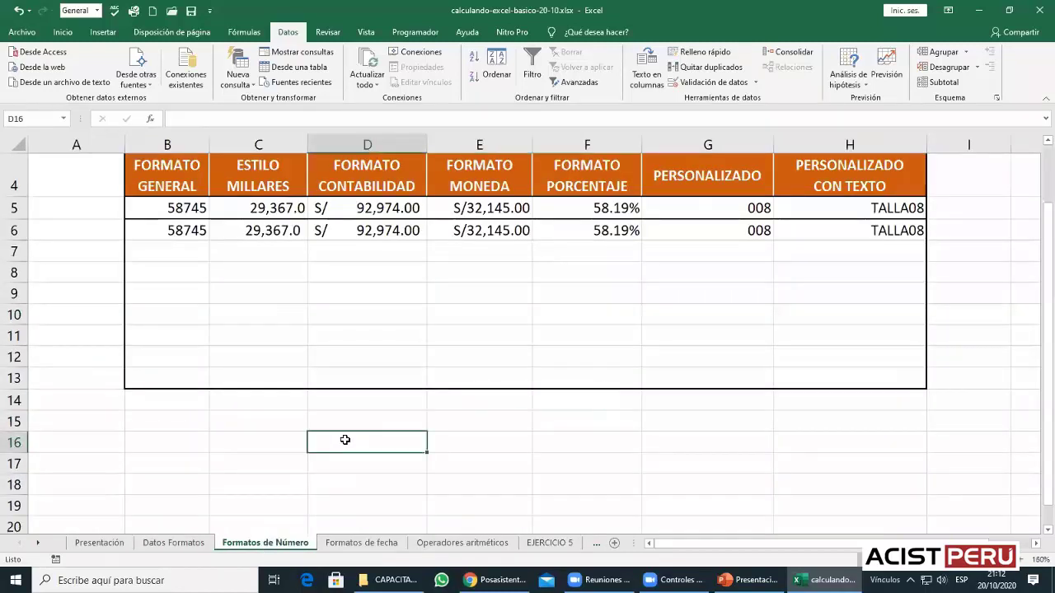
pyautogui.click(353, 544)
pyautogui.click(412, 407)
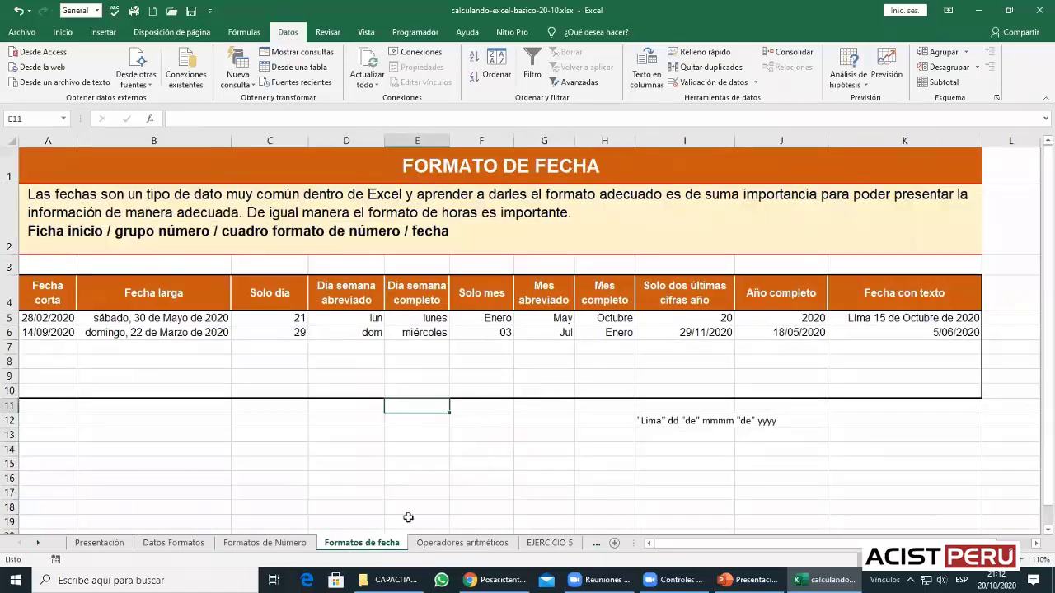
pyautogui.click(433, 544)
pyautogui.click(640, 359)
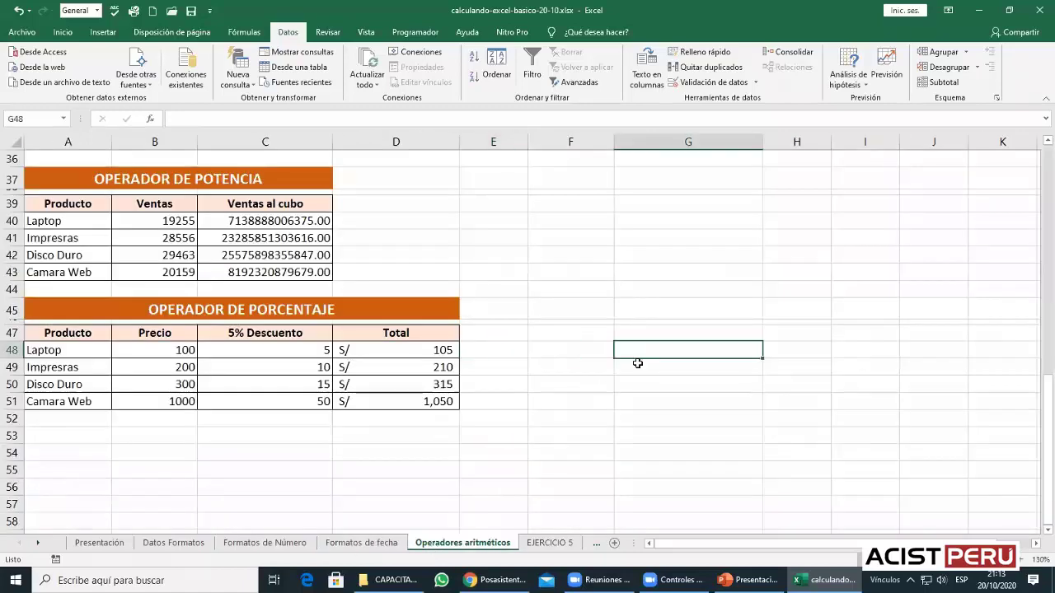
pyautogui.scroll(2, 640, 363)
pyautogui.scroll(8, 639, 364)
pyautogui.scroll(3, 639, 365)
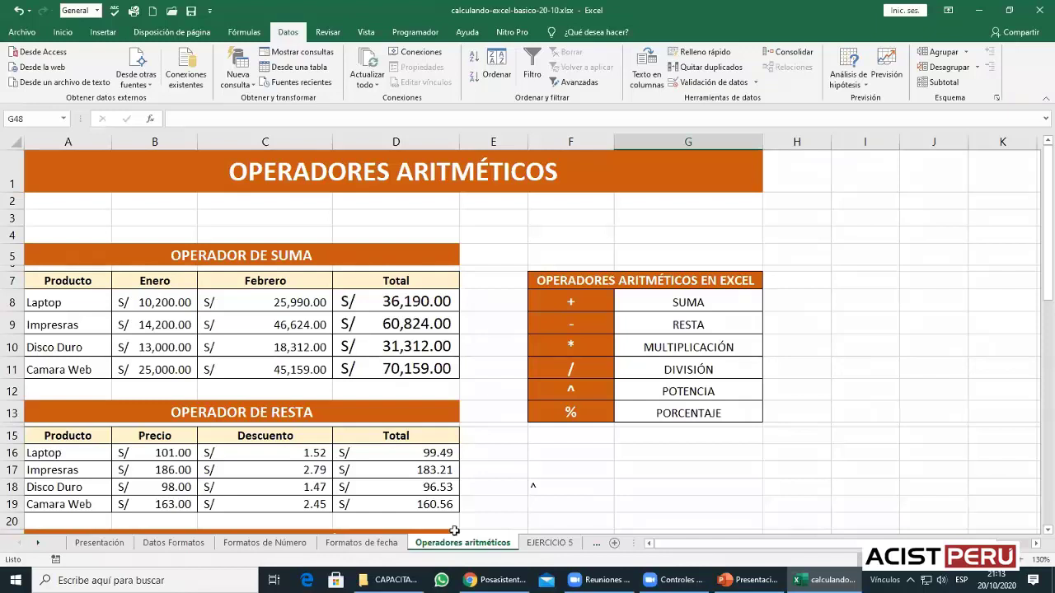
# - View EJERCICIO 5 and Celdas Relativas Absolutas, then return to Funciones Básicas
pyautogui.click(545, 542)
pyautogui.click(784, 335)
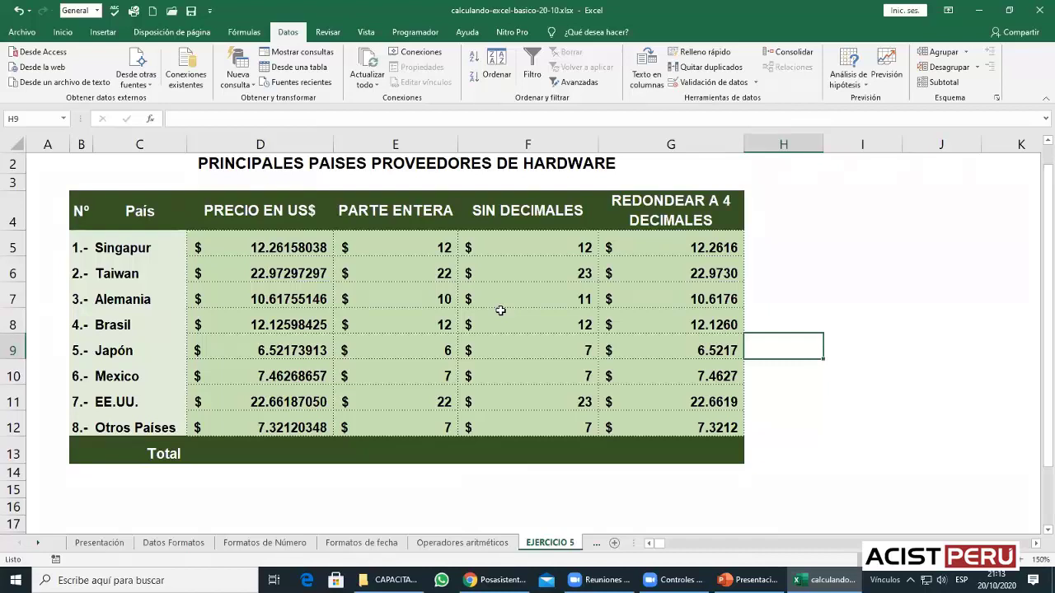
pyautogui.click(594, 542)
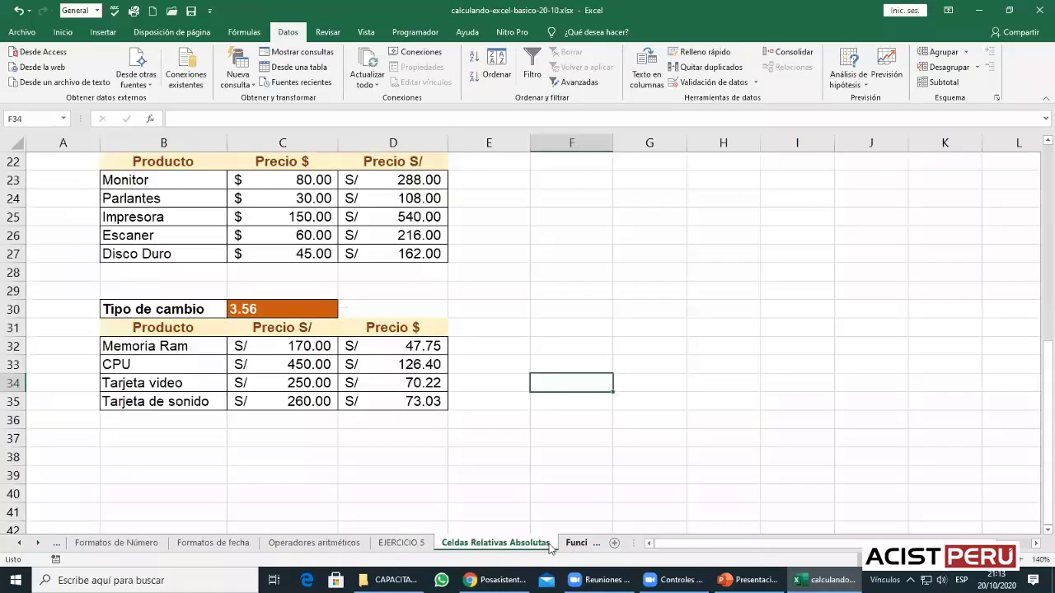
pyautogui.scroll(5, 615, 344)
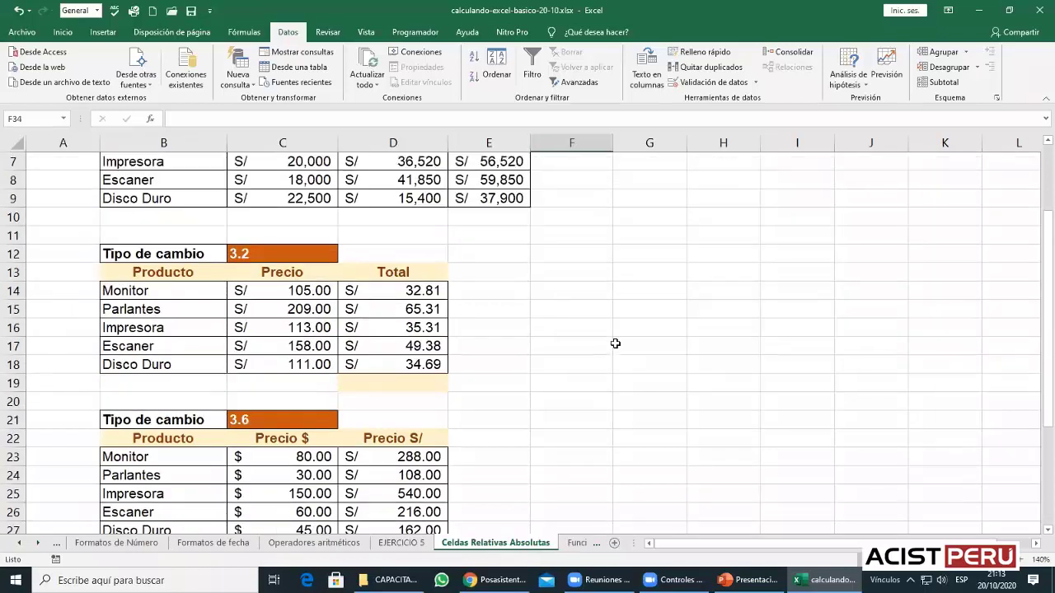
pyautogui.click(576, 543)
pyautogui.click(597, 435)
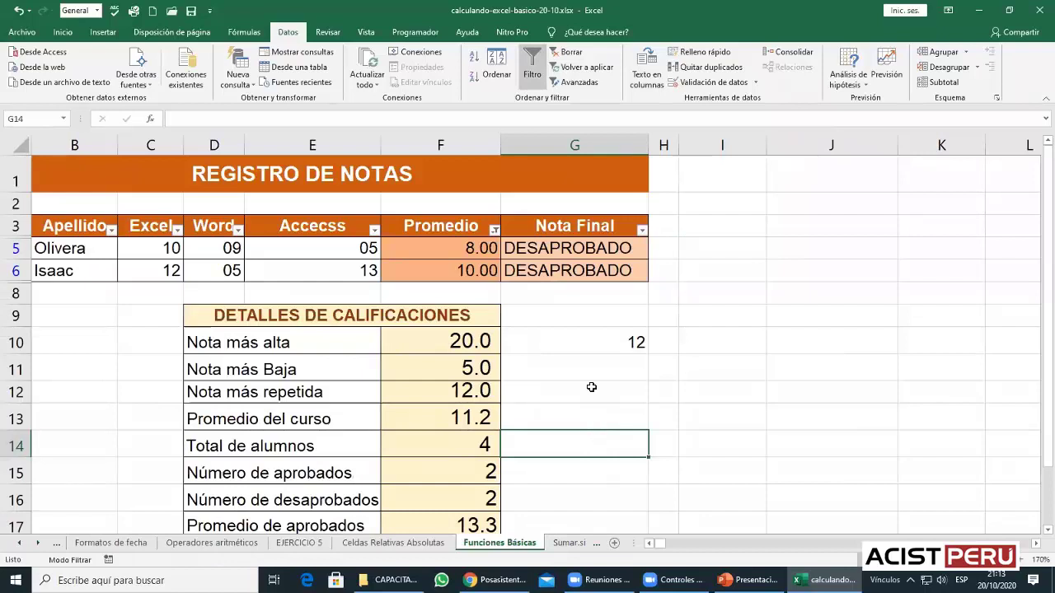
# - Inspect the pass/fail, highest-grade, lowest-grade and most-repeated-grade formulas
pyautogui.click(574, 248)
pyautogui.click(569, 363)
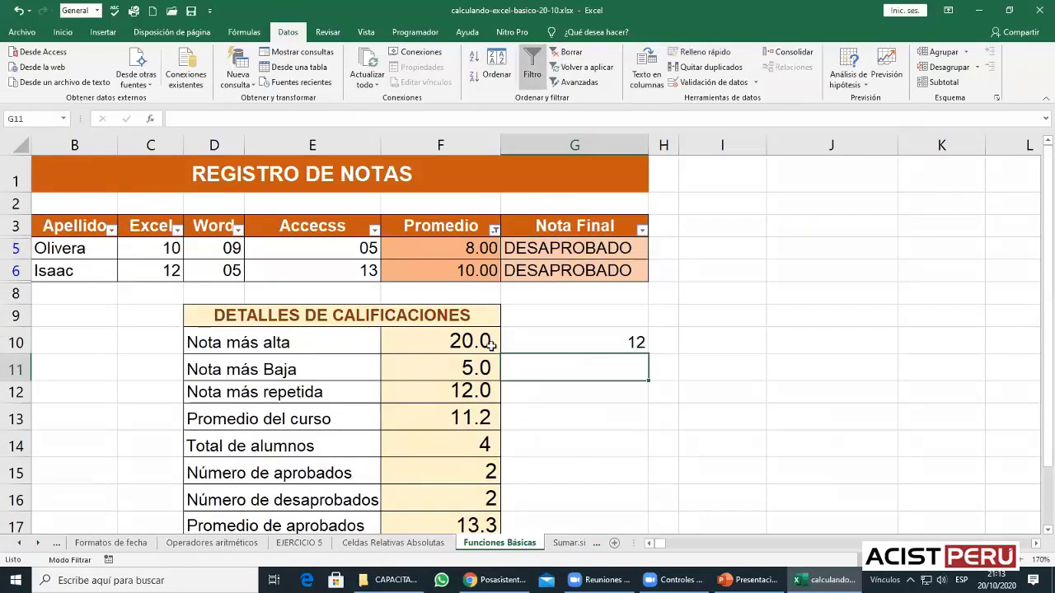
pyautogui.click(460, 336)
pyautogui.scroll(-1, 459, 337)
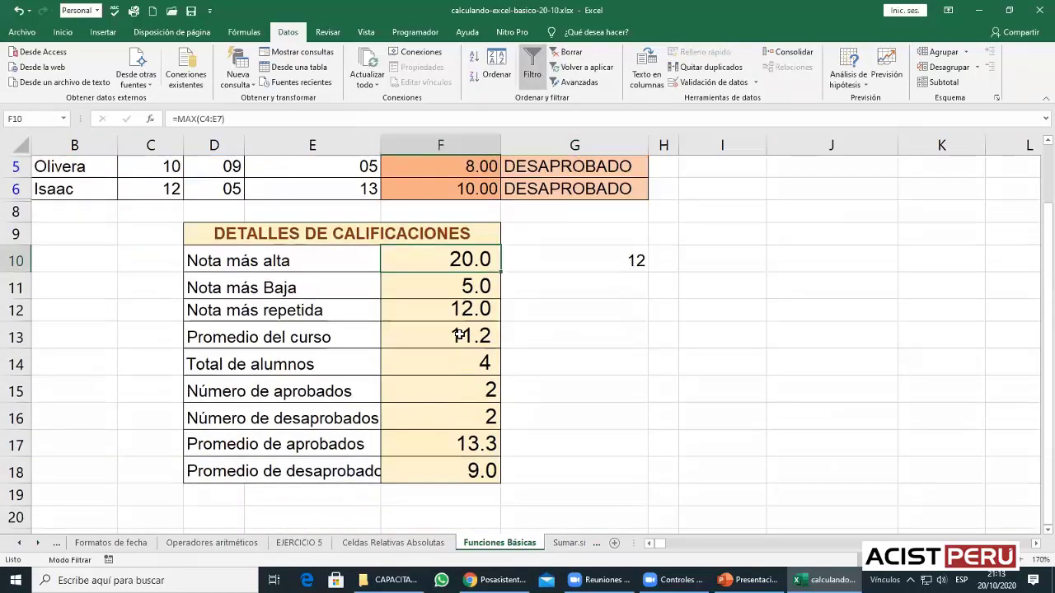
pyautogui.click(467, 286)
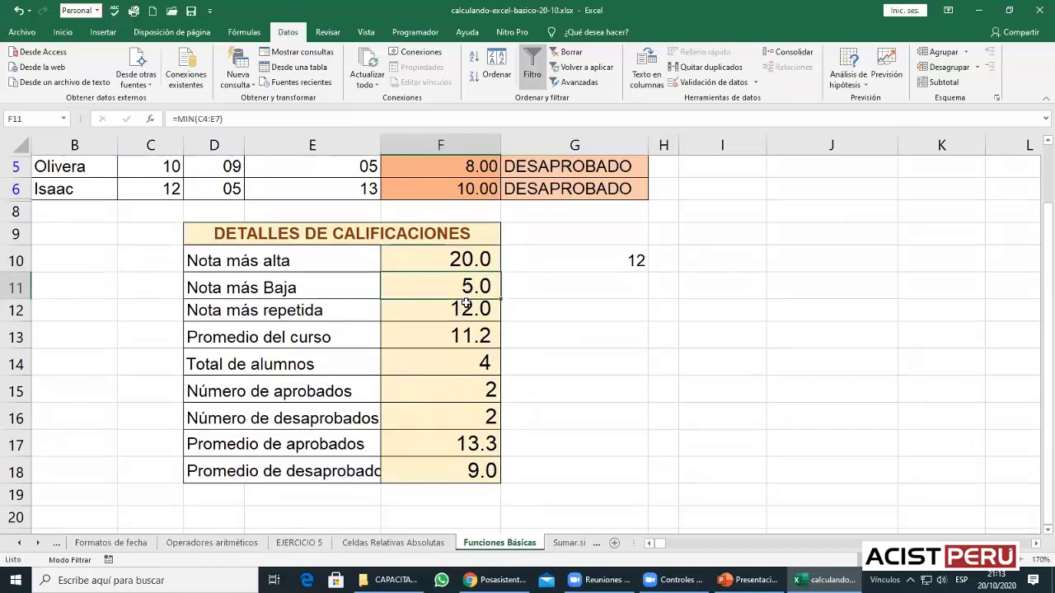
pyautogui.click(467, 303)
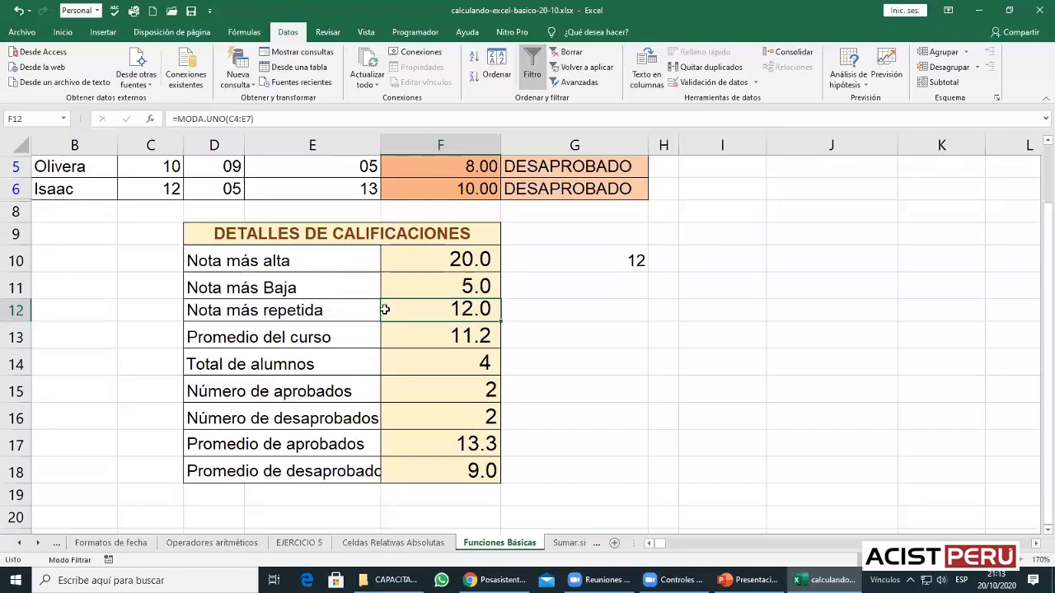
# - Check the student count and passing/failing average formulas, then open the Sumar.si sheet
pyautogui.click(426, 358)
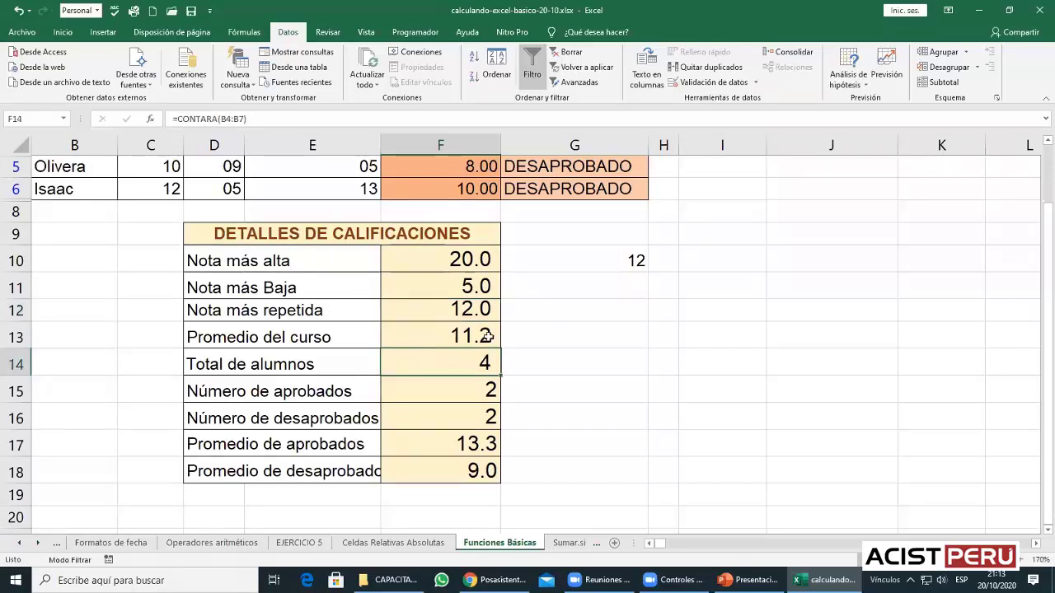
pyautogui.click(599, 254)
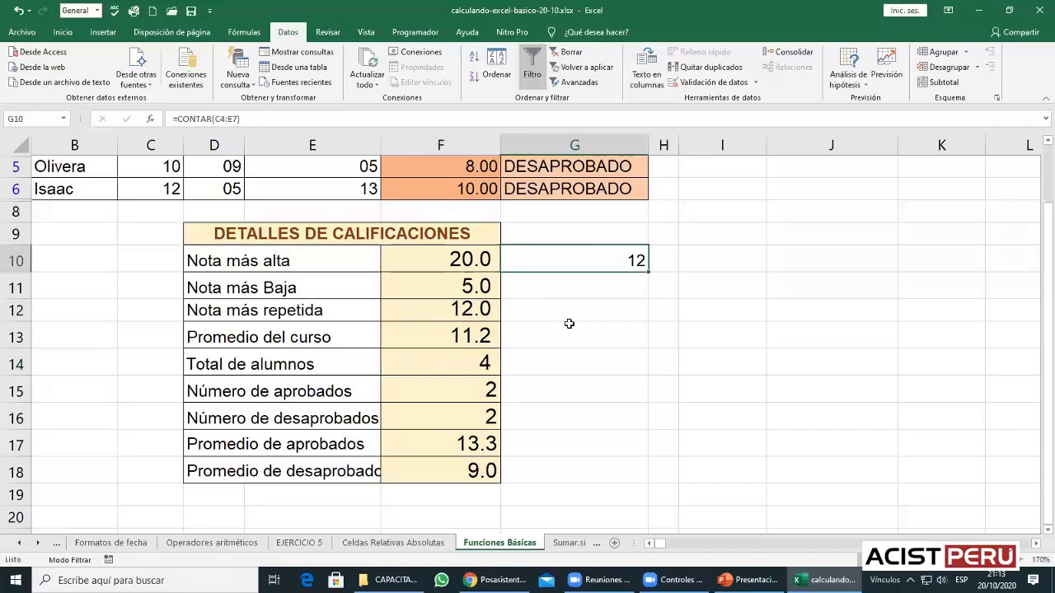
pyautogui.click(446, 434)
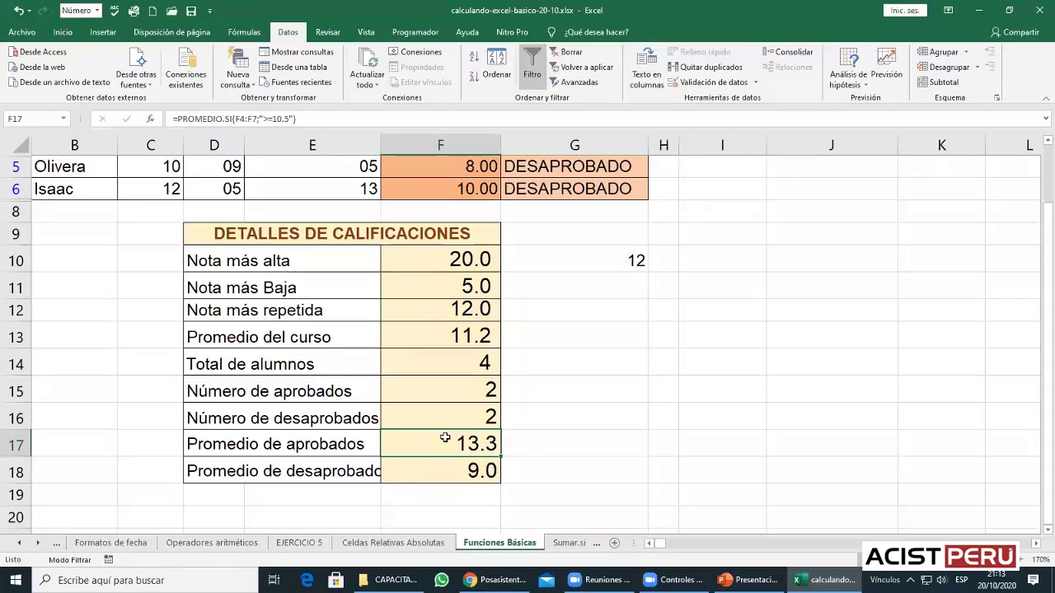
pyautogui.press('Down')
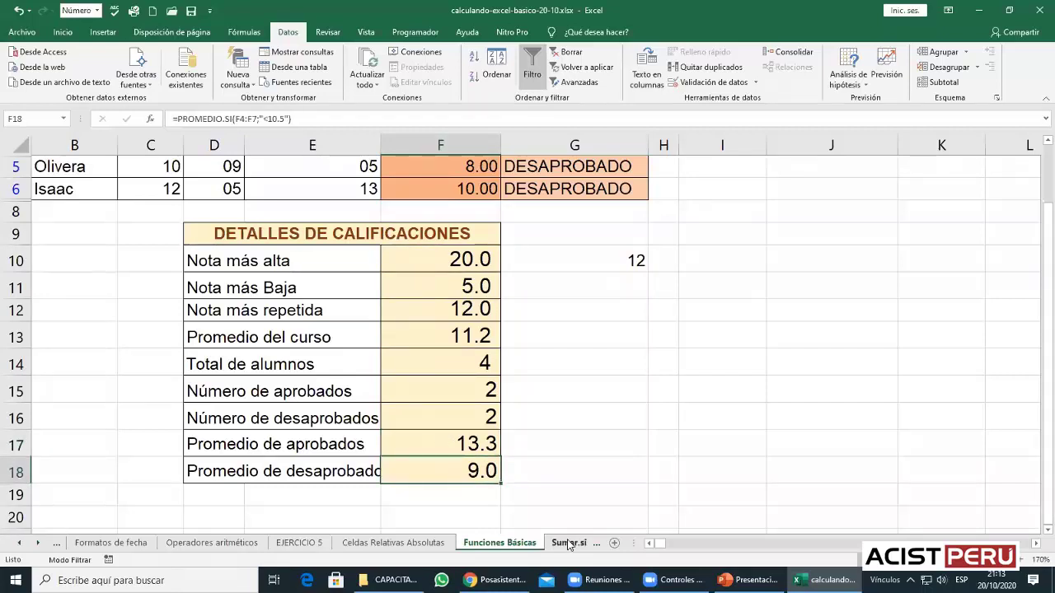
pyautogui.click(568, 543)
pyautogui.click(820, 287)
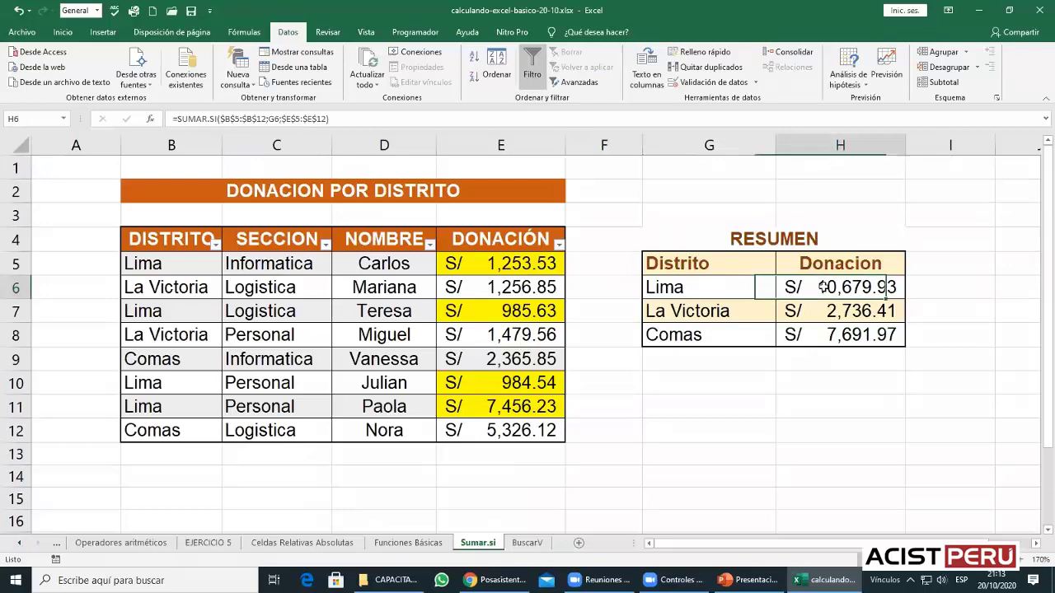
# - Glance over the BuscarV payroll sheet's worked hours and rate table
pyautogui.click(528, 542)
pyautogui.click(459, 360)
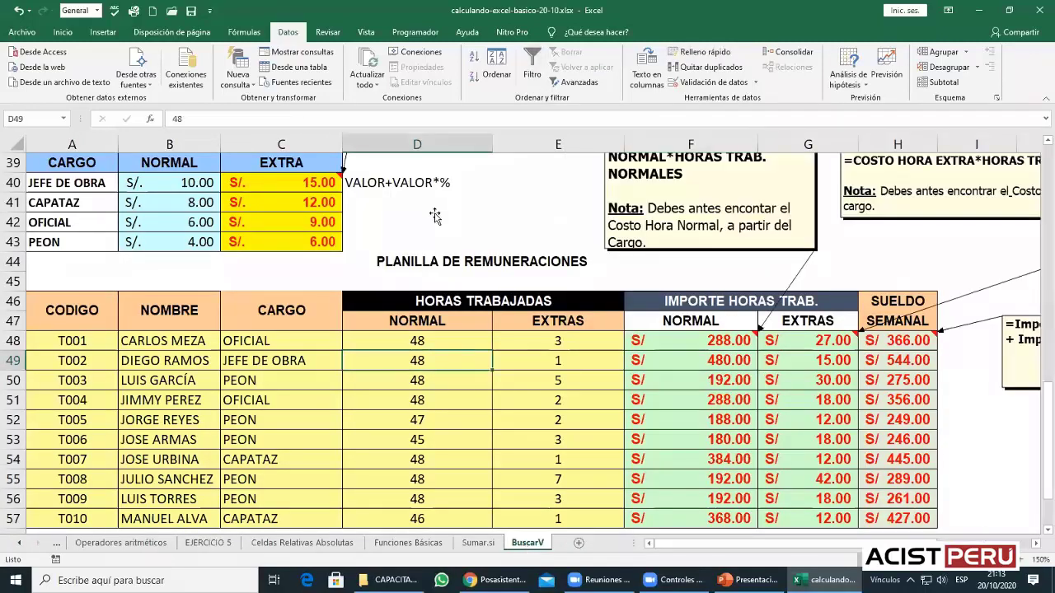
pyautogui.click(435, 217)
pyautogui.click(494, 184)
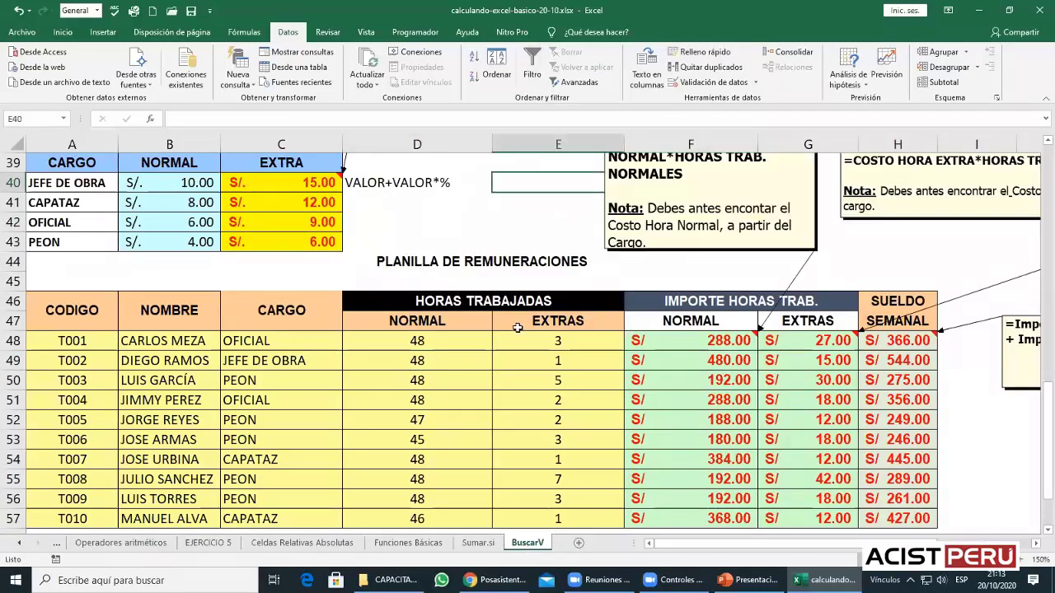
pyautogui.click(410, 544)
# - Open the Celdas Relativas Absolutas exchange-rate sheet, briefly switching to Zoom and back
pyautogui.click(302, 544)
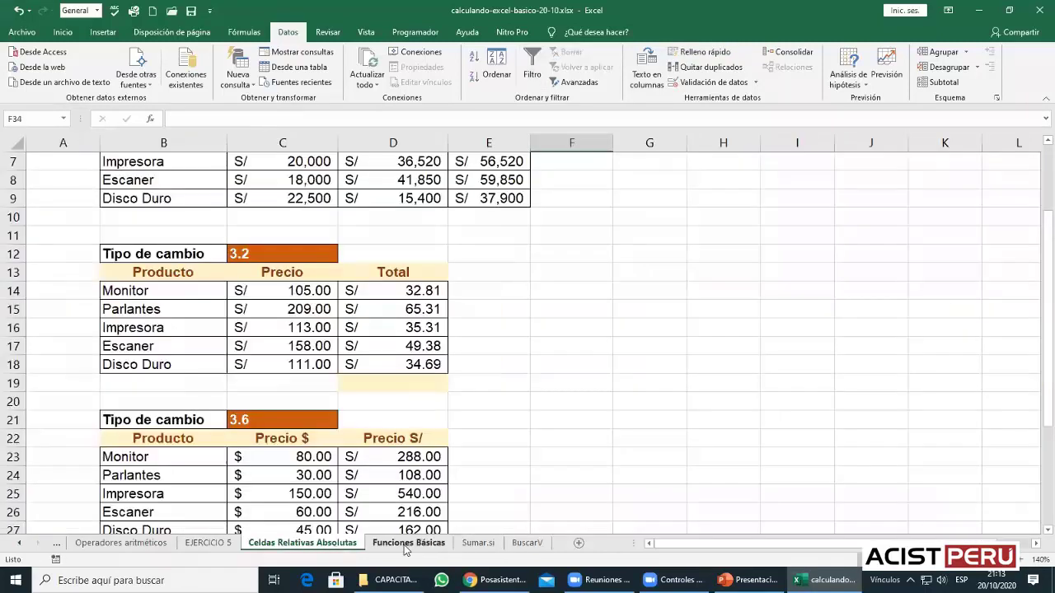
pyautogui.click(566, 303)
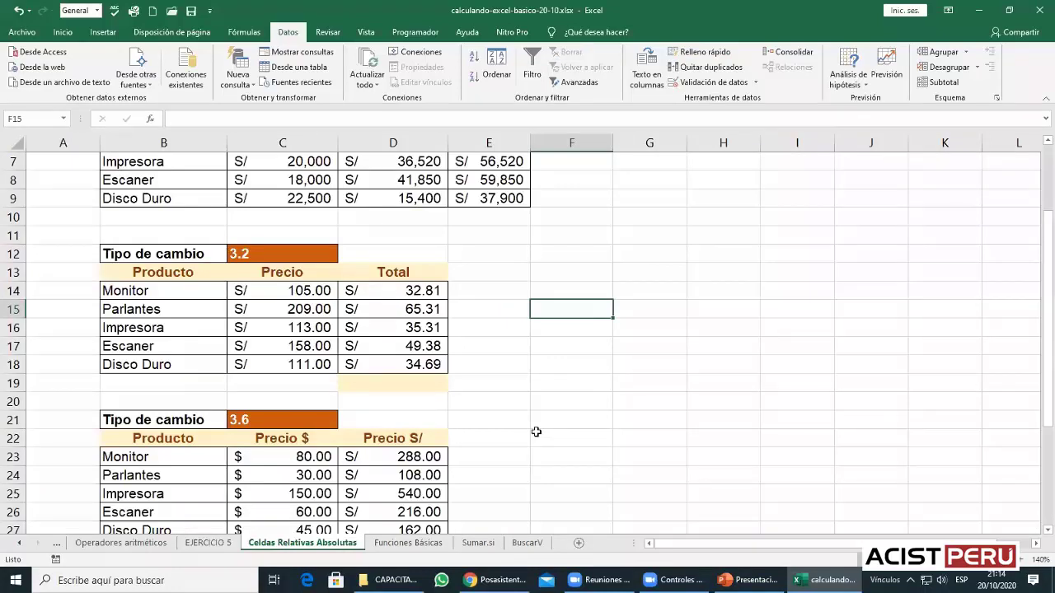
pyautogui.click(577, 432)
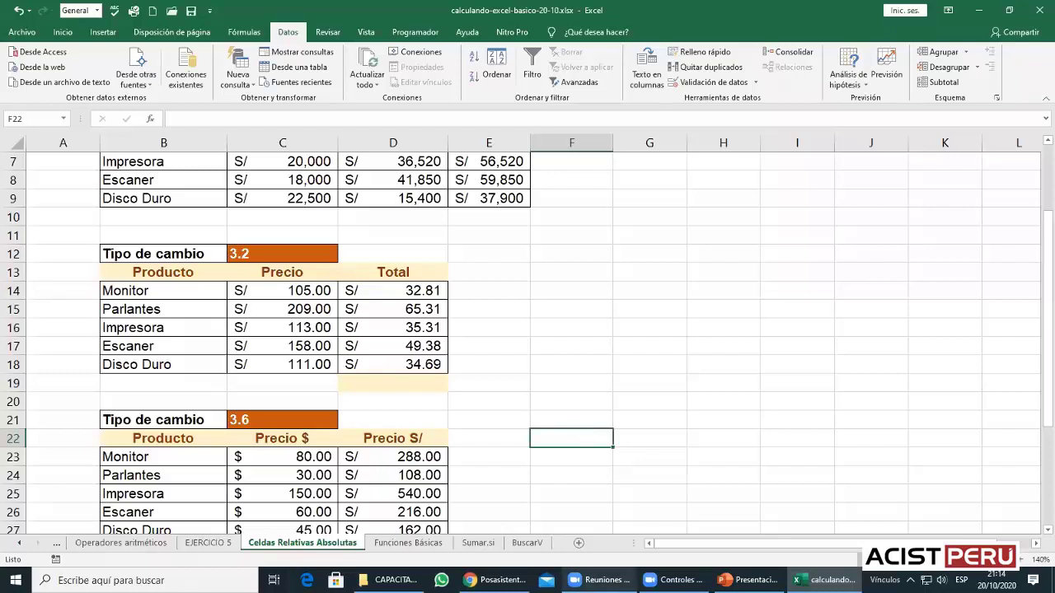
pyautogui.click(600, 581)
pyautogui.click(600, 580)
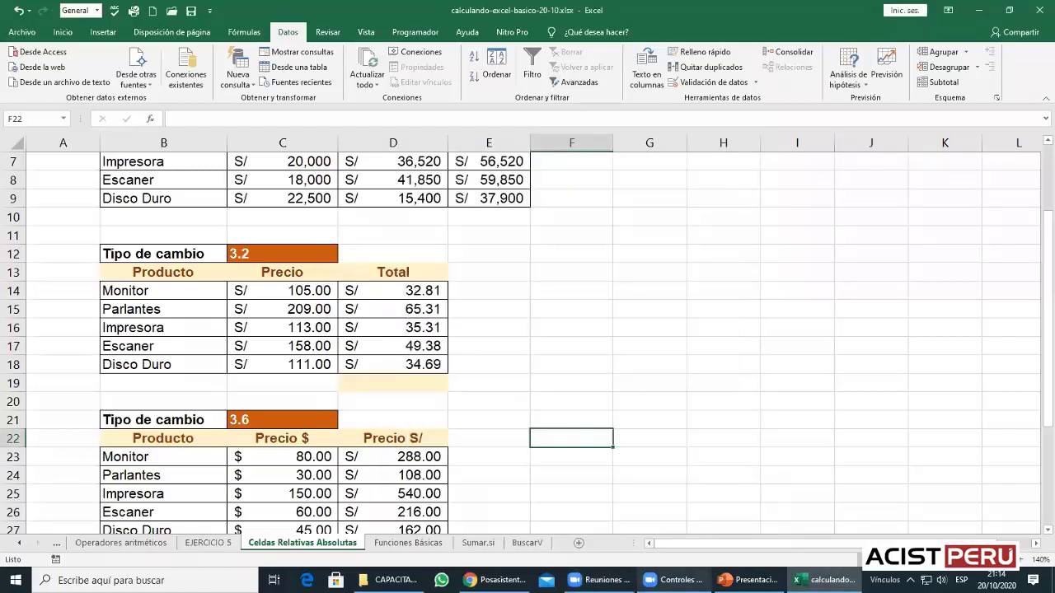